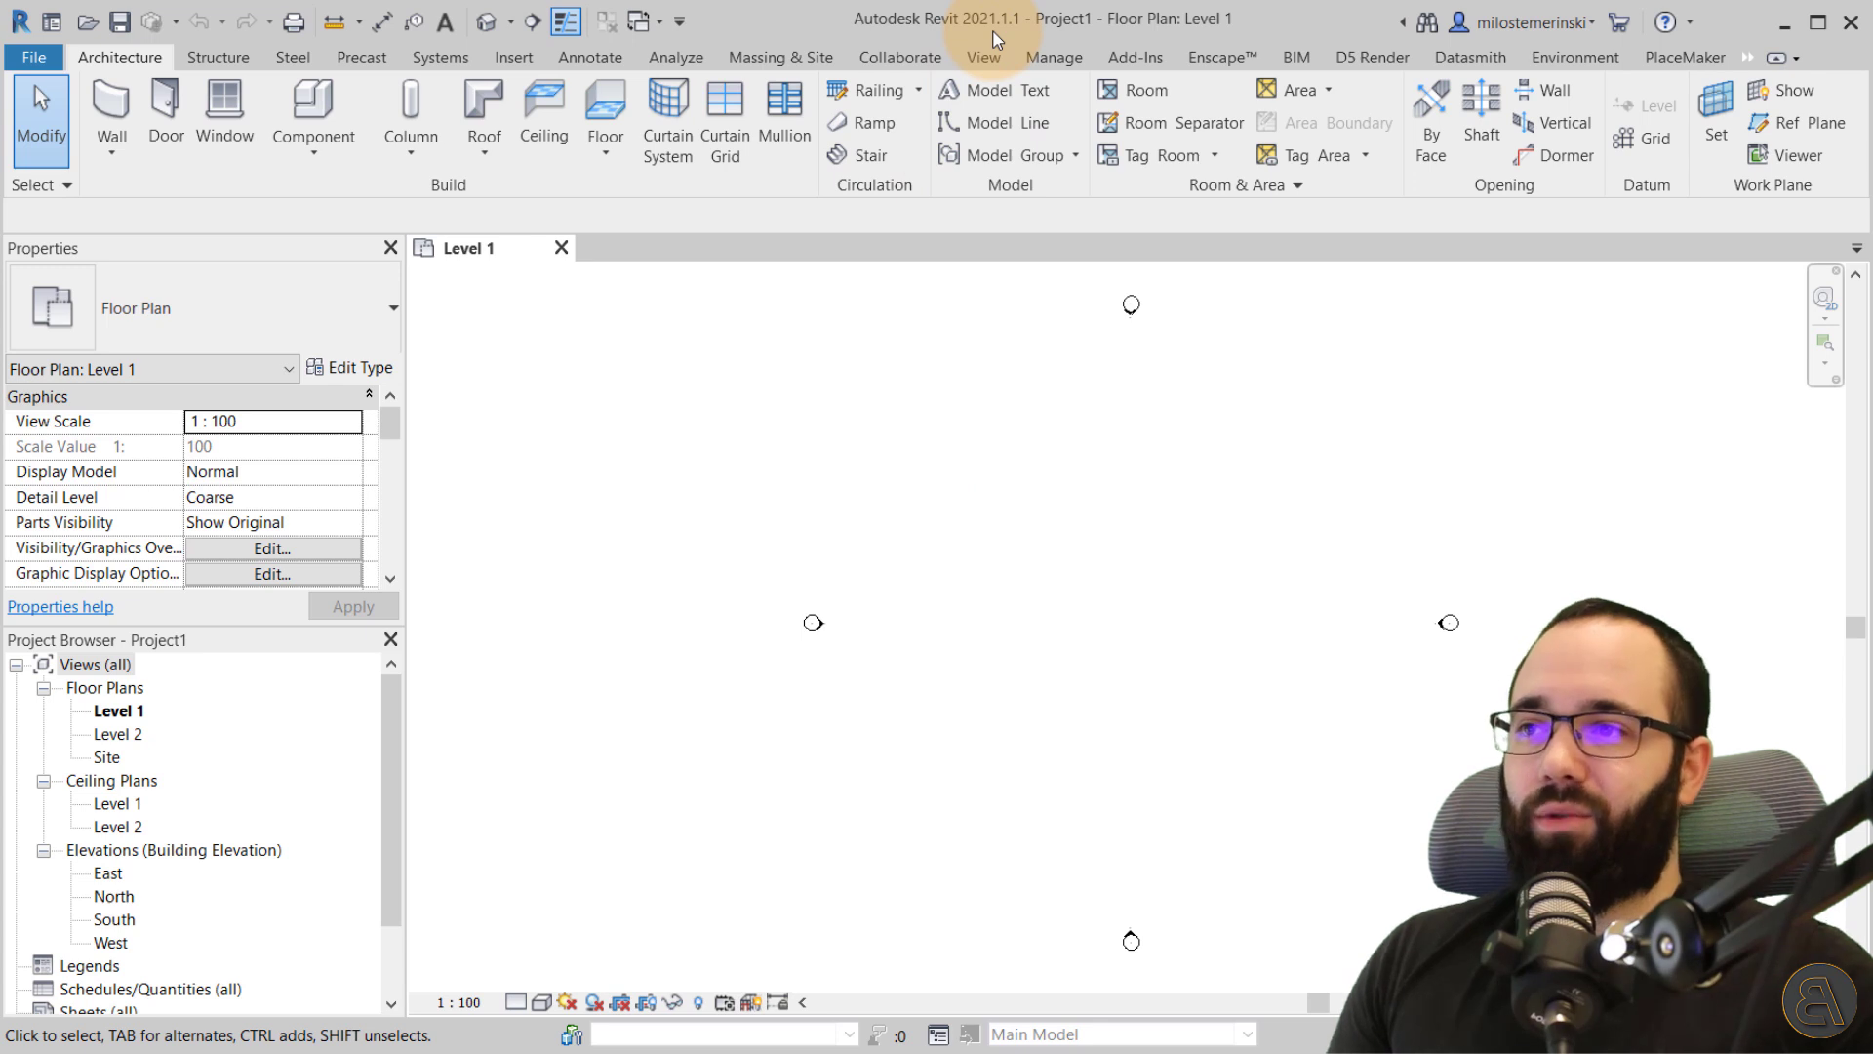
- Link the image file home-plan.jpg and place it near the middle of the Level 1 floor plan, between the elevation markers
click(511, 59)
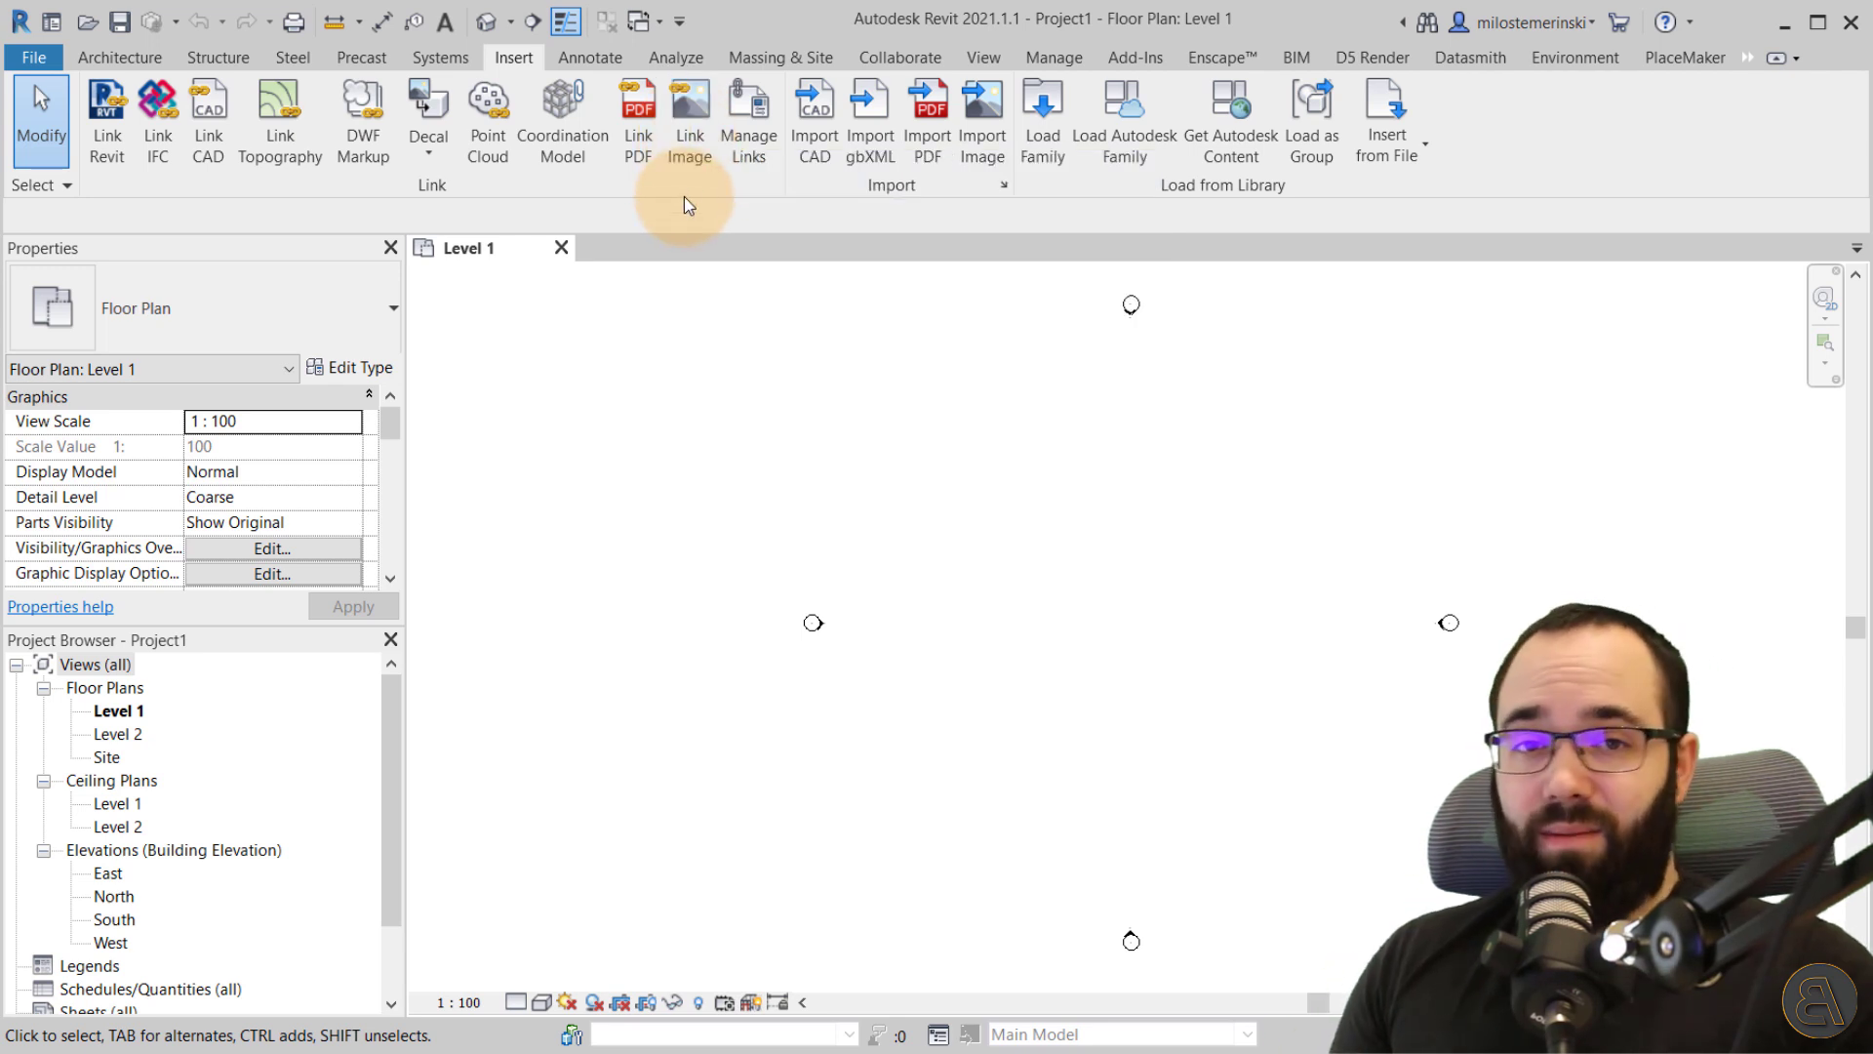
click(686, 132)
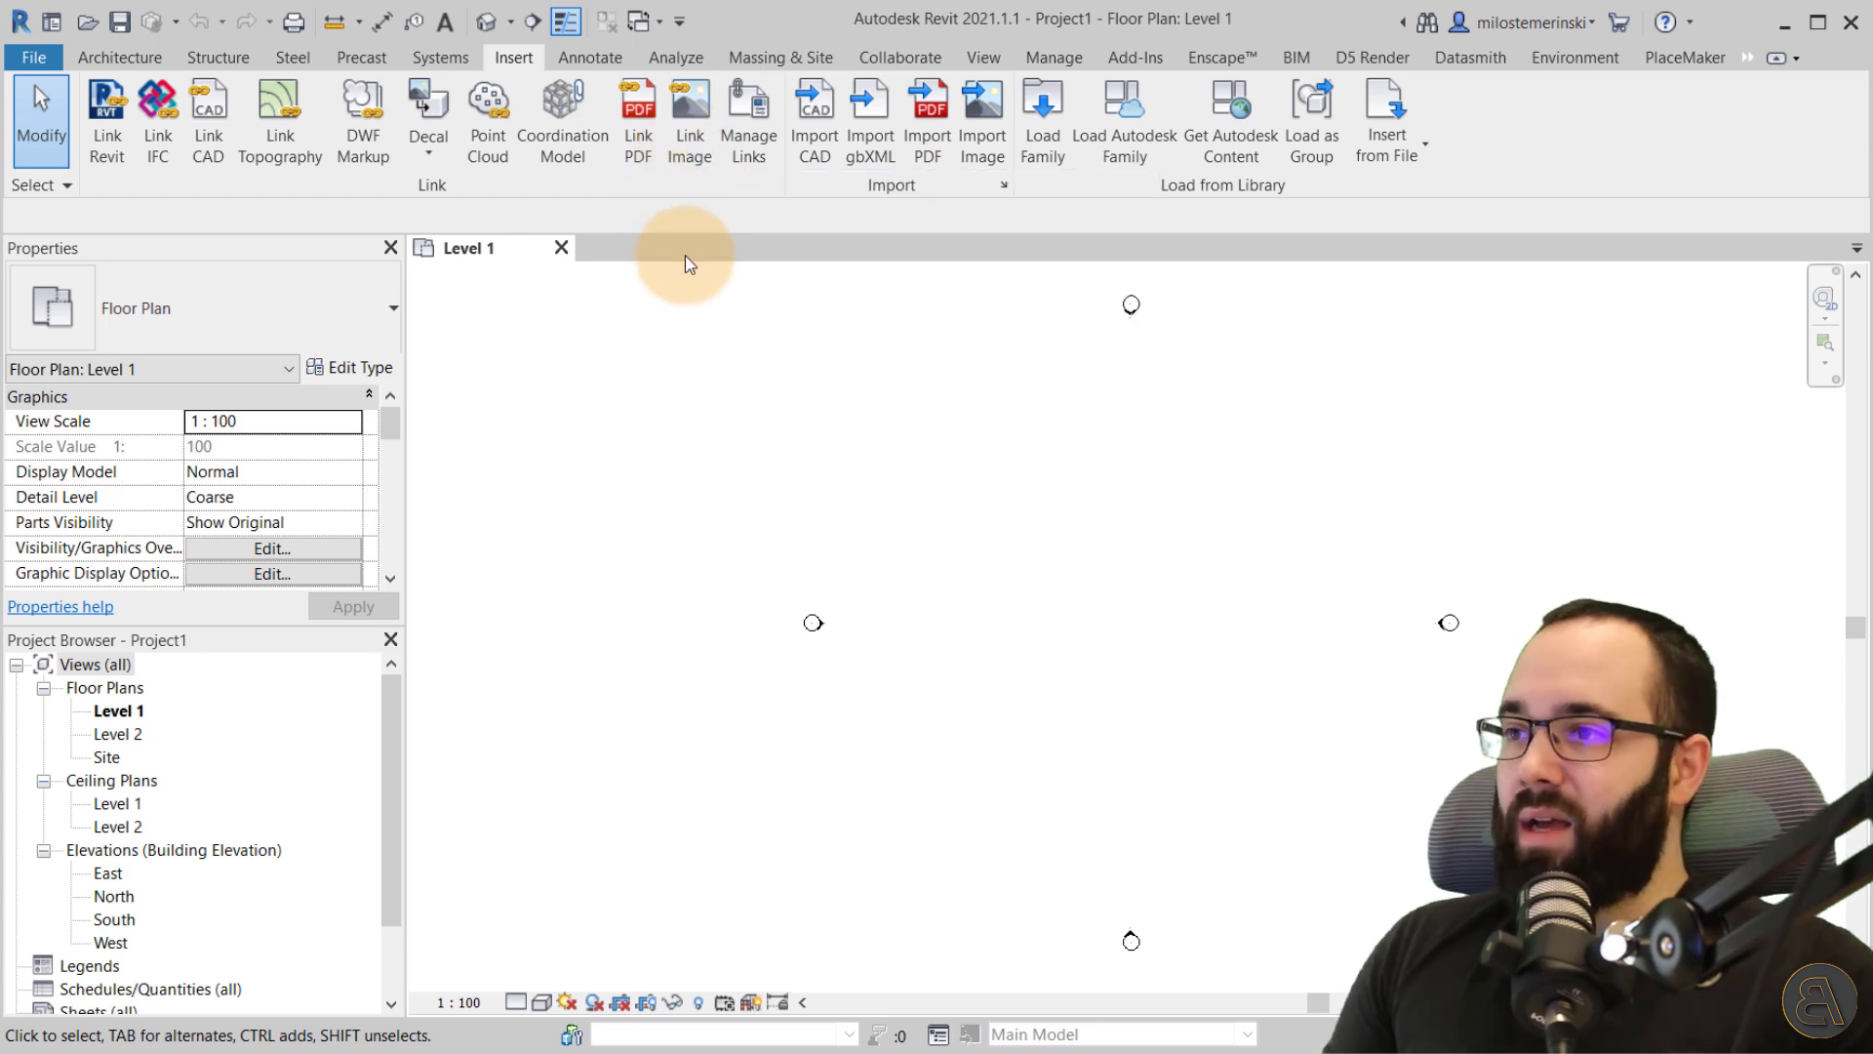
click(704, 146)
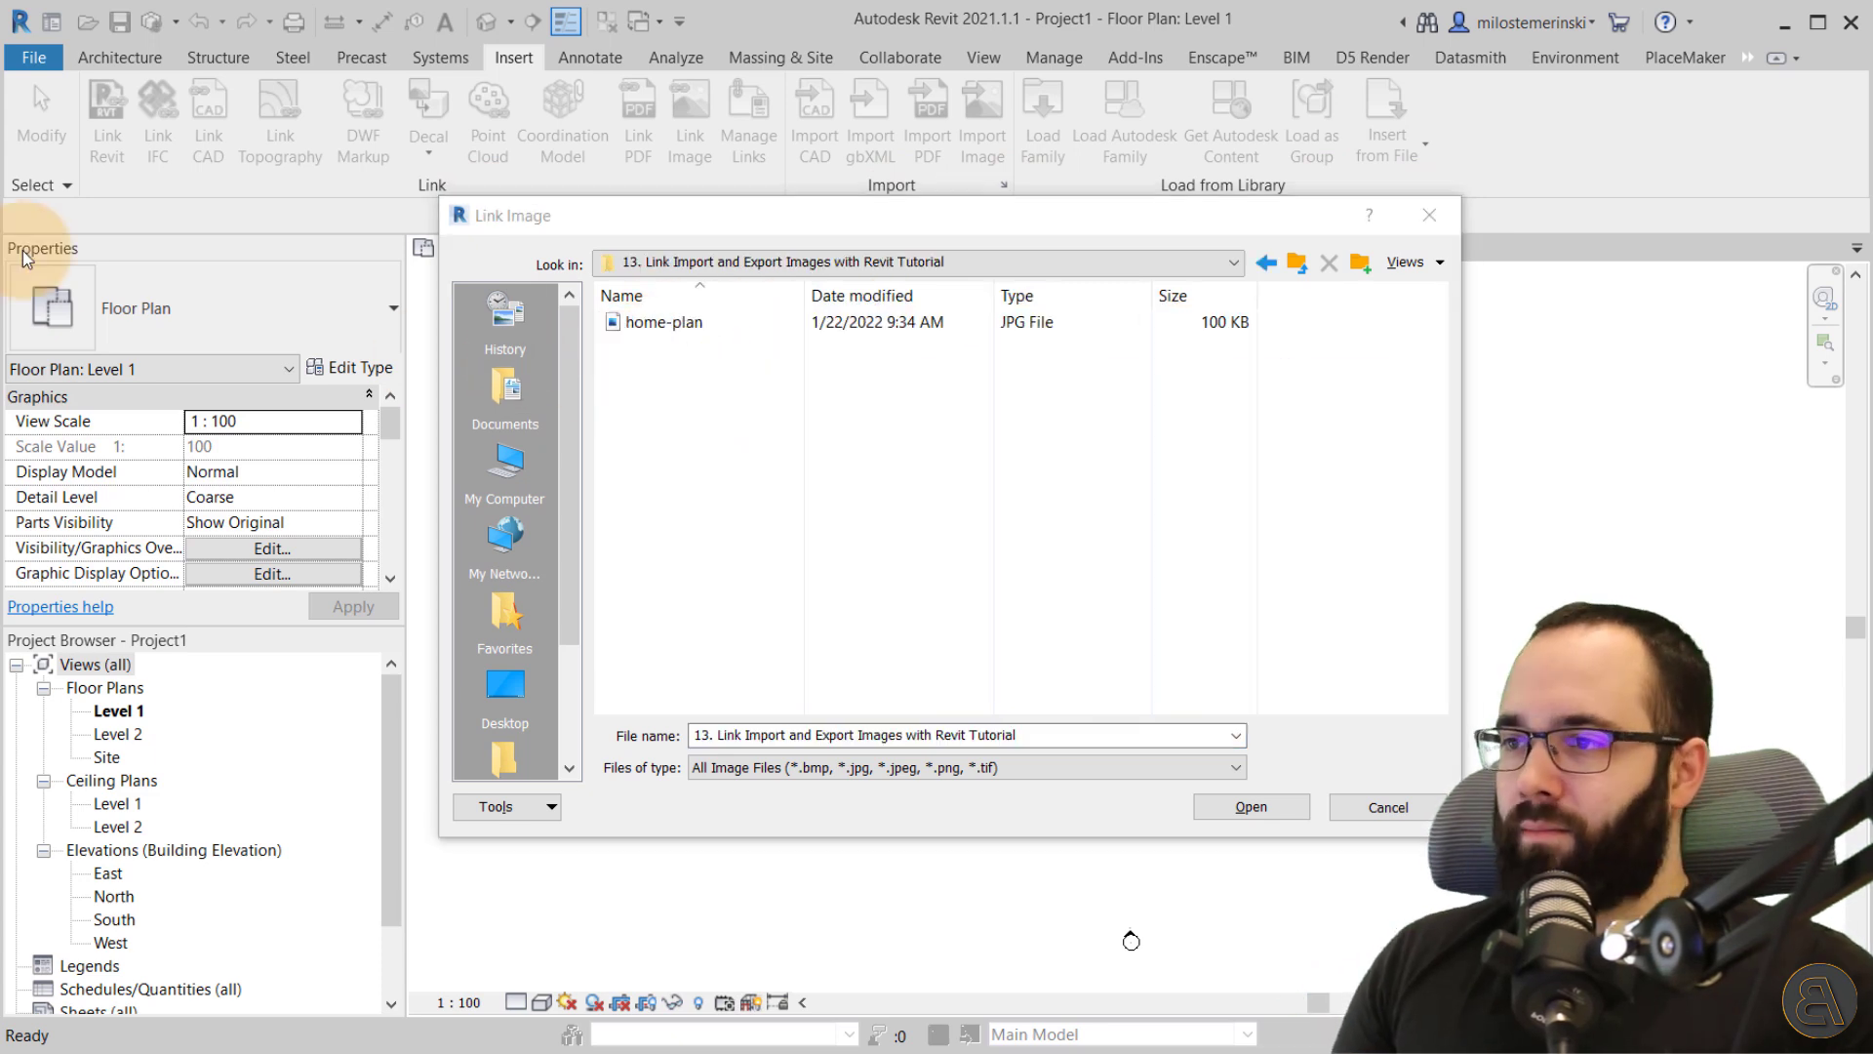
click(646, 330)
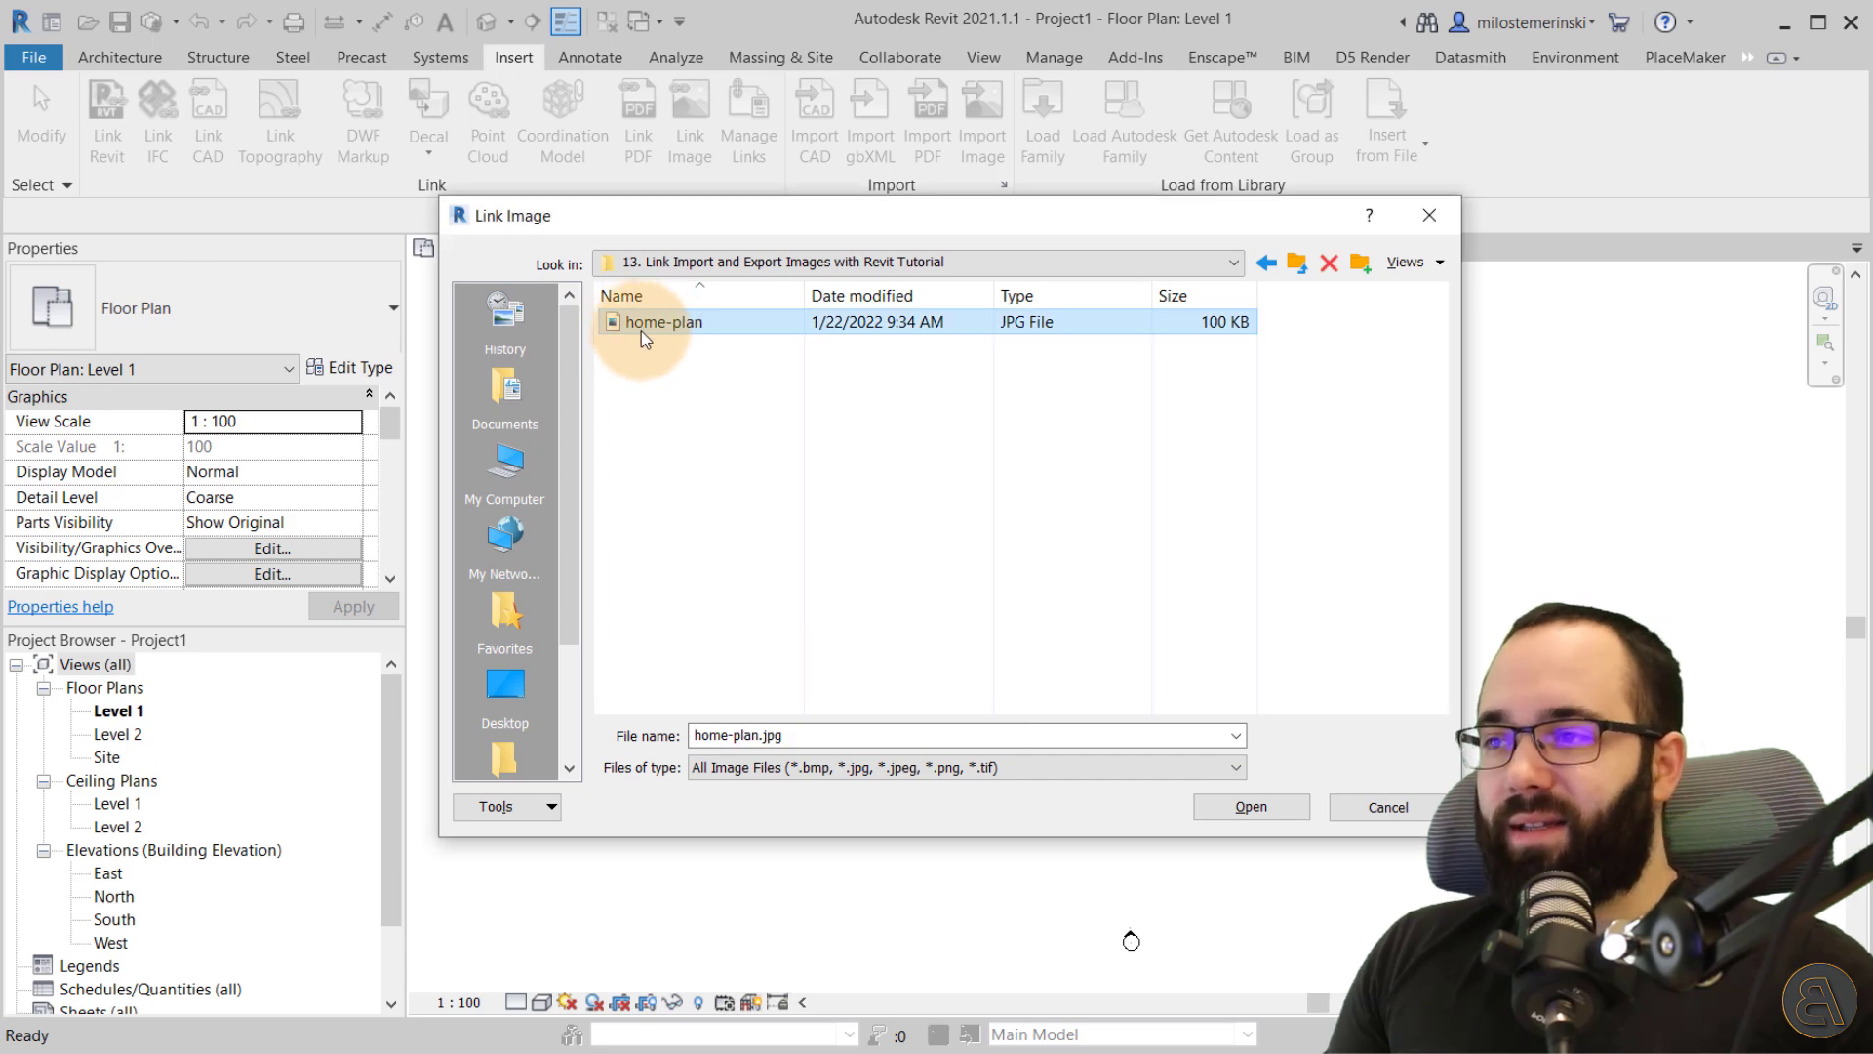
click(1252, 808)
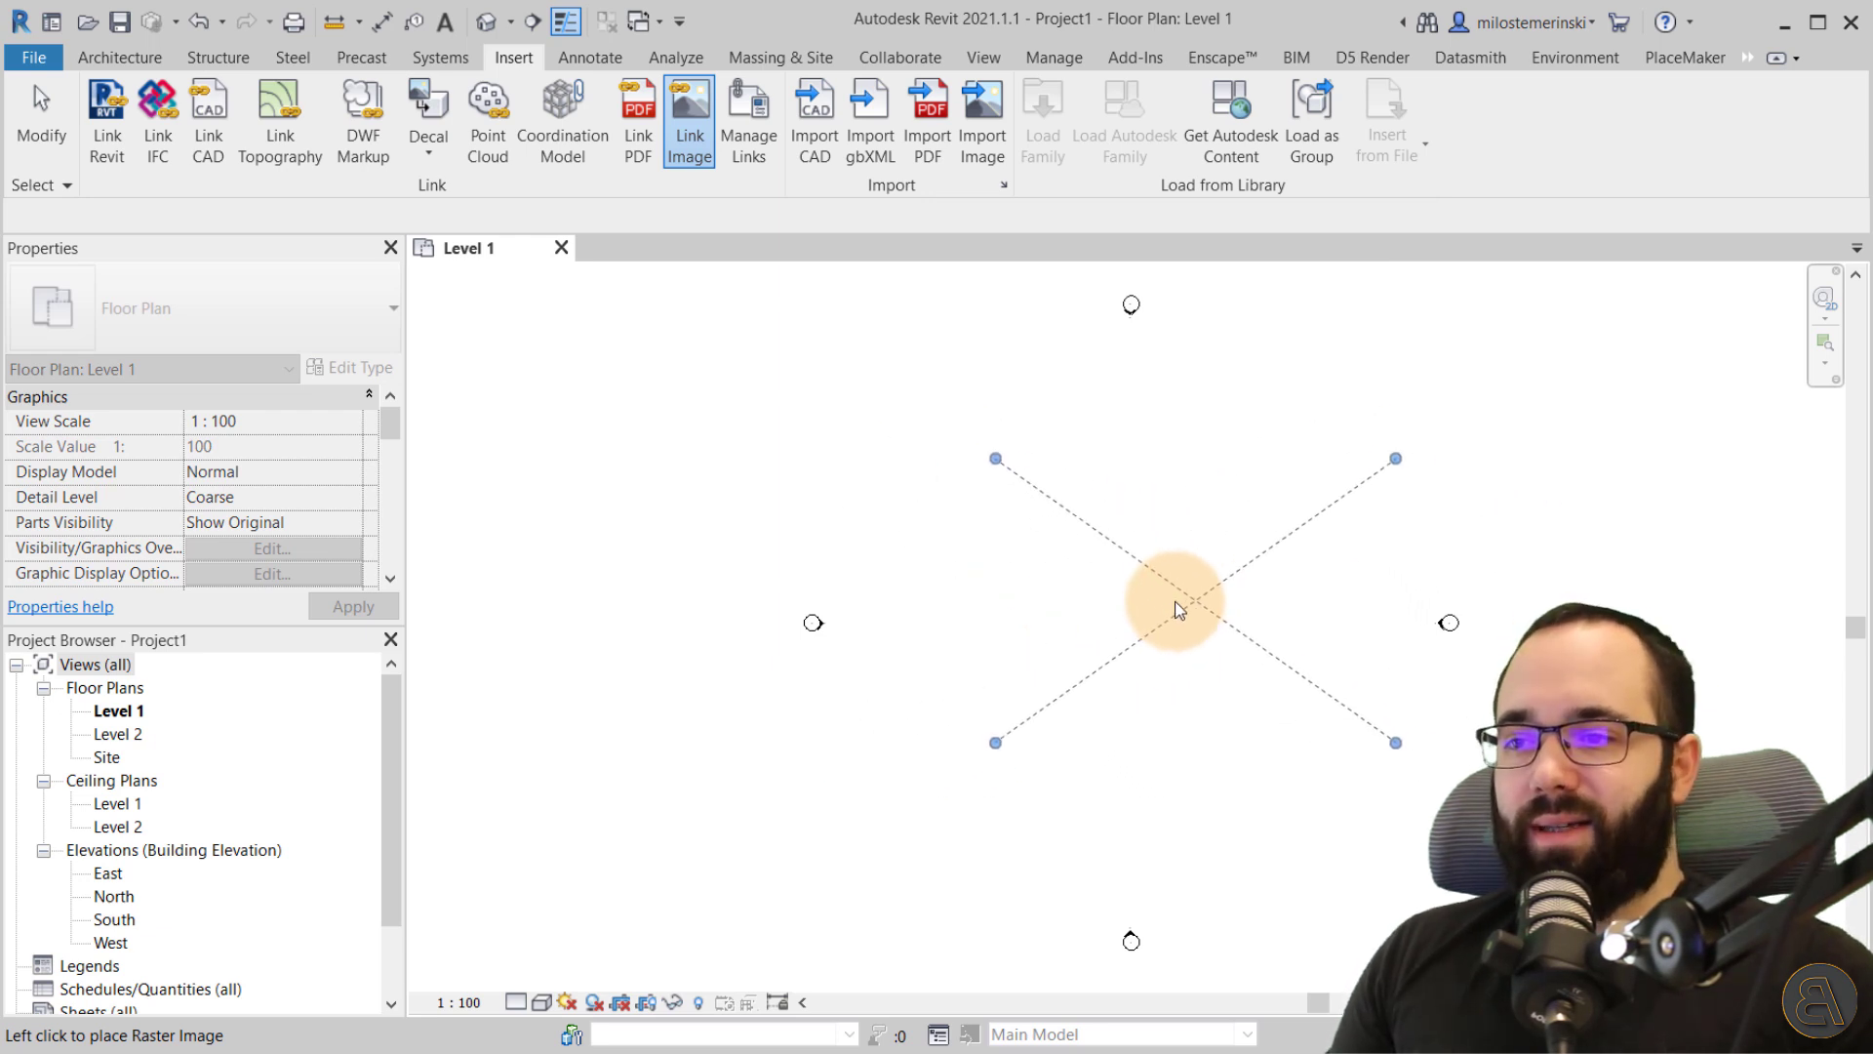
click(1127, 613)
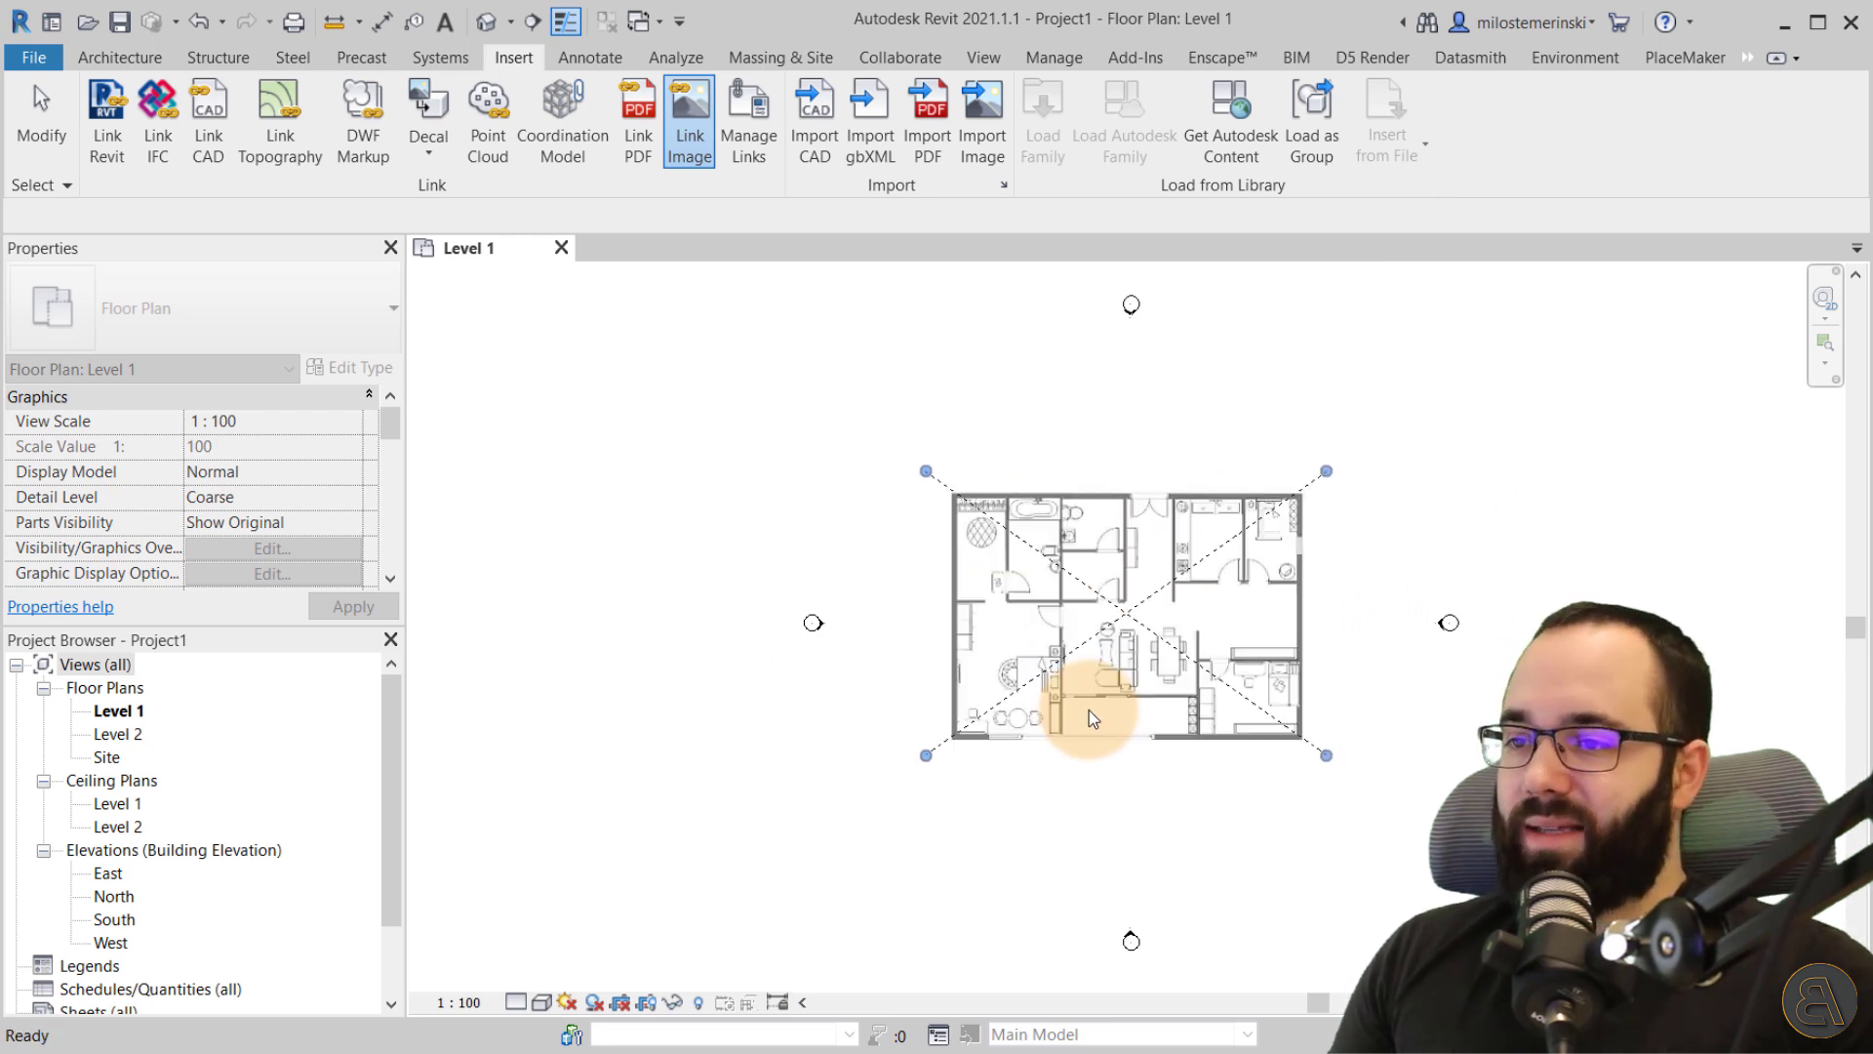
click(1127, 822)
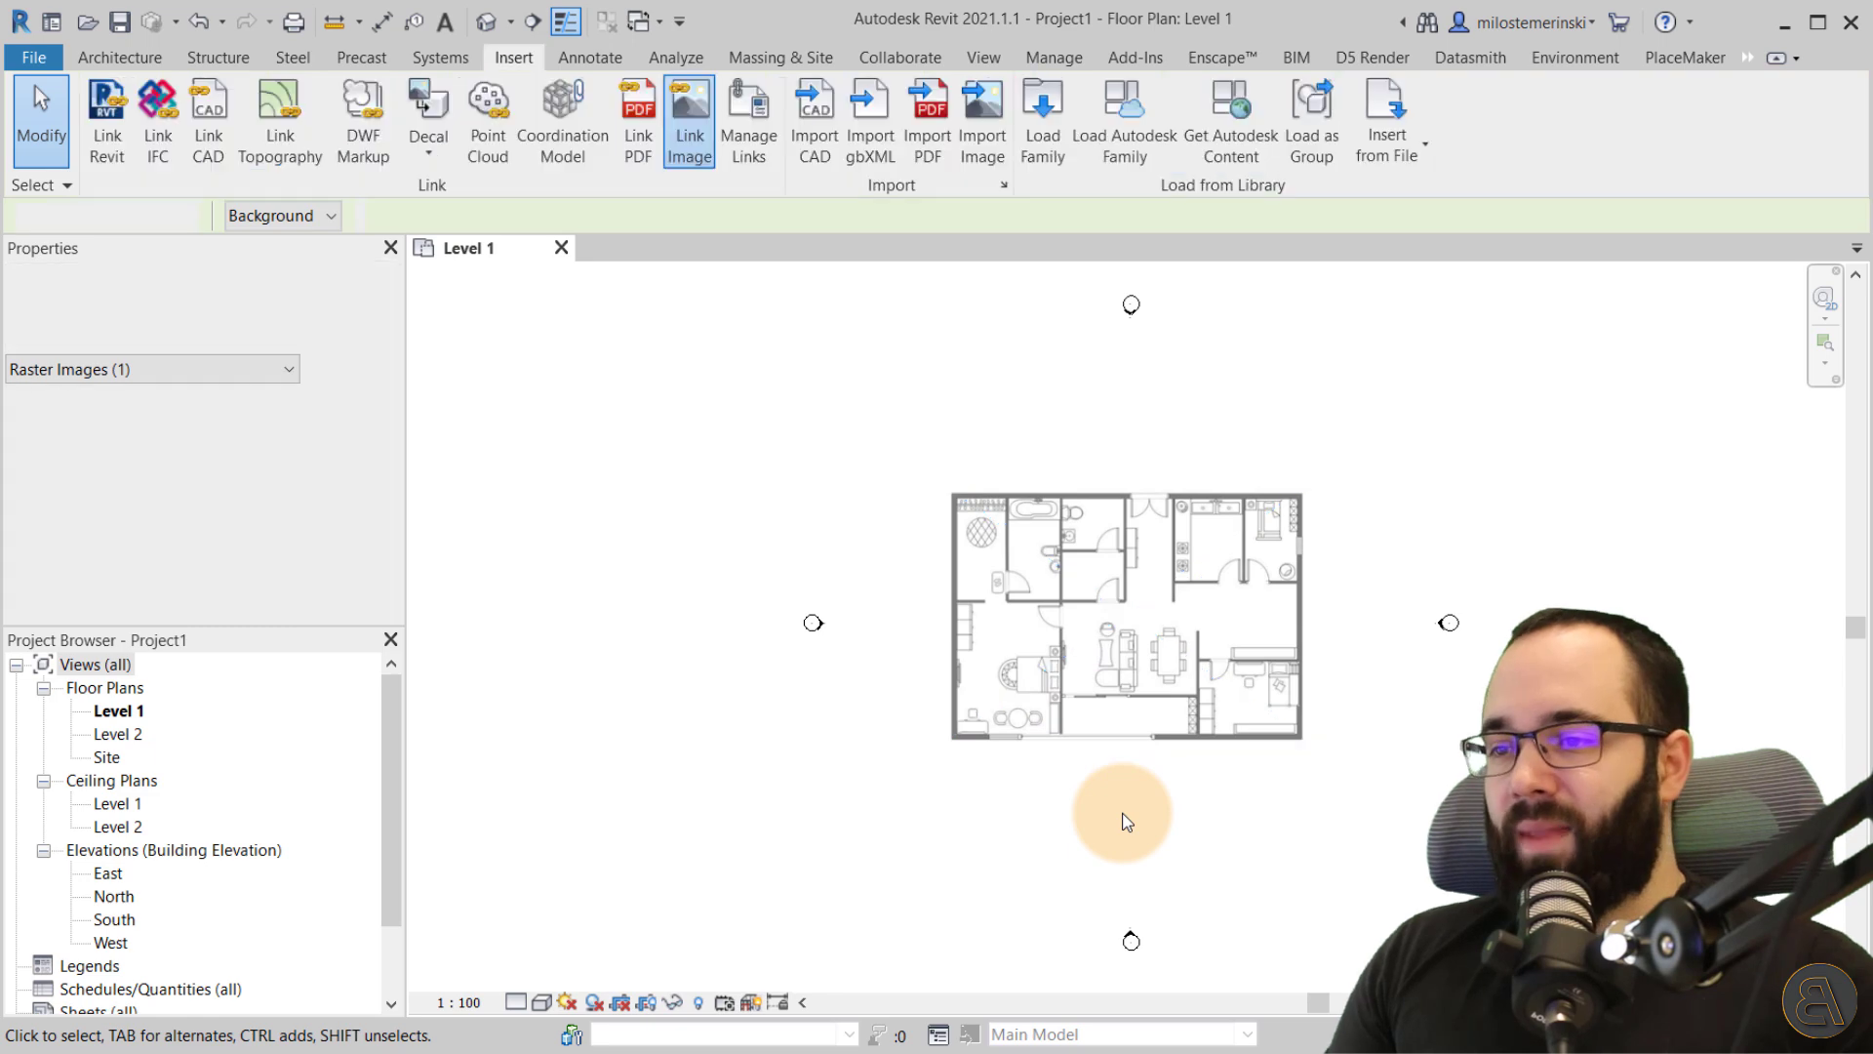
- Shrink the linked floor plan image slightly from its upper-left corner, to about 31057 mm wide
click(1135, 661)
middle_drag(1128, 798, 1124, 707)
mouse_move(926, 380)
mouse_down()
mouse_move(1098, 474)
mouse_move(932, 388)
mouse_up()
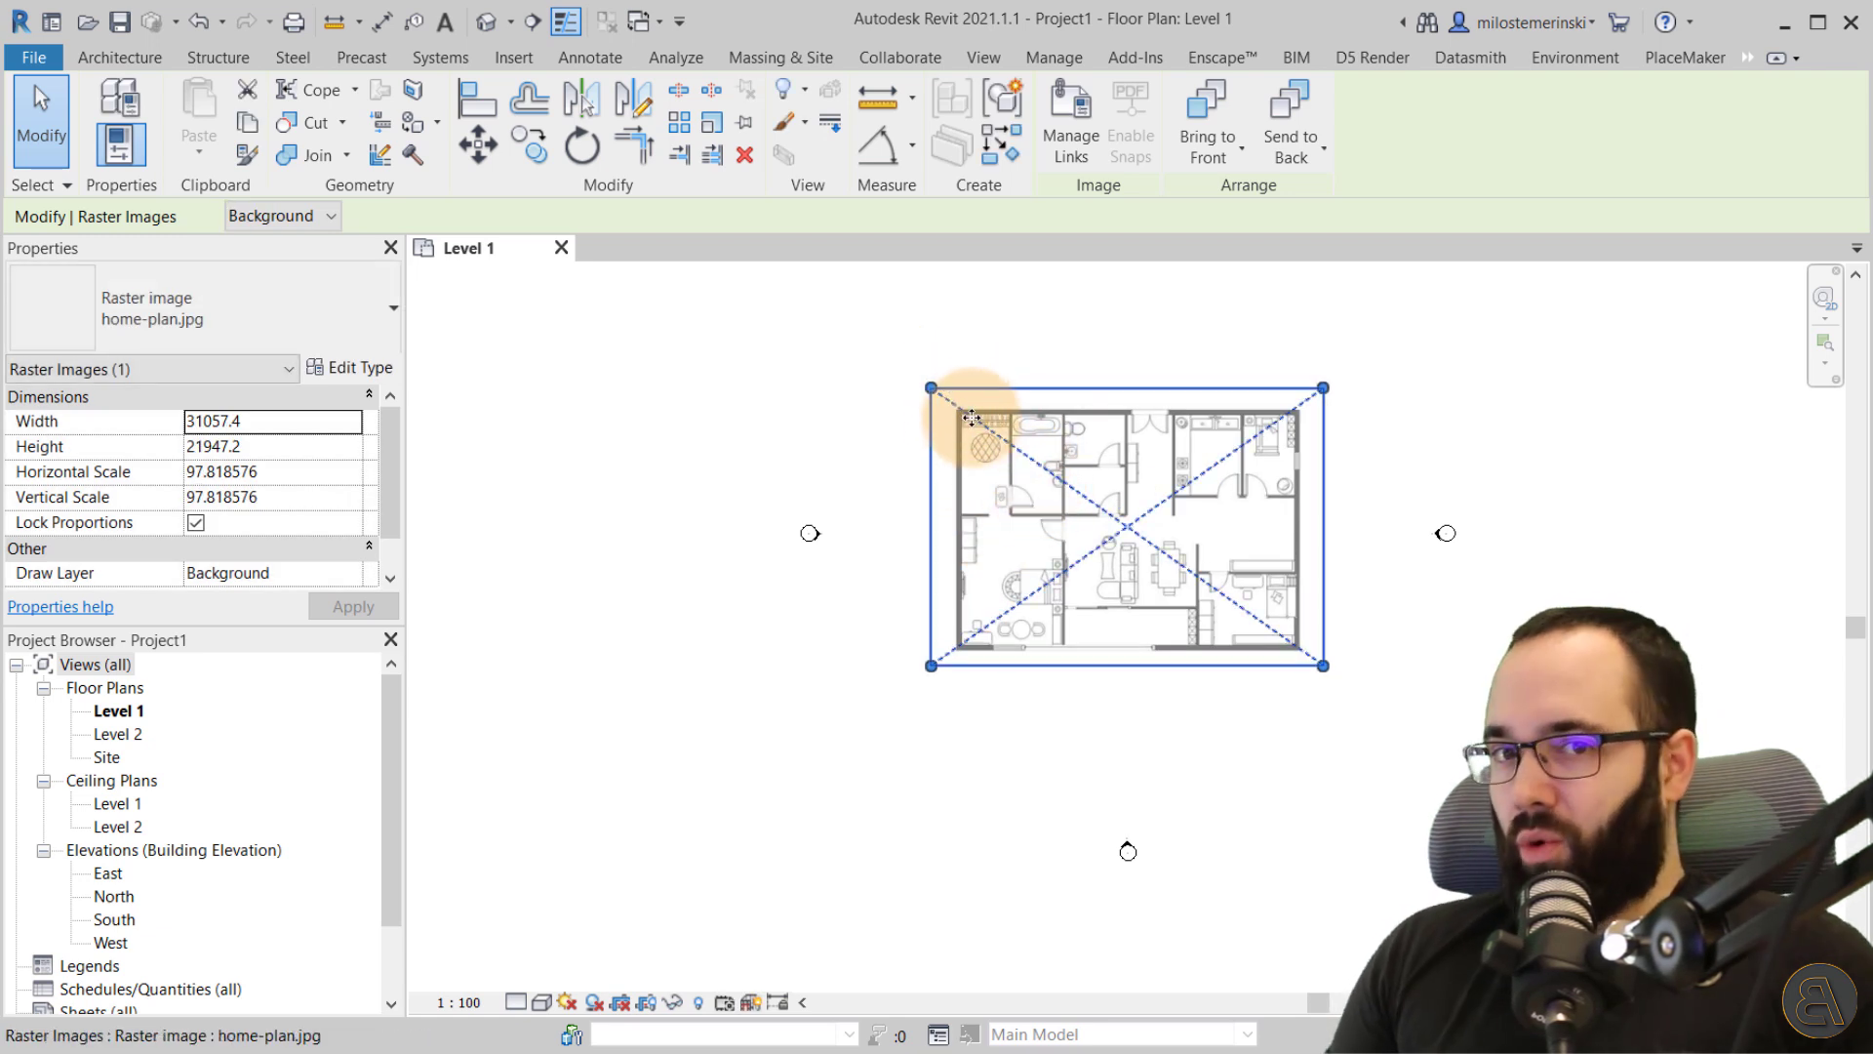
- Turn off Lock Proportions and distort the image from its upper-left corner to about 11795 by 24032 mm
click(195, 524)
drag(929, 389, 1175, 362)
click(1185, 354)
click(1084, 433)
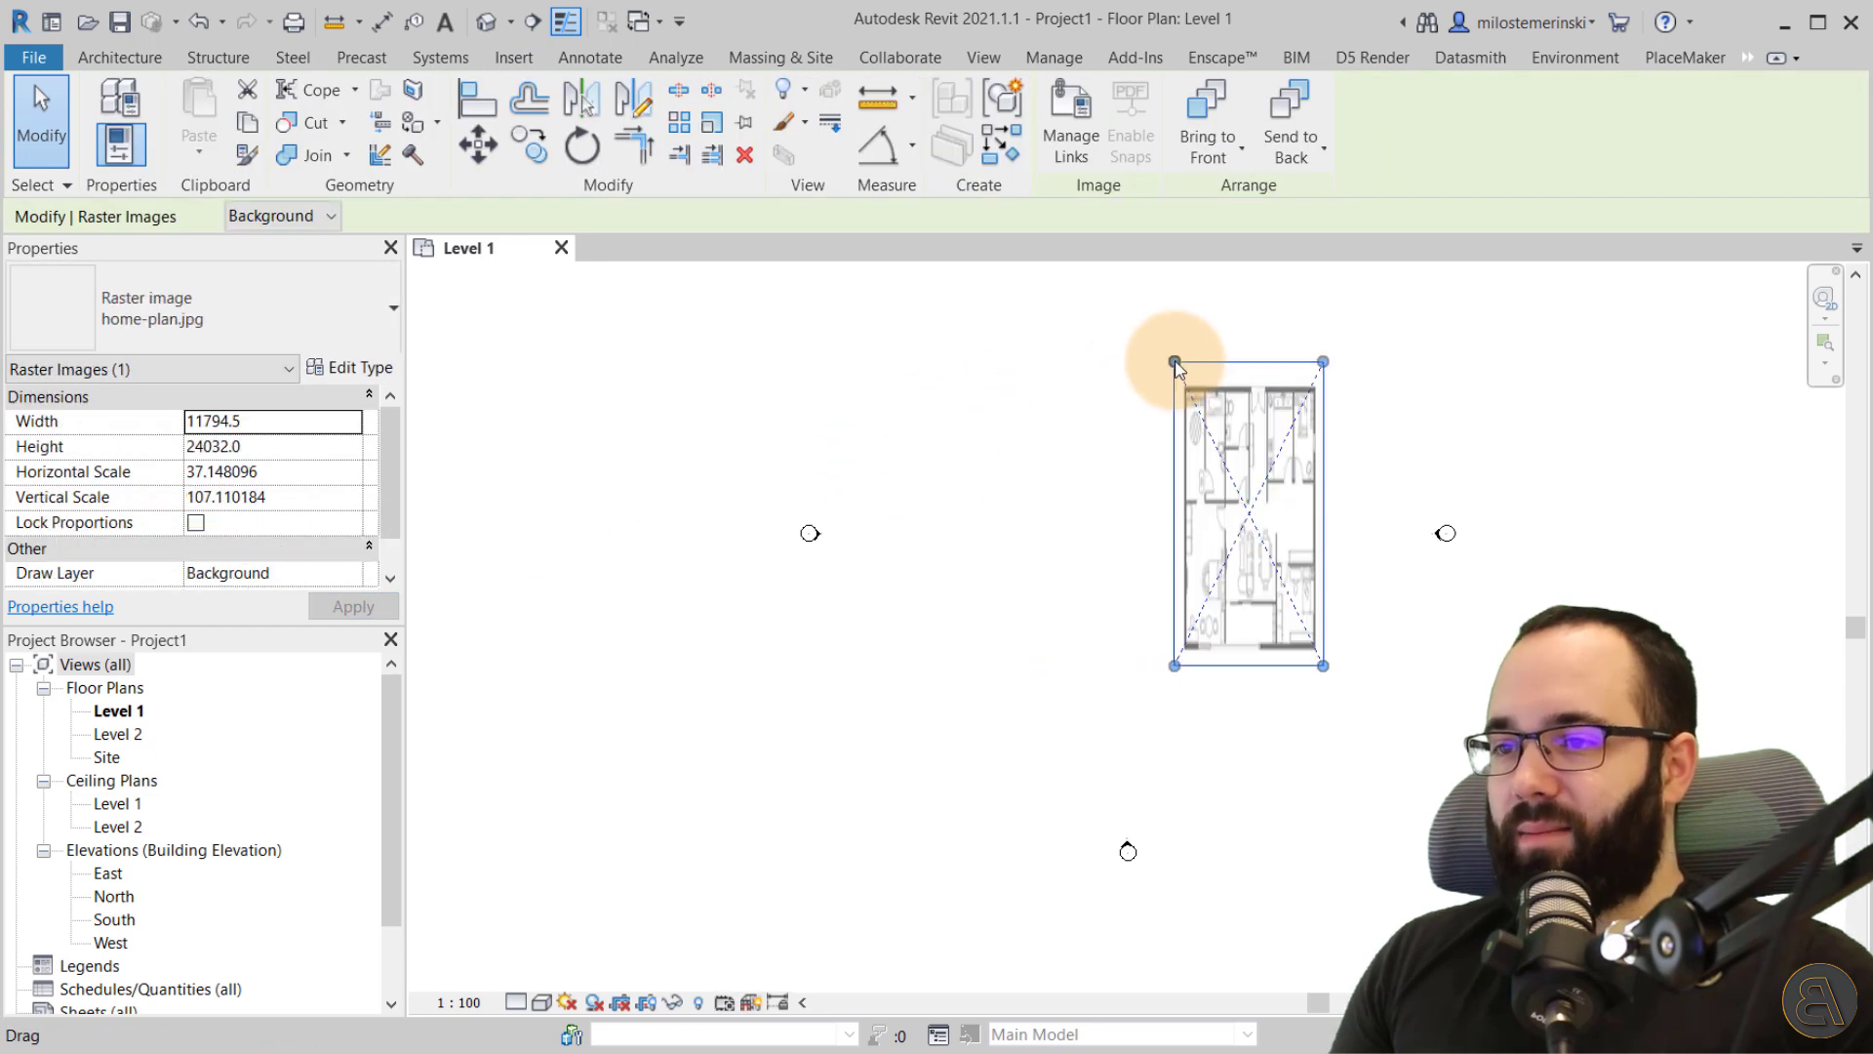
- Undo the image distortion made with unlocked proportions
click(194, 29)
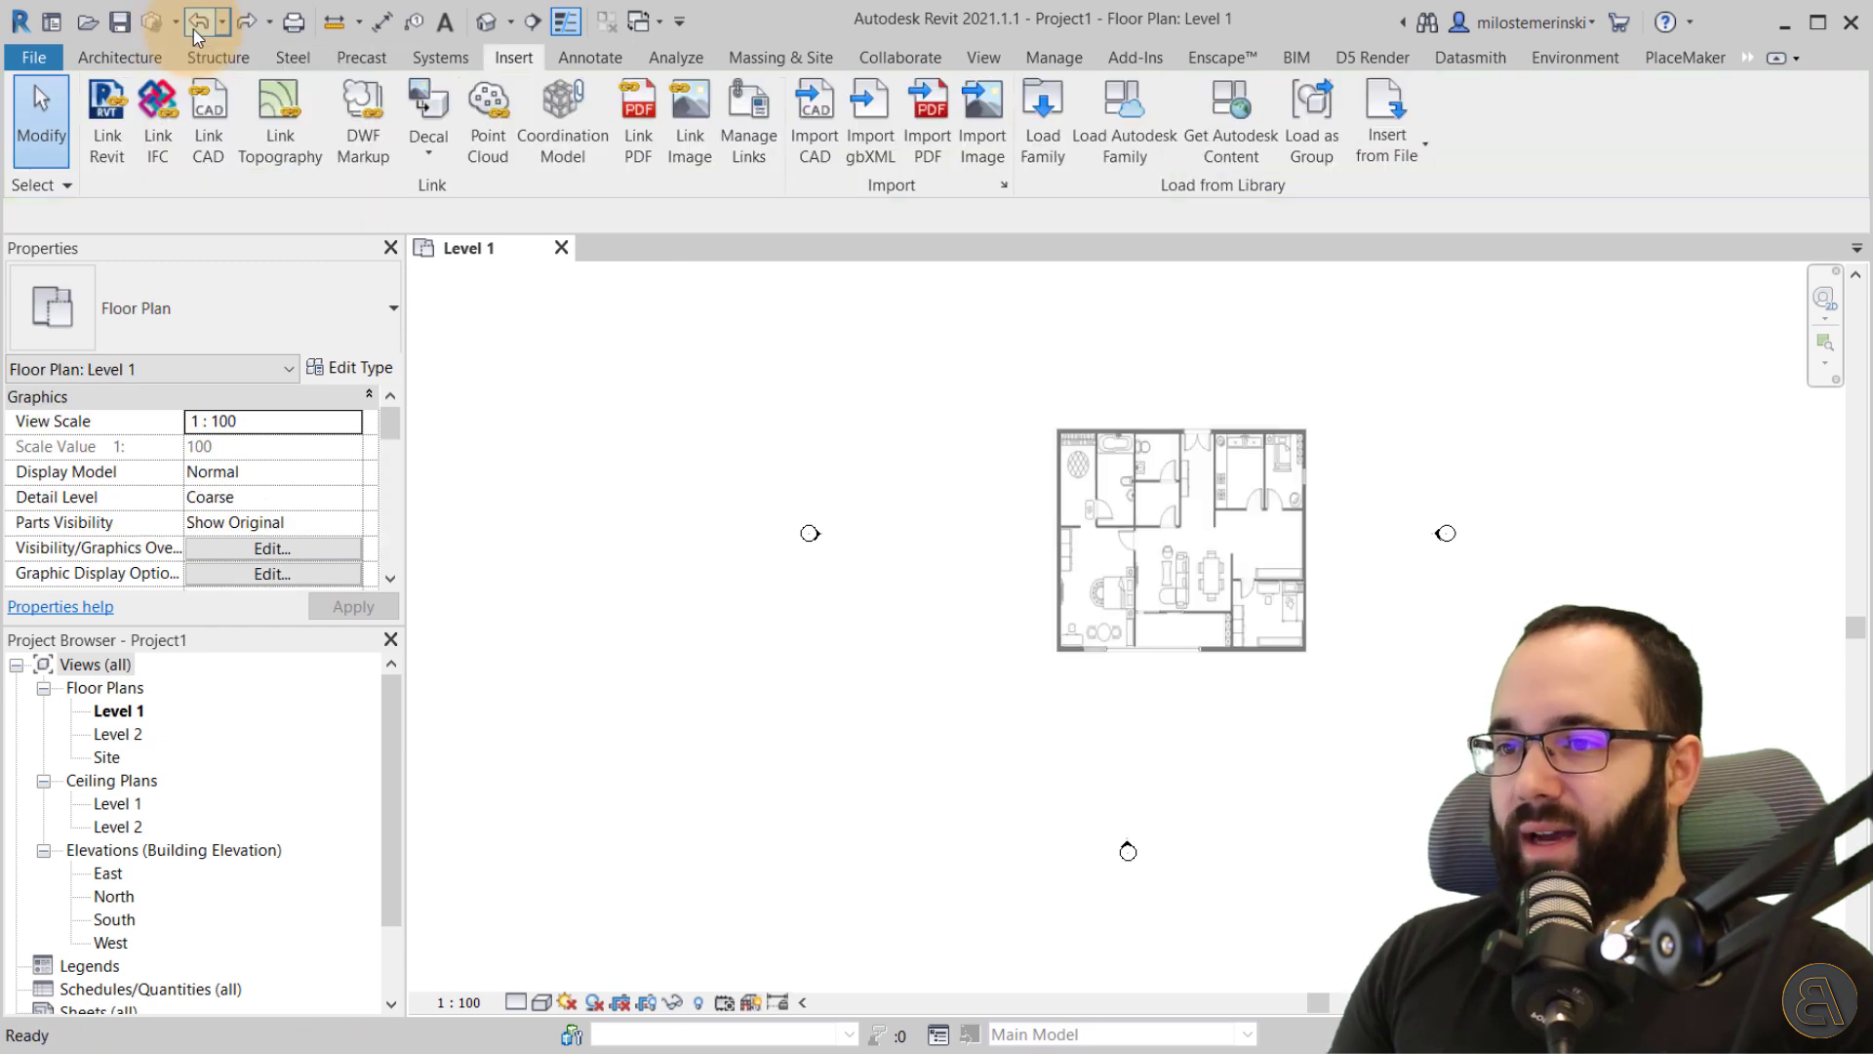
click(193, 29)
click(194, 29)
- Turn Lock Proportions back on for the home-plan image
click(1130, 554)
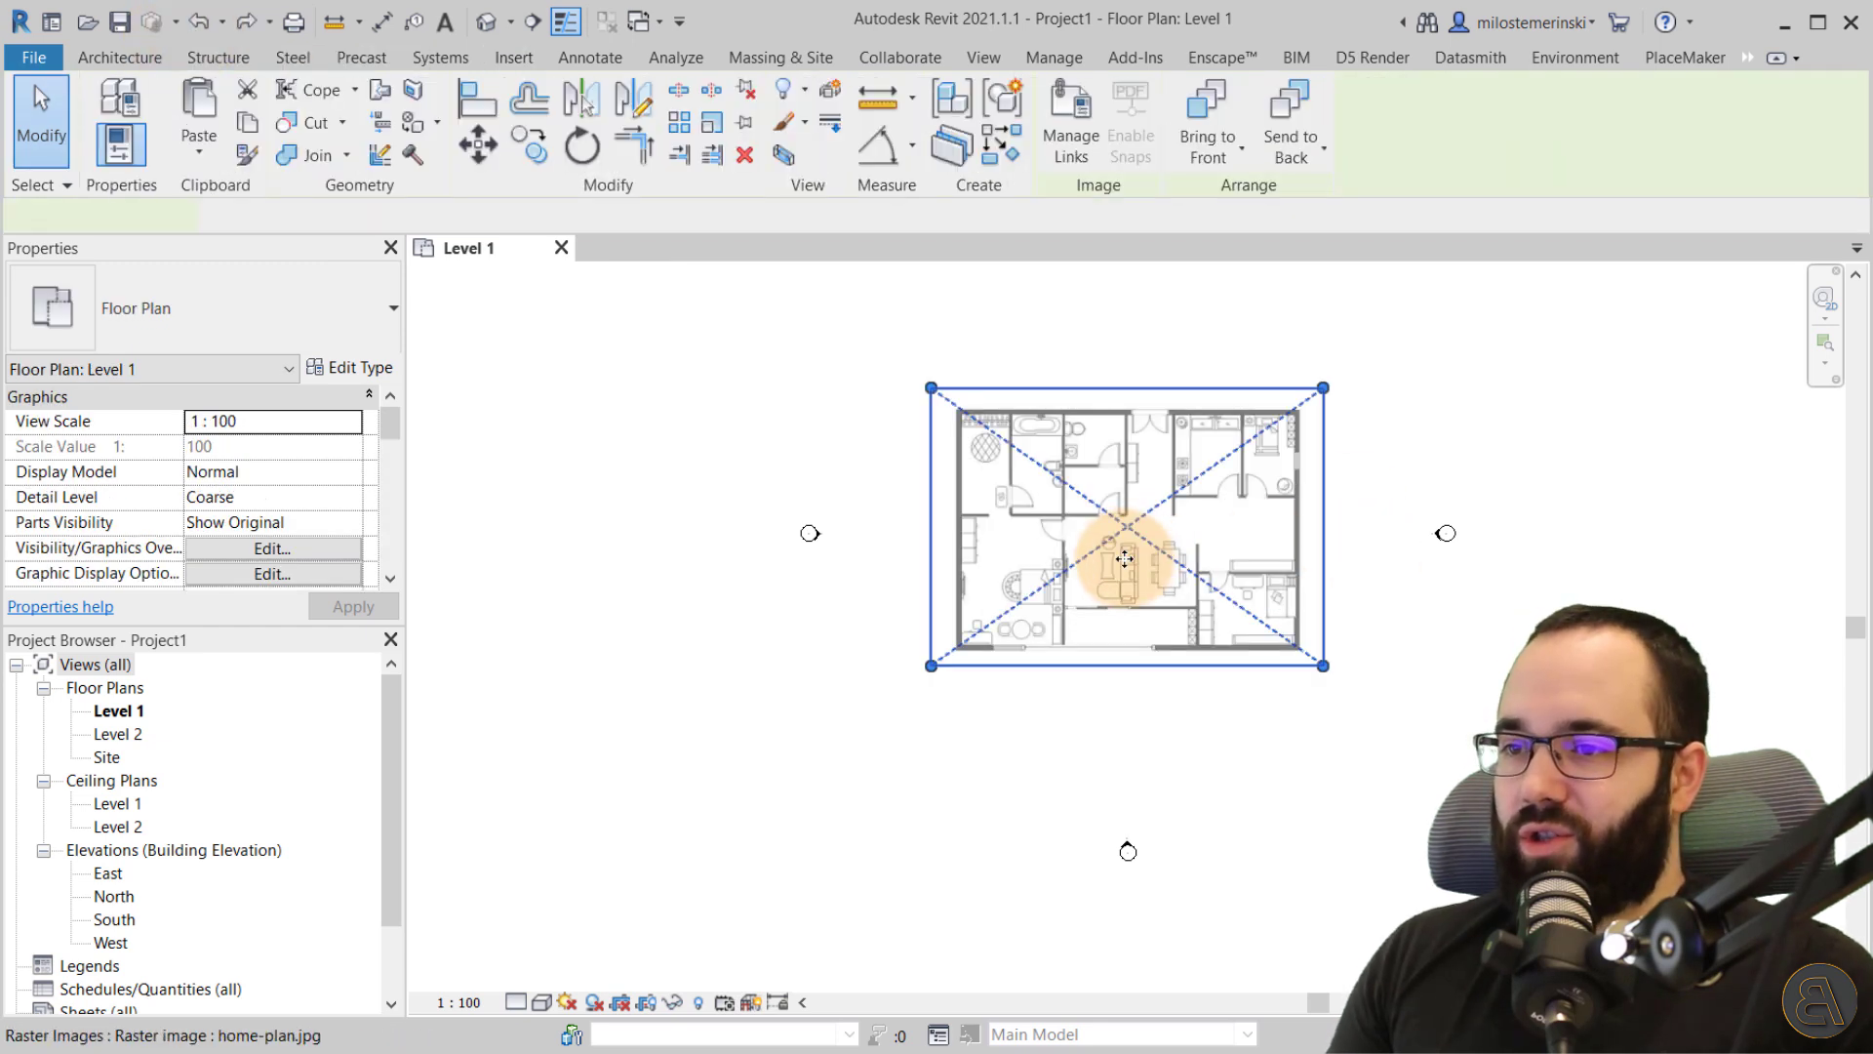
click(195, 522)
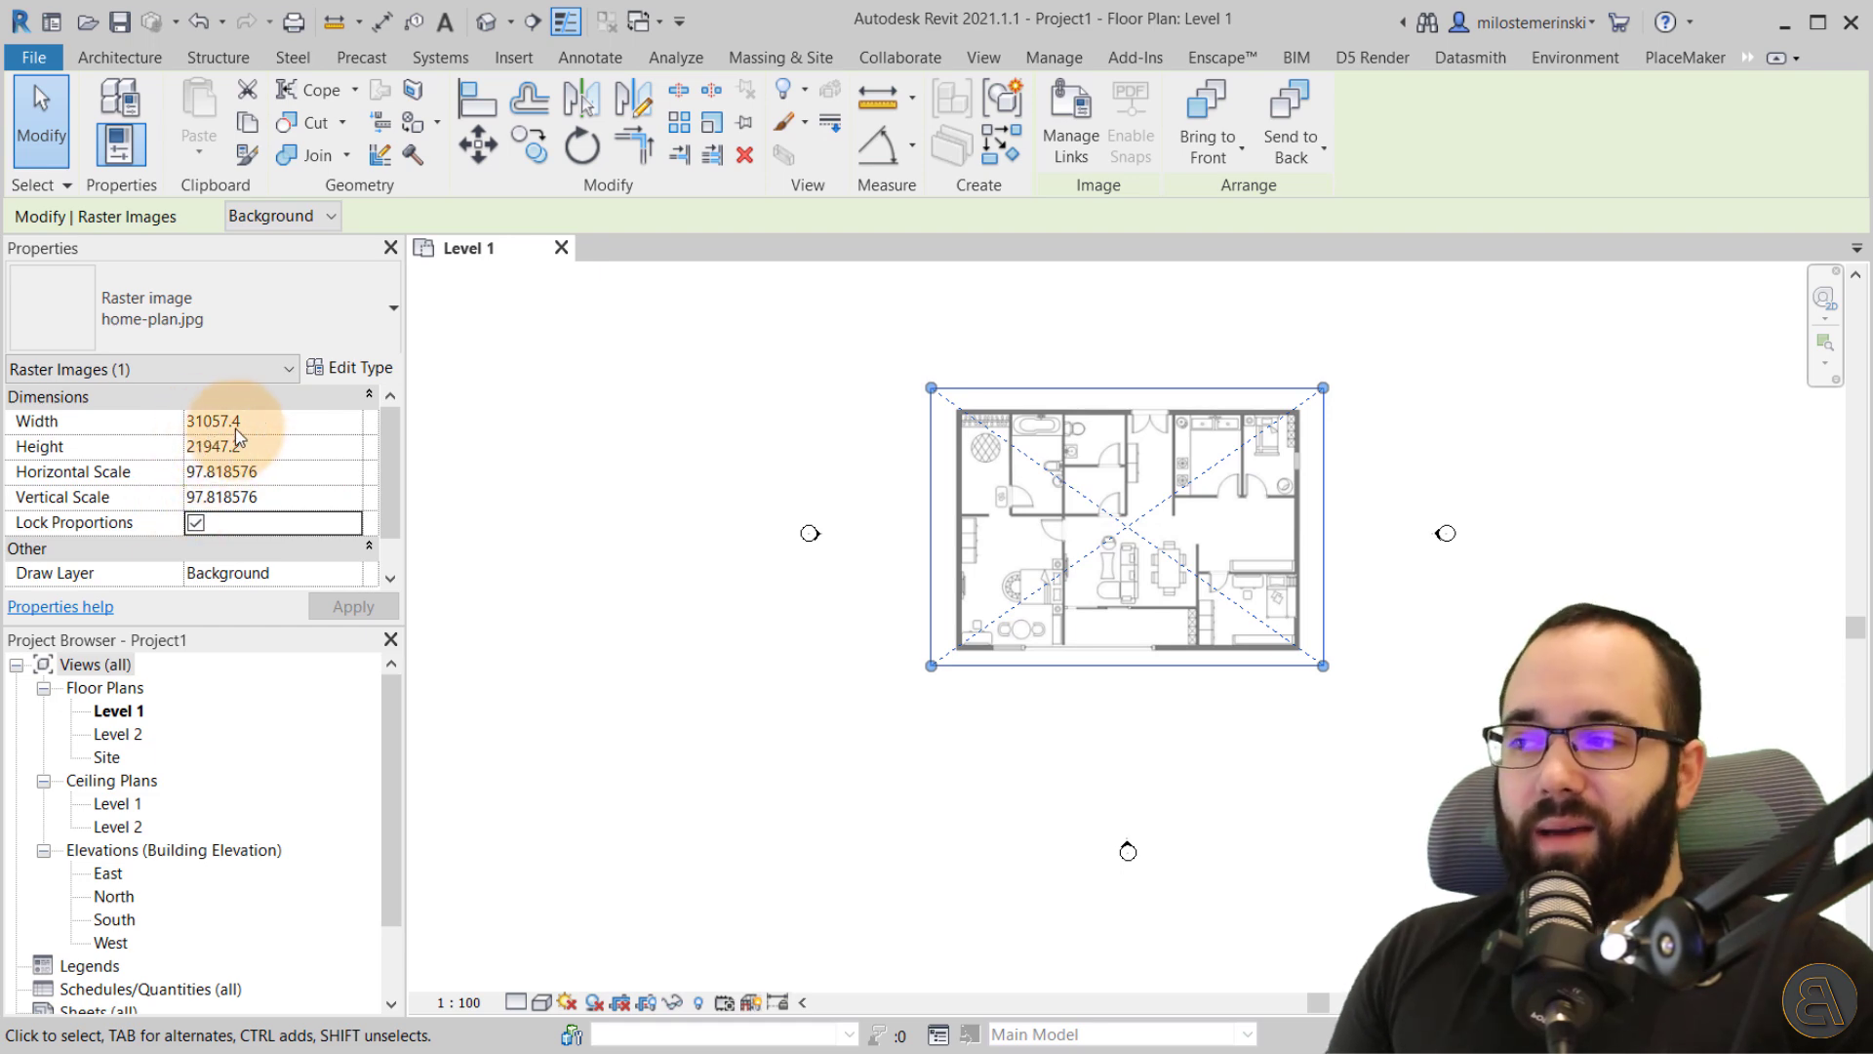
click(1142, 738)
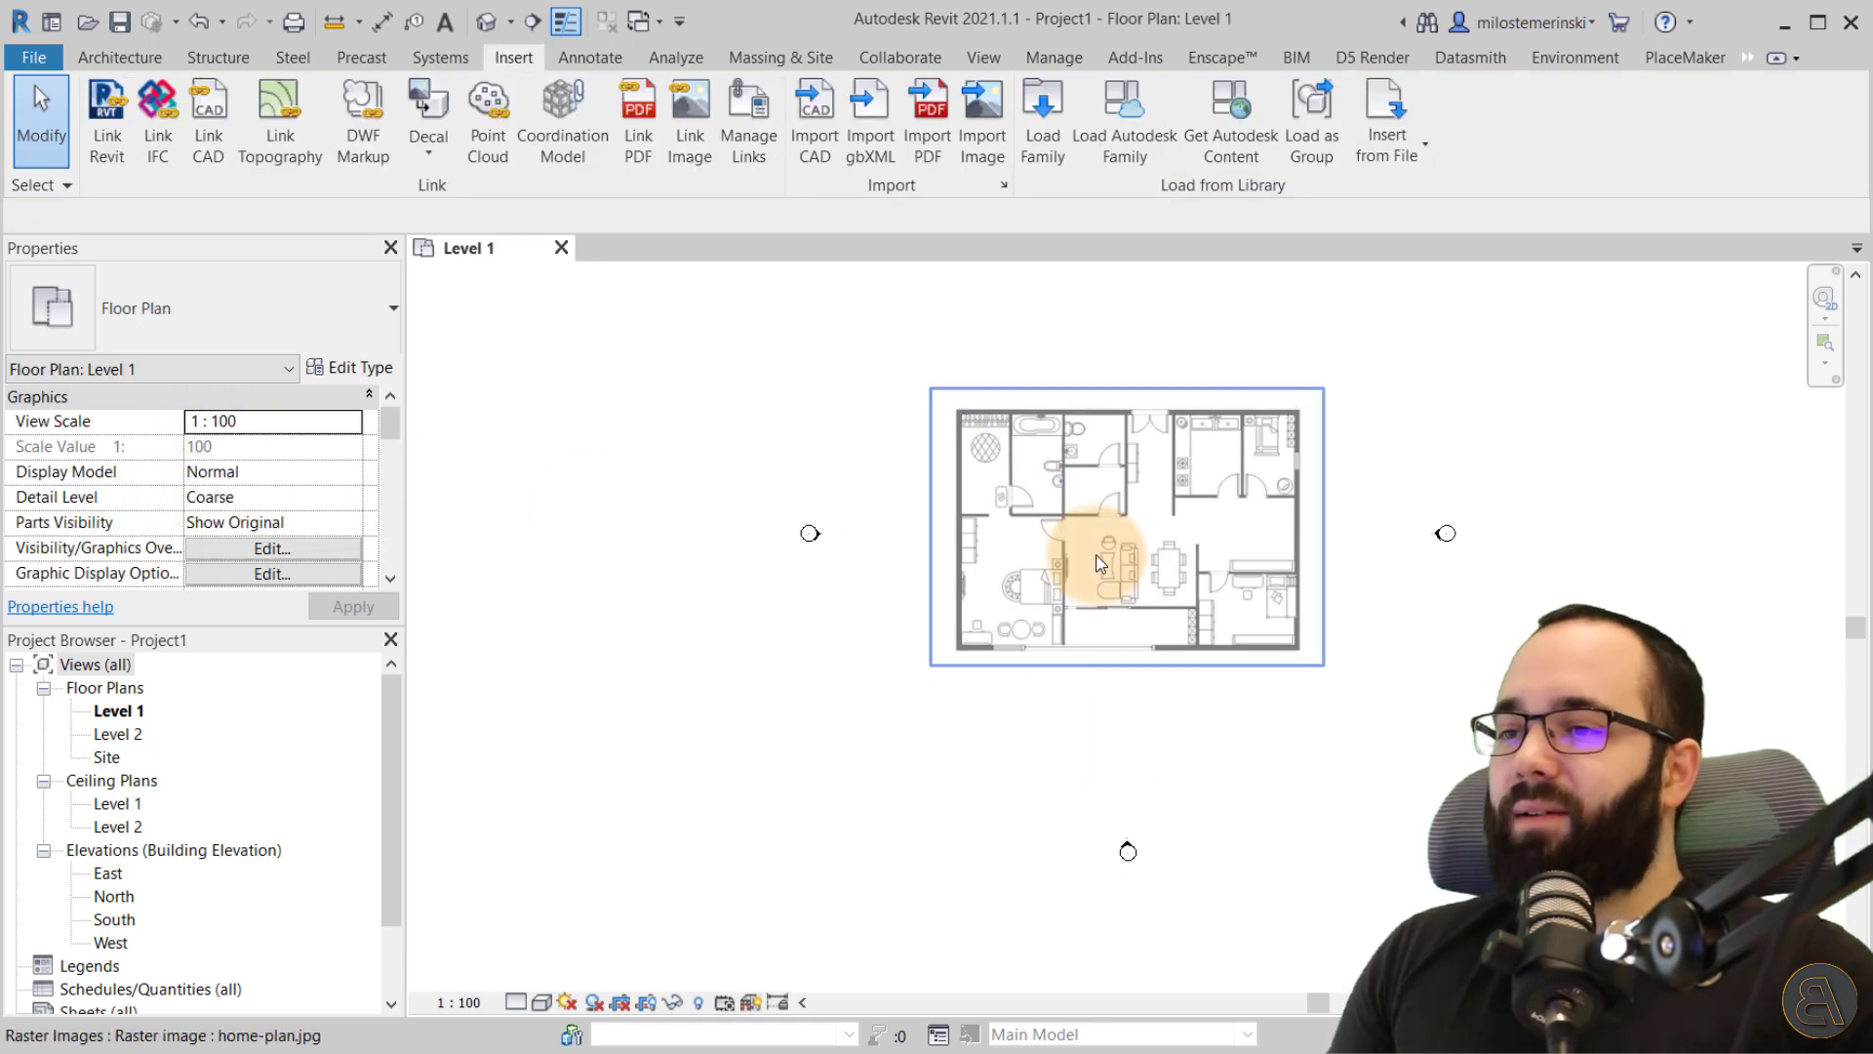
scroll(1108, 544, up, 4)
scroll(1112, 547, down, 1)
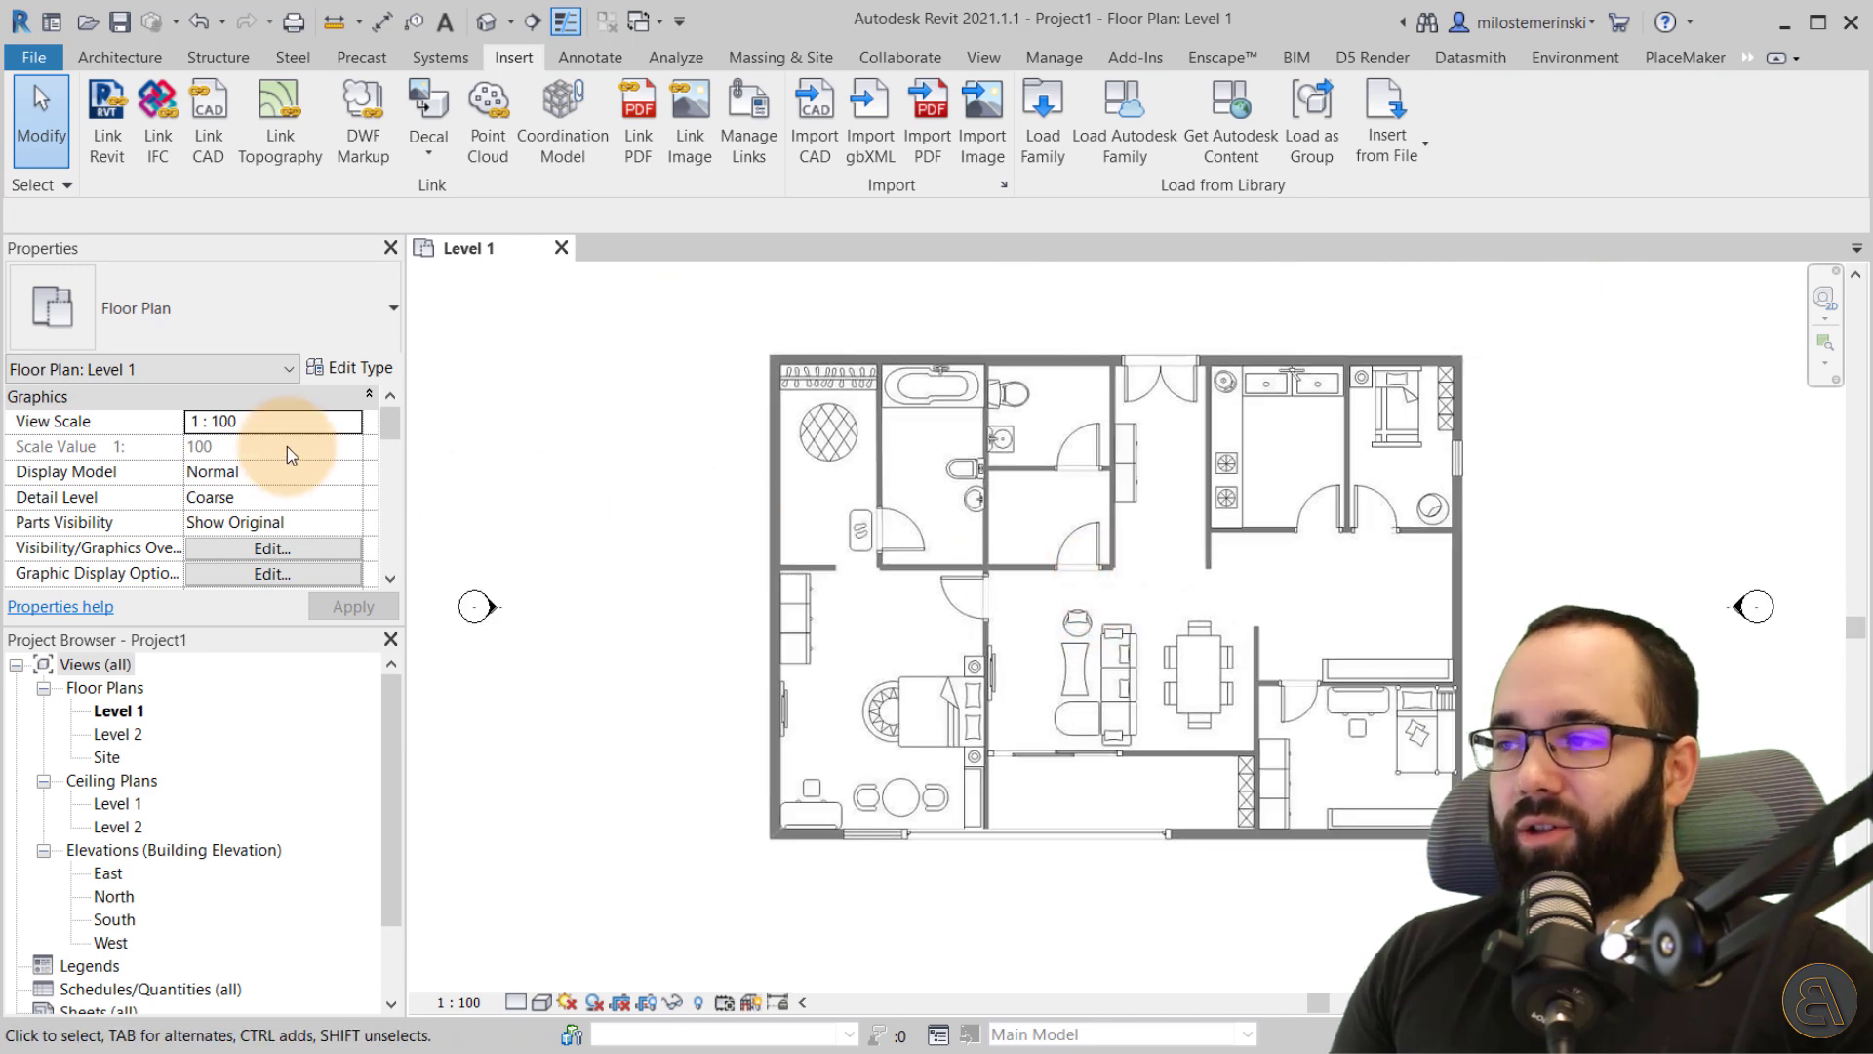
click(720, 457)
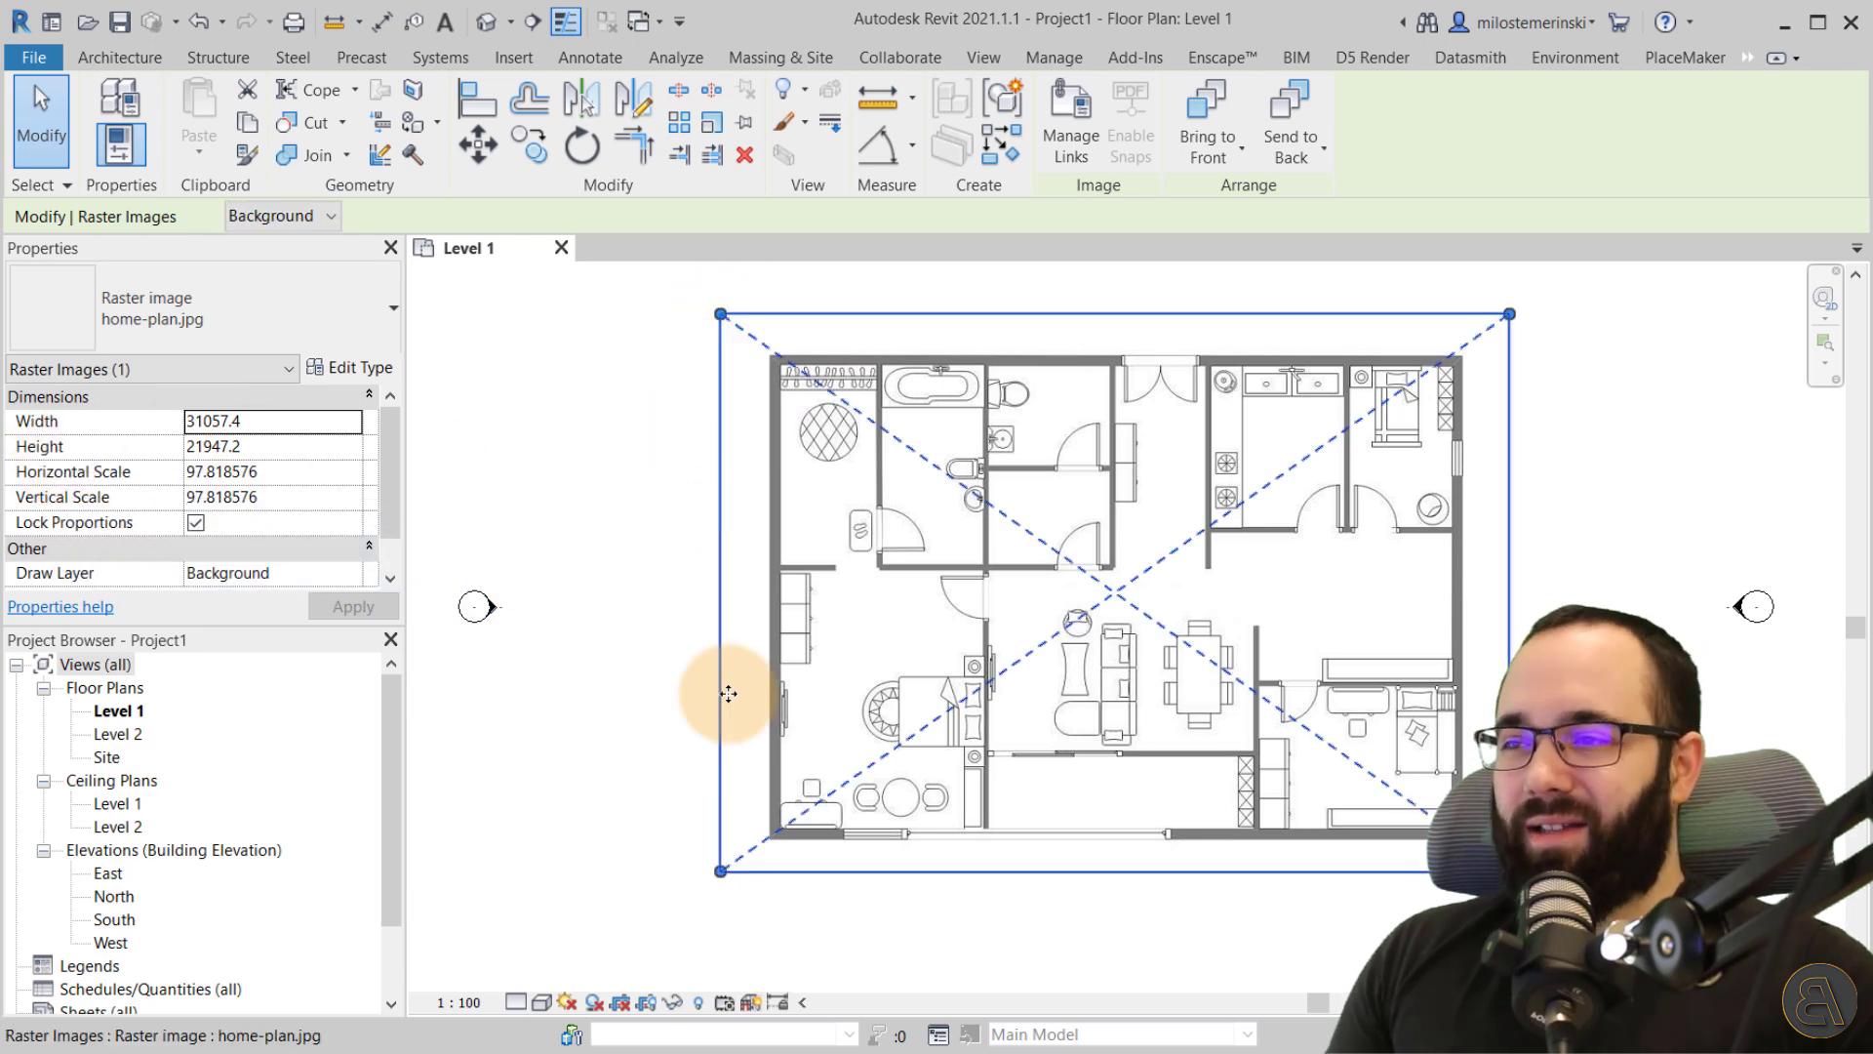
click(688, 764)
- Scale the image graphically, using the double bed's length from its headboard corner as reference, until the image is about 18823 mm wide
click(1093, 688)
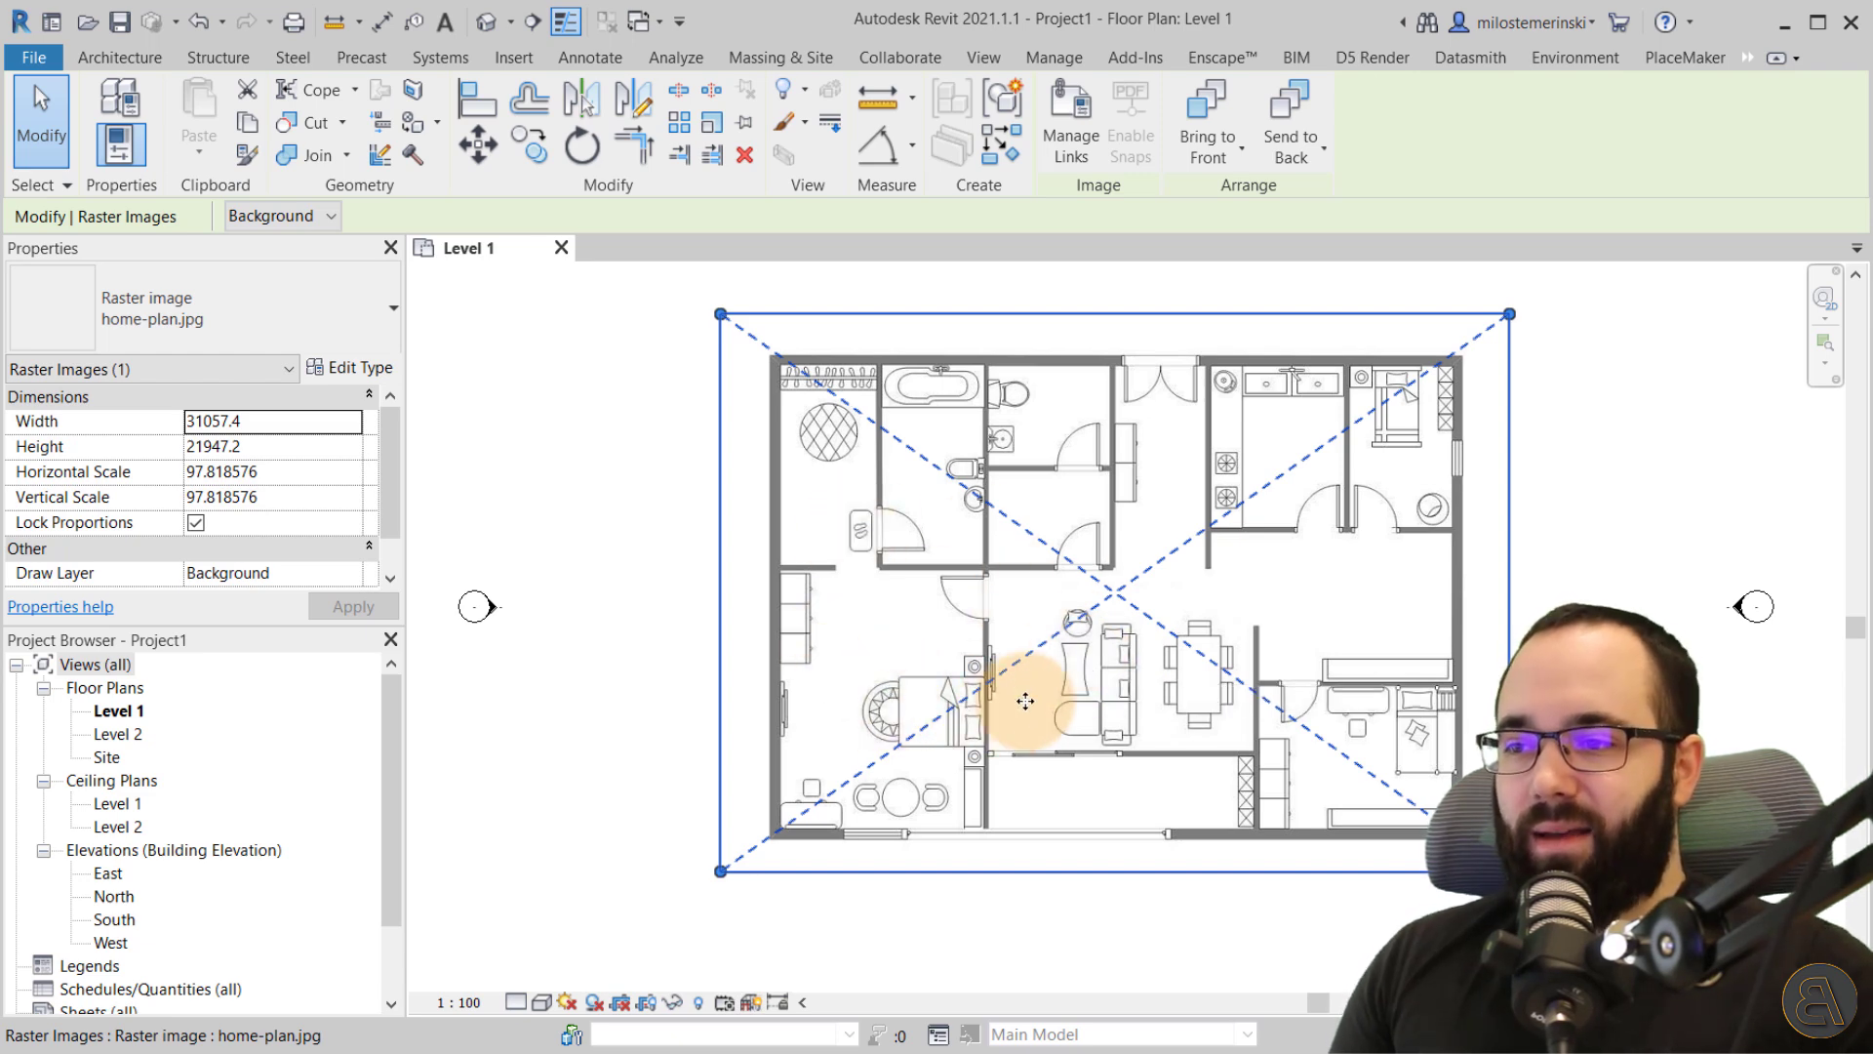
click(713, 124)
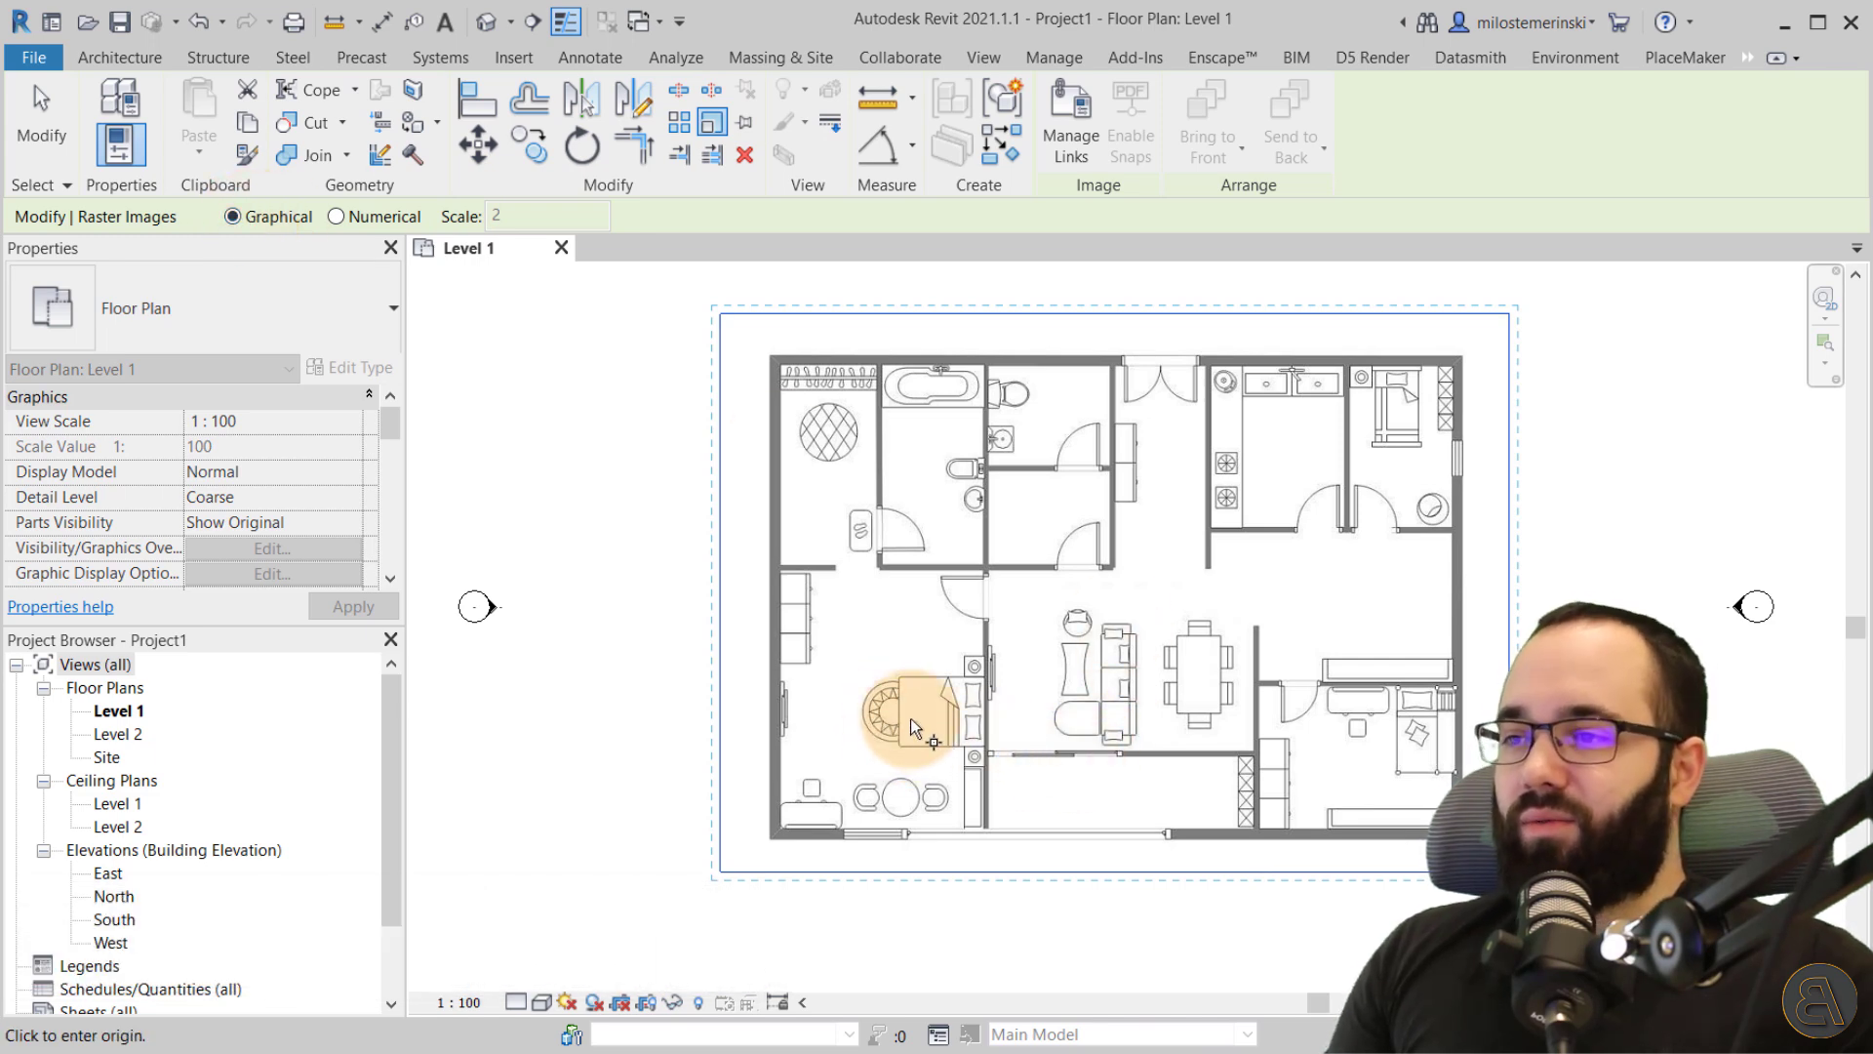
scroll(933, 717, up, 5)
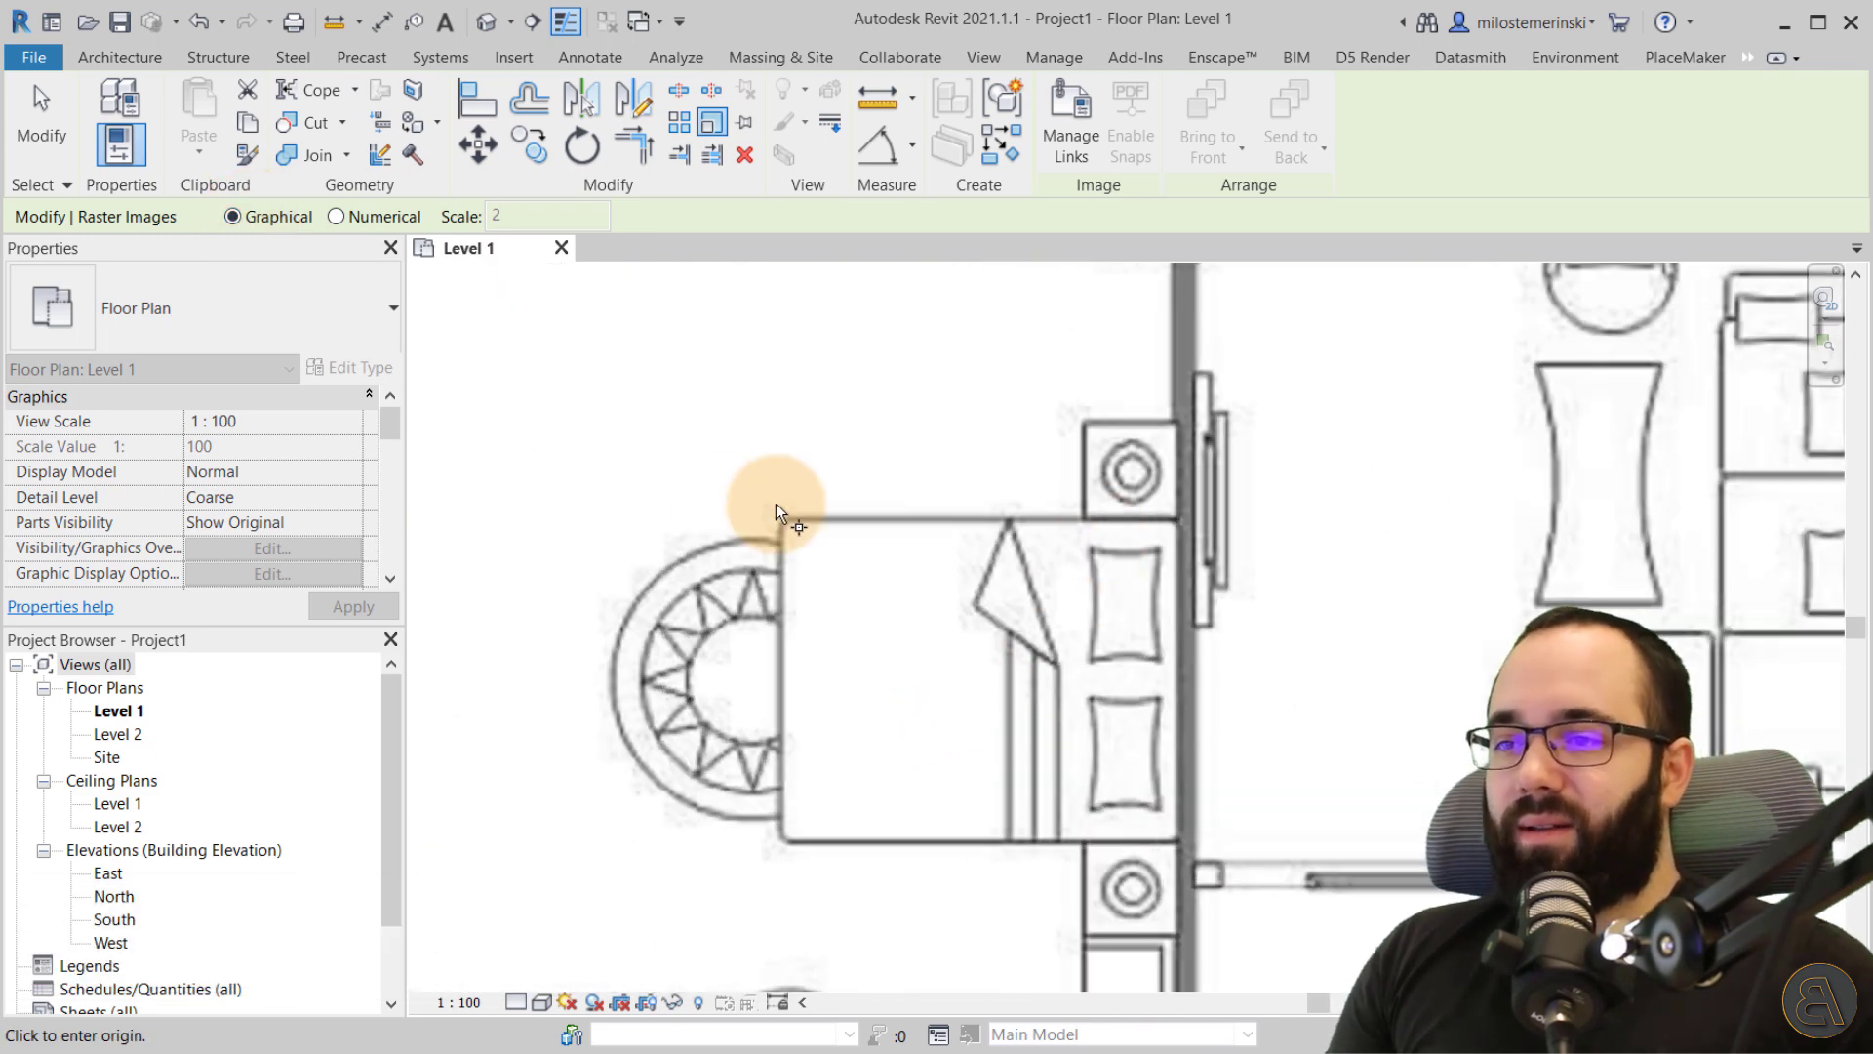
click(1175, 523)
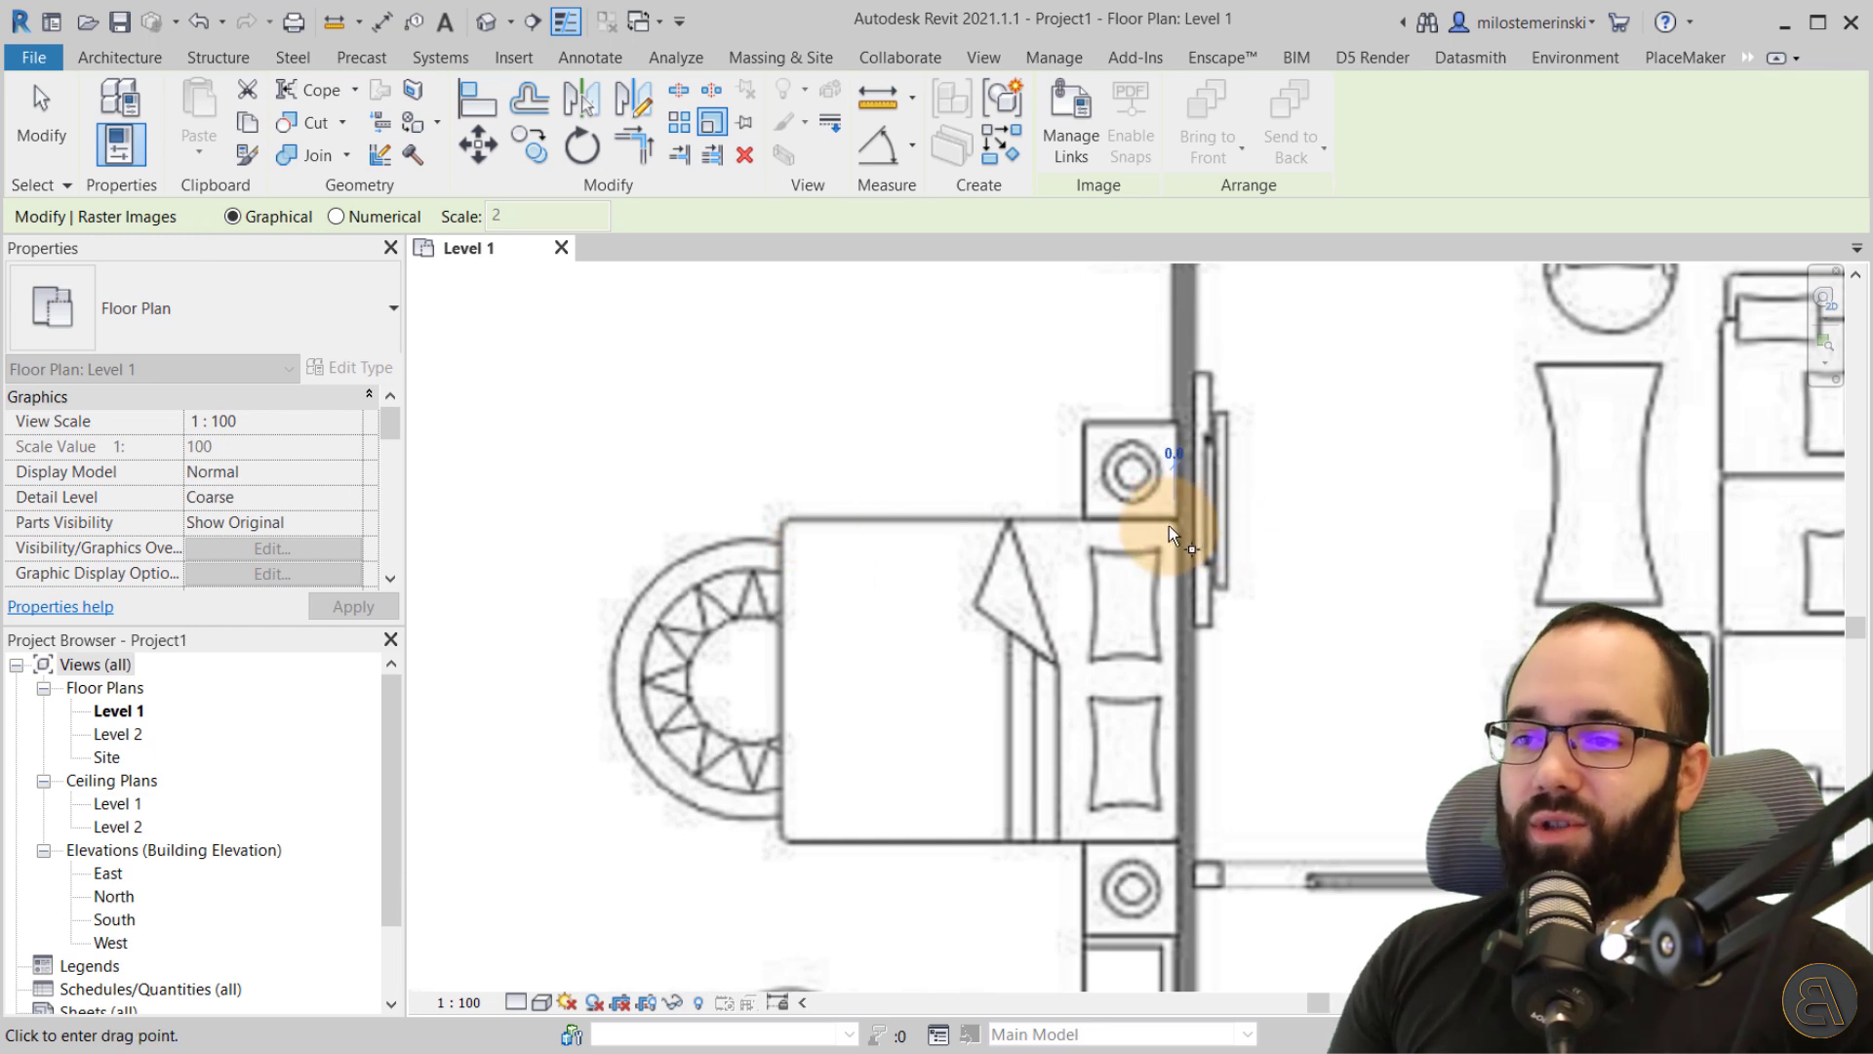
click(786, 522)
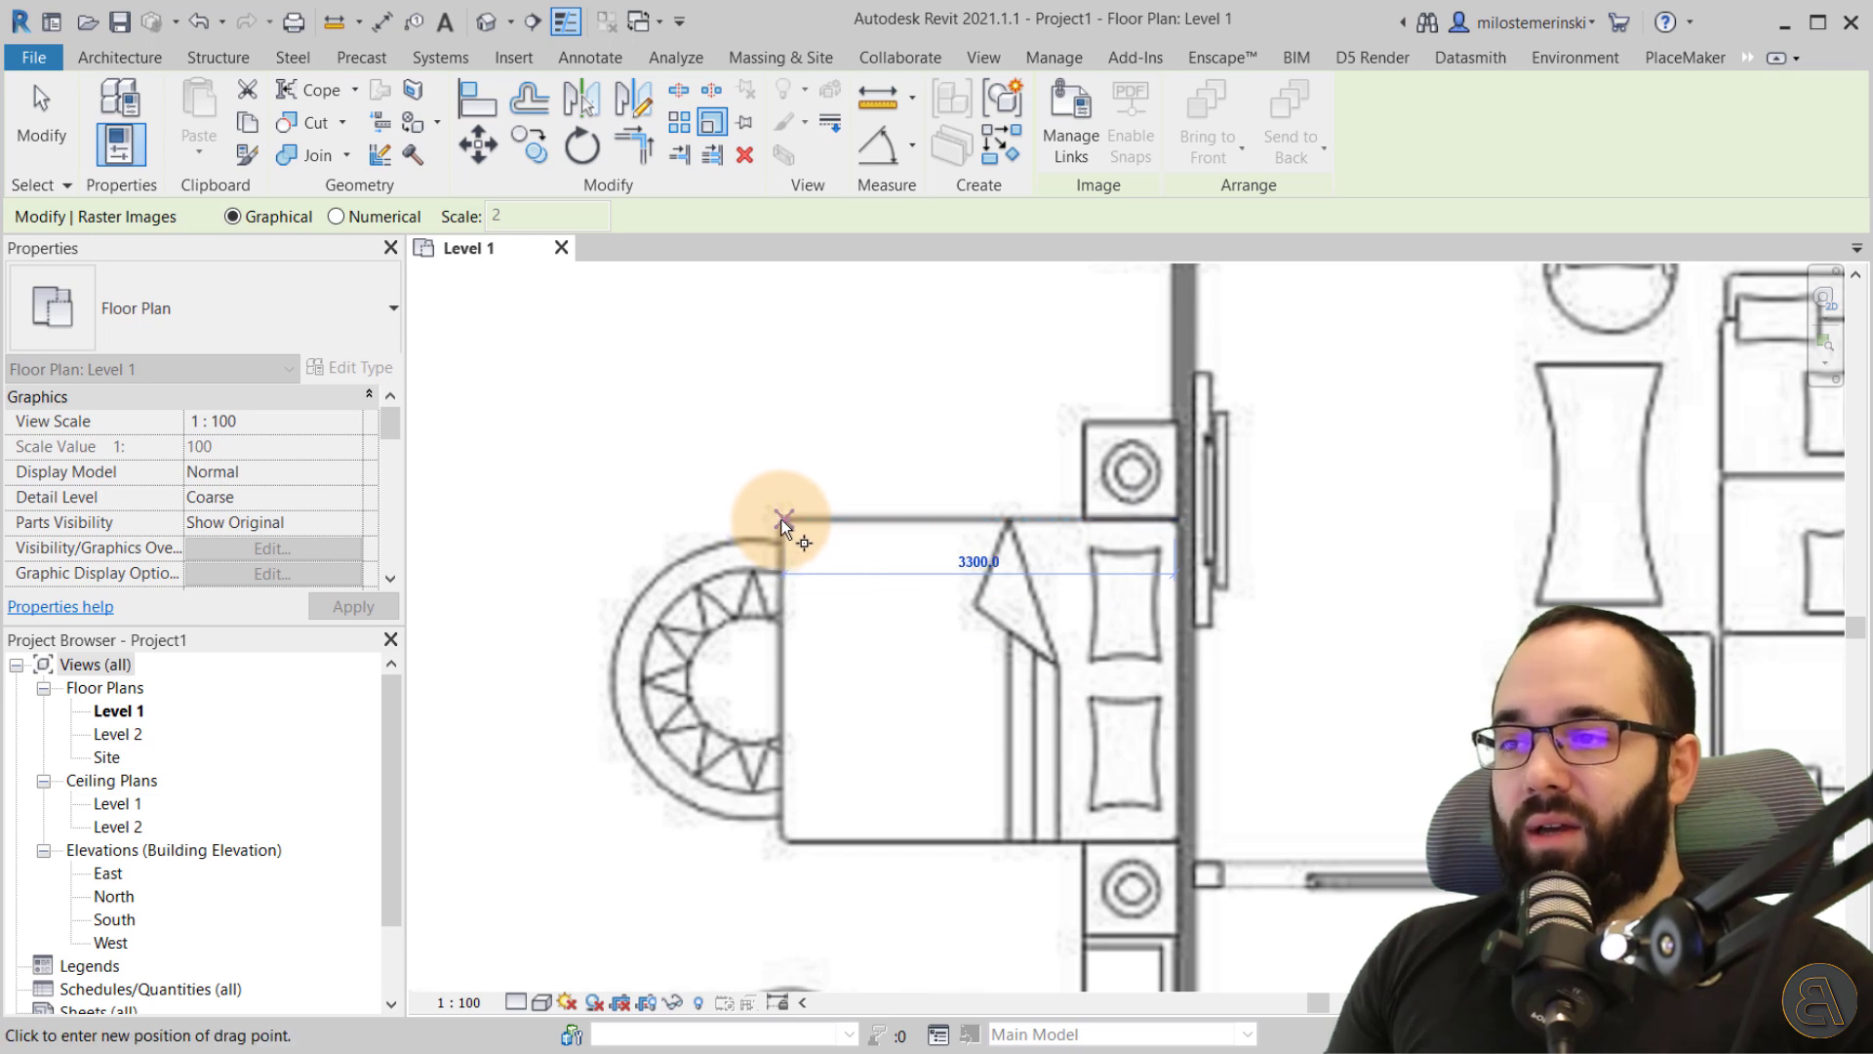
click(940, 519)
scroll(944, 743, down, 3)
key(Escape)
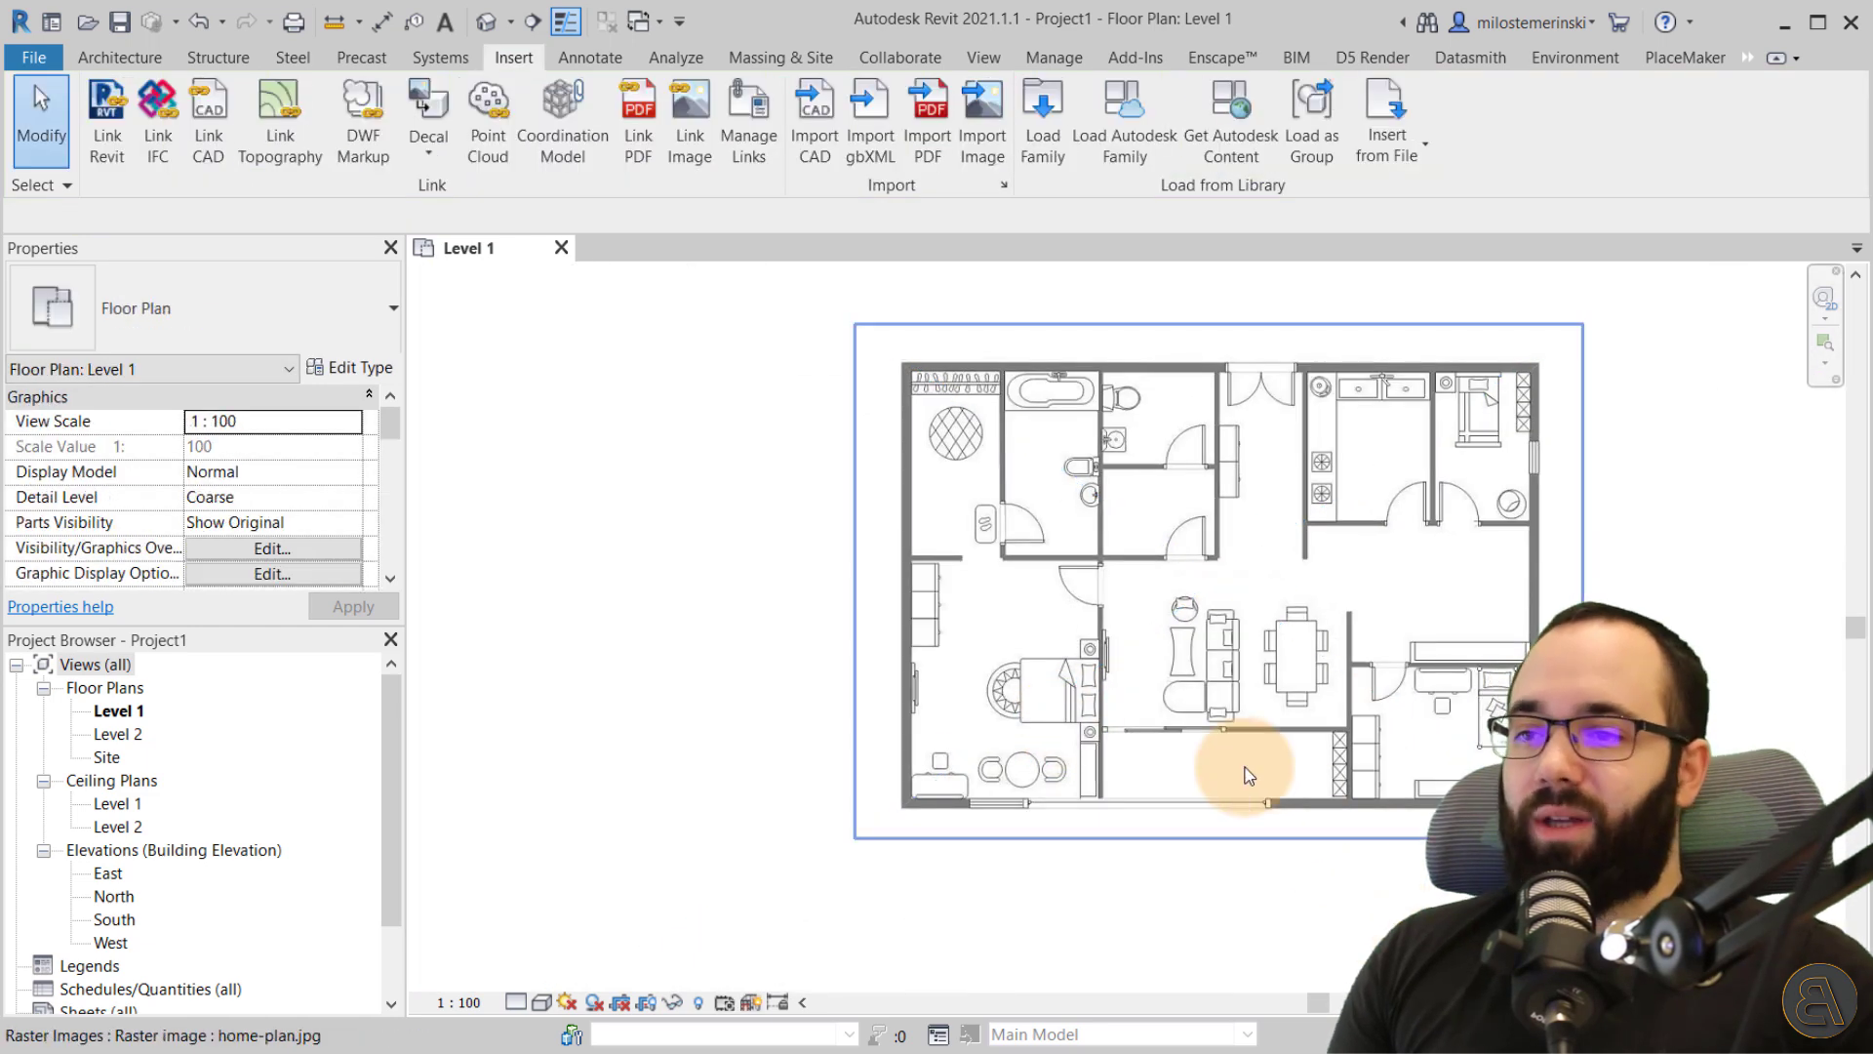
- Move the scaled image slightly right and down, toward the centre between the elevation markers
scroll(1287, 683, down, 1)
click(1278, 594)
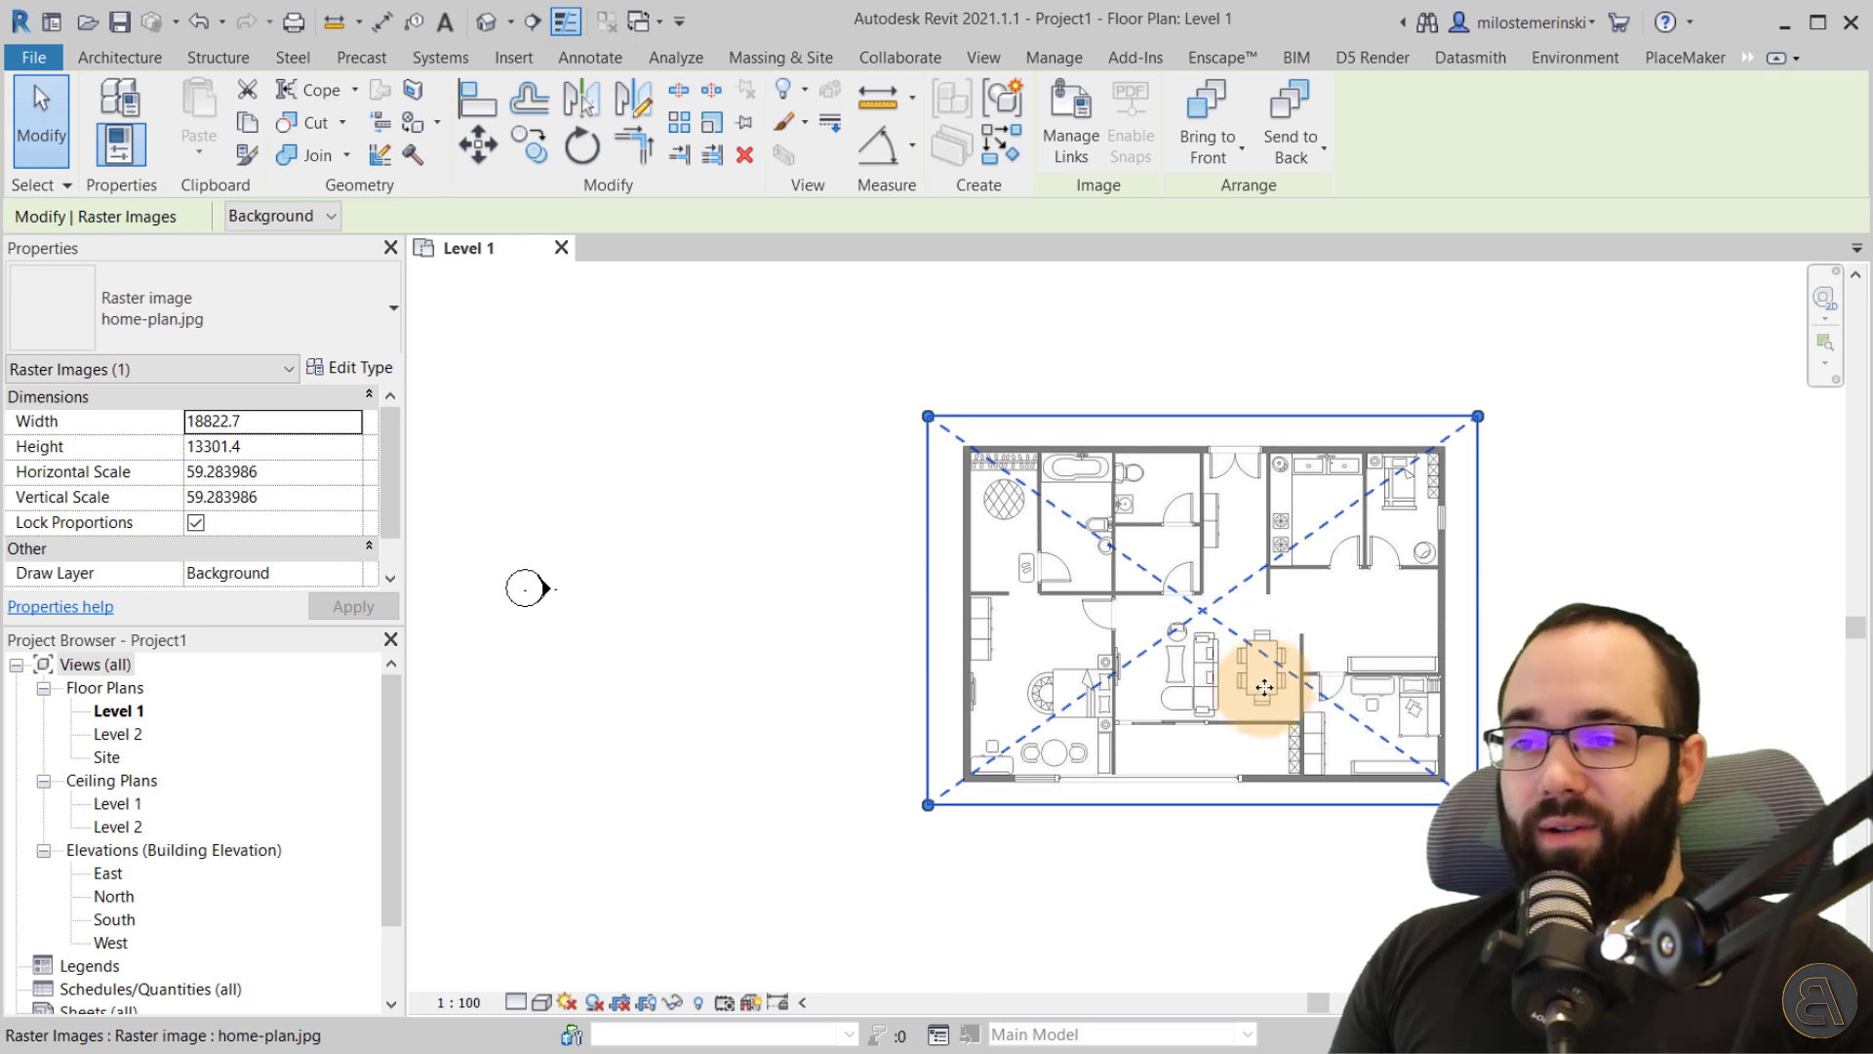
scroll(1265, 712, down, 3)
key(Escape)
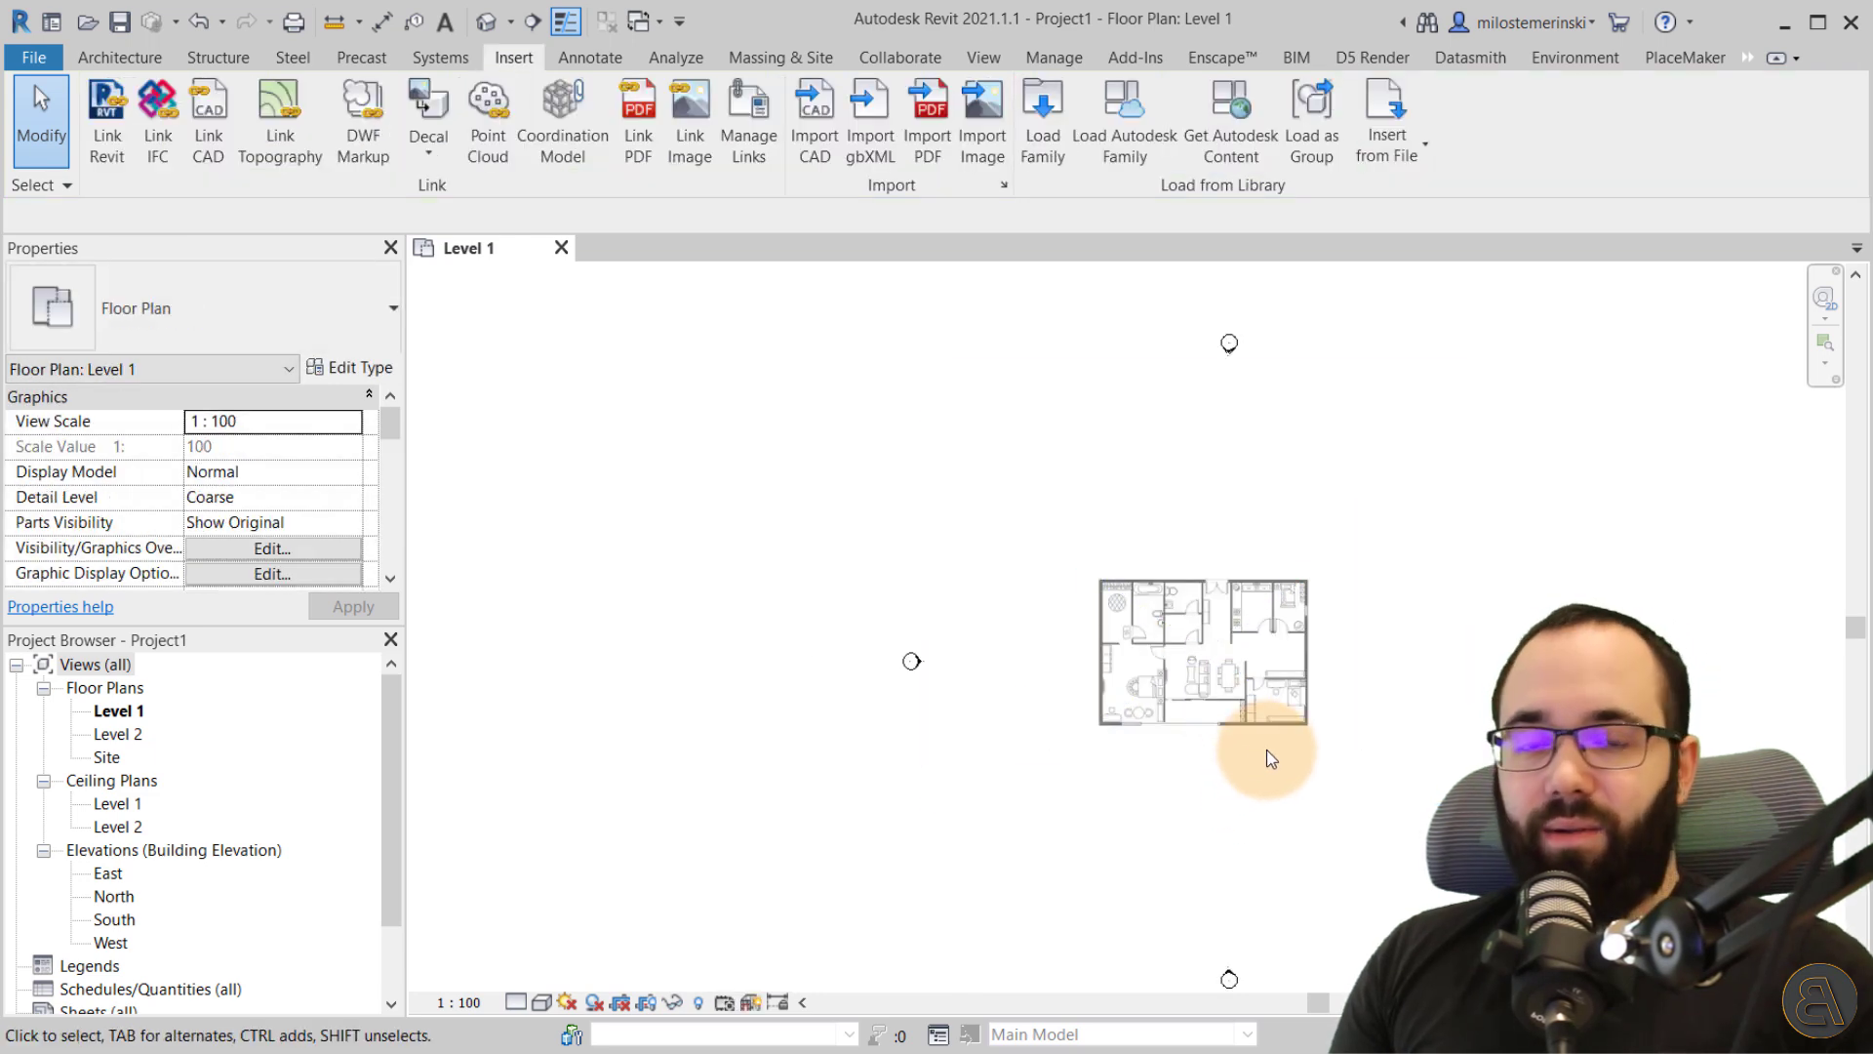
scroll(1266, 750, up, 2)
drag(1185, 619, 1226, 633)
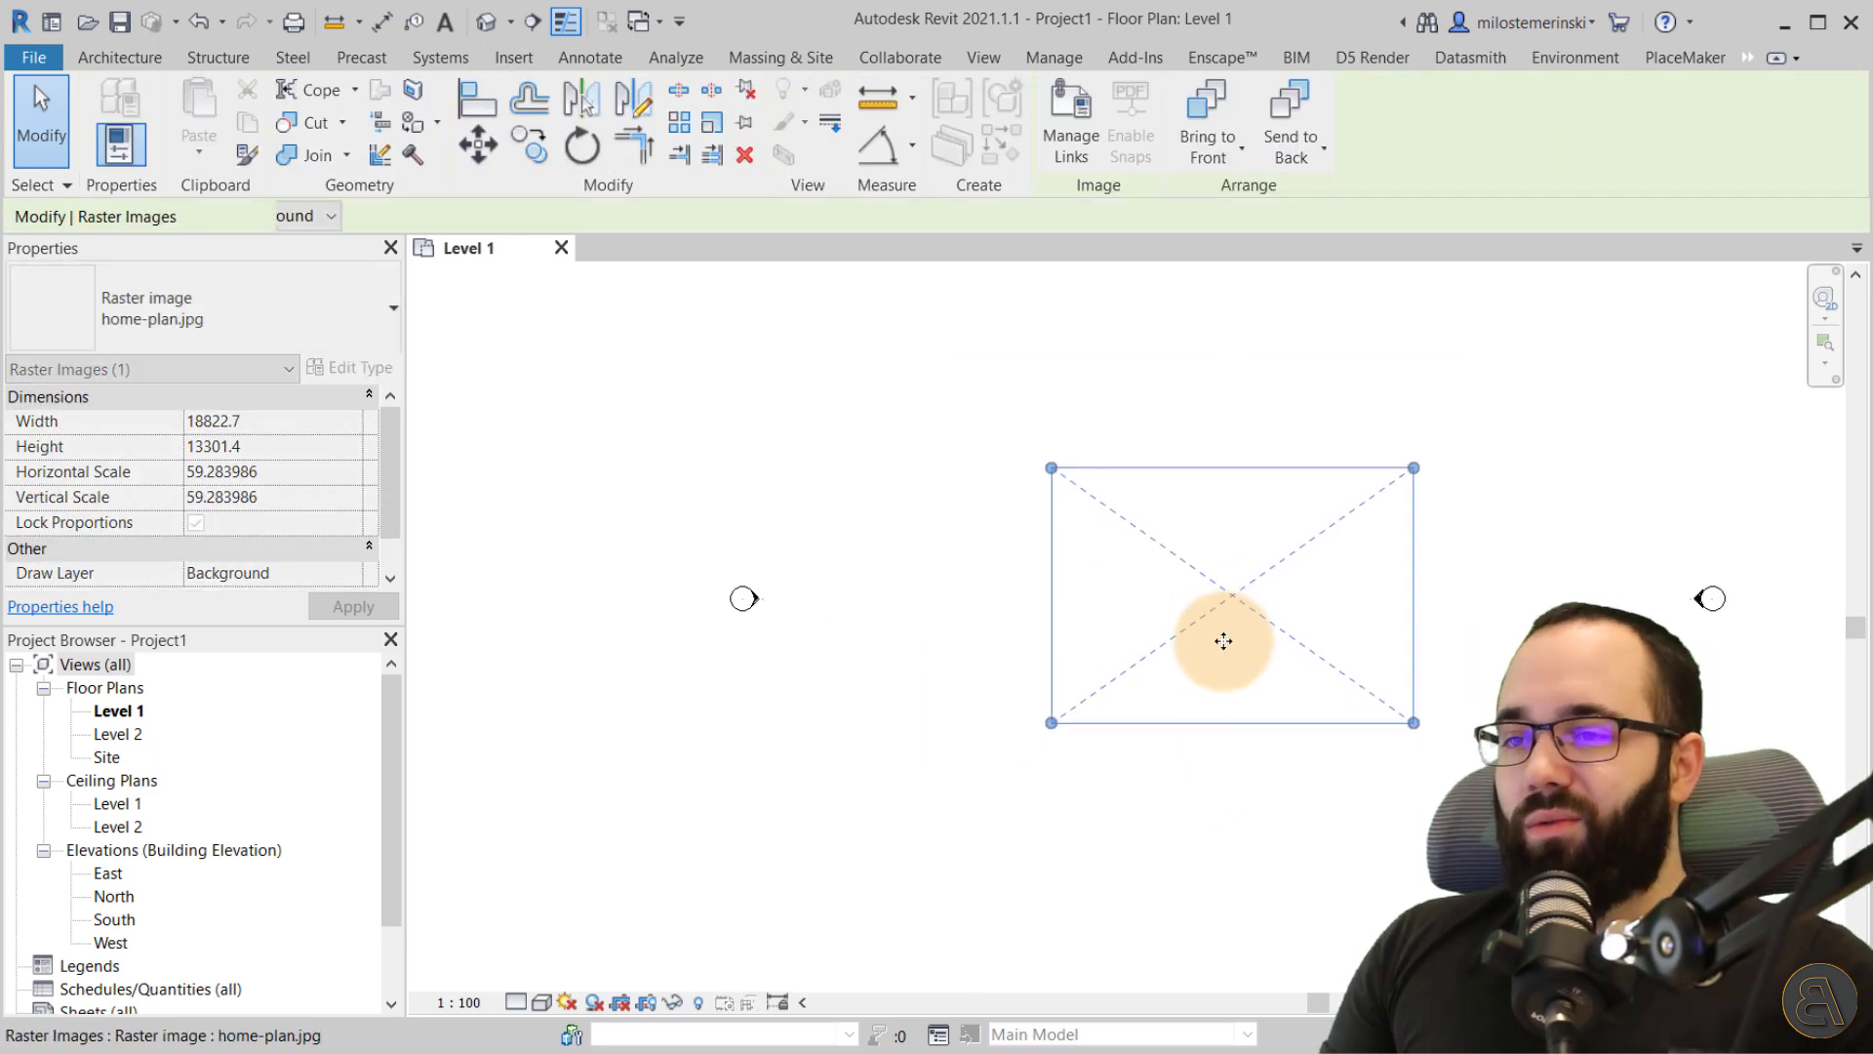
click(1464, 623)
- Shift the image off-centre and enlarge it to about 24981 mm wide, then undo the enlargement
scroll(1514, 668, up, 2)
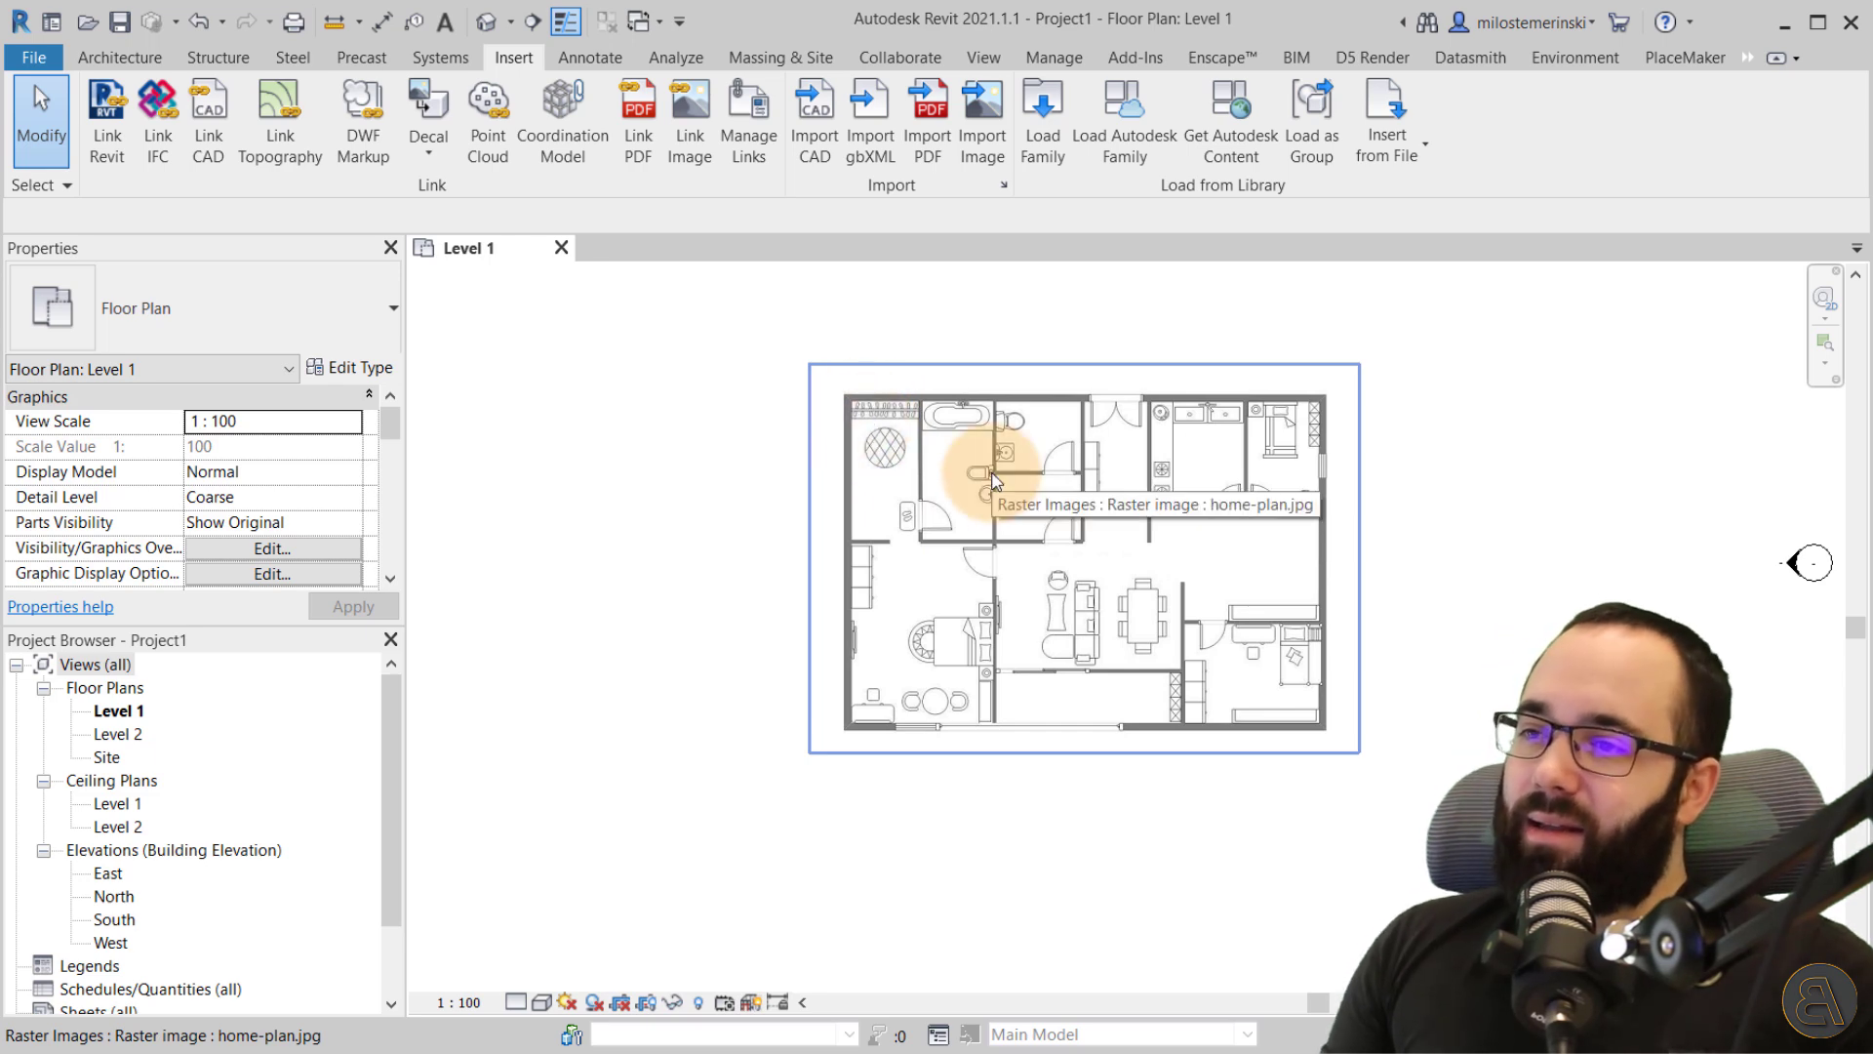
click(1035, 498)
drag(952, 577, 1061, 625)
drag(1470, 798, 1650, 926)
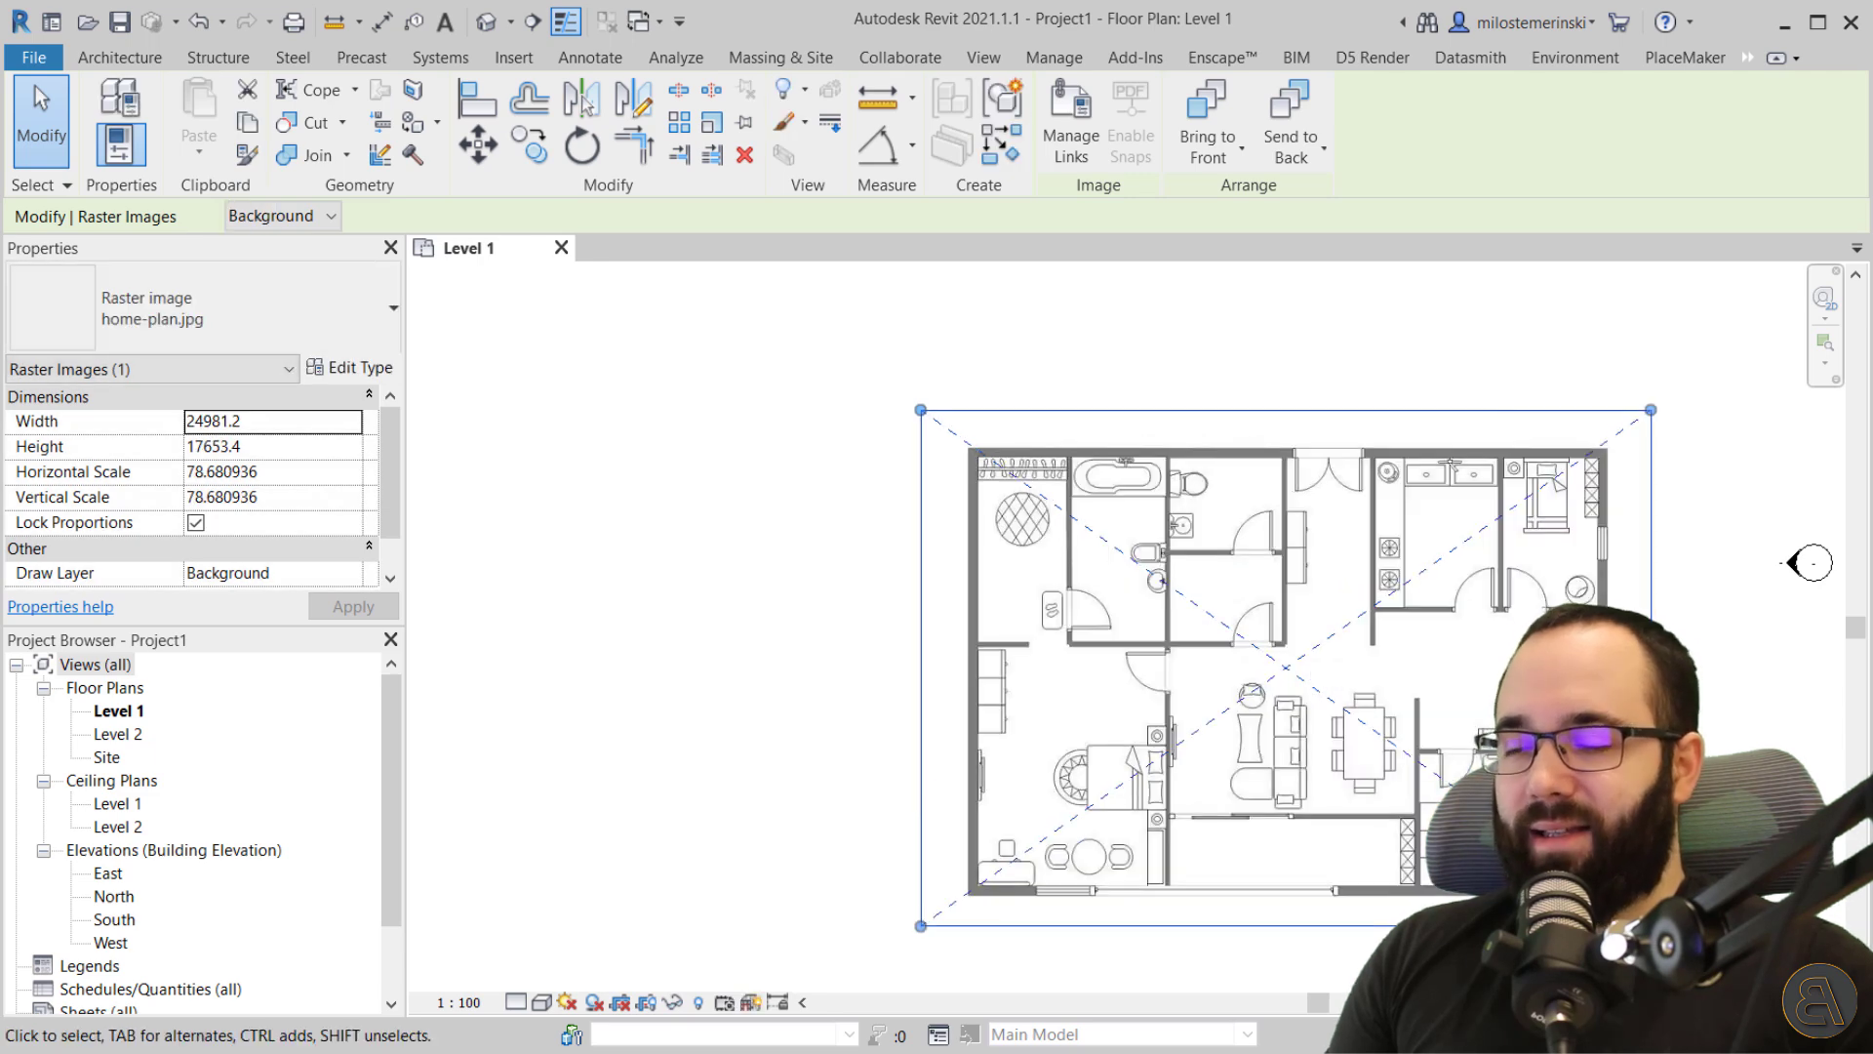
click(202, 21)
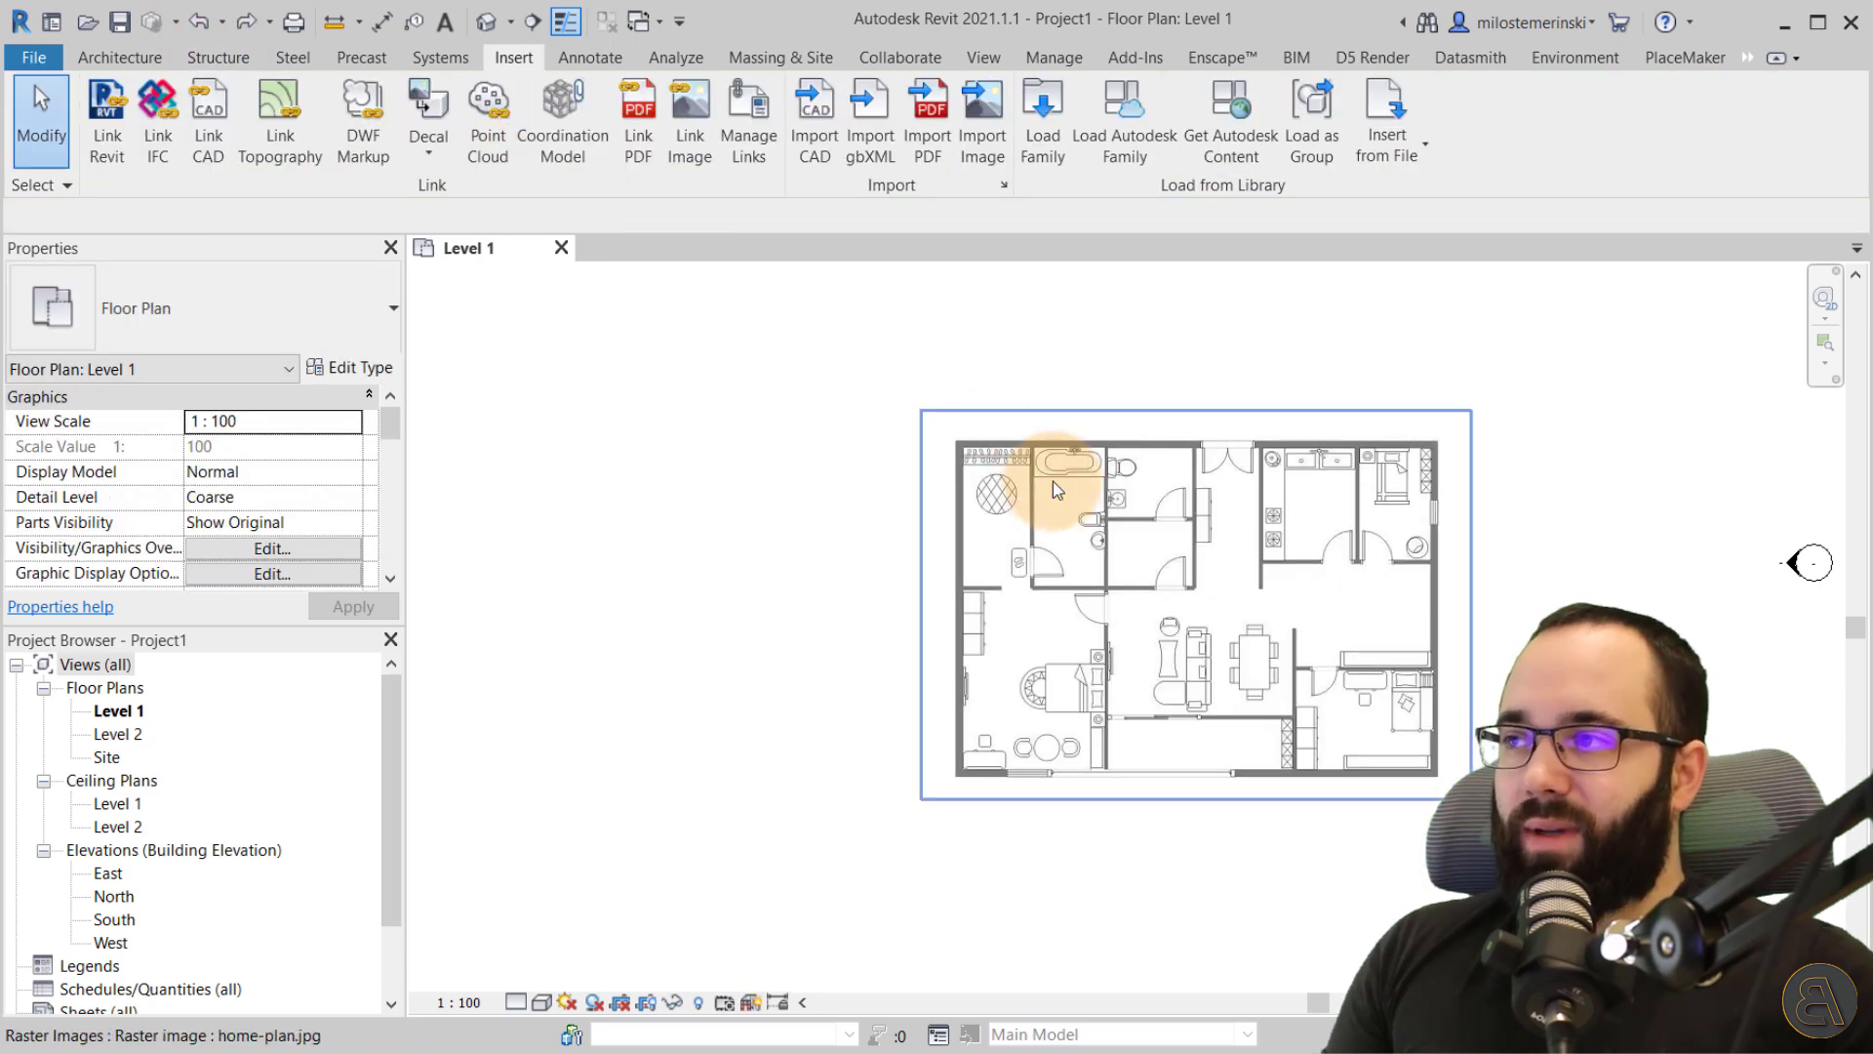
- Move the floor plan image back to the centre between the four elevation markers
click(1124, 549)
drag(1150, 611, 1037, 577)
scroll(1171, 574, down, 2)
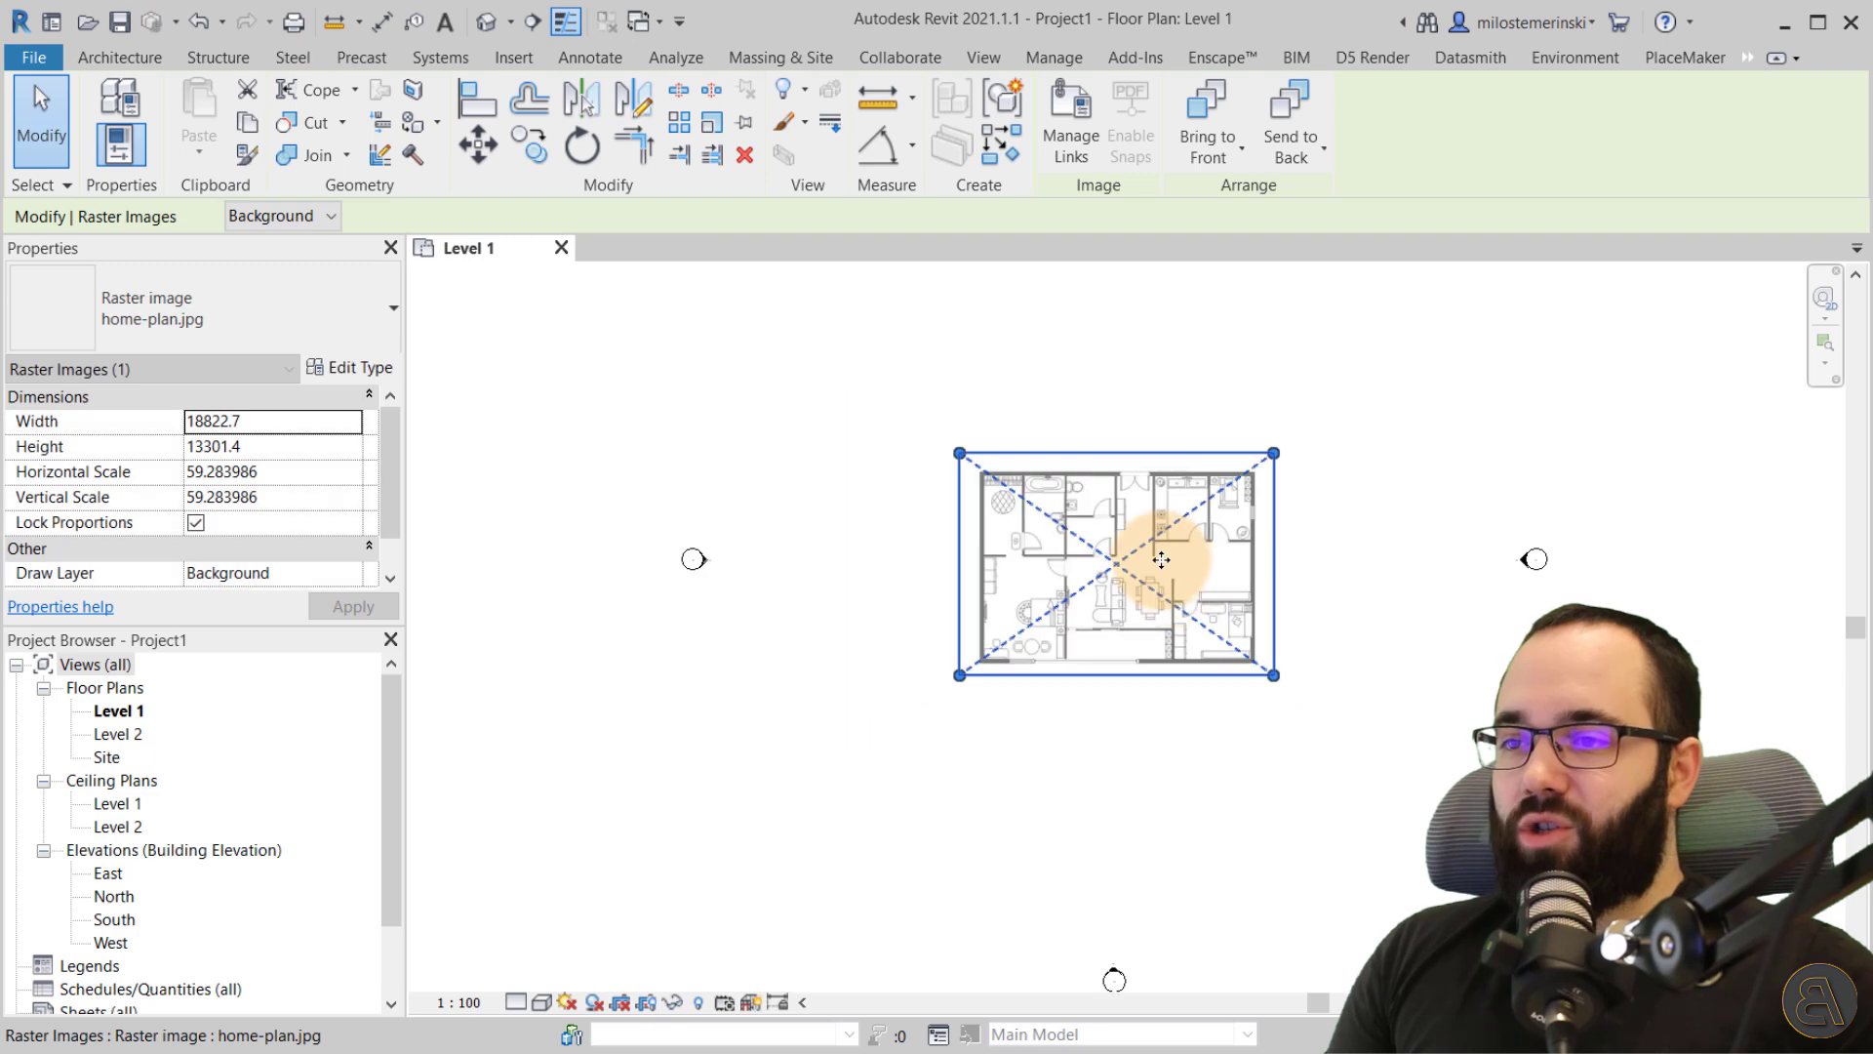
scroll(1175, 576, down, 2)
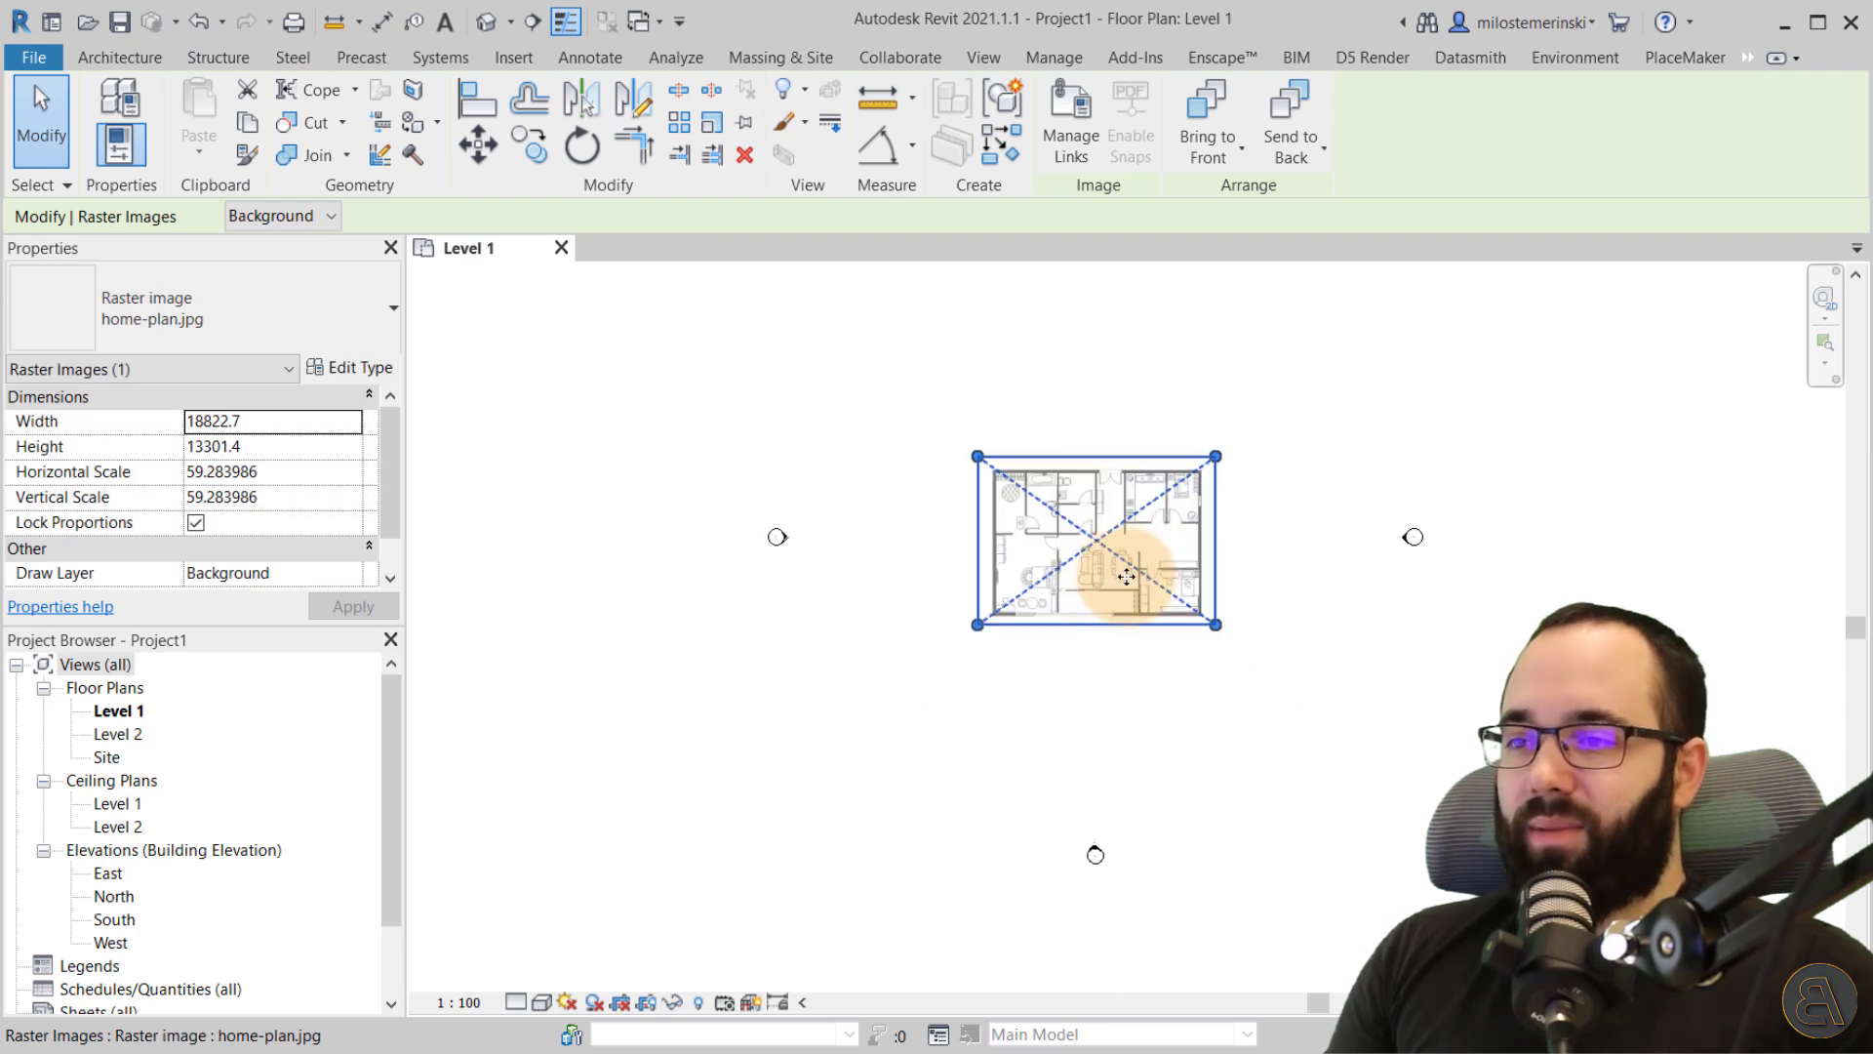
scroll(1173, 705, down, 2)
click(1167, 691)
- Pin the home-plan image in its centred position
scroll(1120, 605, up, 5)
click(1119, 583)
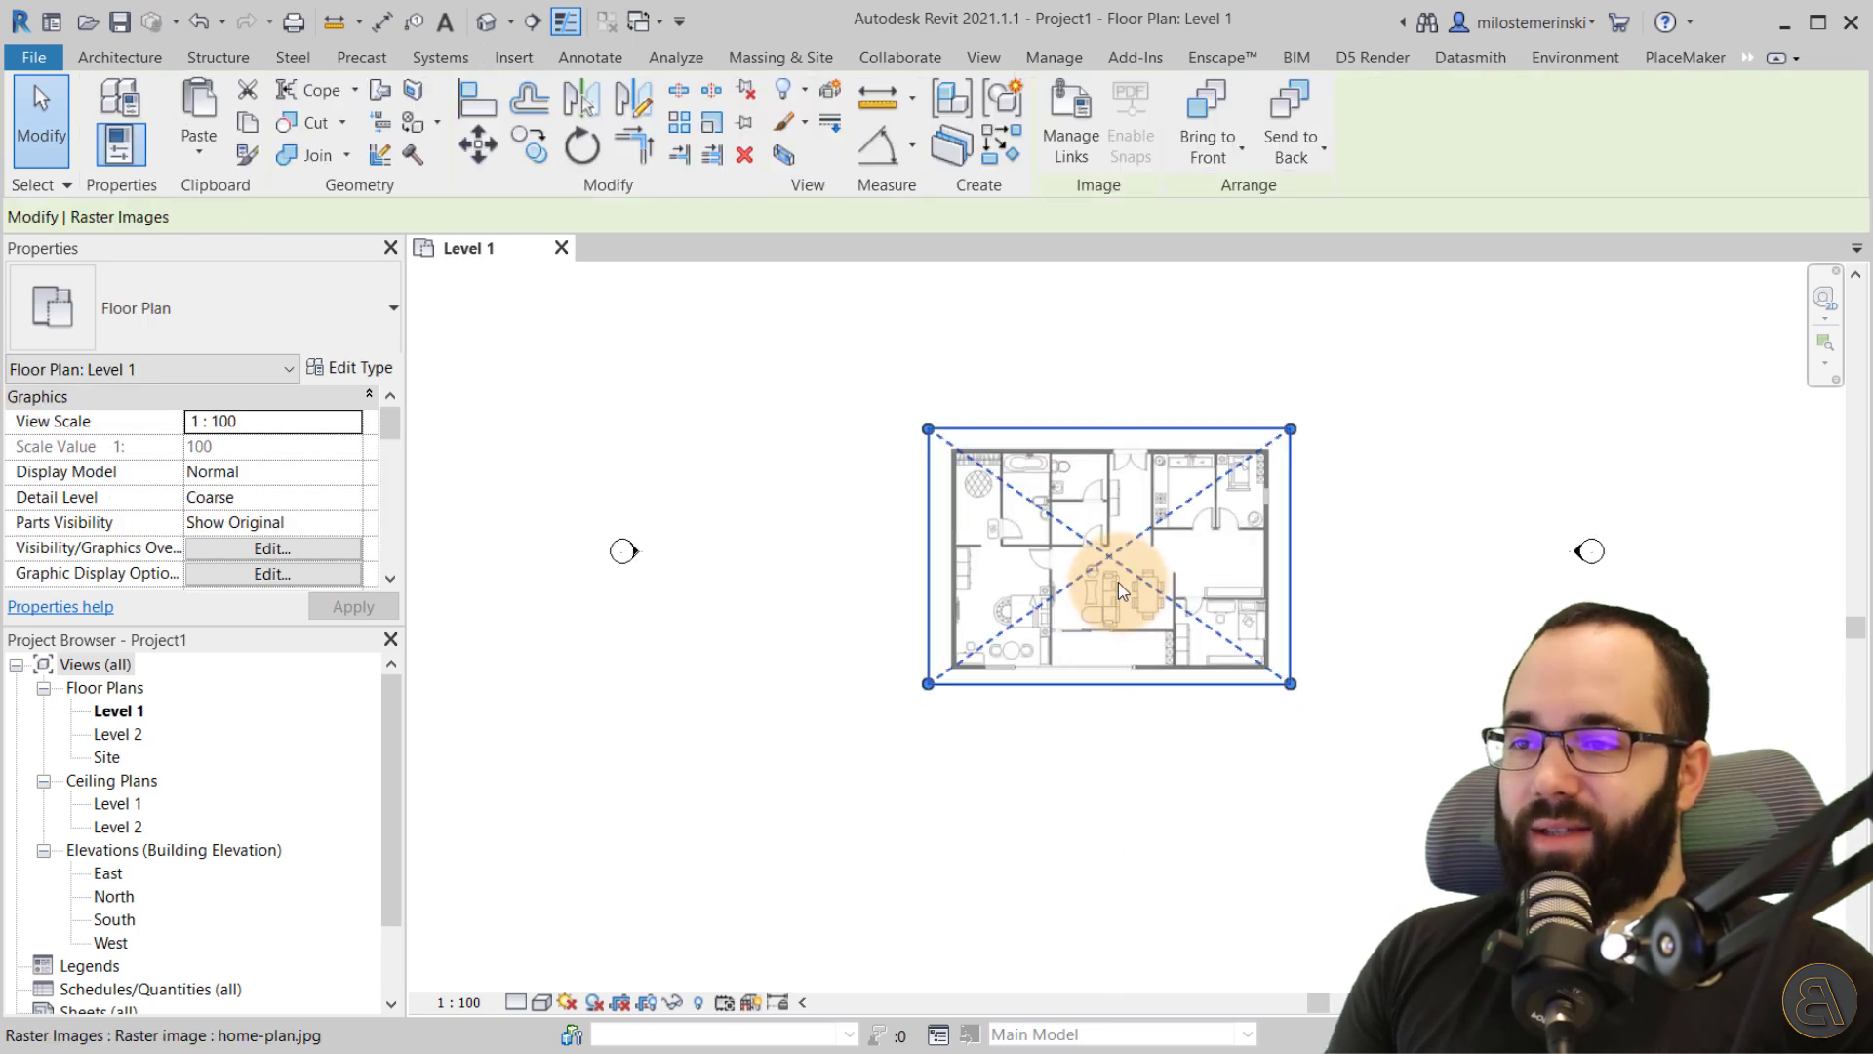
click(886, 365)
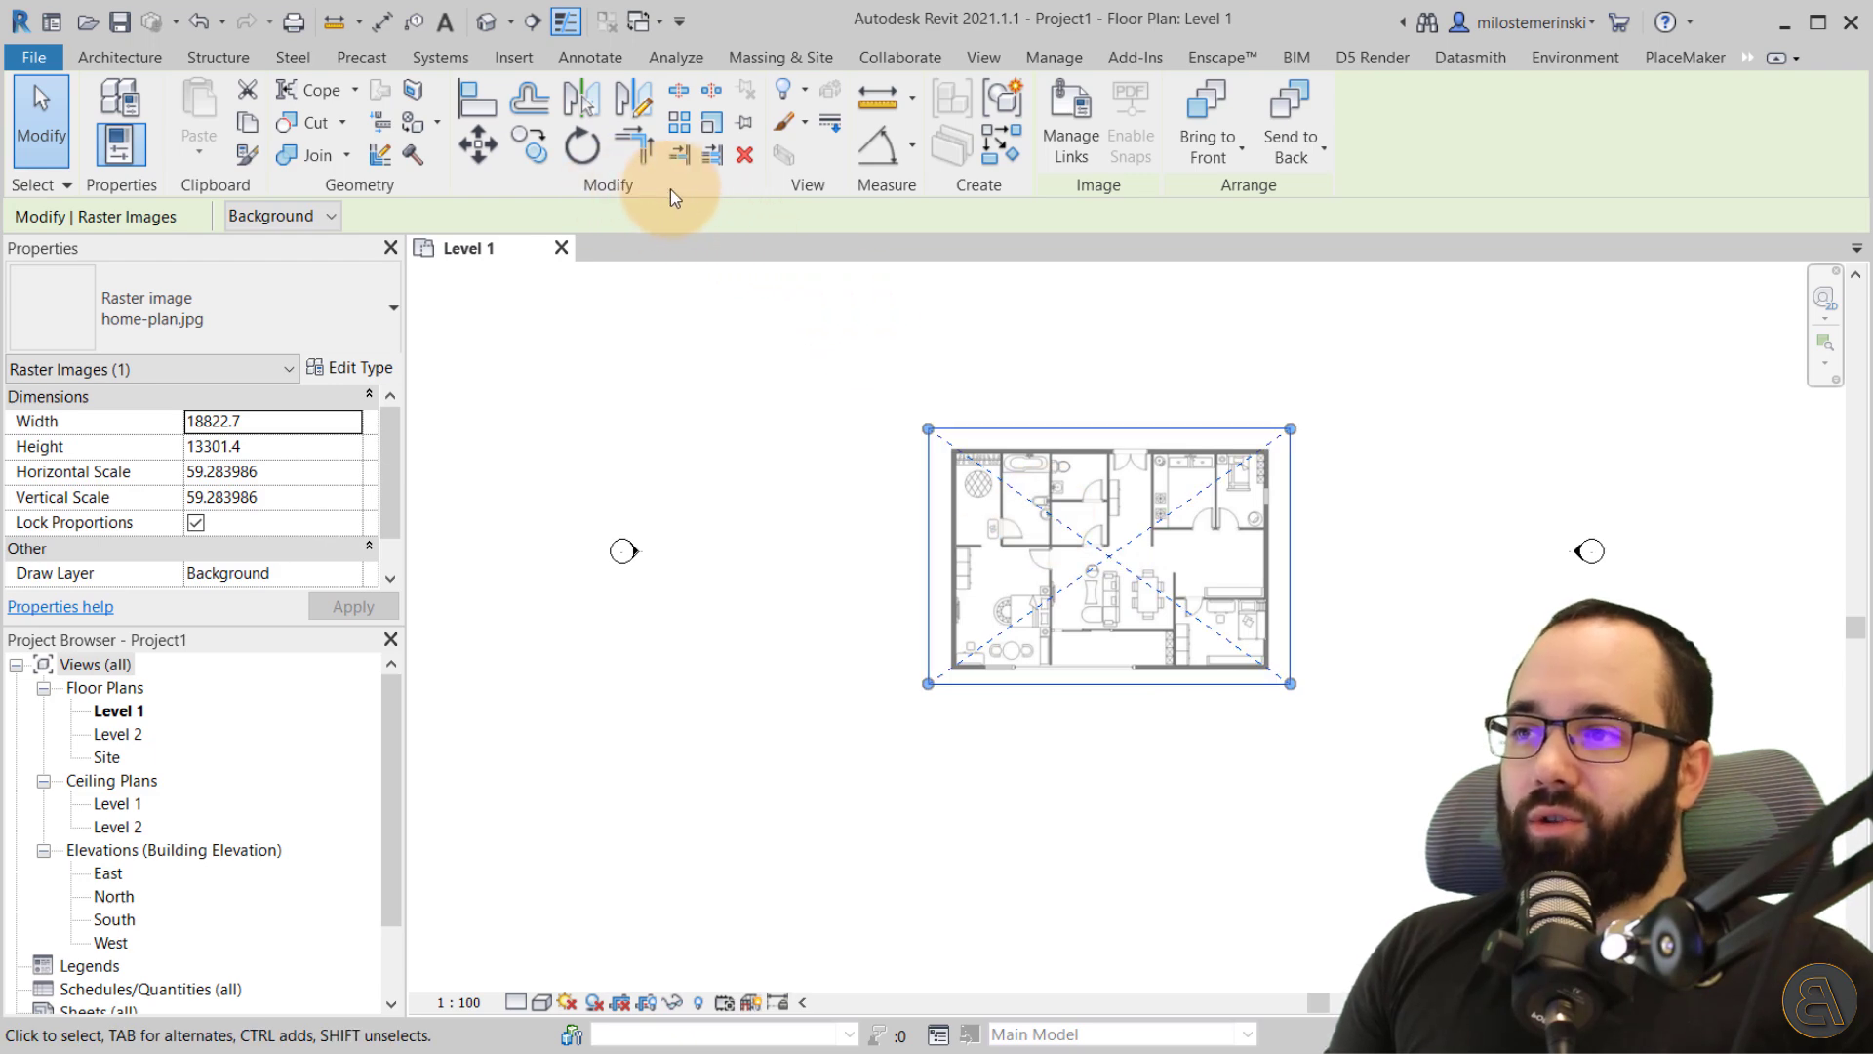
click(743, 124)
scroll(1057, 563, up, 3)
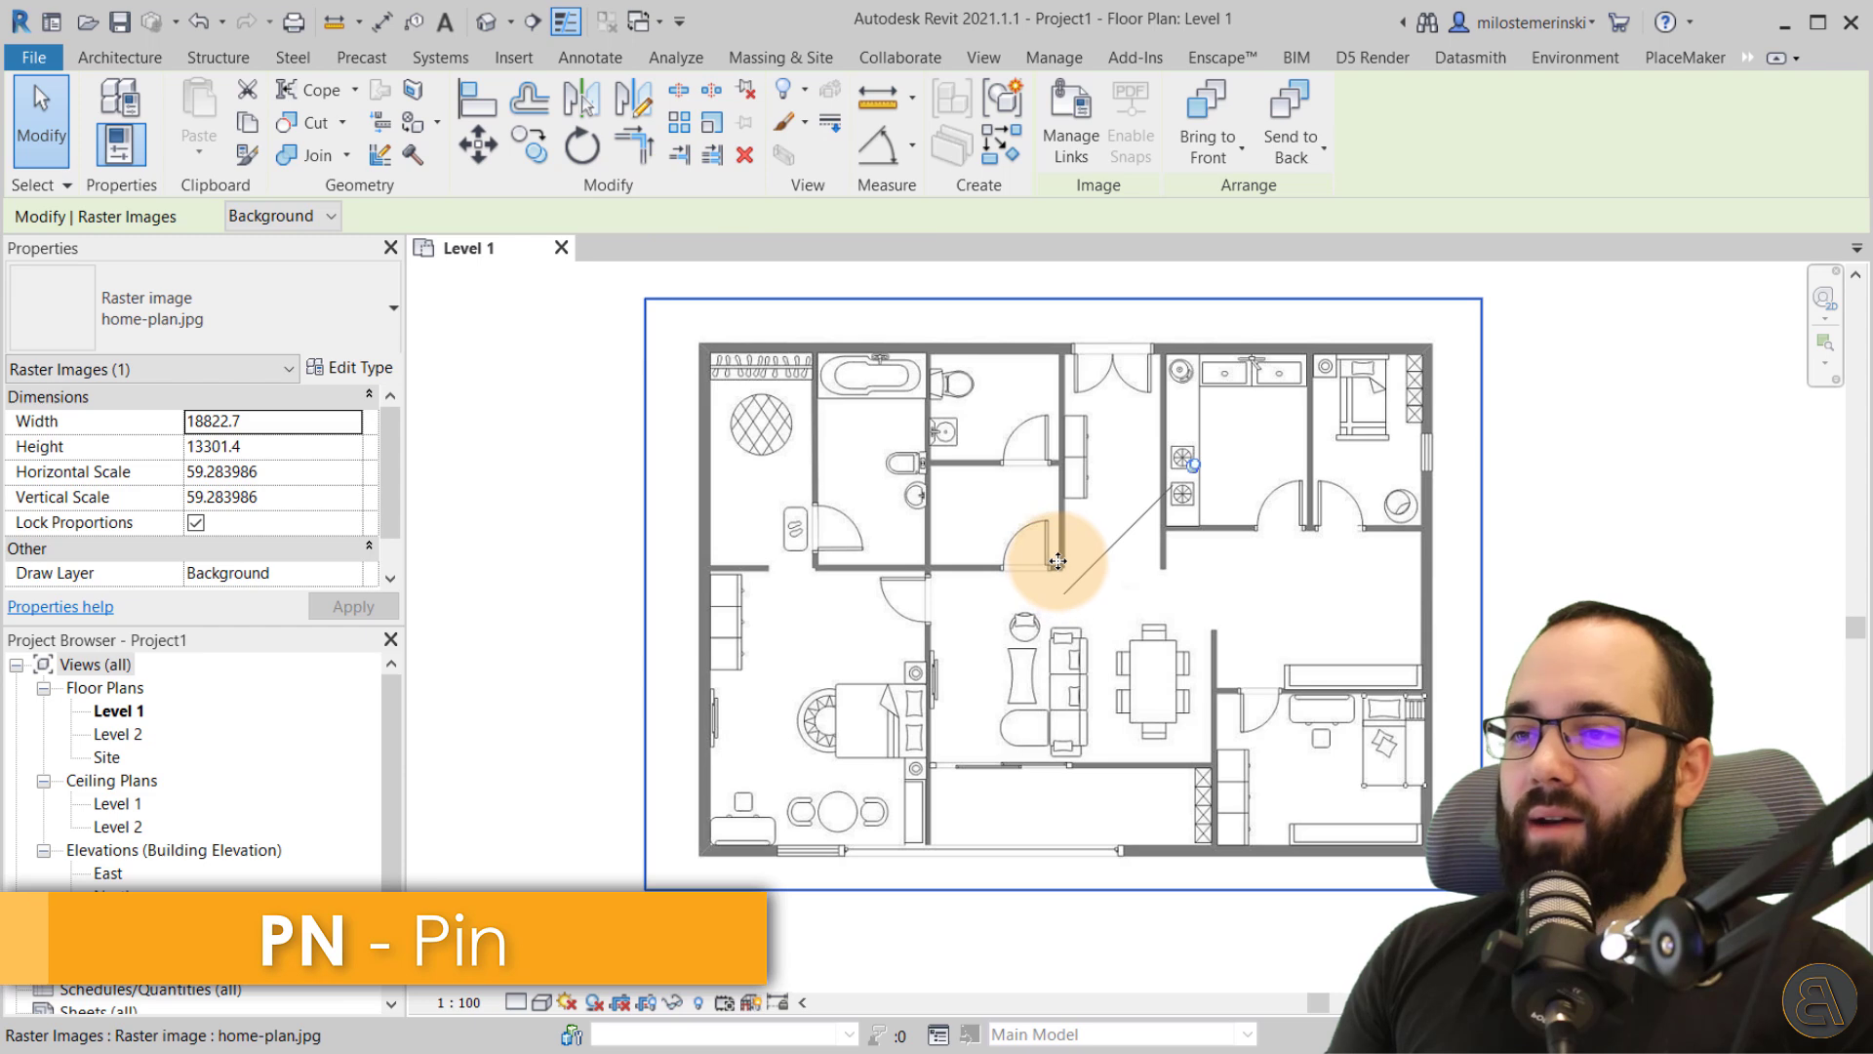
- Try to move the pinned image
click(1015, 535)
click(580, 503)
drag(907, 488, 765, 535)
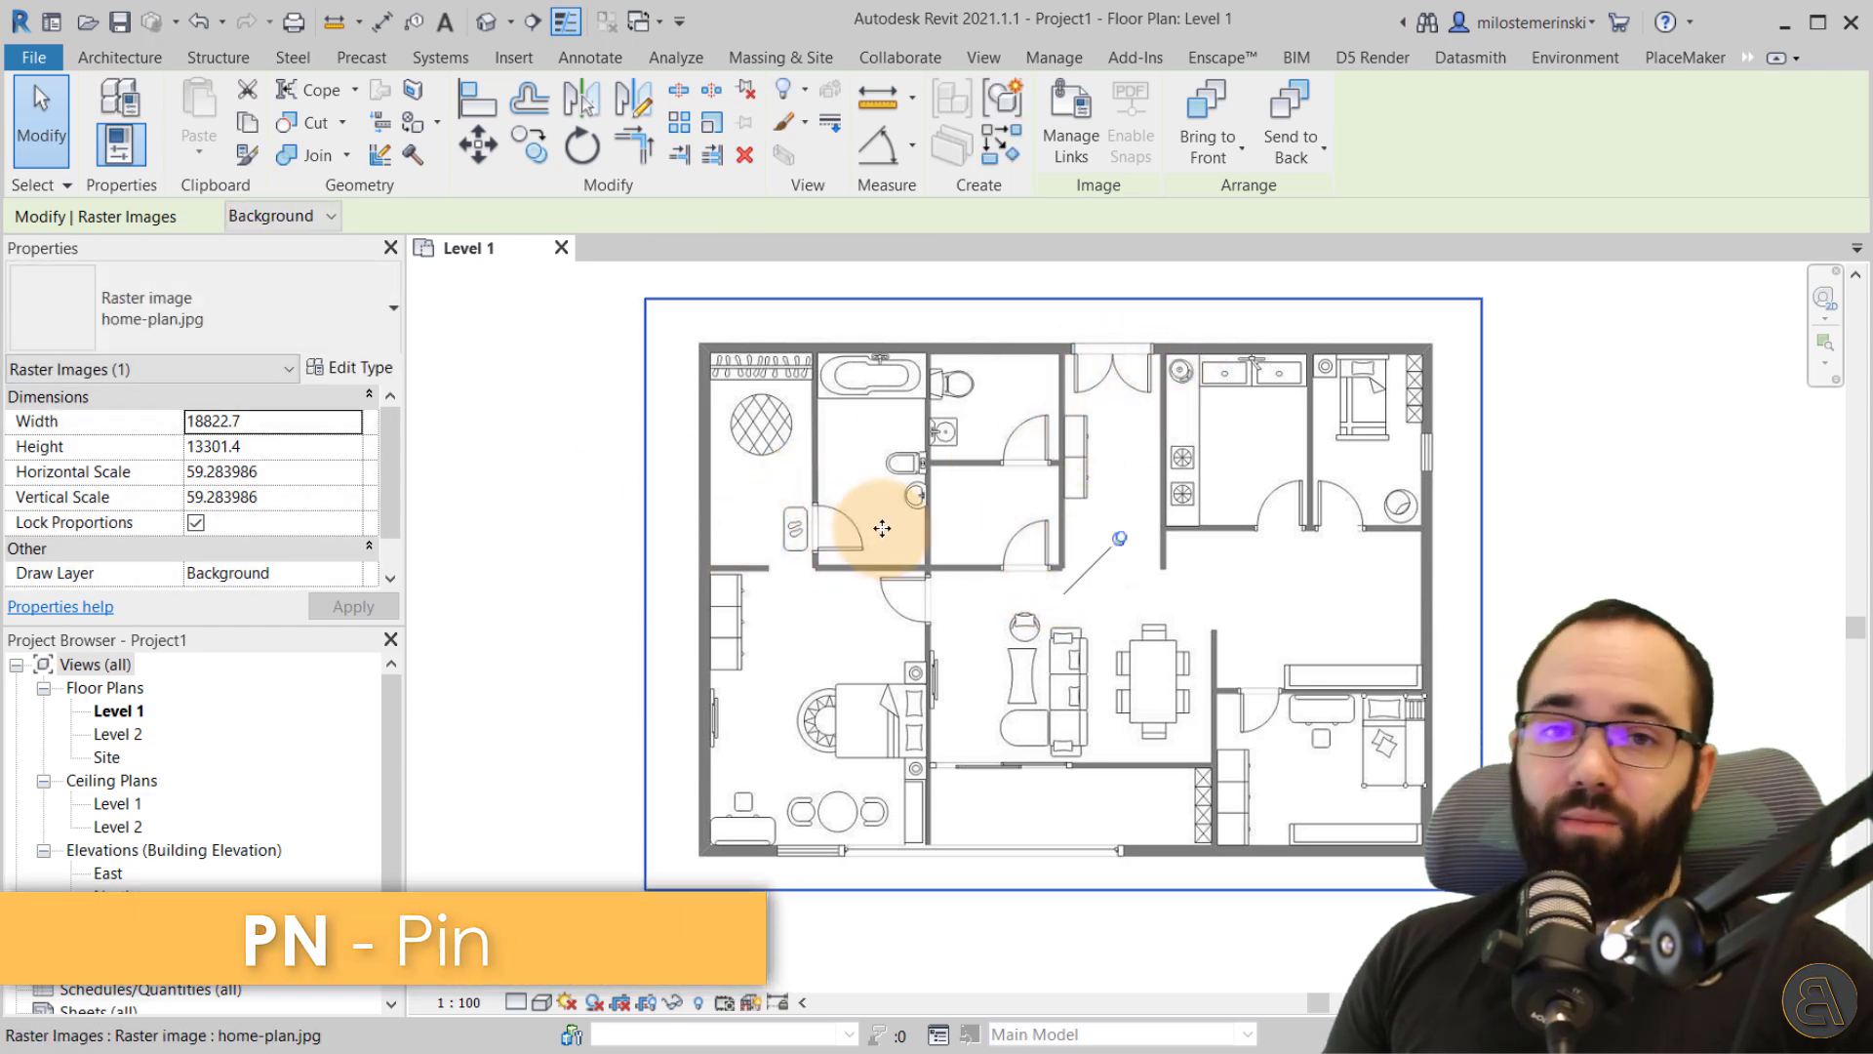
- Unpin the image to nudge it slightly upward, and pin it again
click(1119, 540)
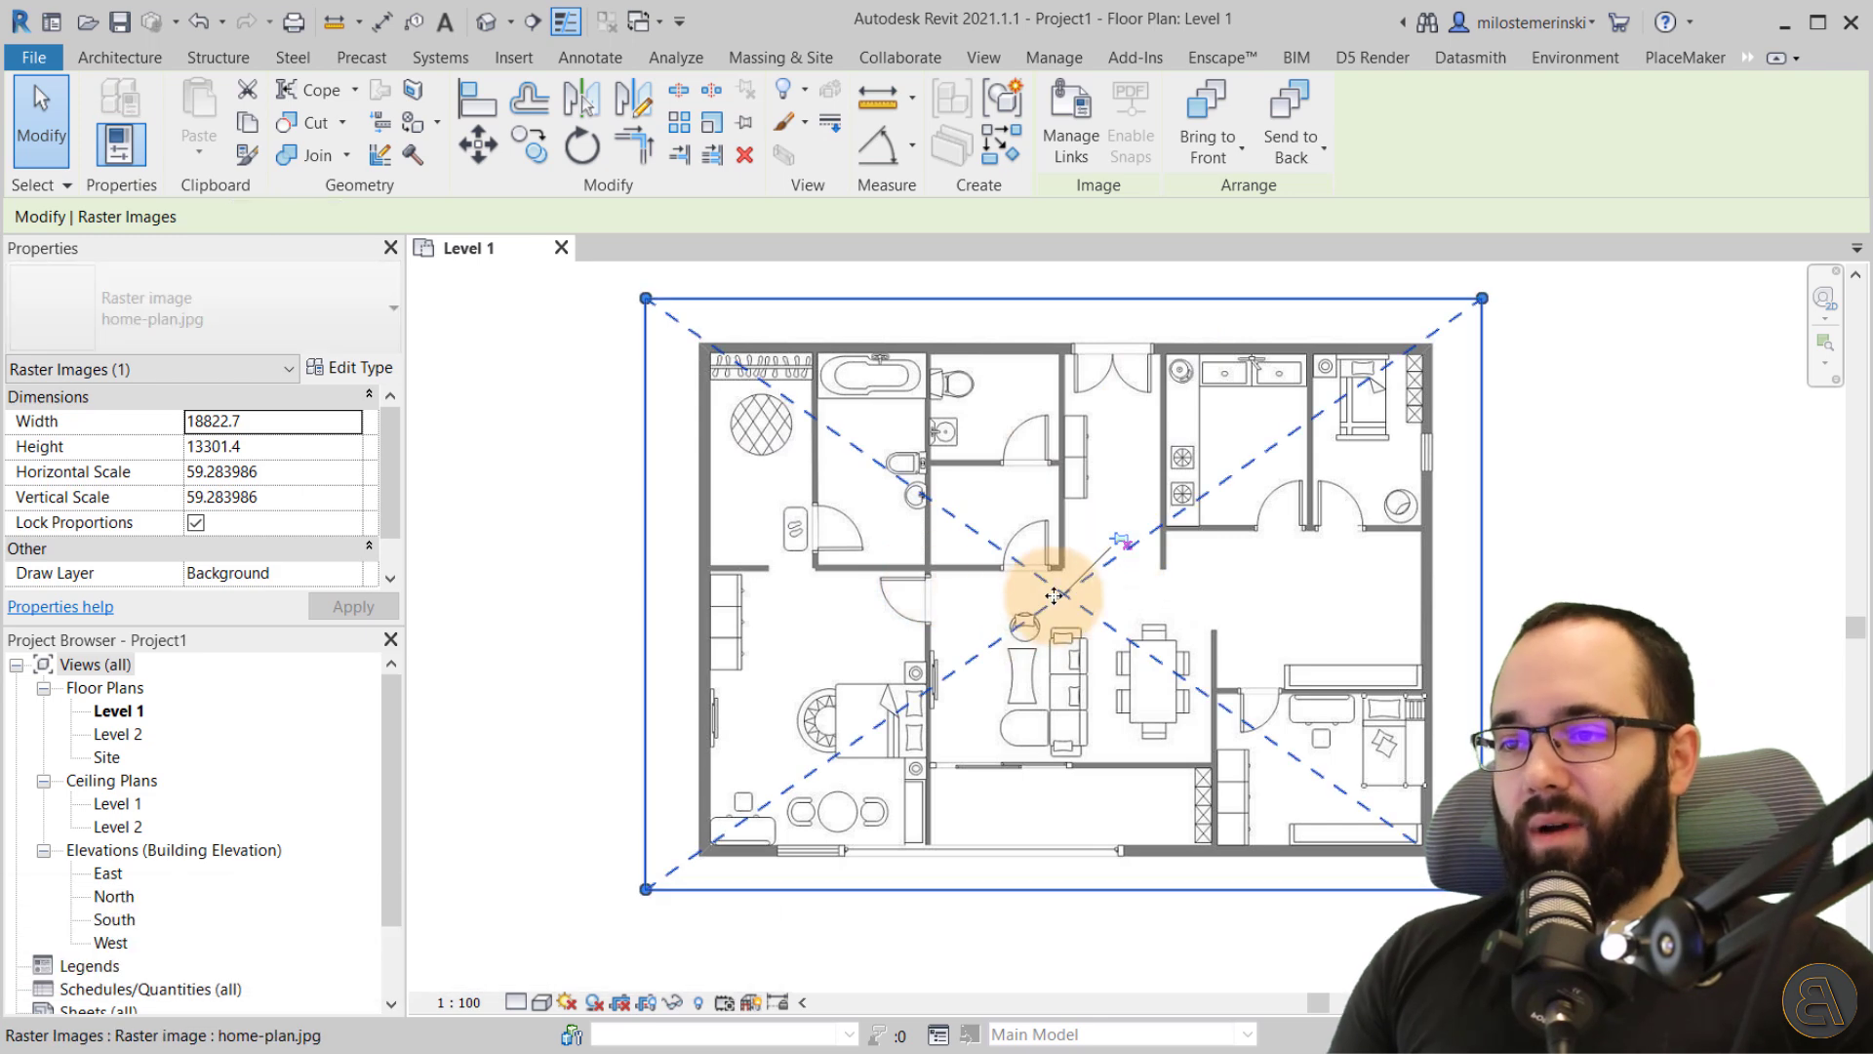
mouse_move(975, 595)
mouse_down()
mouse_move(858, 627)
mouse_move(991, 627)
mouse_move(1006, 597)
mouse_move(973, 569)
mouse_up()
click(1119, 518)
click(1572, 583)
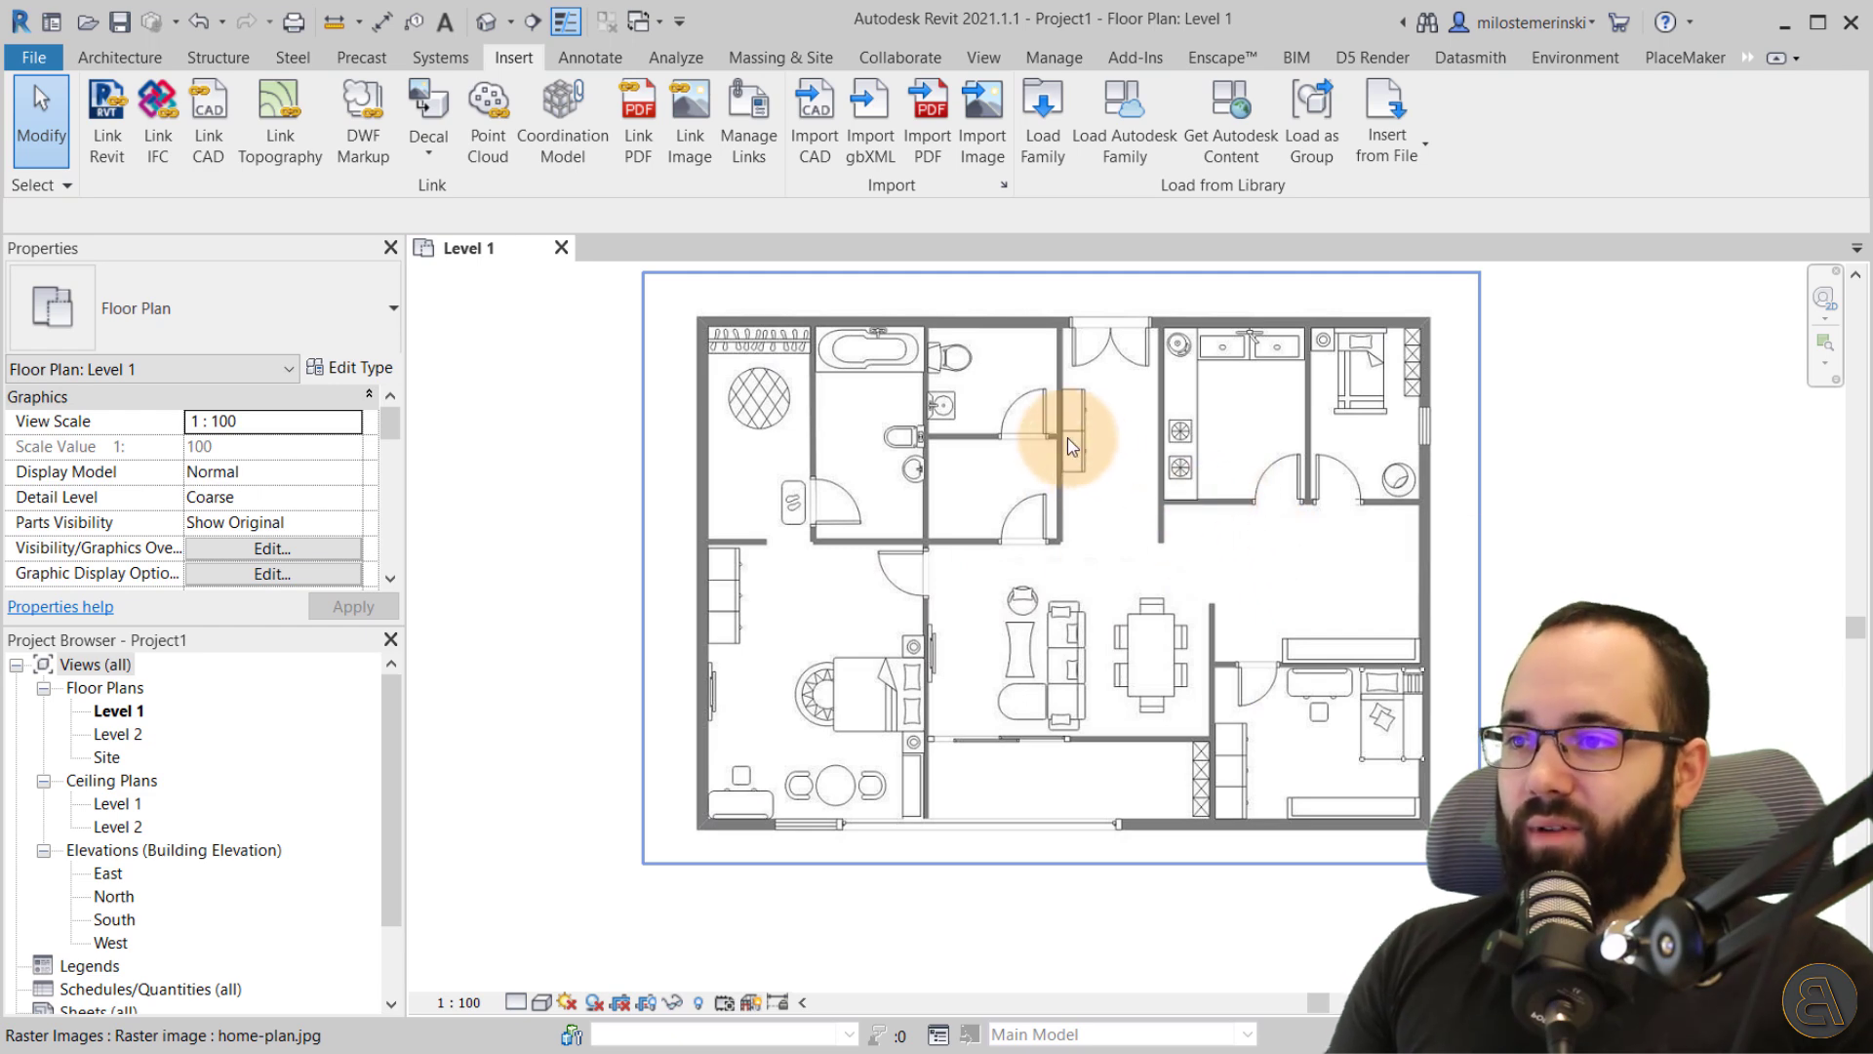
- Review the floor plan image's draw layer setting and its Bring to Front options
click(640, 493)
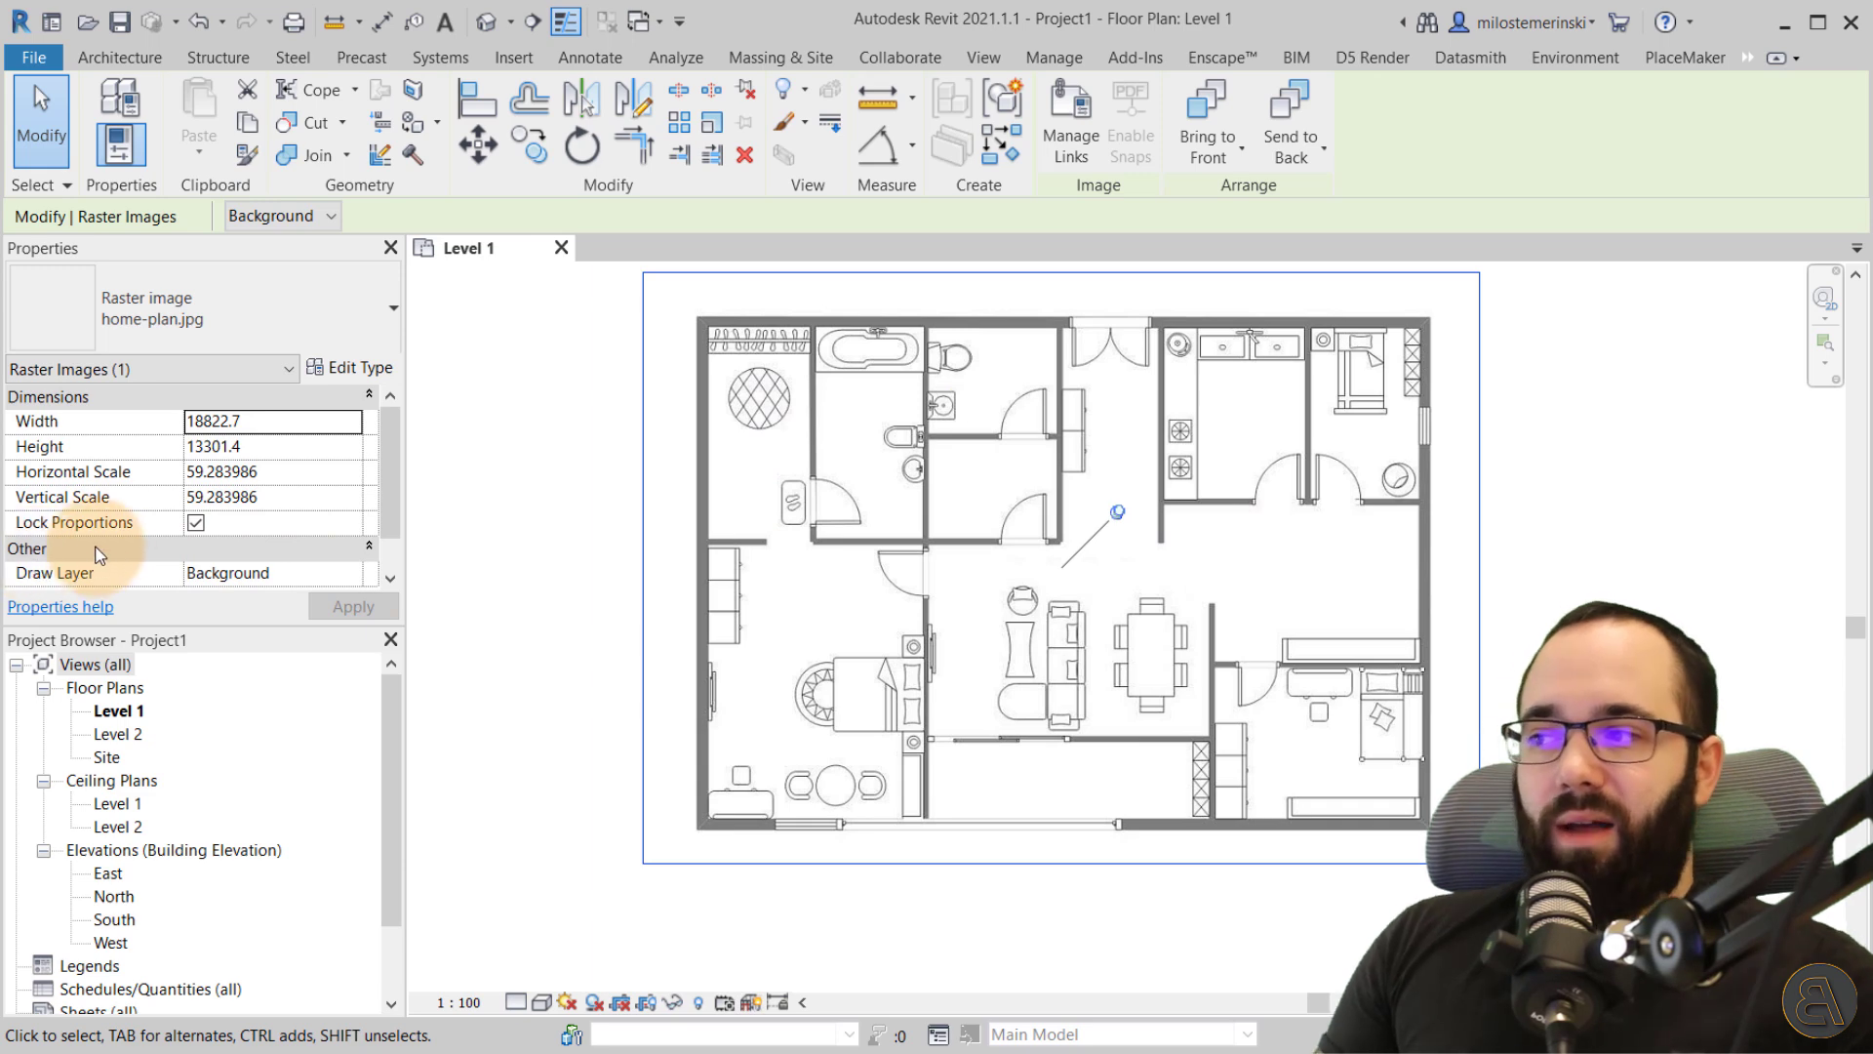
scroll(207, 552, down, 1)
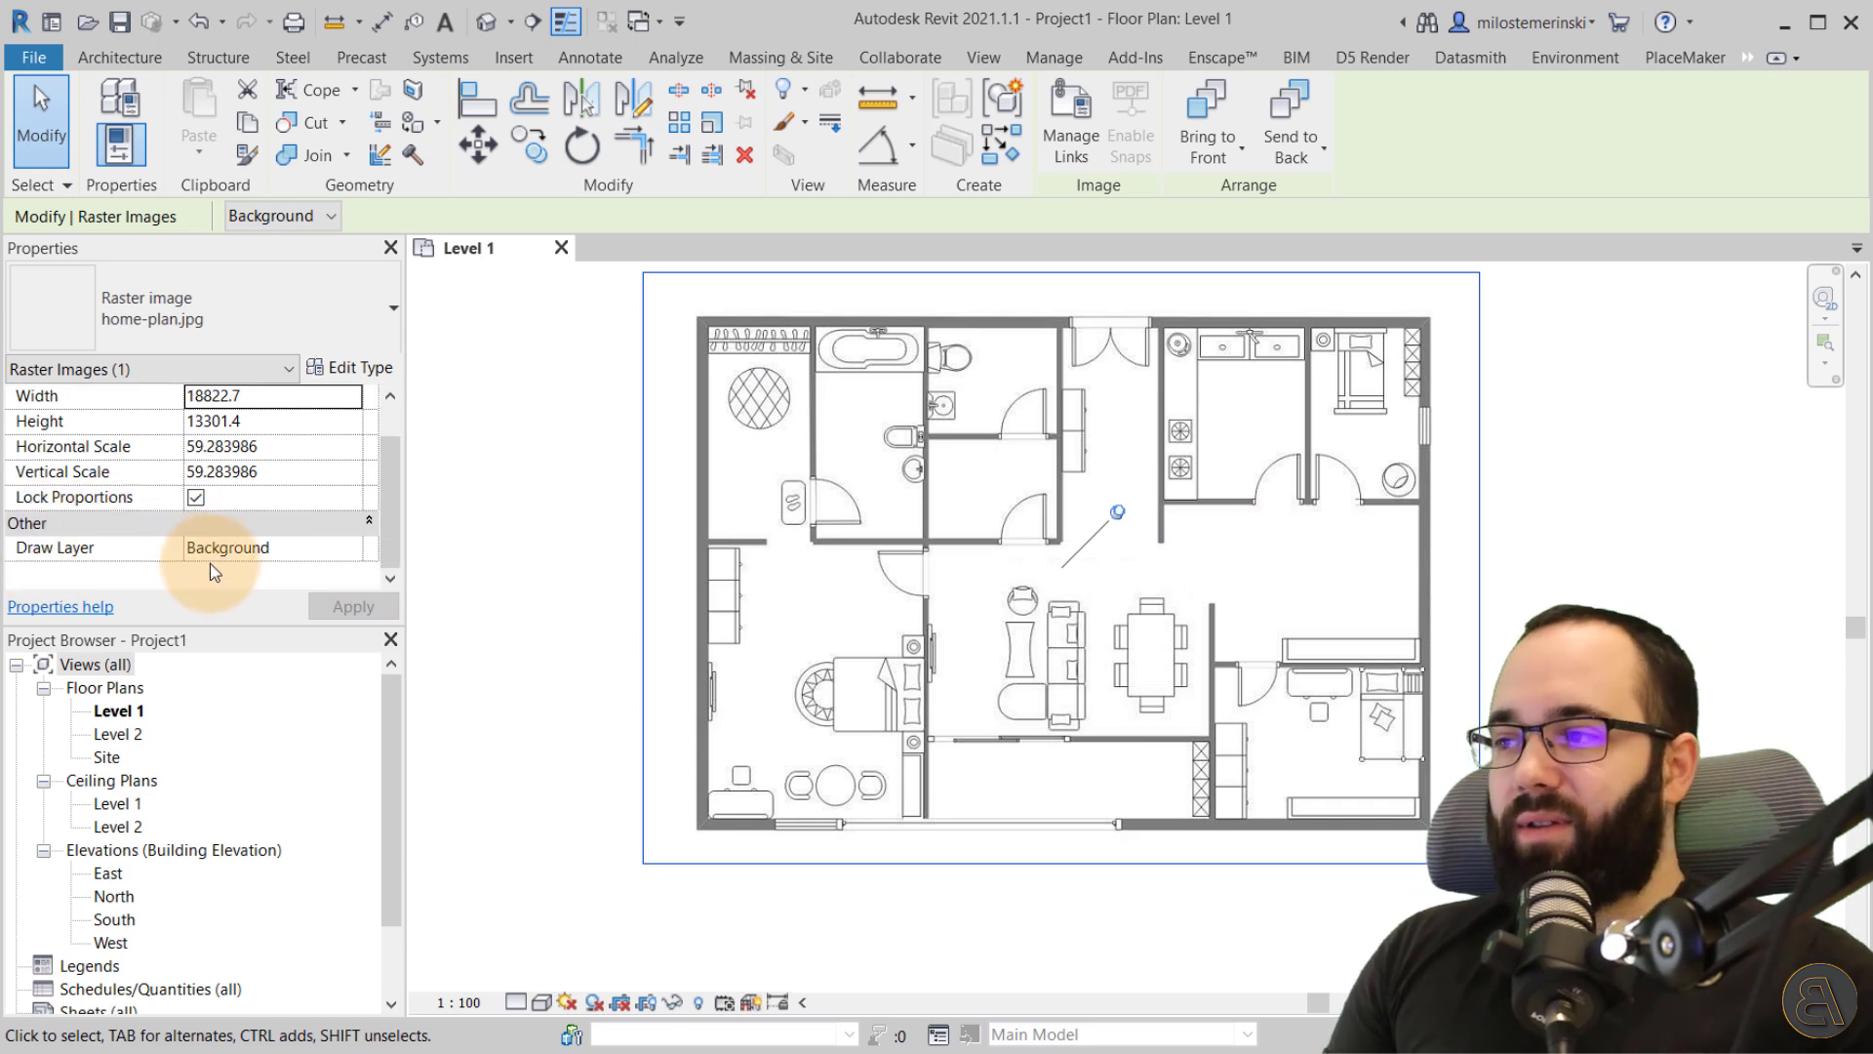
click(360, 552)
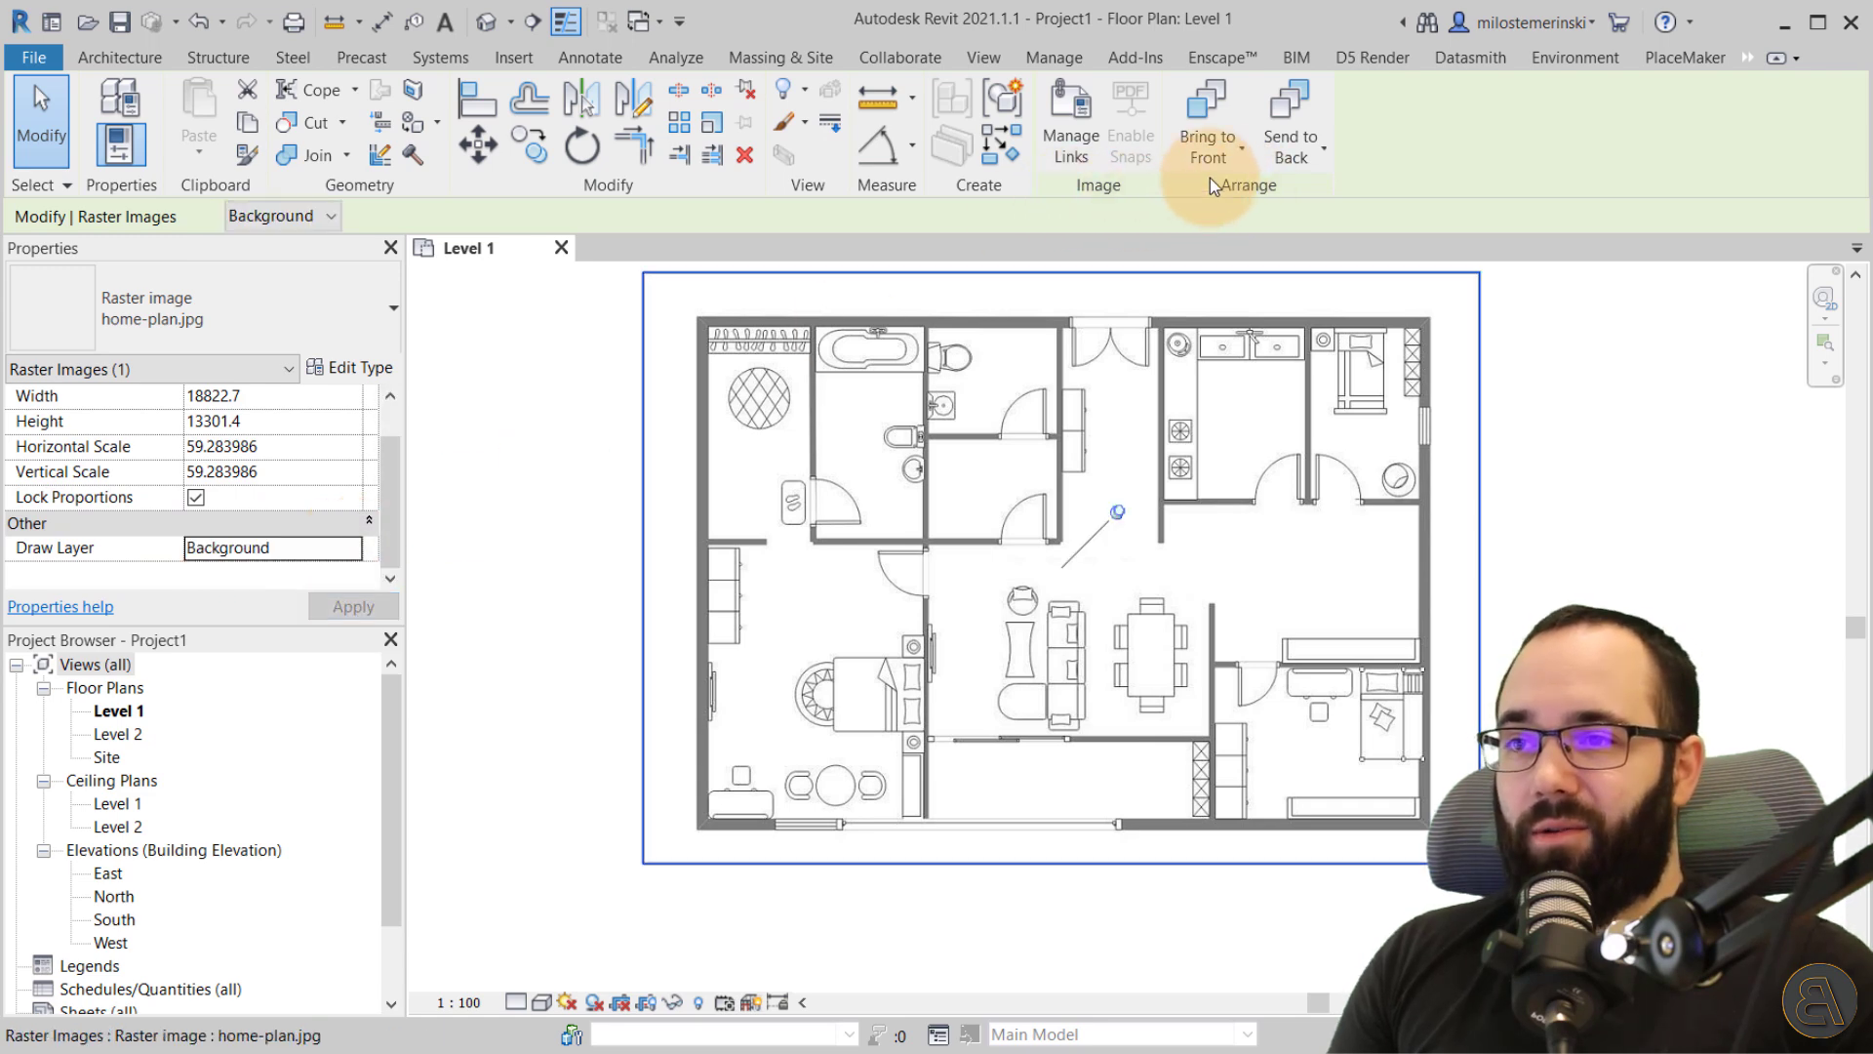
click(1225, 150)
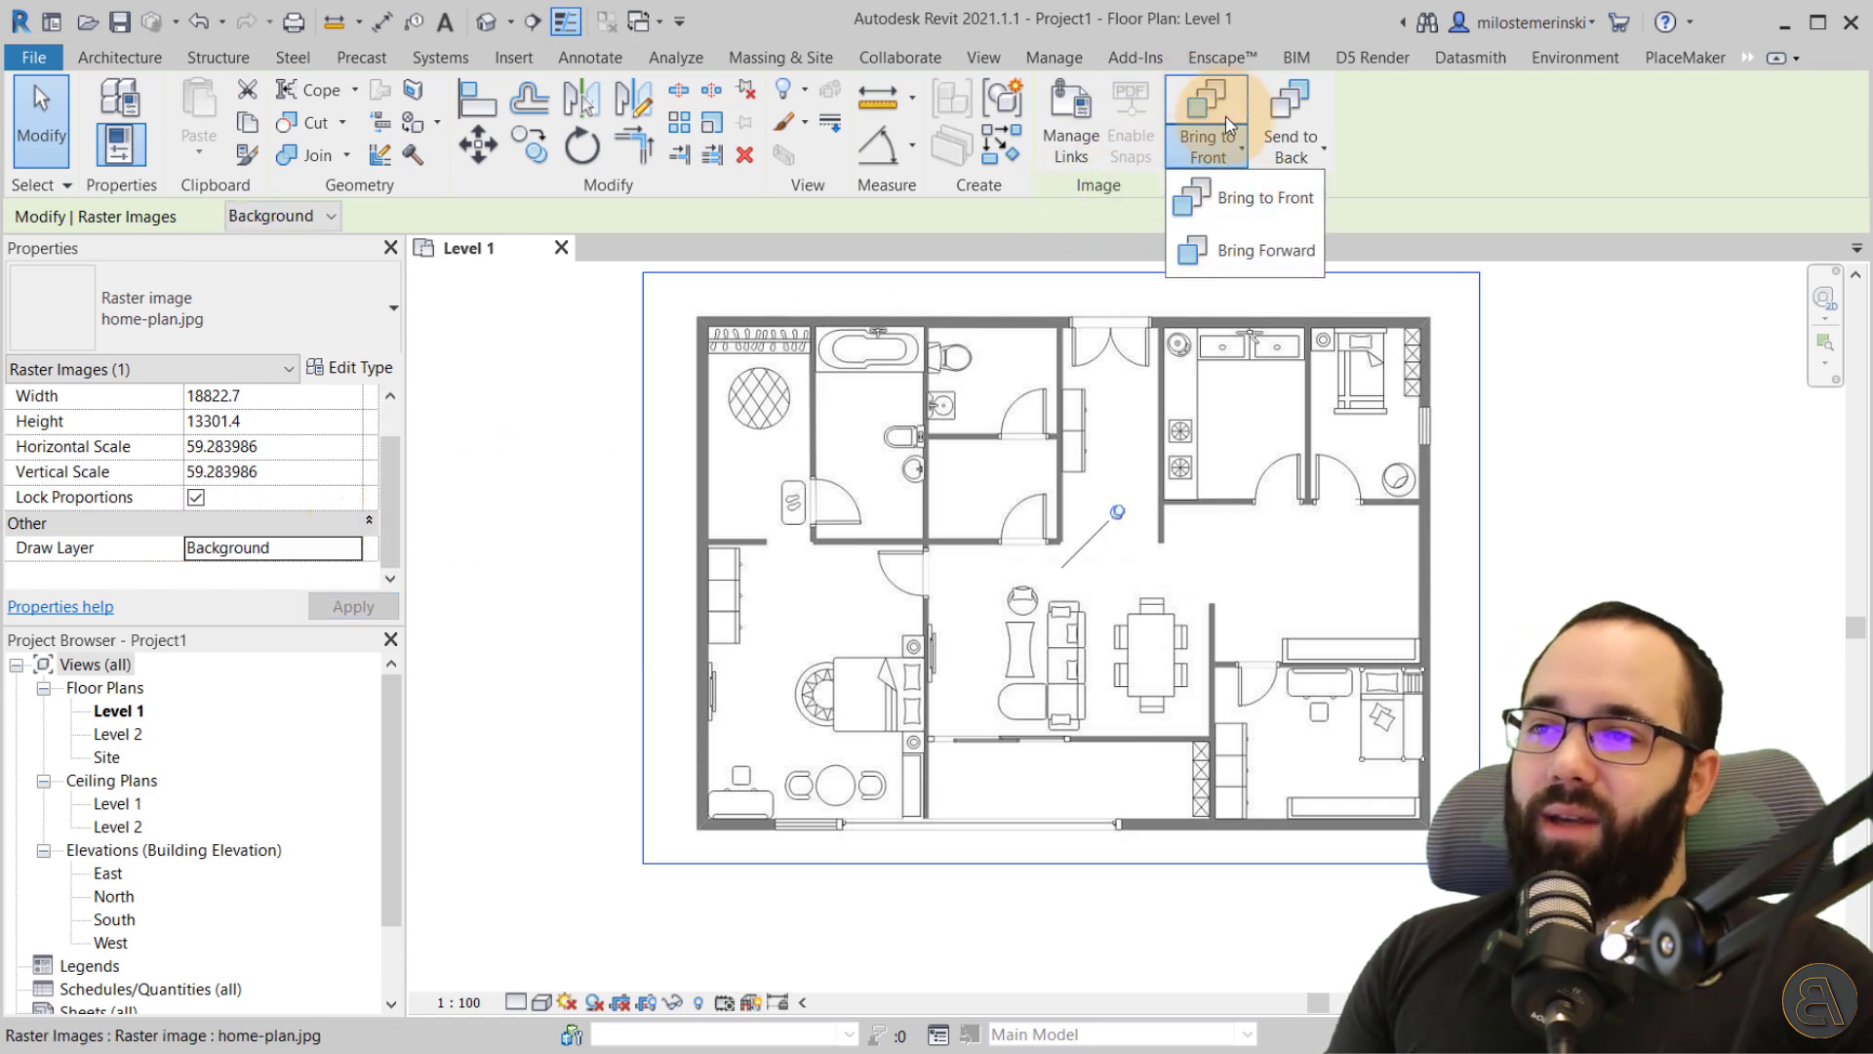
click(1483, 187)
click(1604, 429)
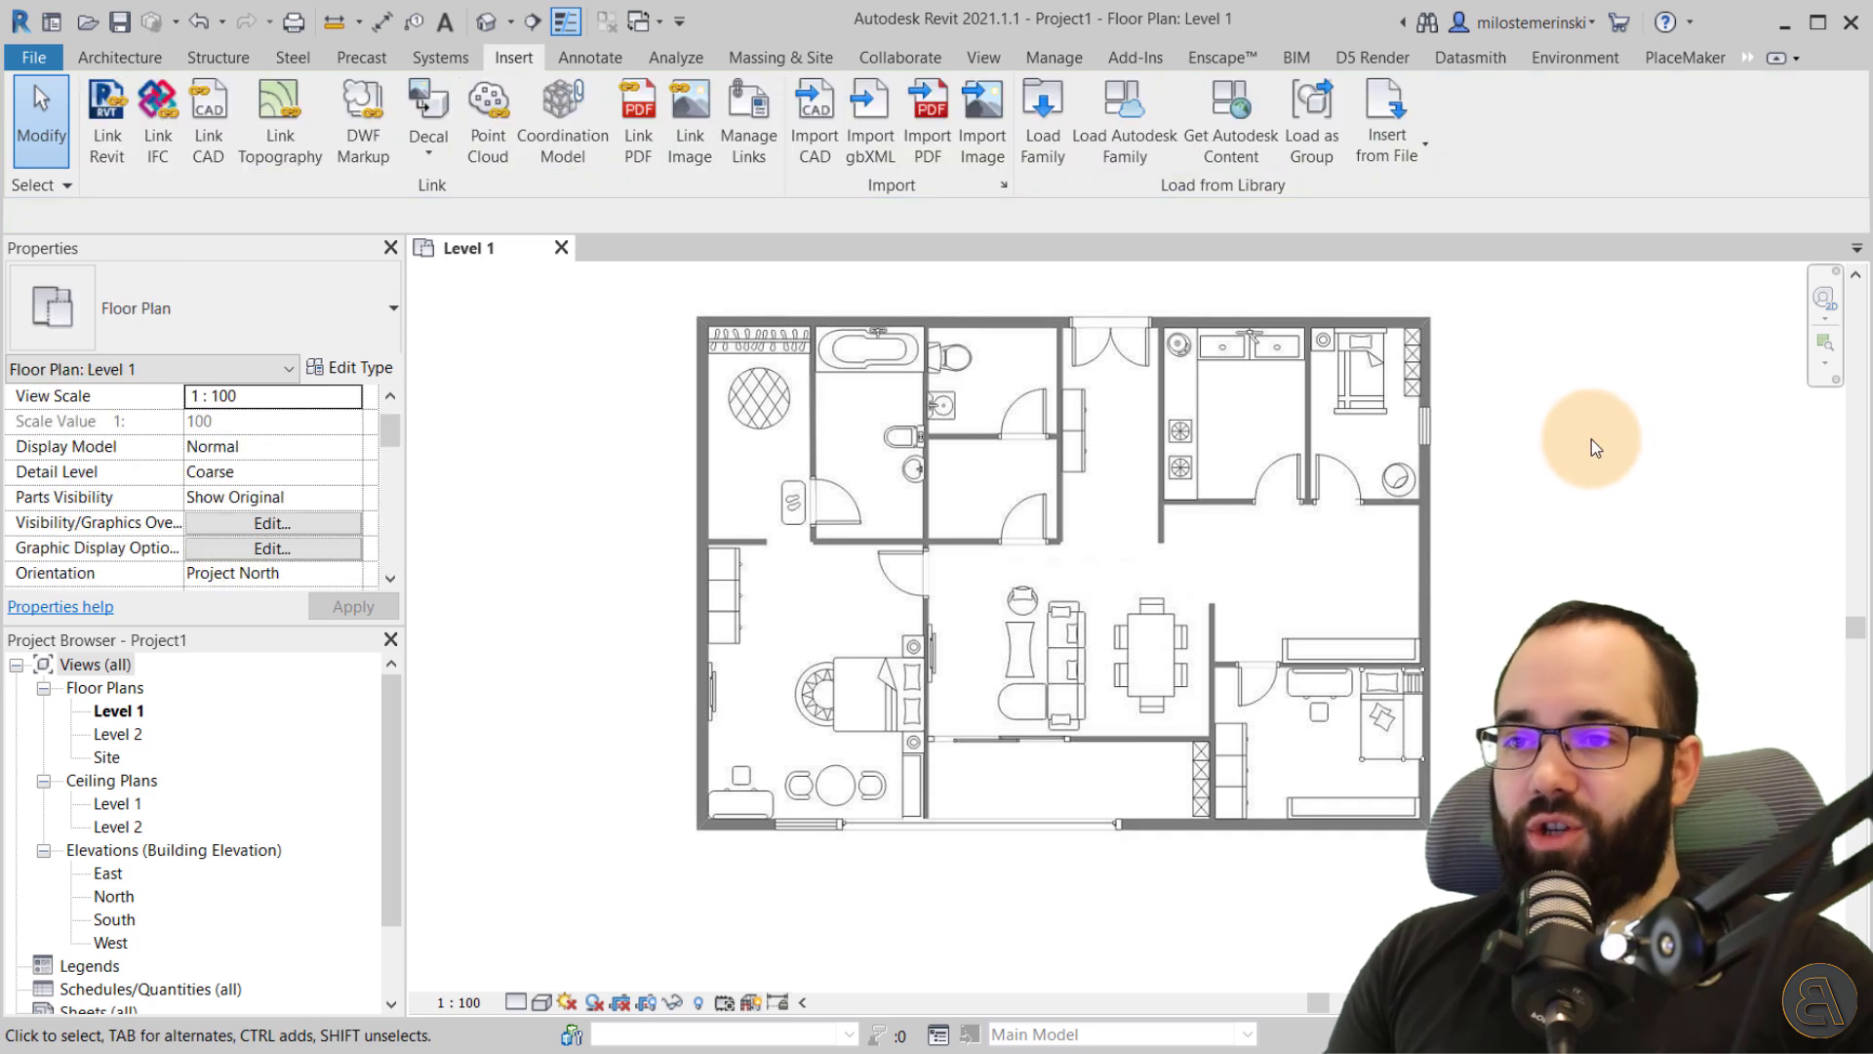
- Draw two chained Generic - 200mm walls over the plan's upper and right exterior walls, about 16300 mm and 11200 mm long
click(119, 57)
click(111, 107)
scroll(707, 312, up, 3)
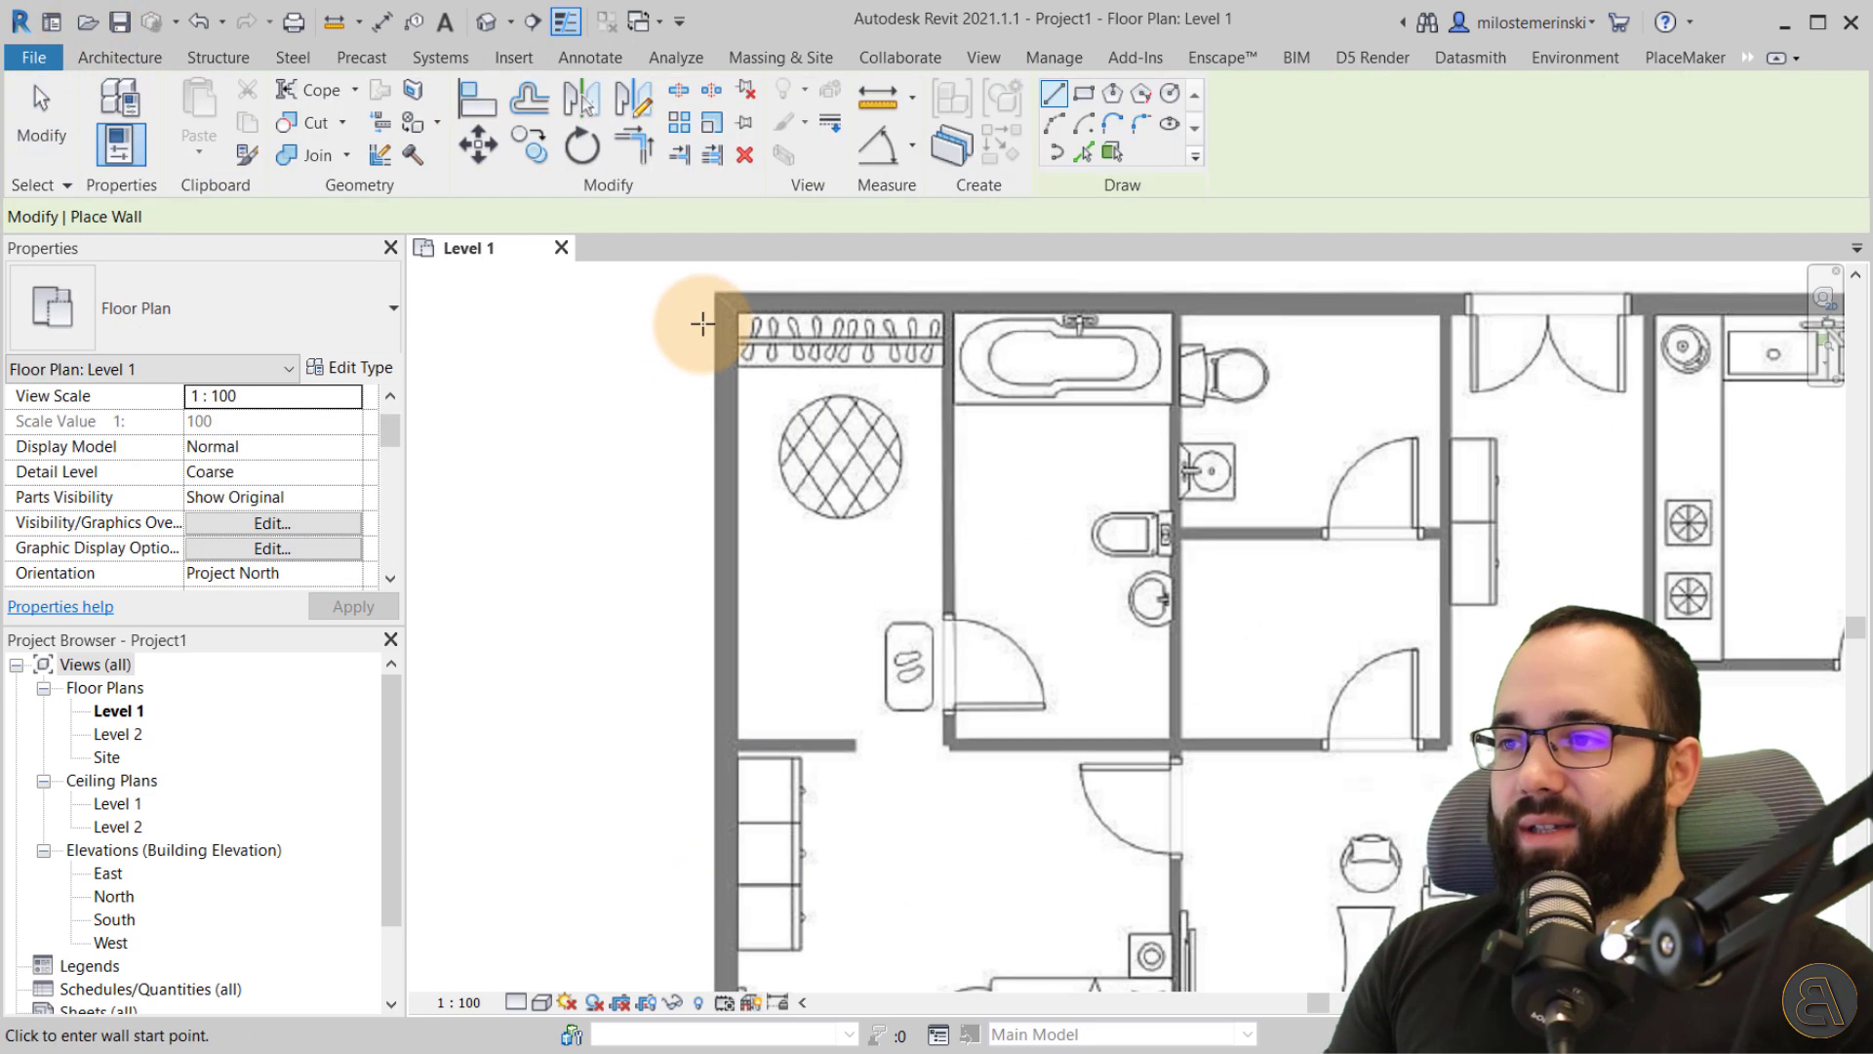
click(723, 304)
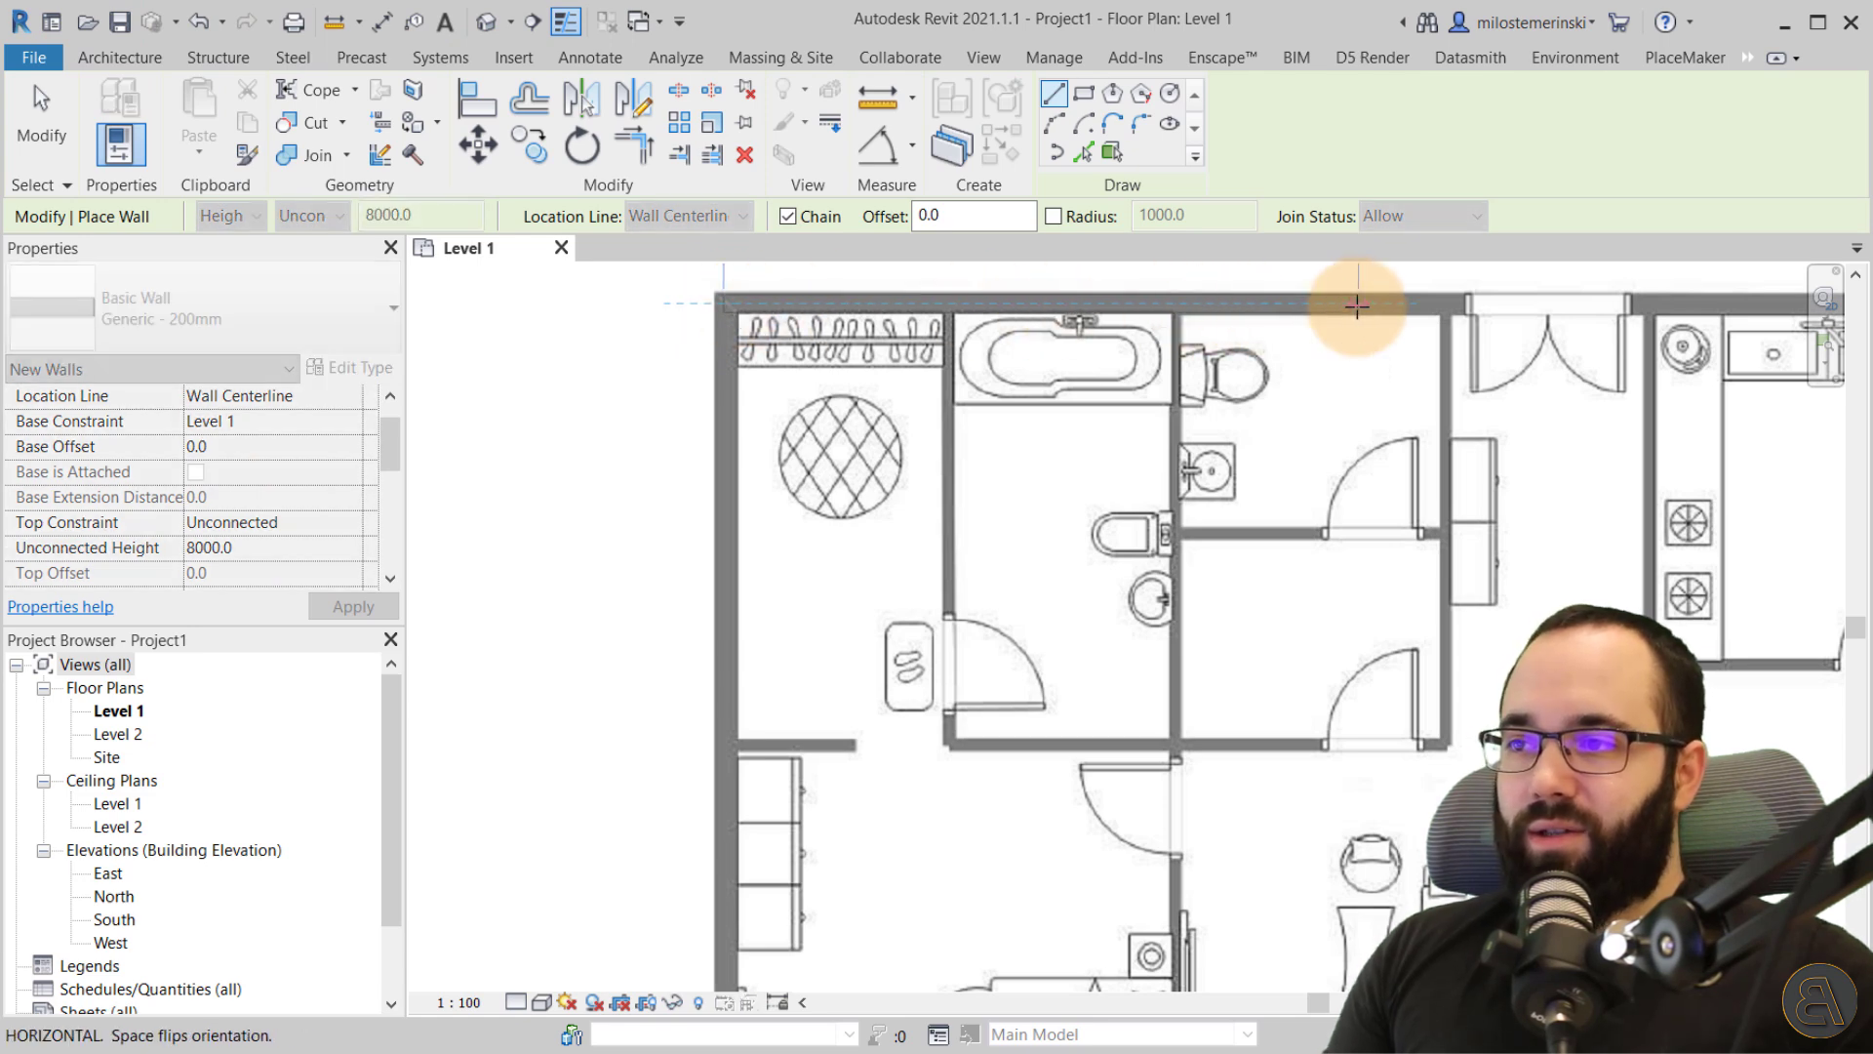
scroll(1379, 293, down, 3)
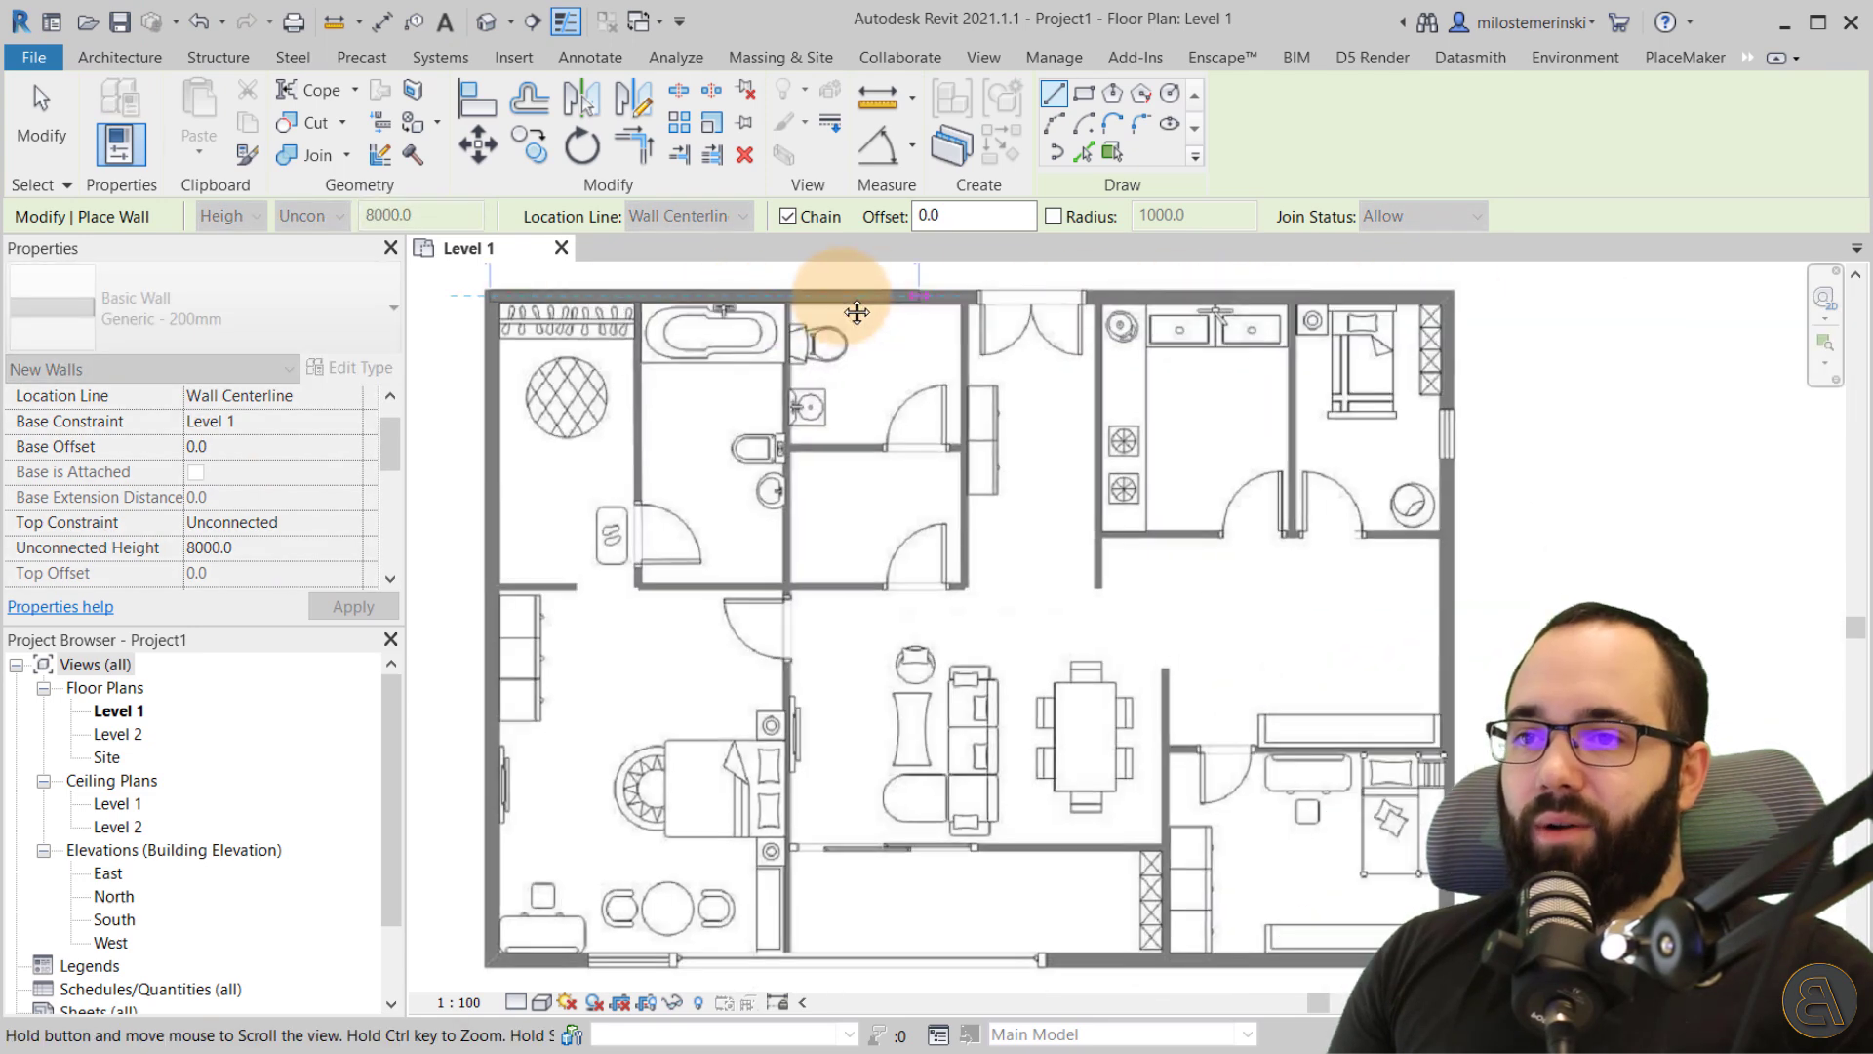
scroll(1016, 284, up, 1)
click(1366, 290)
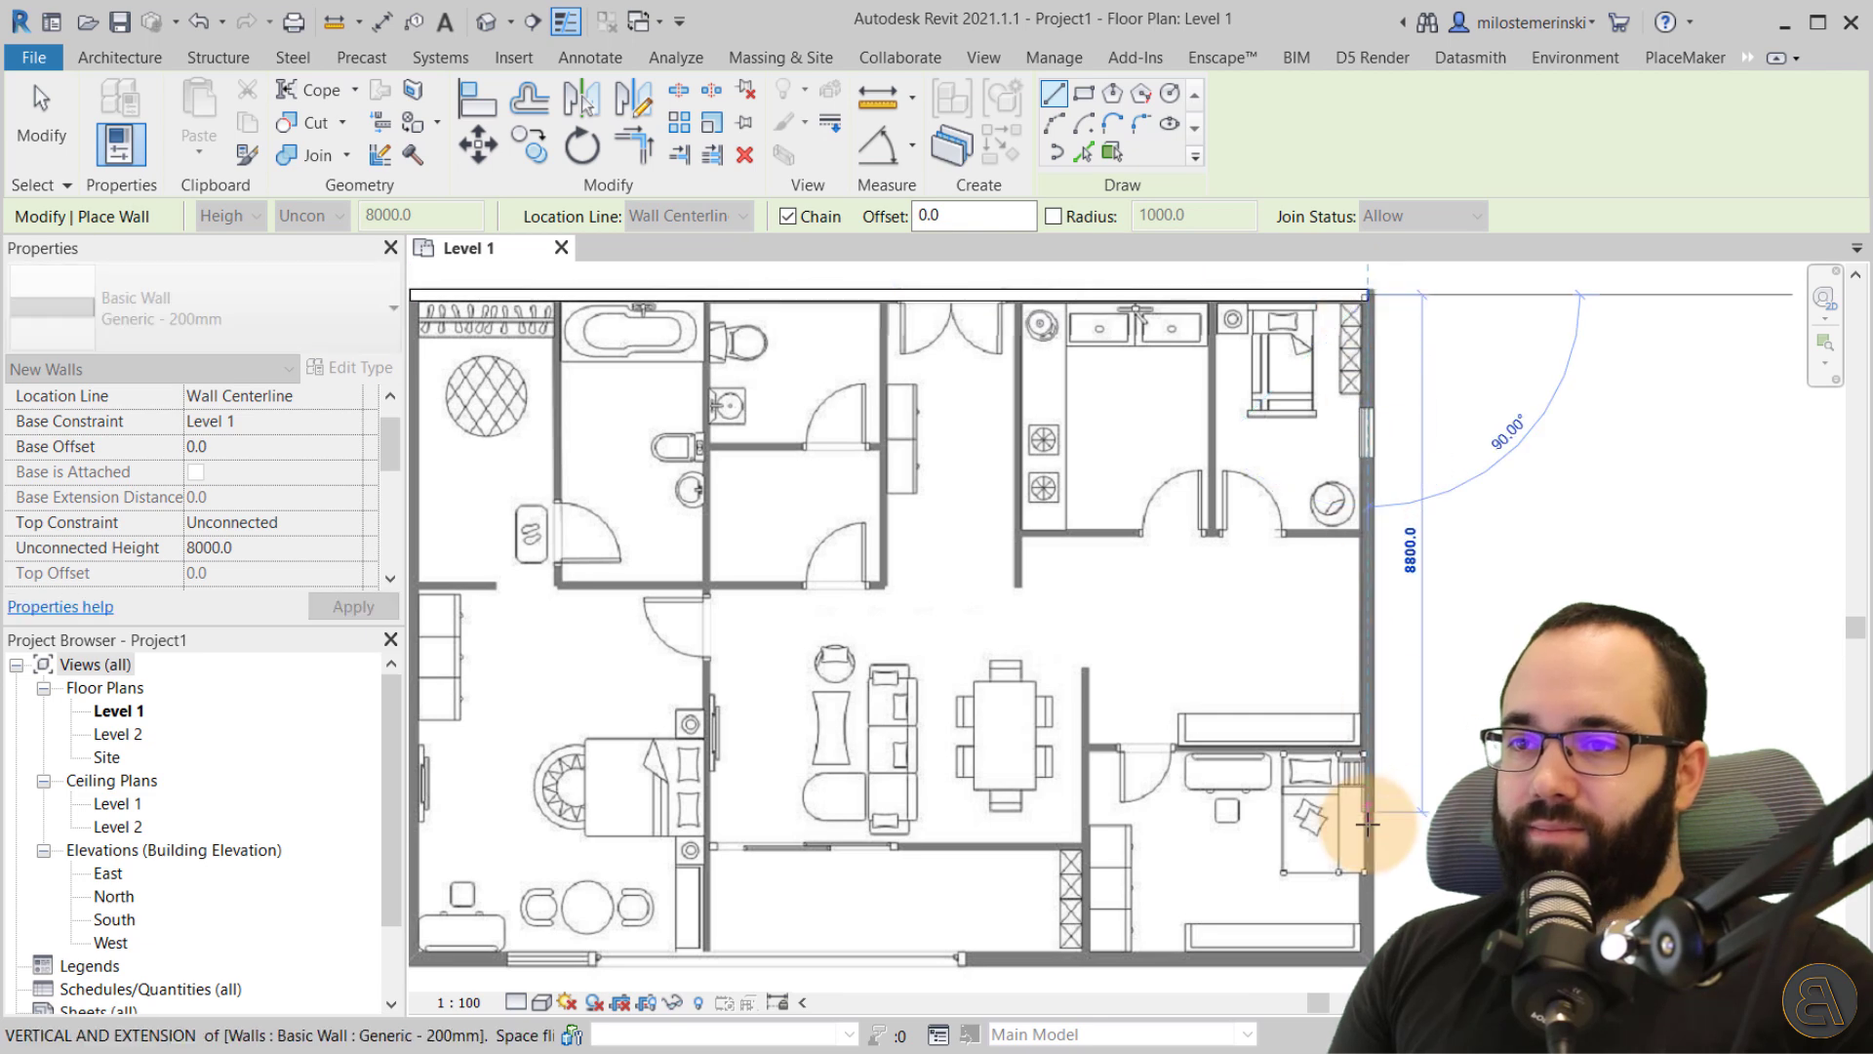
click(1366, 951)
key(Escape)
key(Escape)
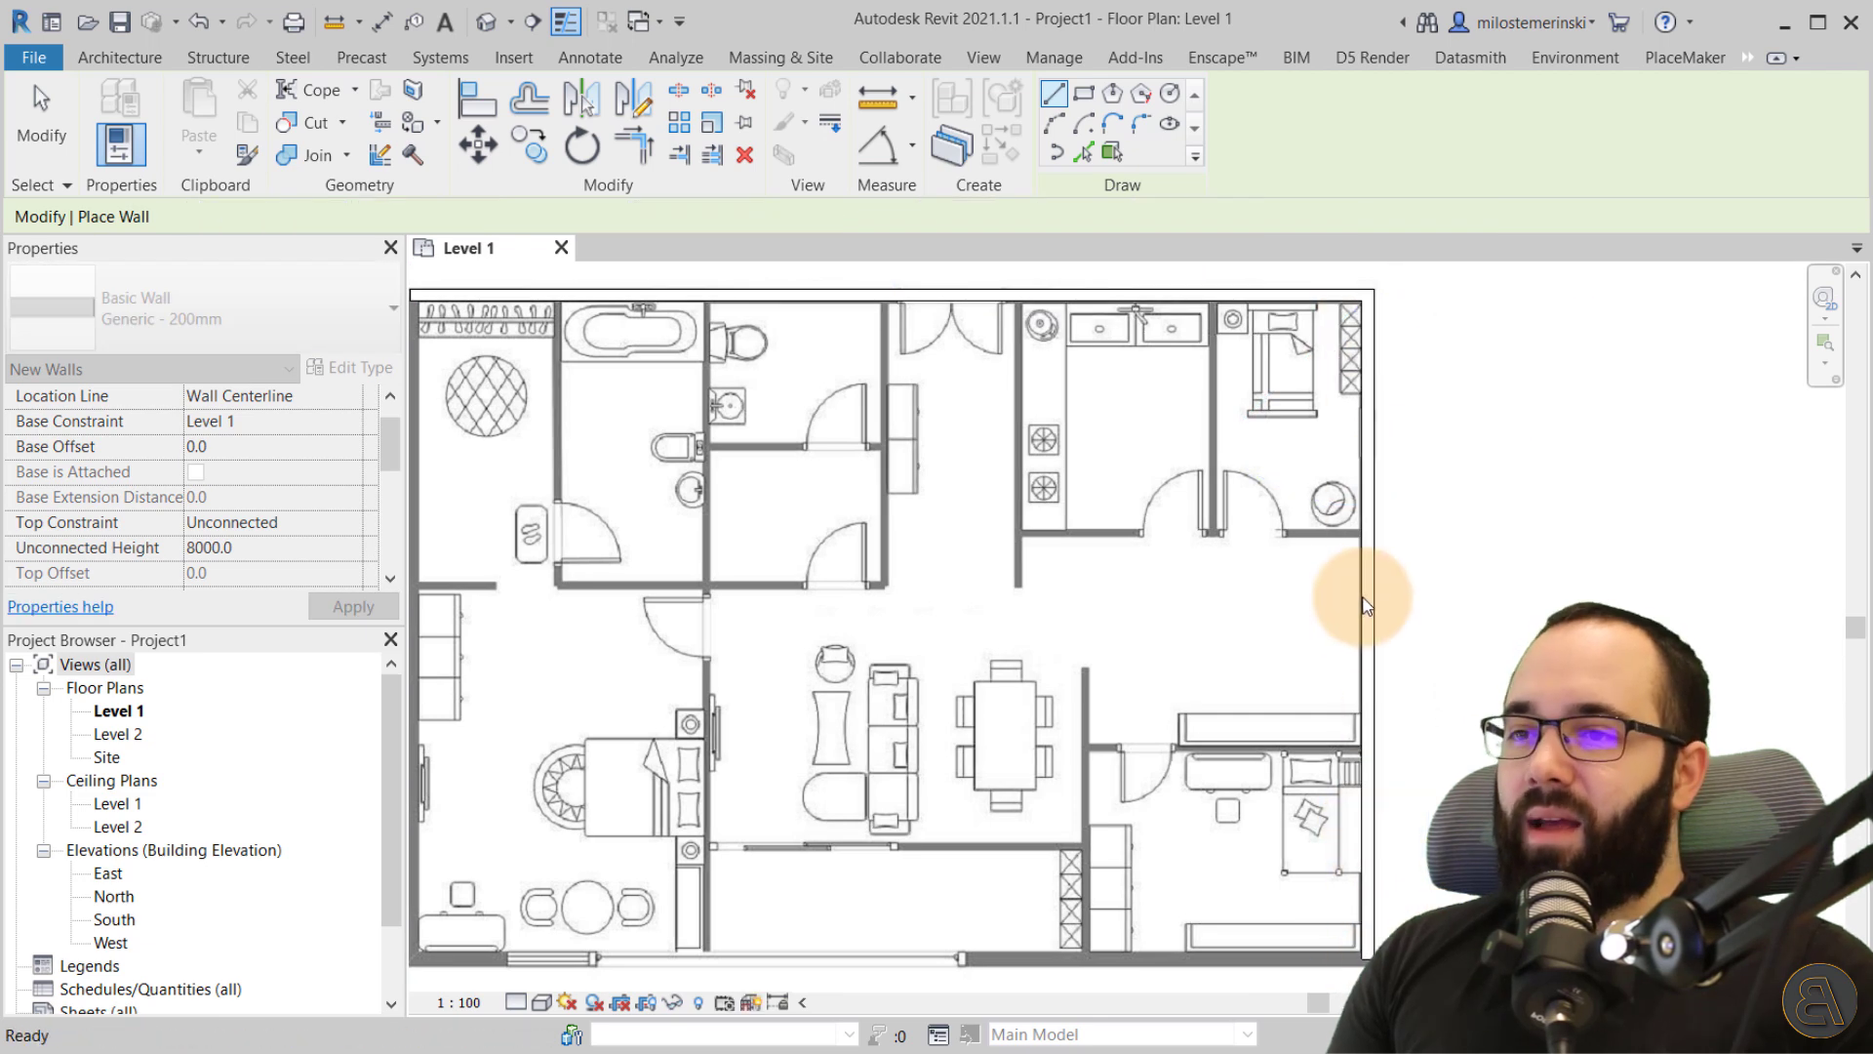
- Set the floor plan image's draw layer to Foreground
scroll(816, 564, down, 3)
scroll(1018, 585, up, 1)
middle_drag(1017, 579, 982, 610)
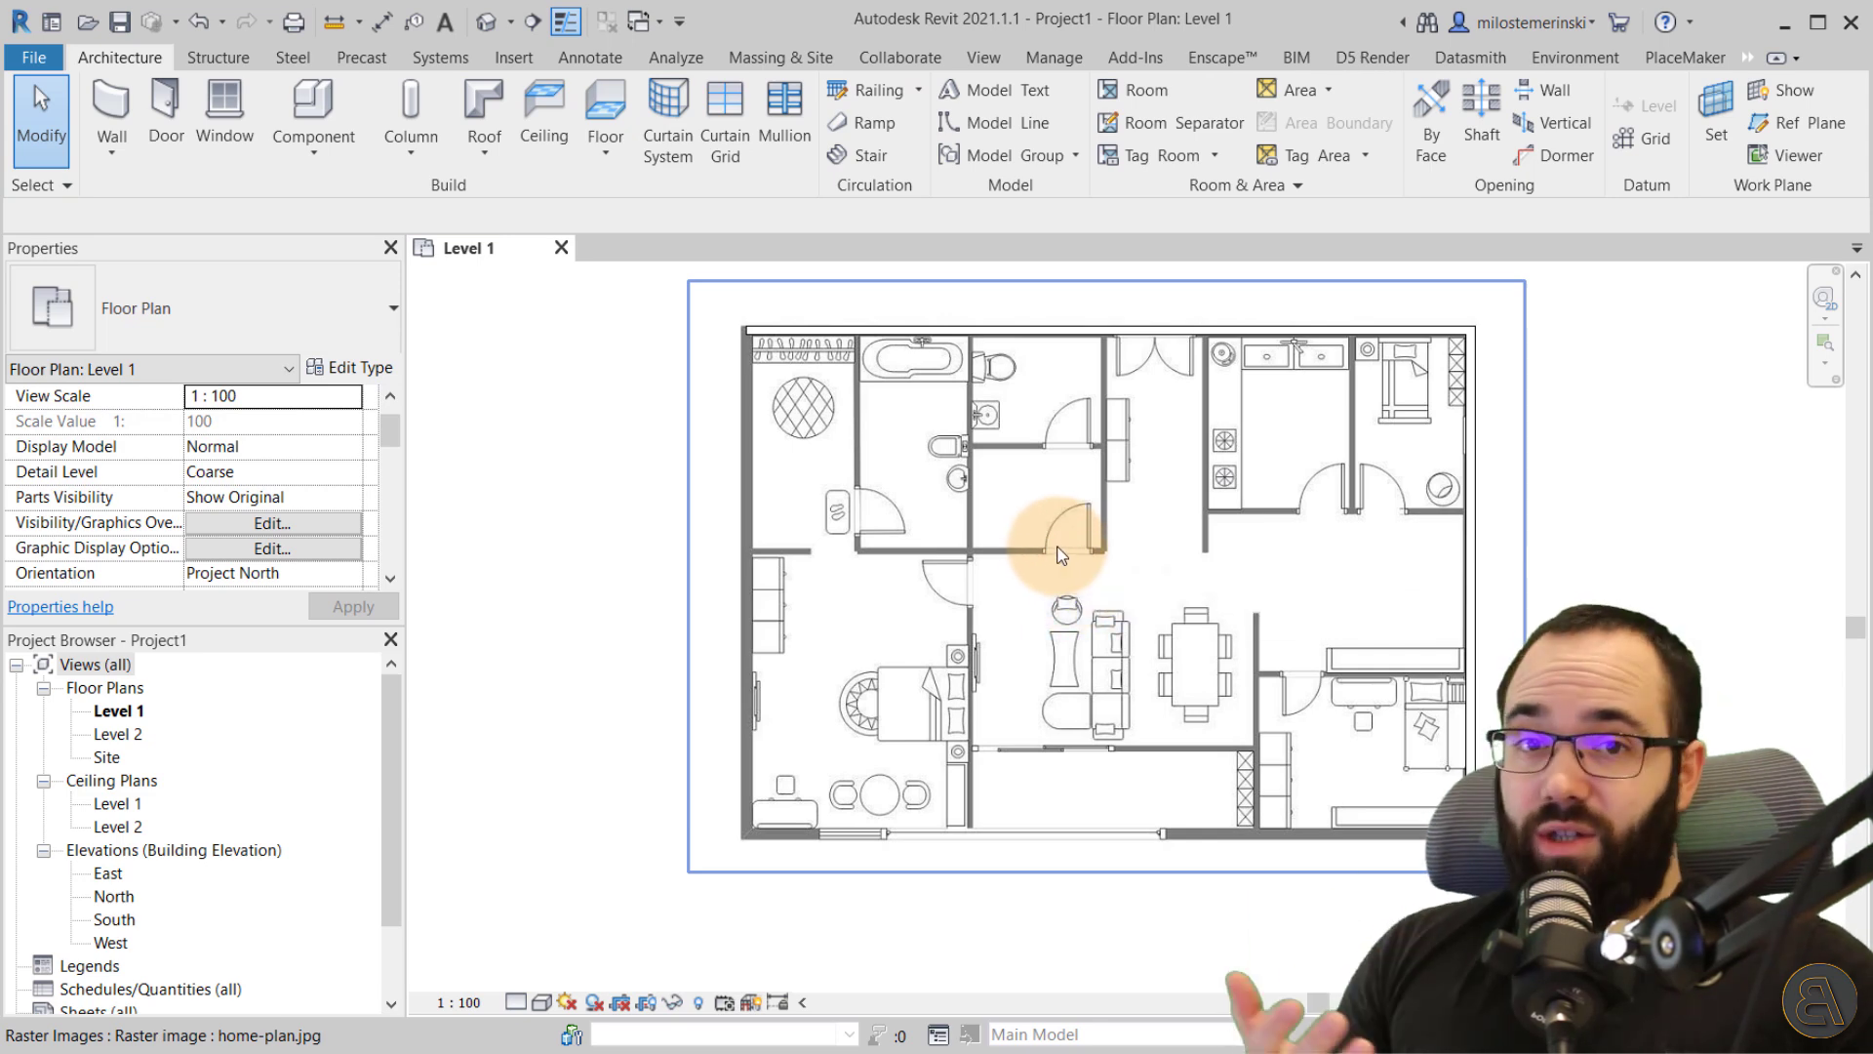
click(1061, 555)
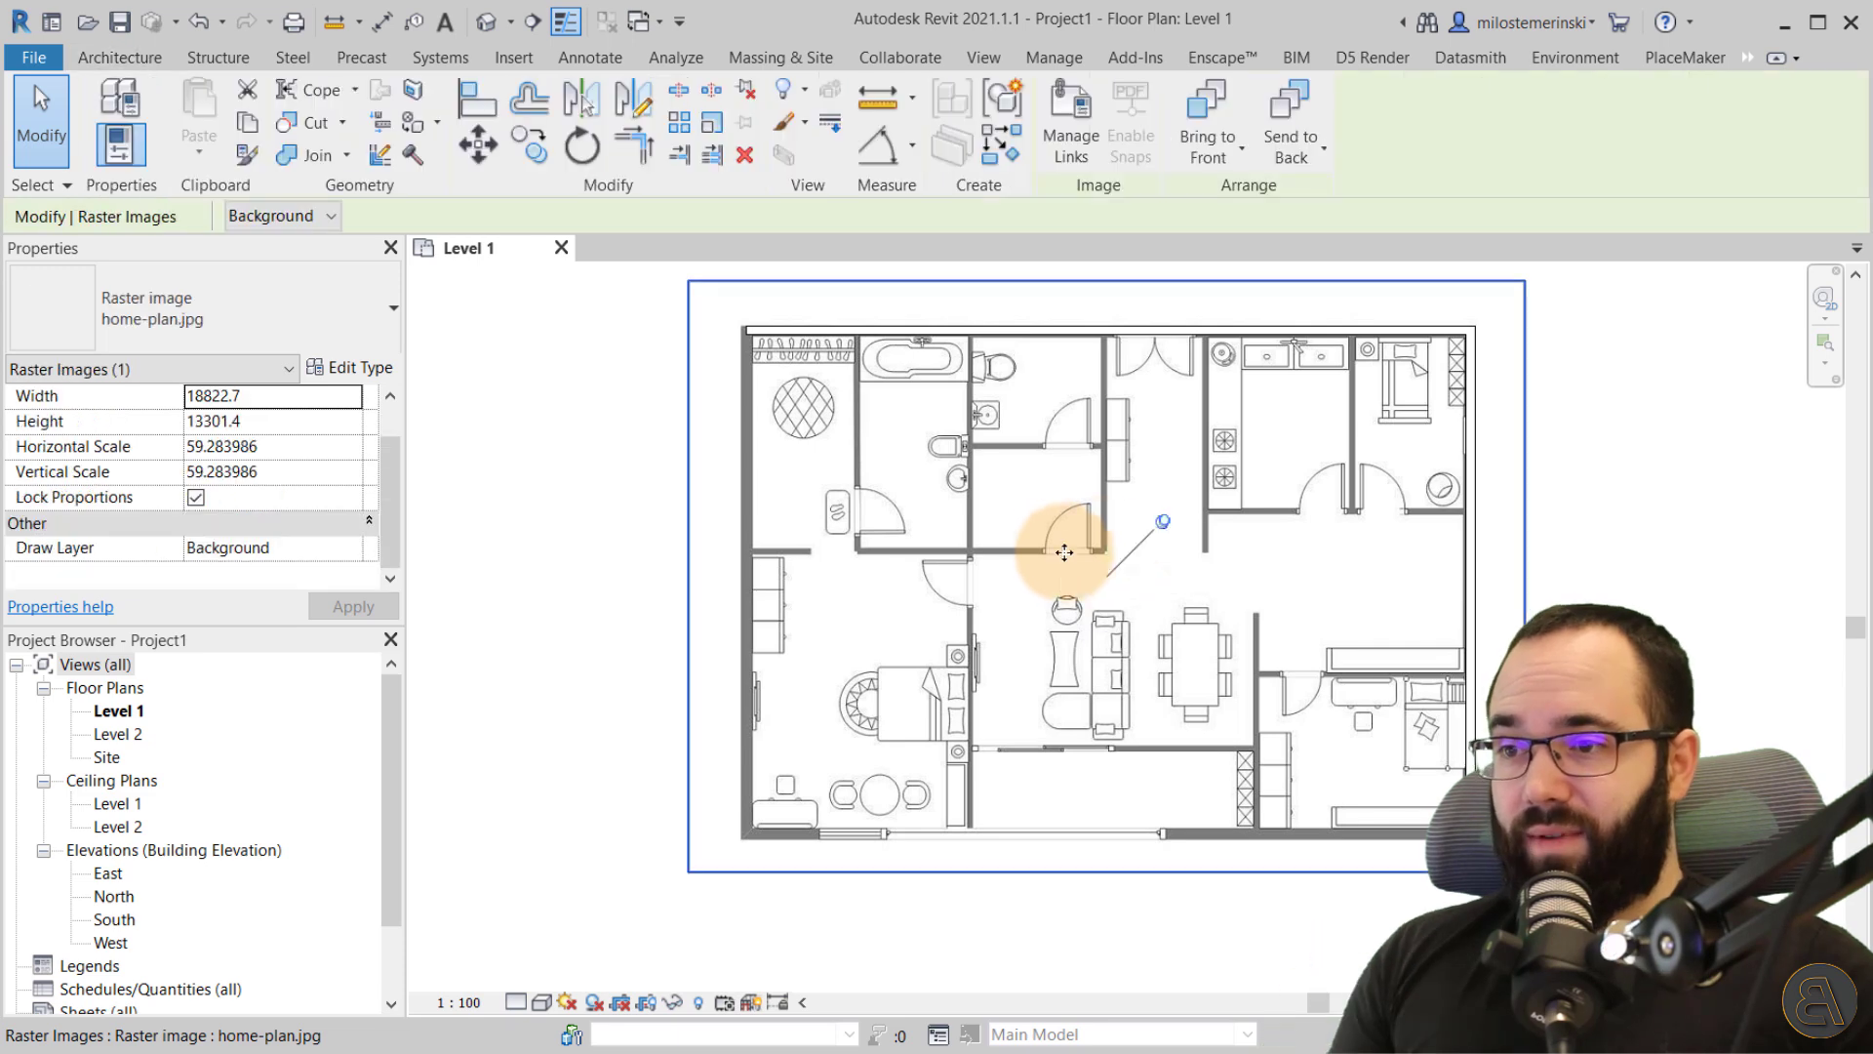
click(351, 548)
click(258, 581)
click(353, 606)
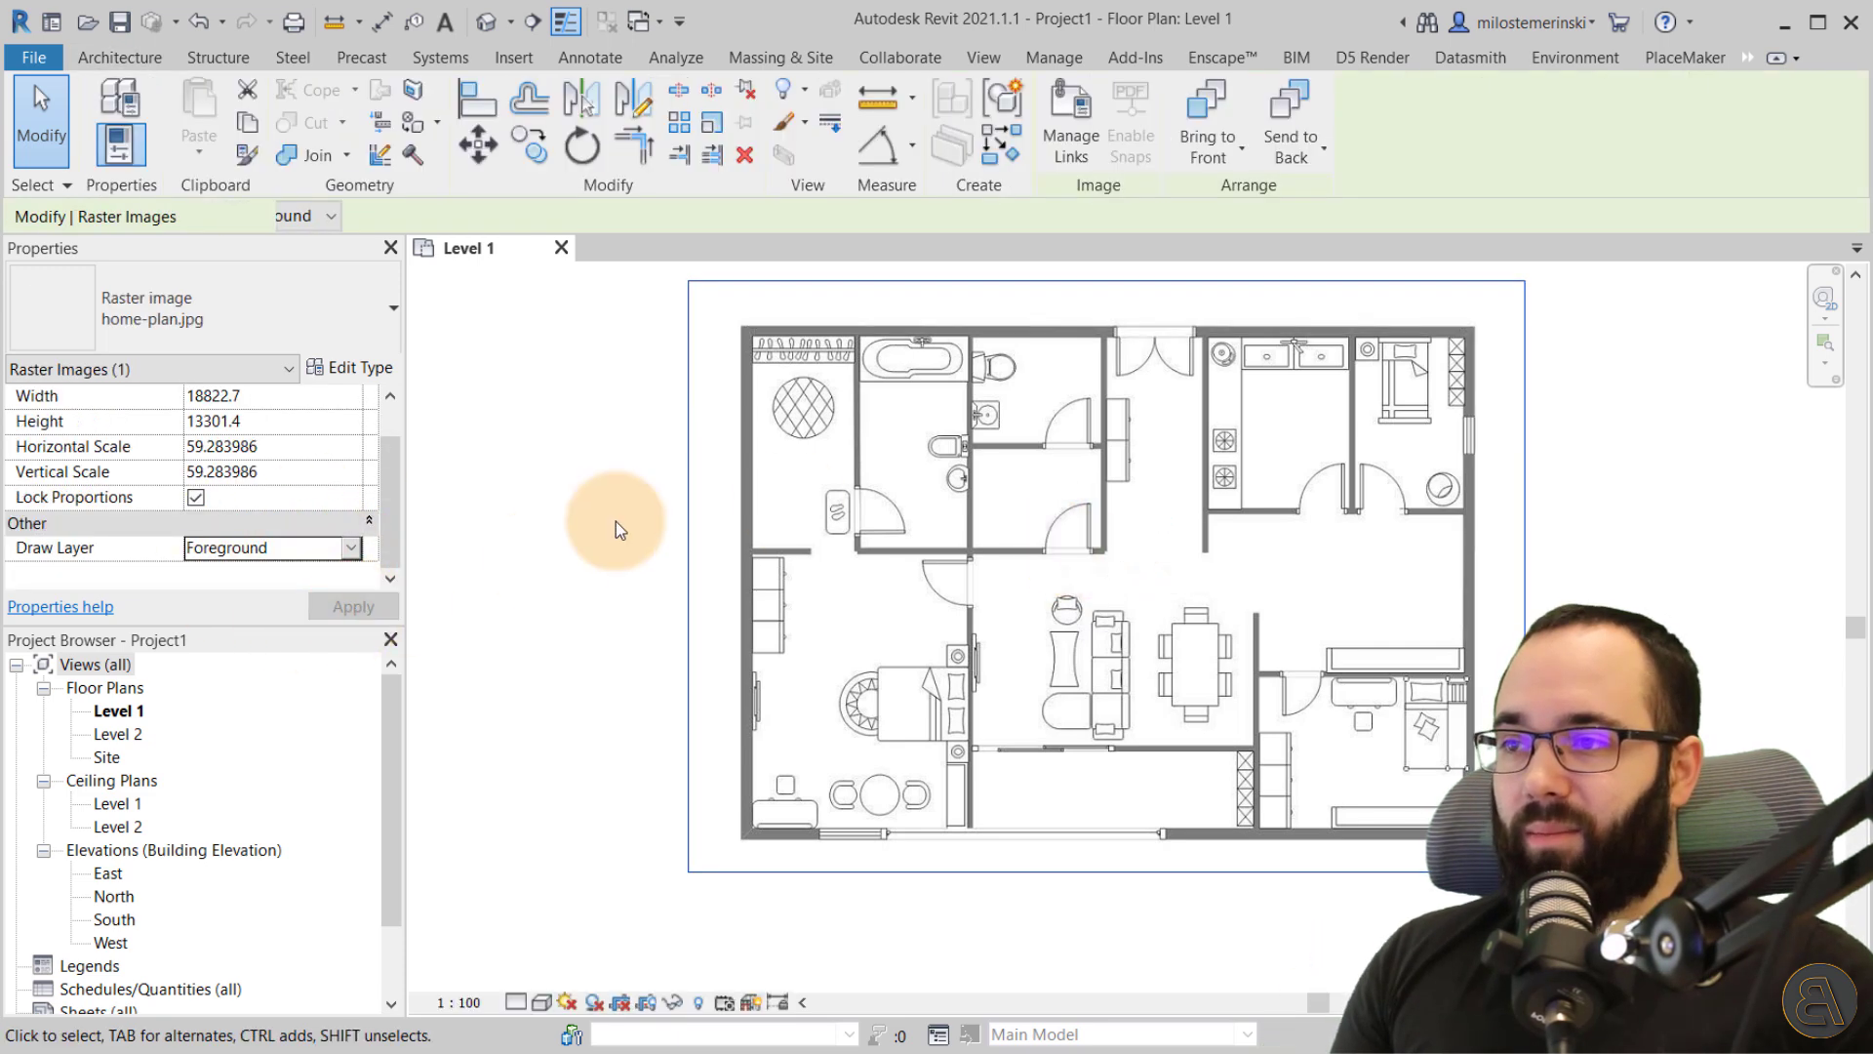
click(546, 552)
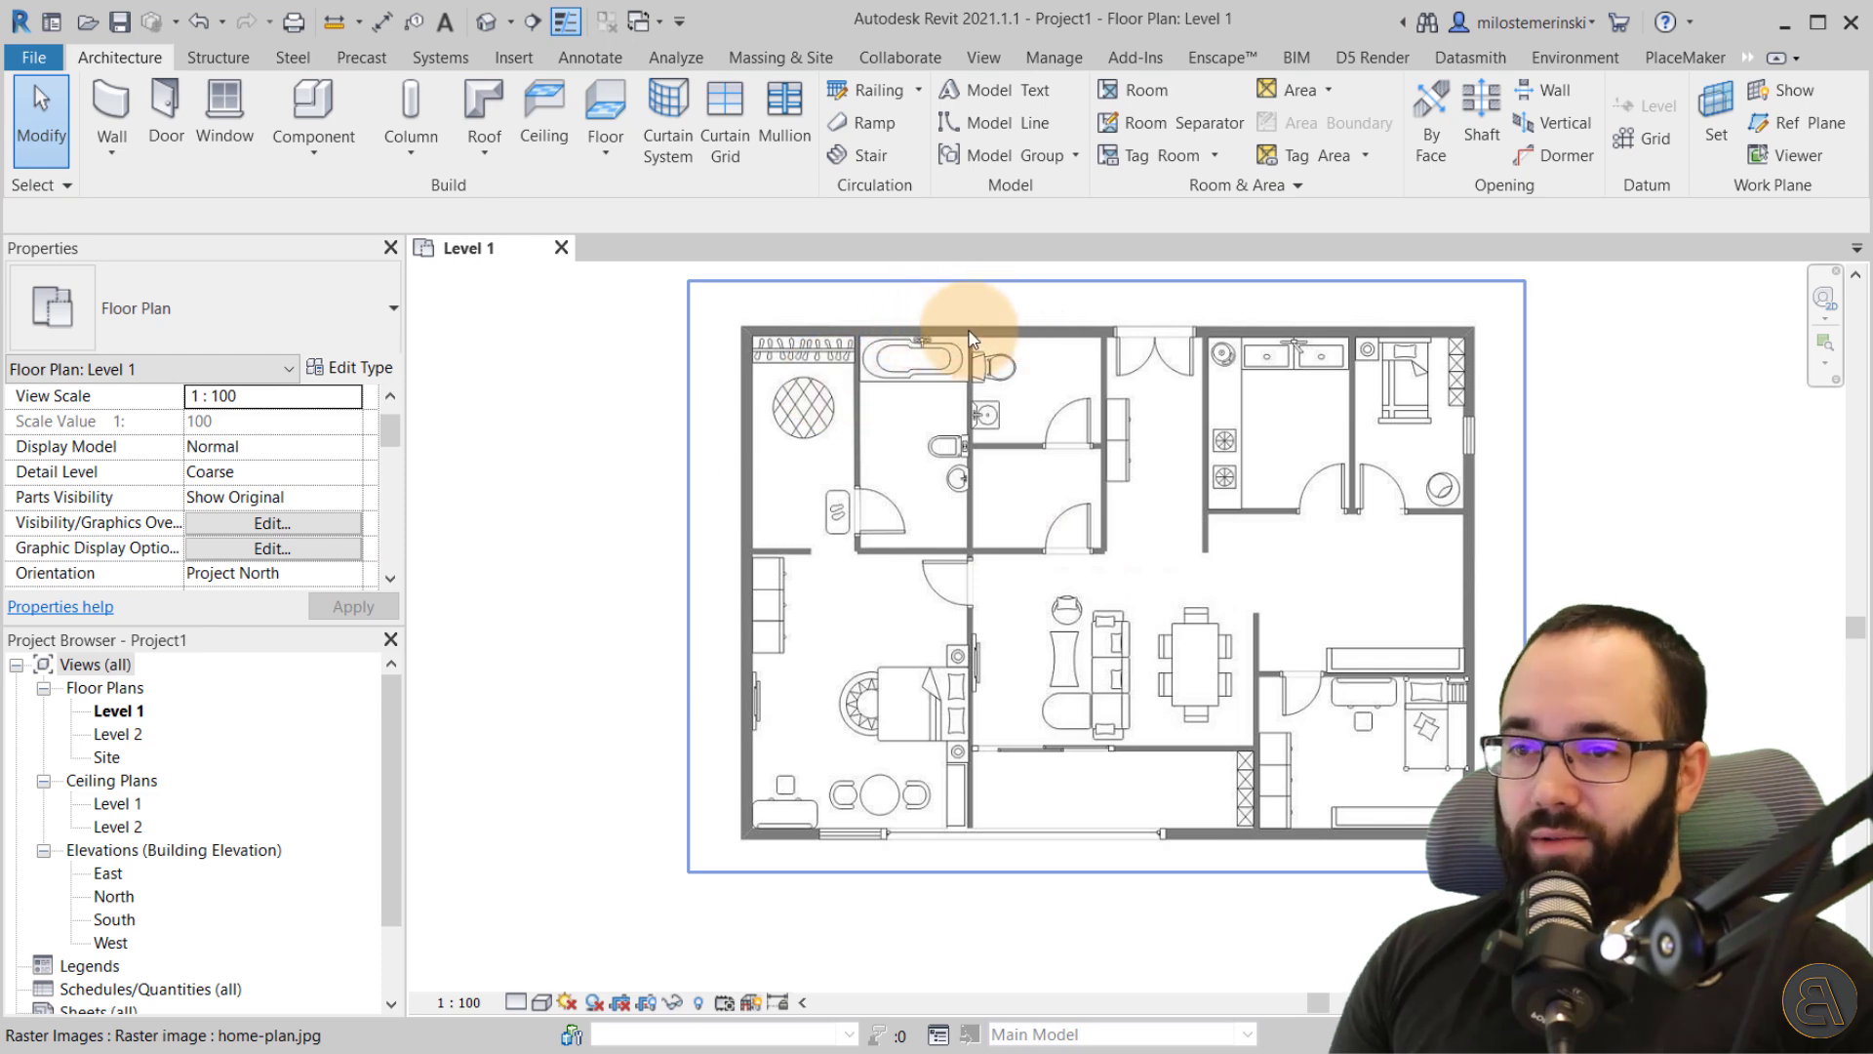
- Select the image together with the two walls beneath it around the plan's upper-right corner, and clear the selection
click(1005, 387)
drag(1747, 499, 1356, 296)
middle_drag(1435, 373, 1207, 400)
scroll(1208, 400, up, 1)
middle_drag(1024, 368, 1096, 355)
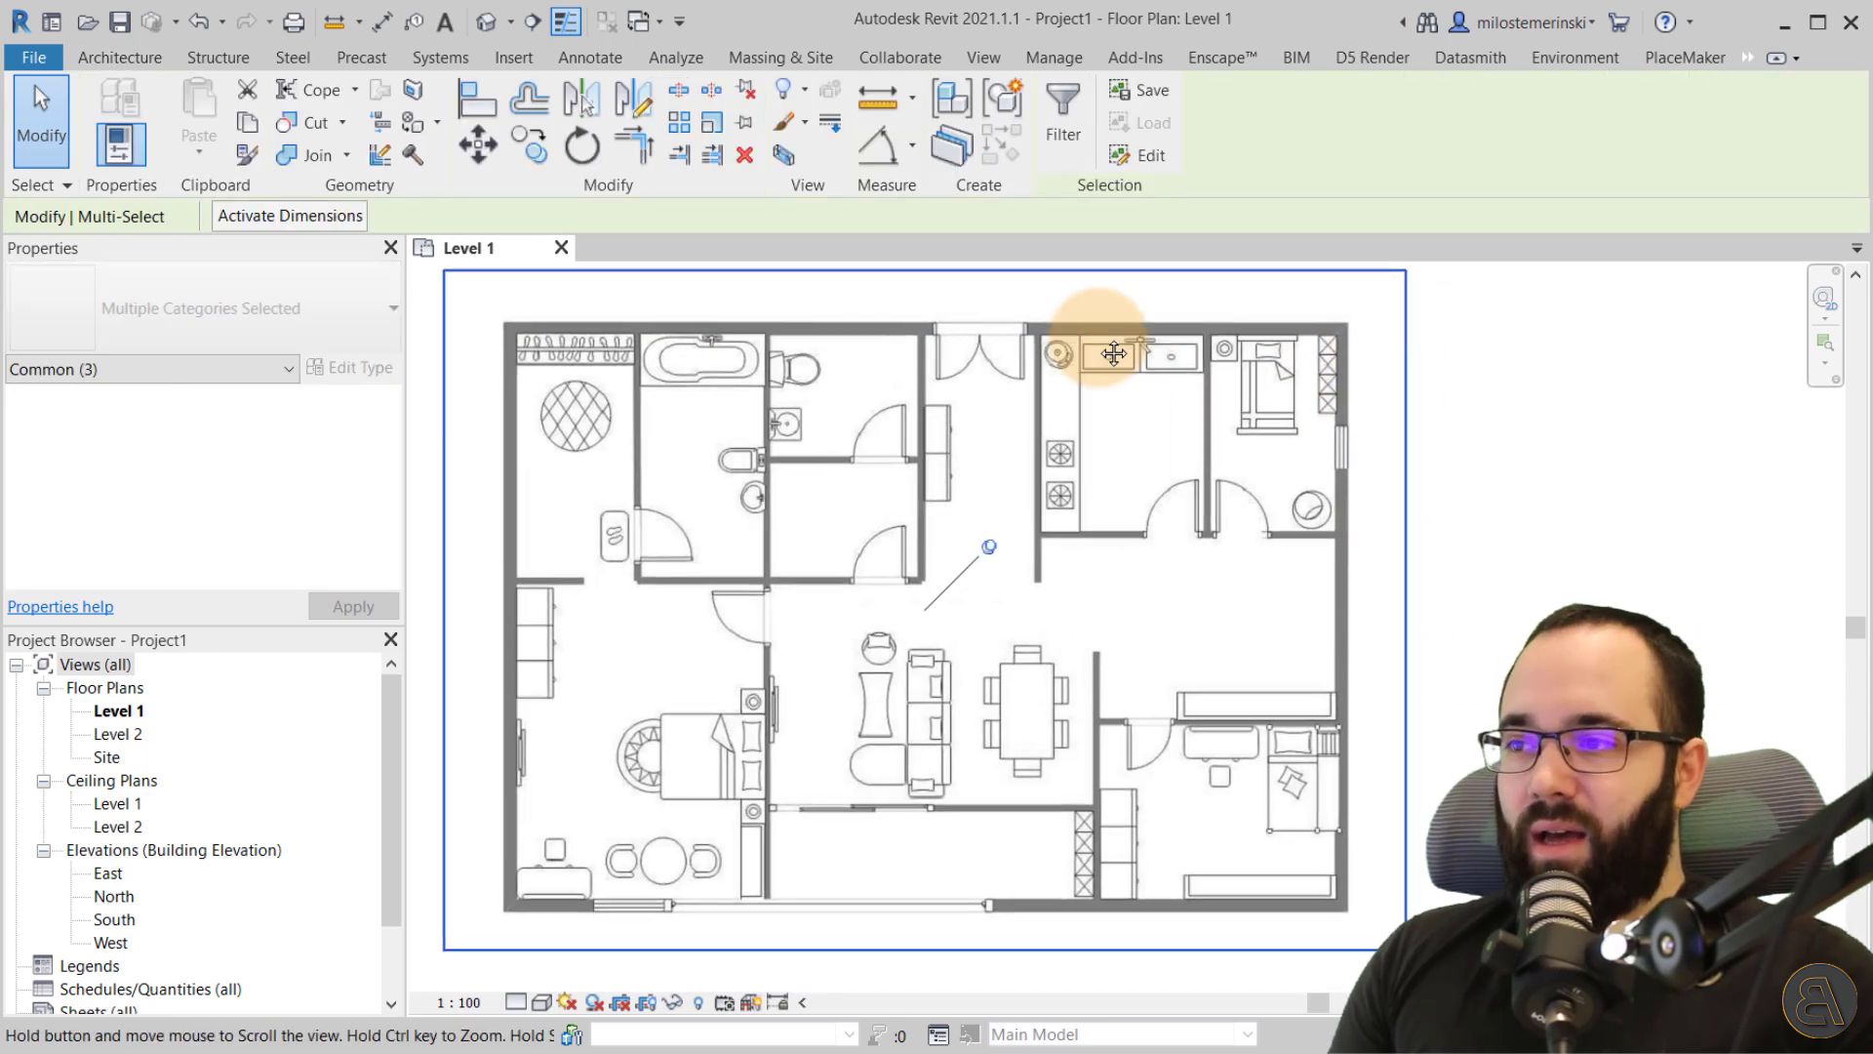
click(1447, 363)
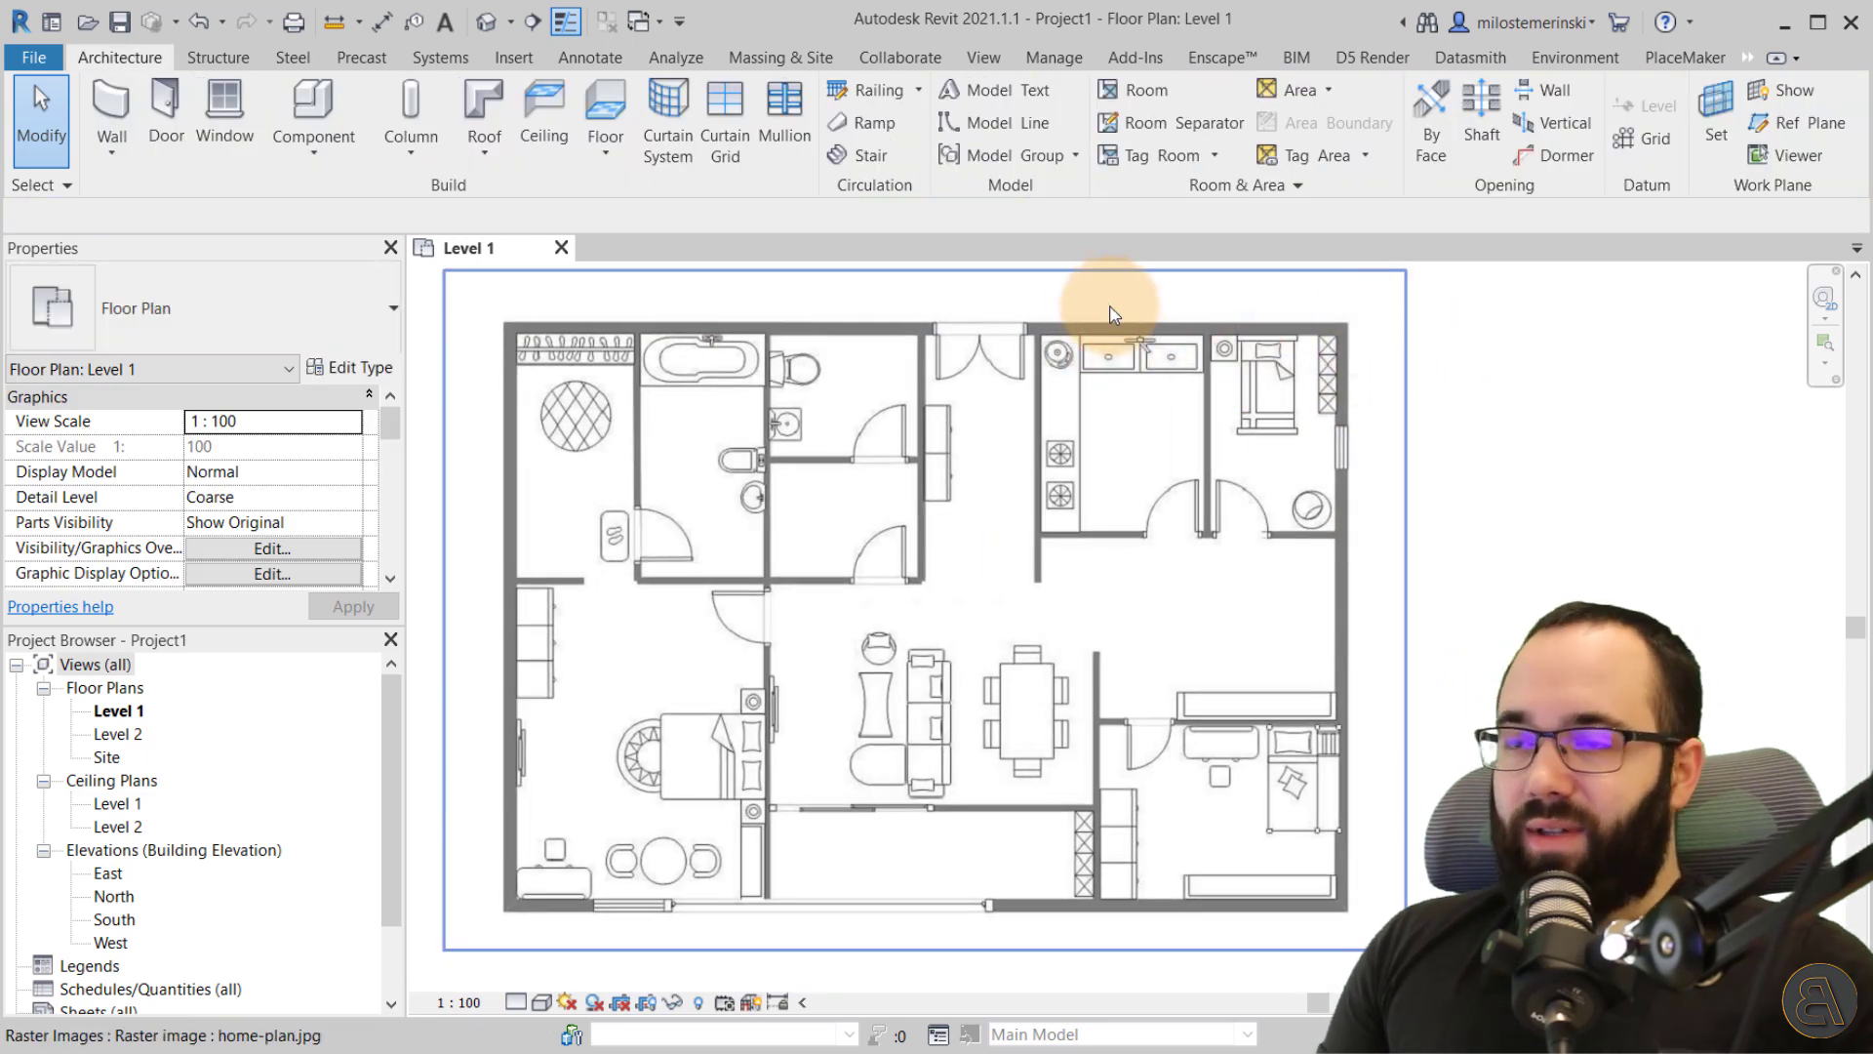
- Set the floor plan image's draw layer back to Background
click(893, 551)
click(350, 574)
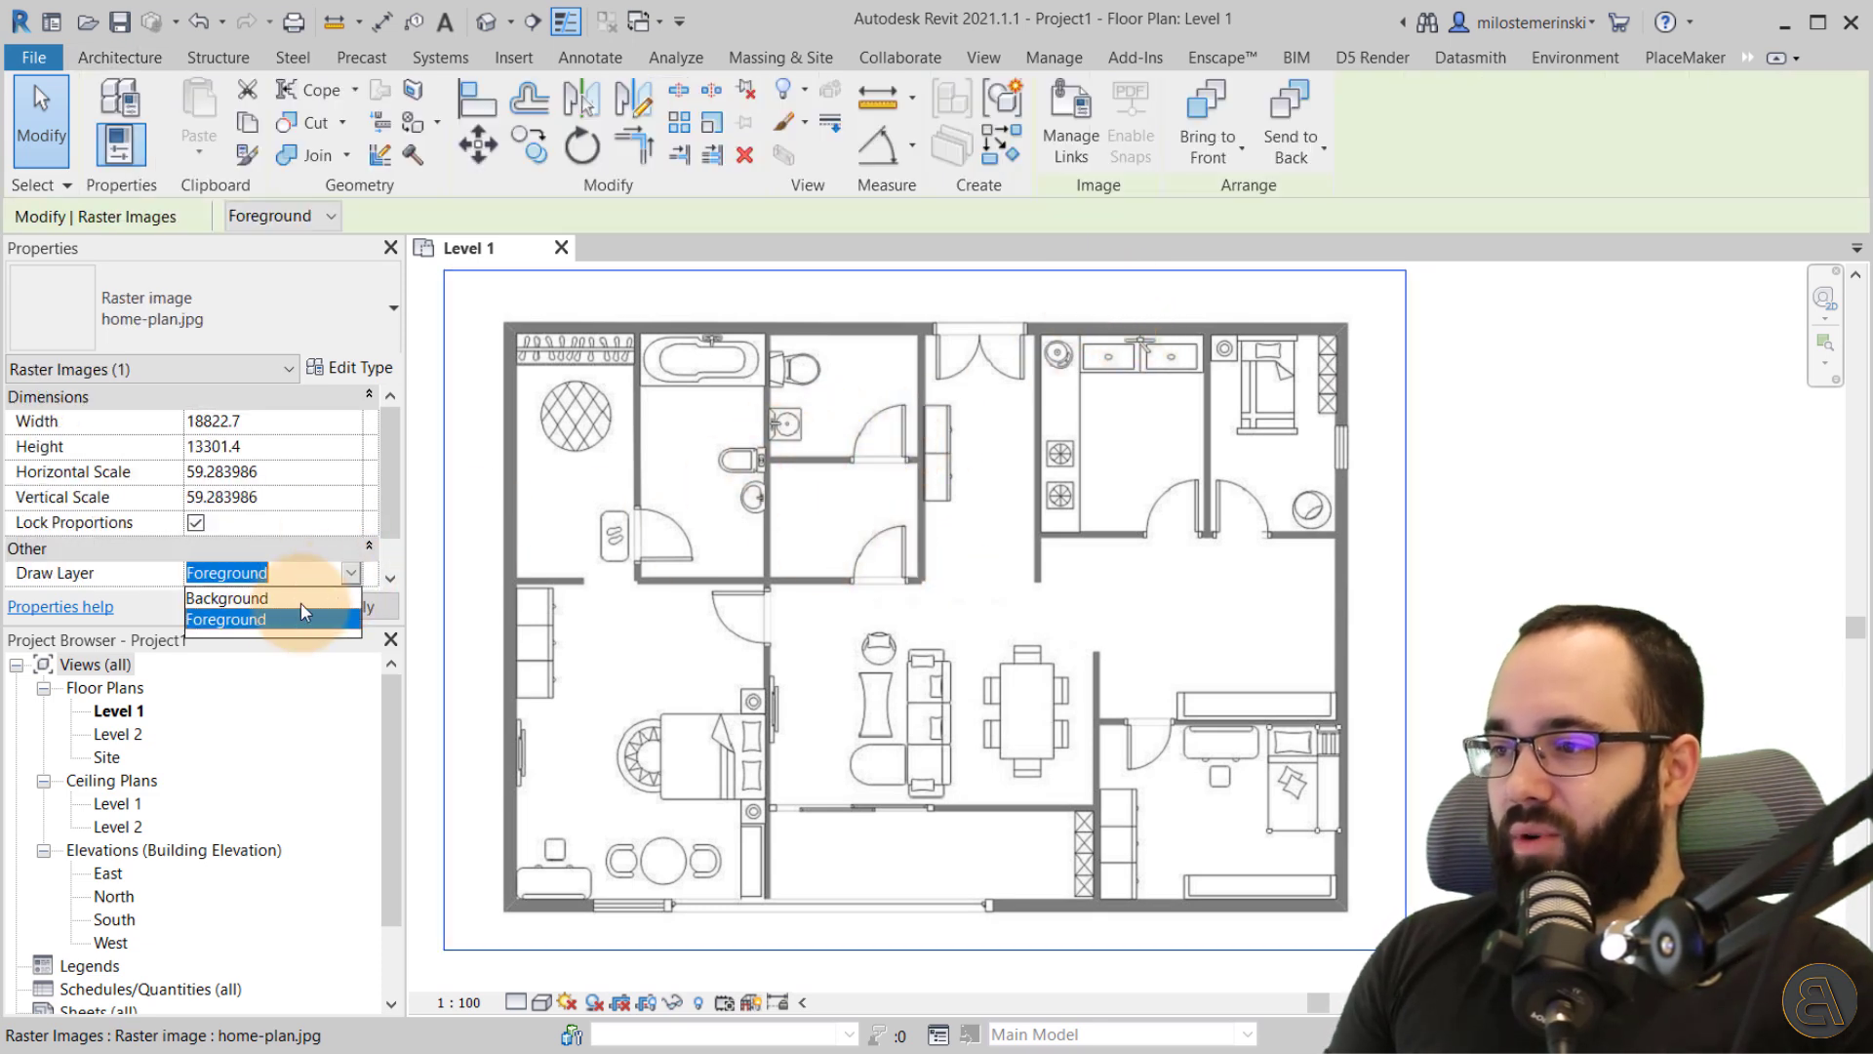
click(229, 598)
click(359, 609)
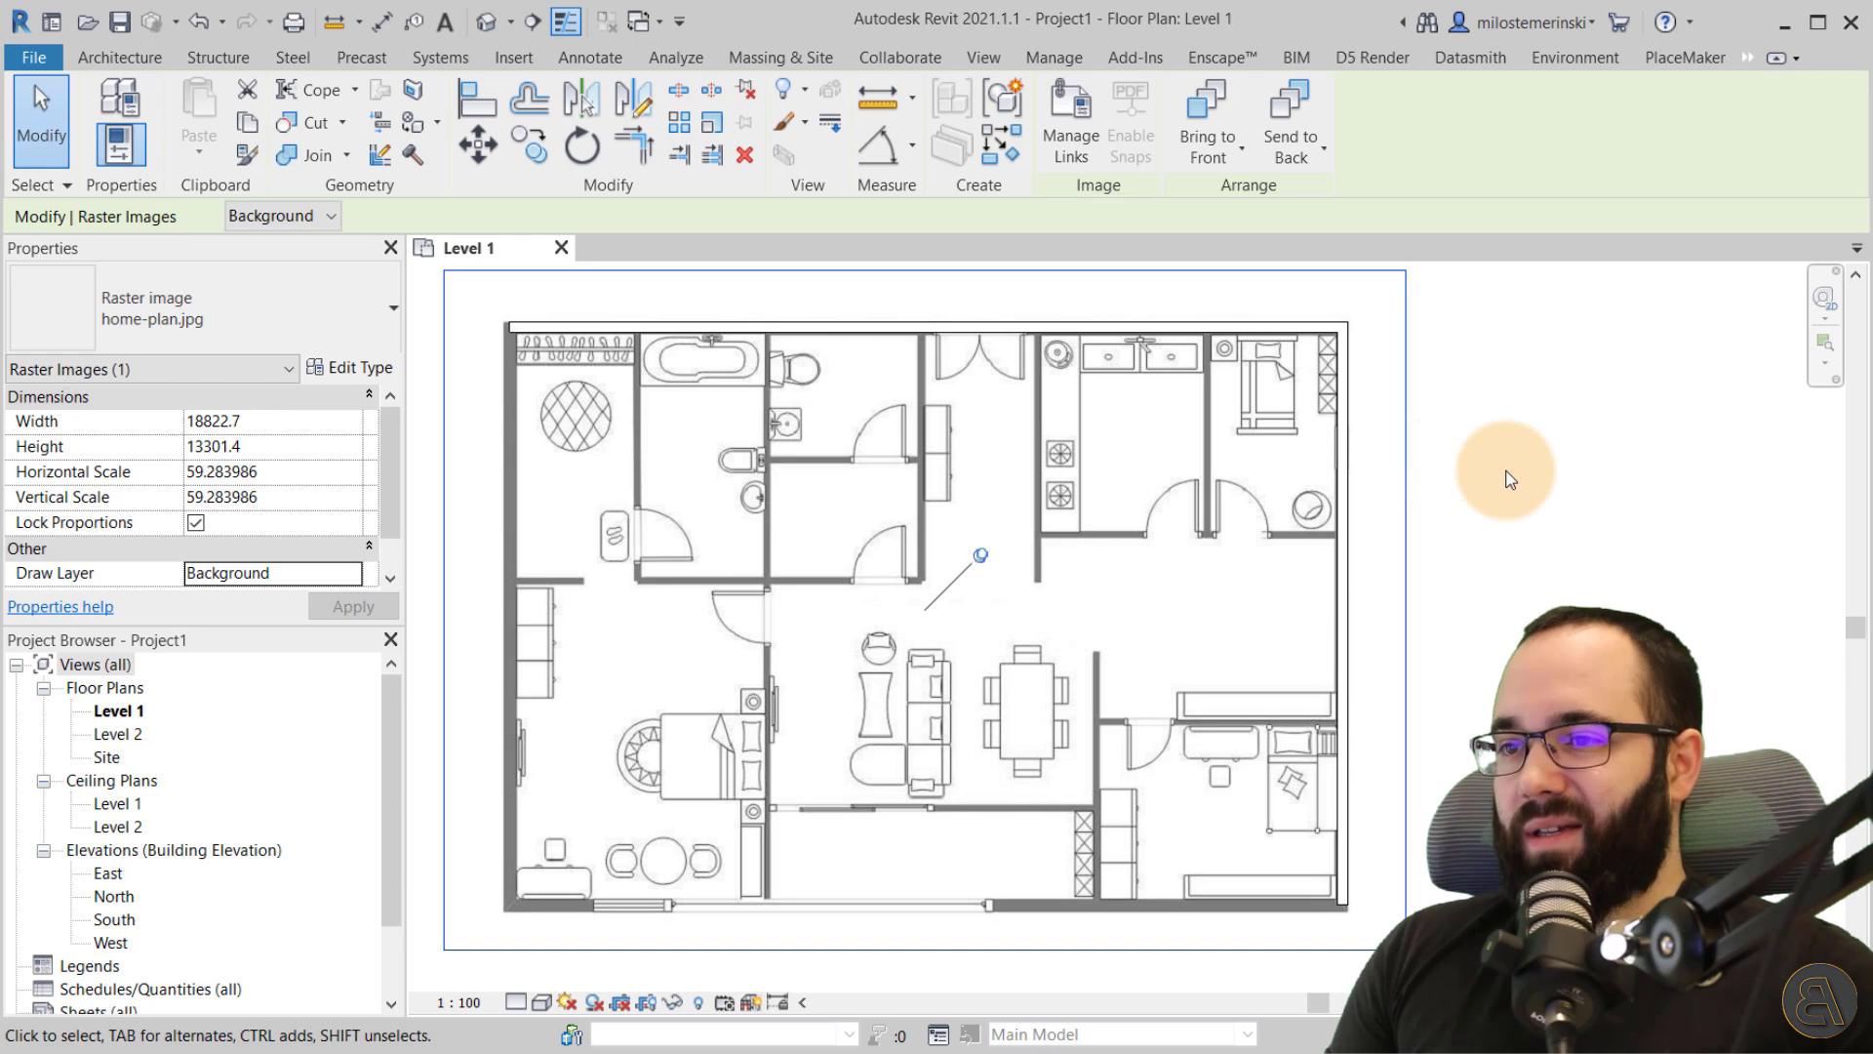
click(1509, 478)
scroll(1447, 406, down, 1)
middle_drag(965, 493, 977, 498)
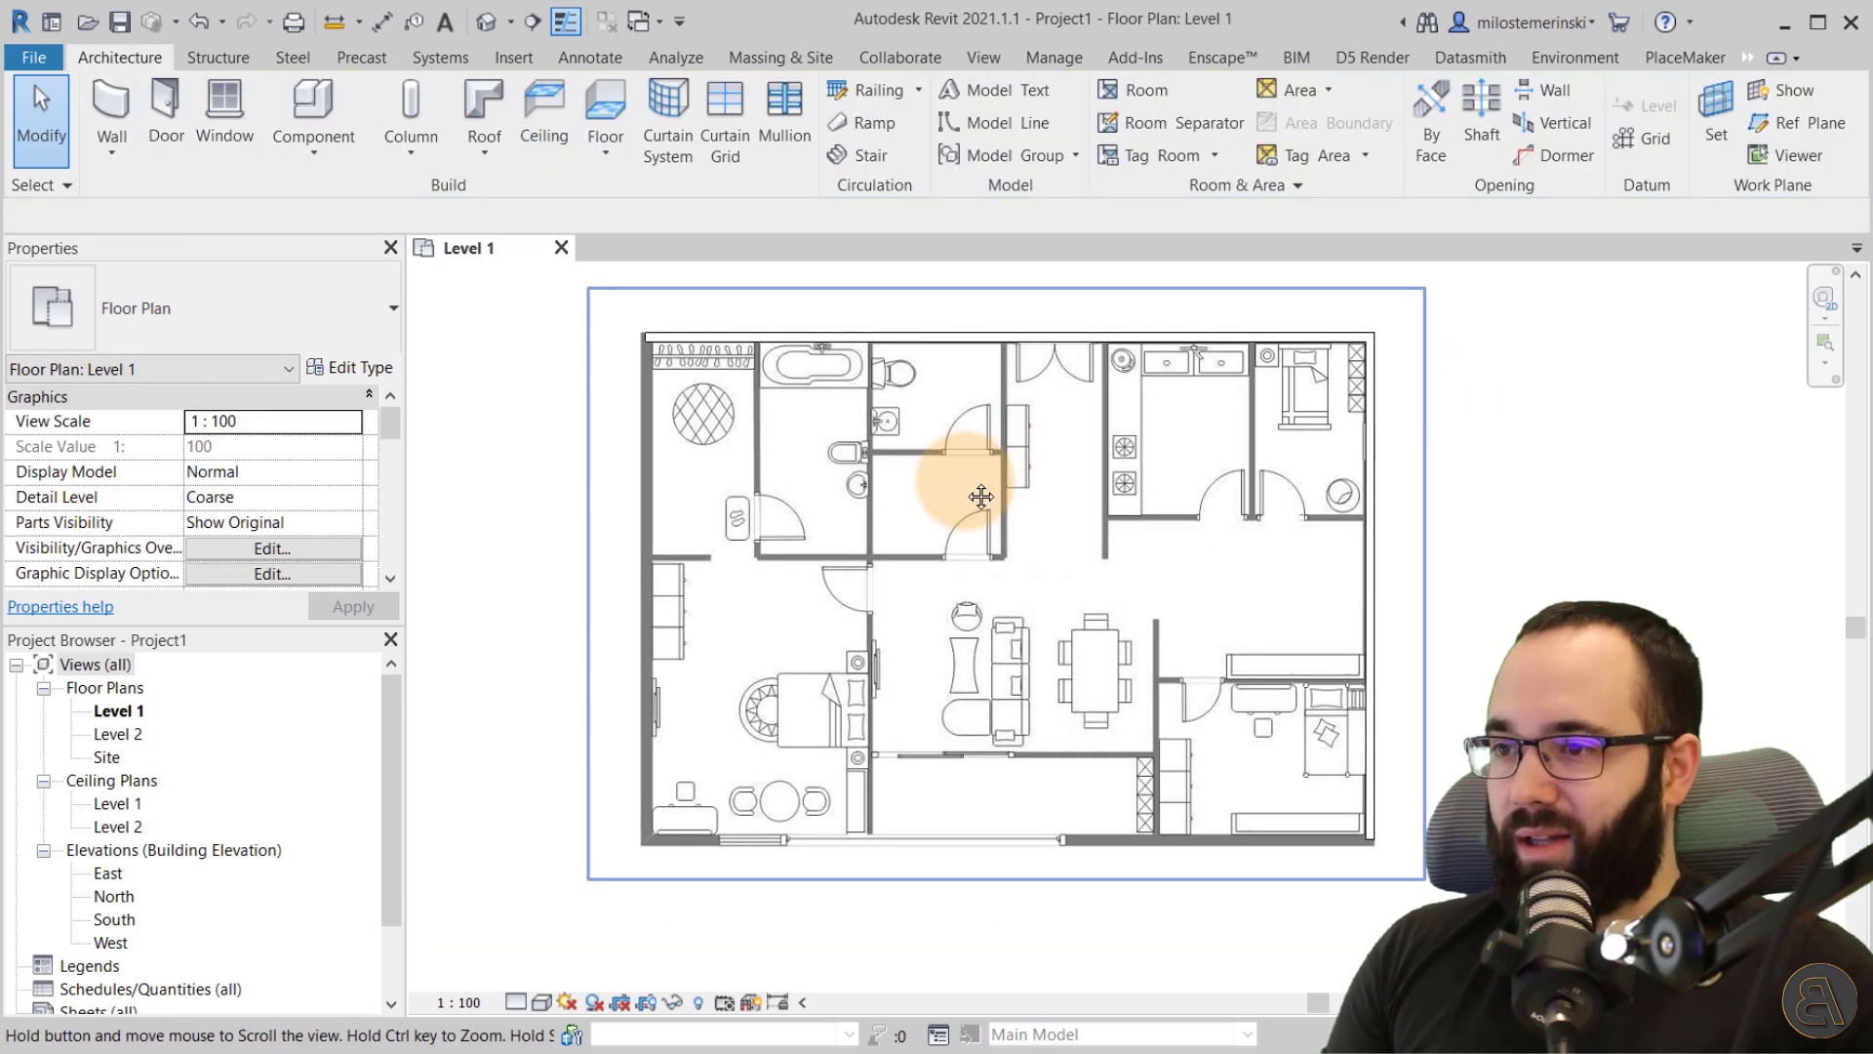
scroll(974, 493, down, 1)
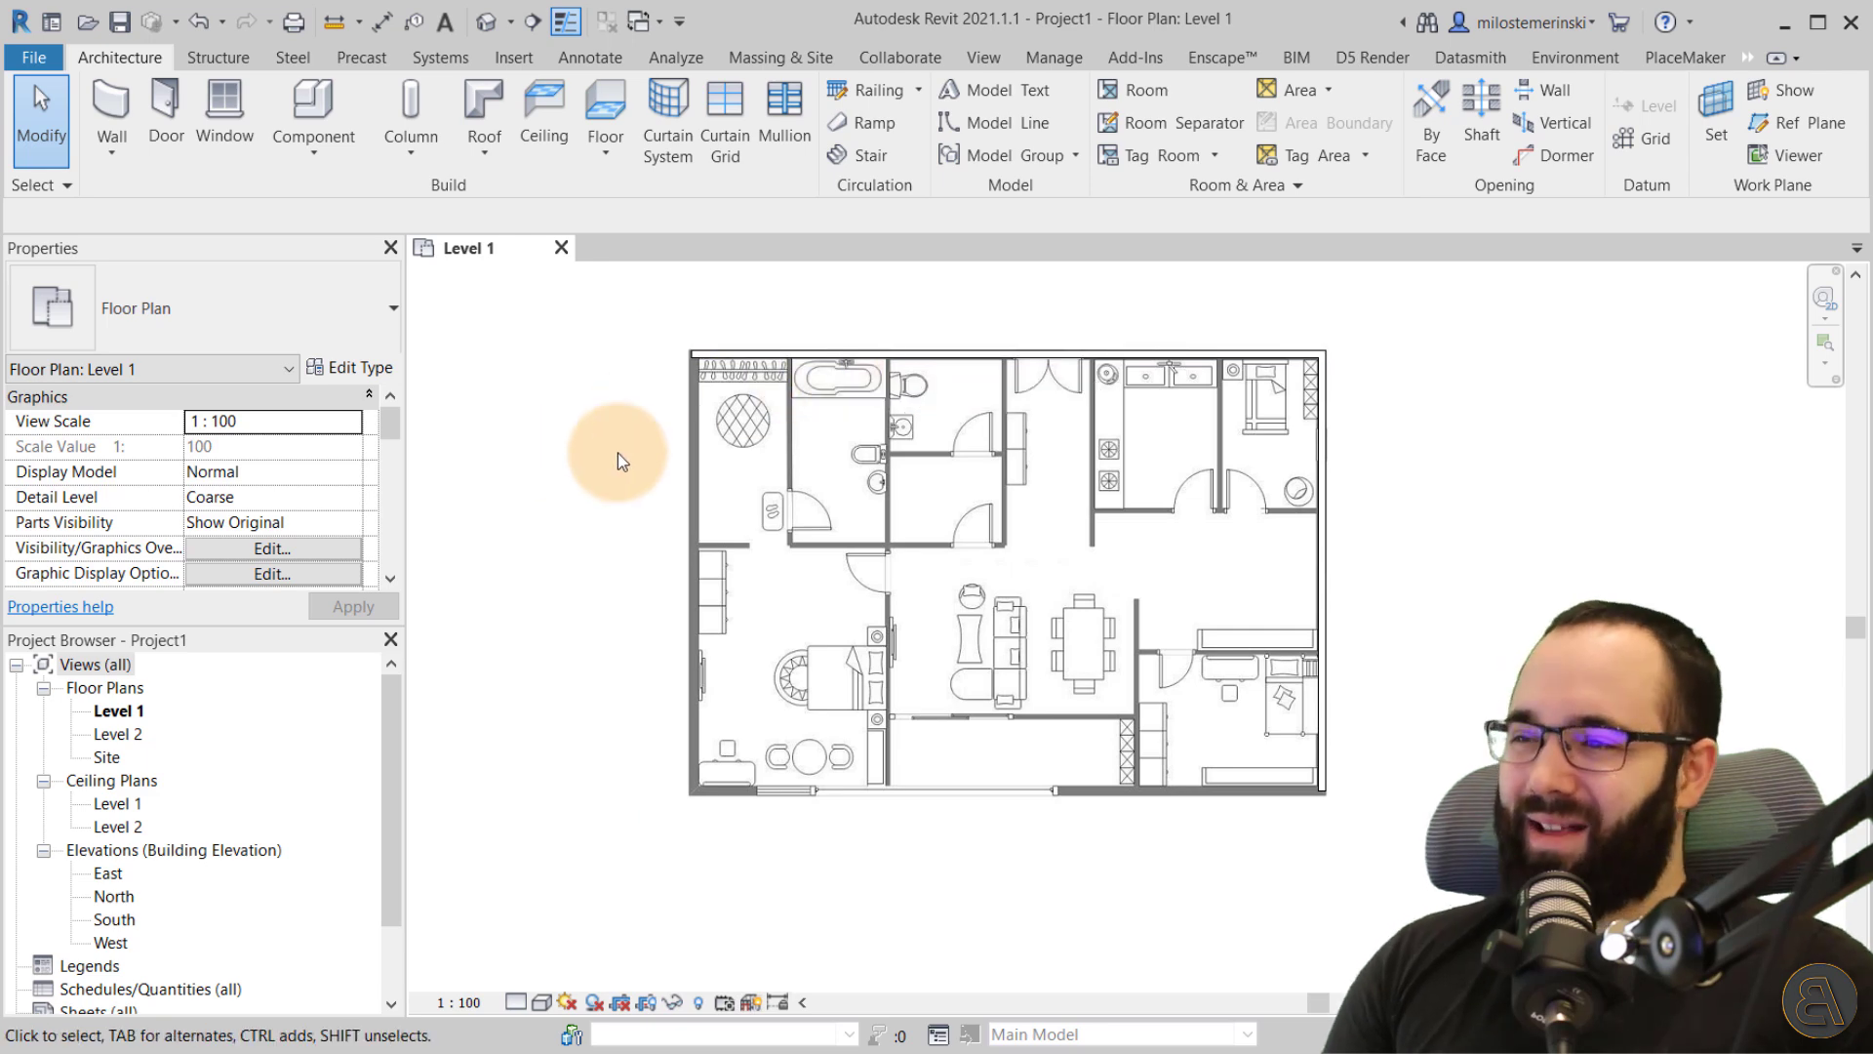
- Override the wall category's graphics in this view with a surface transparency of 40
scroll(1030, 354, up, 1)
scroll(999, 370, up, 2)
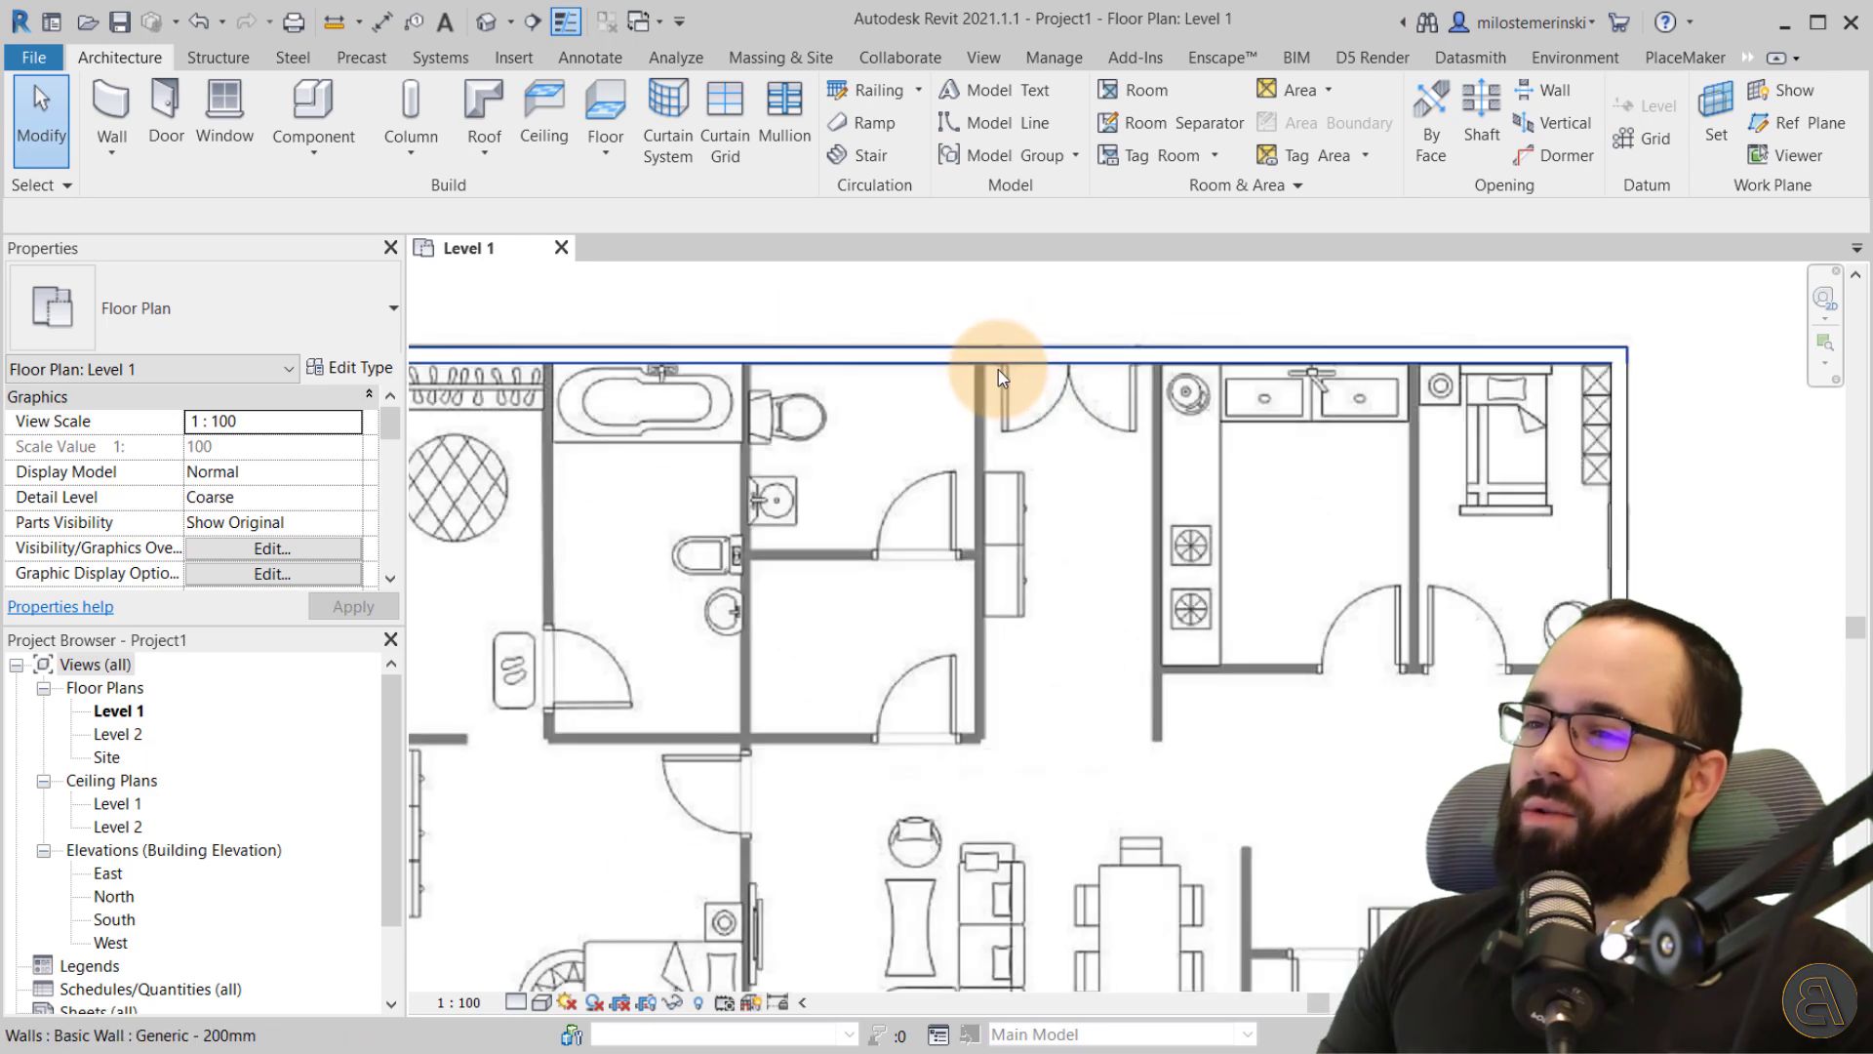
scroll(1036, 352, down, 1)
click(1055, 353)
scroll(1306, 386, down, 1)
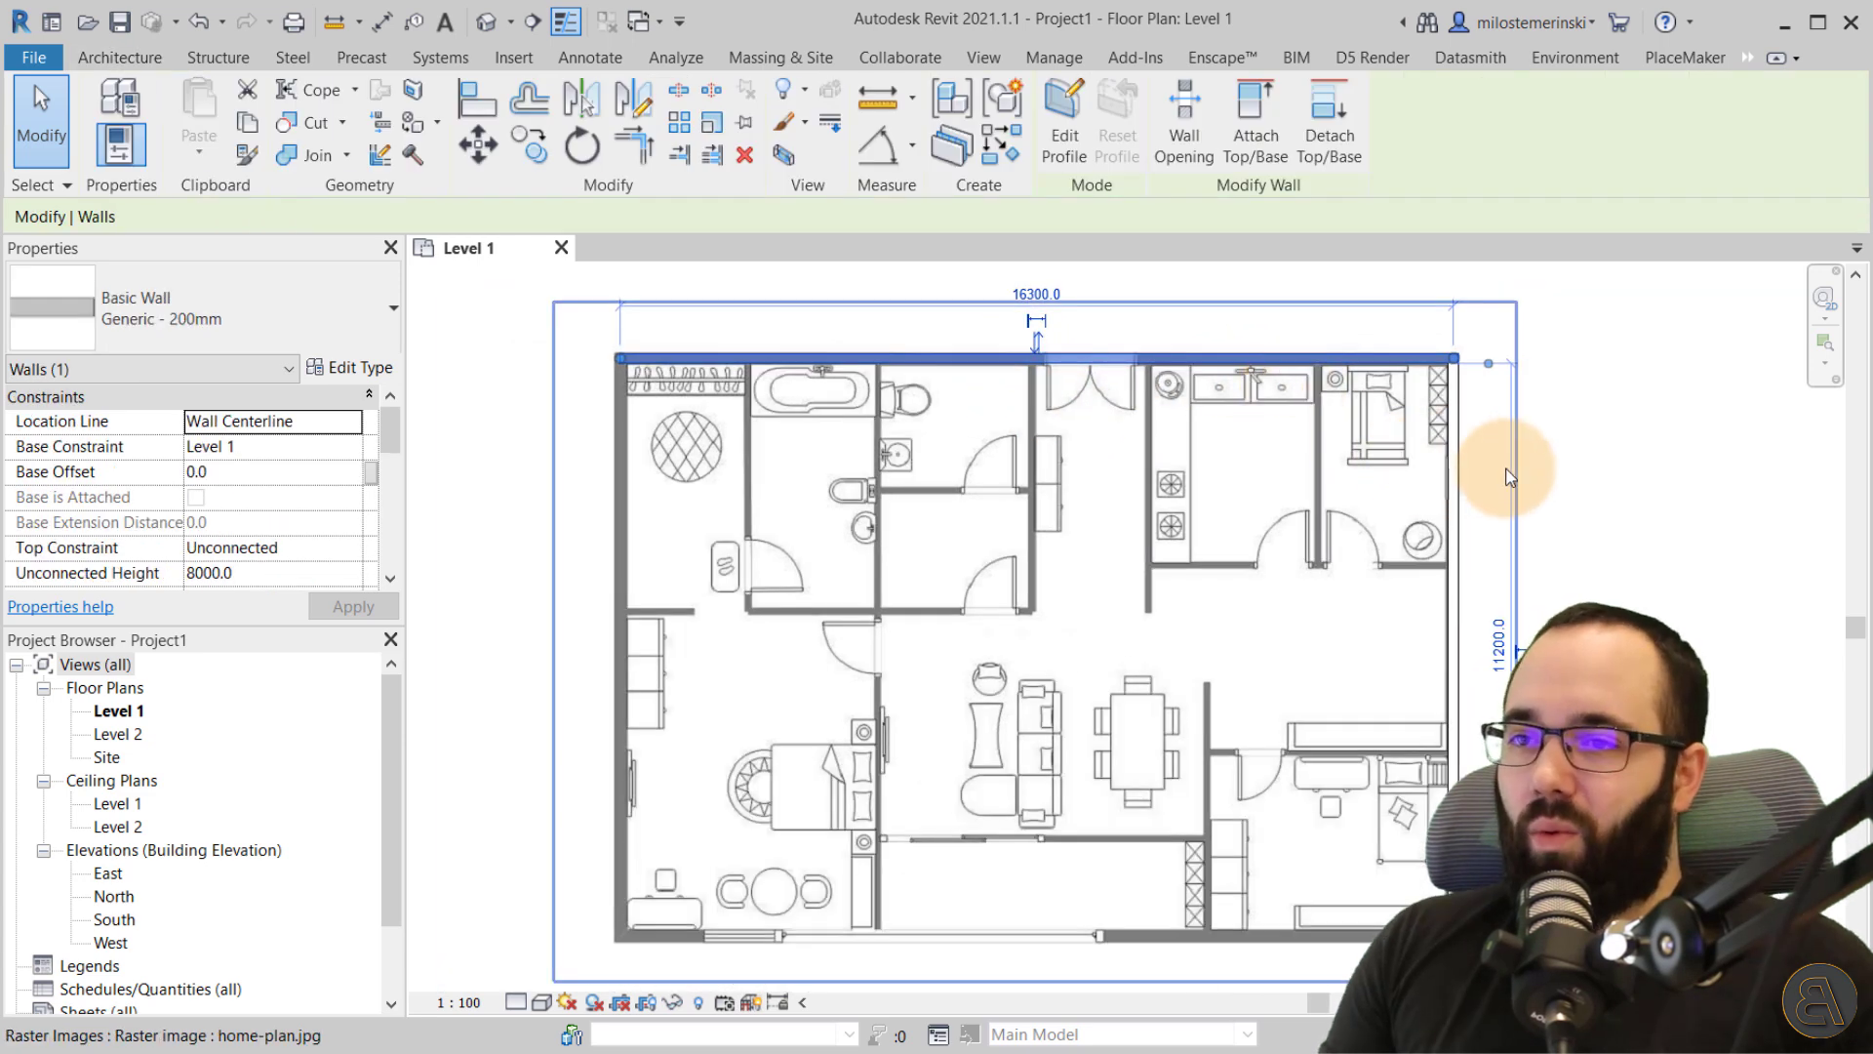
click(1562, 460)
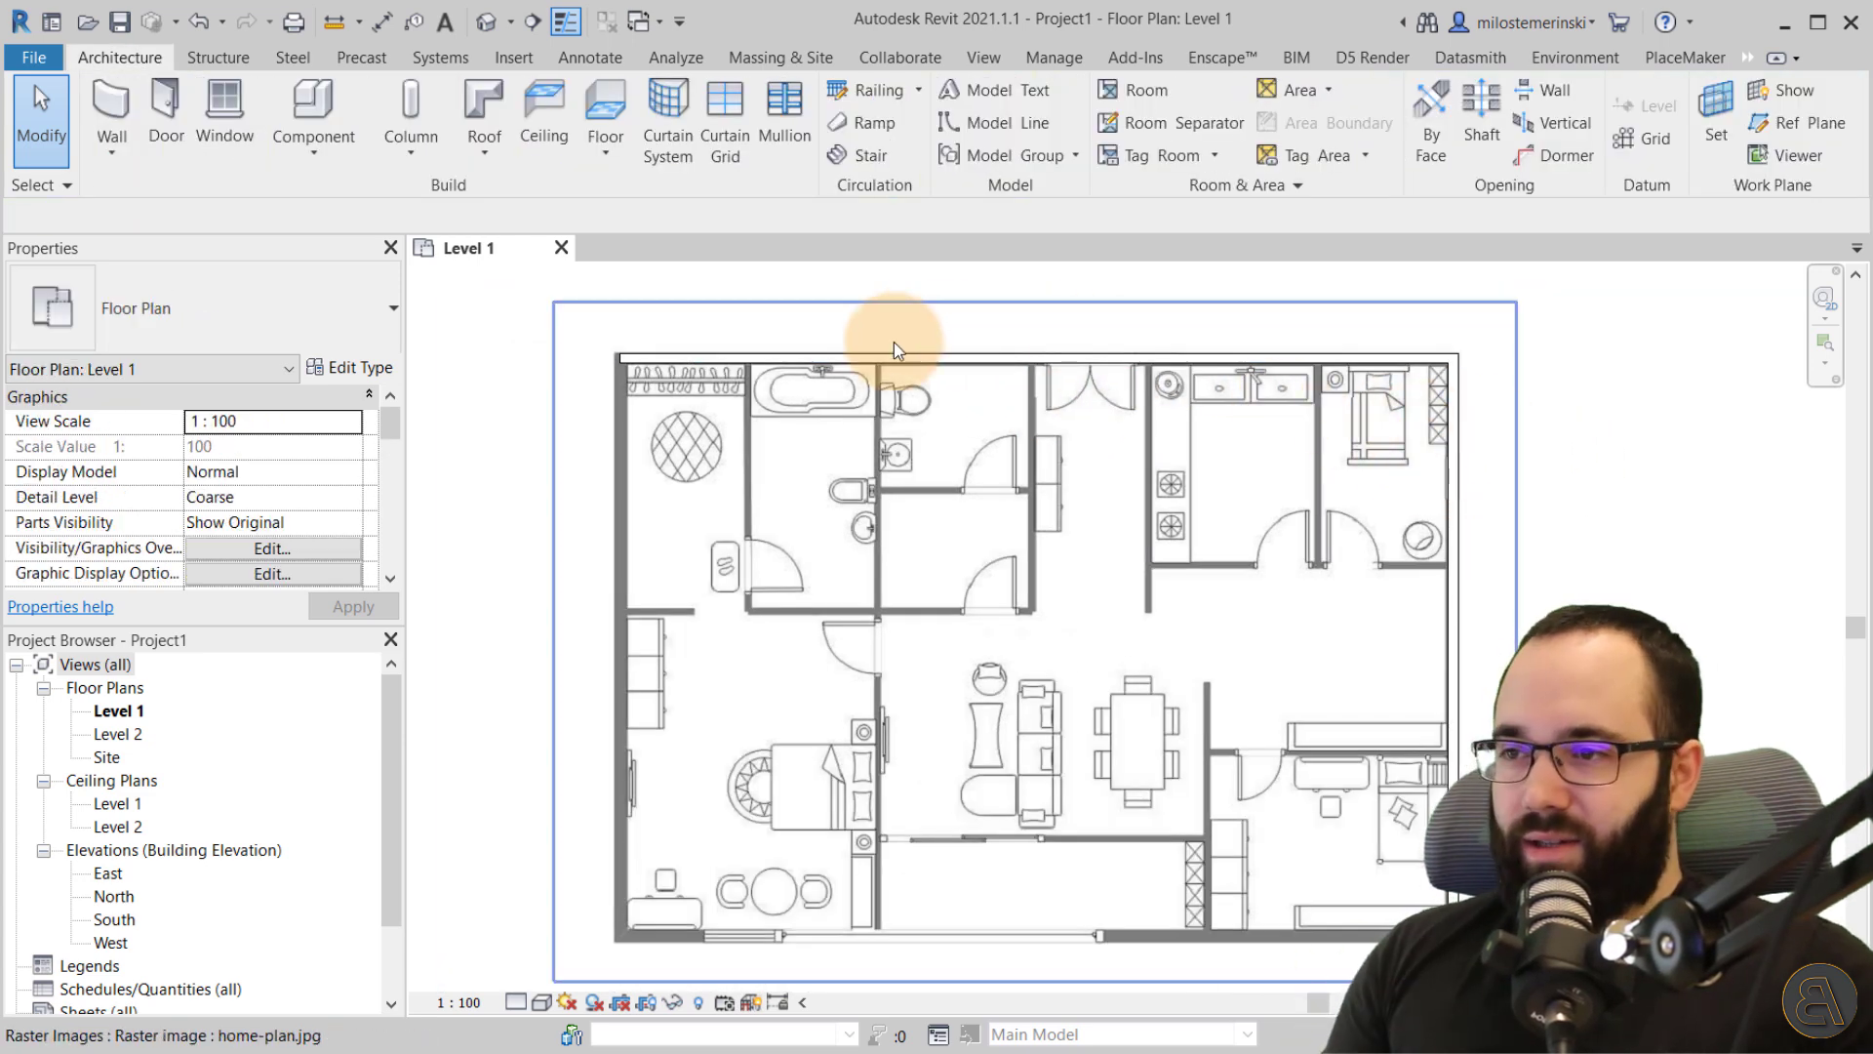
click(863, 361)
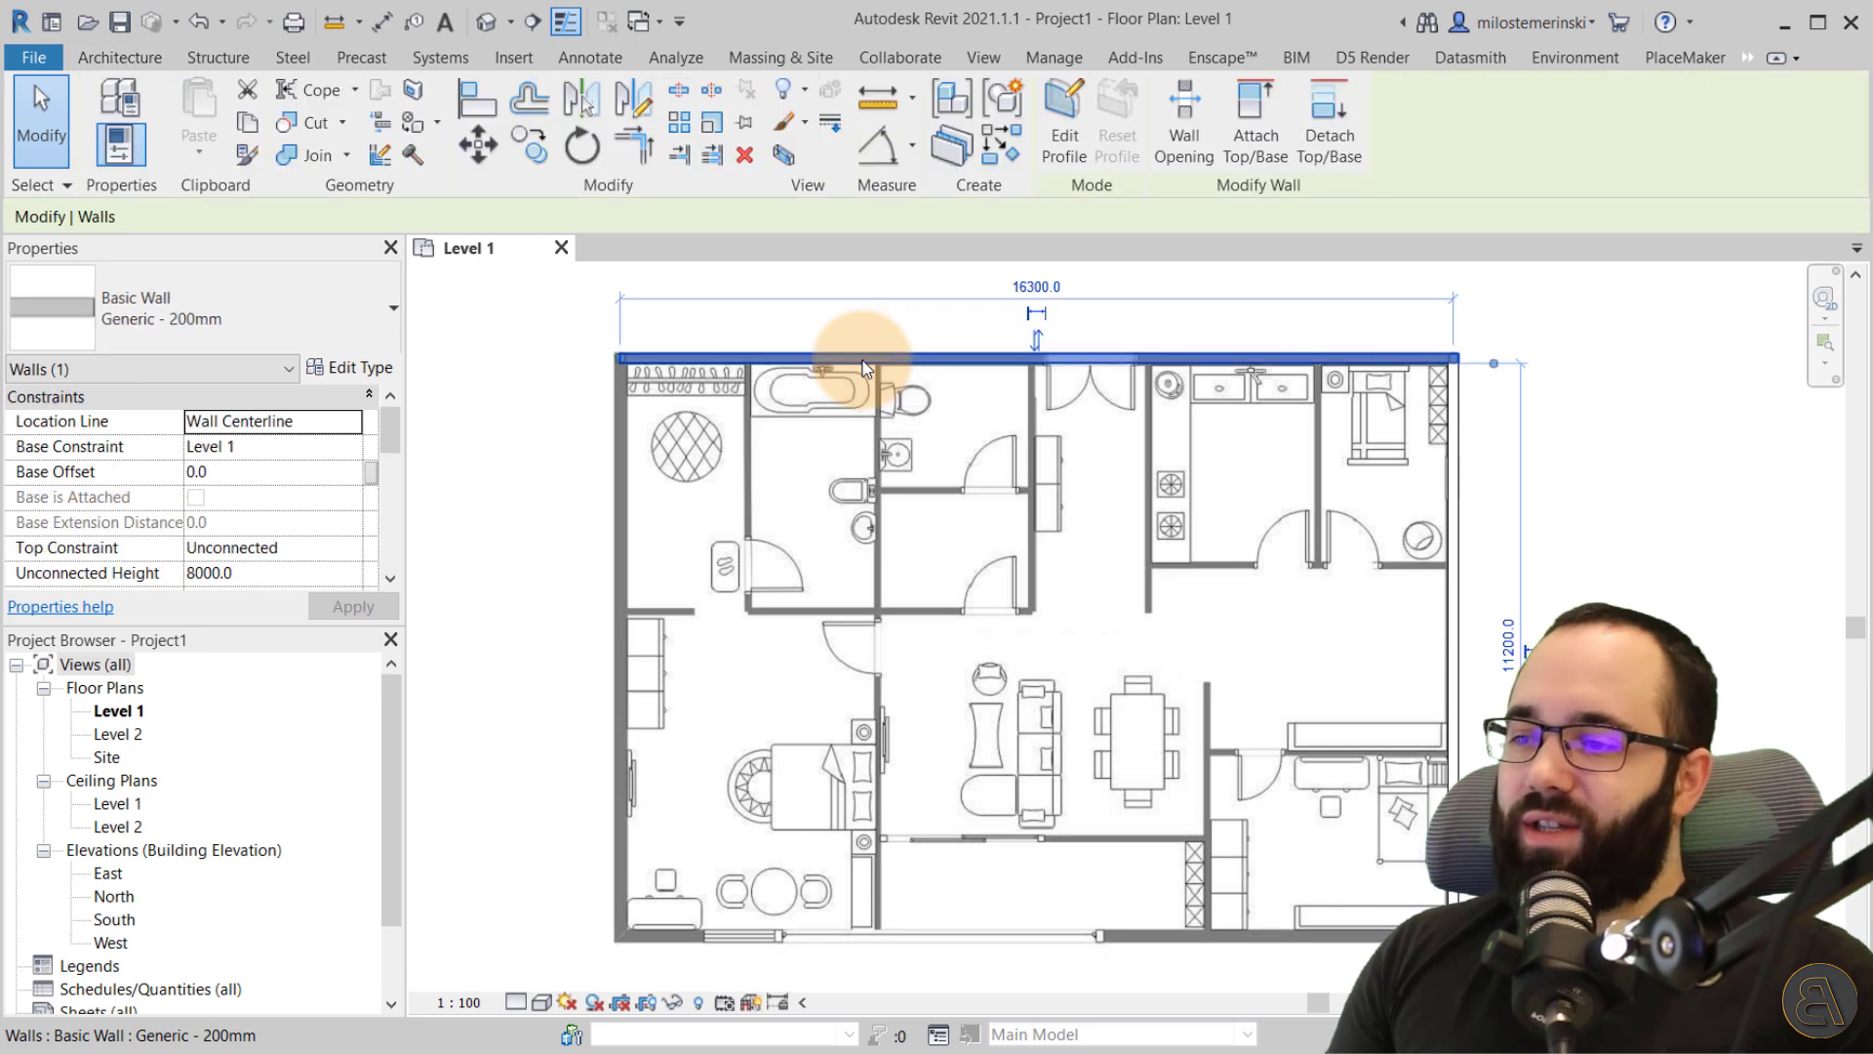
right_click(505, 422)
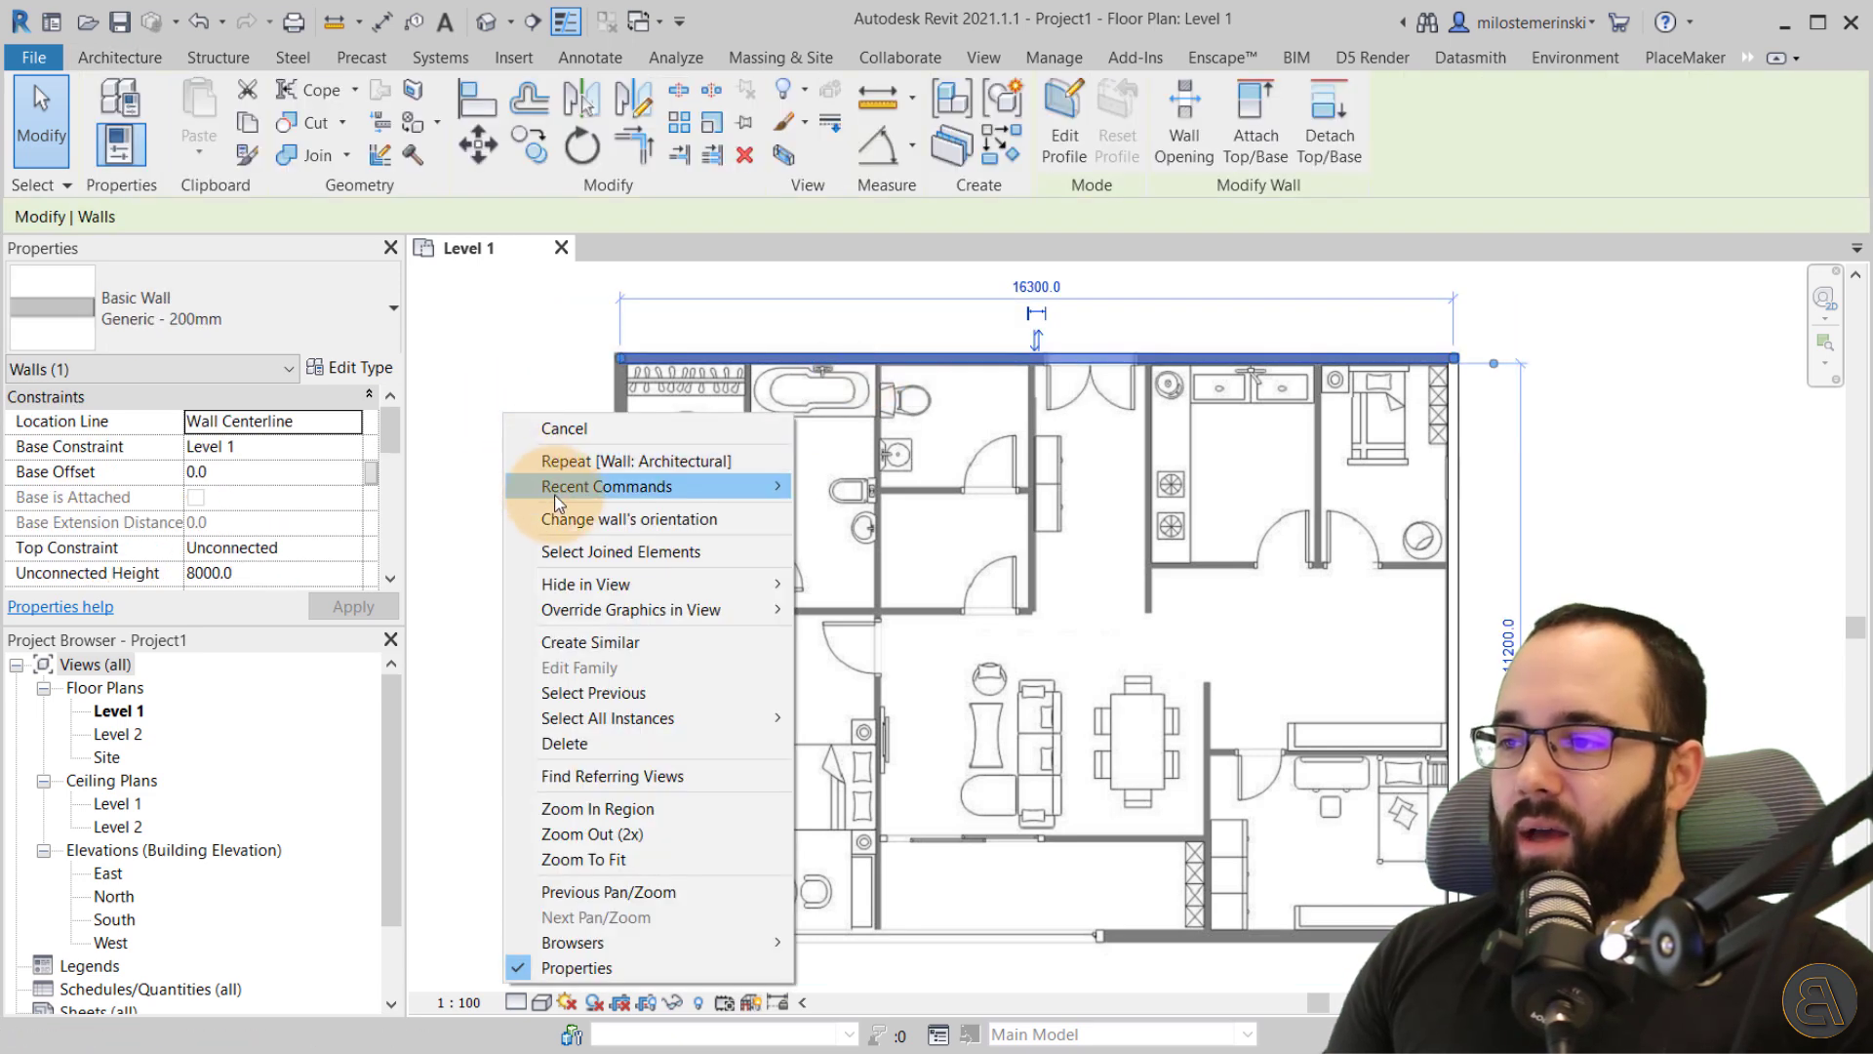
mouse_move(625, 610)
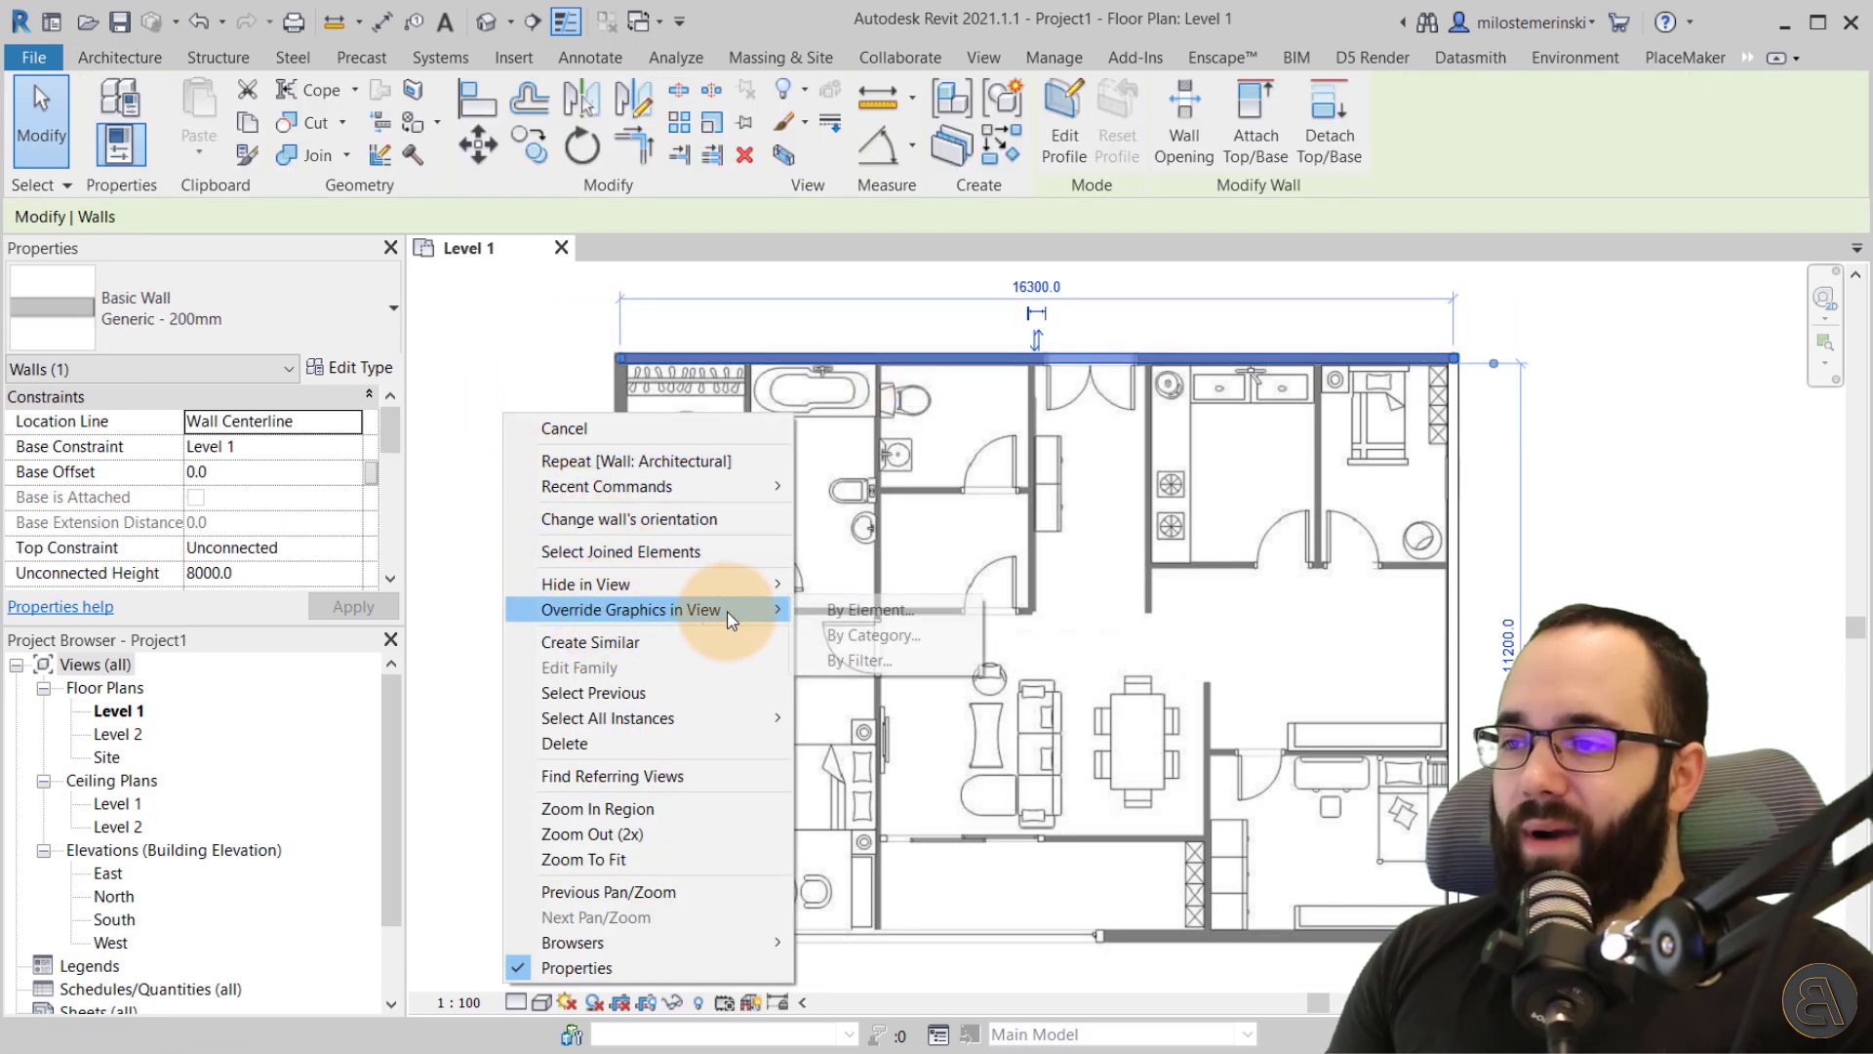
click(878, 636)
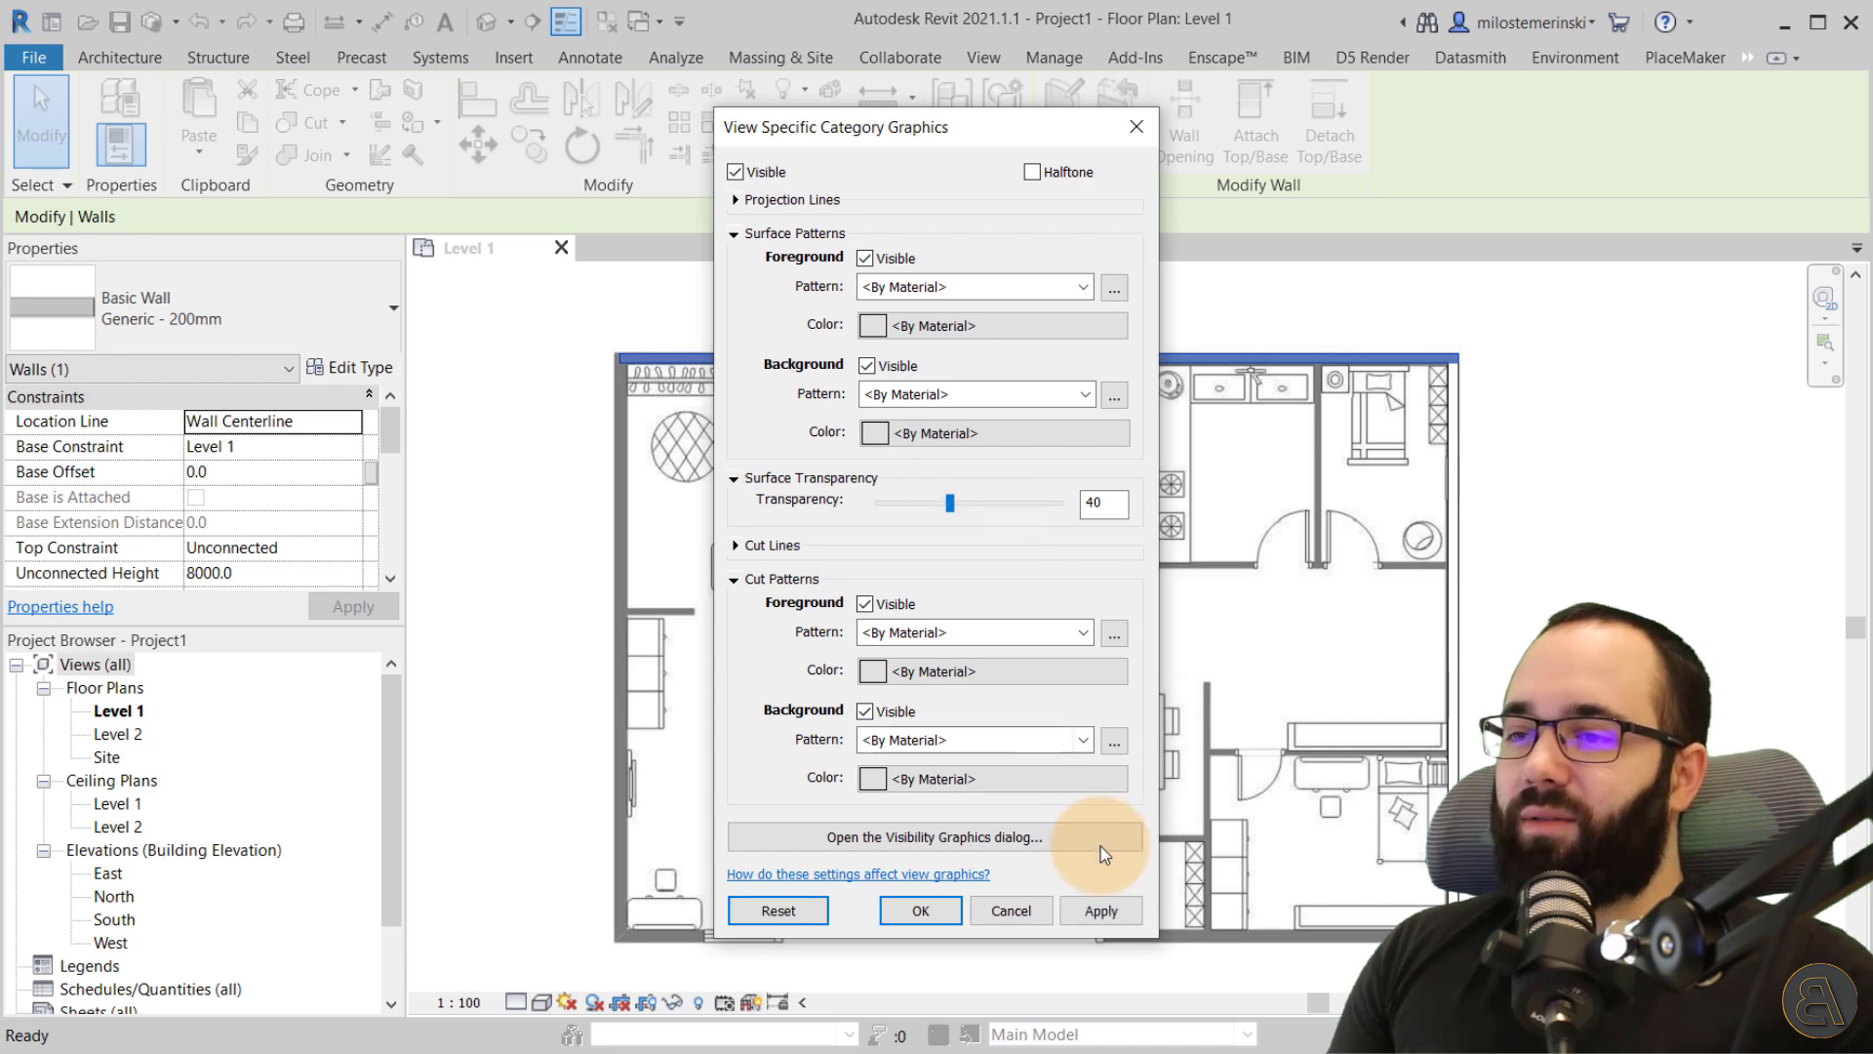
click(917, 910)
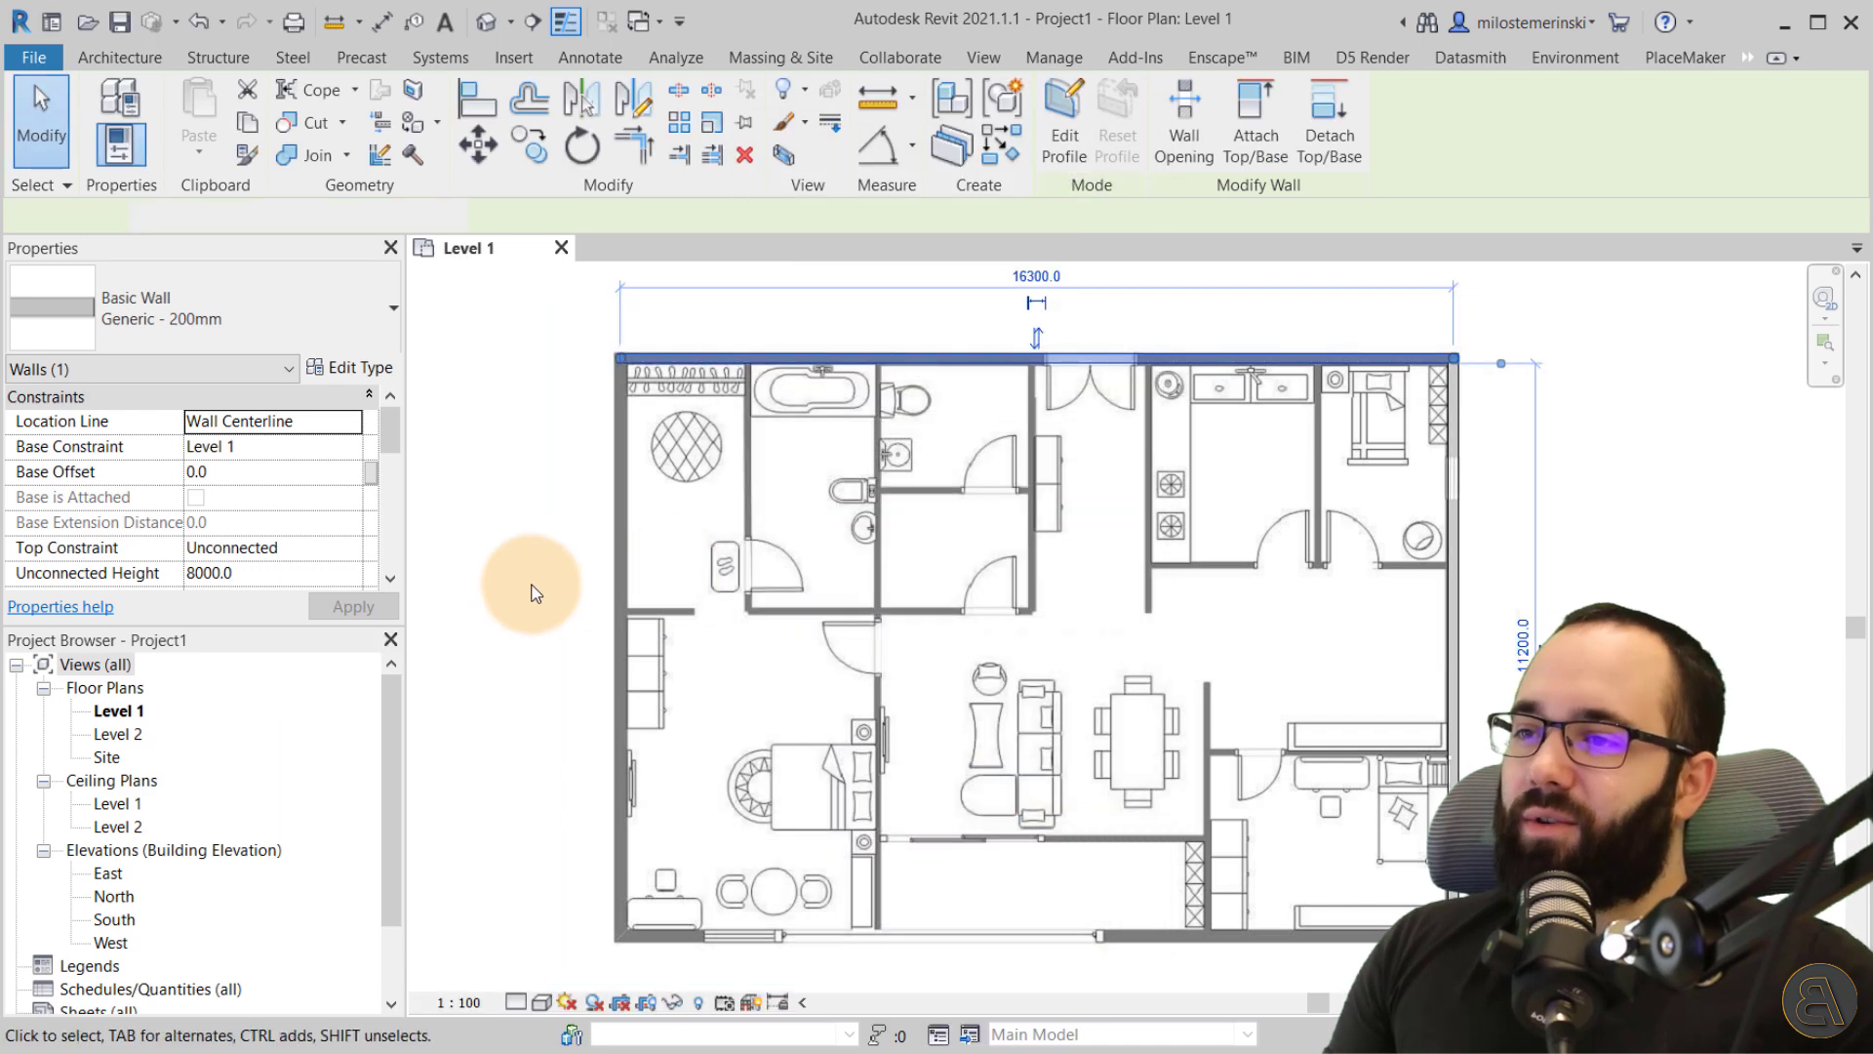
- Nudge the right exterior wall slightly inward to line it up with the wall and window in the plan image
scroll(1210, 341, up, 3)
middle_drag(946, 361, 985, 396)
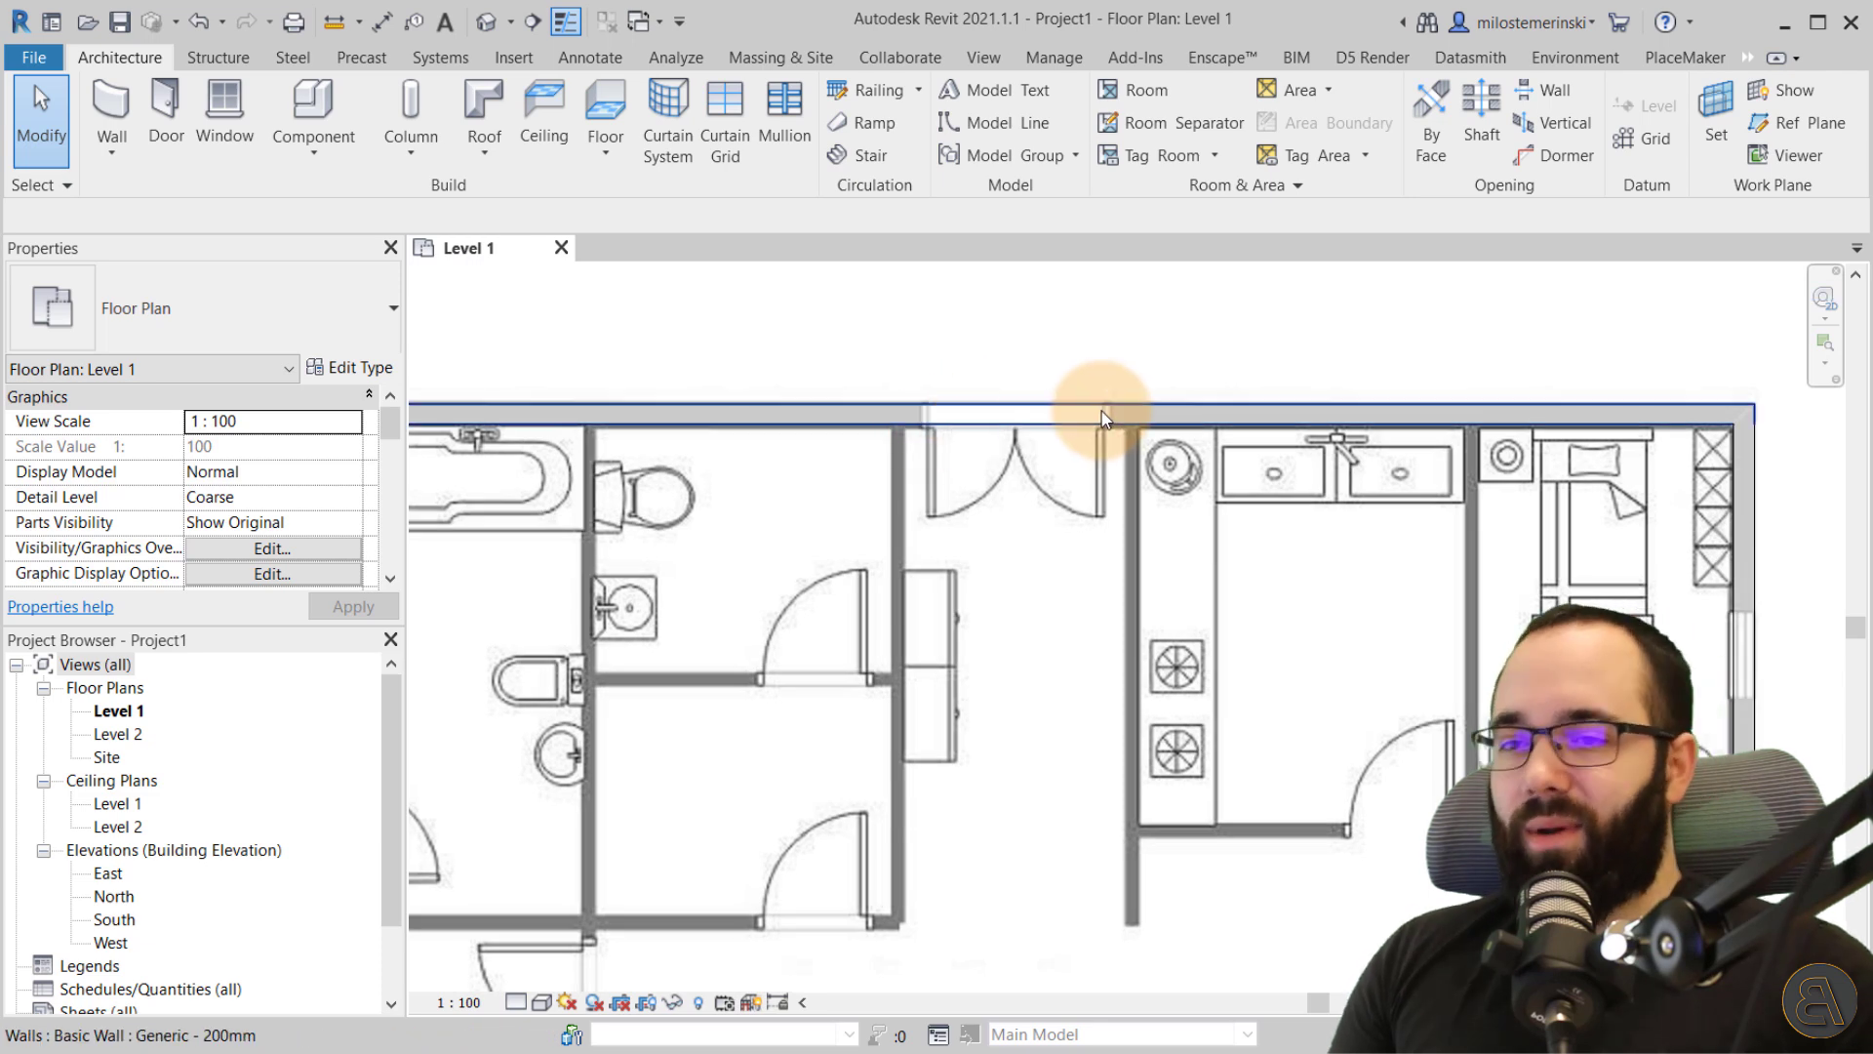
scroll(1296, 493, down, 3)
scroll(1150, 440, up, 6)
click(1096, 474)
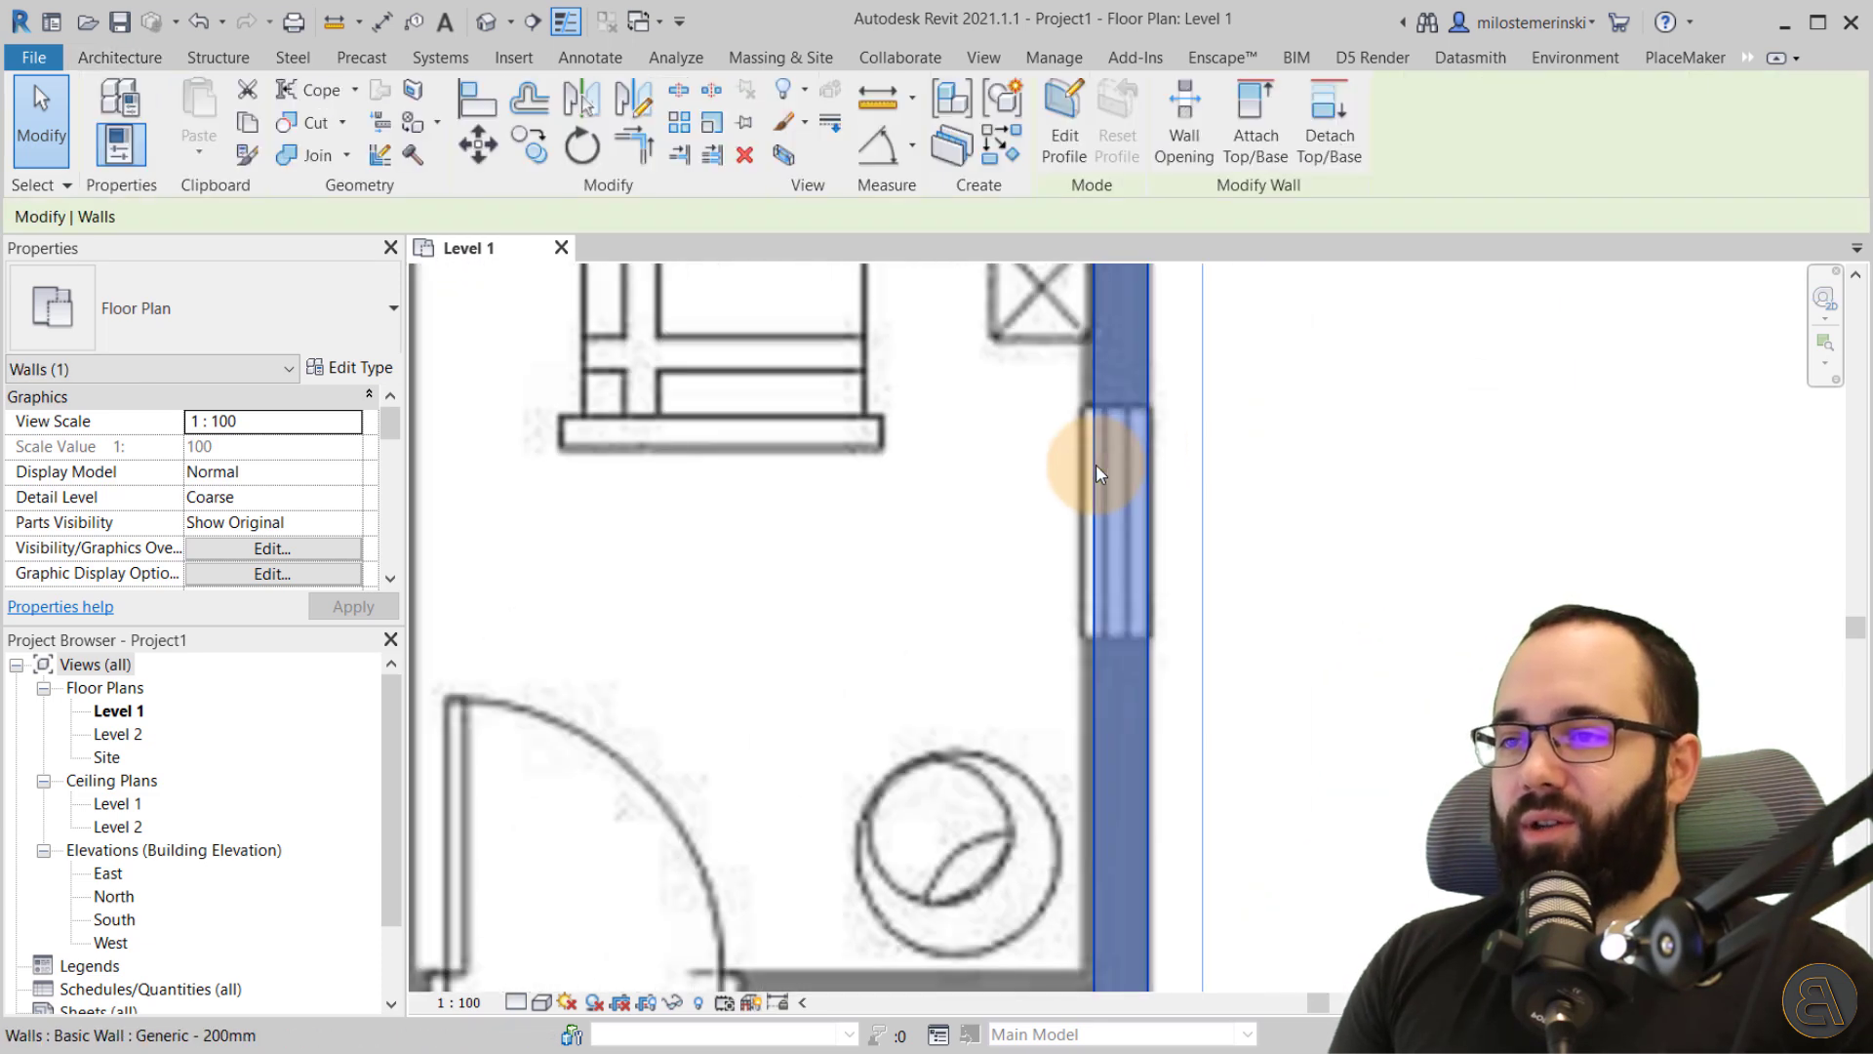
click(1233, 491)
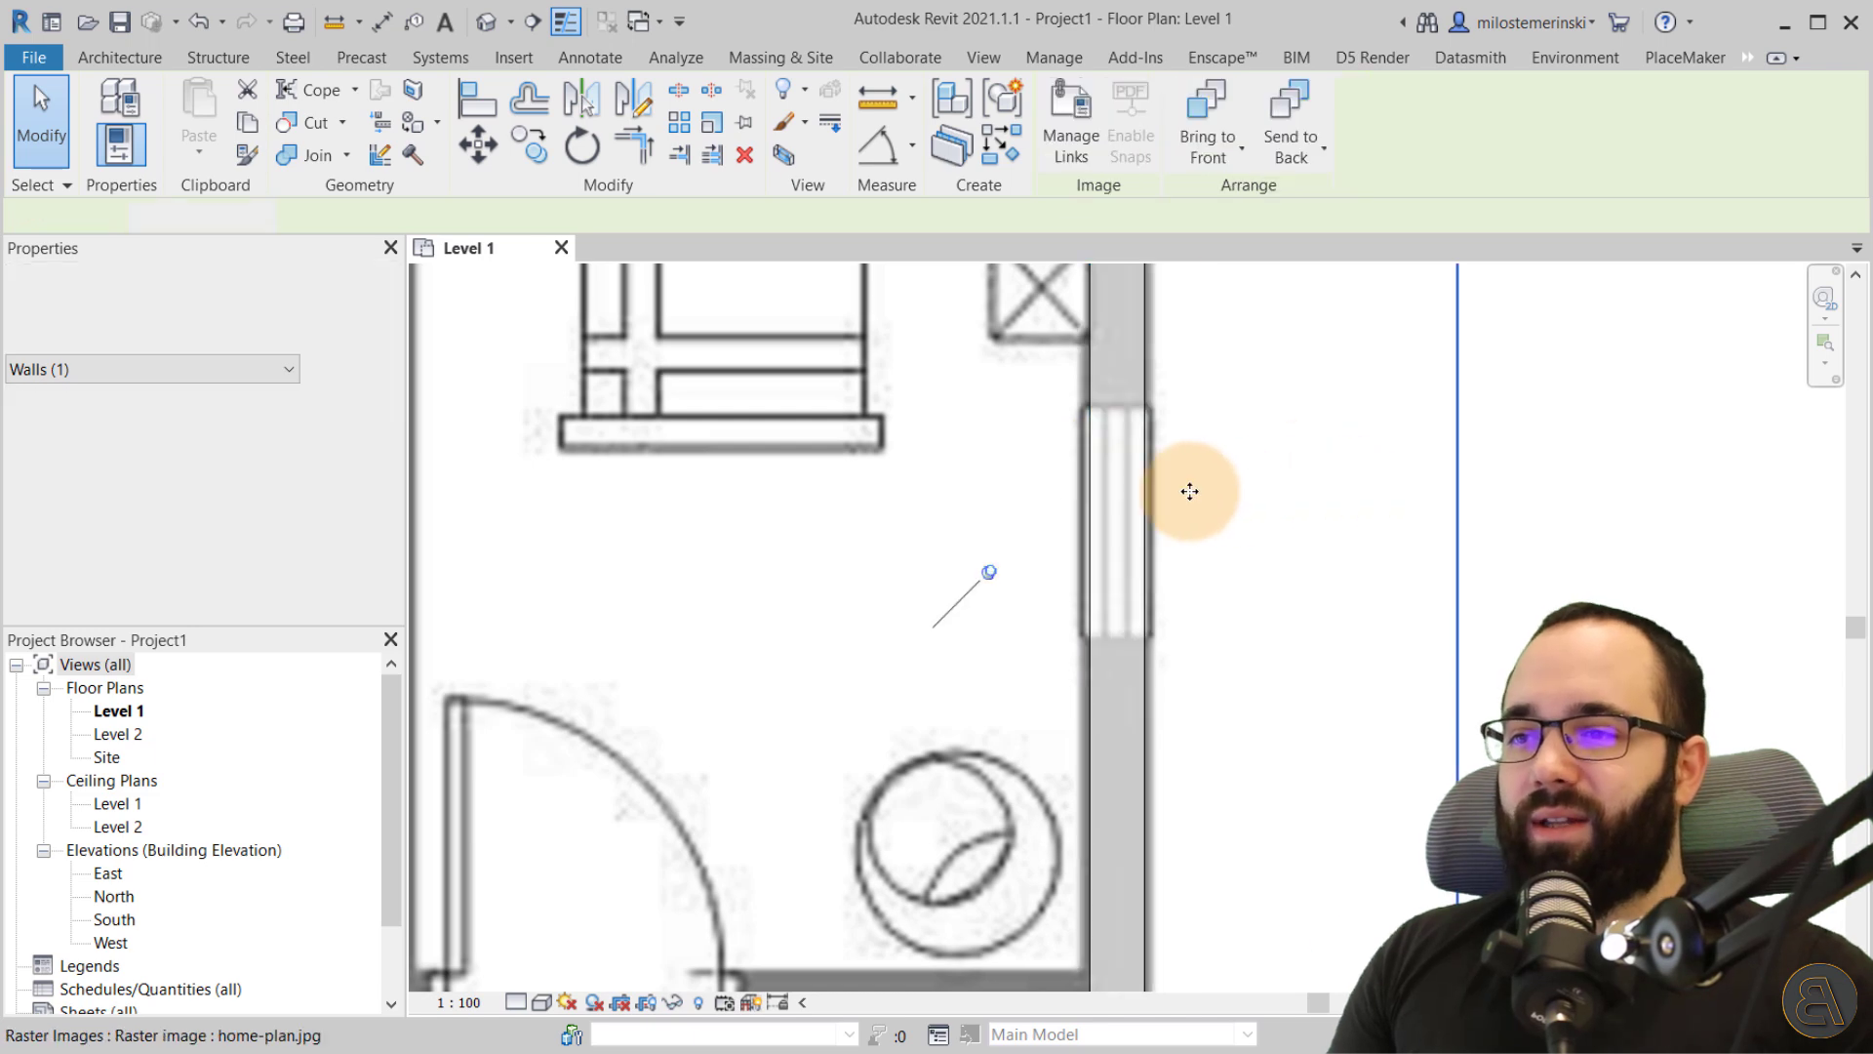
click(1540, 510)
- Inspect how the upper and right exterior walls line up with the whole floor plan image
scroll(1129, 507, down, 4)
middle_drag(1130, 473, 1046, 463)
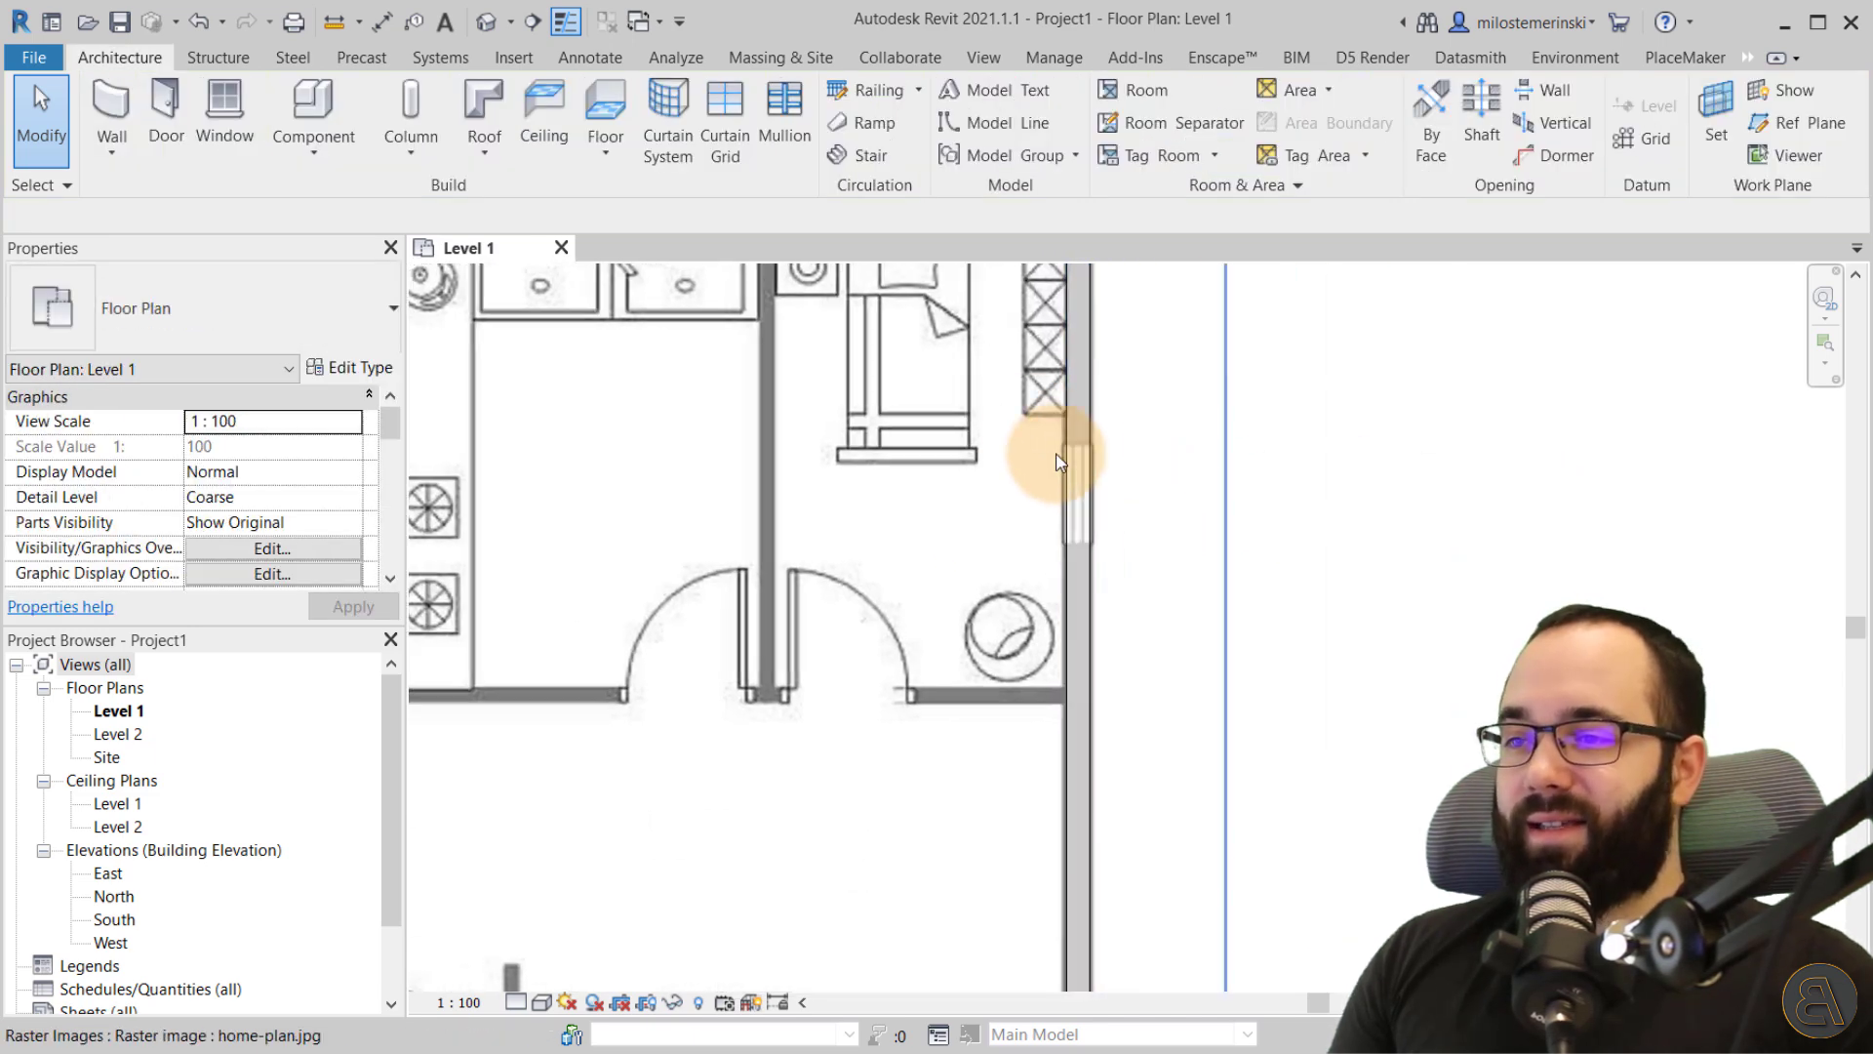
scroll(1171, 487, down, 5)
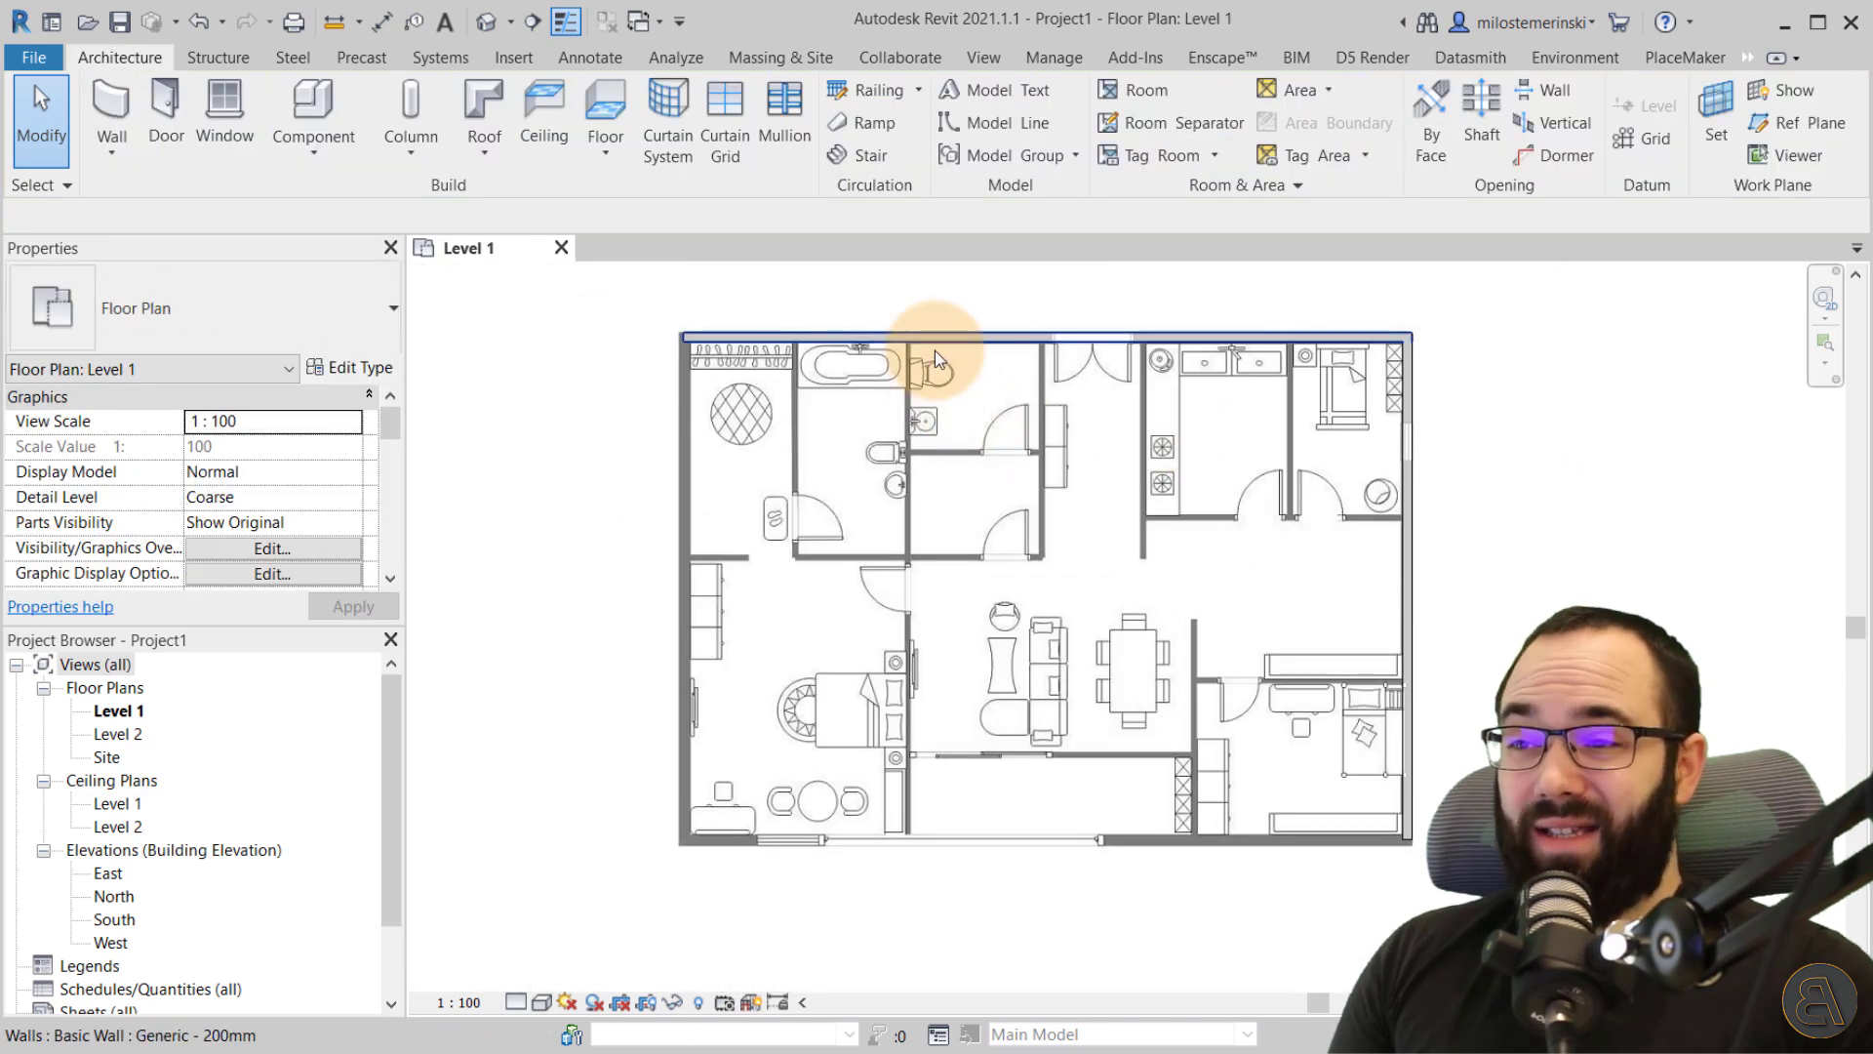
click(934, 349)
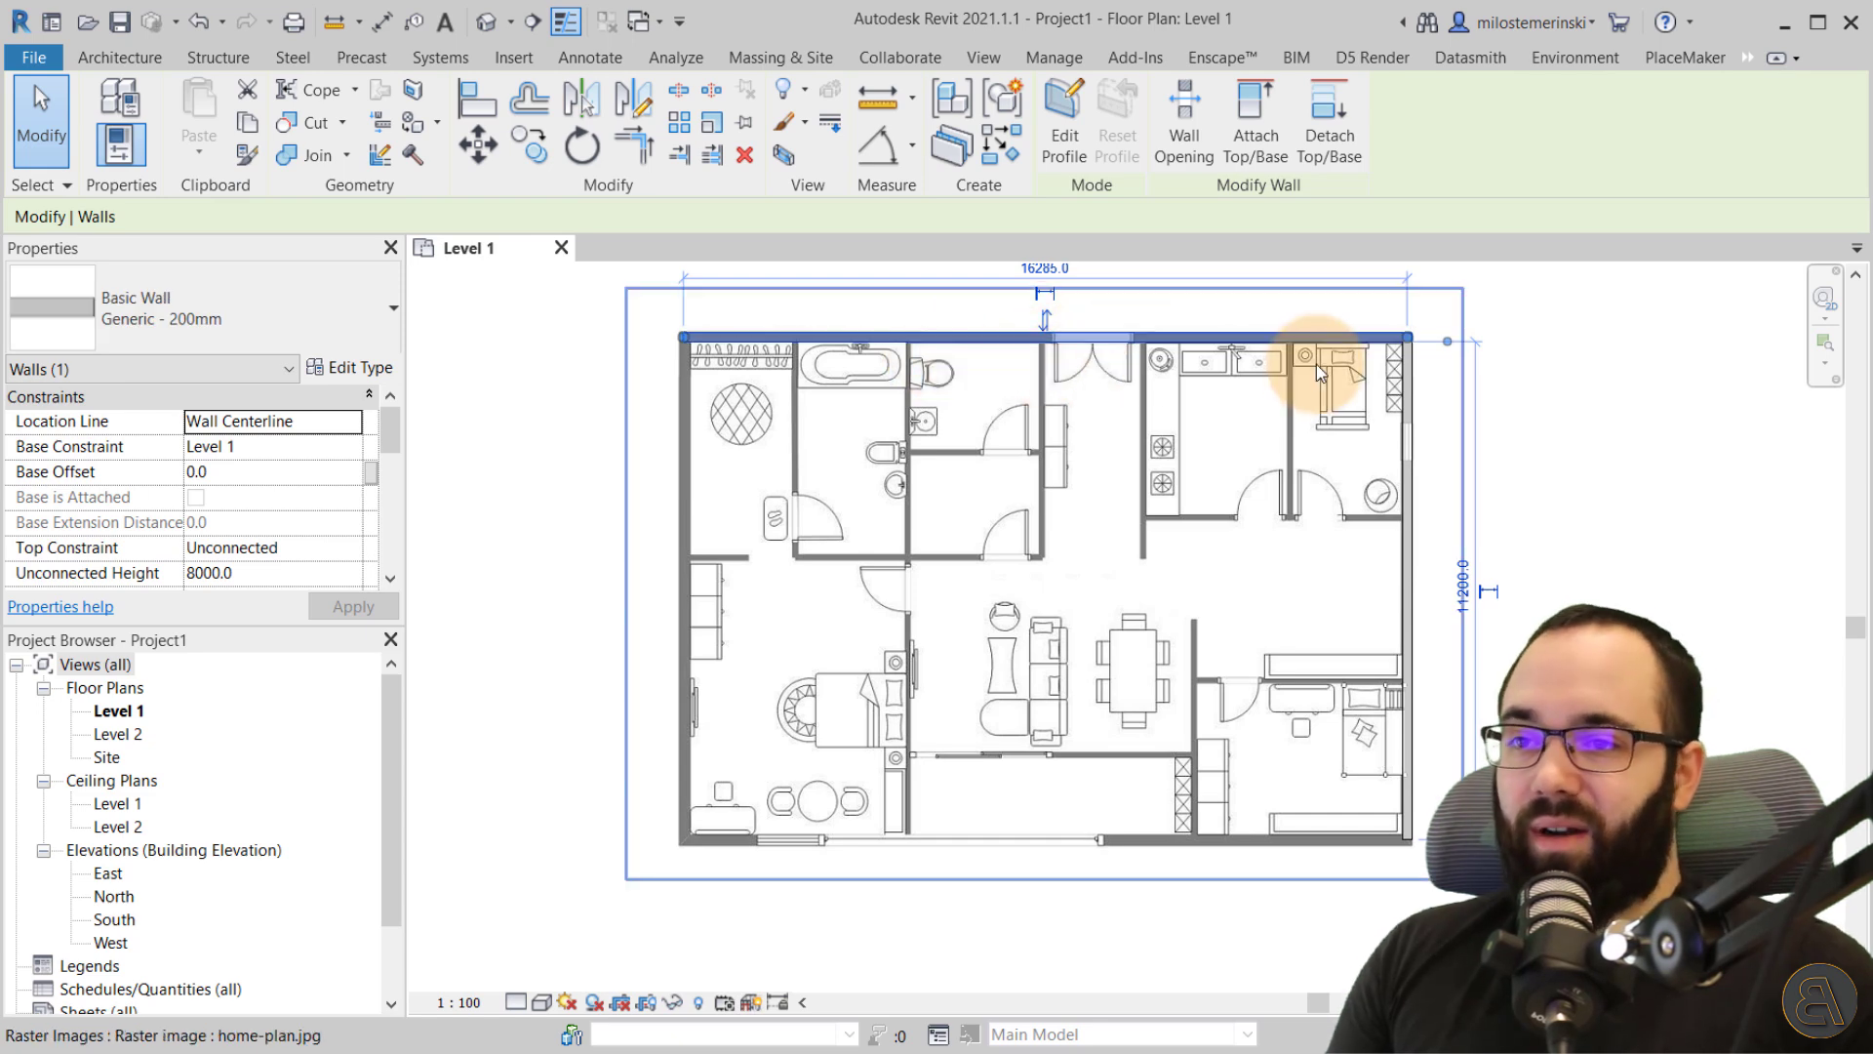
click(1498, 382)
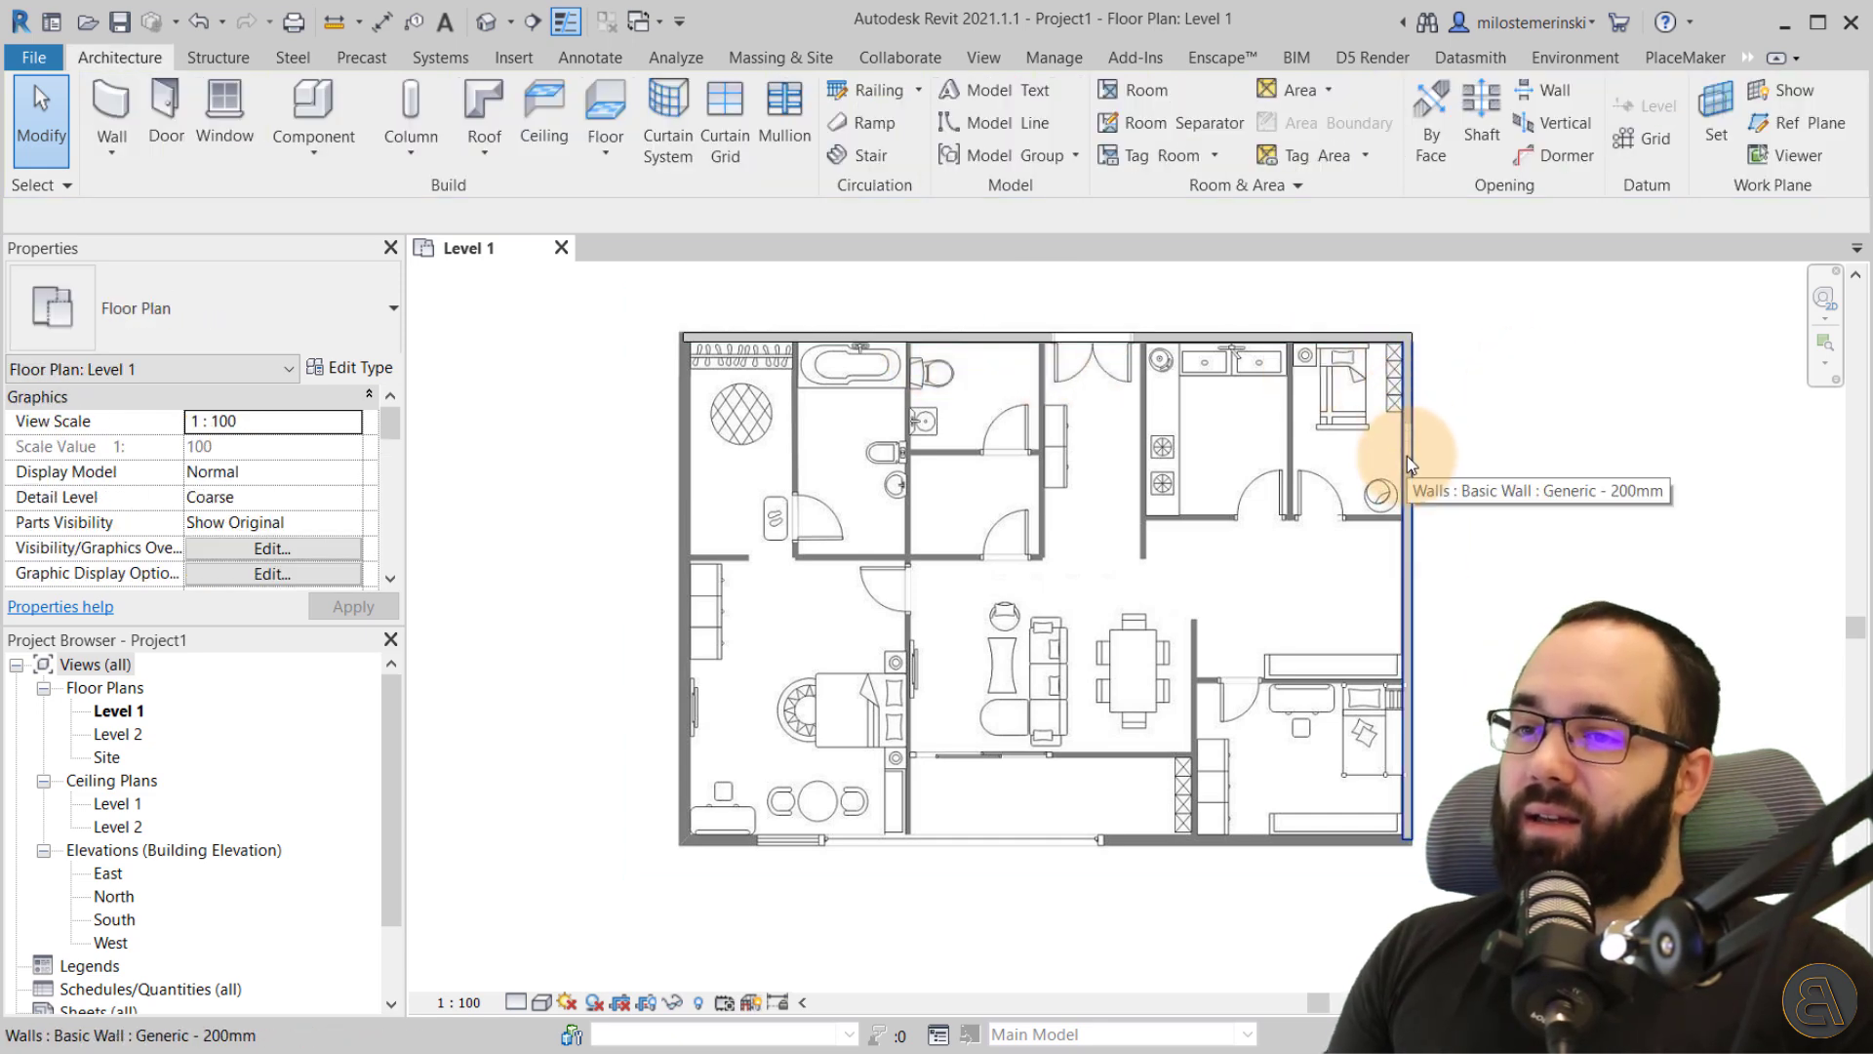
- Reset the wall category's graphic overrides in this view, returning the surface transparency to 0
click(829, 340)
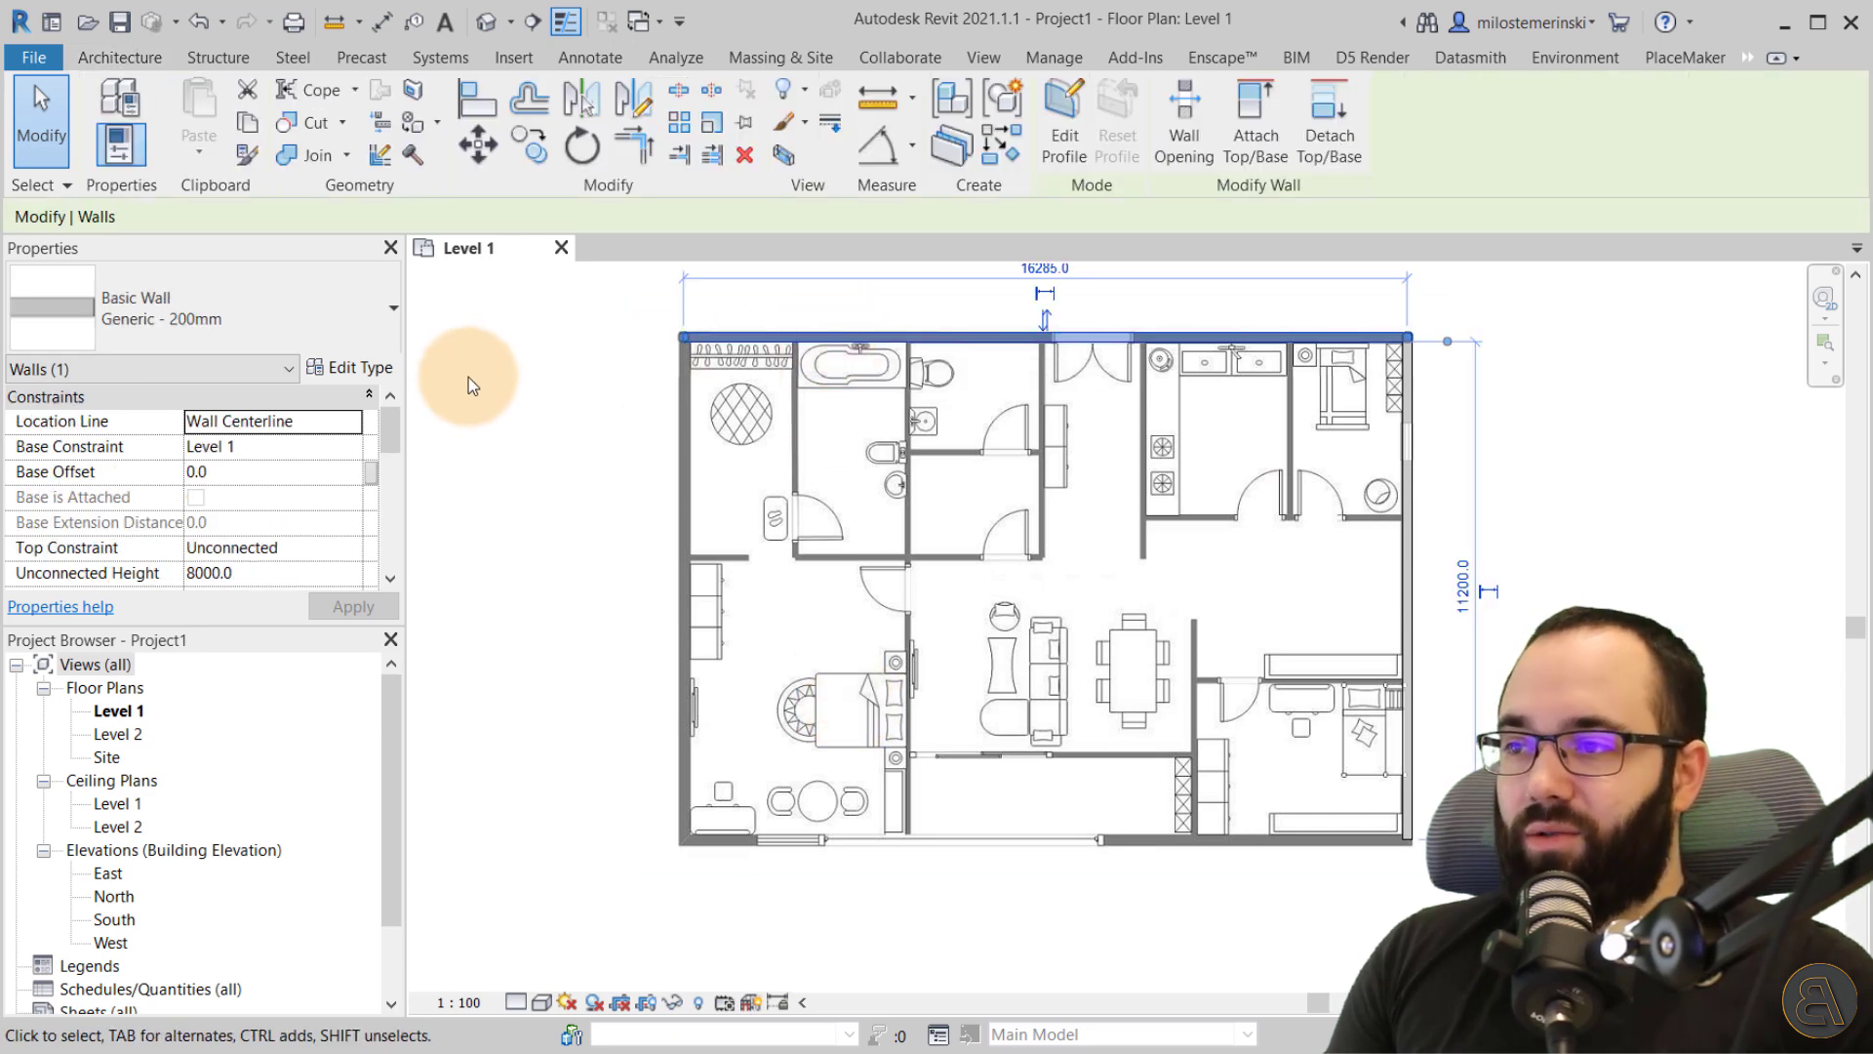
right_click(468, 377)
mouse_move(616, 578)
click(829, 595)
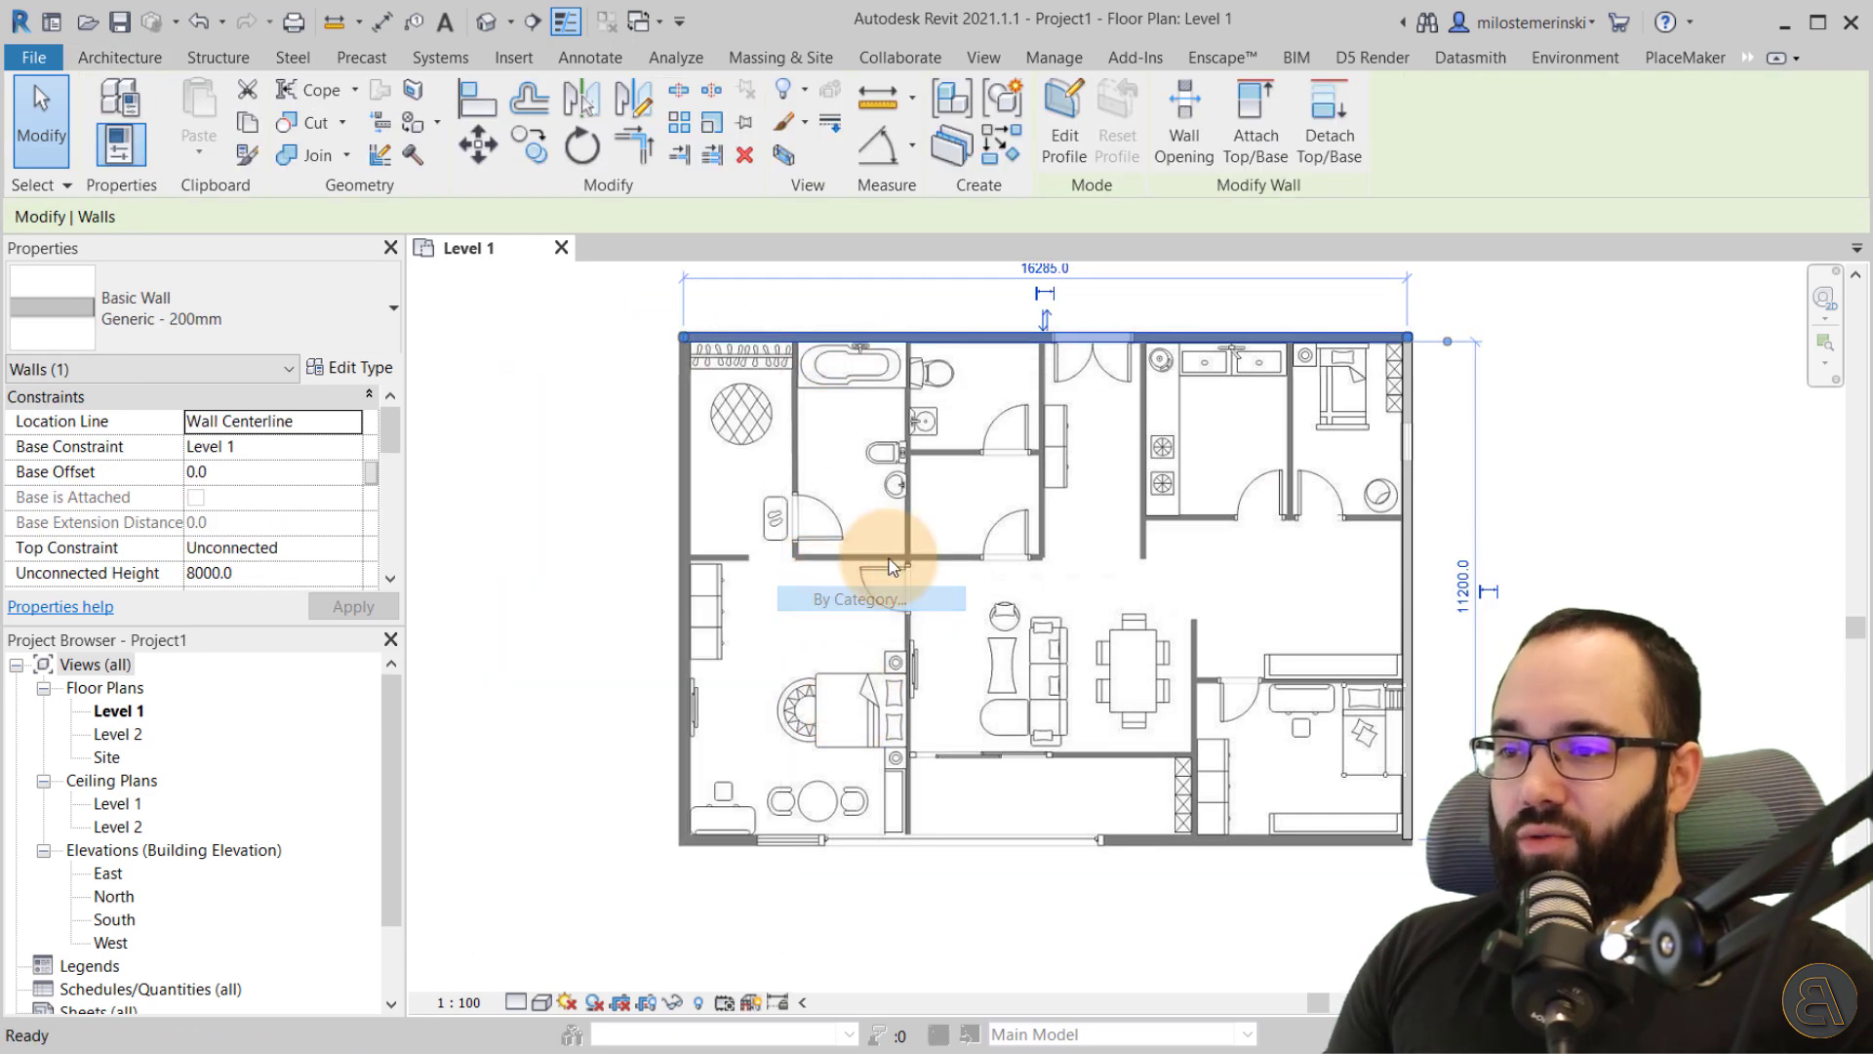
drag(950, 503, 863, 514)
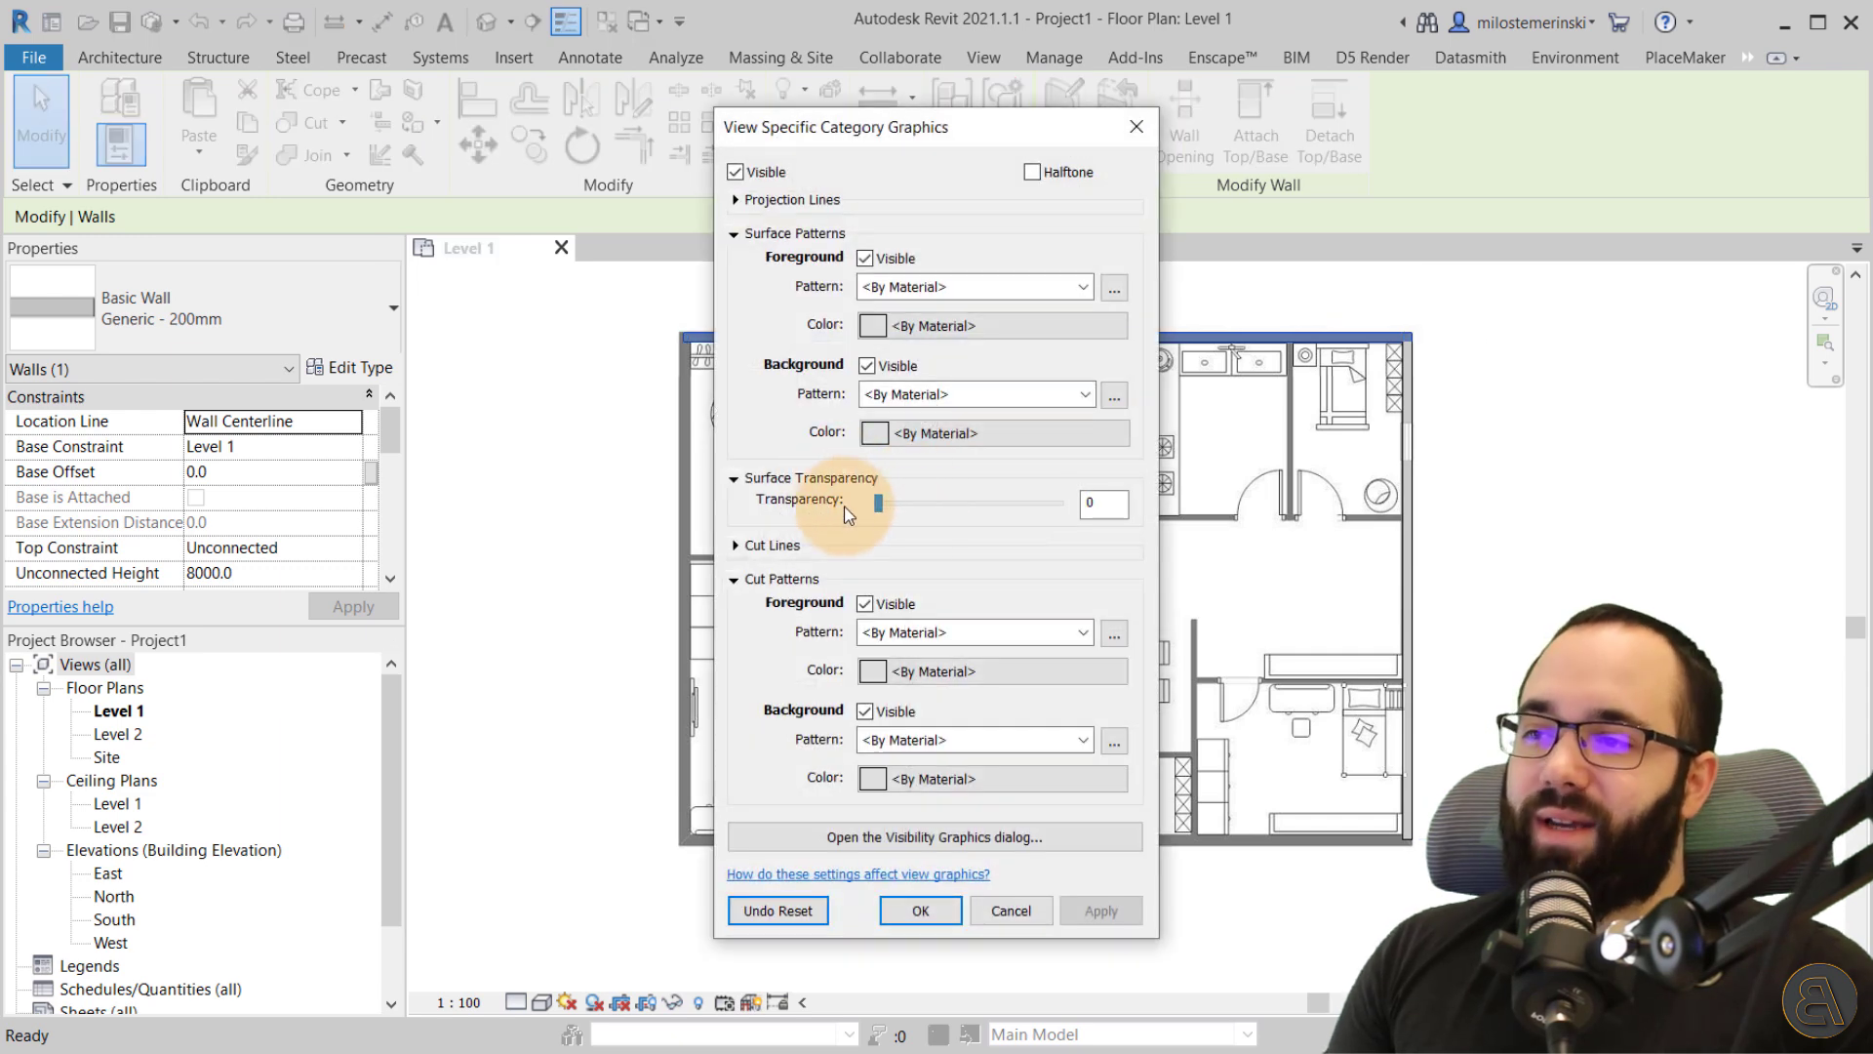
click(920, 911)
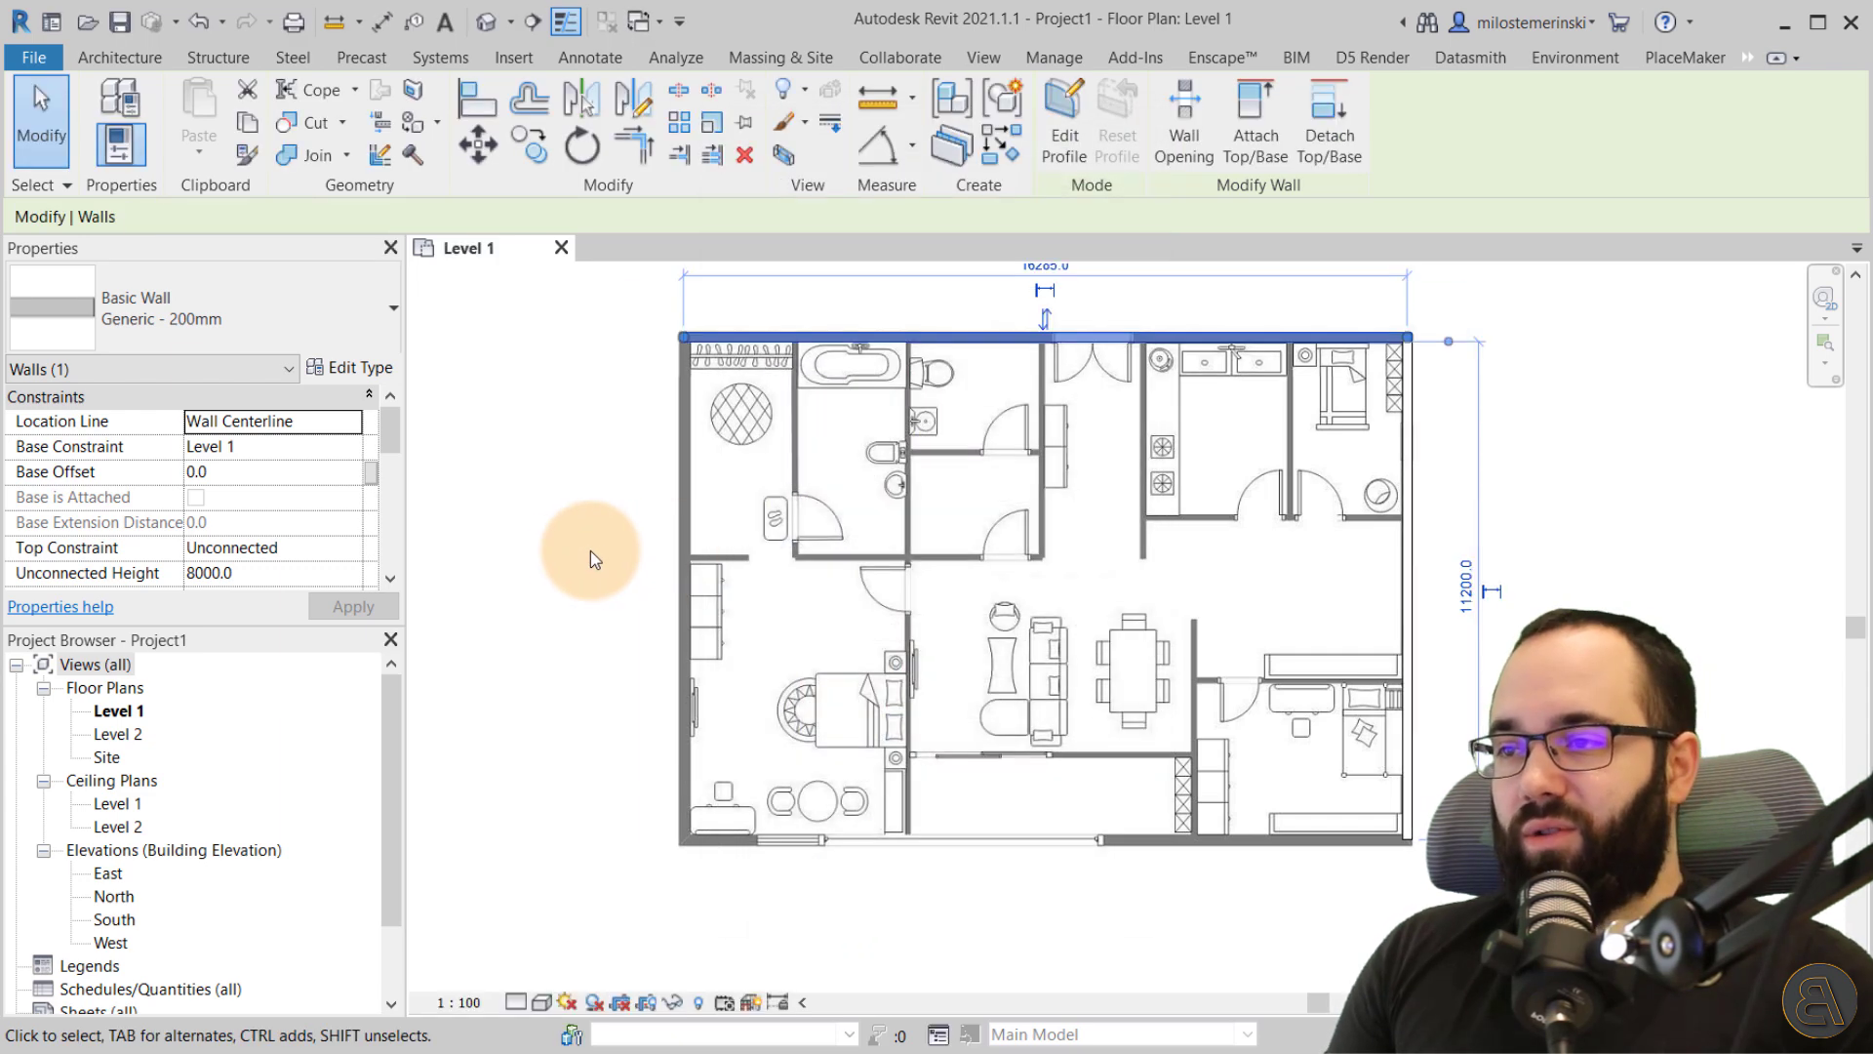
- Delete the upper and right exterior walls traced over the floor plan image
click(591, 551)
click(1302, 338)
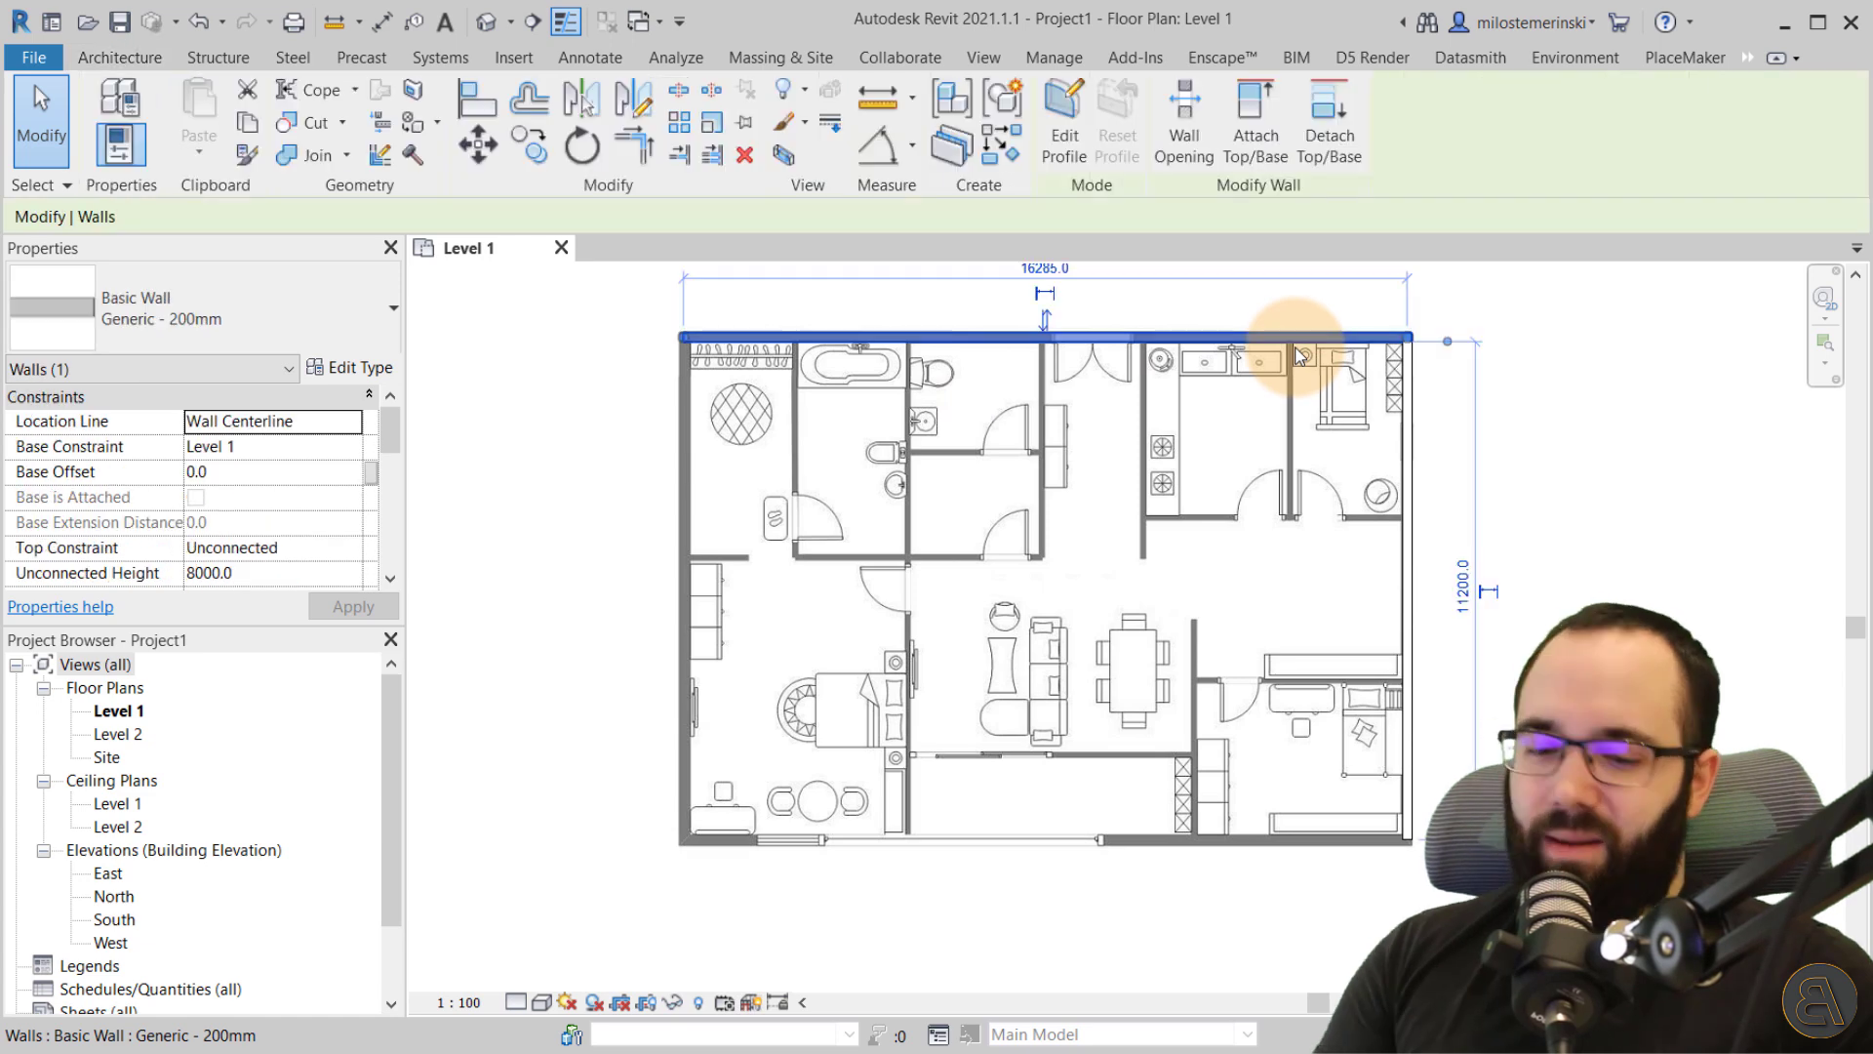
key(Delete)
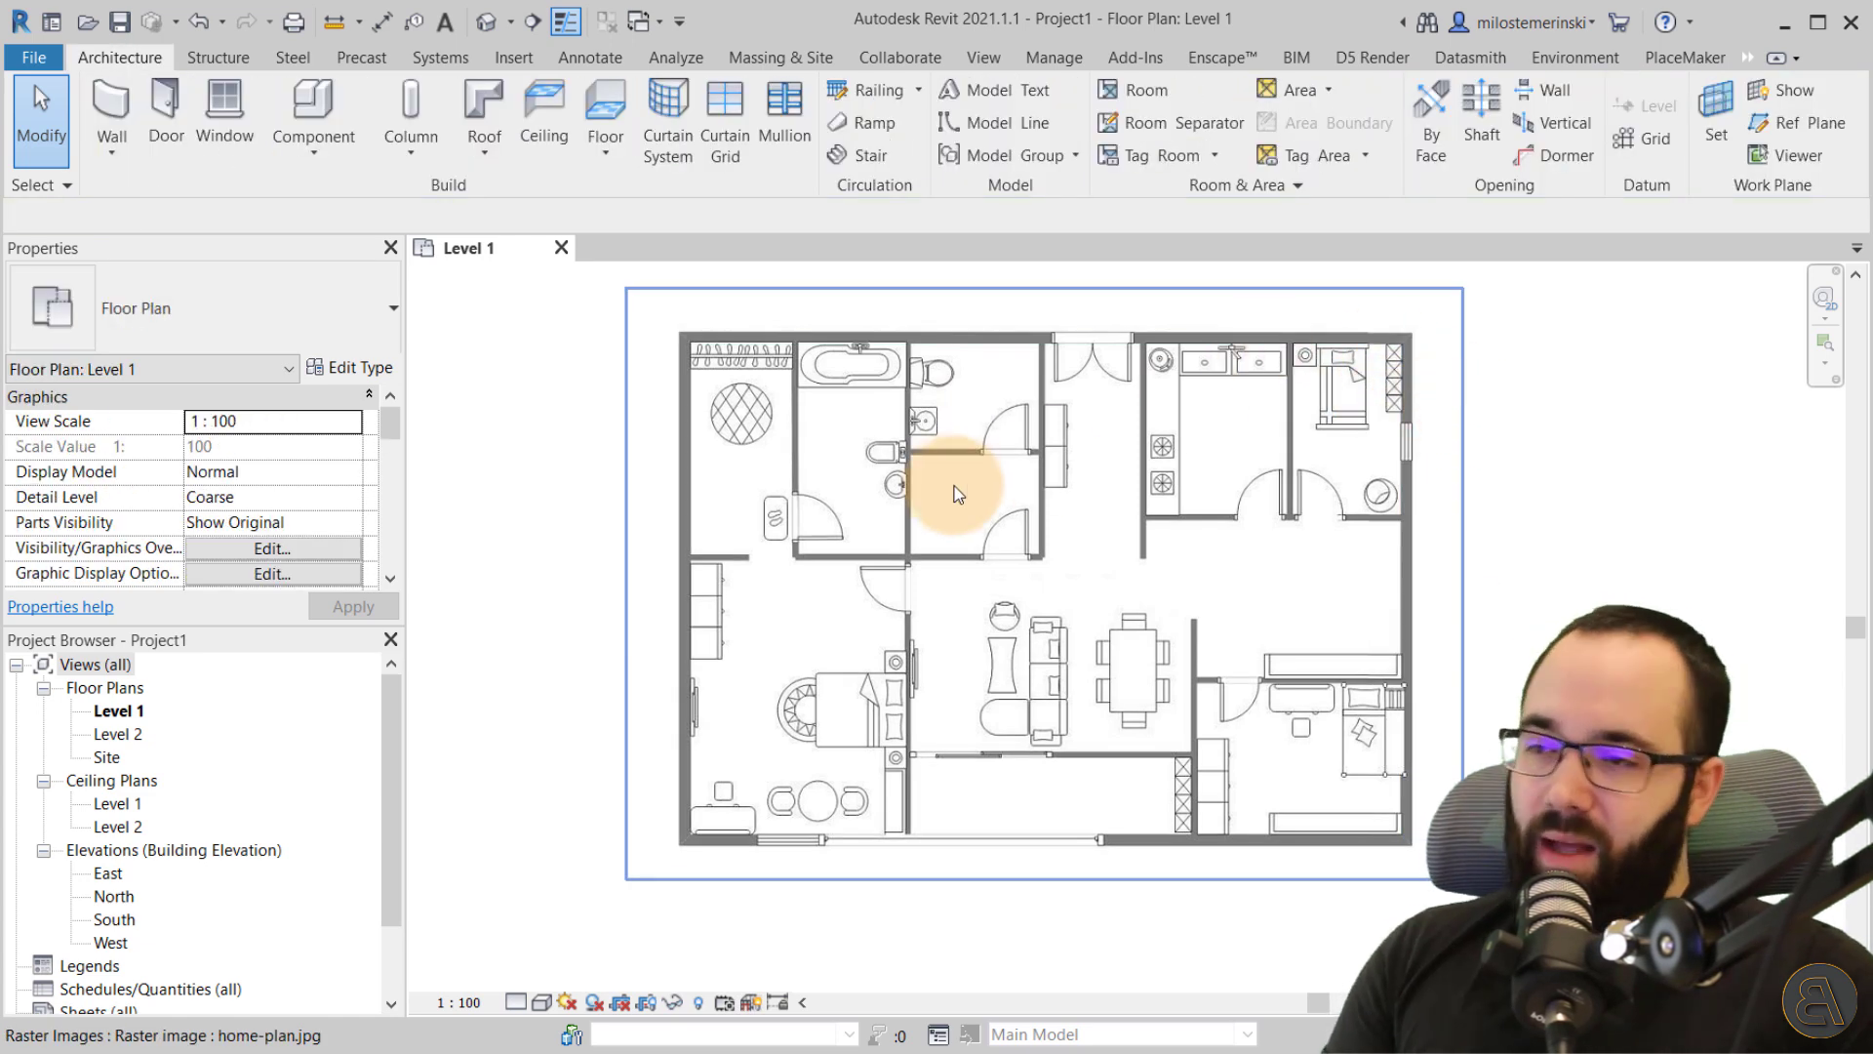
middle_drag(1058, 532, 992, 544)
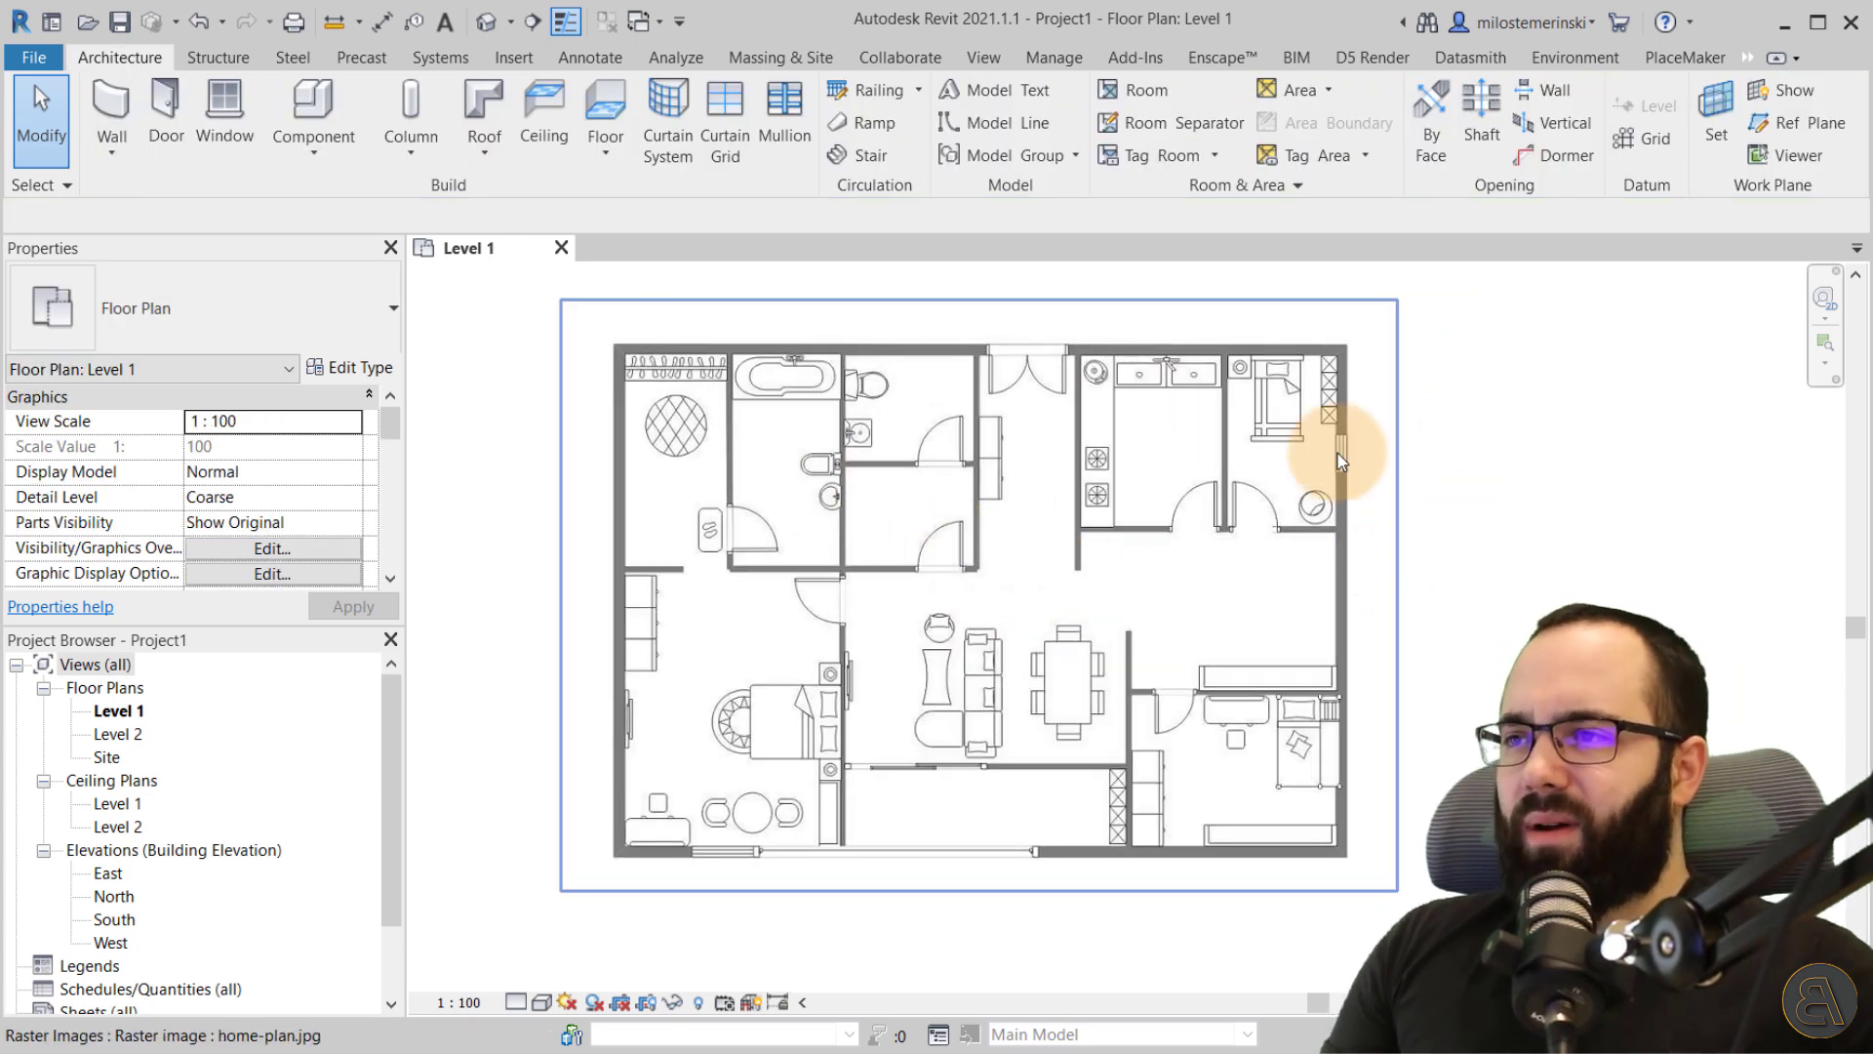
- Import the home-plan.jpg image and place it below the linked floor plan image
click(514, 58)
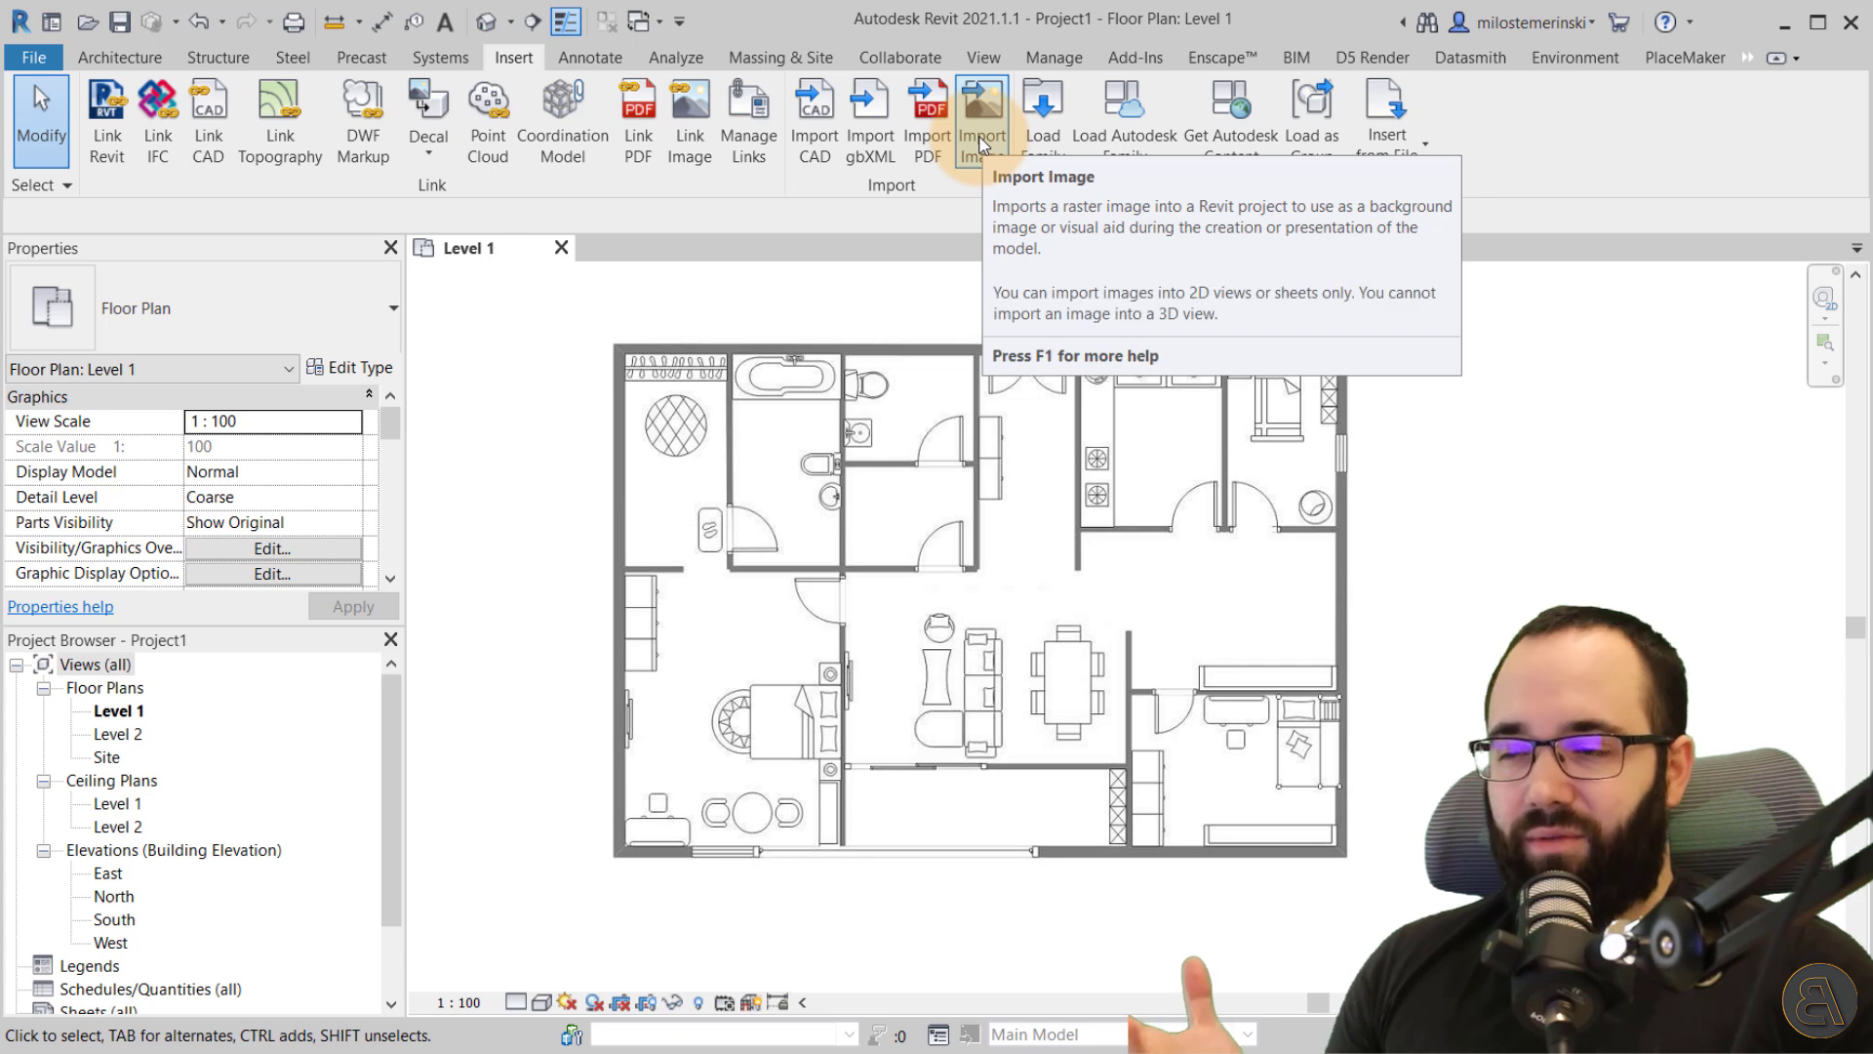
scroll(854, 277, down, 1)
middle_drag(992, 434, 1030, 300)
scroll(1050, 435, down, 4)
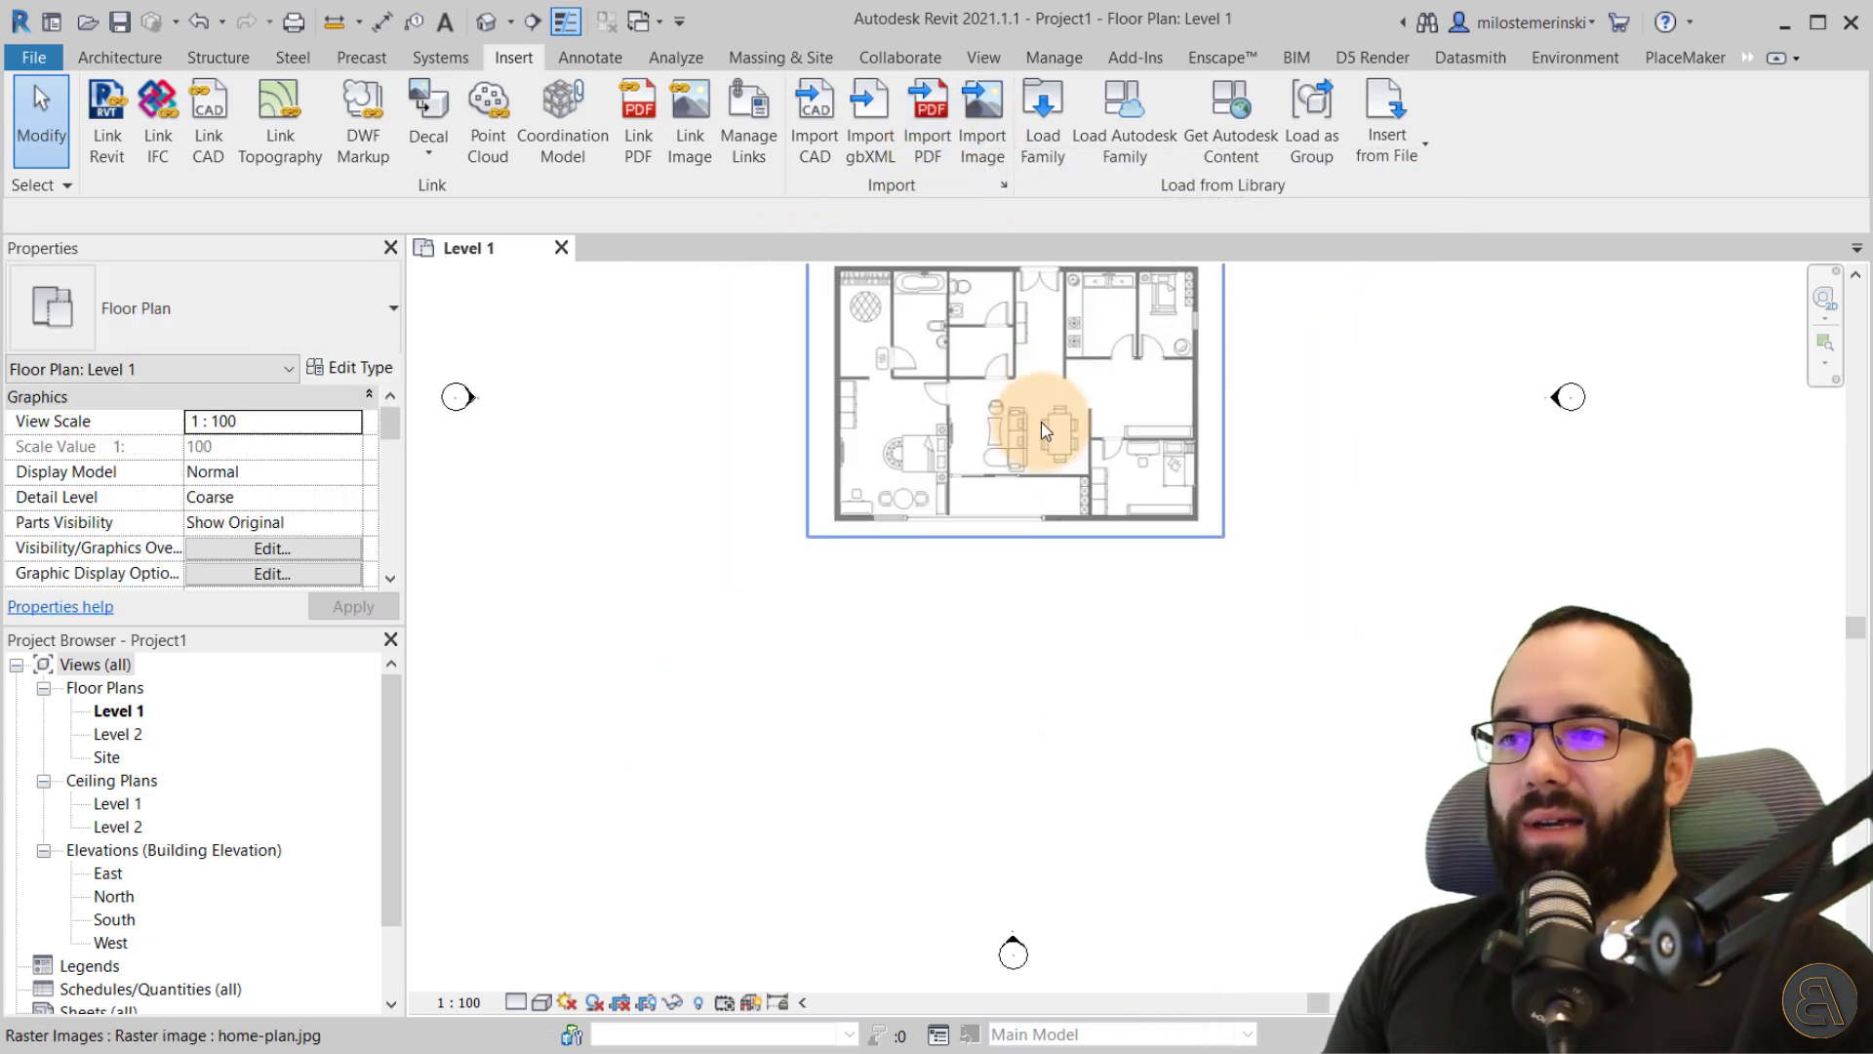
click(983, 147)
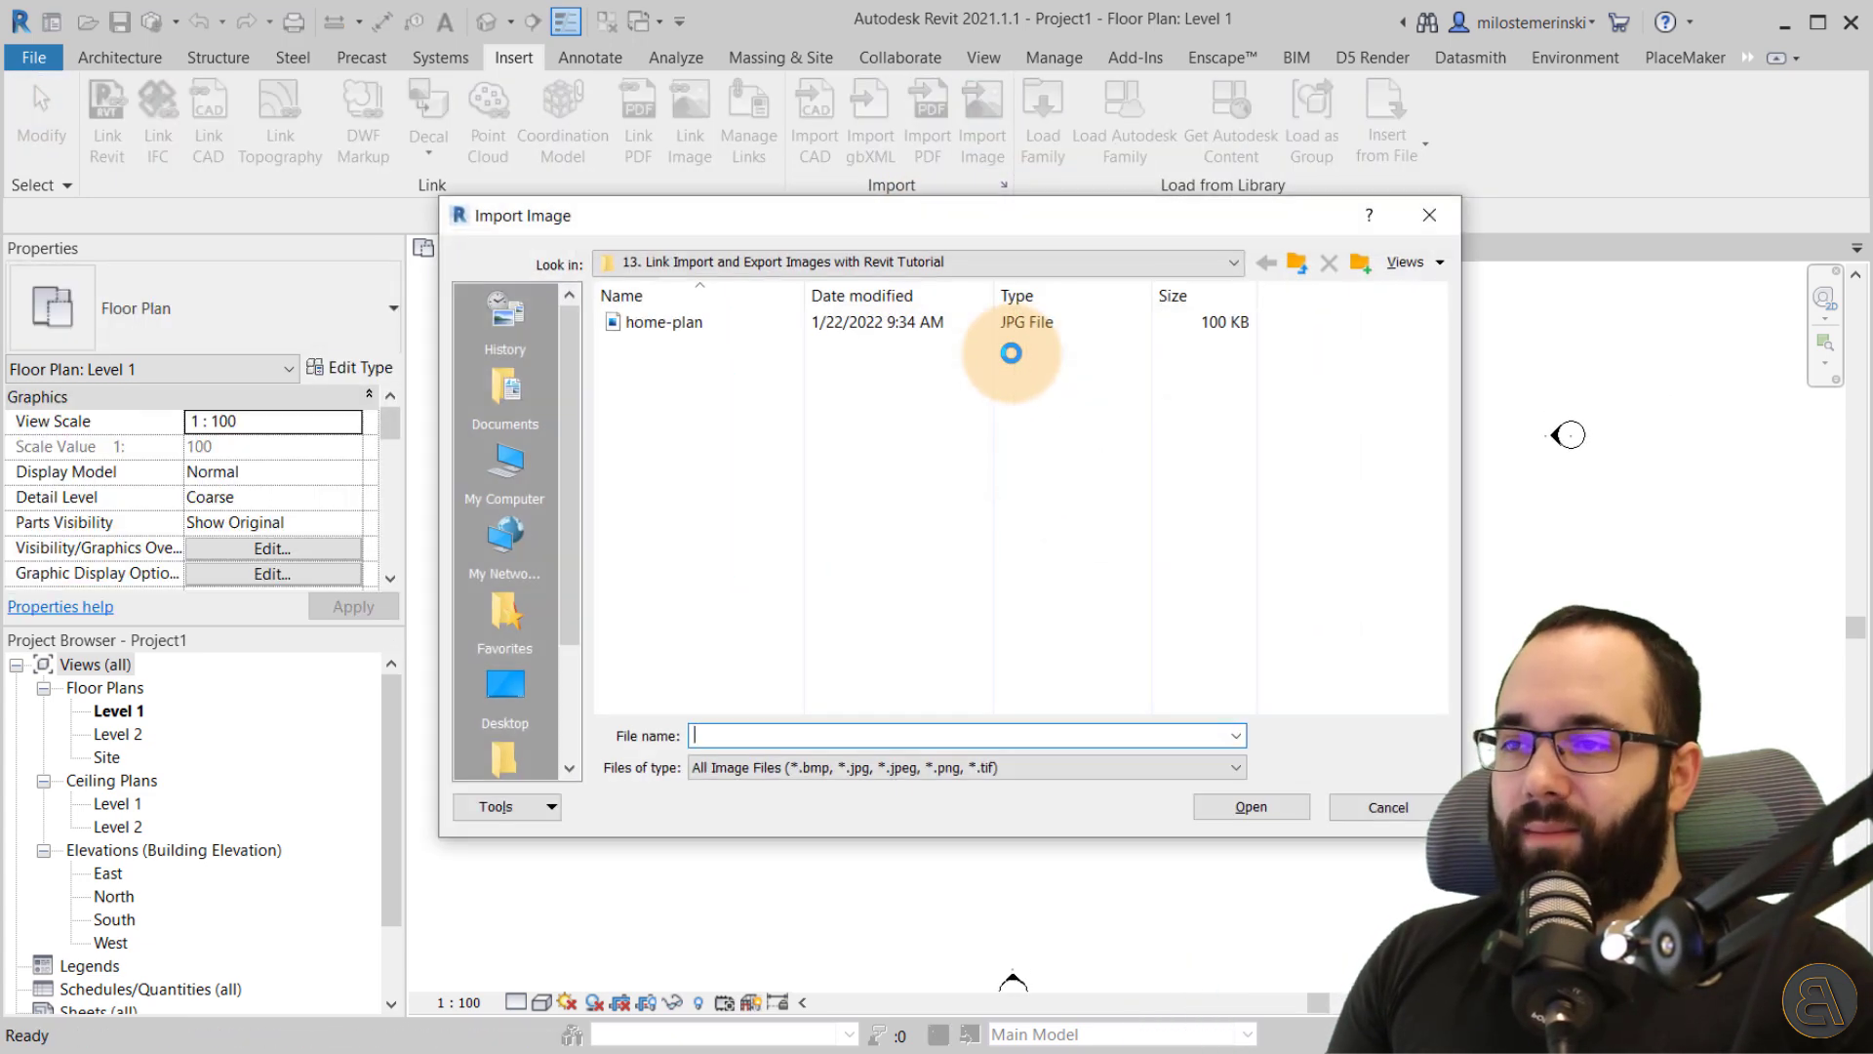
click(693, 334)
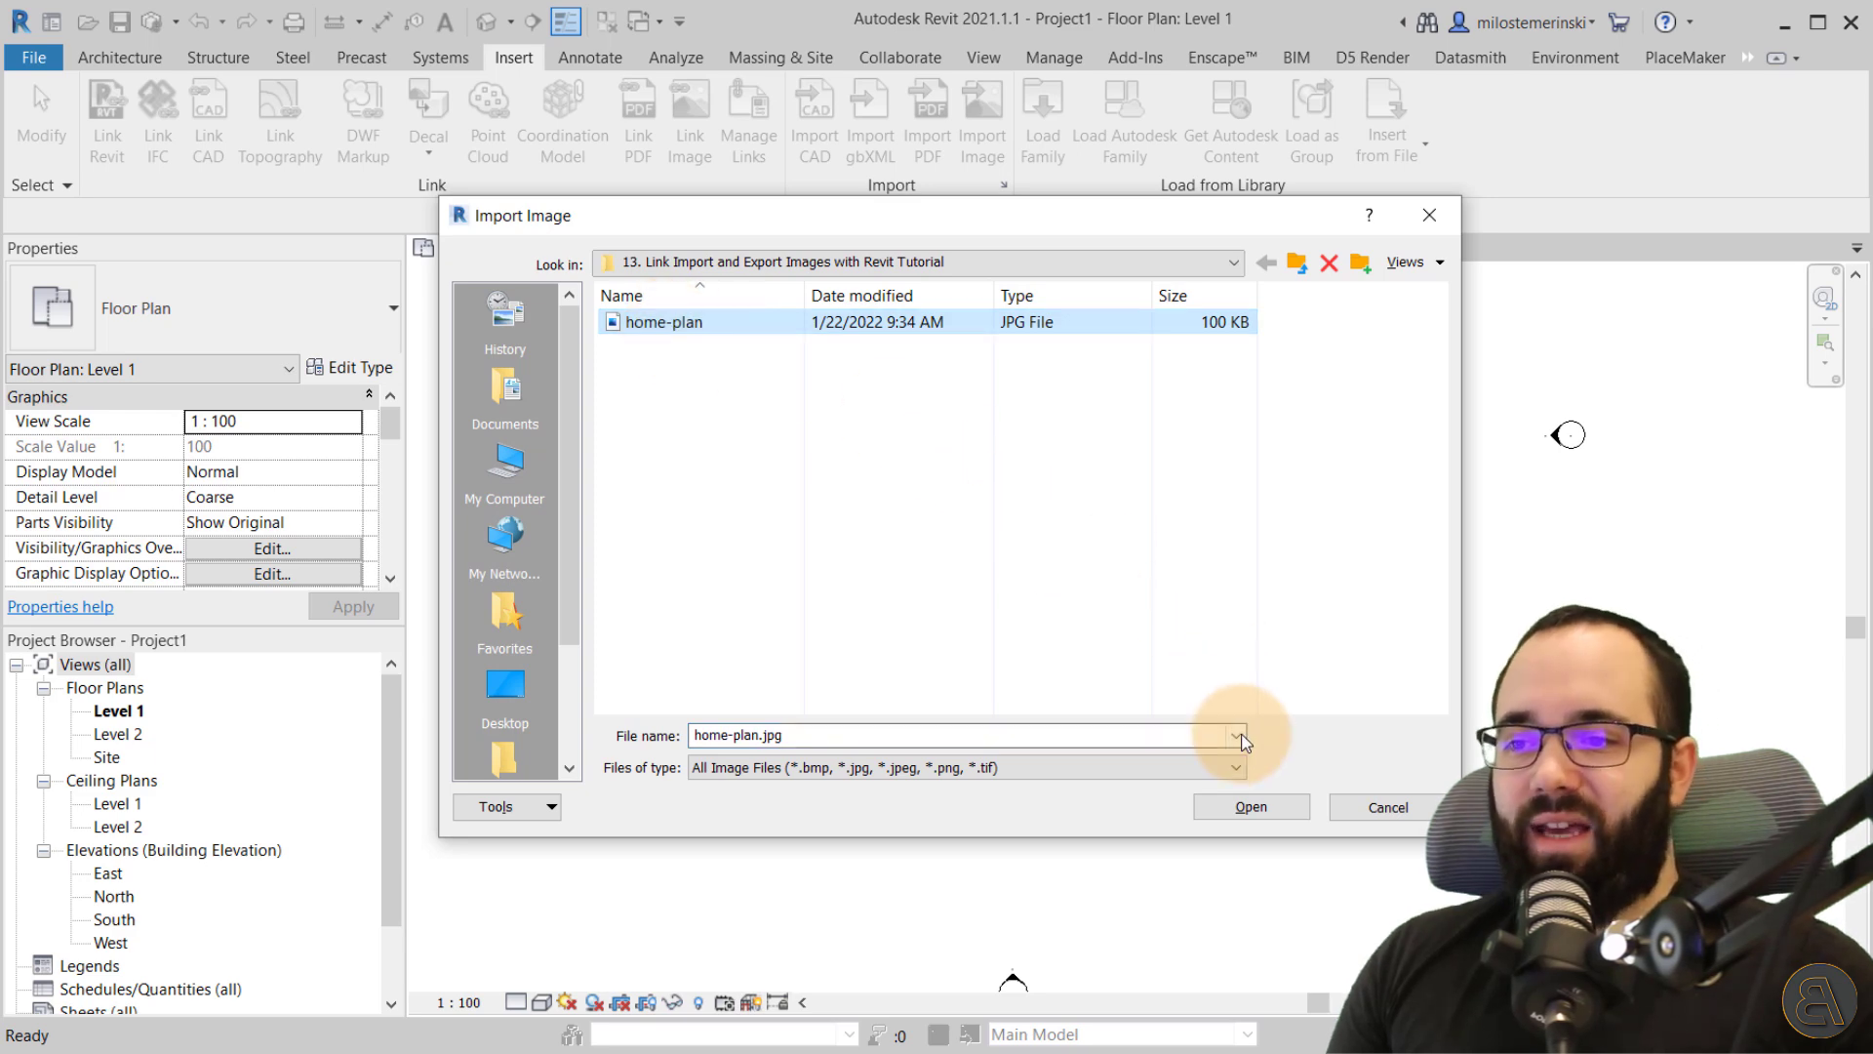
click(1244, 805)
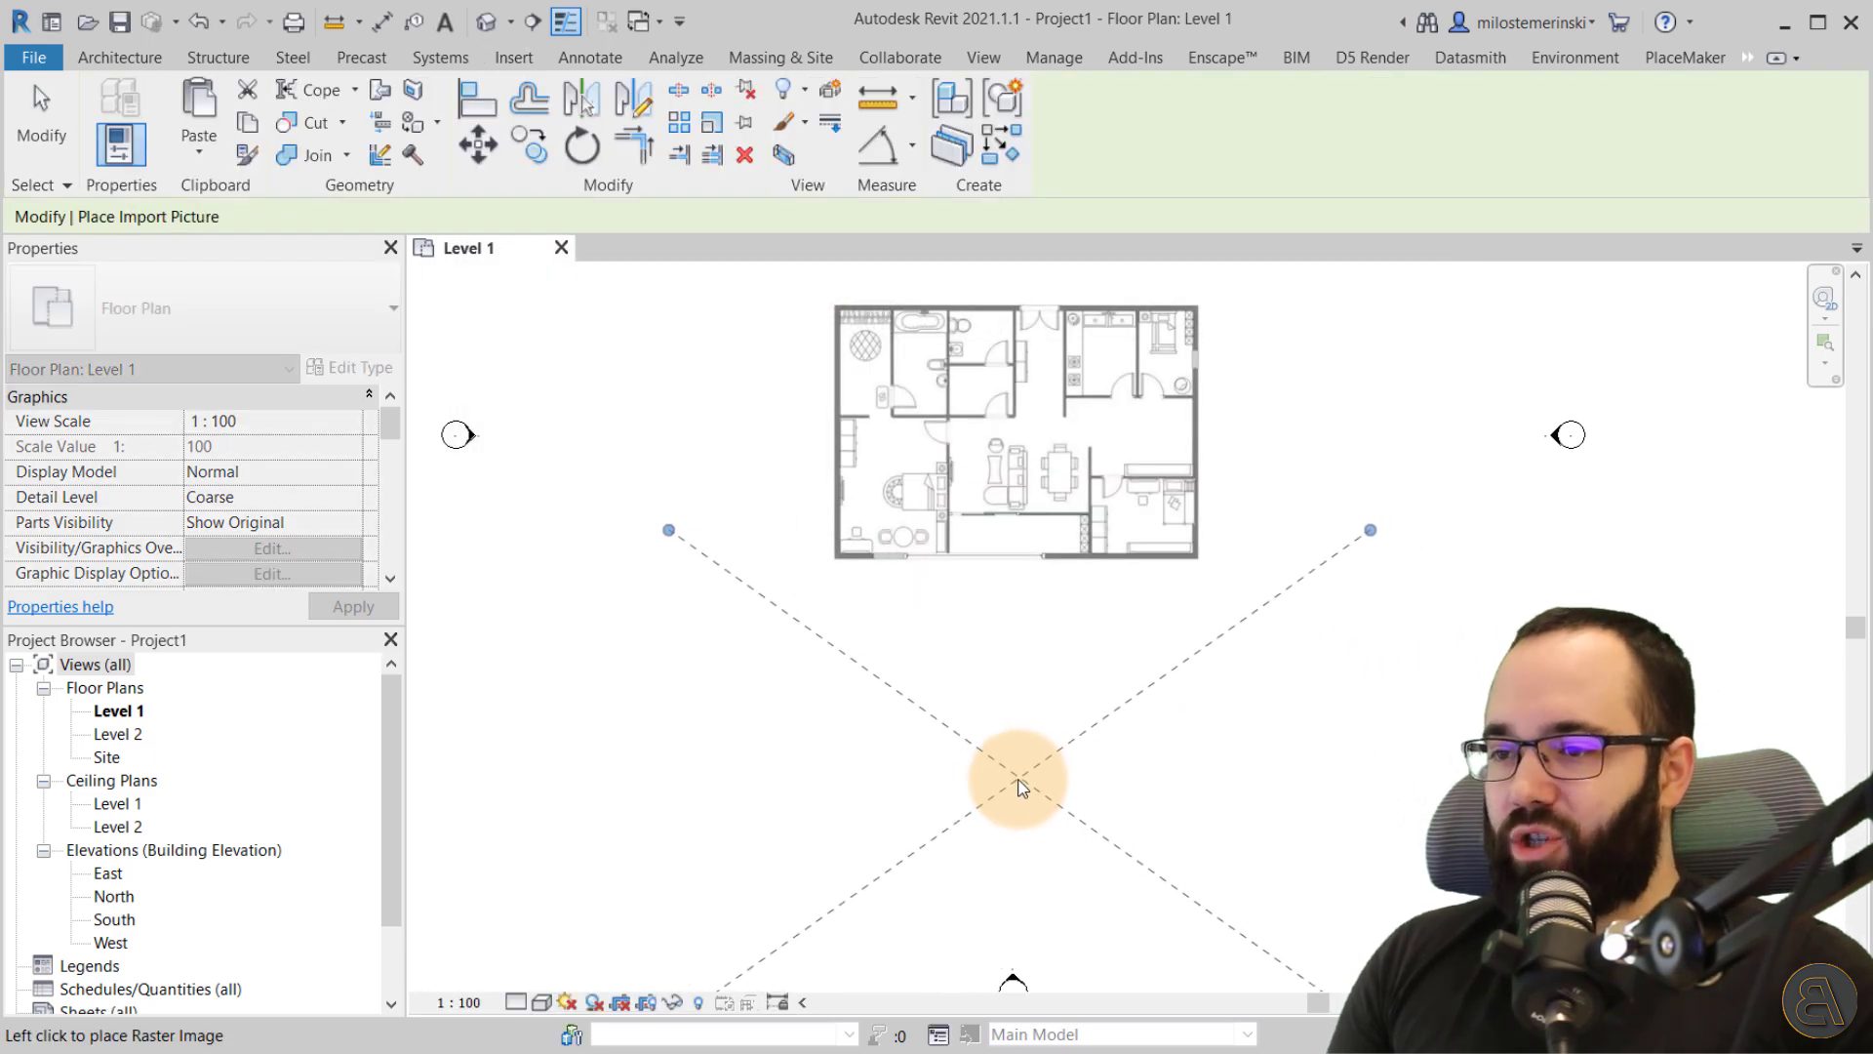
click(1012, 781)
- Scale the imported image down to about 18239 mm wide and move it beneath the linked plan
scroll(1062, 560, down, 3)
drag(800, 544, 1010, 691)
drag(1112, 731, 1054, 673)
scroll(1023, 727, up, 2)
click(1449, 732)
click(1028, 693)
drag(1265, 510, 1291, 492)
drag(1194, 603, 1153, 625)
- Nudge the imported image into line under the linked plan and pin it in place
key(Right)
key(Right)
key(Right)
key(Right)
key(Up)
key(Up)
key(Up)
key(Left)
click(782, 118)
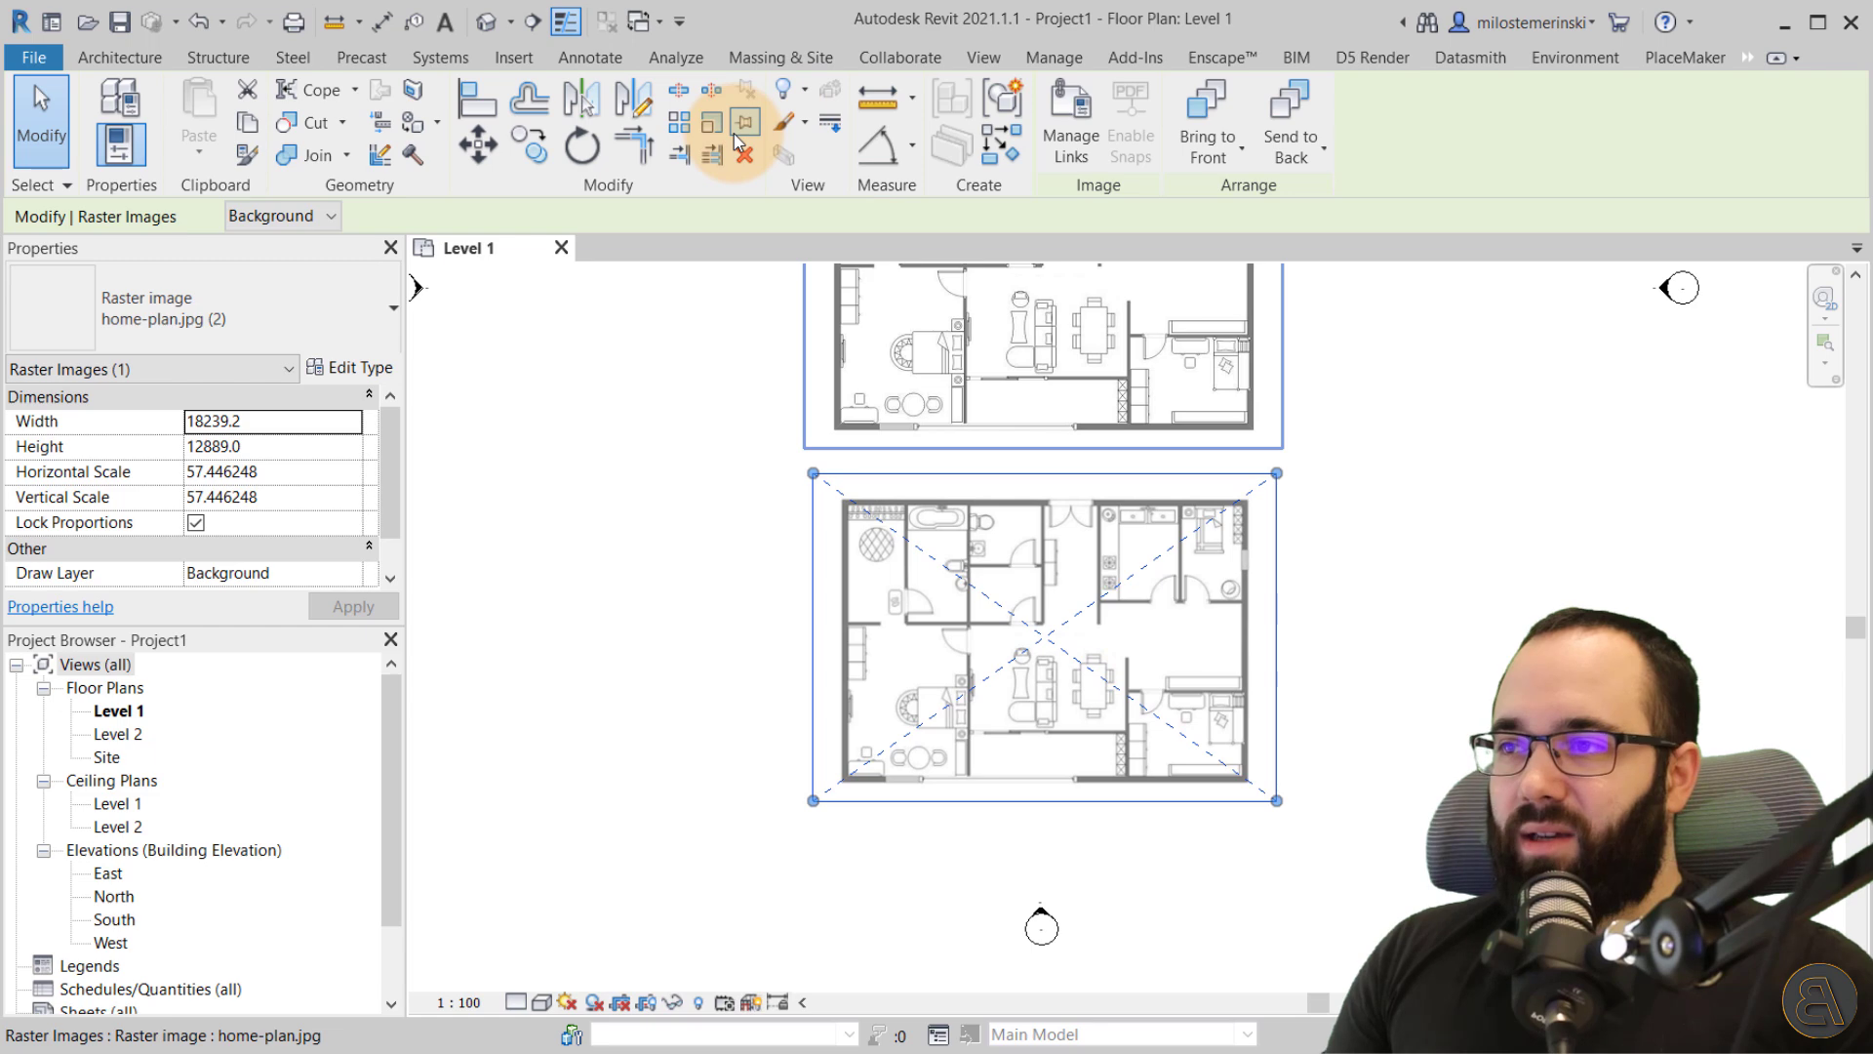
click(747, 536)
- Examine the reference types of the linked and imported plan images in Manage Links
scroll(1137, 574, down, 2)
middle_drag(1044, 665, 1040, 728)
scroll(1038, 507, up, 2)
click(1175, 555)
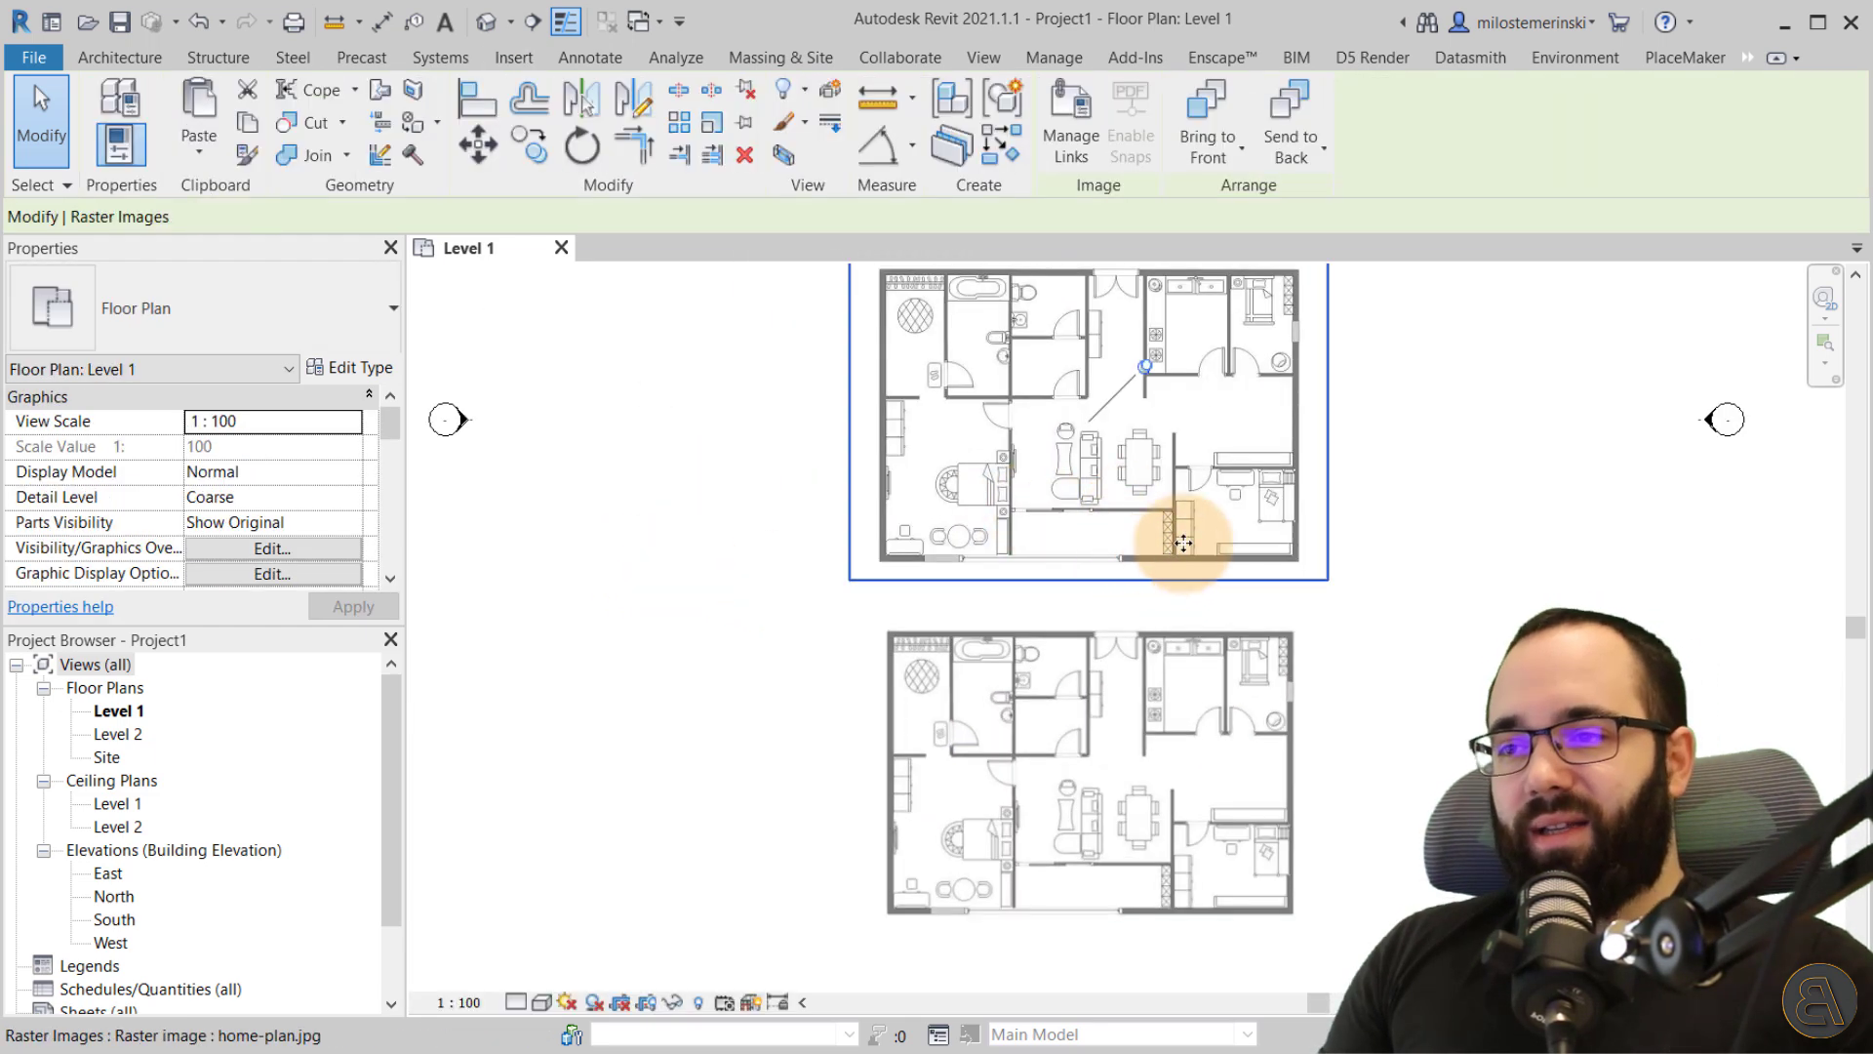
click(1124, 740)
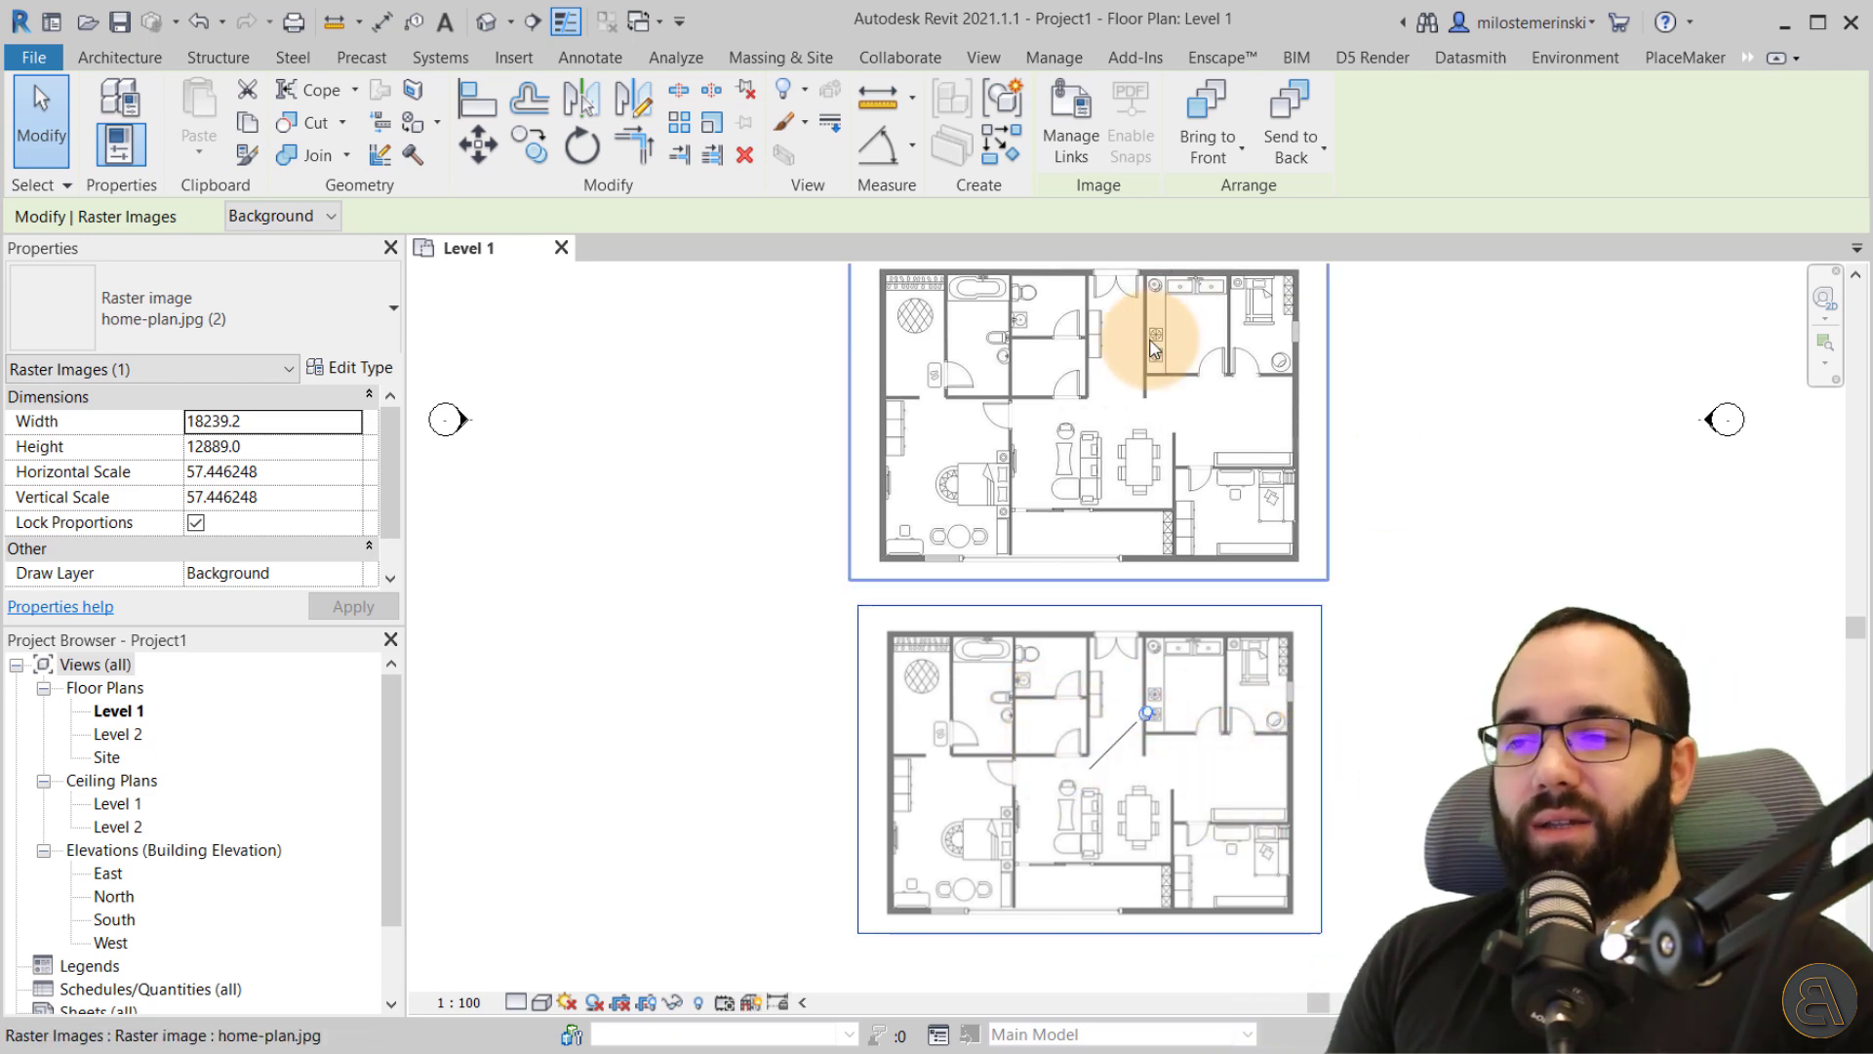
click(1079, 156)
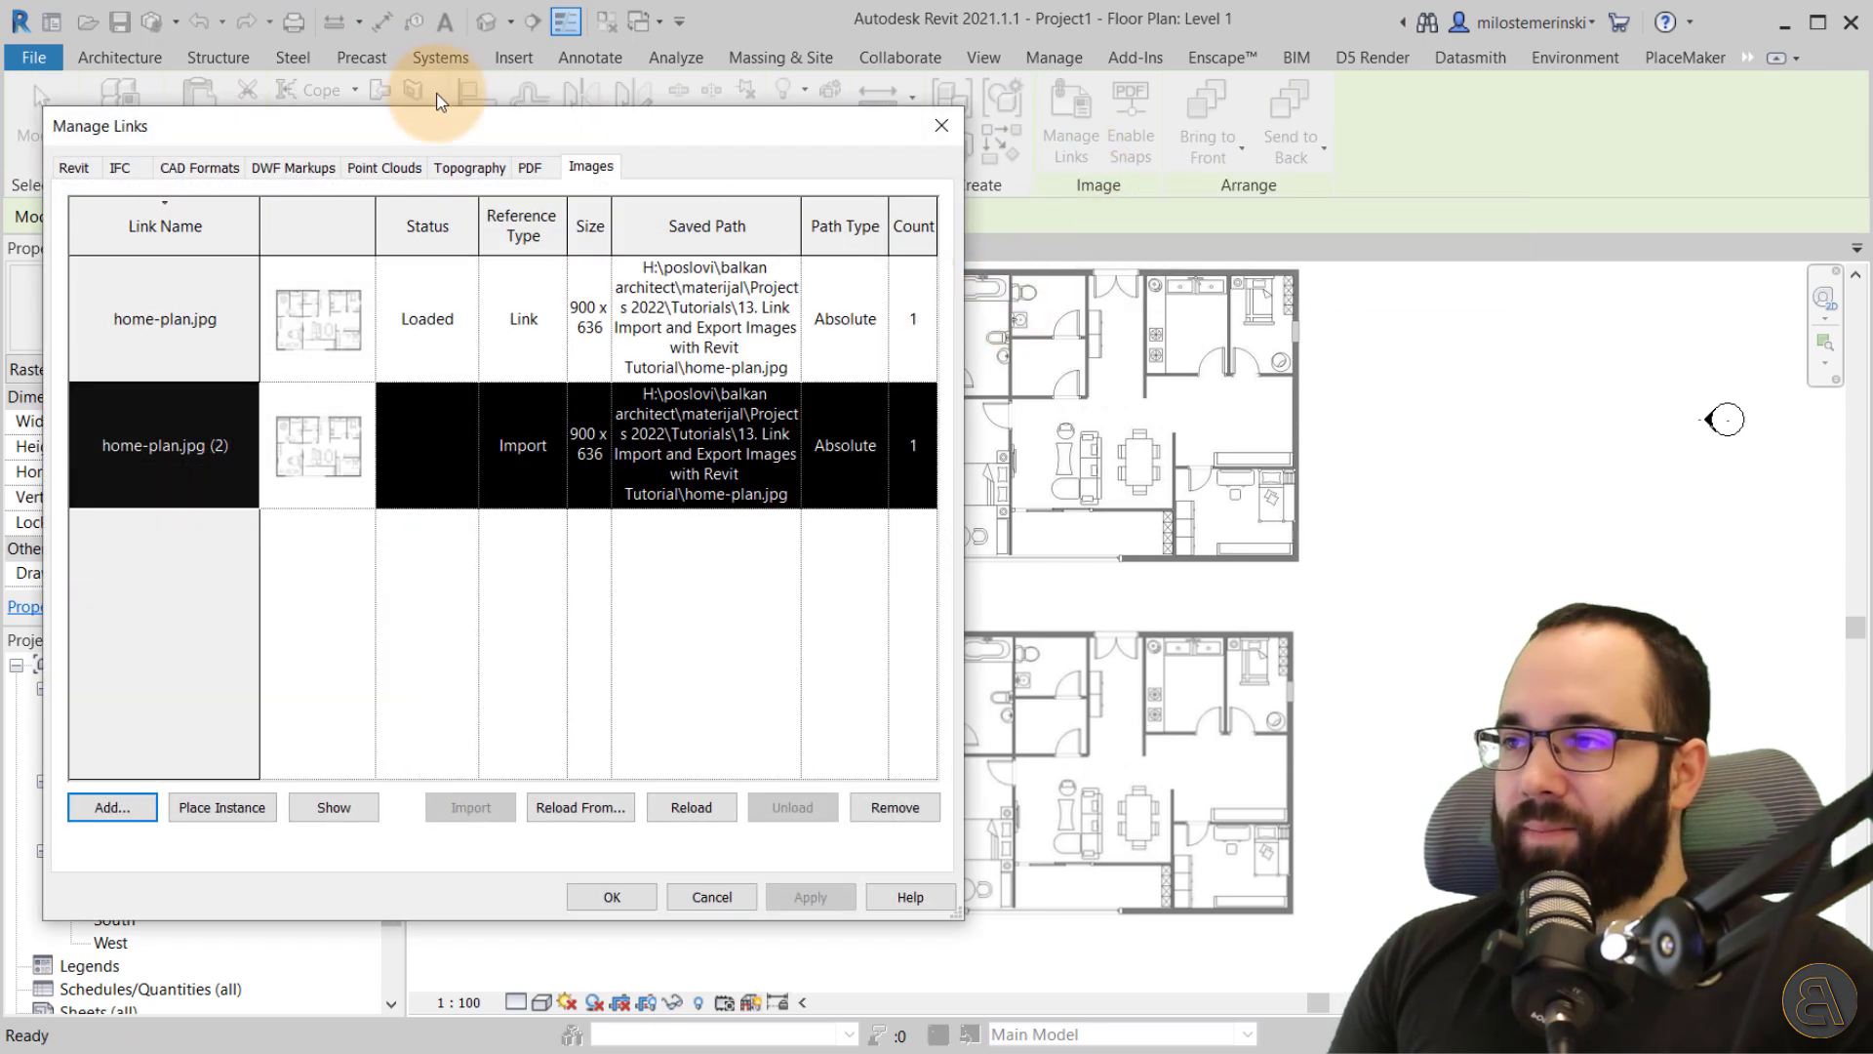
drag(443, 117, 548, 82)
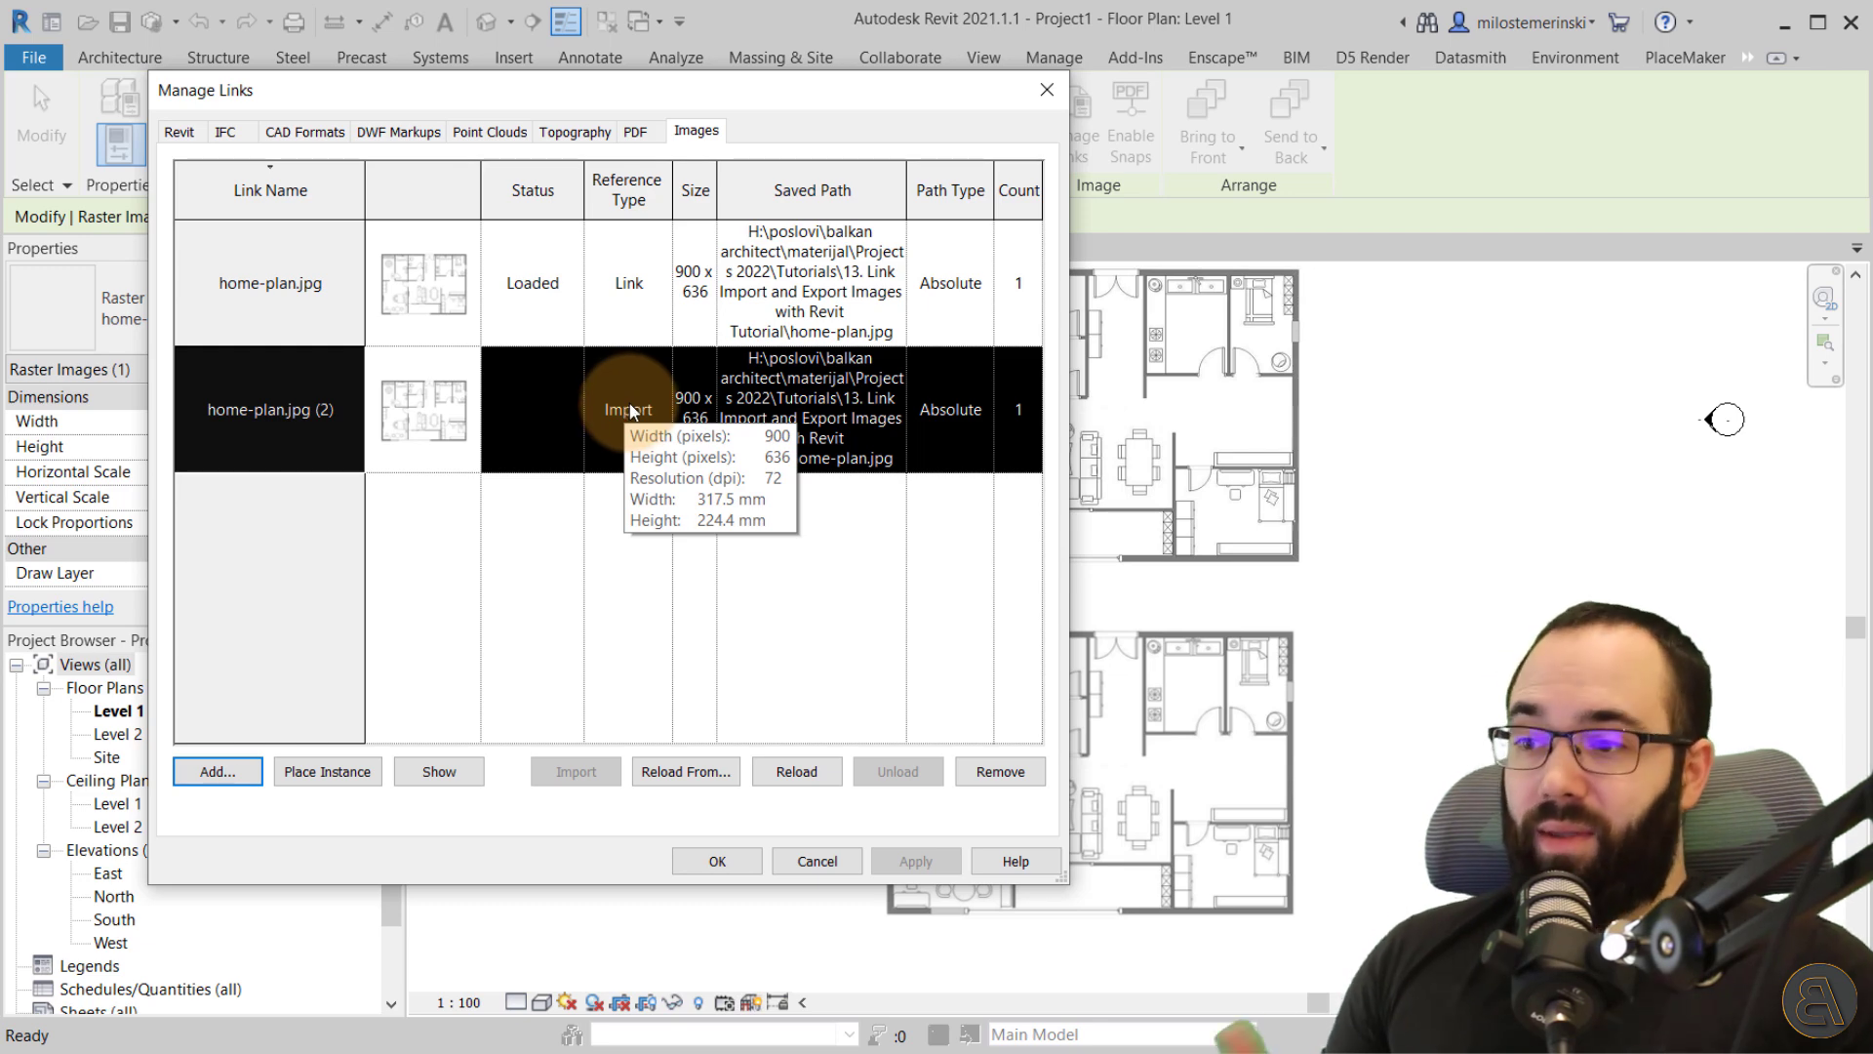
click(717, 861)
click(729, 693)
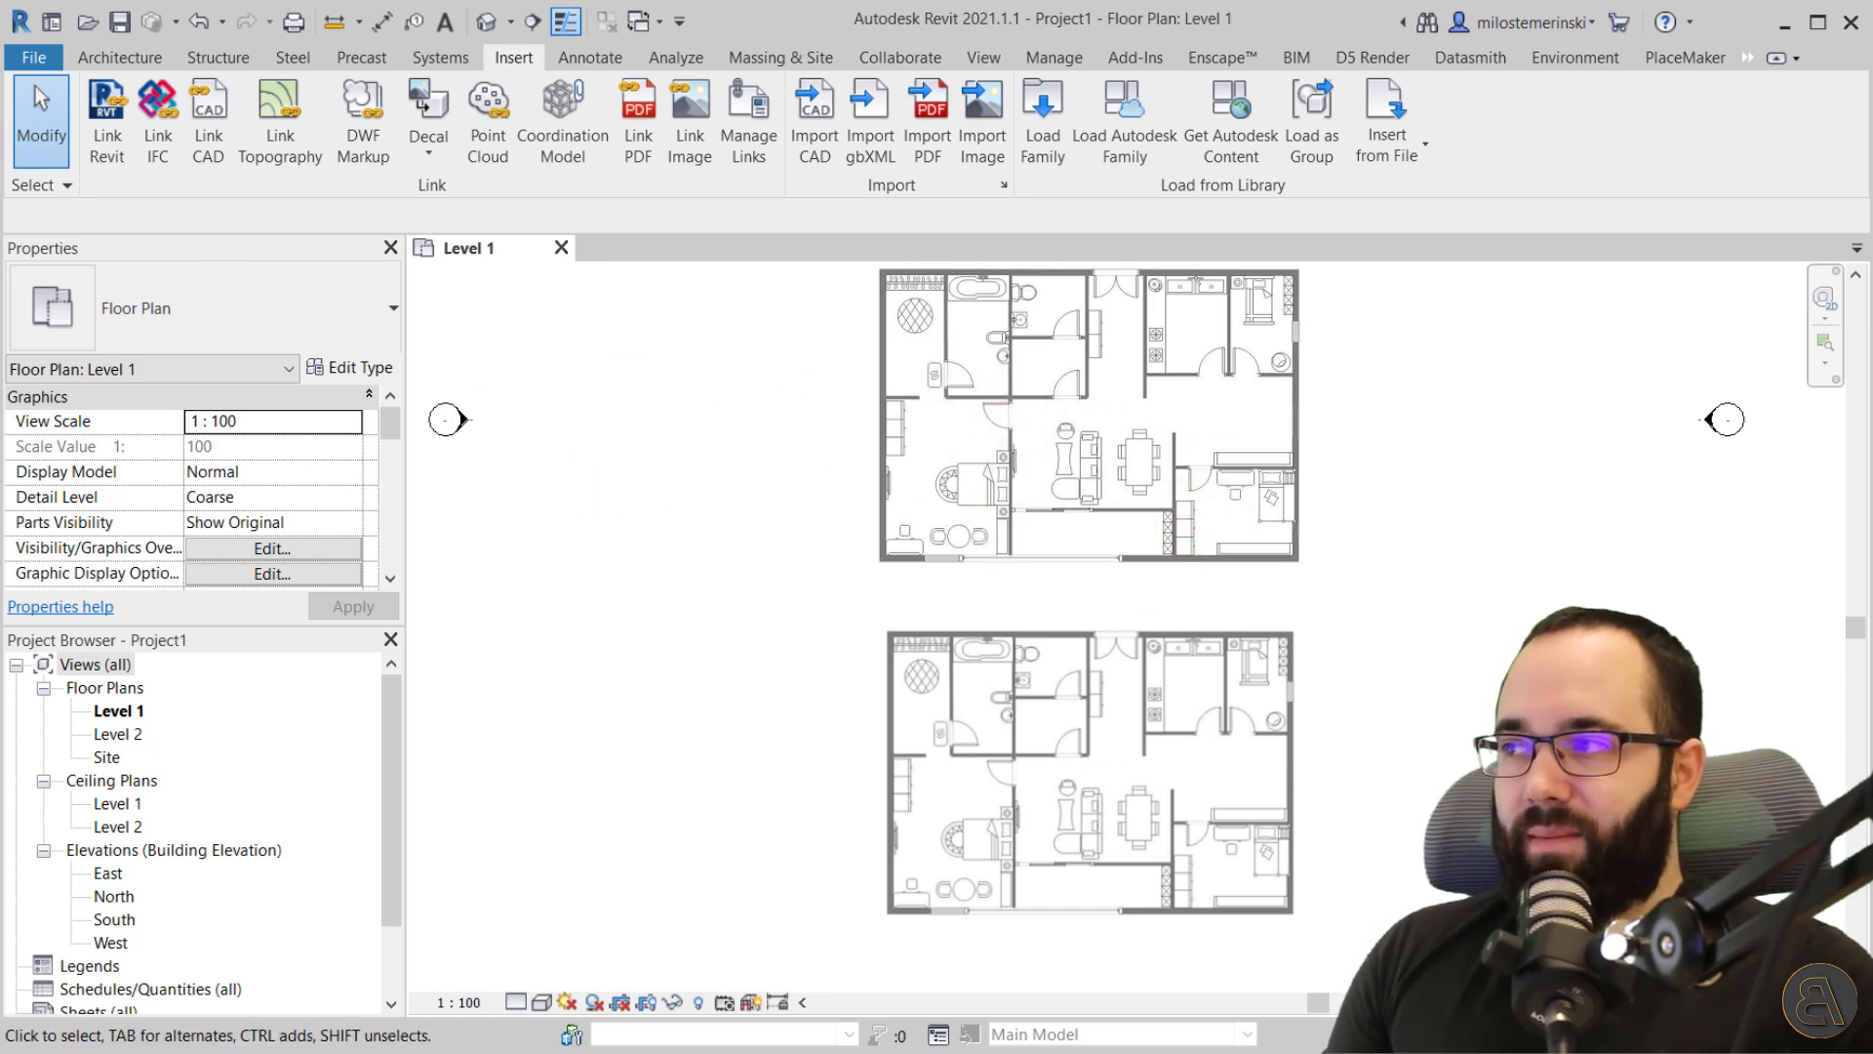
- Switch to Photoshop and move the dining table set from the living area into the open area below the kitchen and adjoining bedroom
key(alt+Tab)
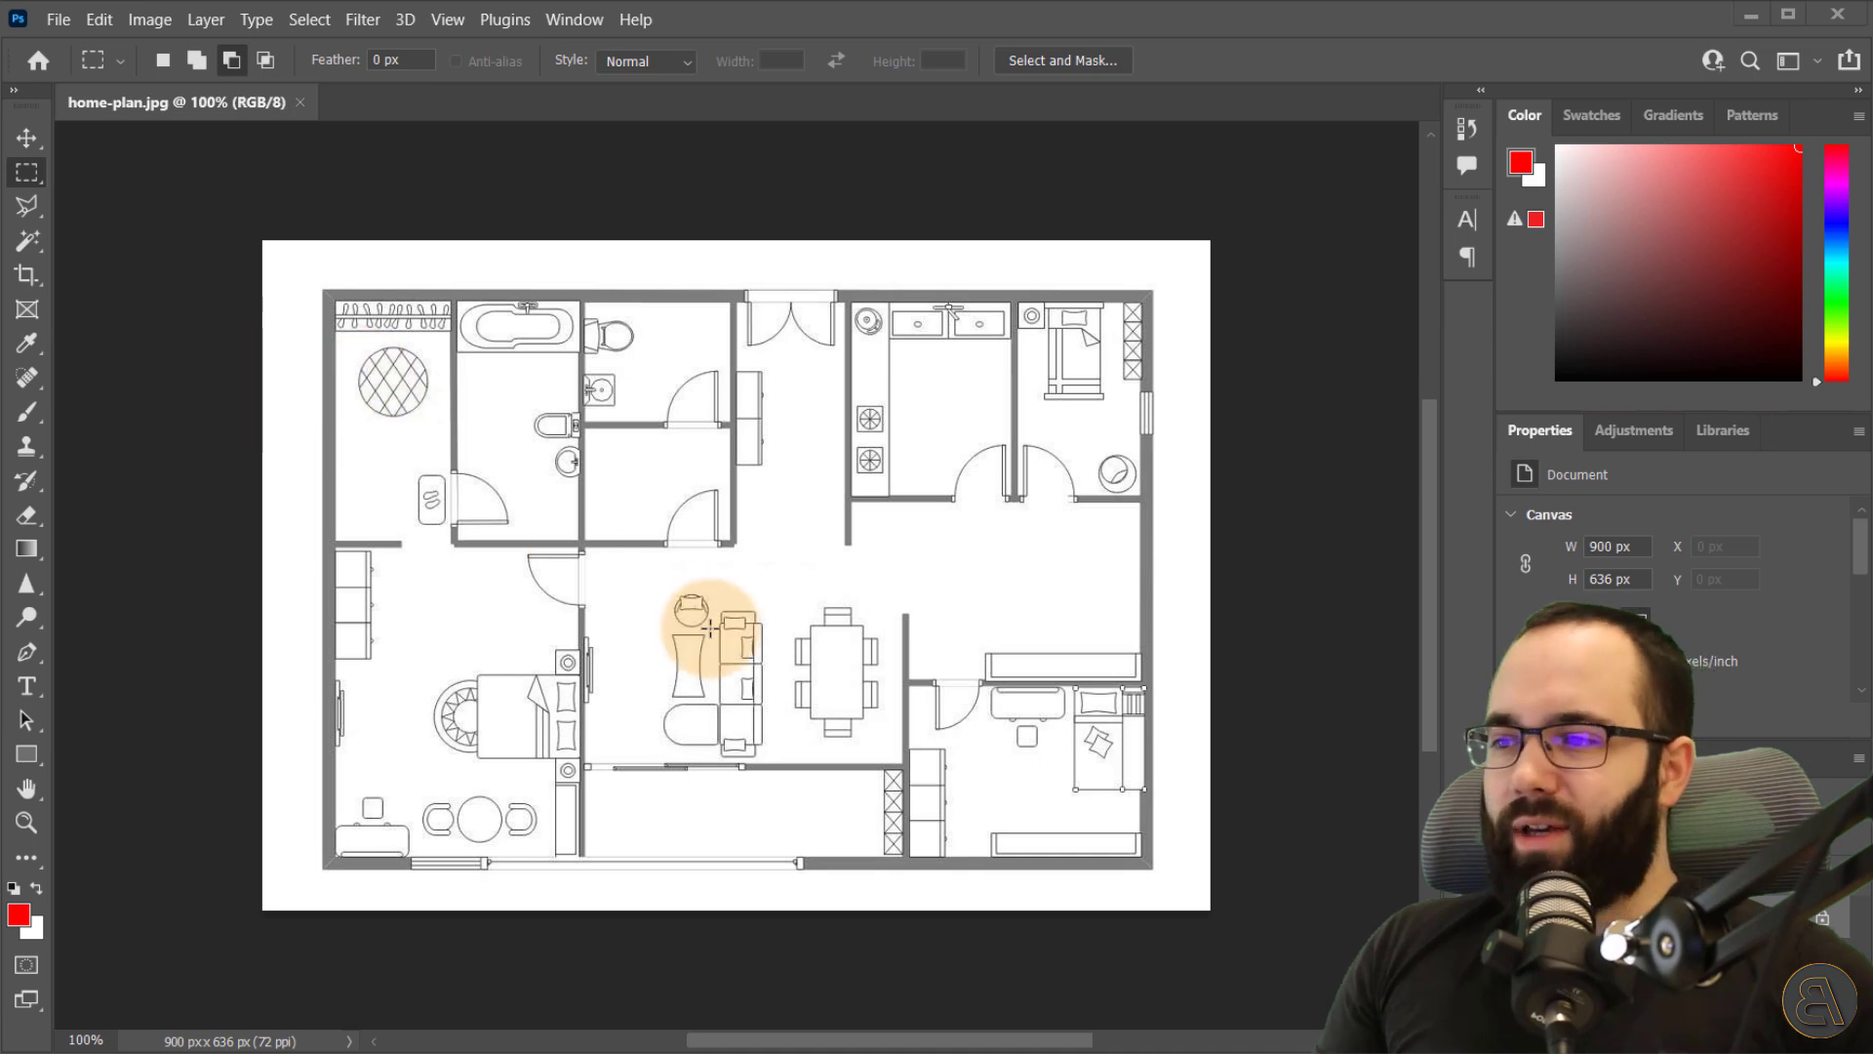
scroll(837, 702, up, 3)
scroll(837, 705, down, 4)
scroll(819, 674, up, 3)
scroll(824, 687, down, 2)
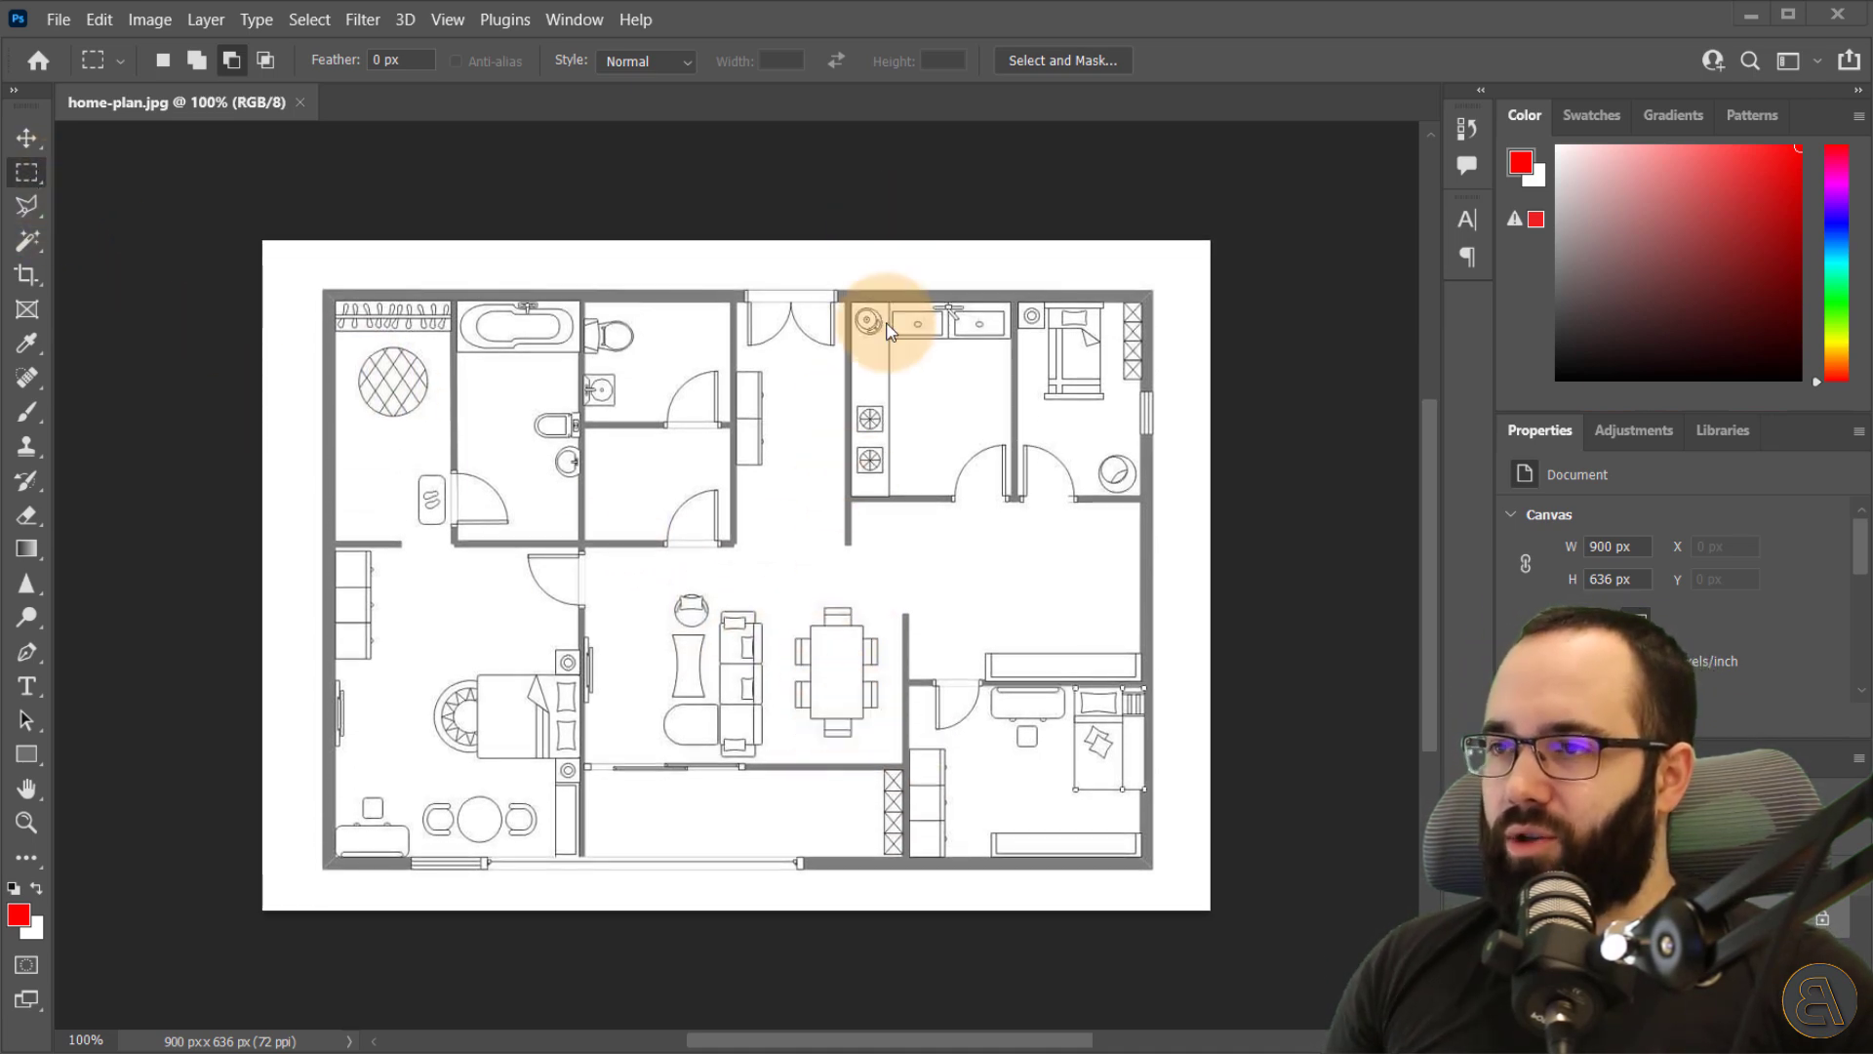
alt+scroll(824, 717, up, 5)
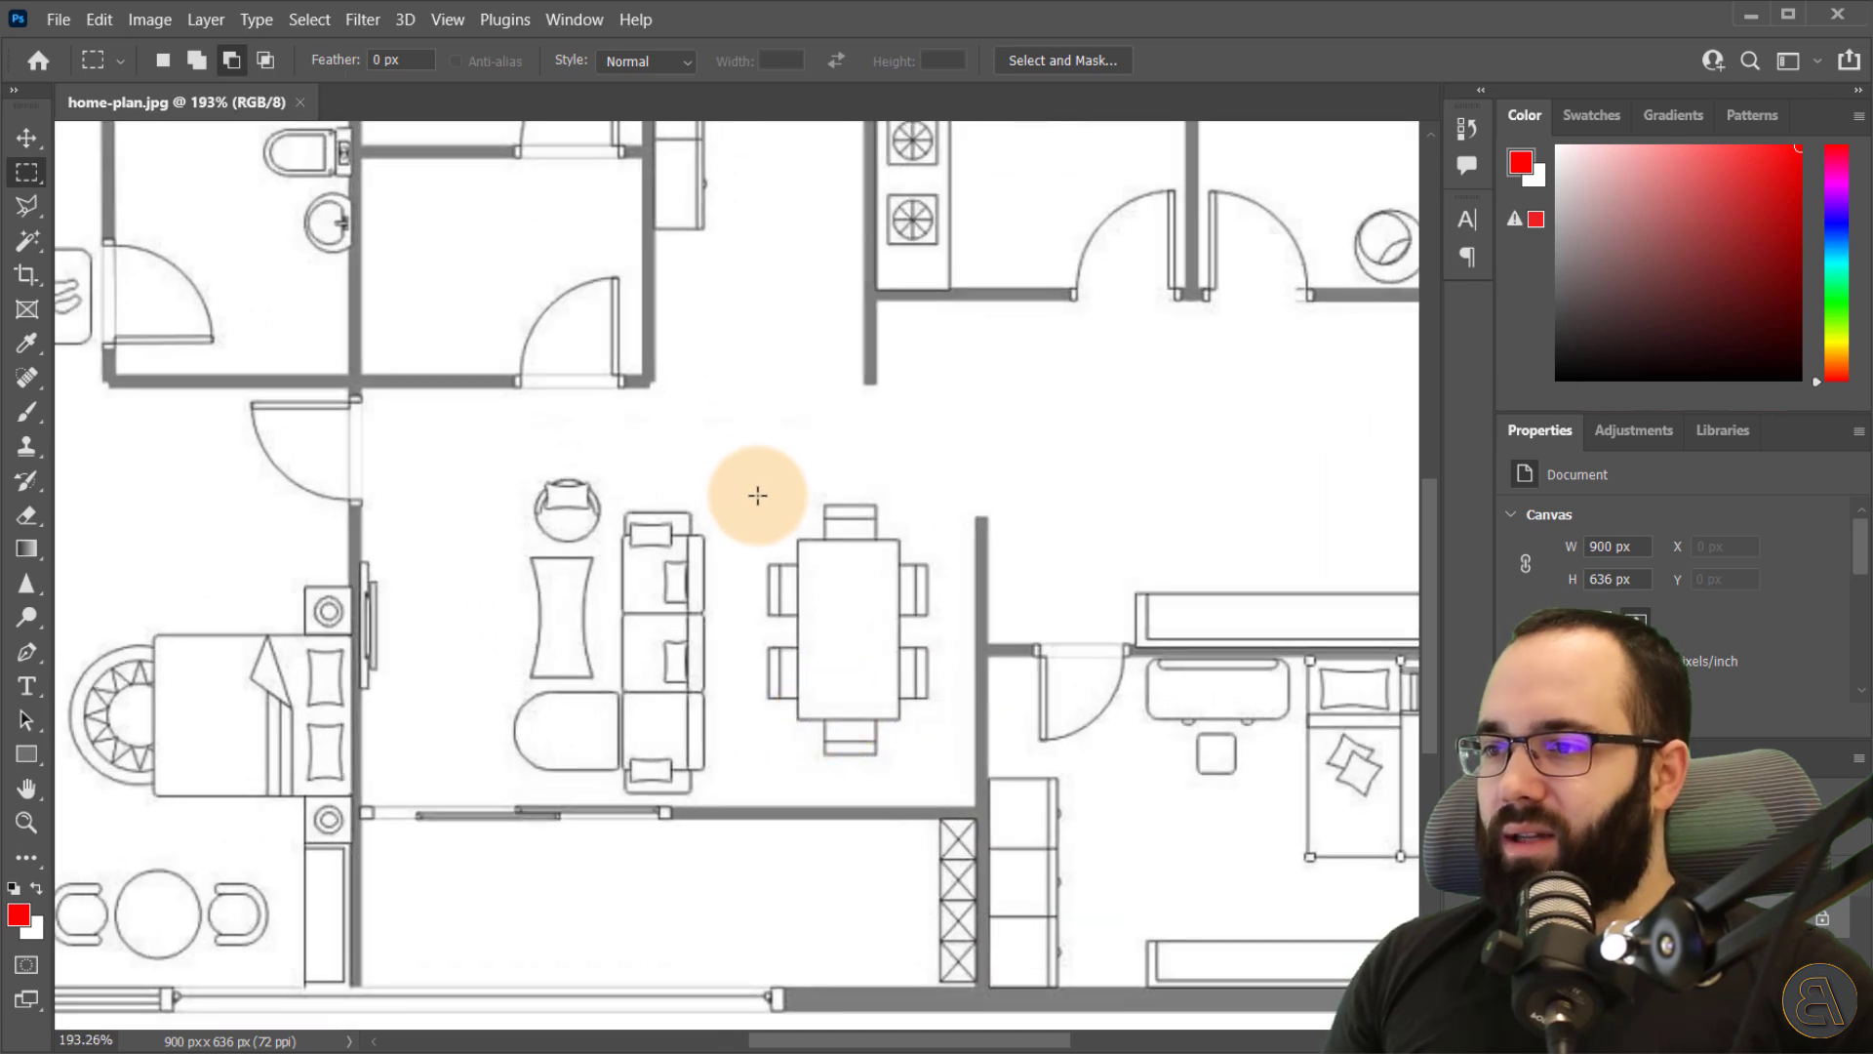
drag(754, 494, 935, 766)
click(26, 138)
drag(893, 651, 1214, 496)
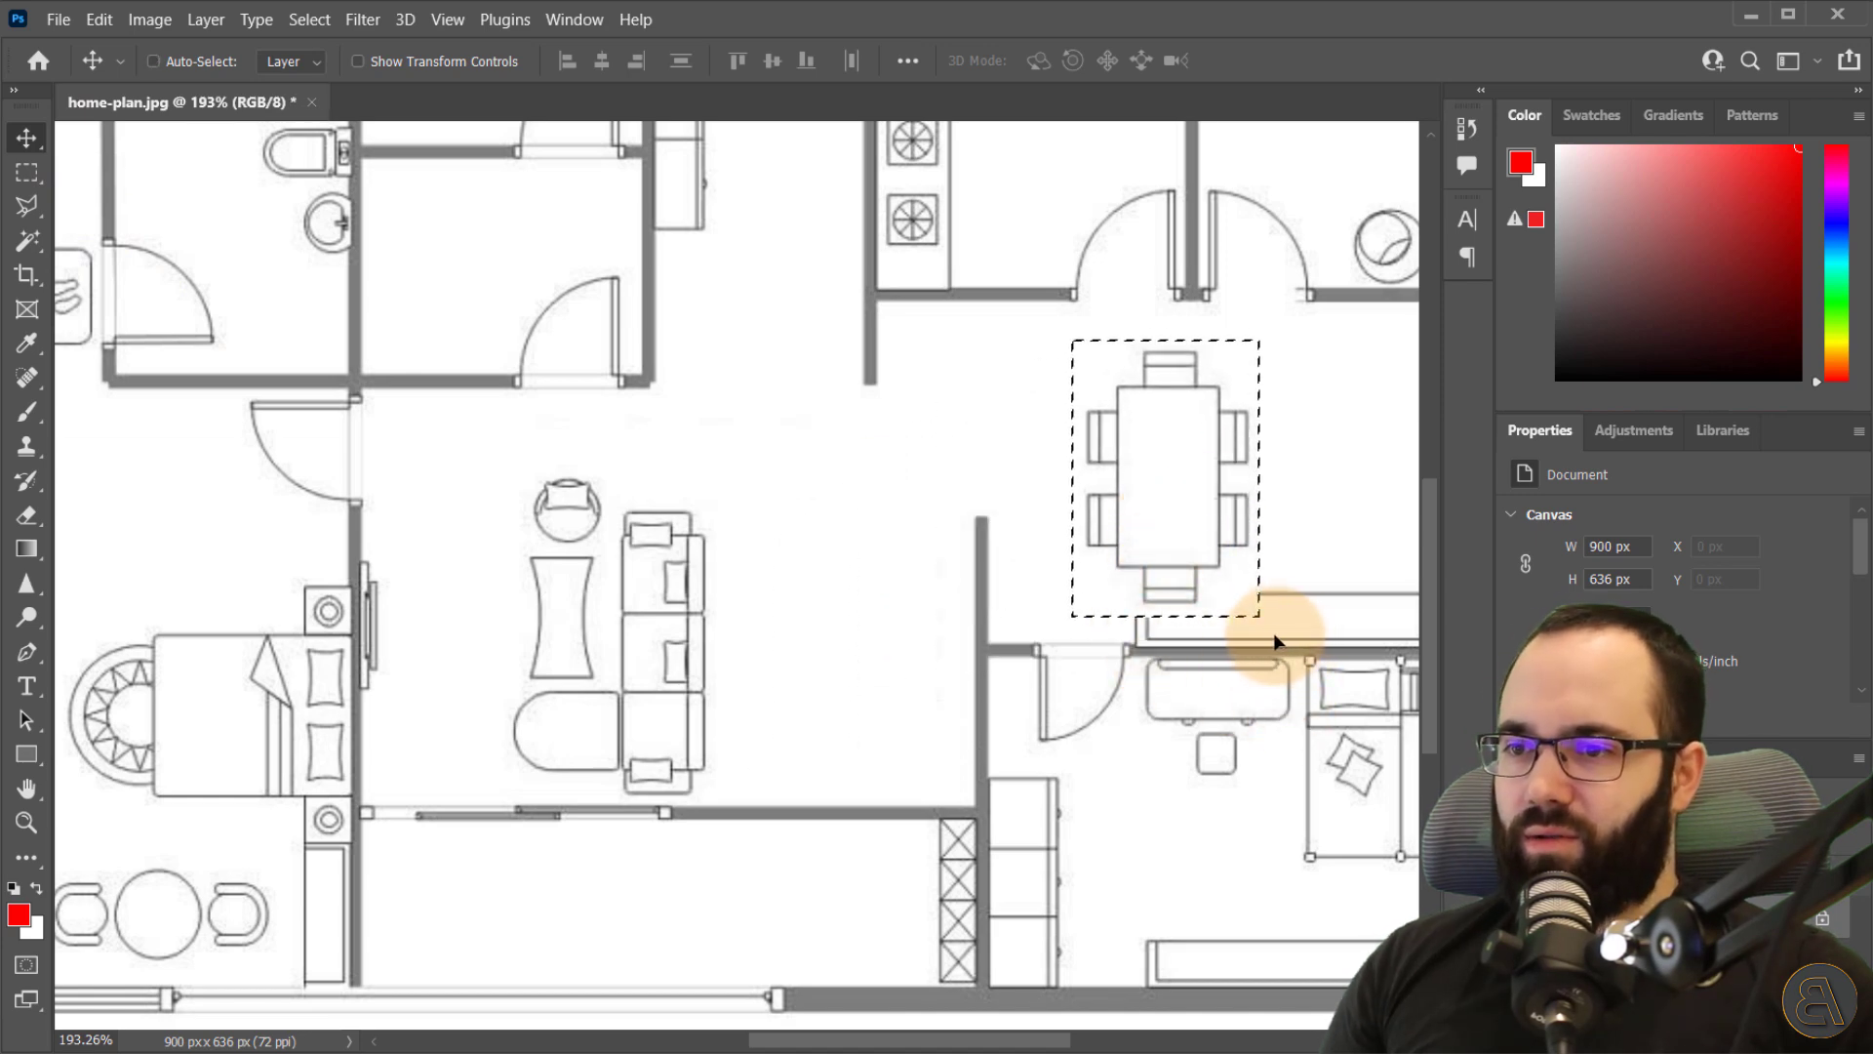
- Rotate the dining table set by -90 degrees, centre it in its new area and clear the selection
key(ctrl+t)
drag(1204, 468, 1227, 432)
drag(1303, 583, 1325, 345)
drag(1199, 430, 1291, 445)
scroll(760, 564, down, 1)
scroll(759, 564, down, 1)
alt+scroll(781, 576, up, 1)
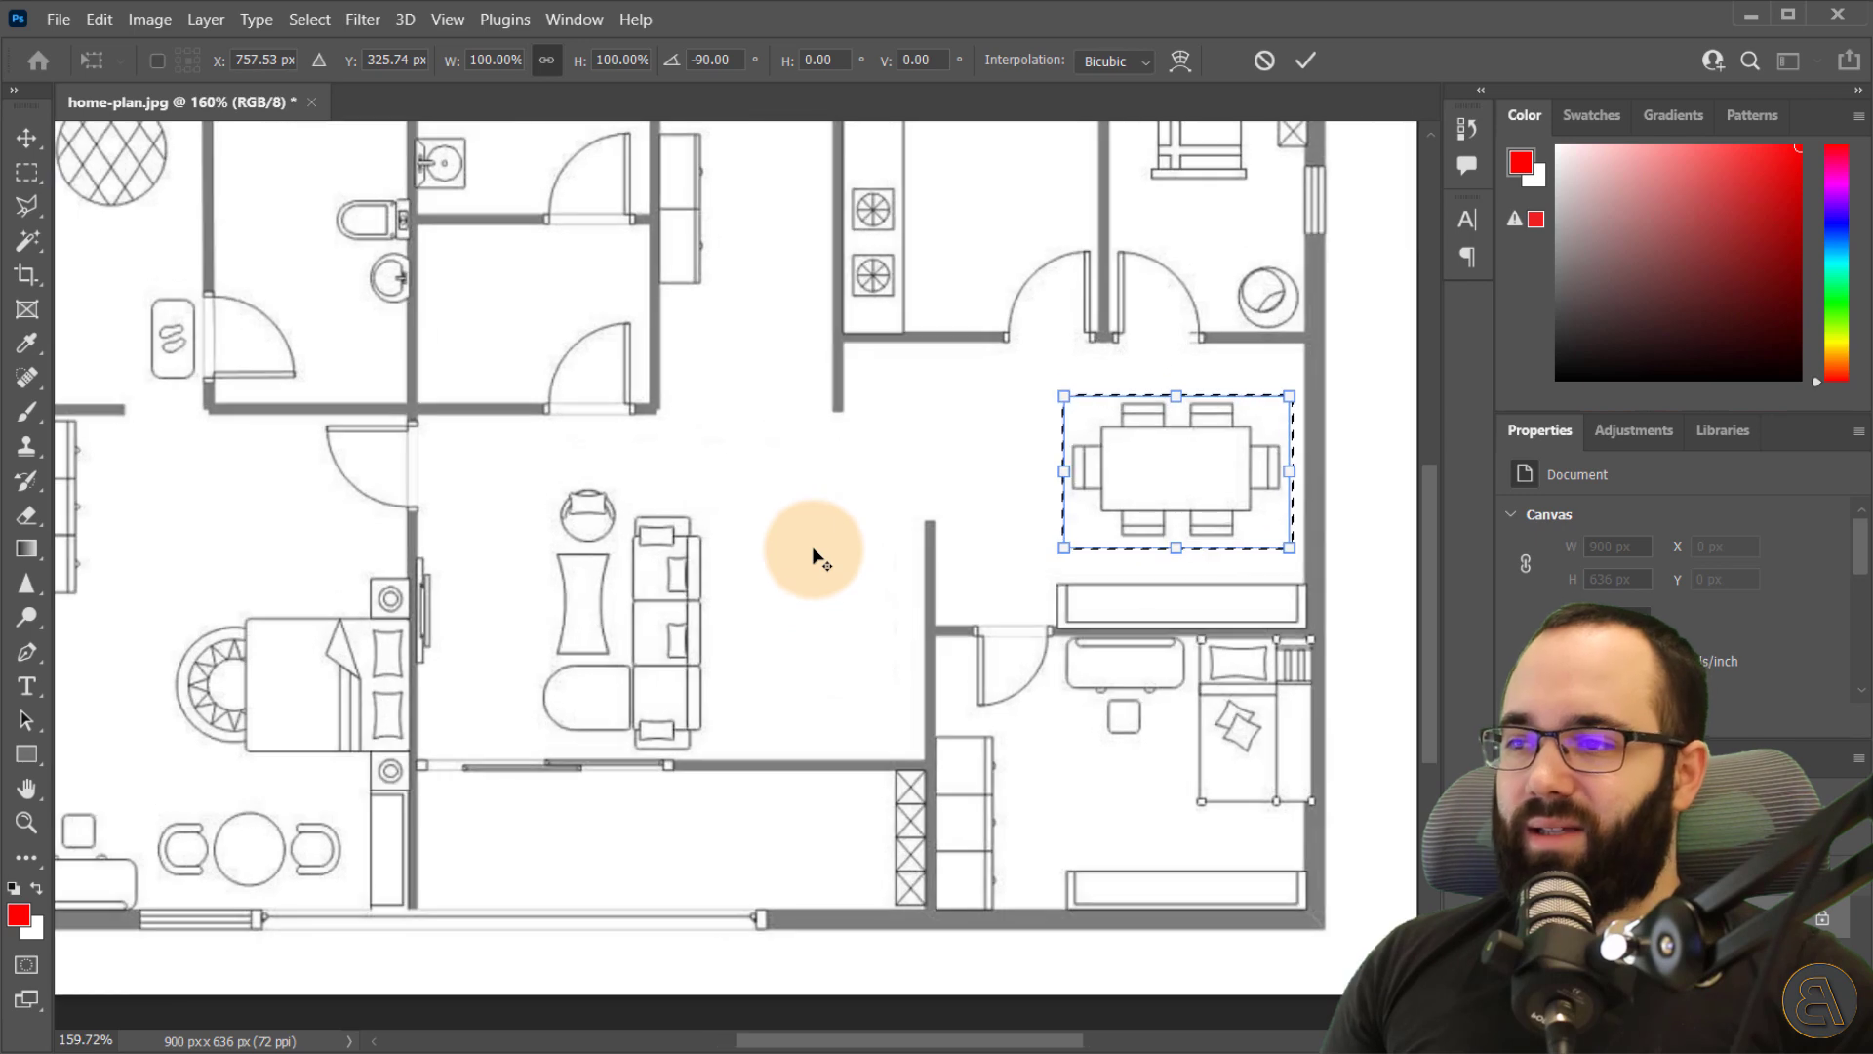
click(1313, 53)
click(26, 173)
right_click(771, 431)
click(805, 447)
- Move the sofa, coffee table and armchair group across the living room to the short partition wall, and deselect it
drag(515, 481, 704, 755)
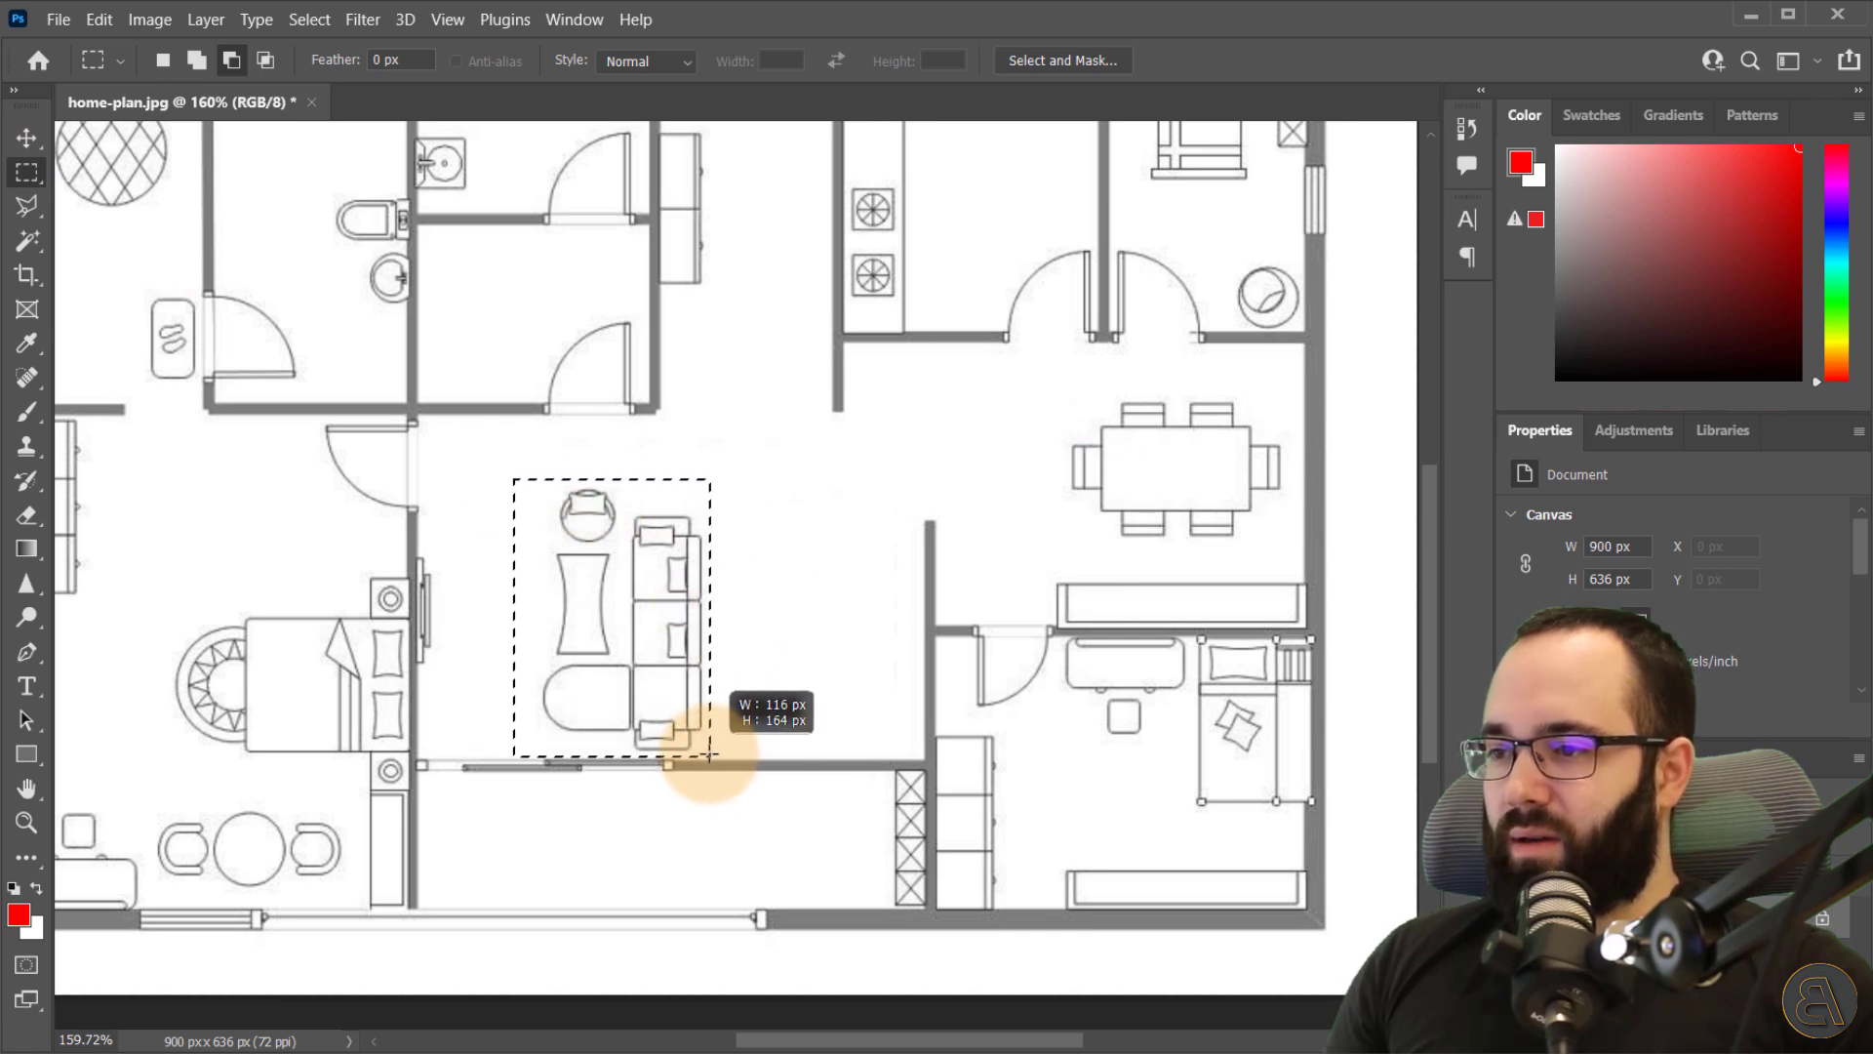
click(26, 138)
drag(598, 574, 805, 592)
click(26, 171)
right_click(699, 469)
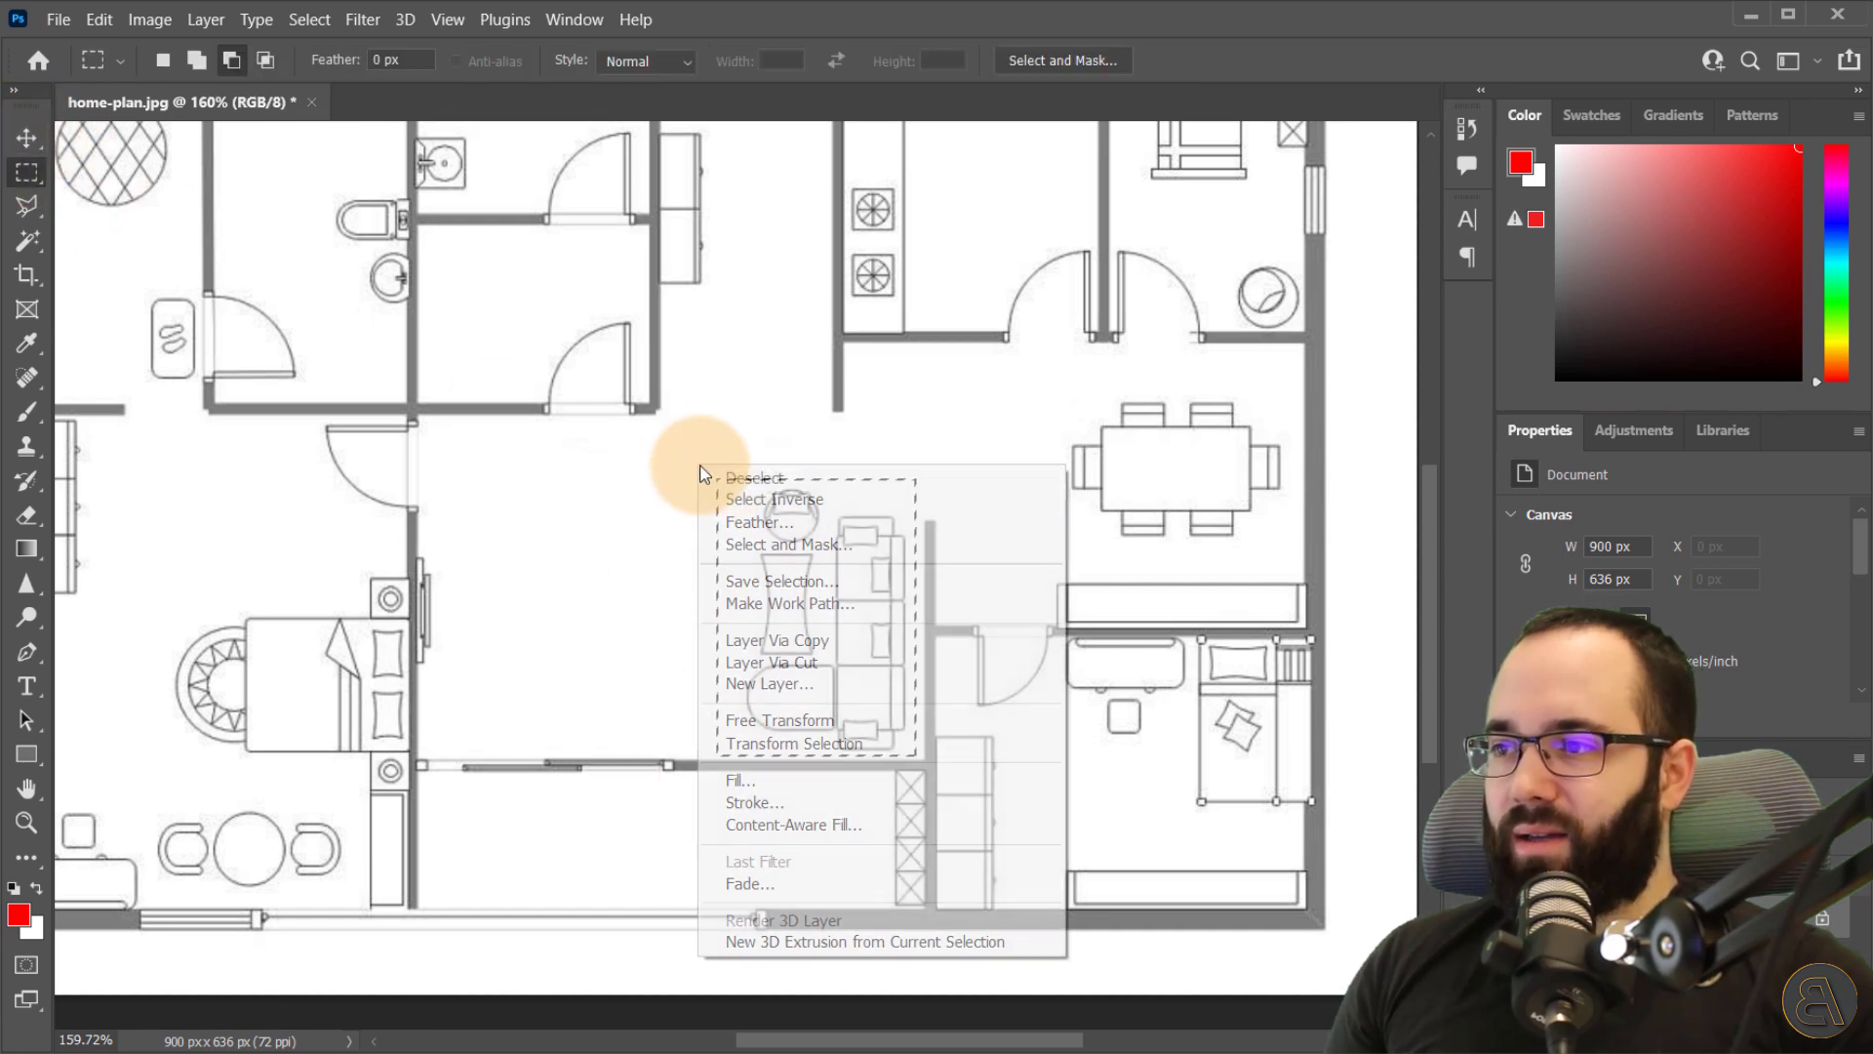
click(753, 478)
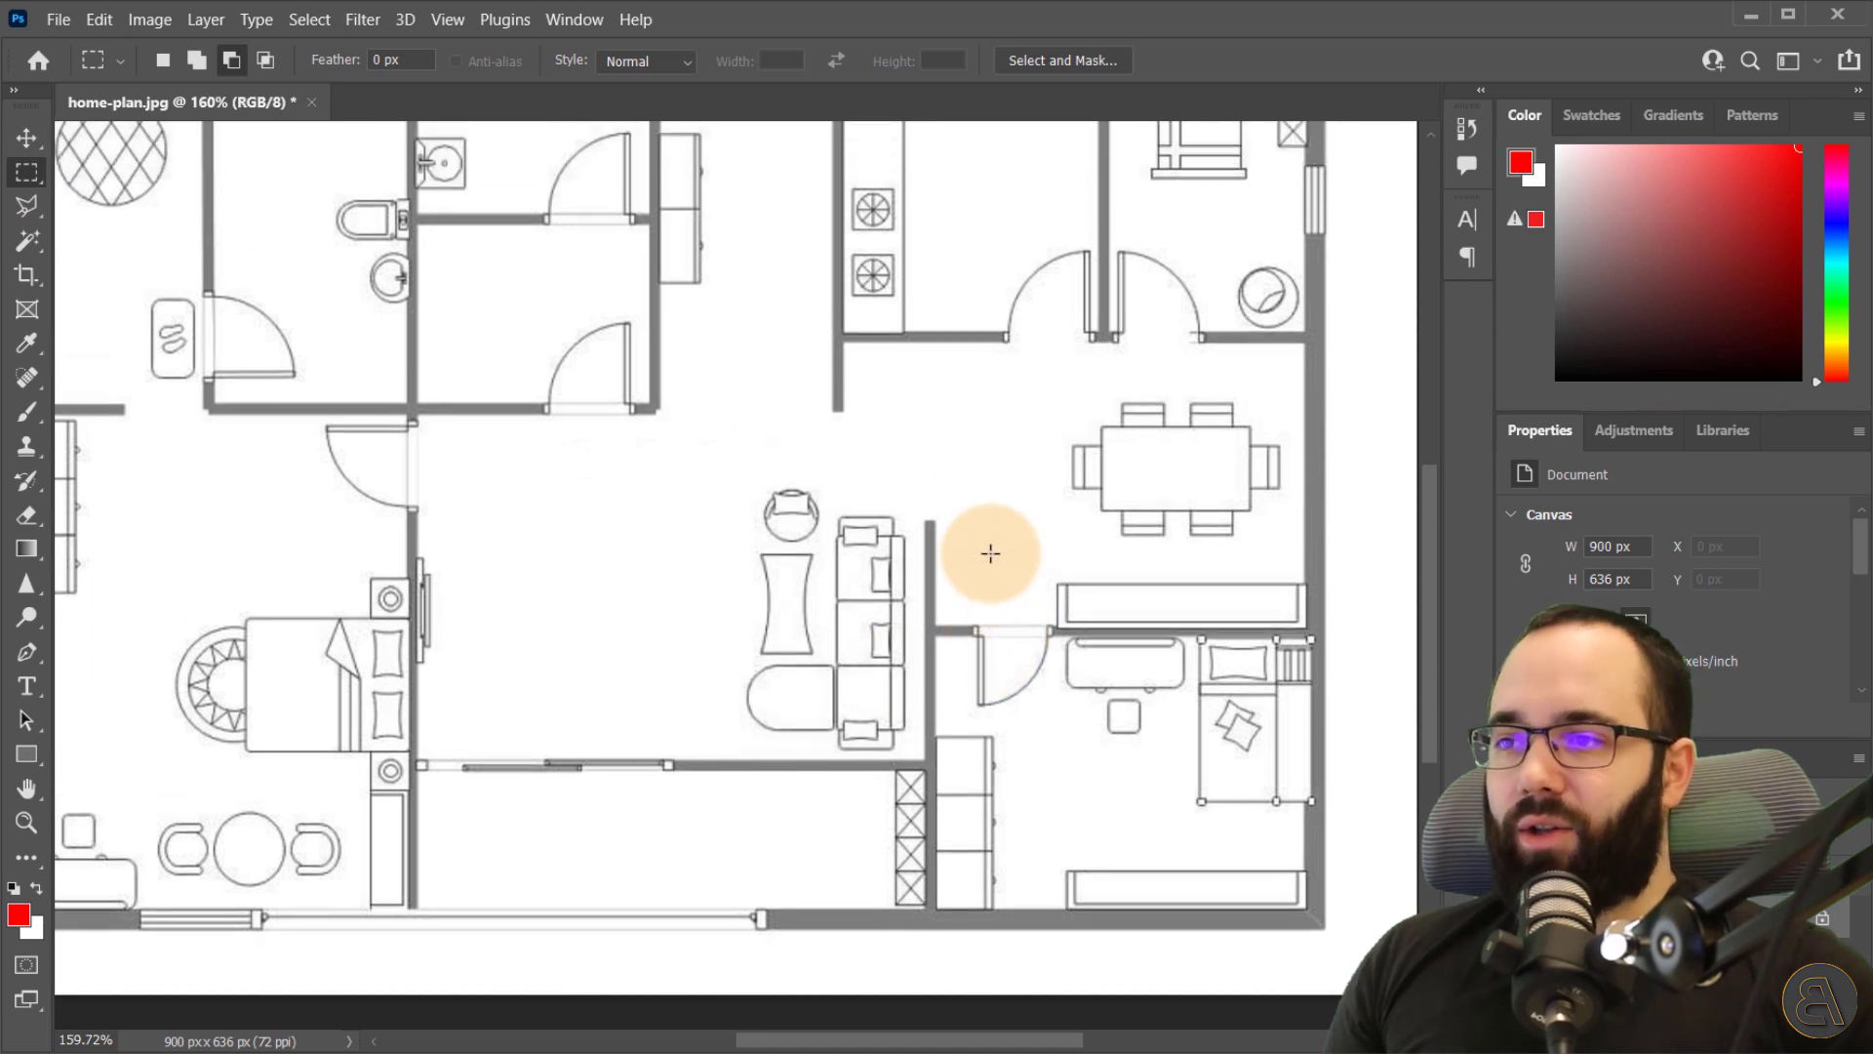
- Export the edited plan as a JPG, replacing the existing home-plan file in the tutorial folder
click(39, 27)
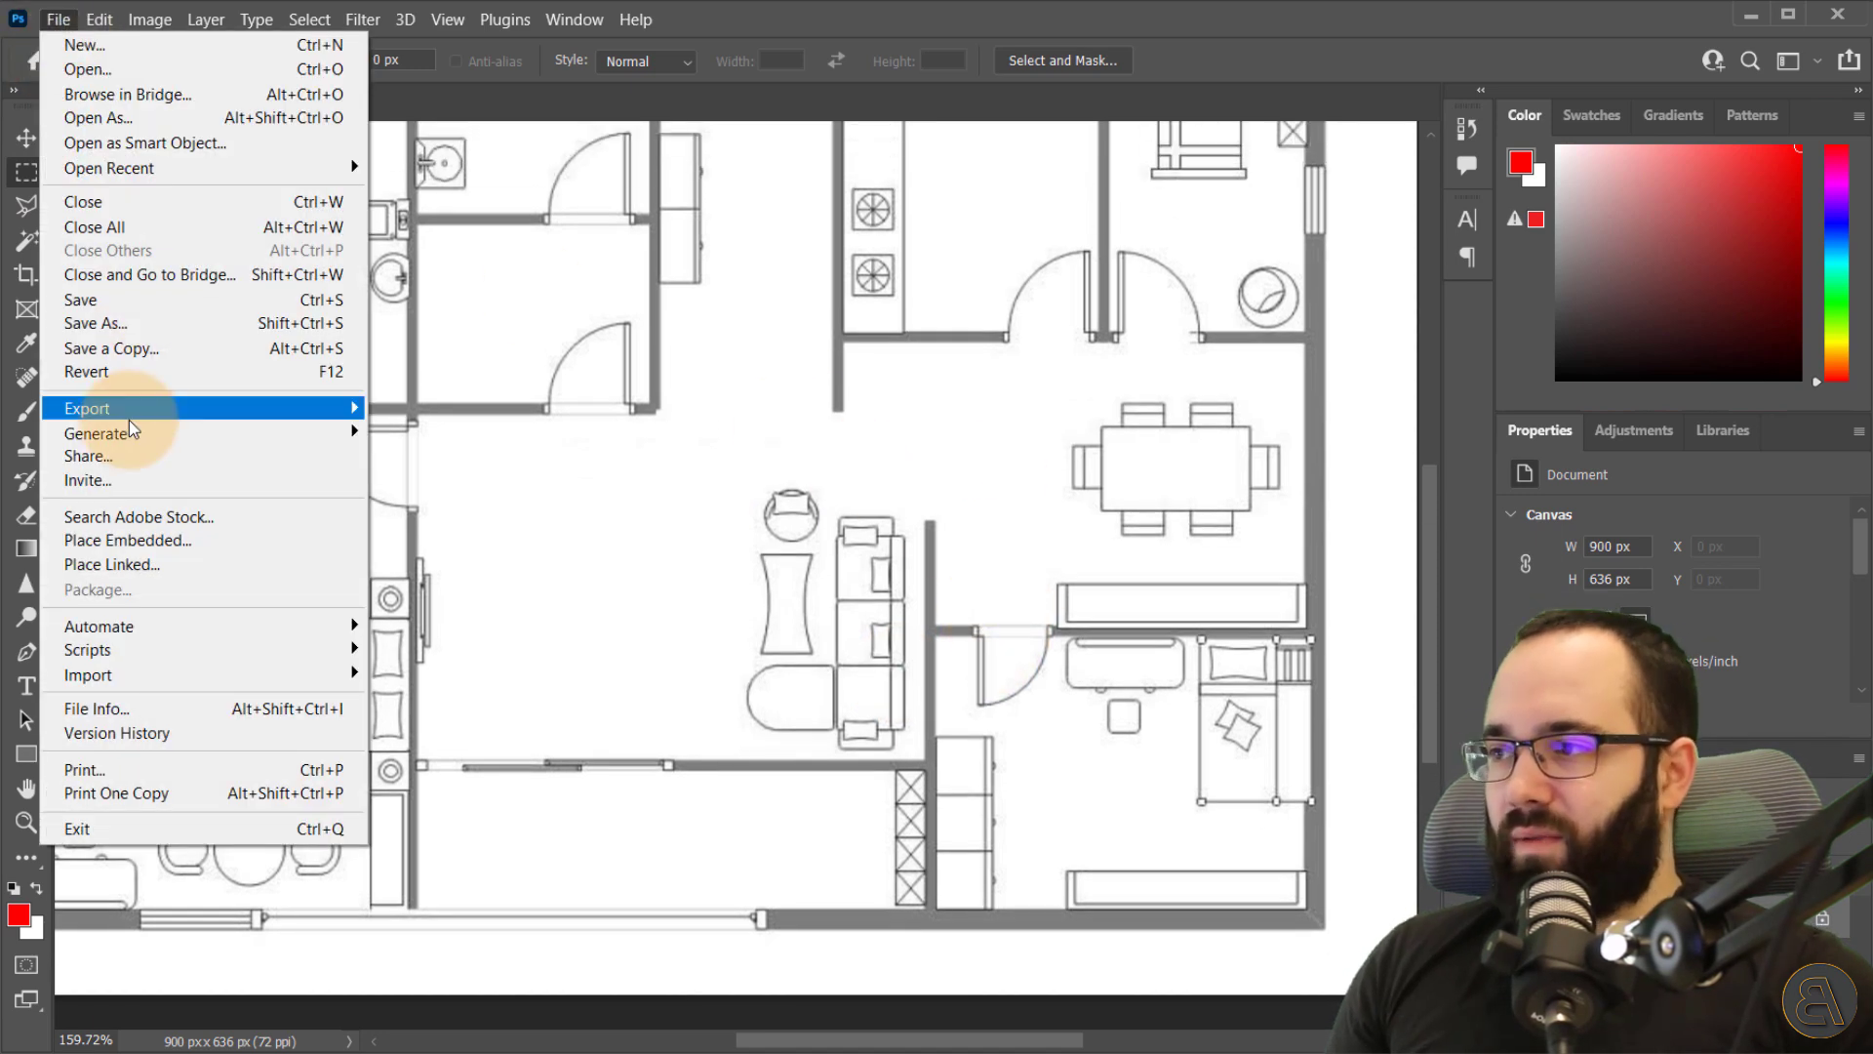
mouse_move(133, 420)
click(483, 433)
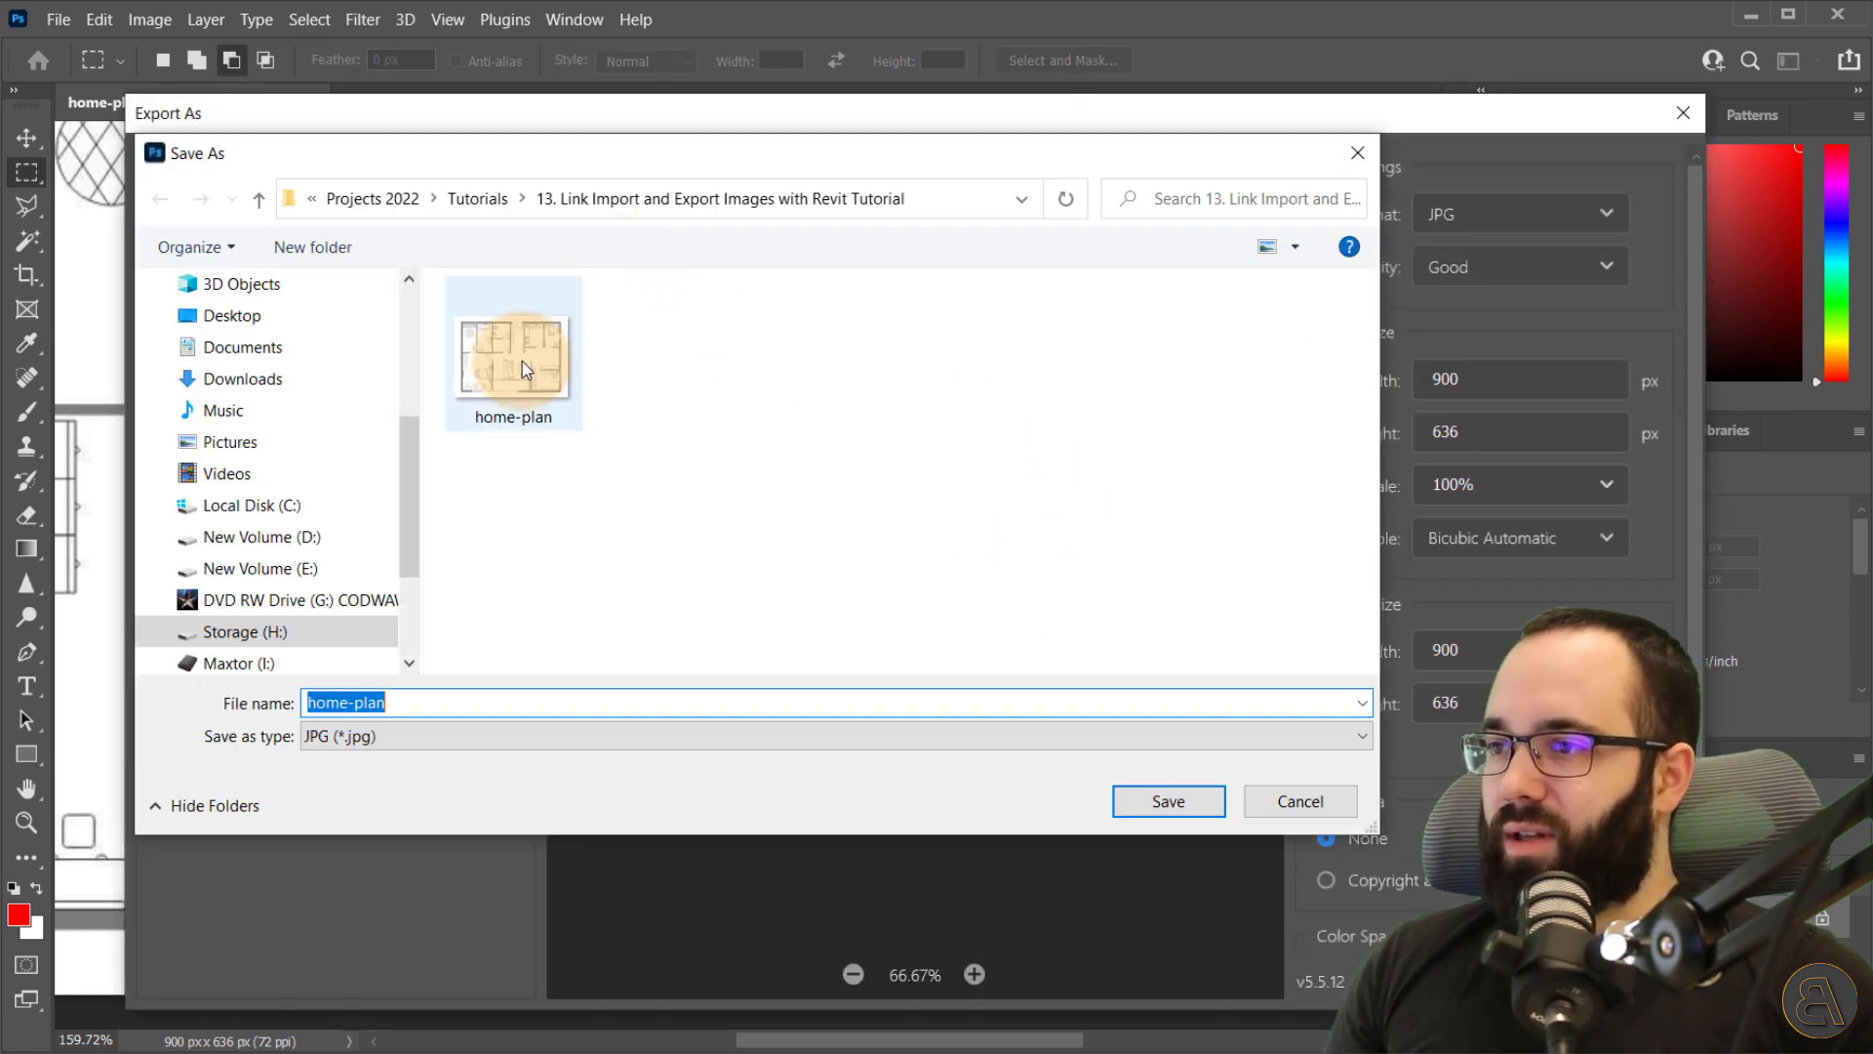
click(524, 362)
click(1159, 811)
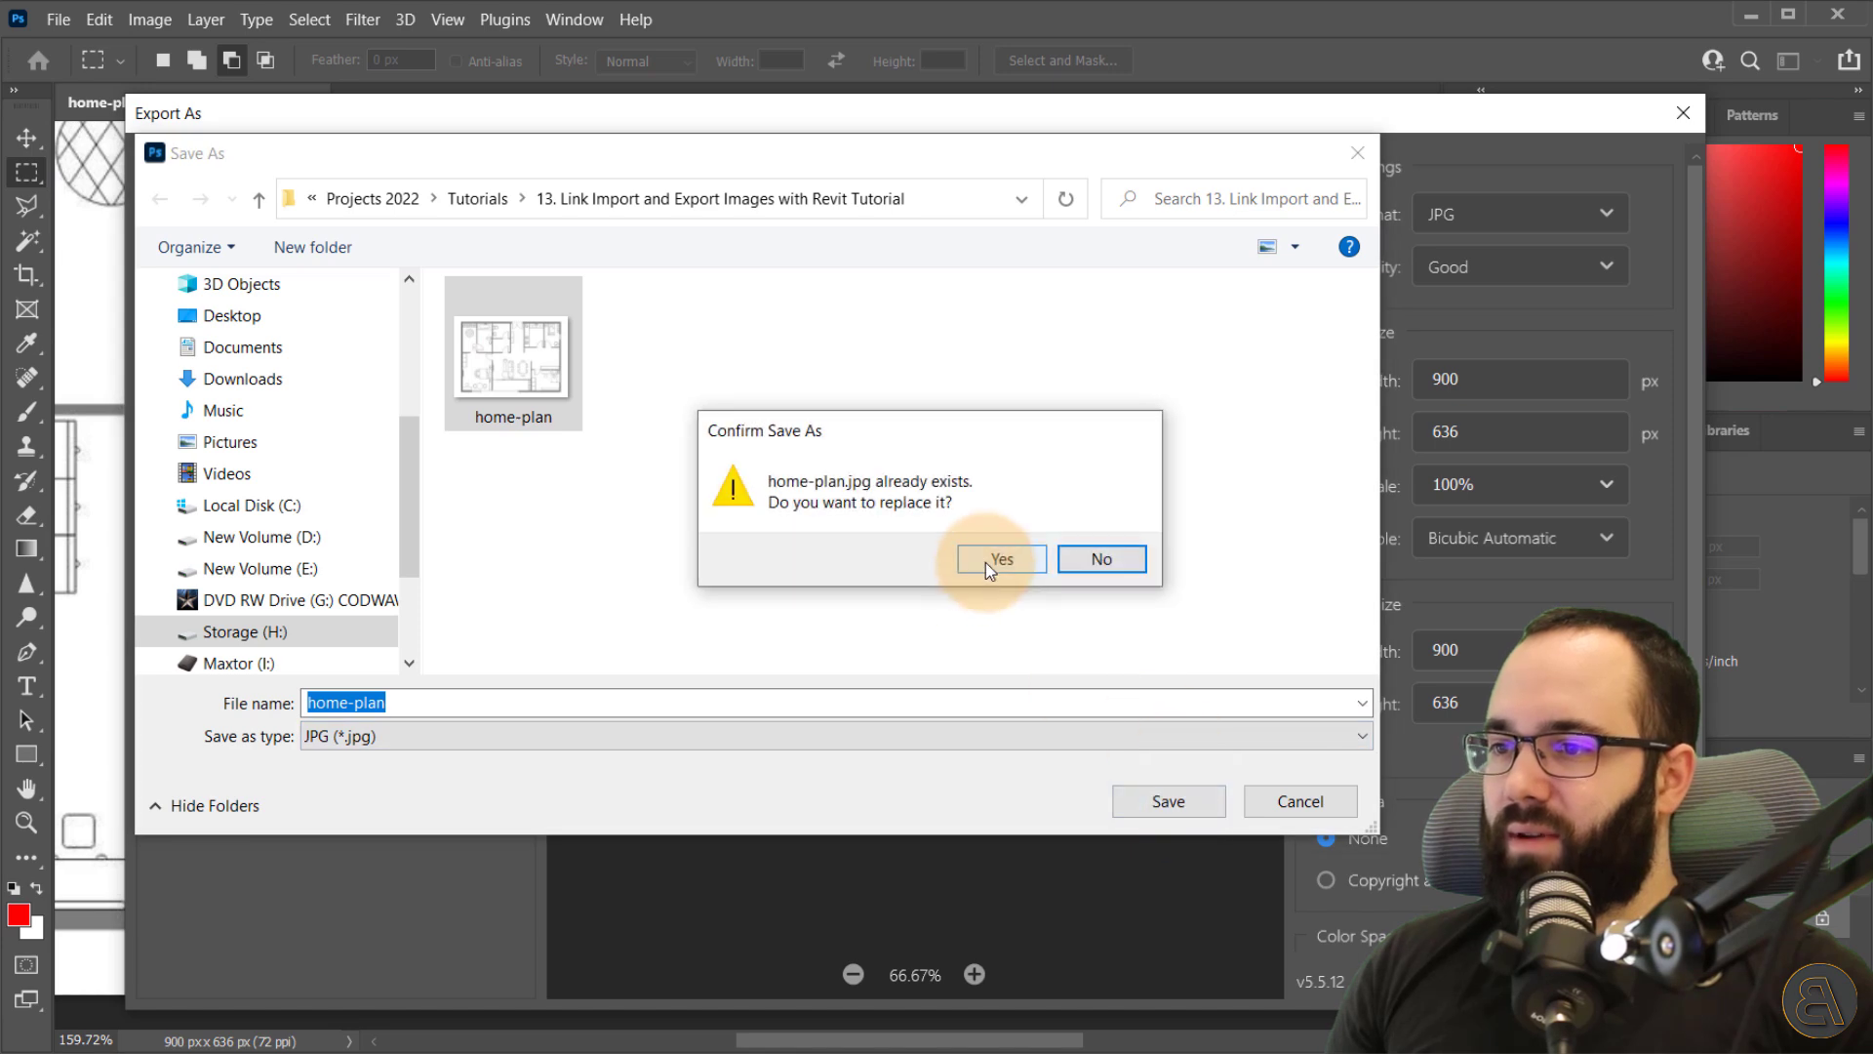
click(986, 560)
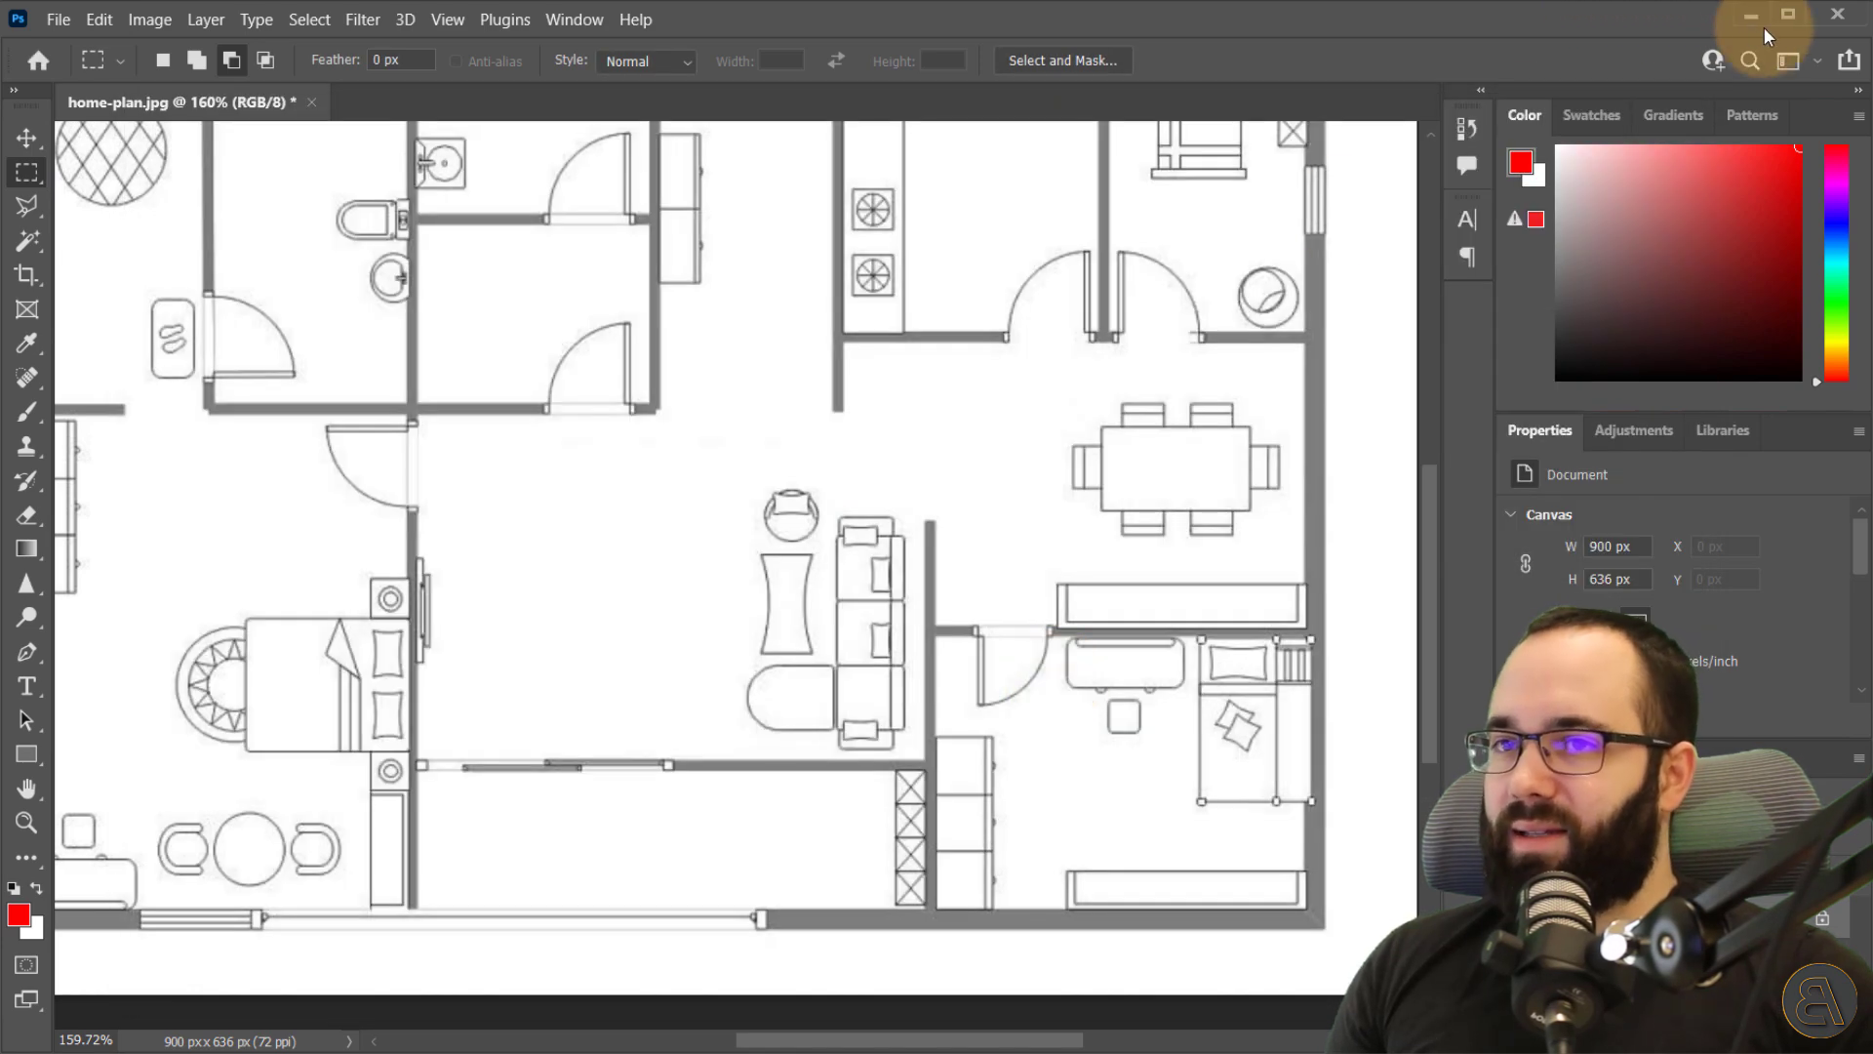
- Switch back to Revit and compare the linked and imported floor plan images with the edited file
click(1753, 20)
click(1104, 480)
click(1161, 653)
click(1120, 466)
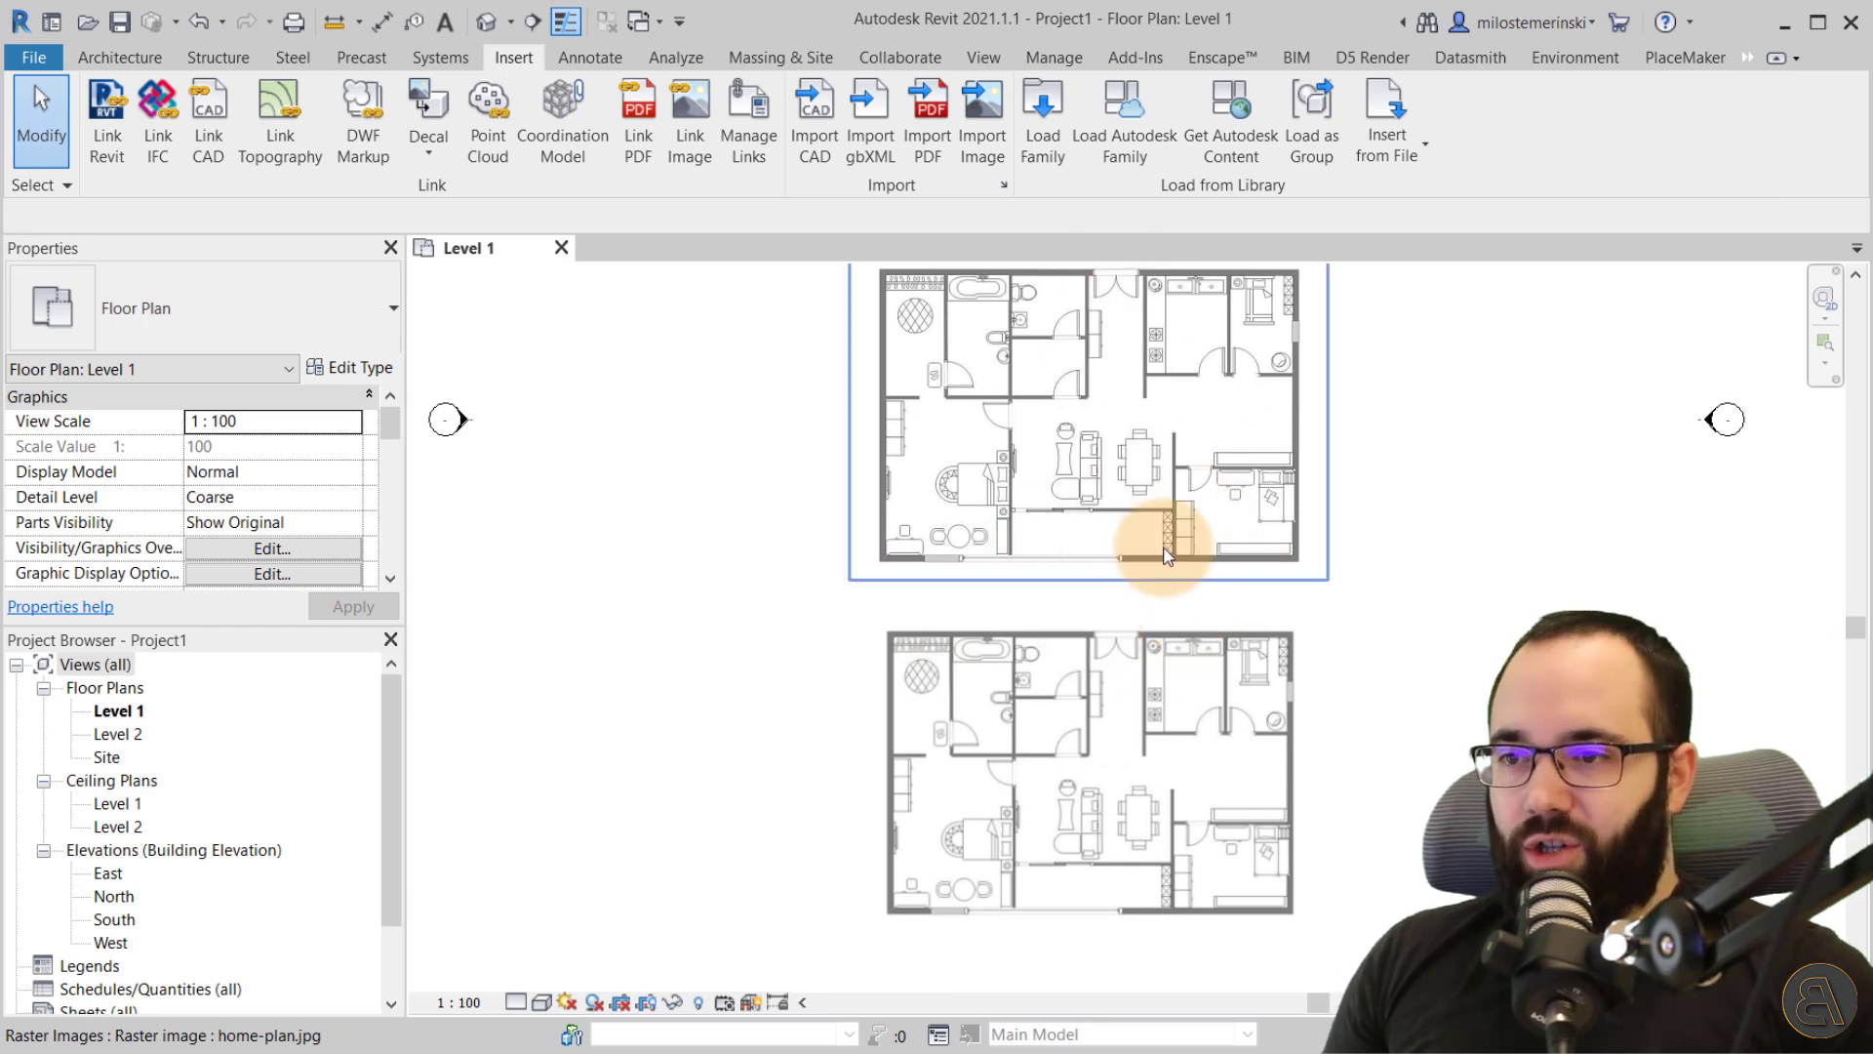
click(1278, 775)
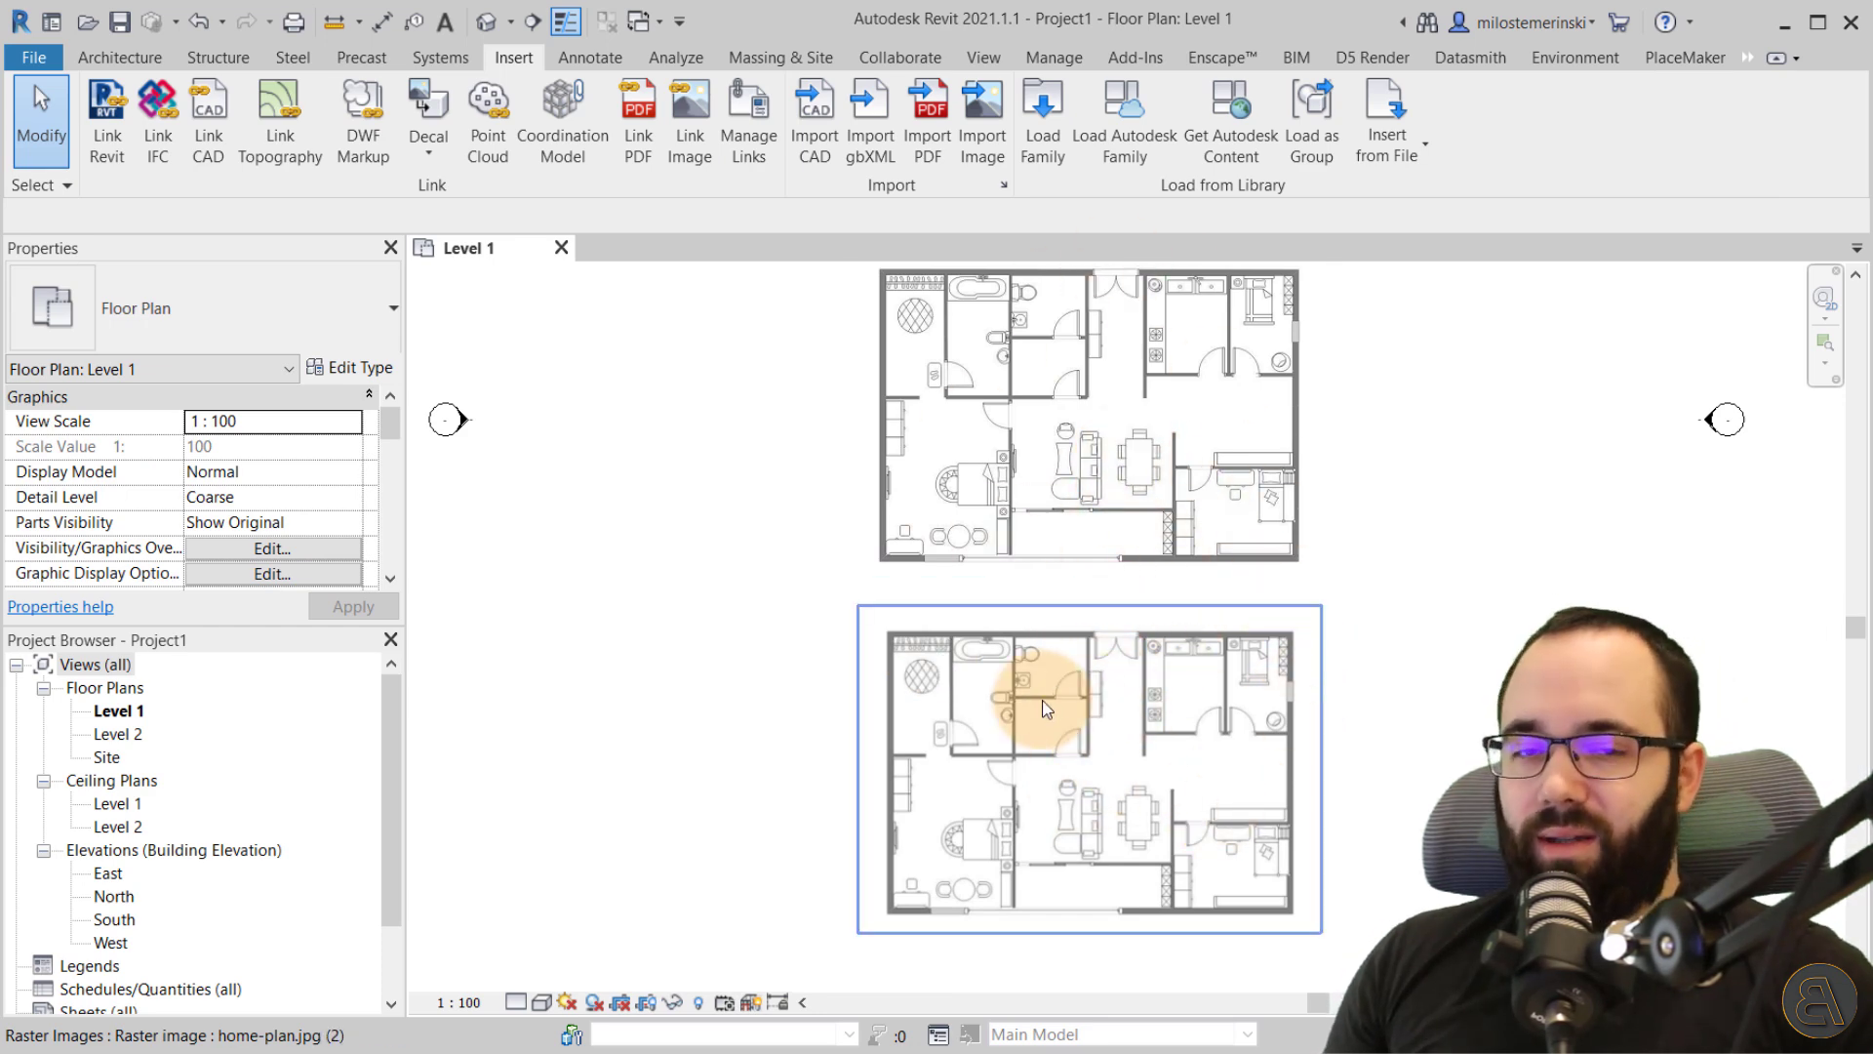
click(1077, 480)
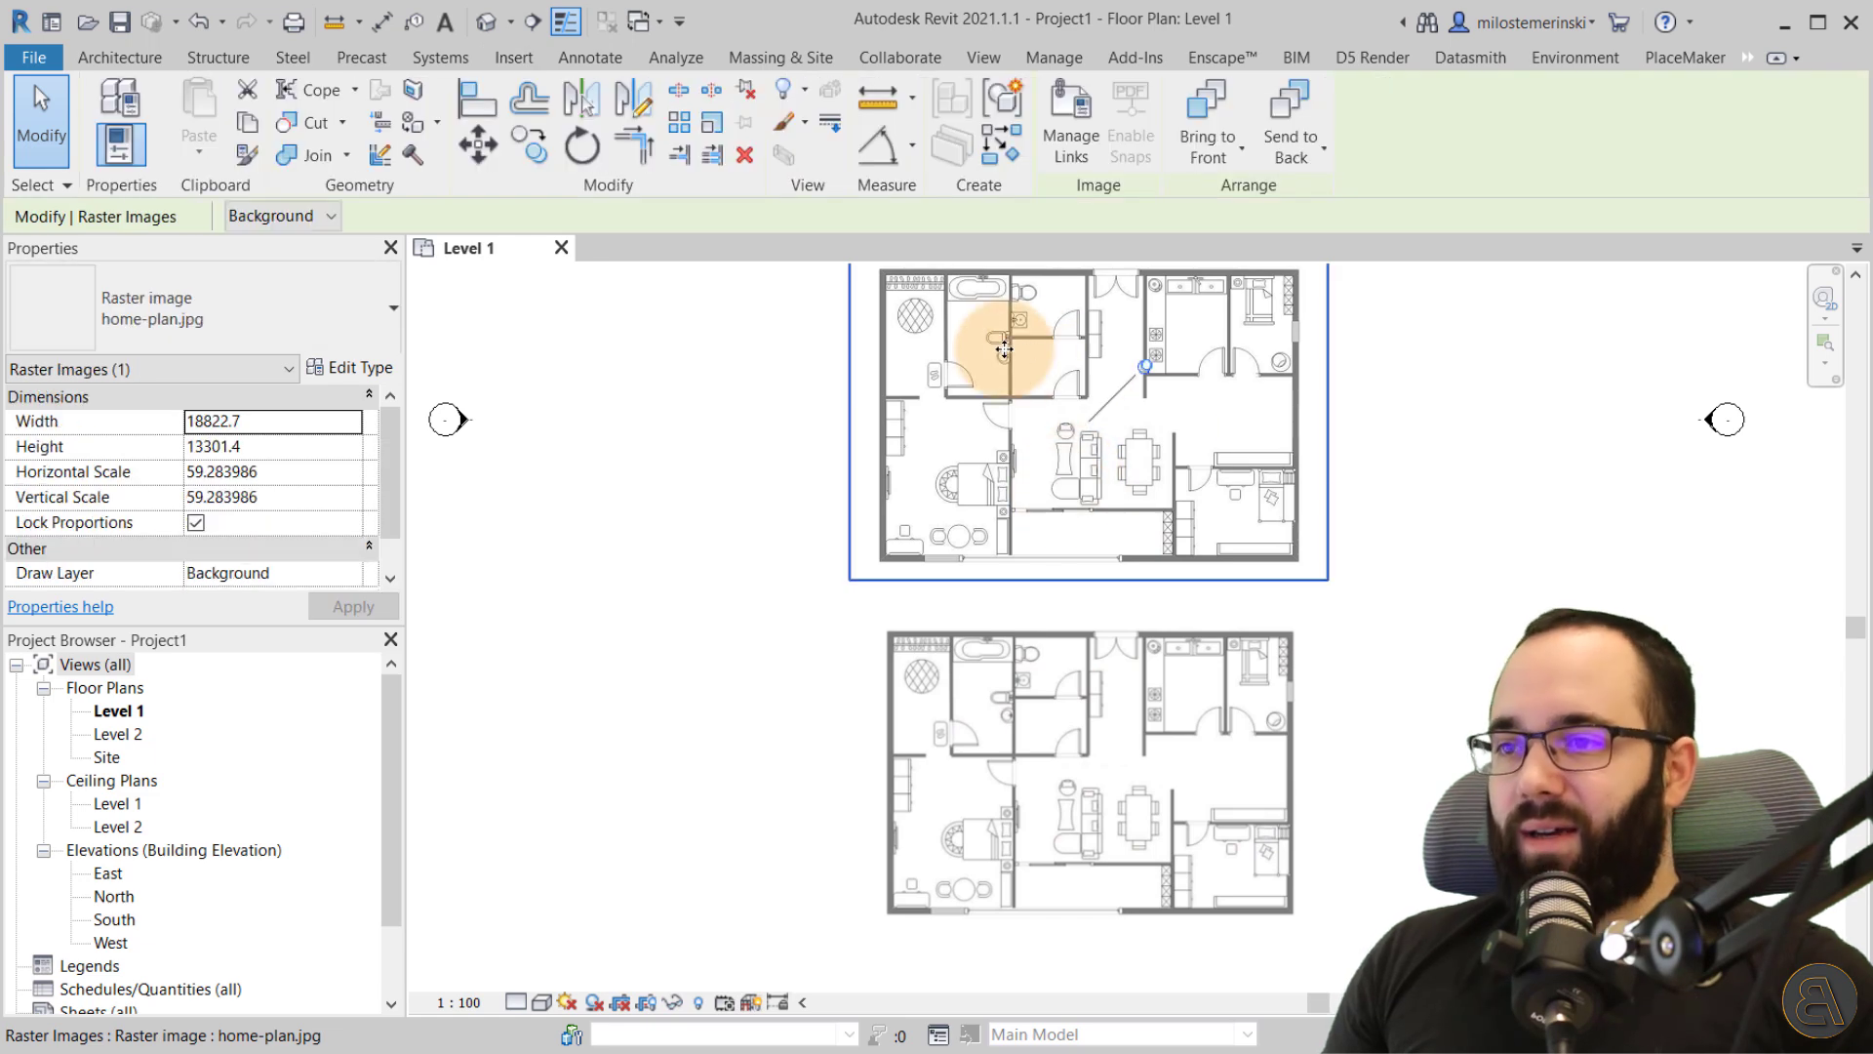
- Reload the linked image home-plan.jpg through Manage Links and apply the change
click(719, 376)
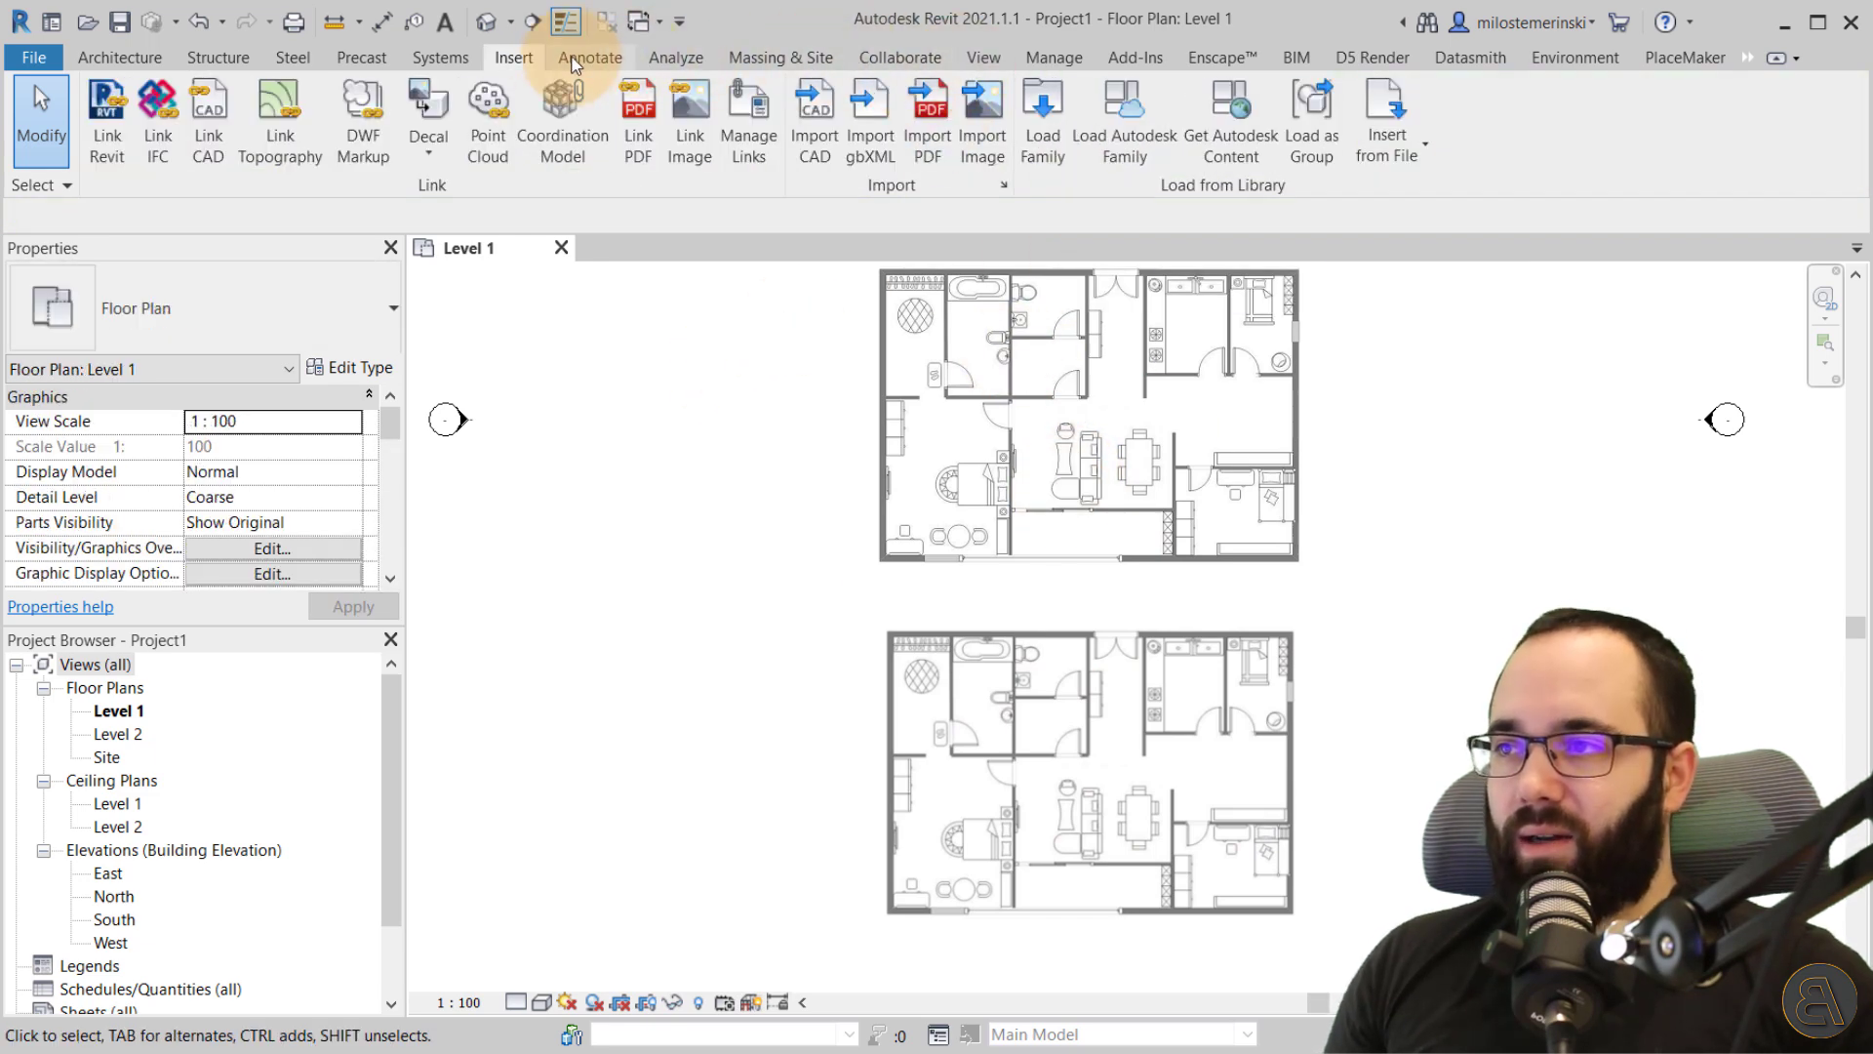
click(752, 147)
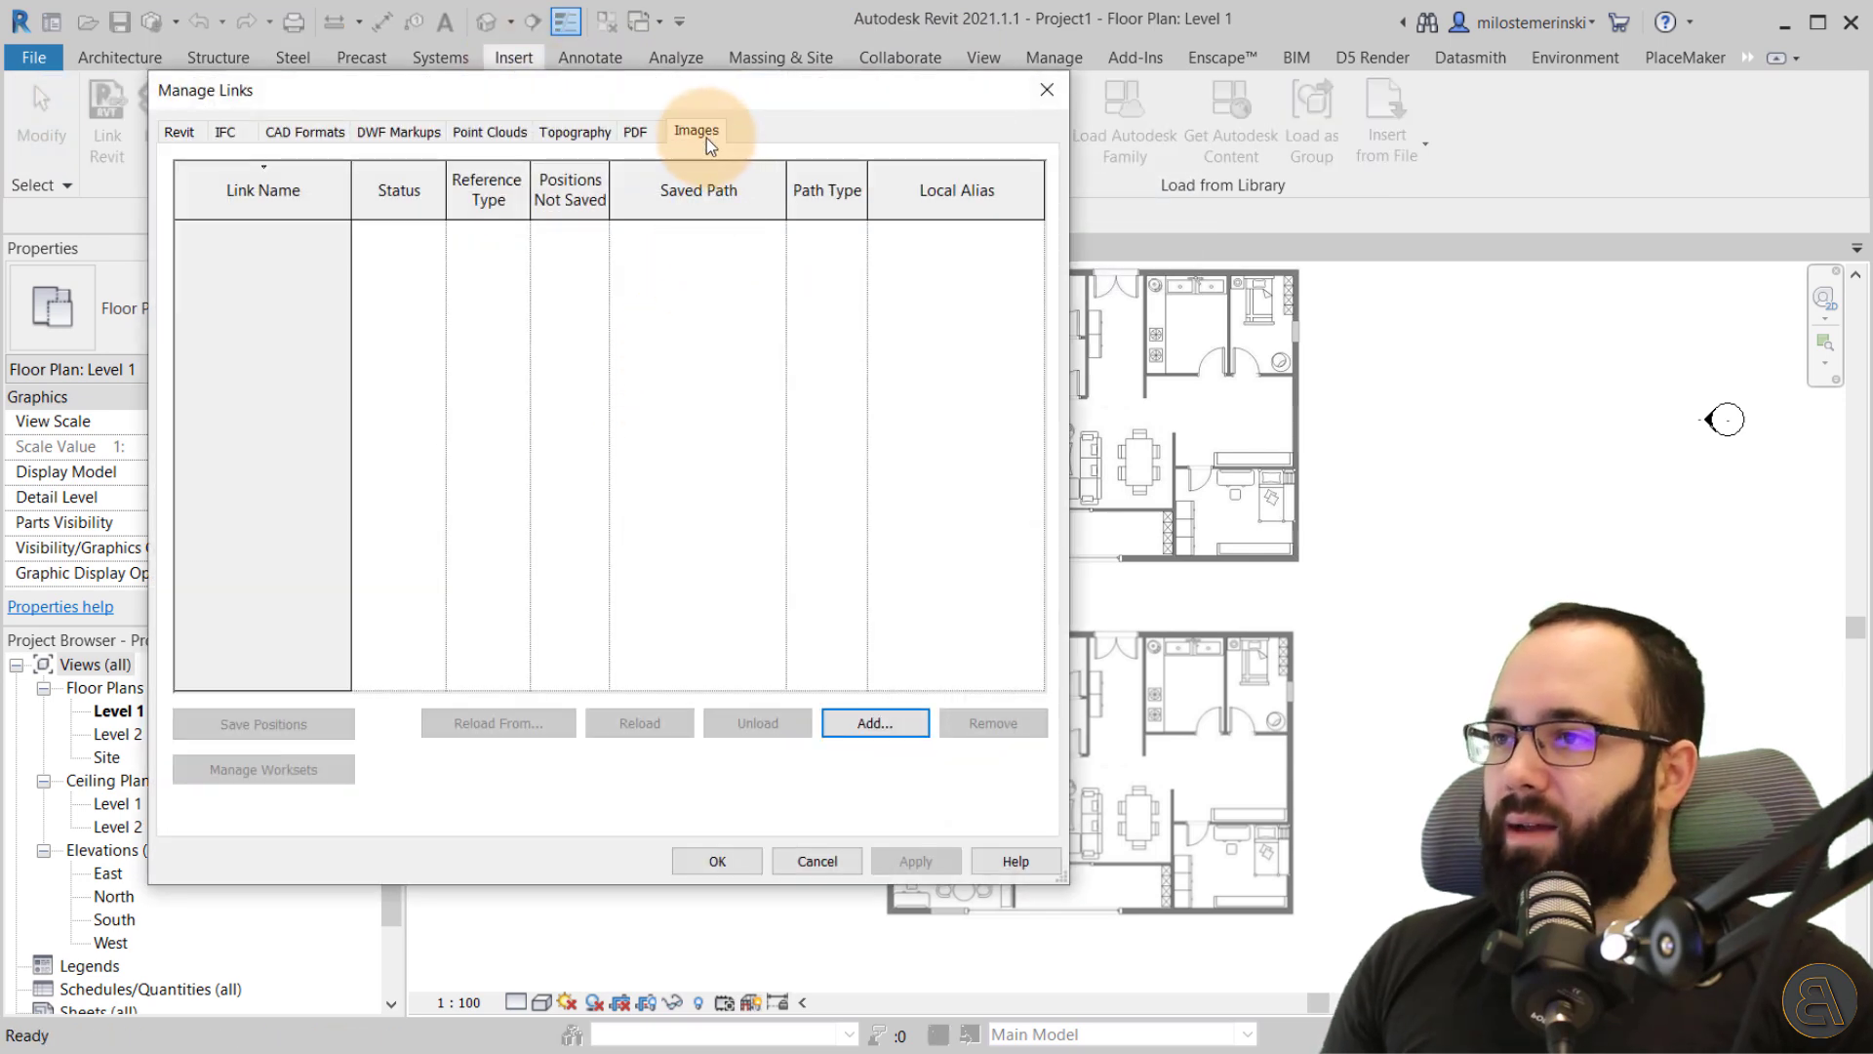
click(699, 133)
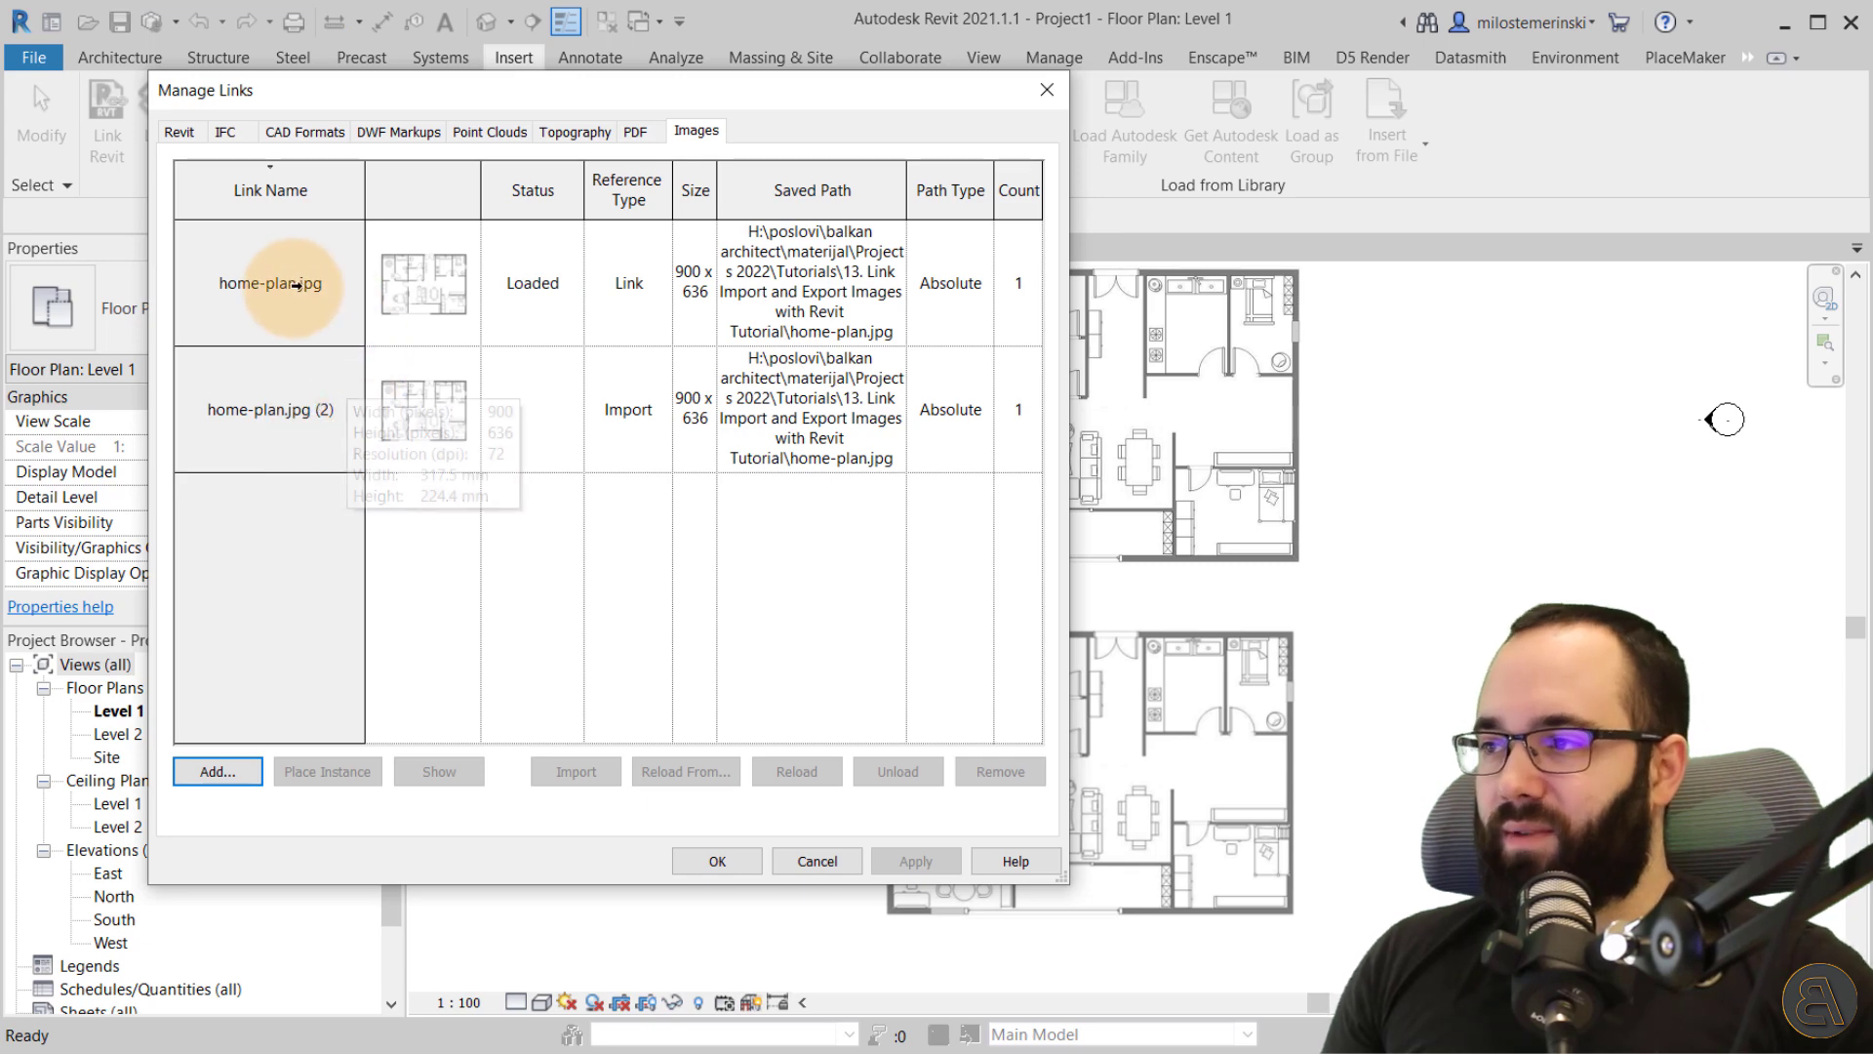
click(302, 285)
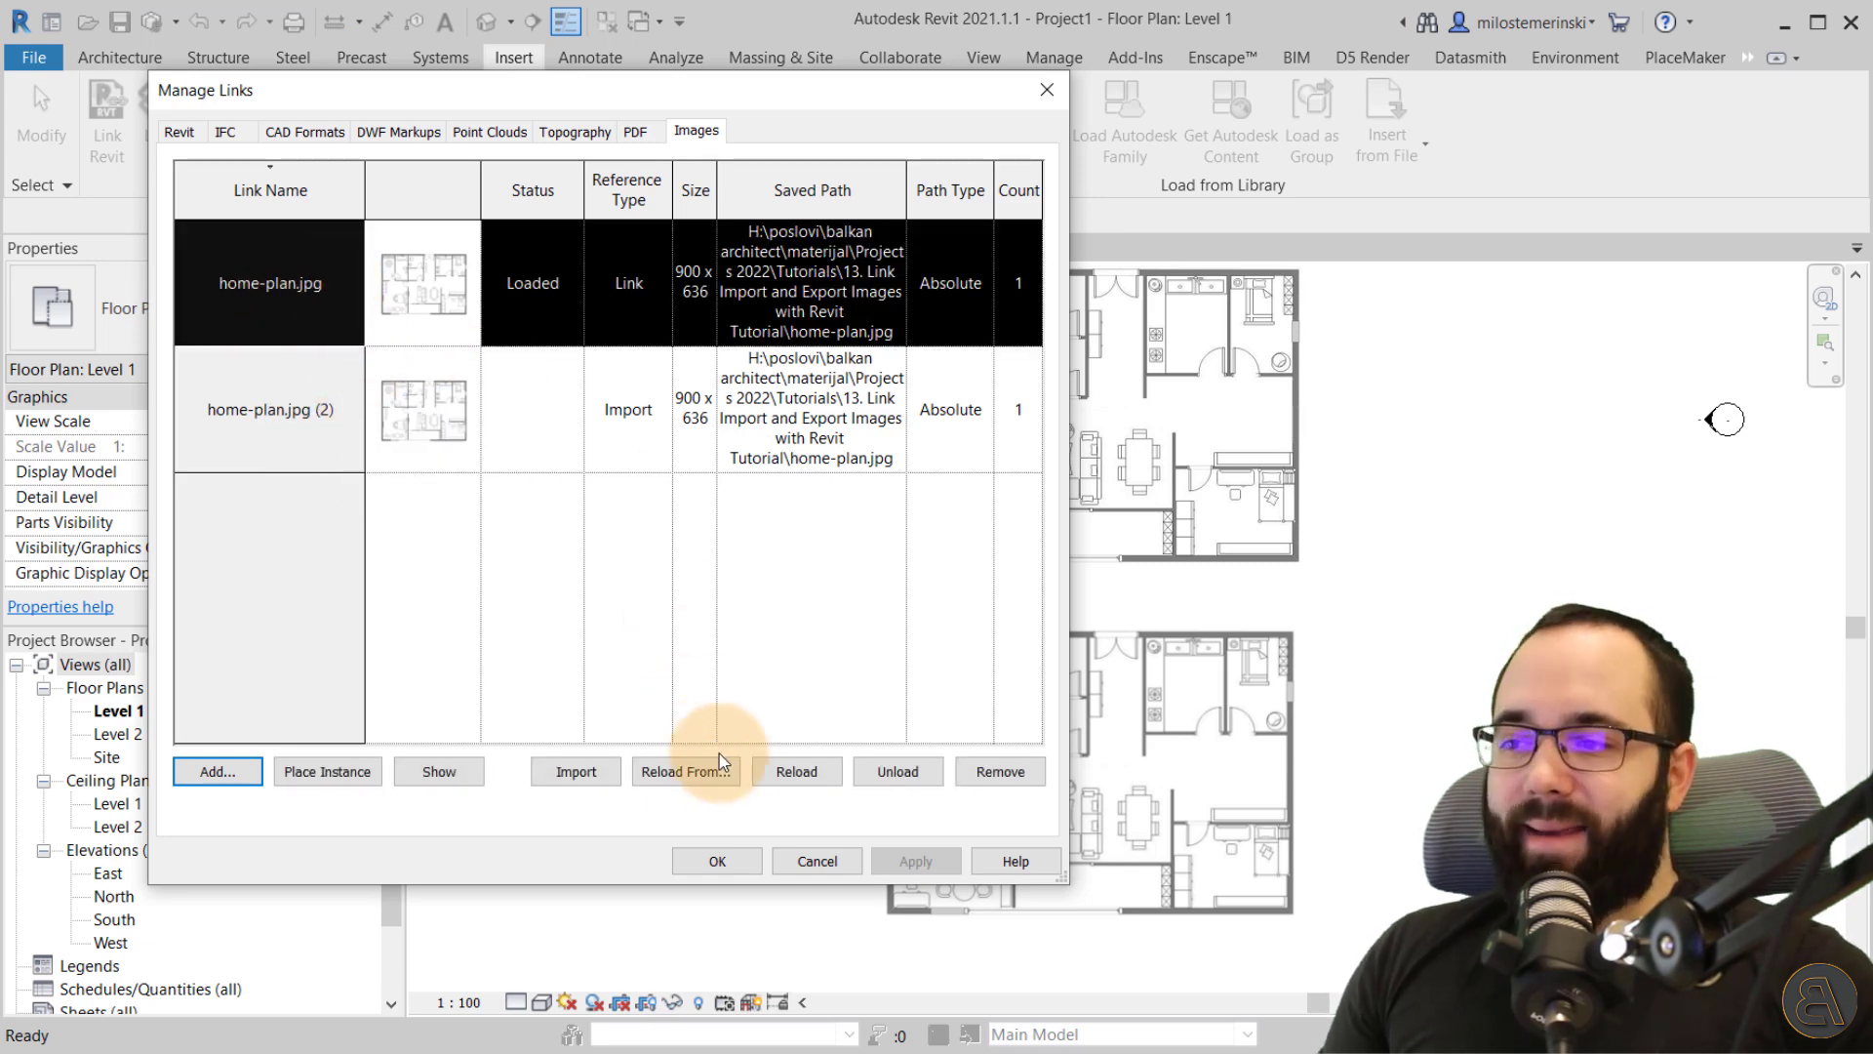
click(792, 773)
click(915, 861)
click(717, 860)
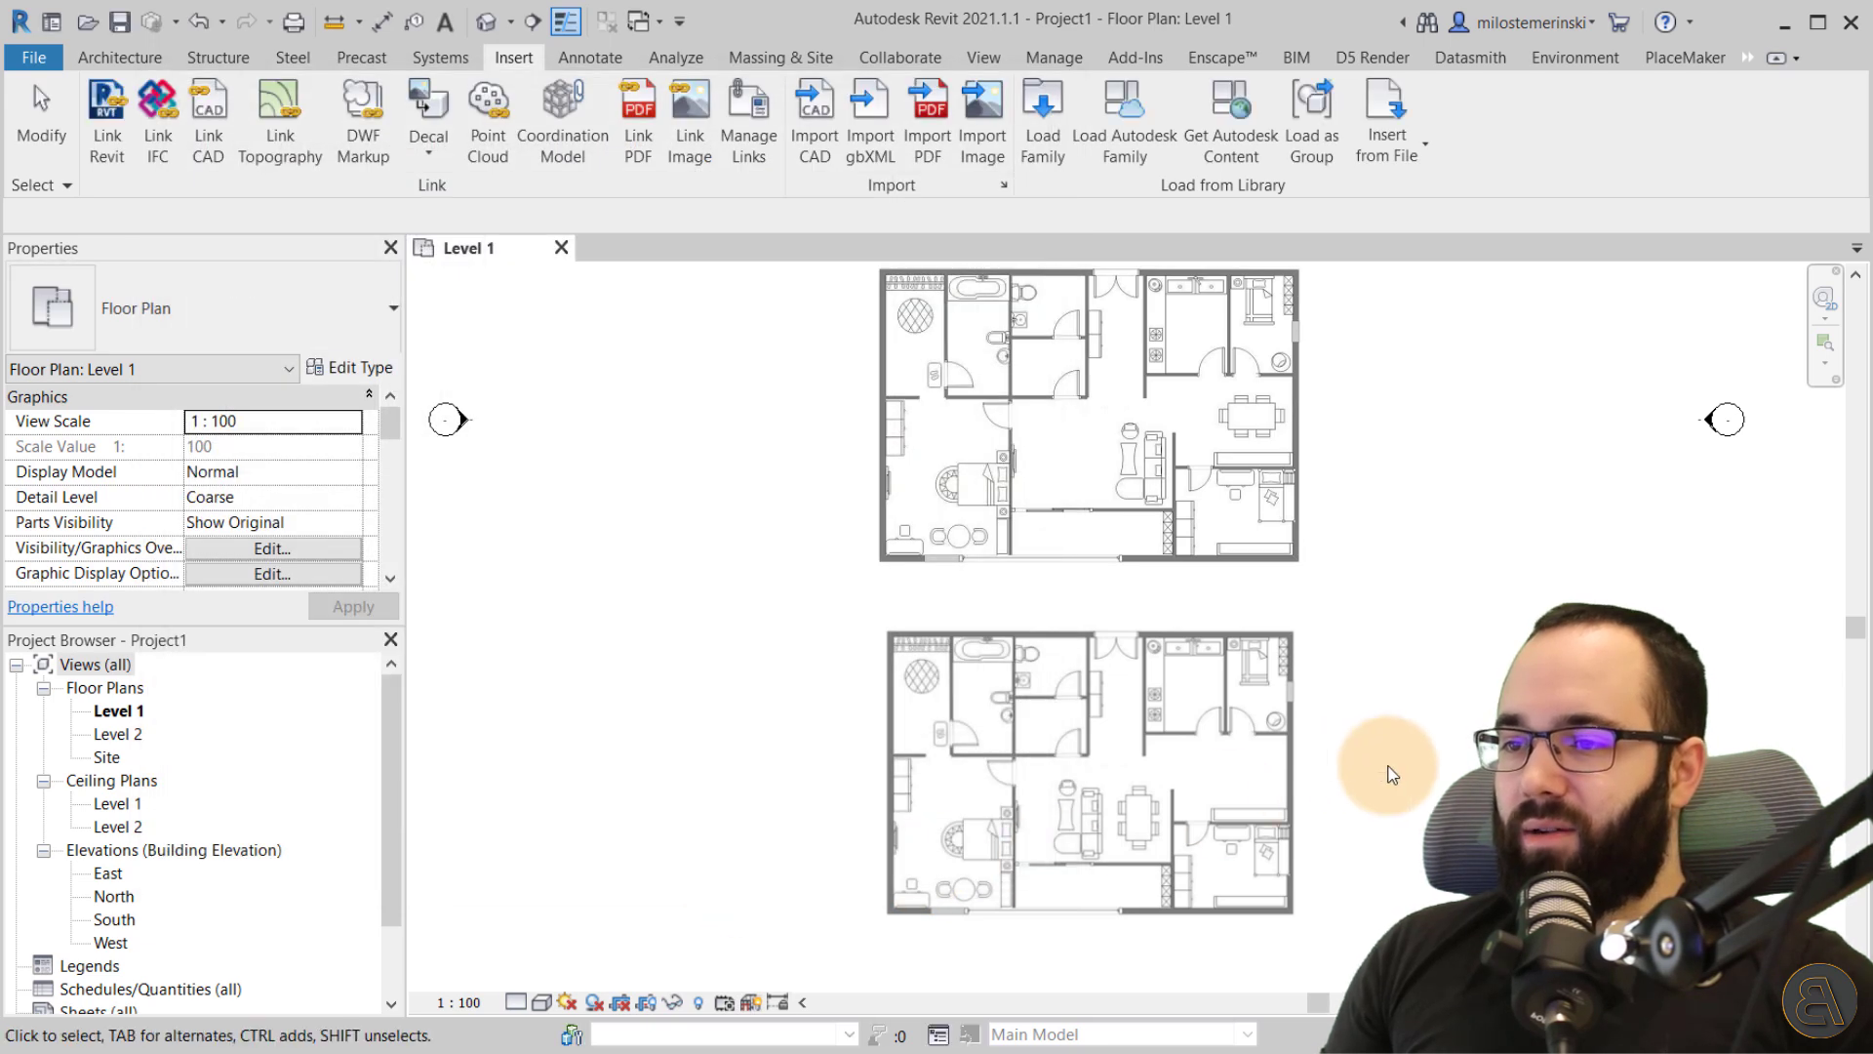
- Compare the furniture layout in the reloaded linked floor plan with the imported floor plan below it
click(1221, 629)
scroll(1171, 585, up, 5)
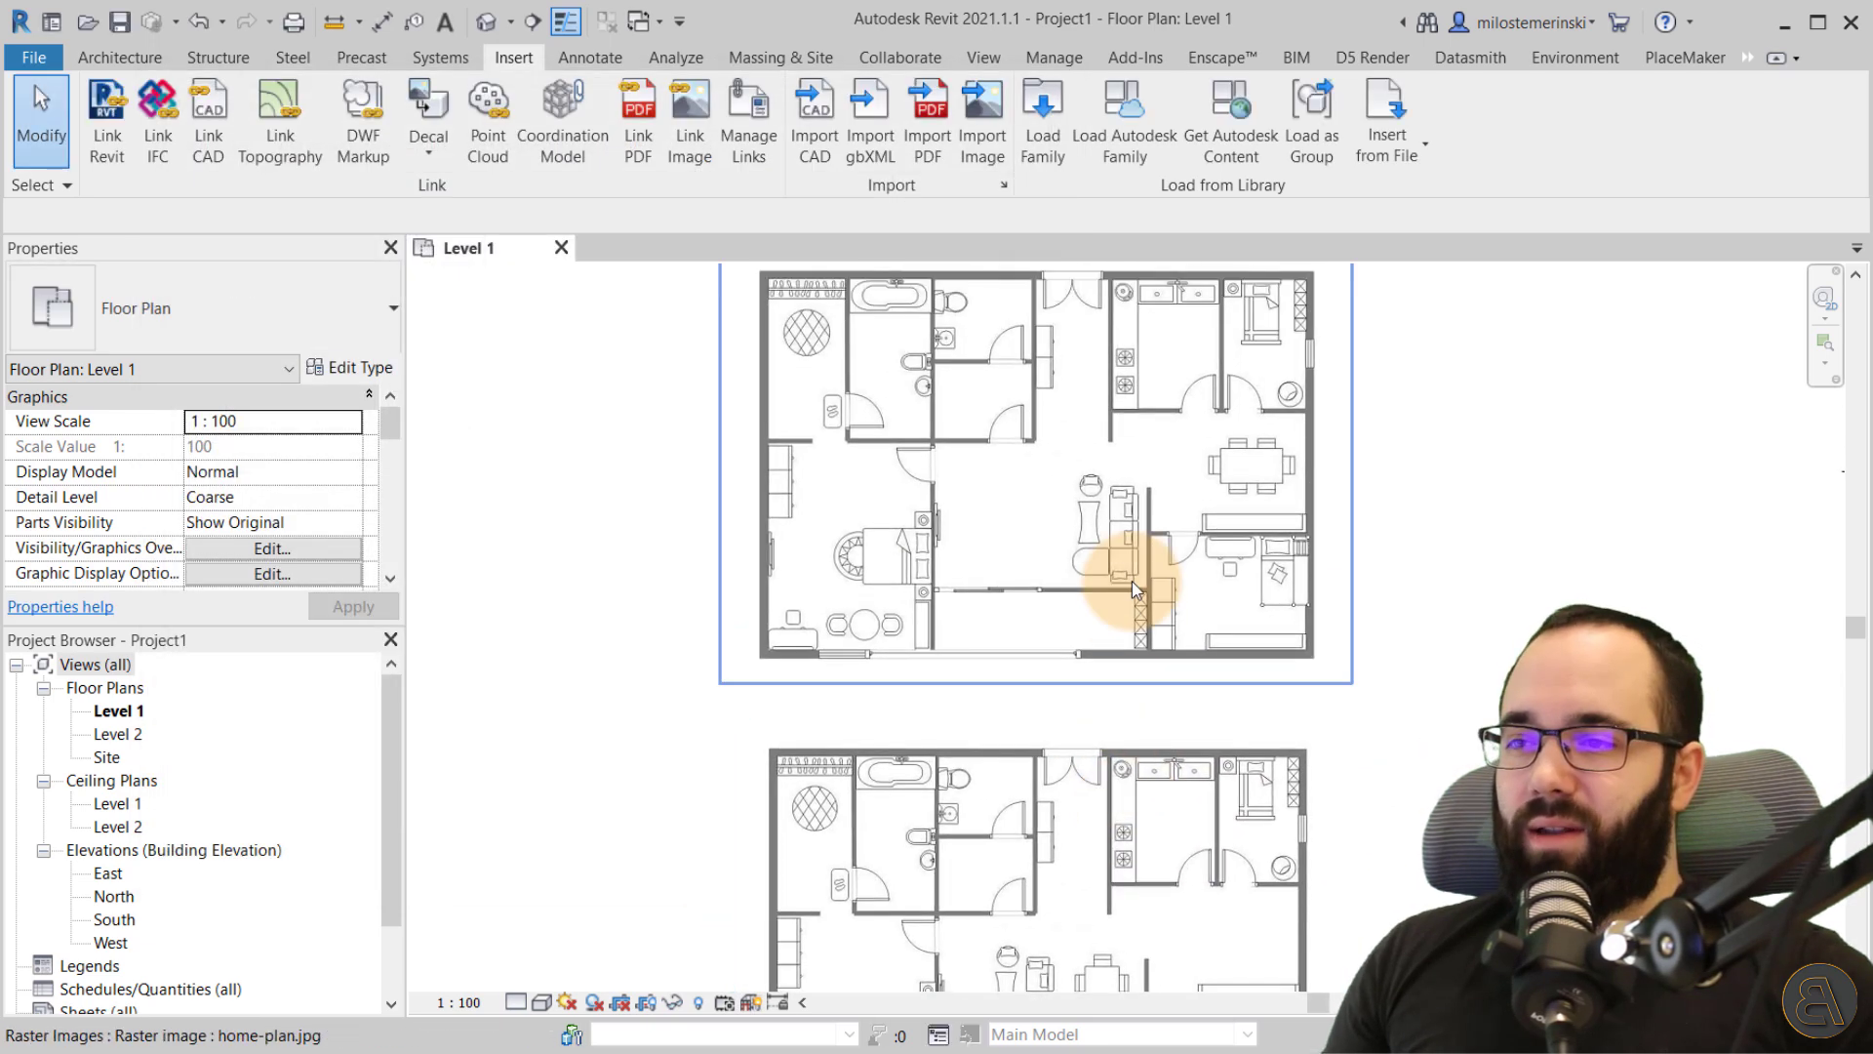
scroll(1196, 536, down, 3)
scroll(1166, 526, up, 2)
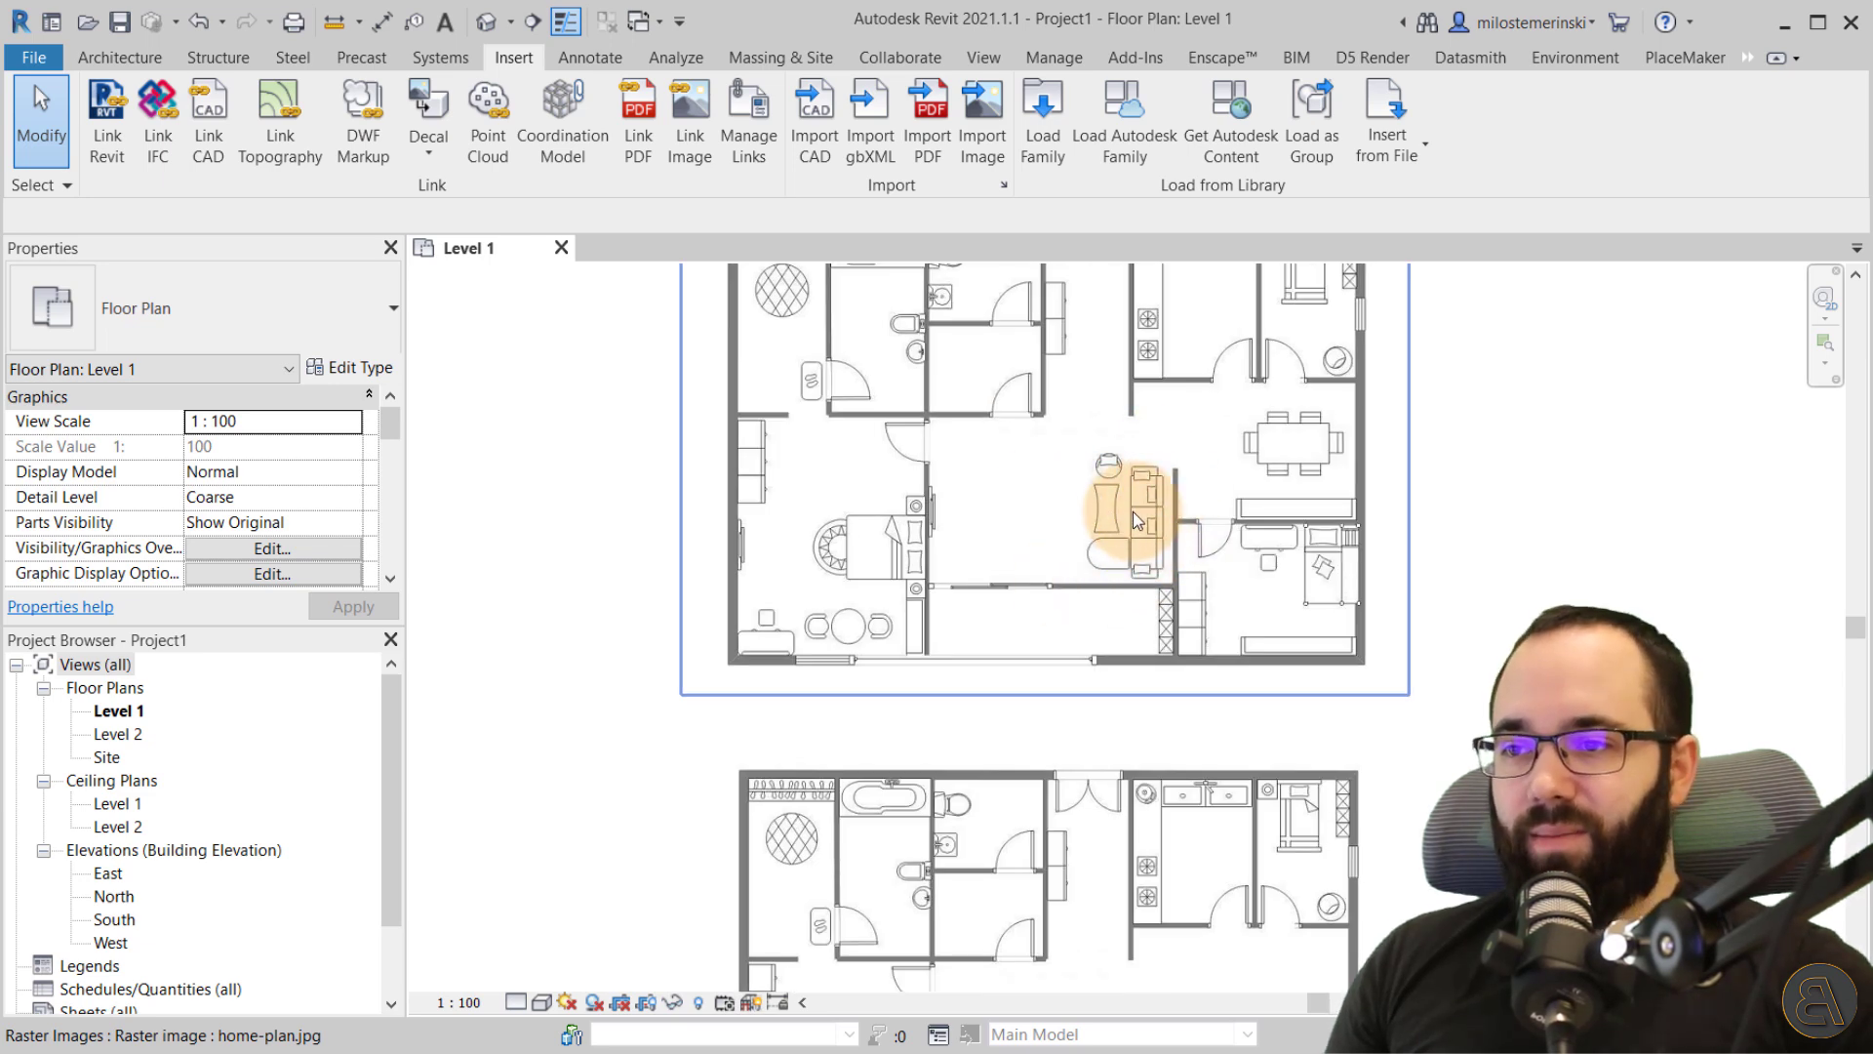
scroll(1133, 518, down, 2)
middle_drag(1259, 505, 1059, 441)
scroll(1054, 419, up, 1)
scroll(1053, 420, down, 1)
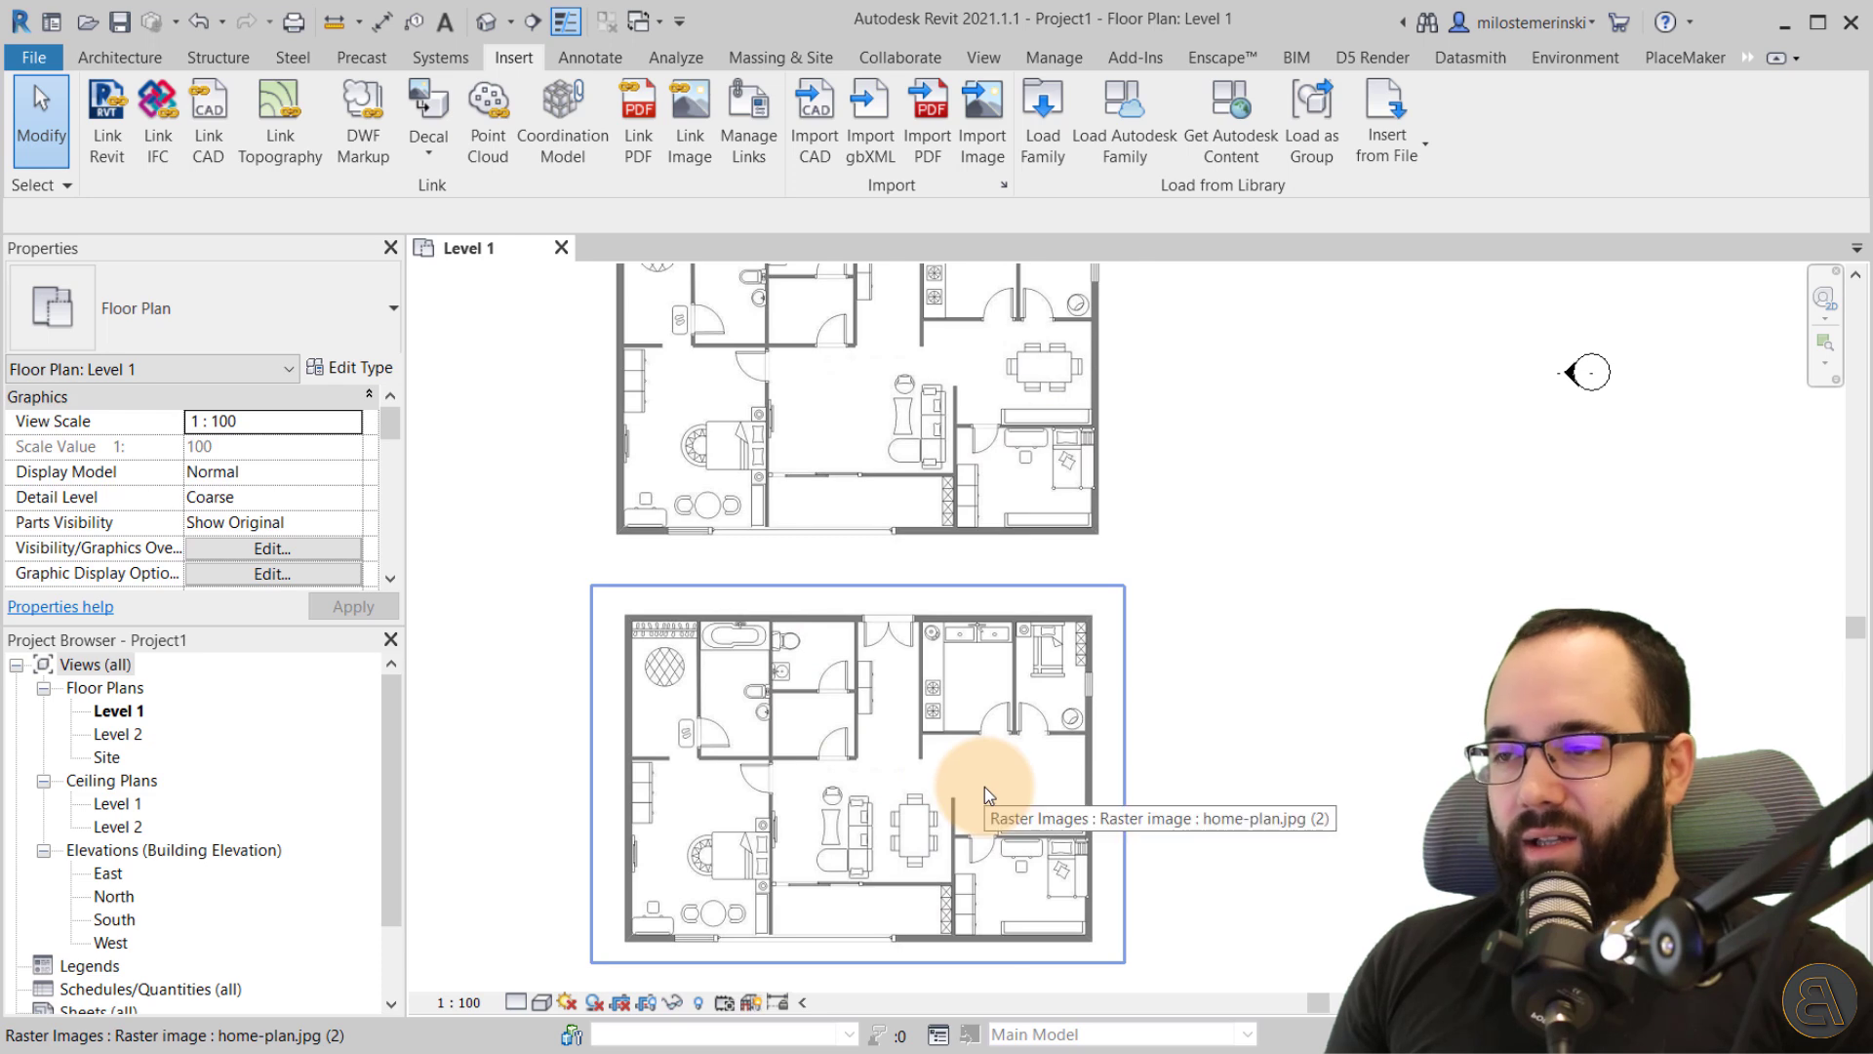
- Reload the imported image home-plan.jpg (2) through Manage Links and apply the change
click(747, 146)
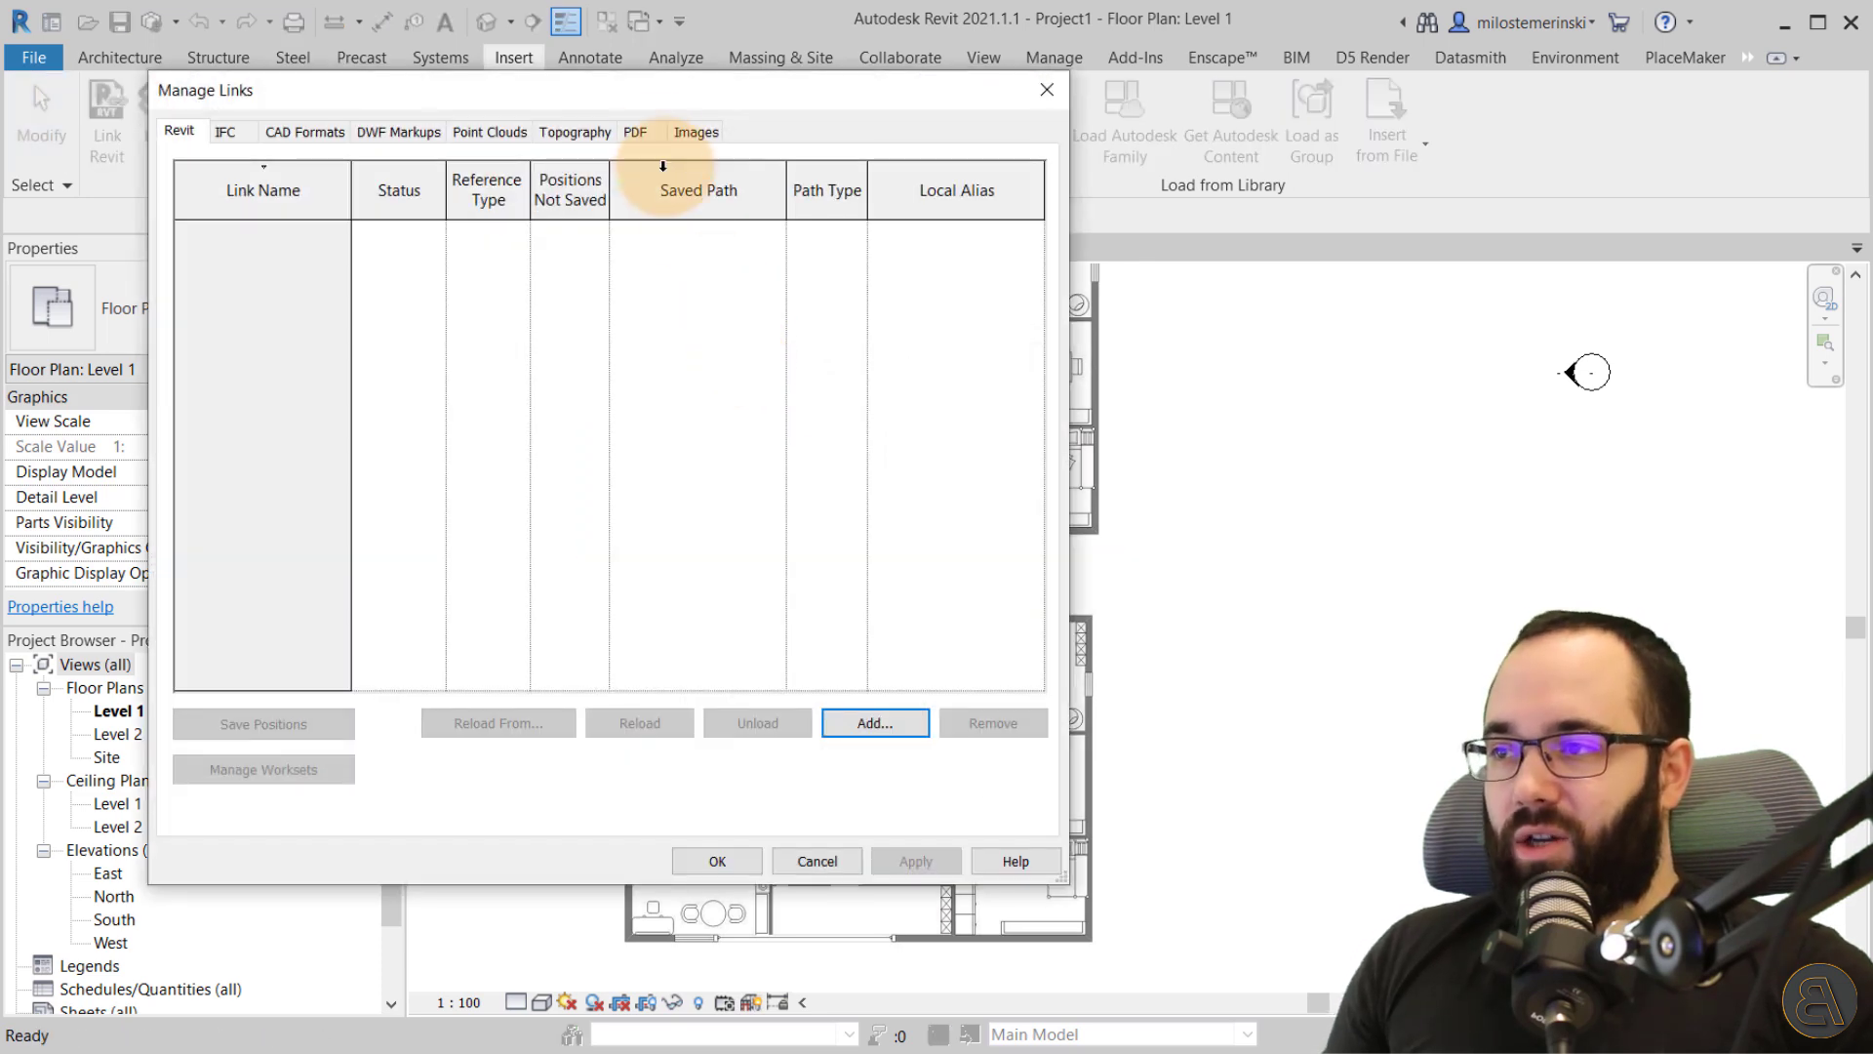
click(695, 131)
click(314, 400)
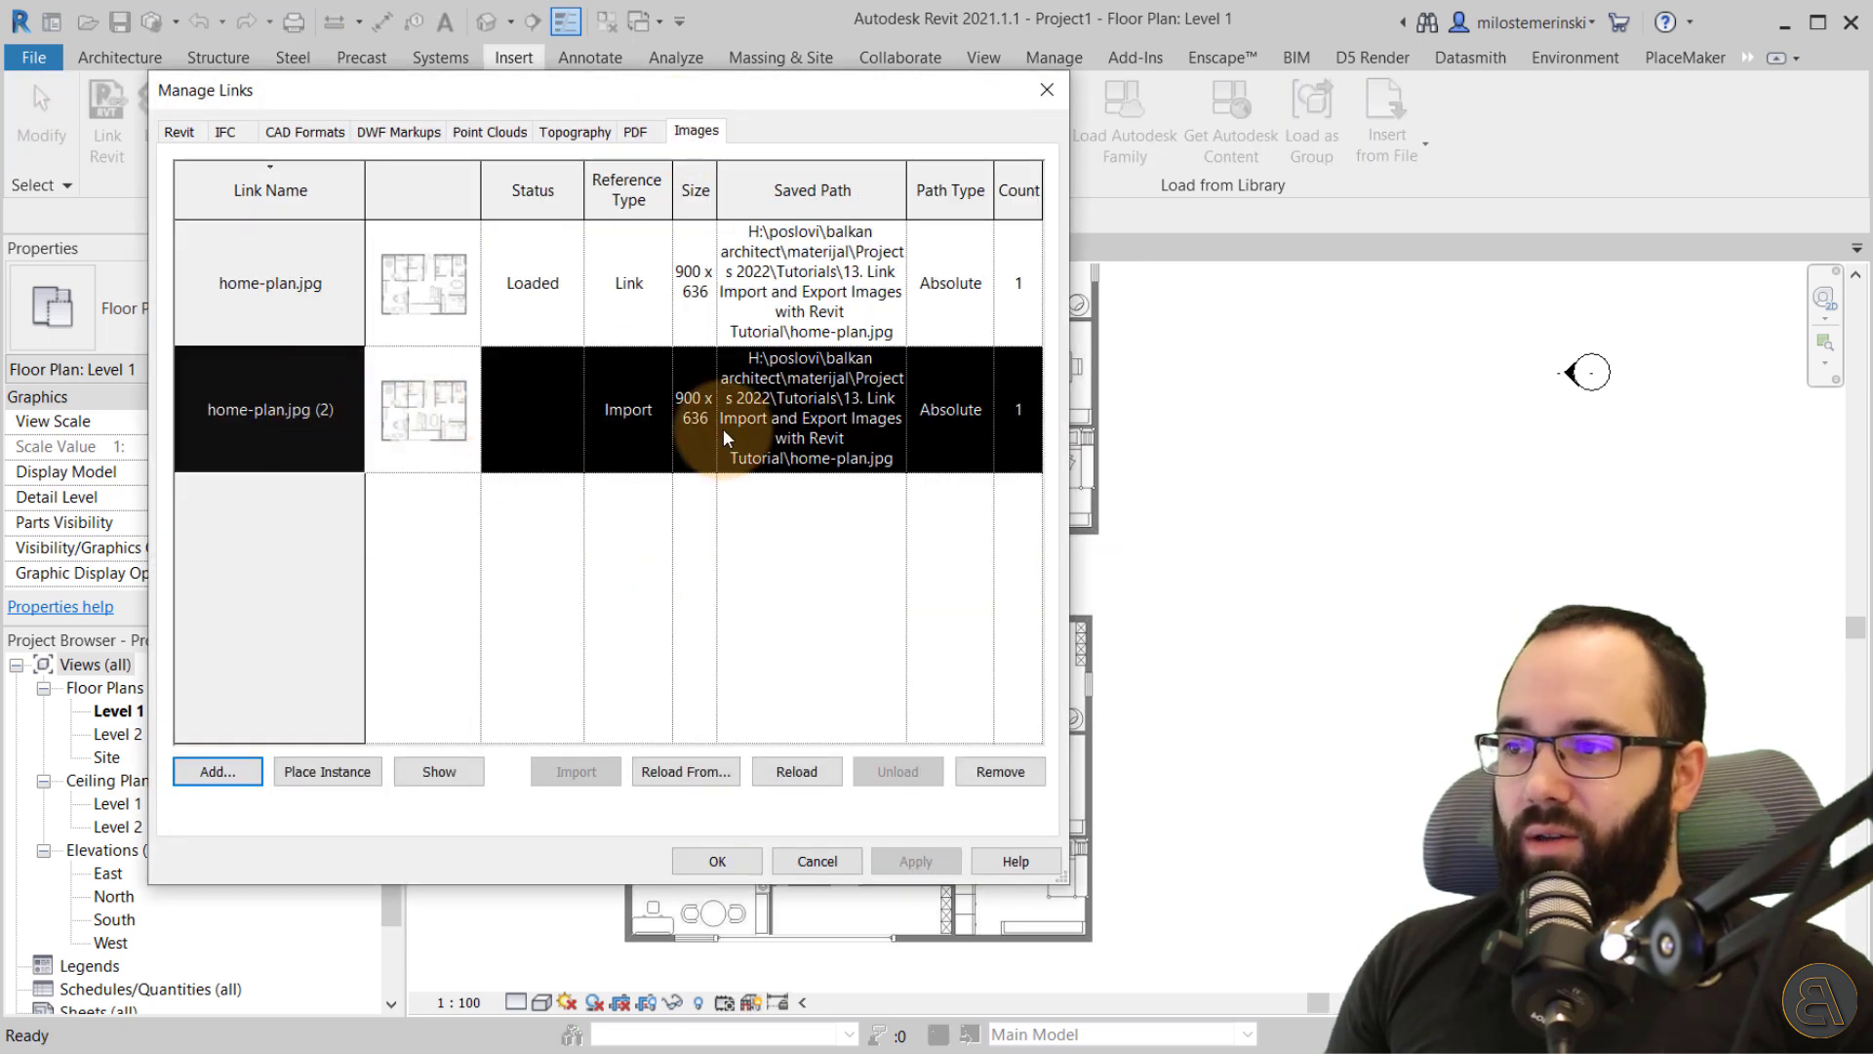
click(796, 771)
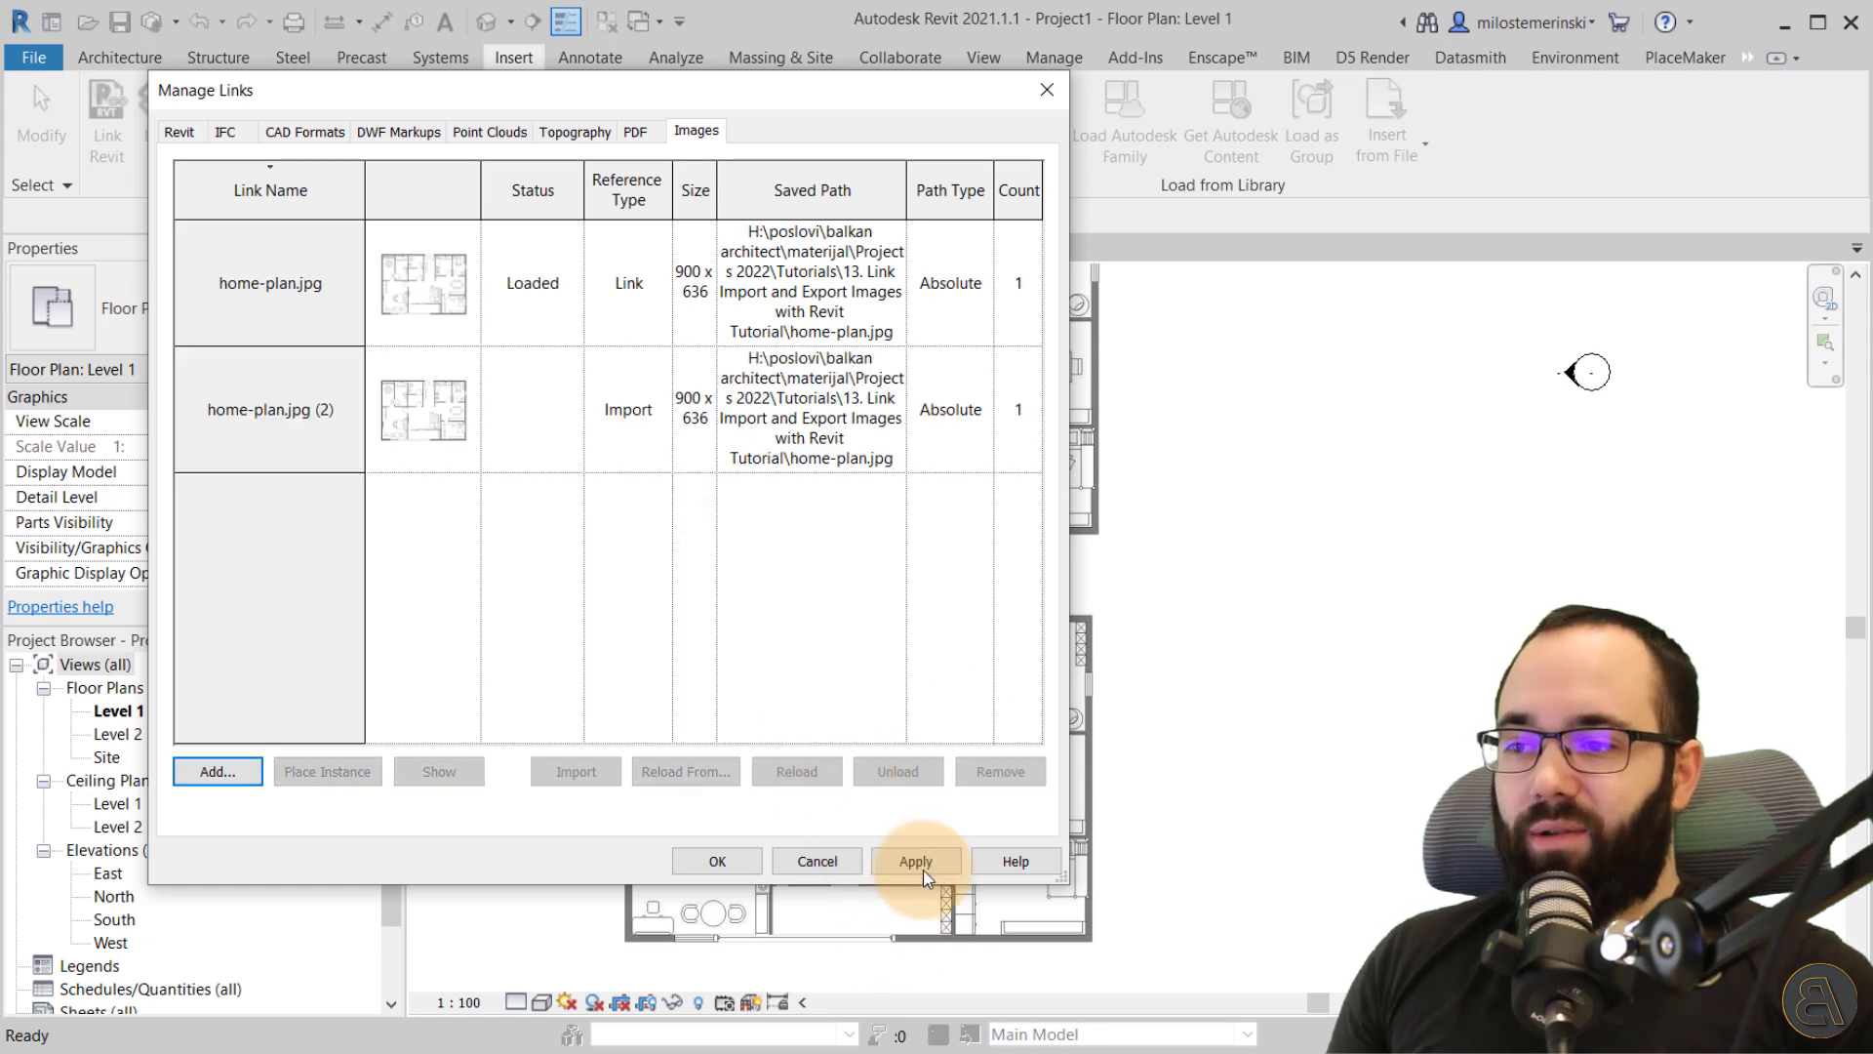
click(717, 860)
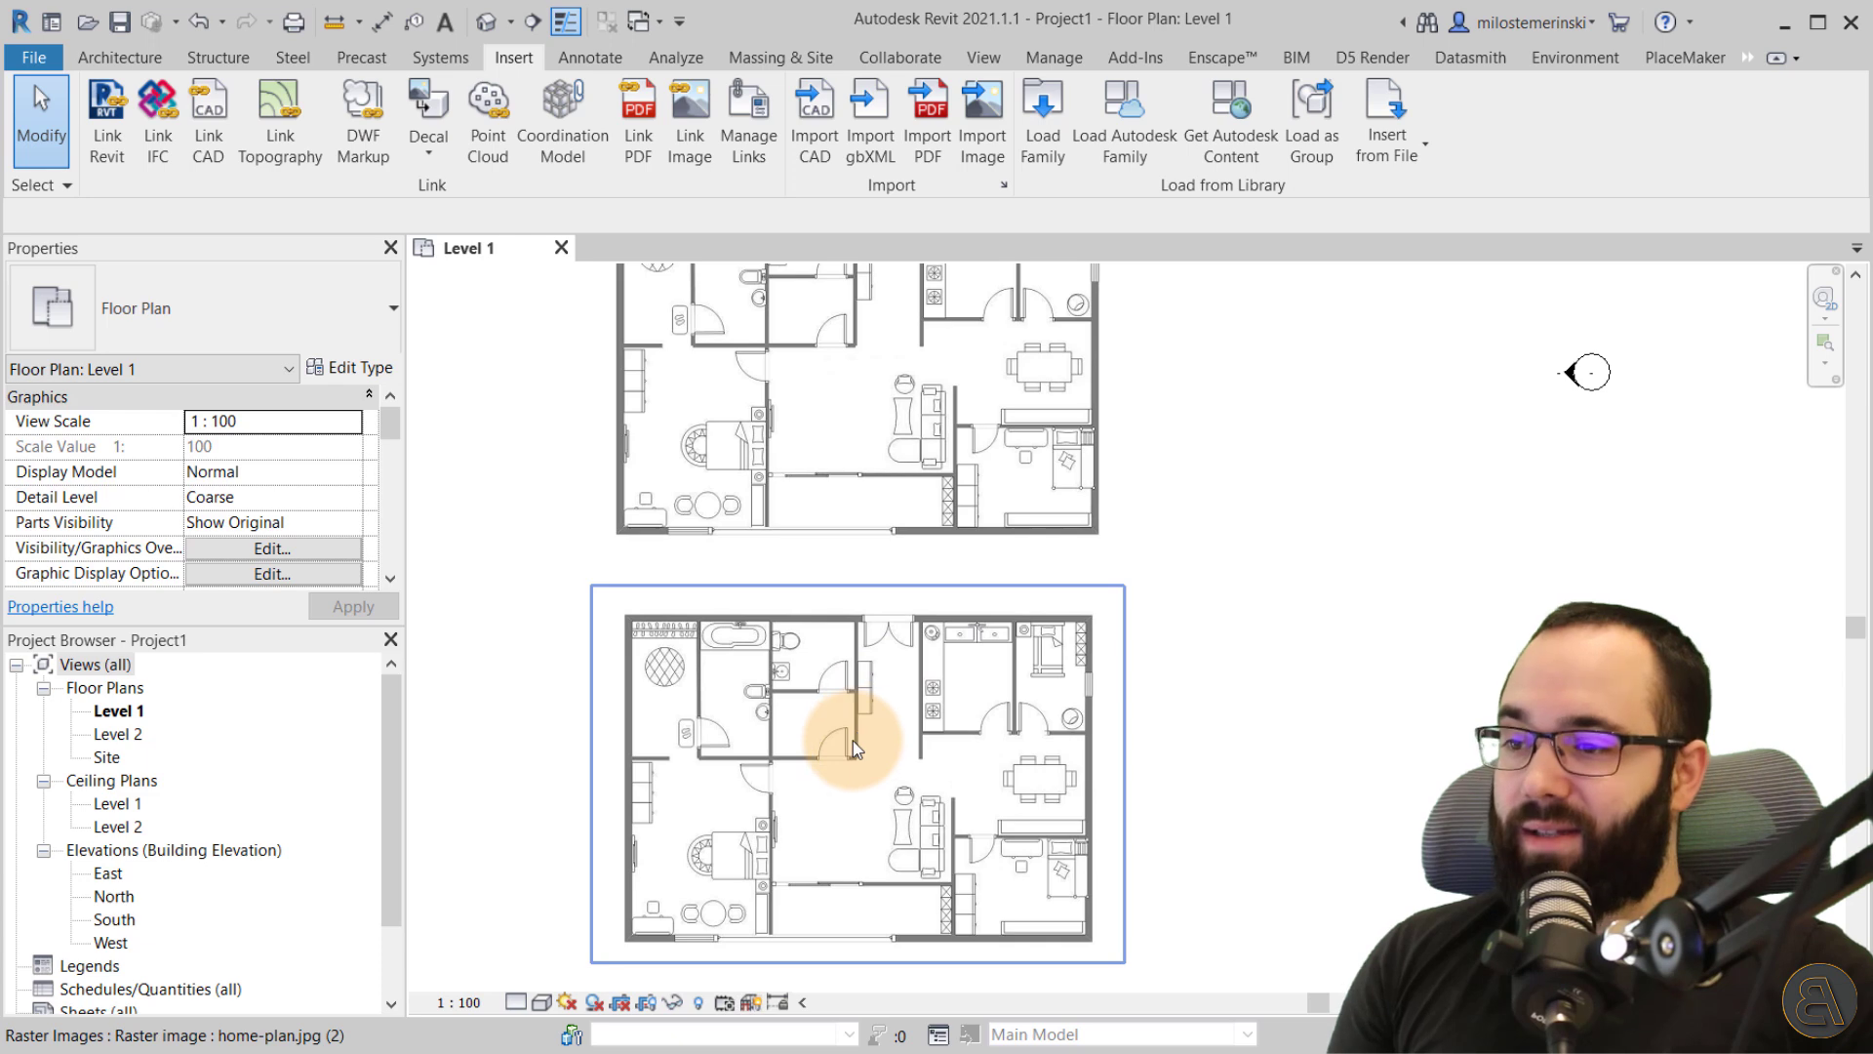
- Switch to Photoshop, move the sofa, coffee table and armchair group about 80 px away from the short partition wall, and deselect it
mouse_move(999, 1053)
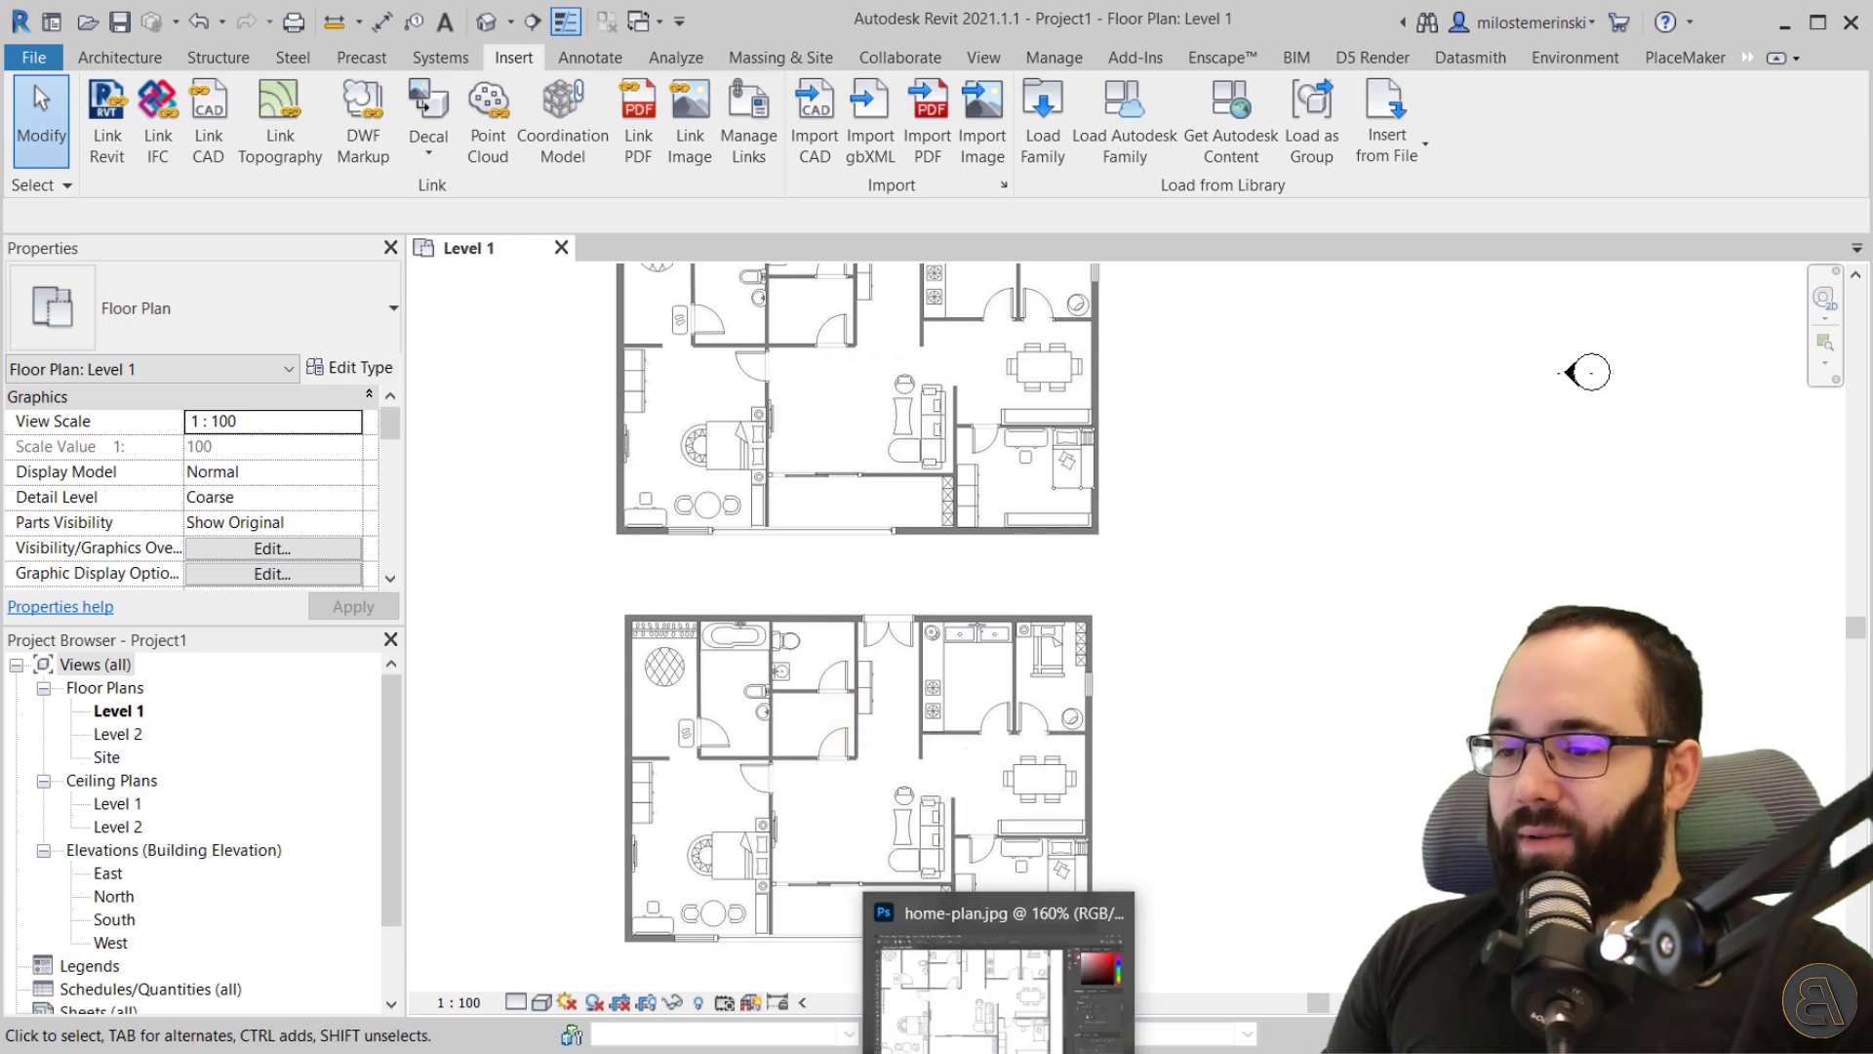
click(999, 985)
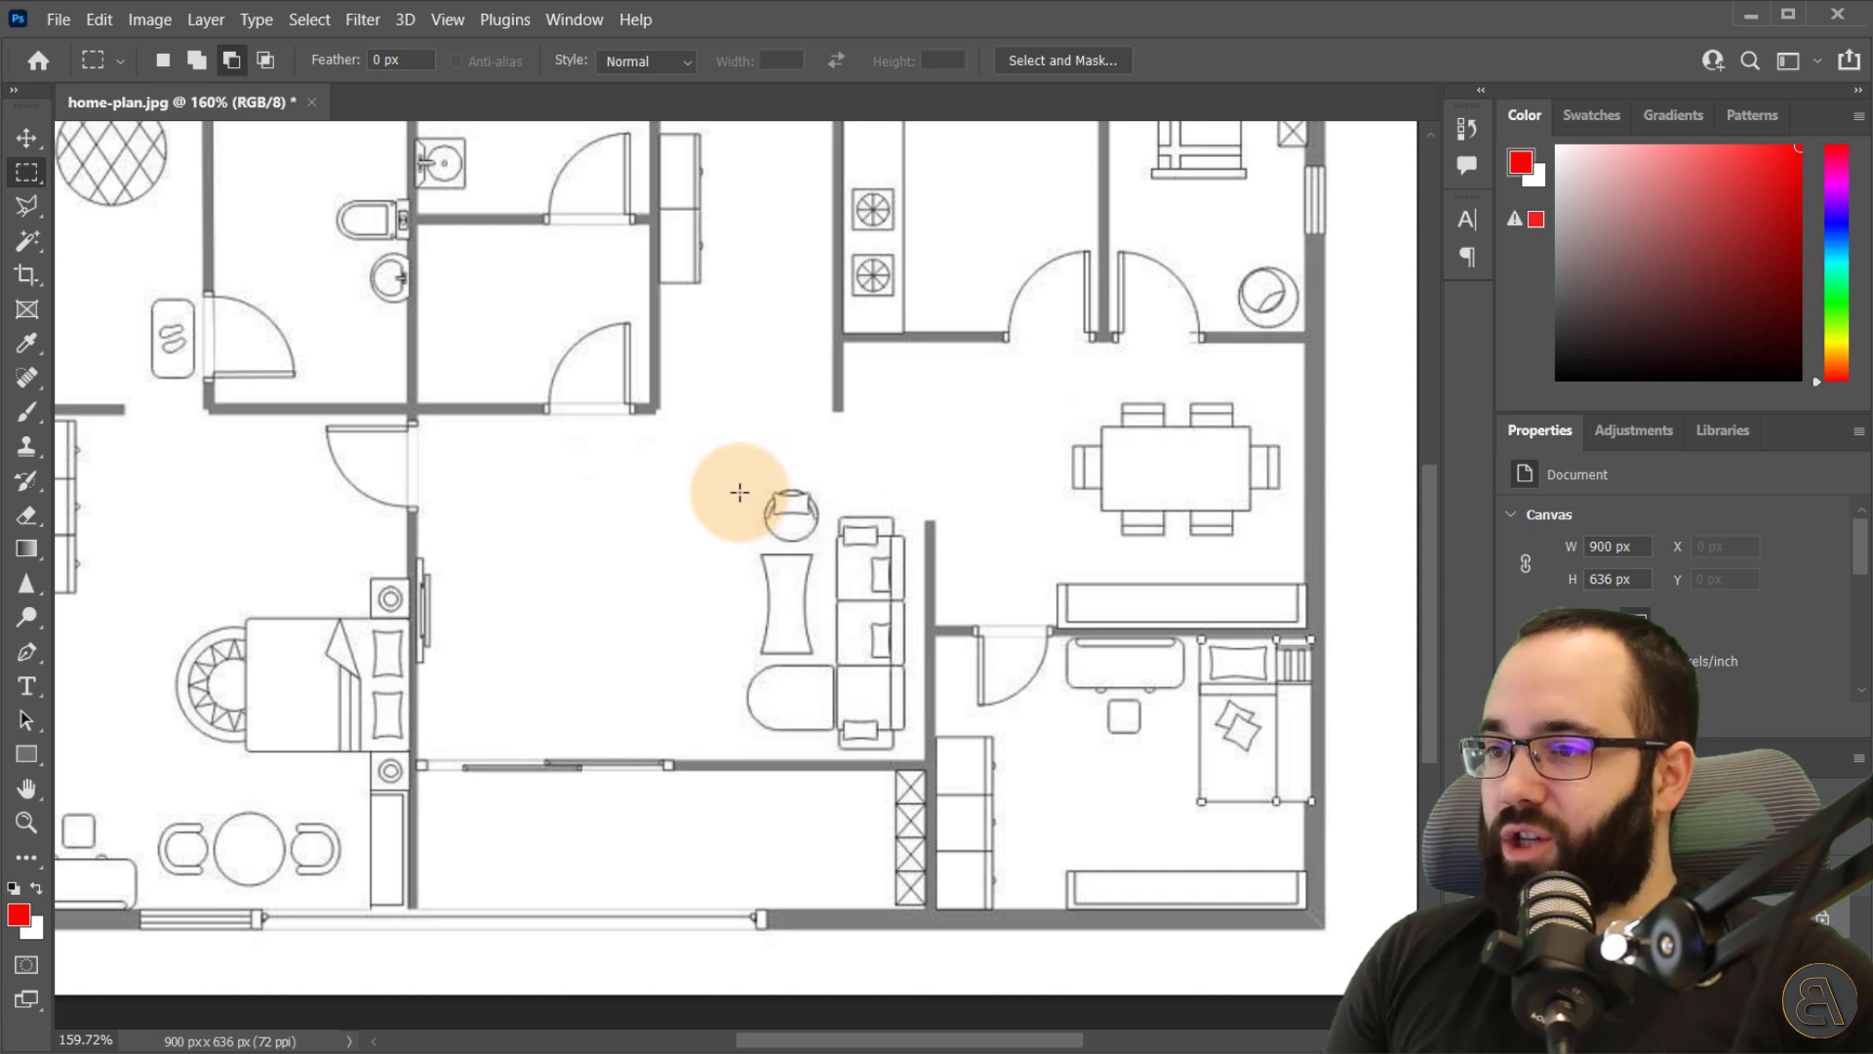
alt+scroll(1146, 576, down, 2)
alt+scroll(685, 550, up, 1)
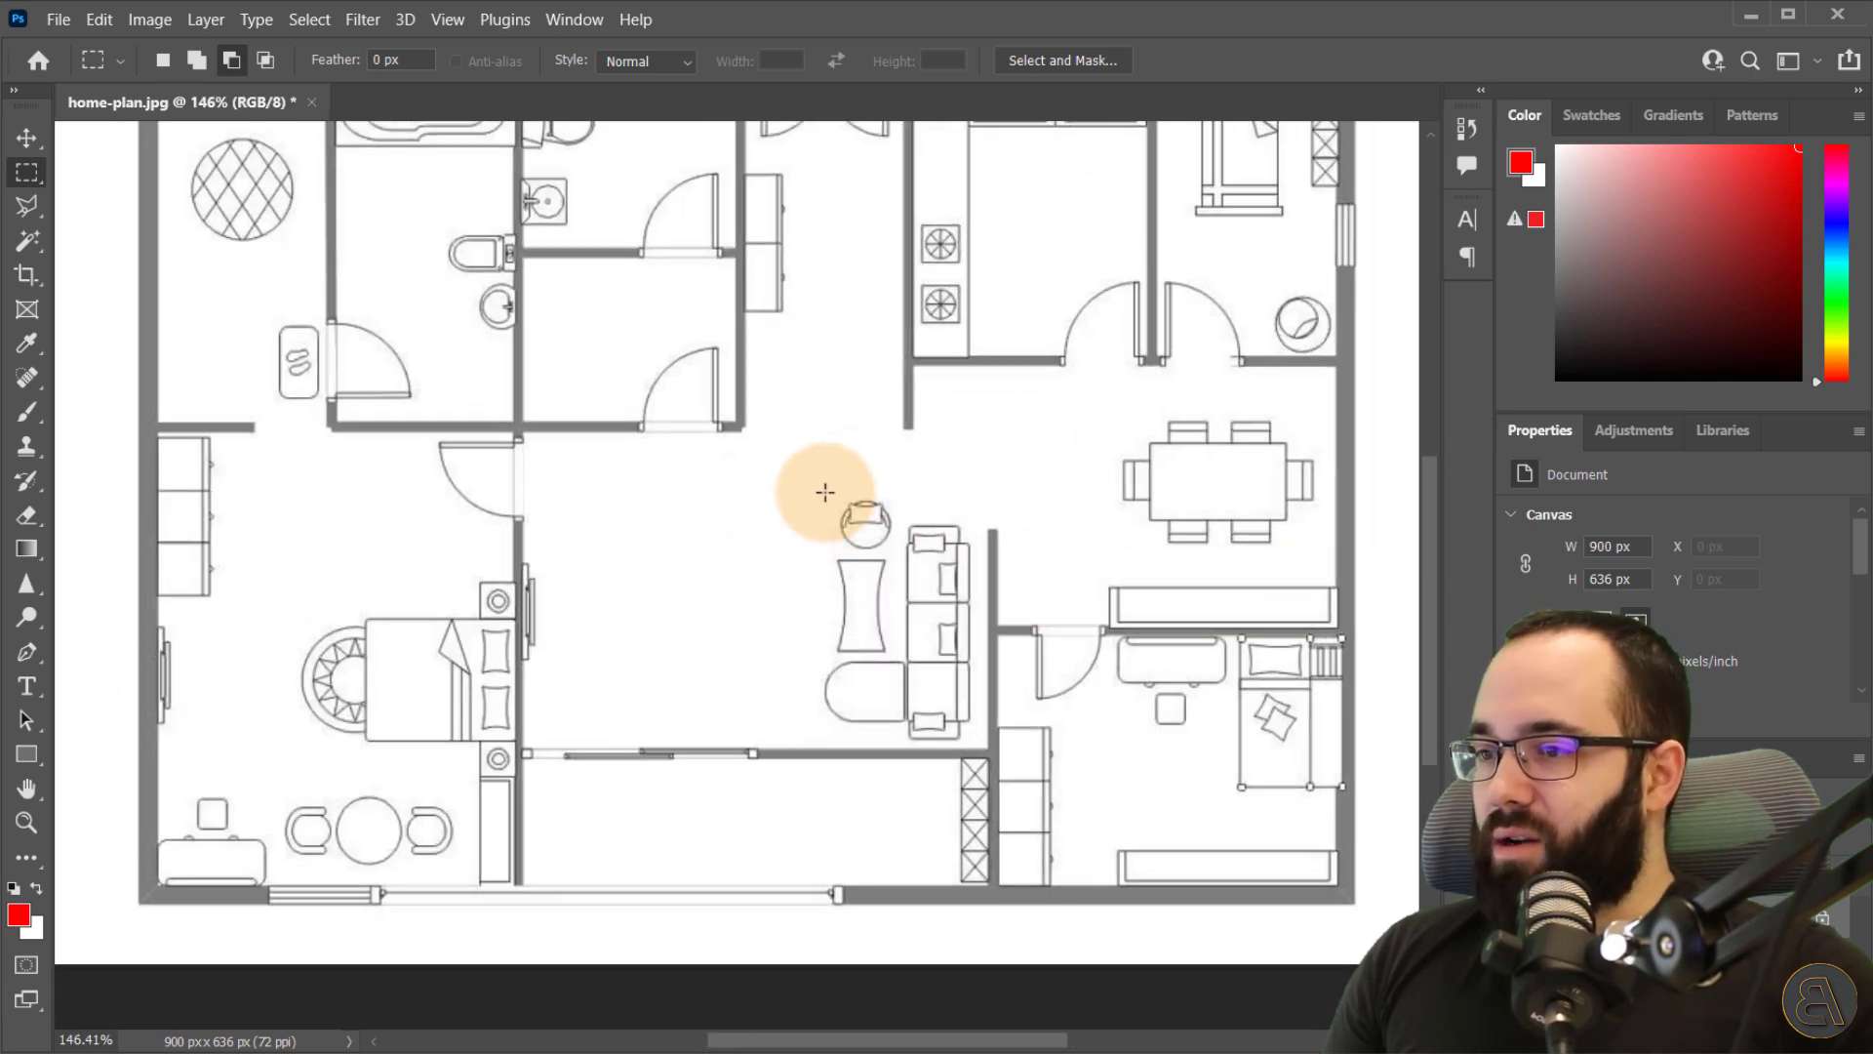
drag(820, 496, 977, 742)
click(27, 139)
drag(884, 634, 769, 624)
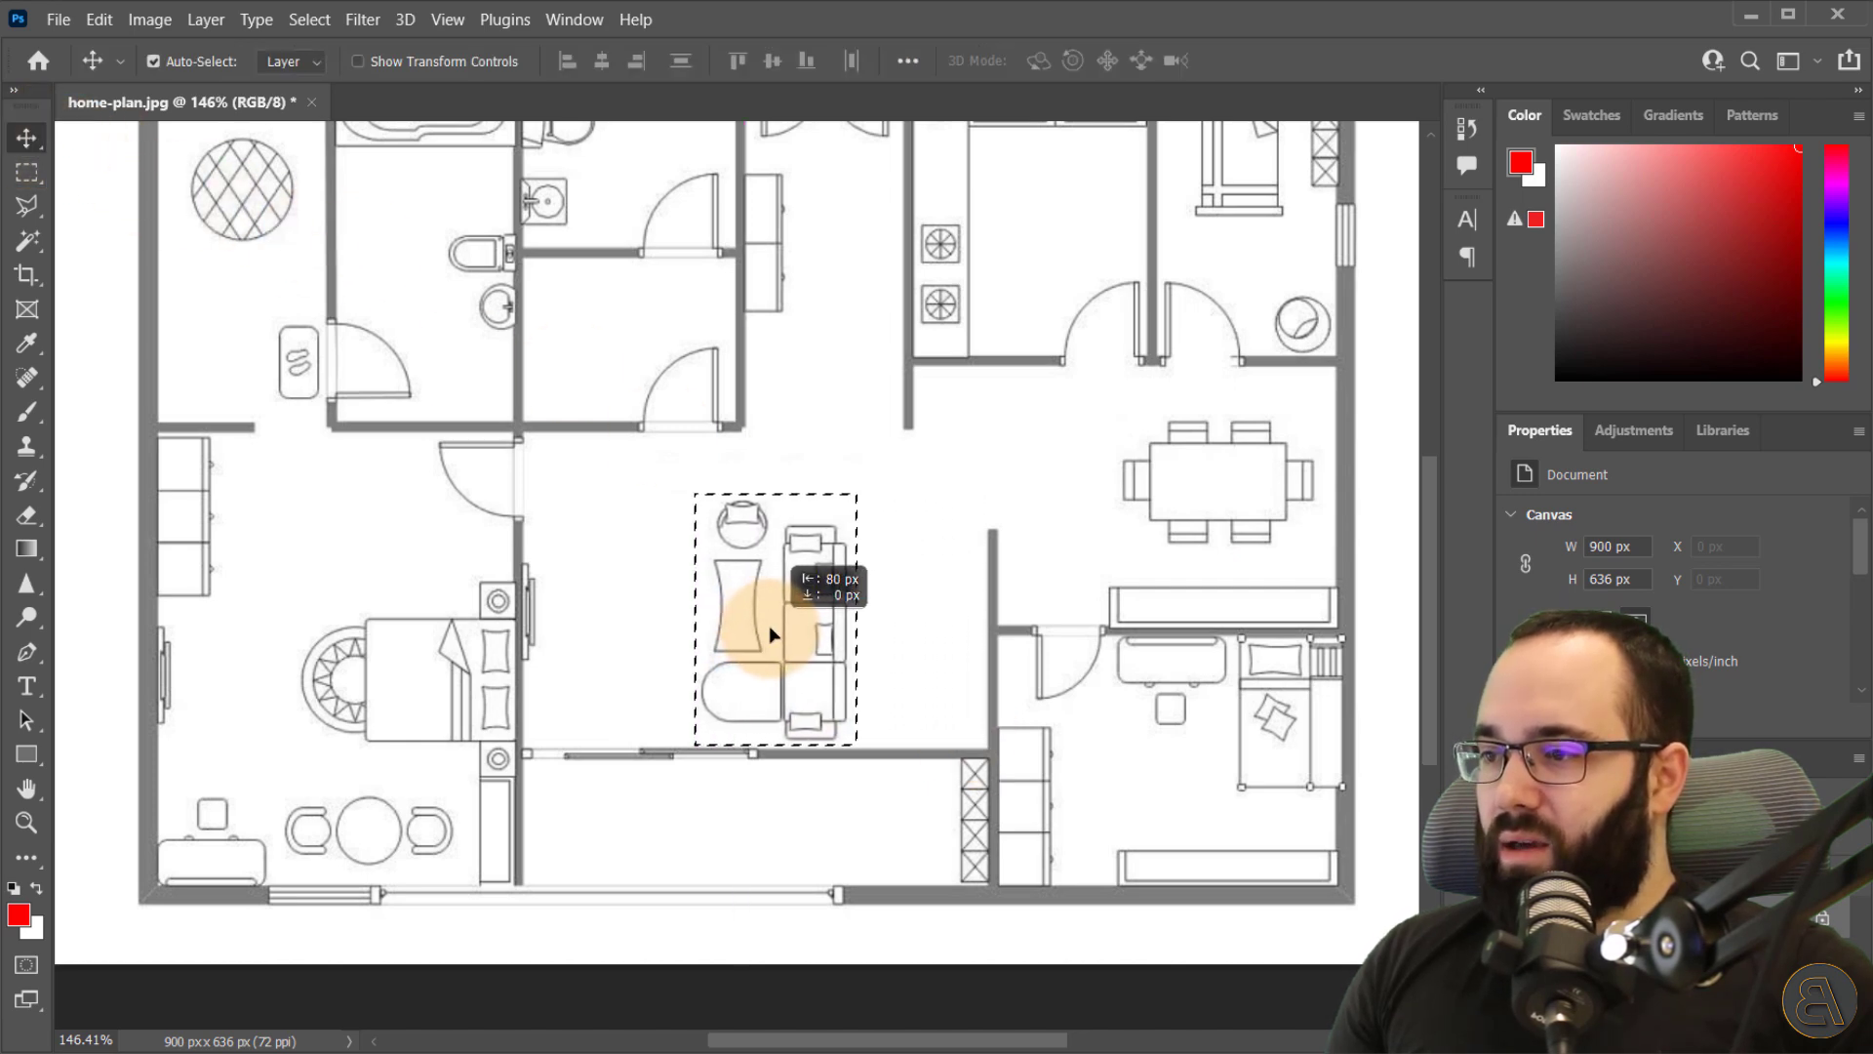
click(26, 172)
right_click(629, 522)
click(673, 530)
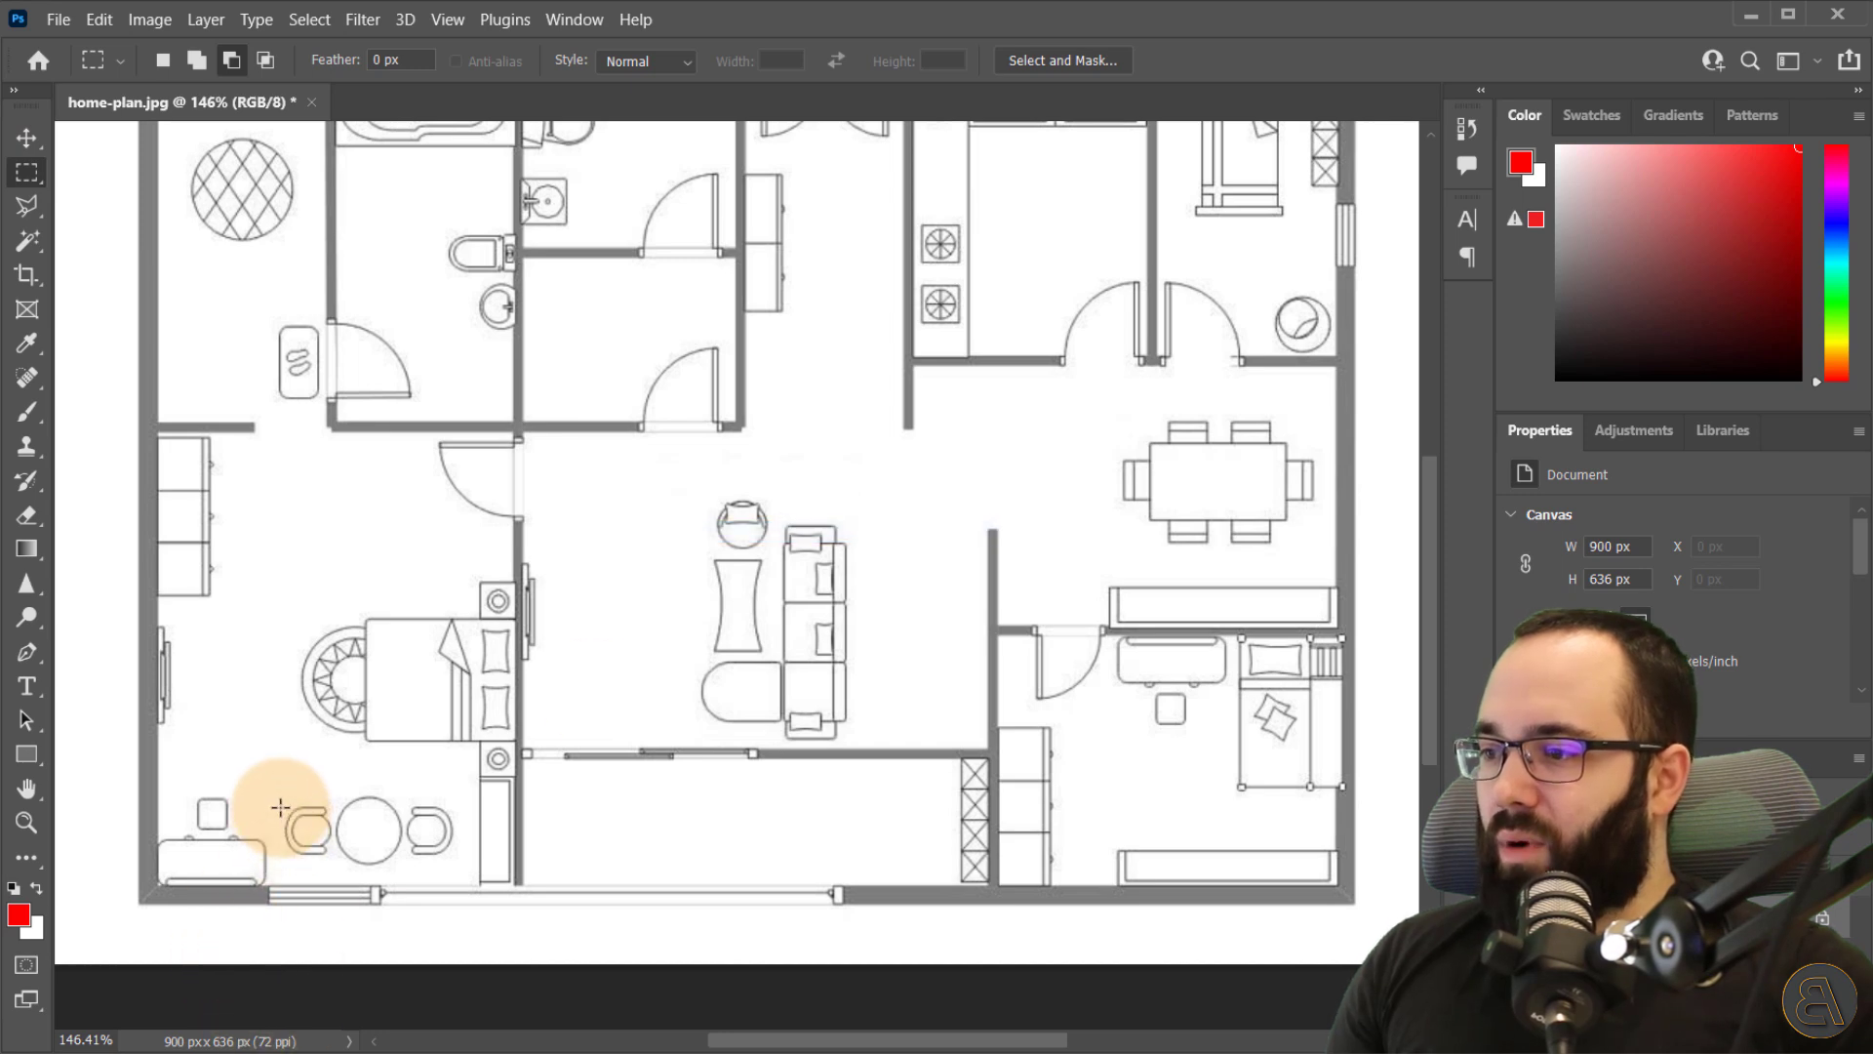
- Move the round table with two chairs between the sofa and the partition wall, rotate it by -90 degrees and clear the selection
drag(281, 788, 970, 644)
click(26, 138)
key(ctrl+t)
drag(1025, 757, 984, 516)
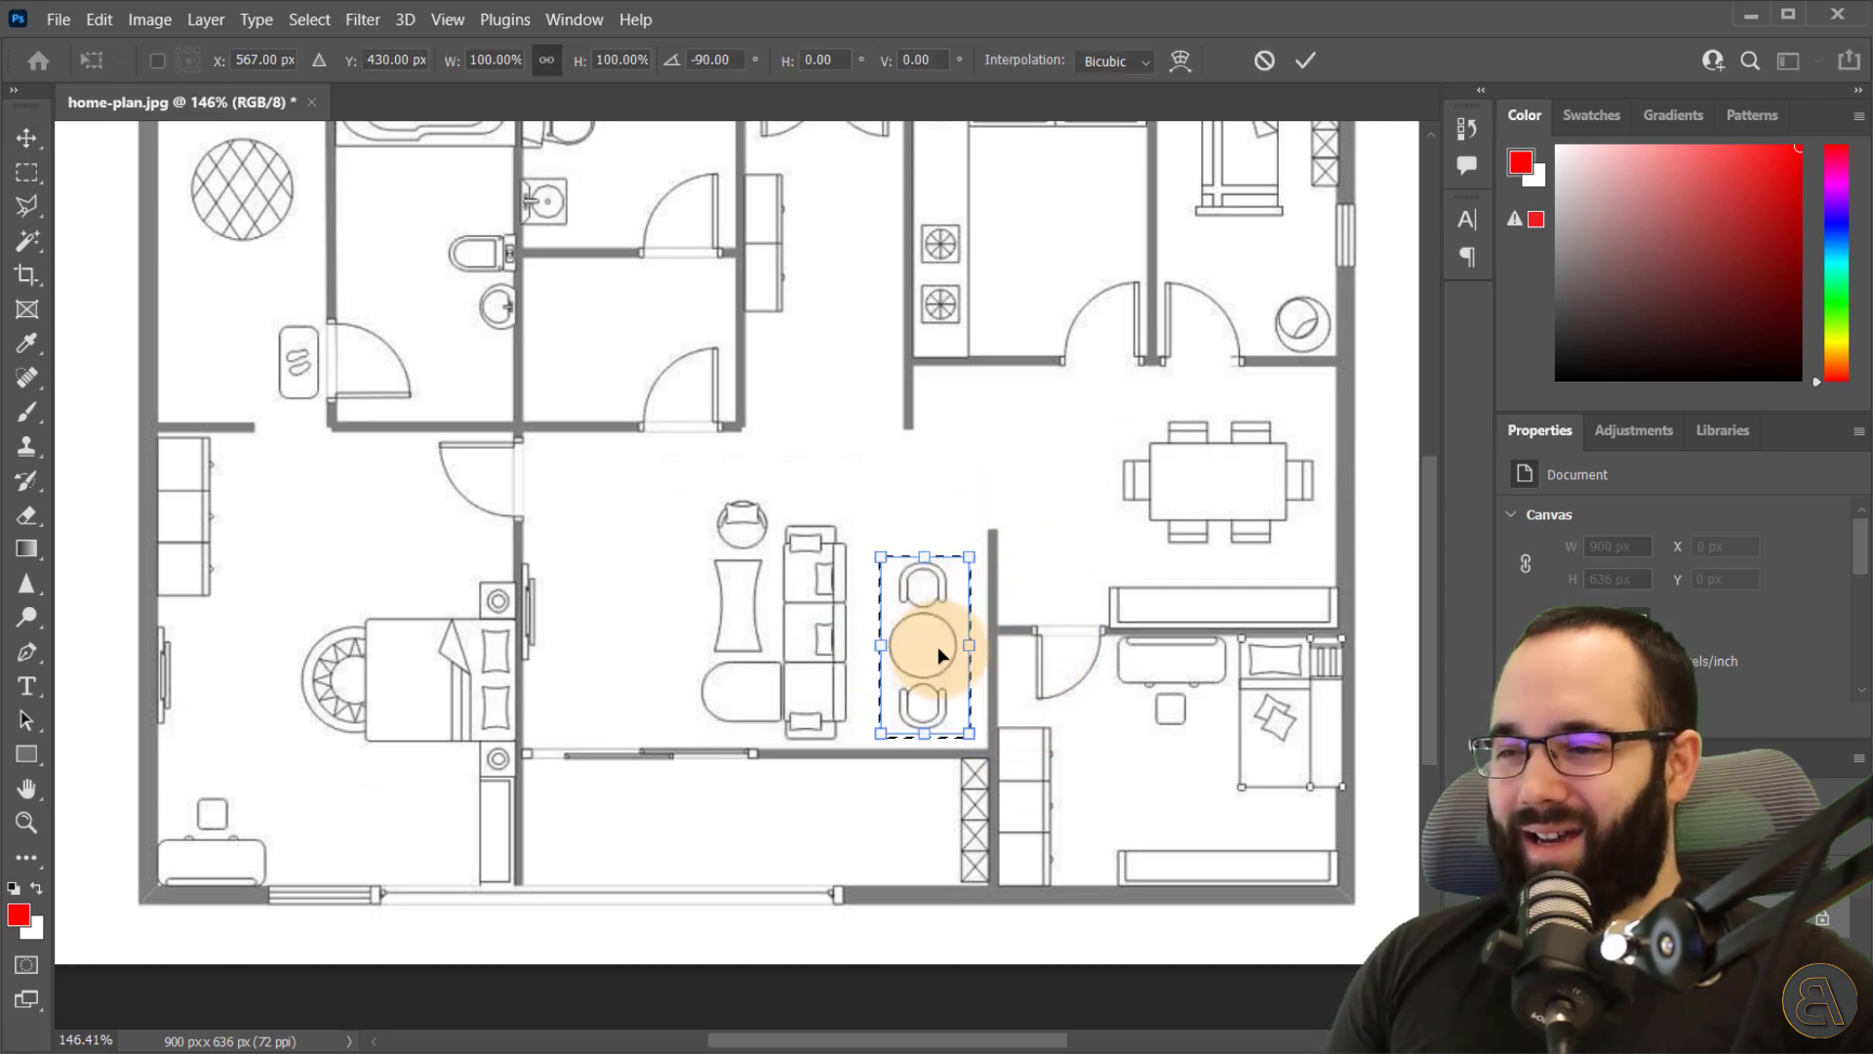
drag(946, 636, 955, 646)
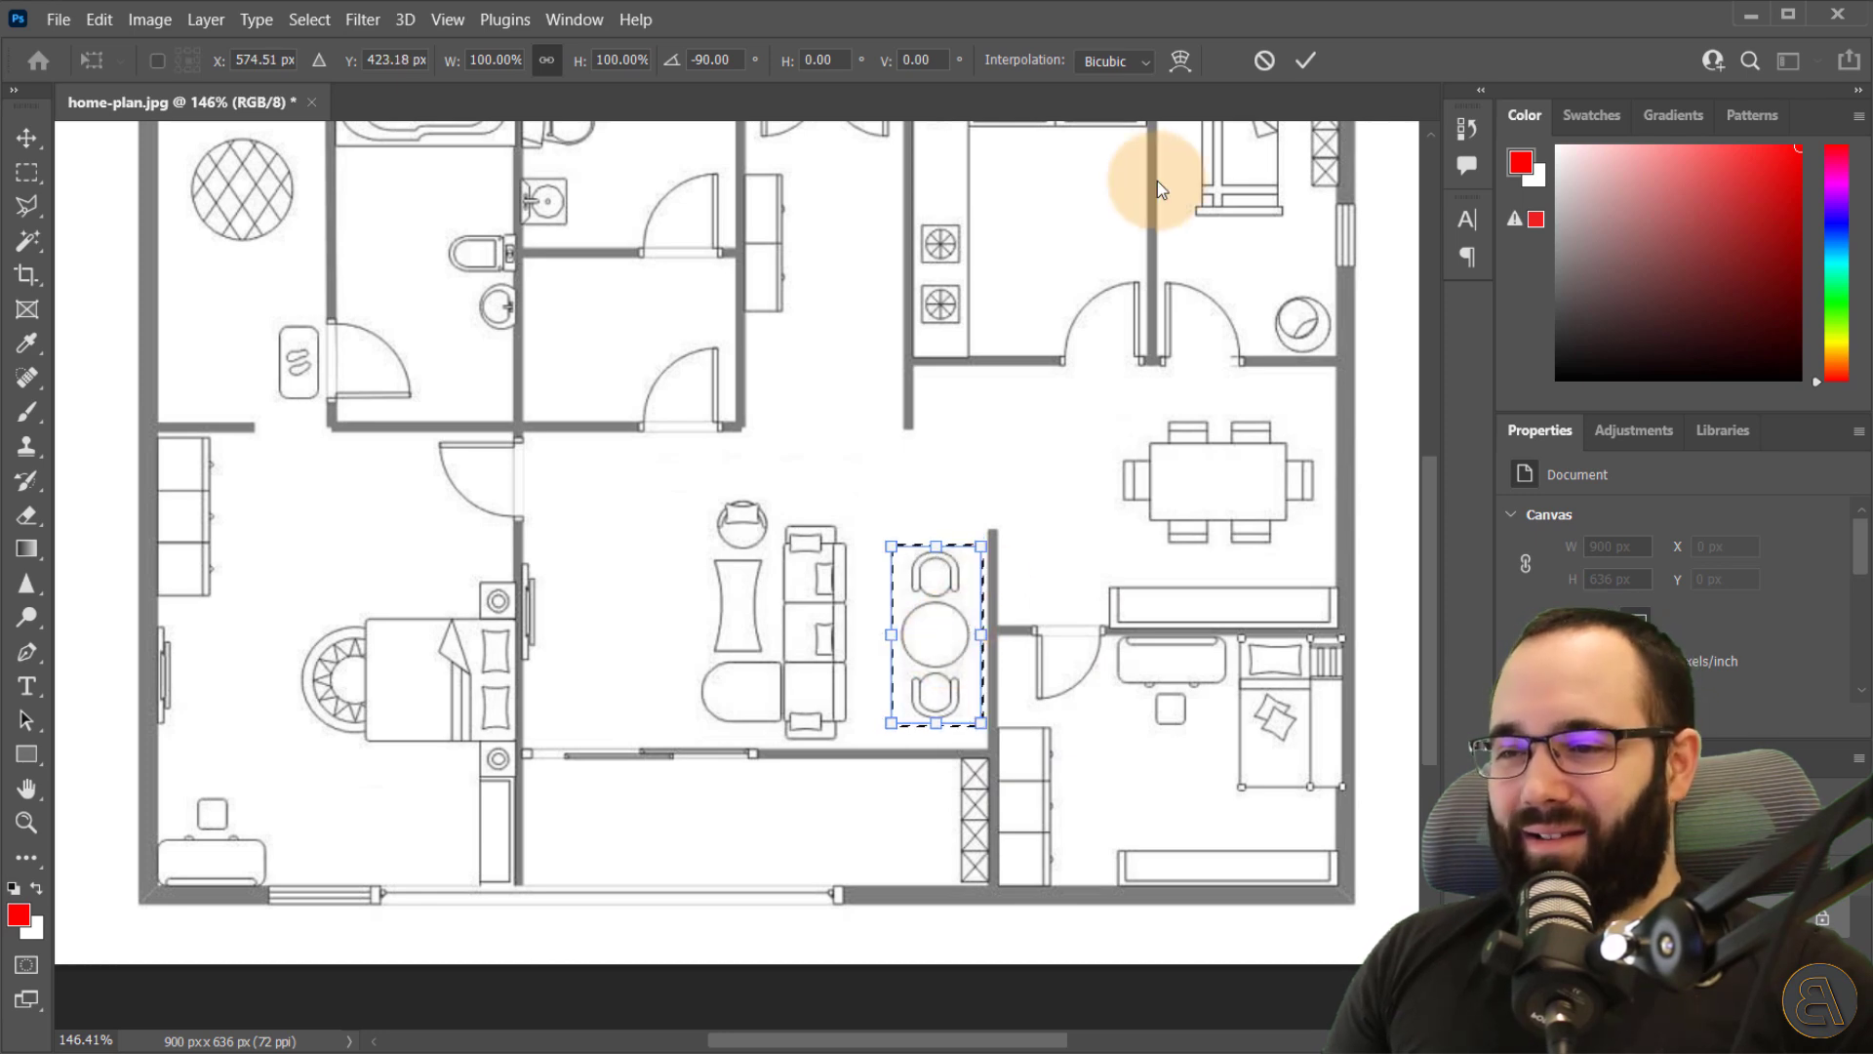
click(1304, 62)
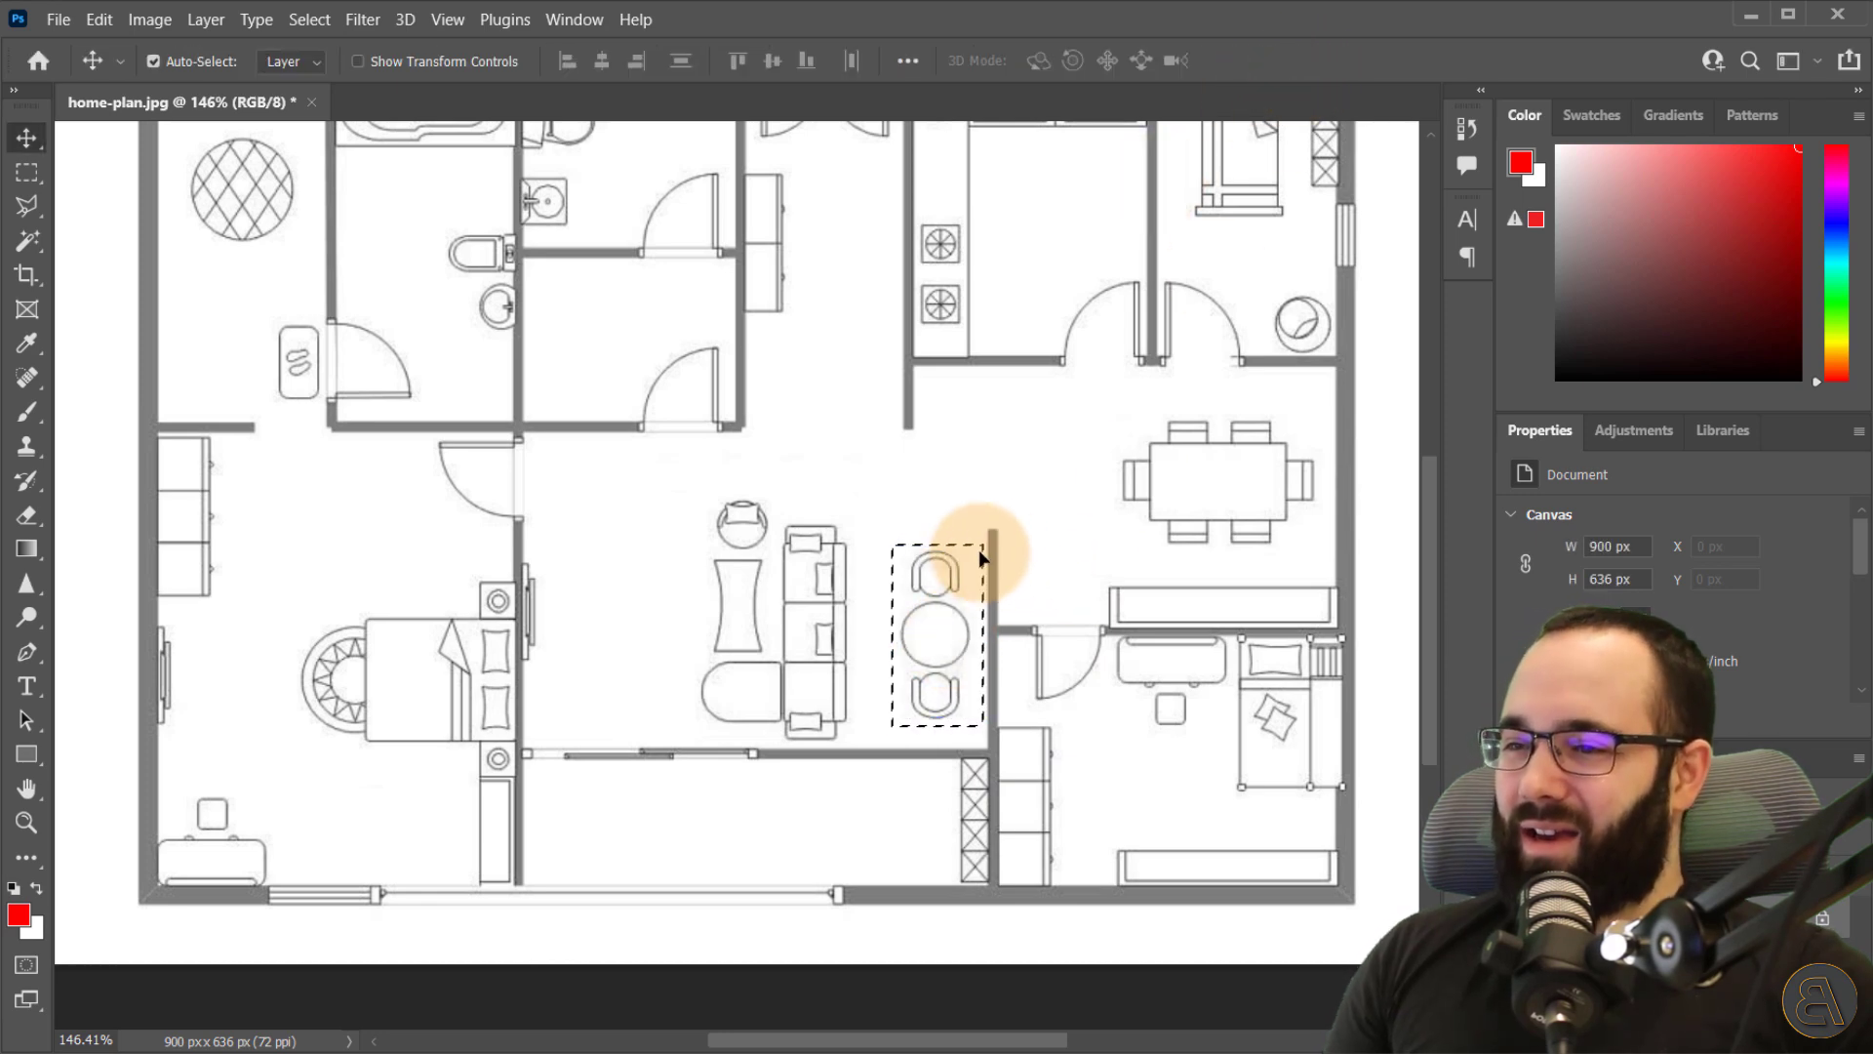
click(27, 172)
right_click(568, 370)
click(605, 380)
- Export the revised floor plan as a JPG named home-plan, replacing the existing file in the tutorial folder
alt+scroll(991, 585, down, 4)
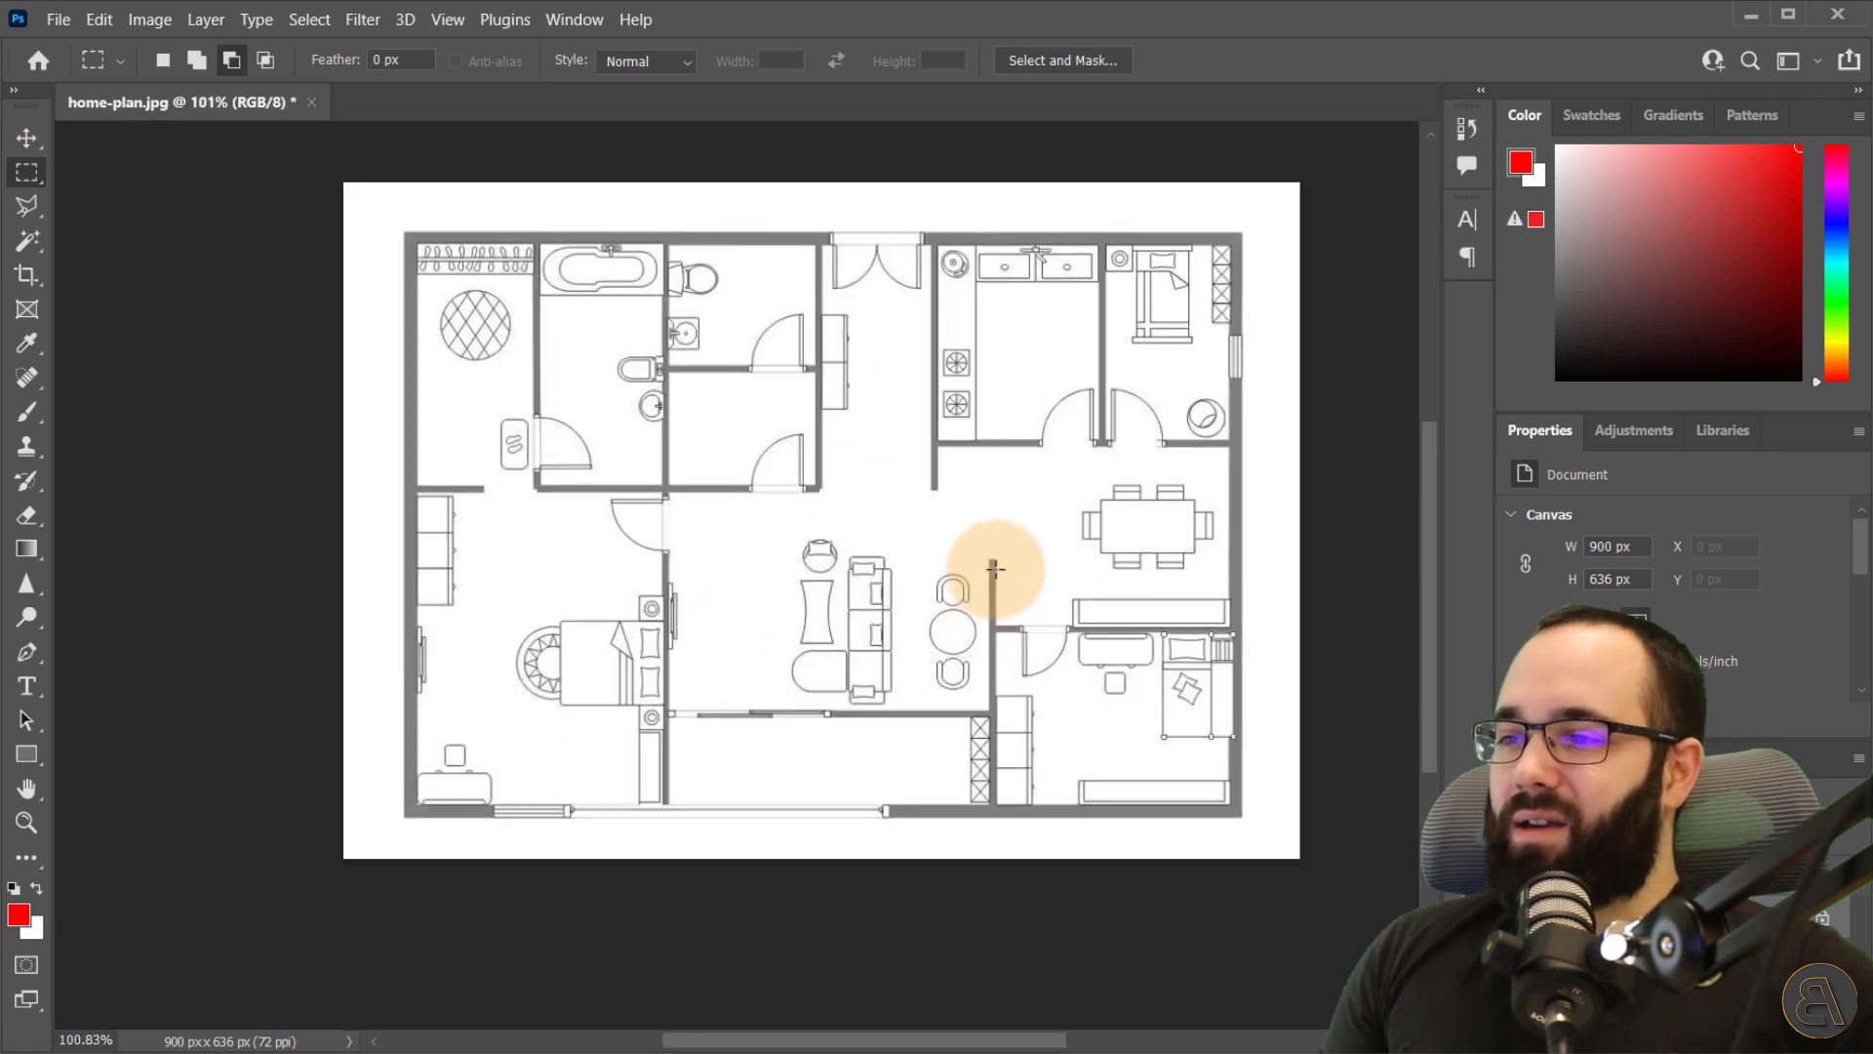
click(58, 19)
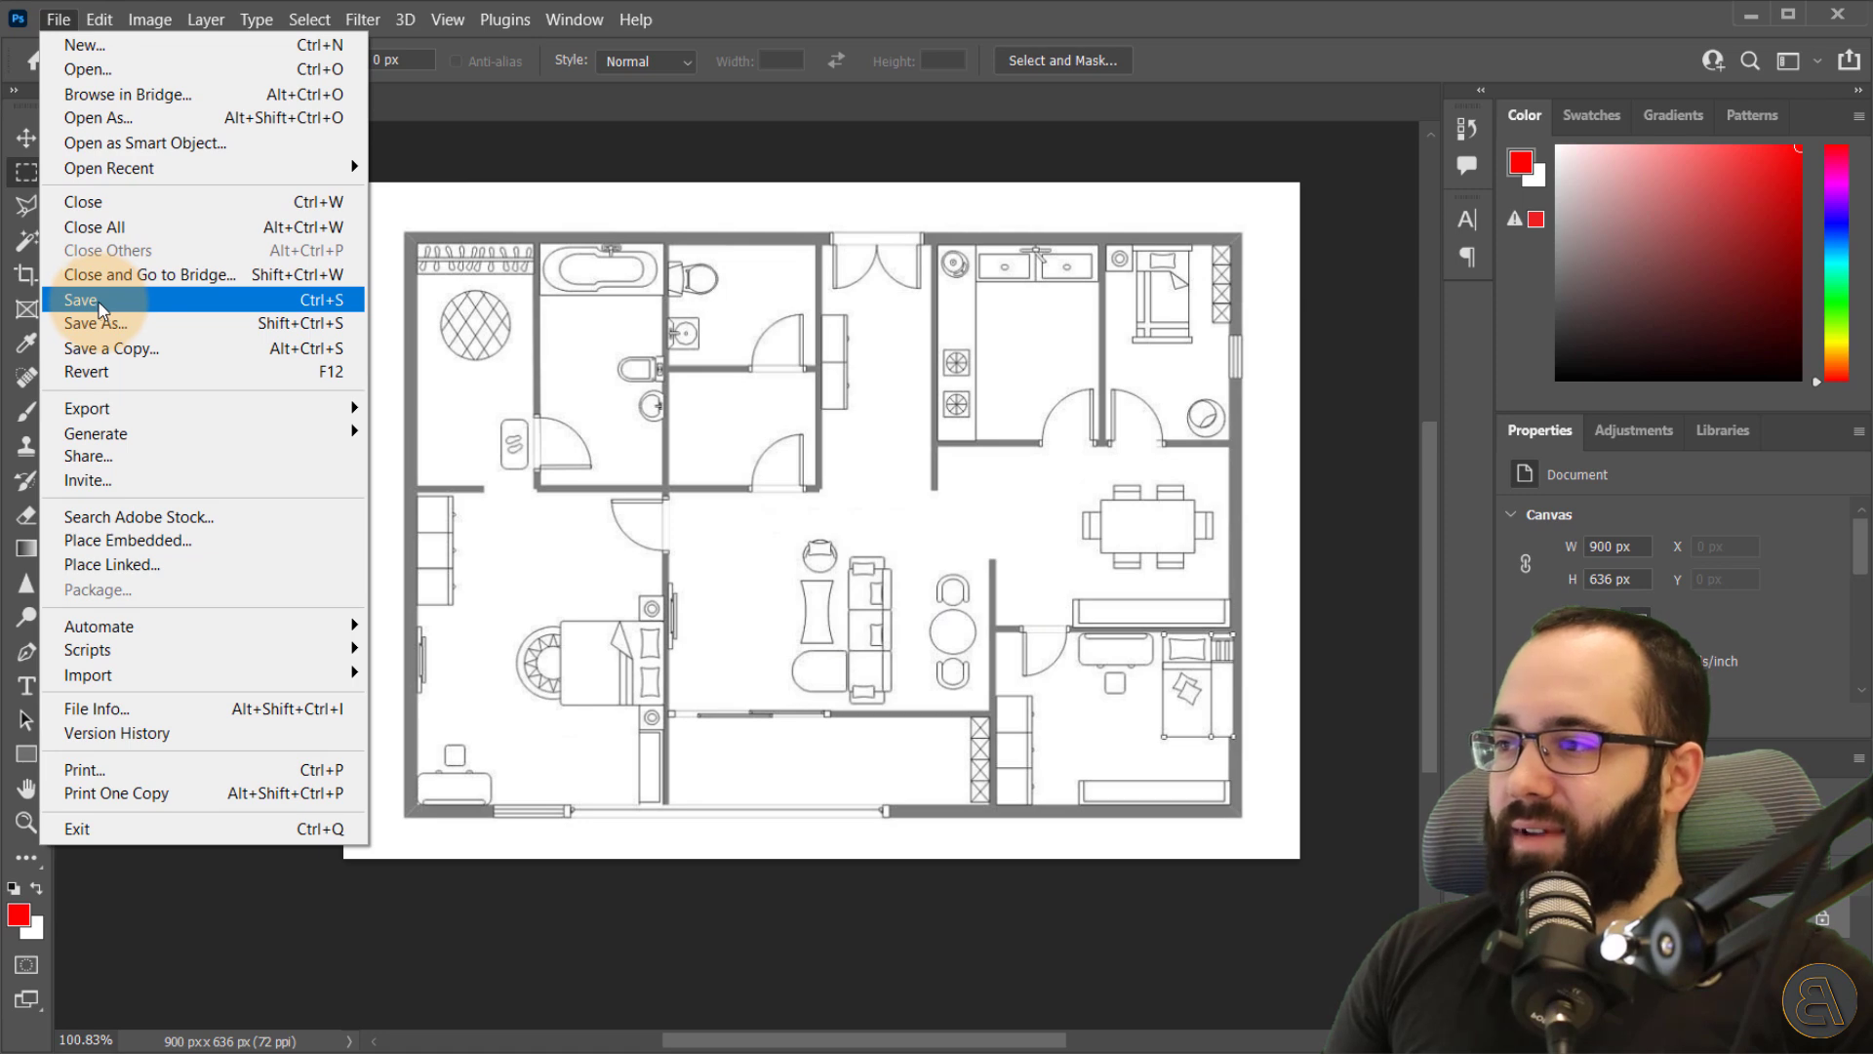
mouse_move(195, 408)
click(419, 430)
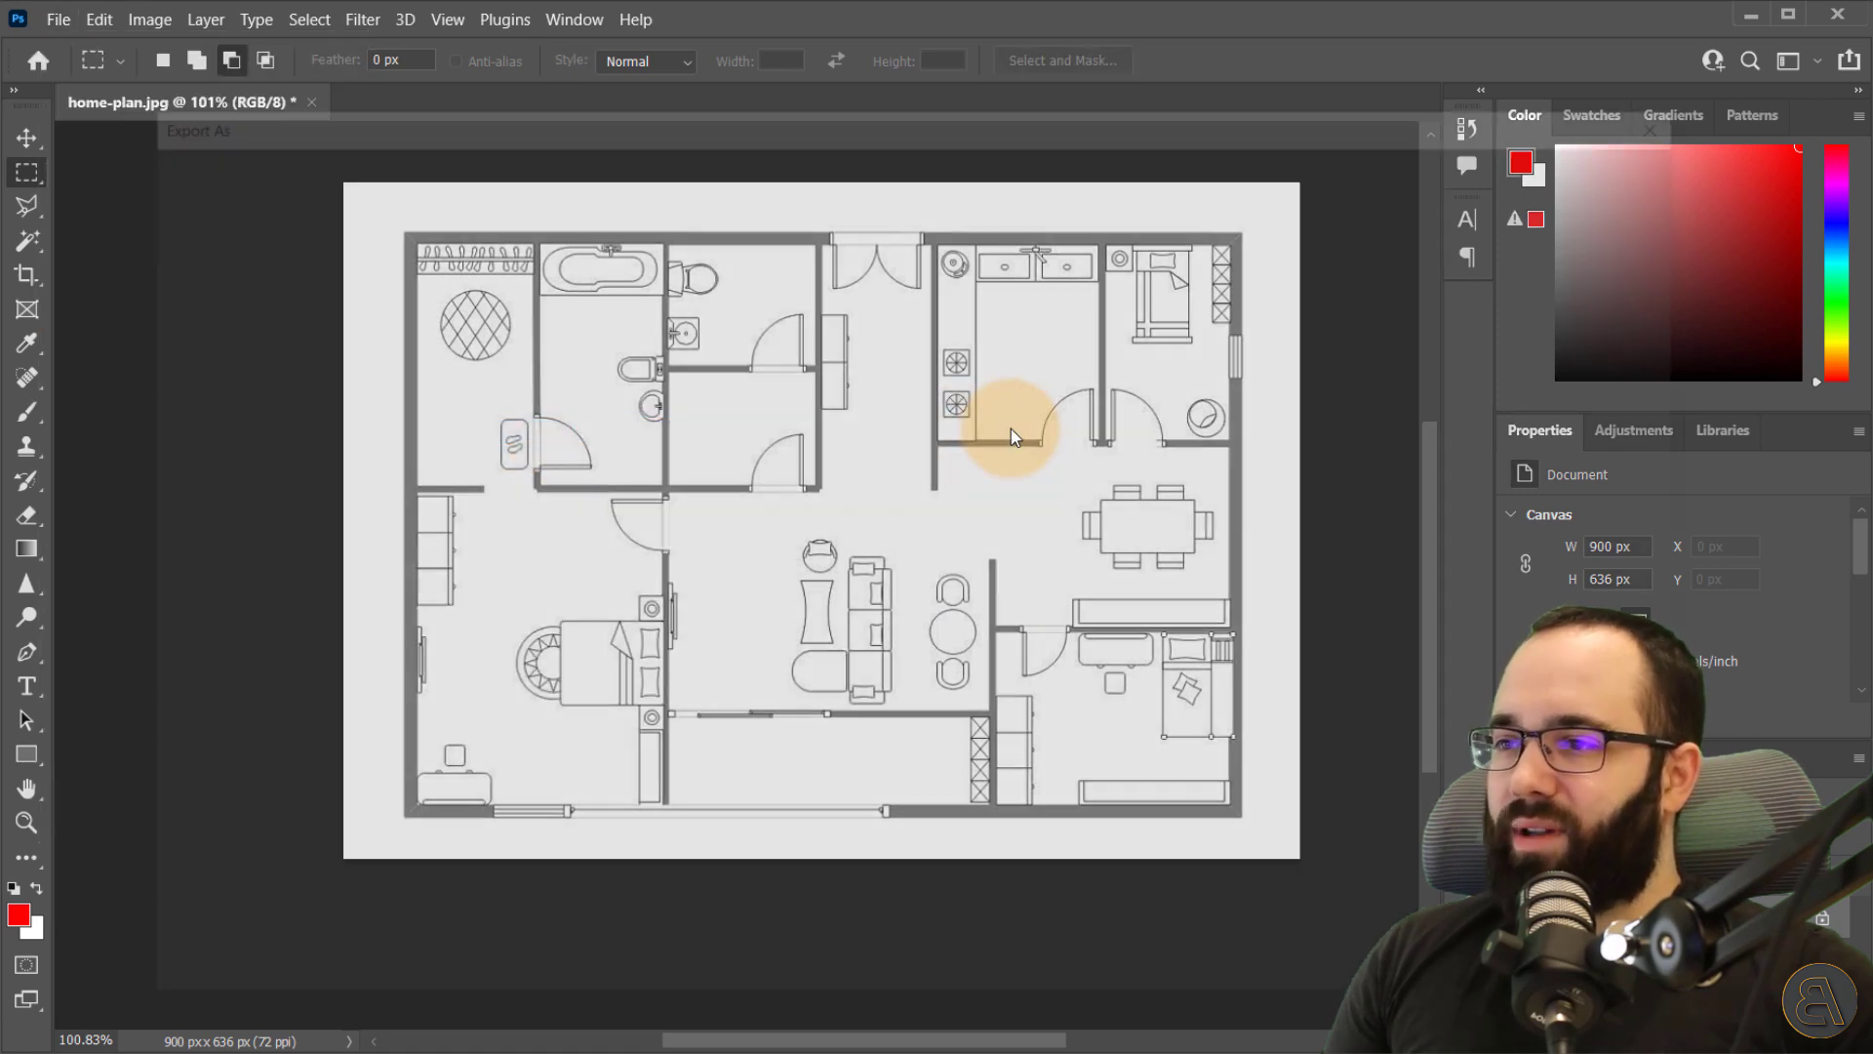
key(Return)
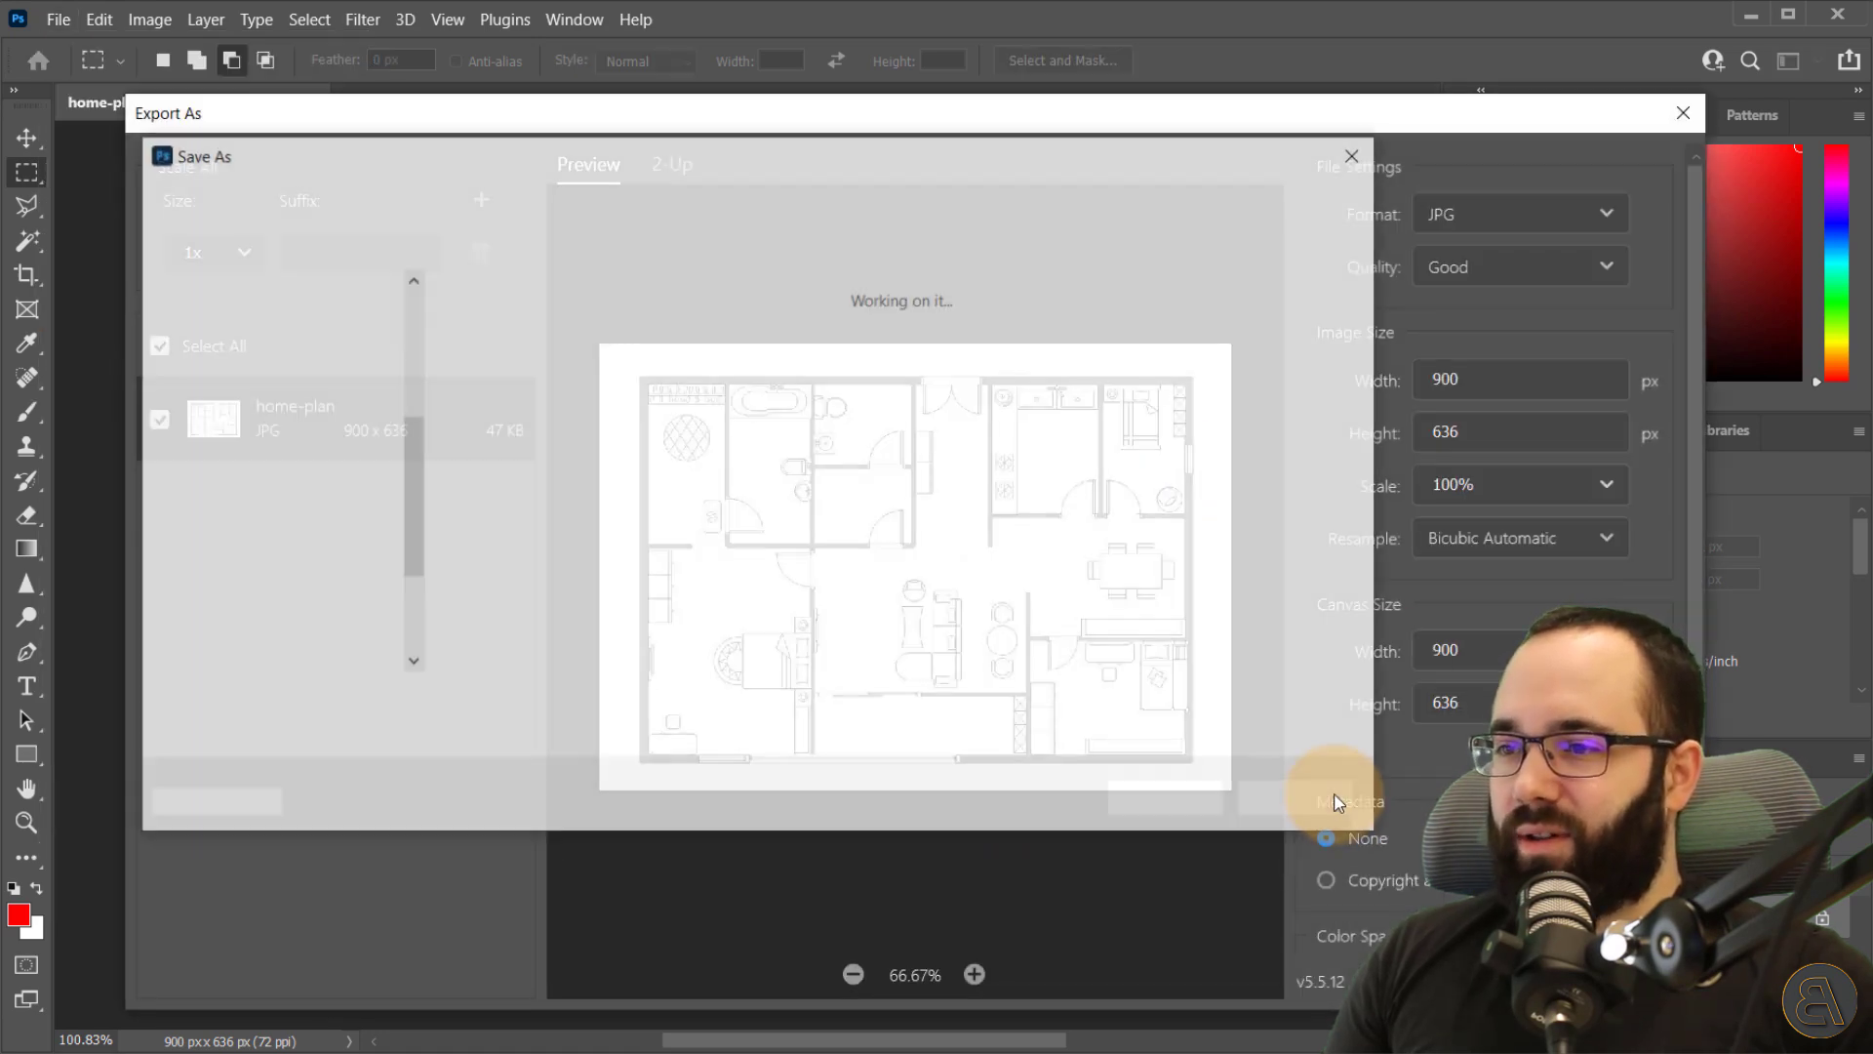
click(1170, 801)
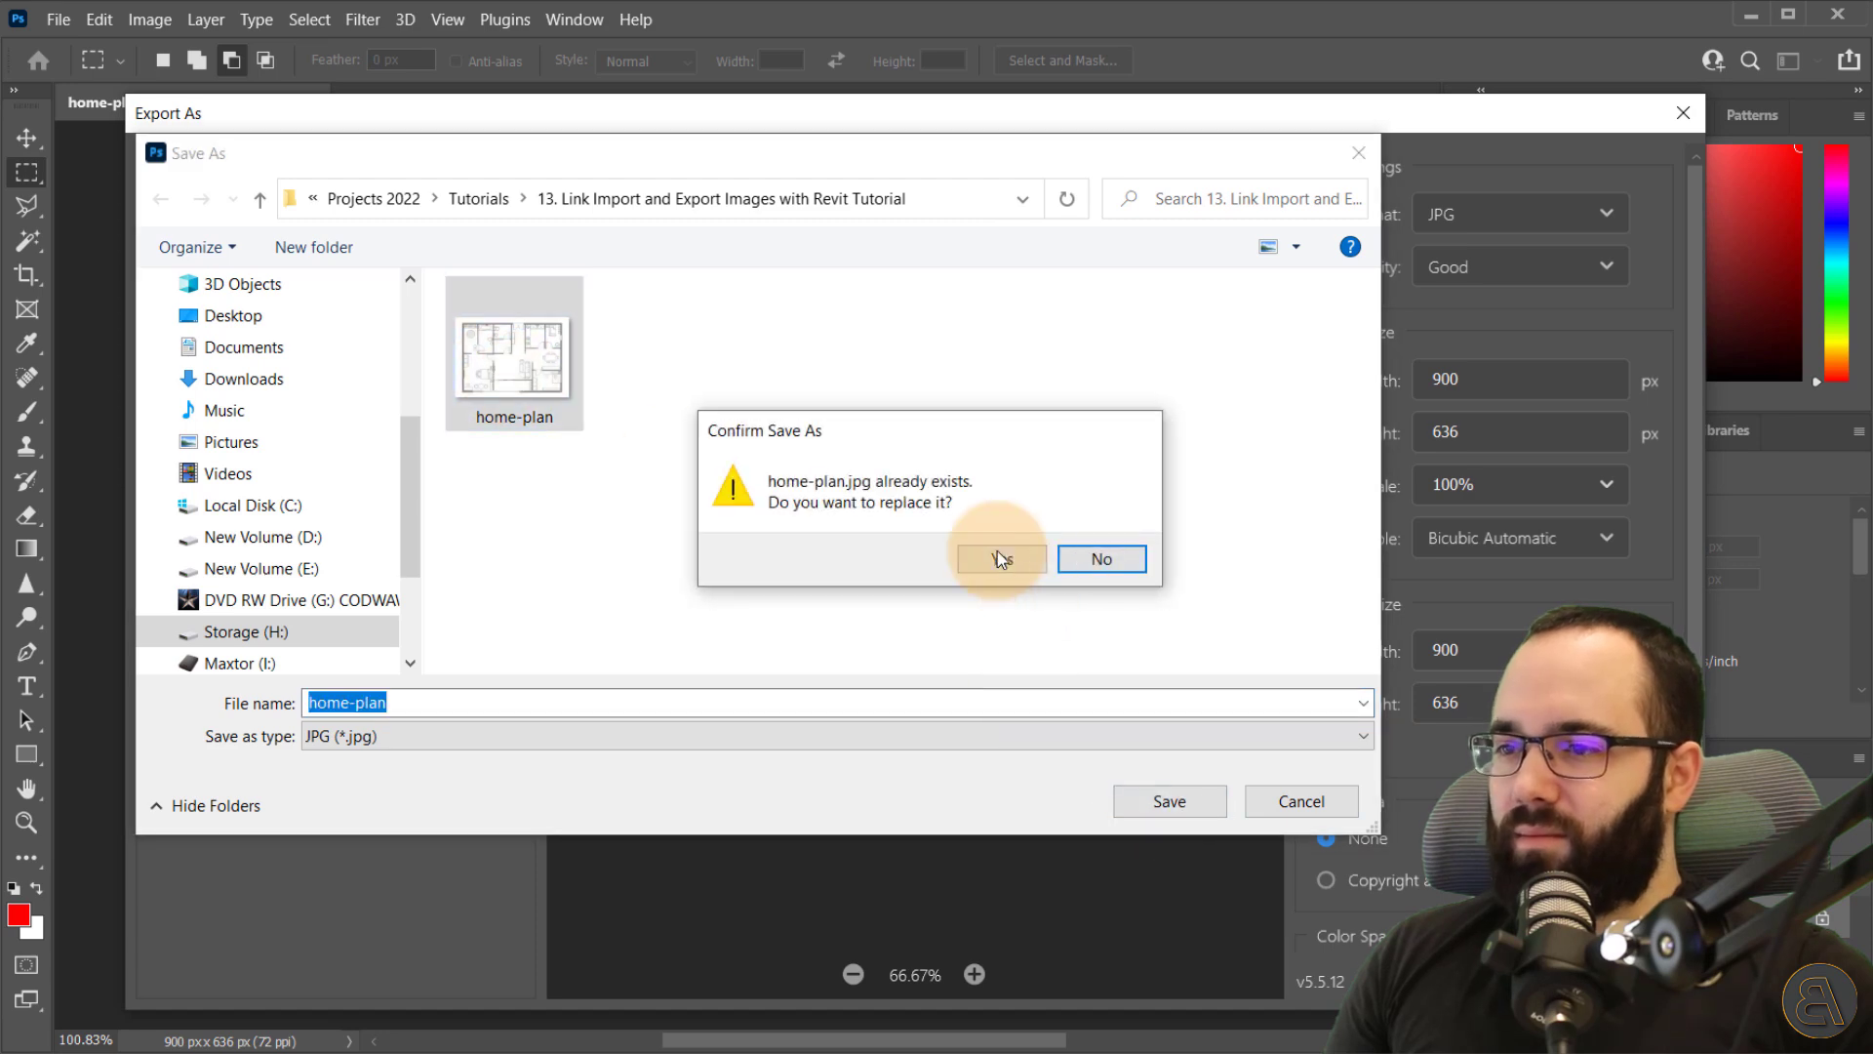
click(999, 555)
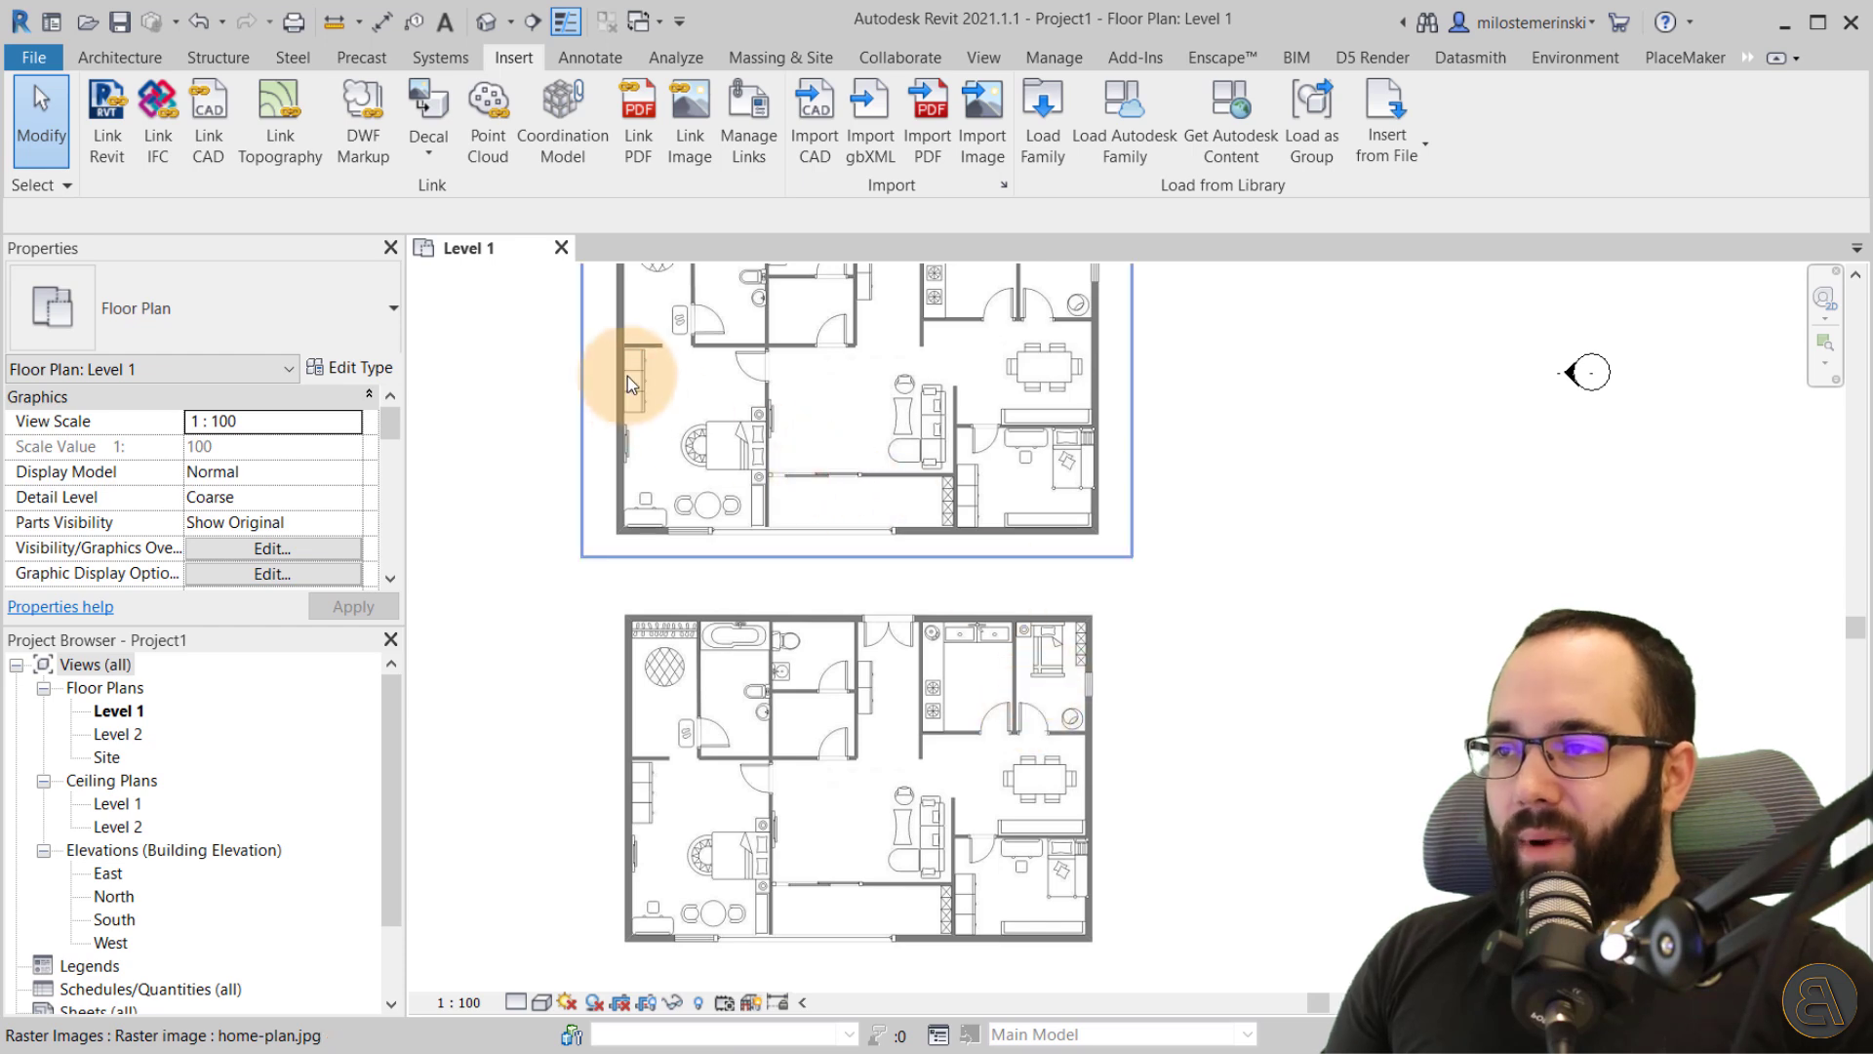
- Switch back to Revit and close the project, saving it as Project1 in the tutorial folder
click(562, 248)
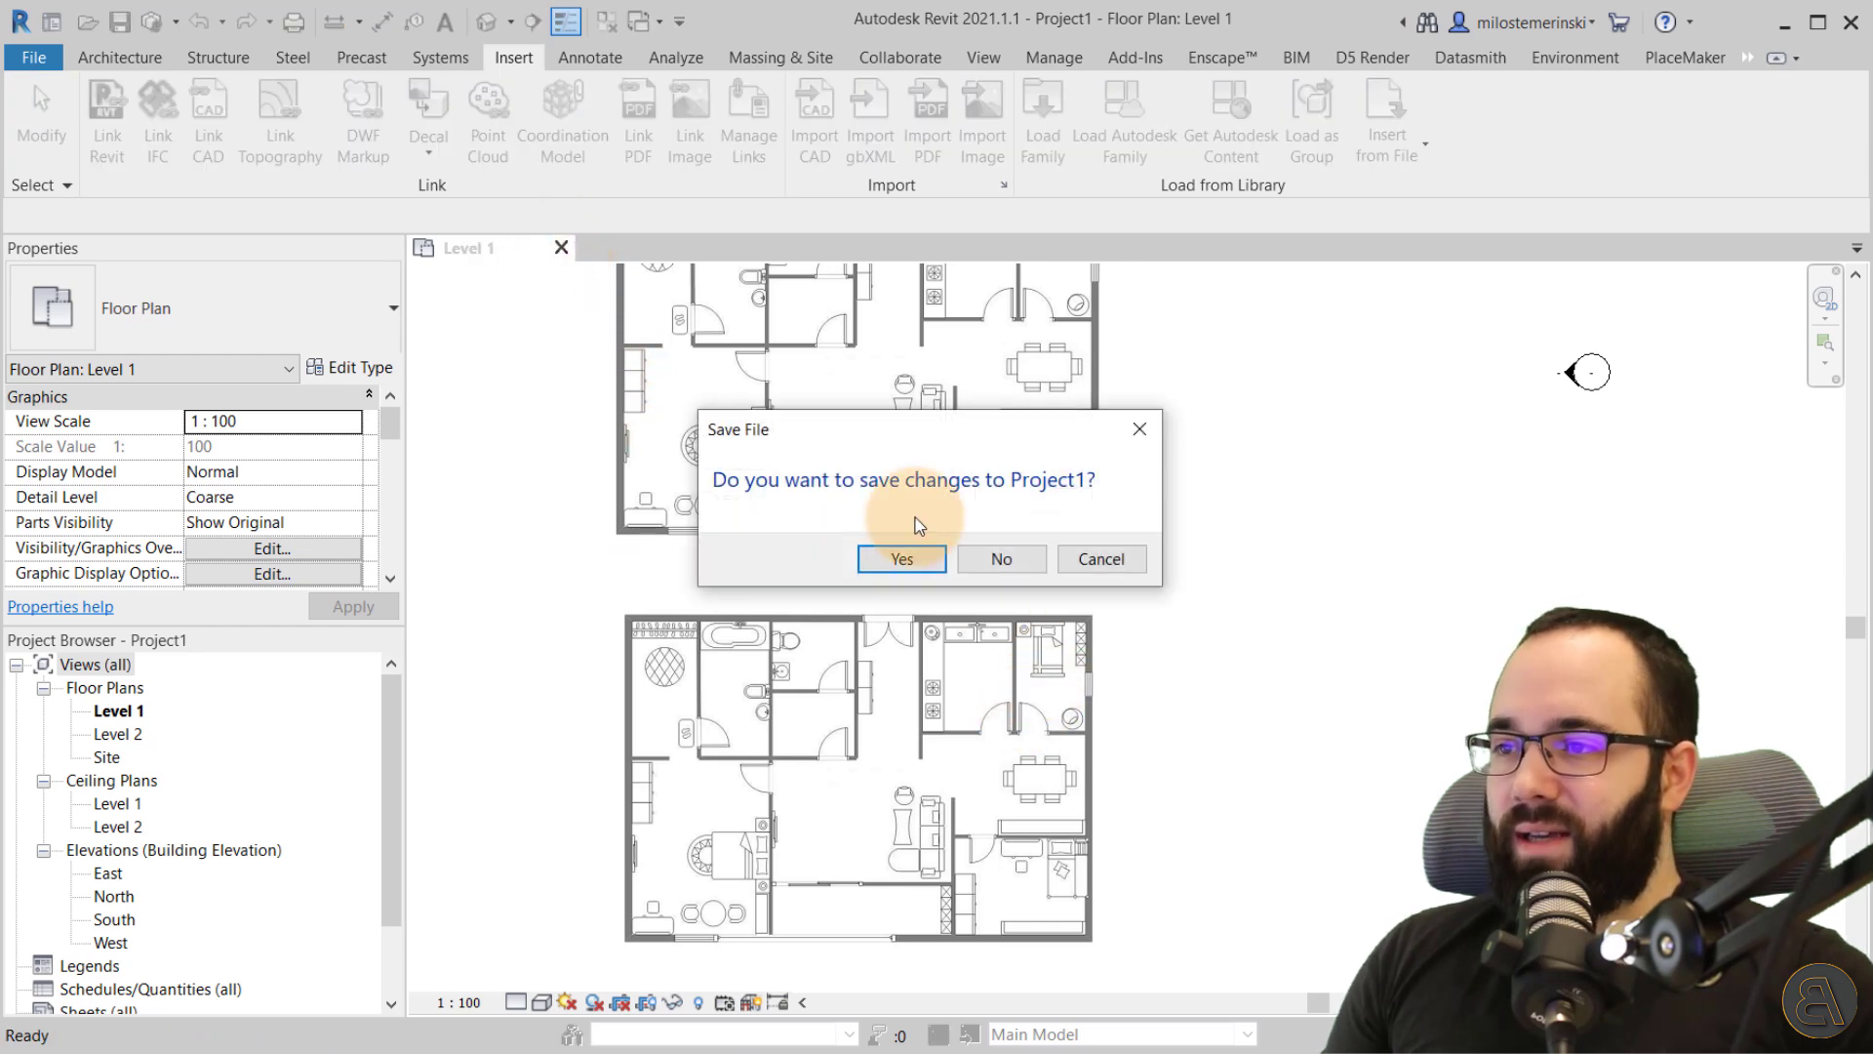
click(891, 556)
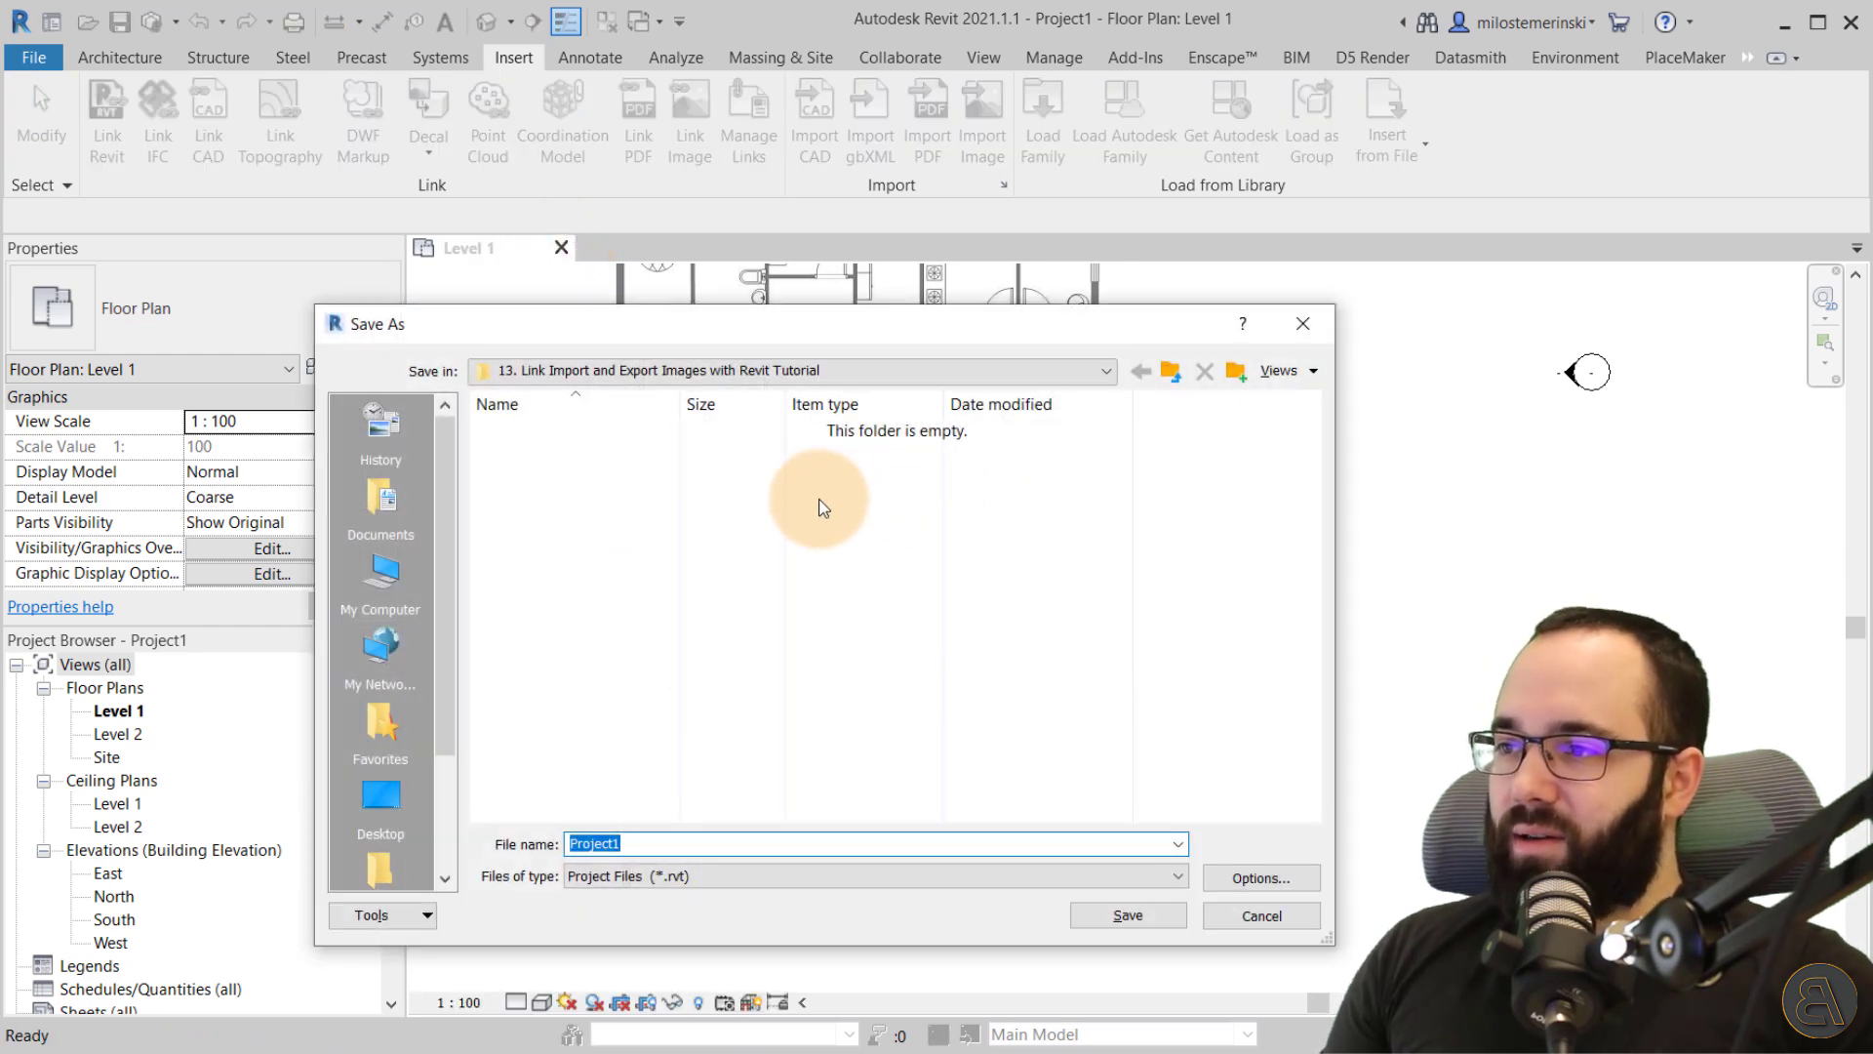
click(1177, 914)
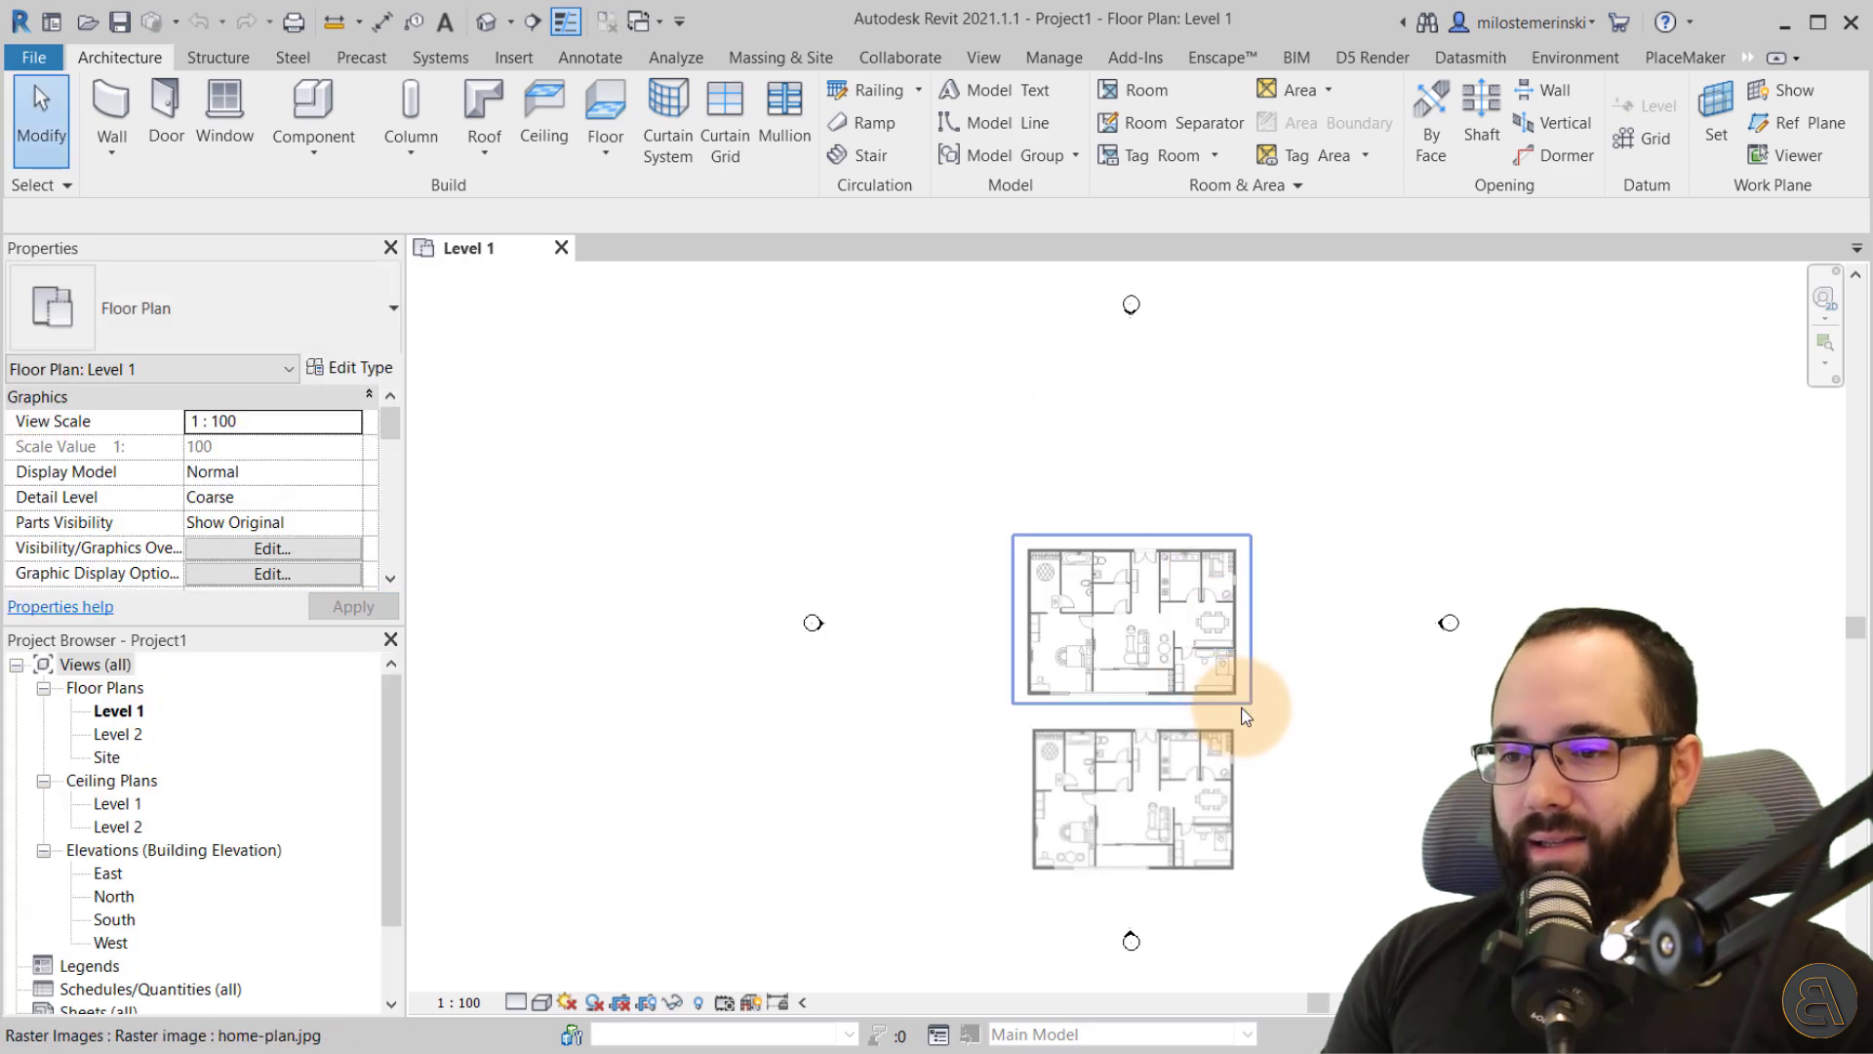
- Compare the linked and imported floor plans in the reopened project, checking the sofa group and round table positions
scroll(1286, 732, up, 1)
scroll(1283, 723, up, 4)
middle_drag(1257, 729, 1204, 674)
scroll(886, 479, up, 2)
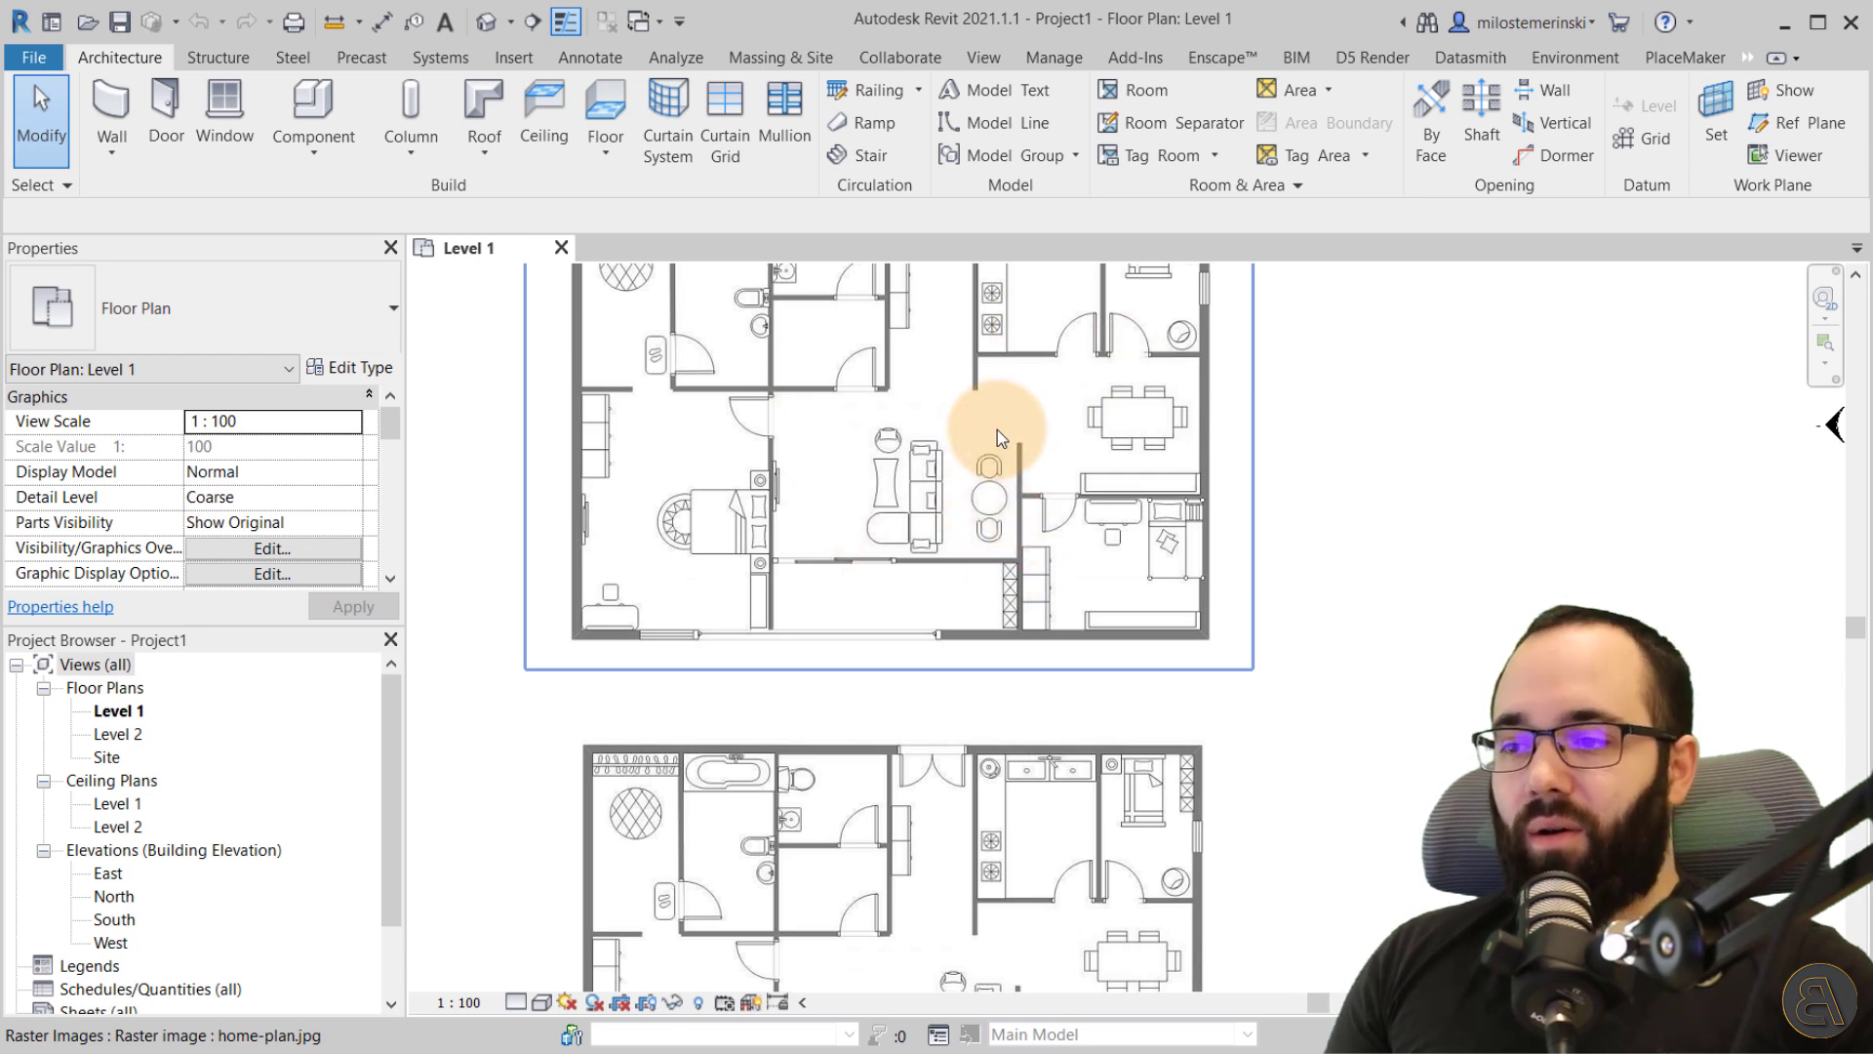
scroll(991, 419, down, 2)
middle_drag(1129, 753, 1038, 597)
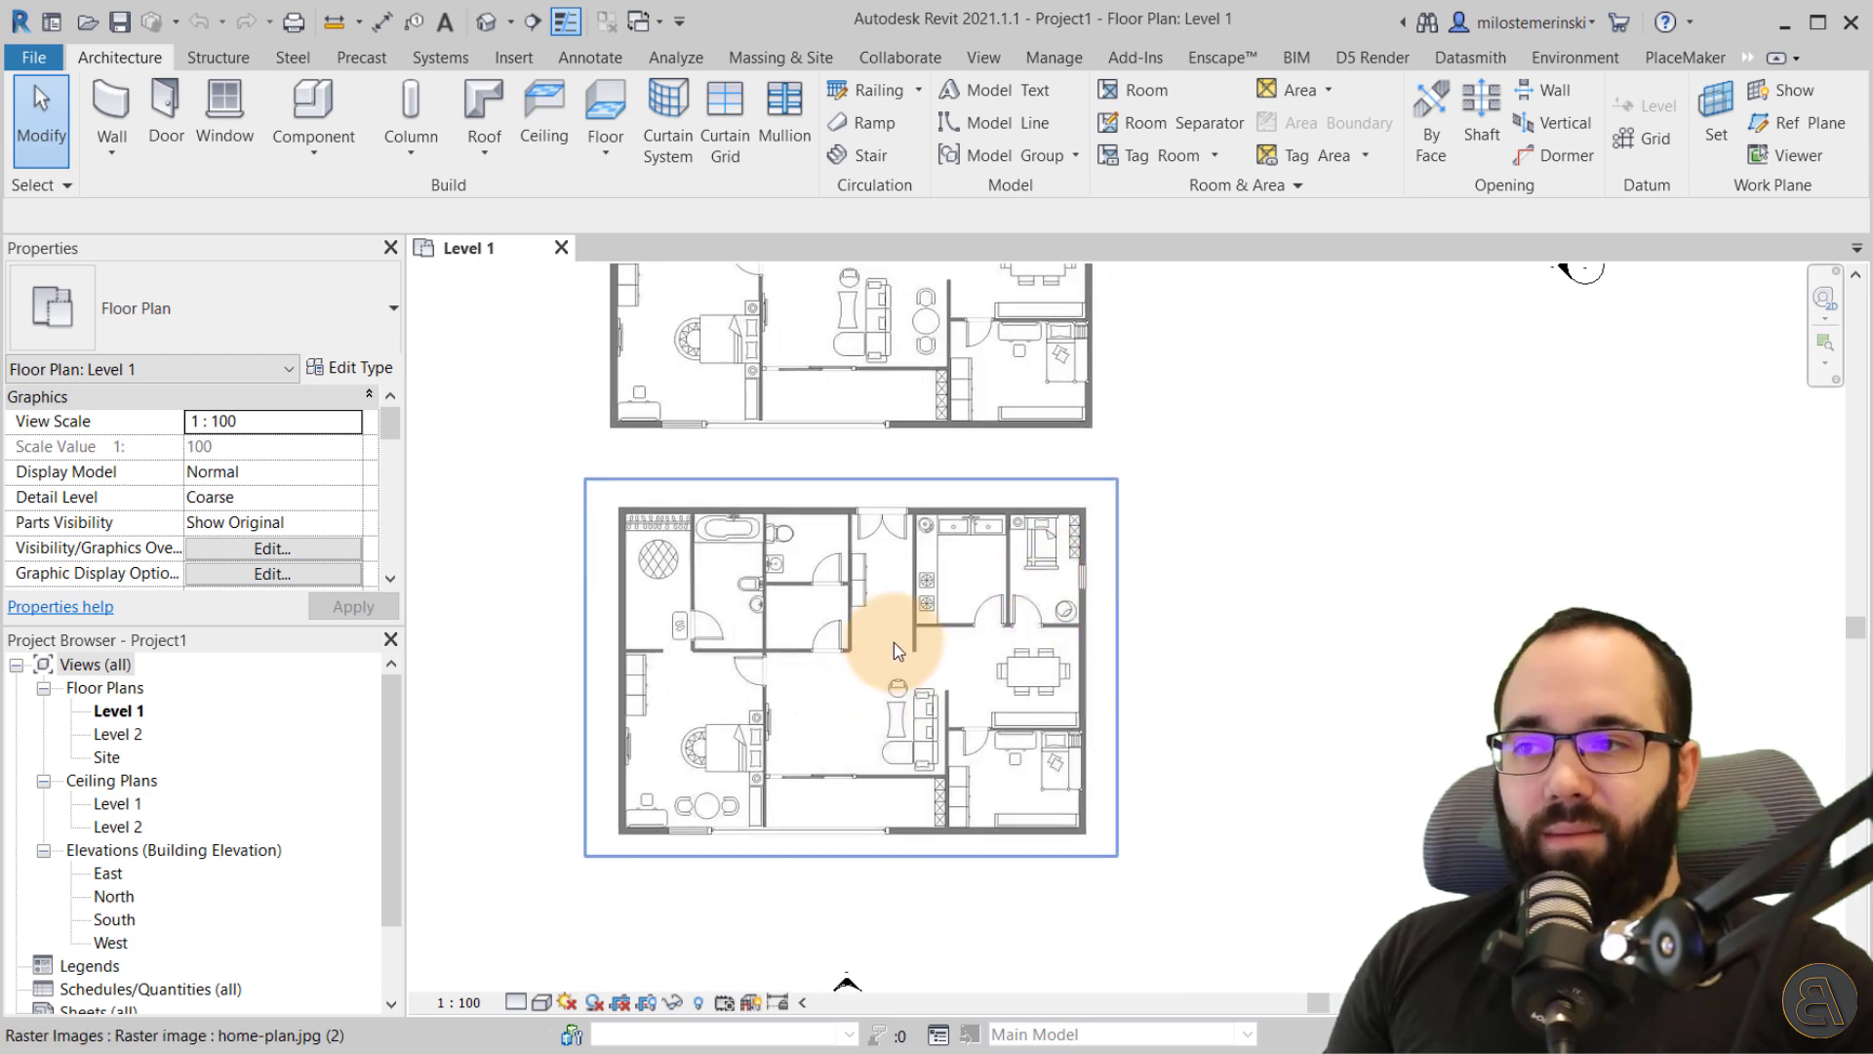
middle_drag(962, 536, 915, 665)
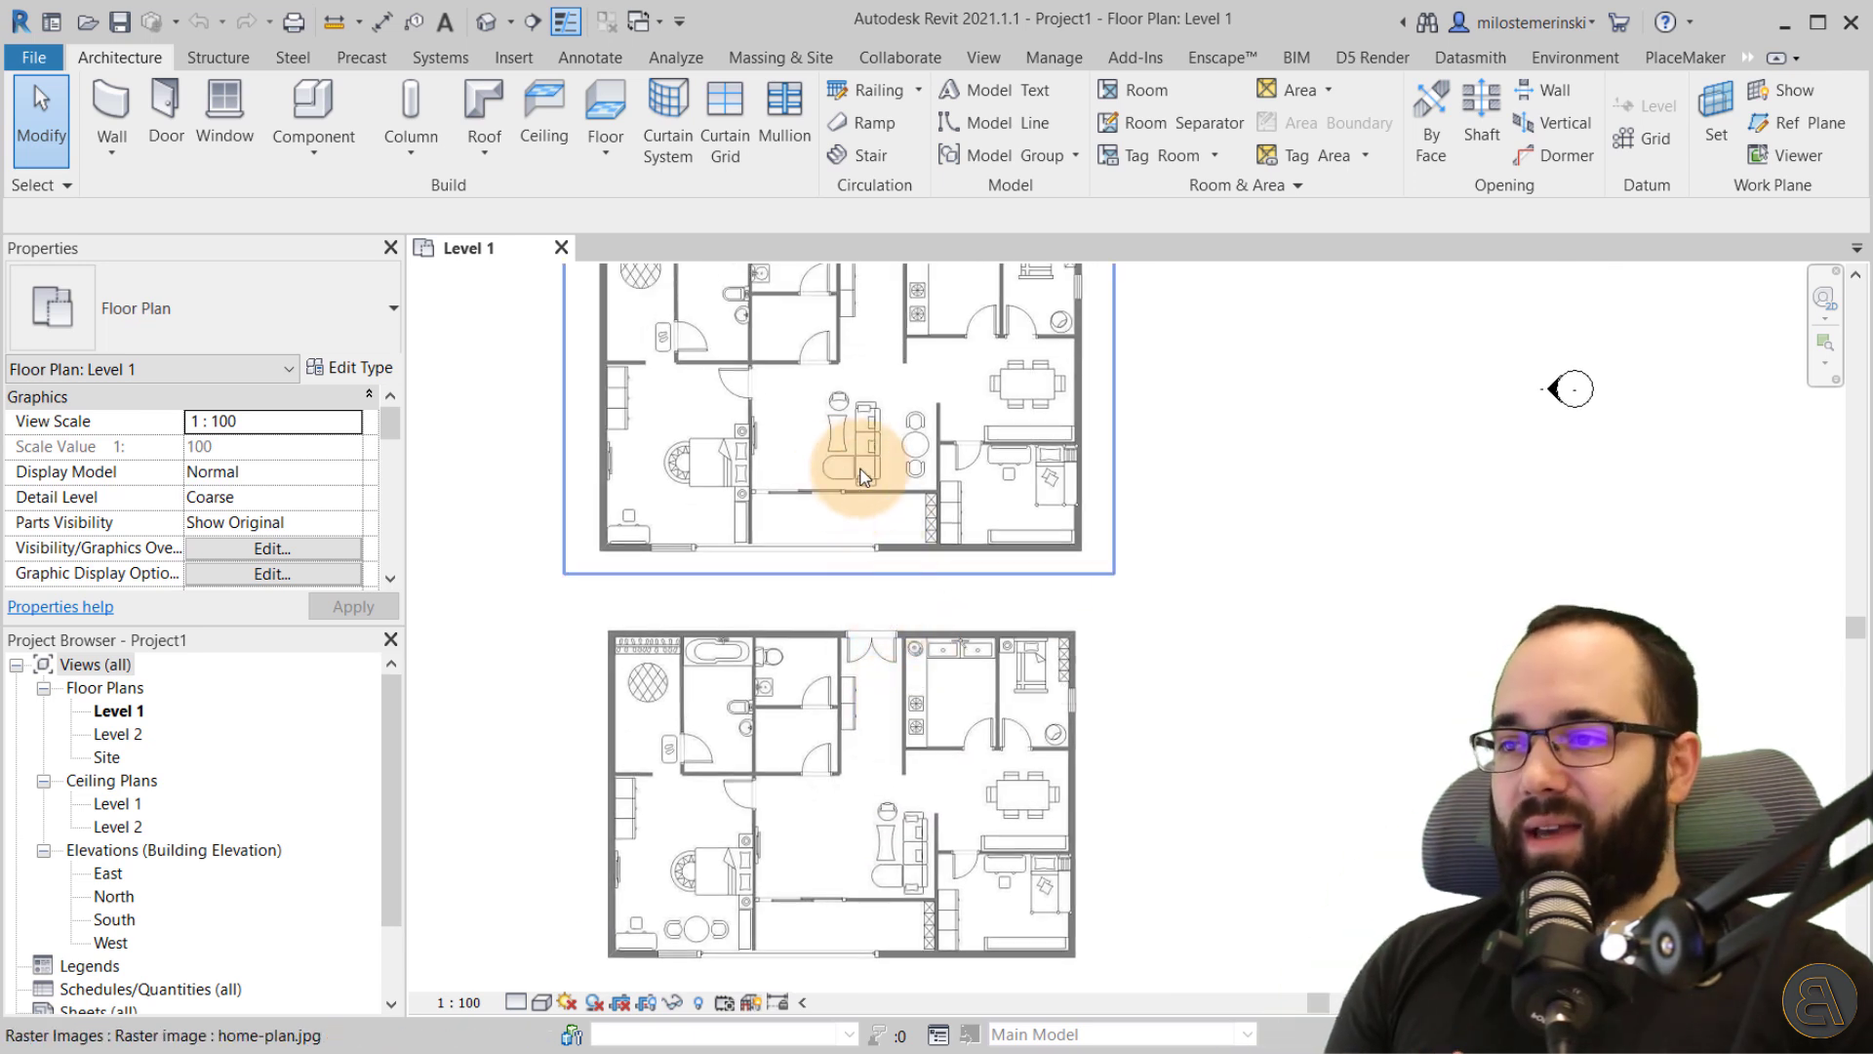
scroll(841, 432, down, 1)
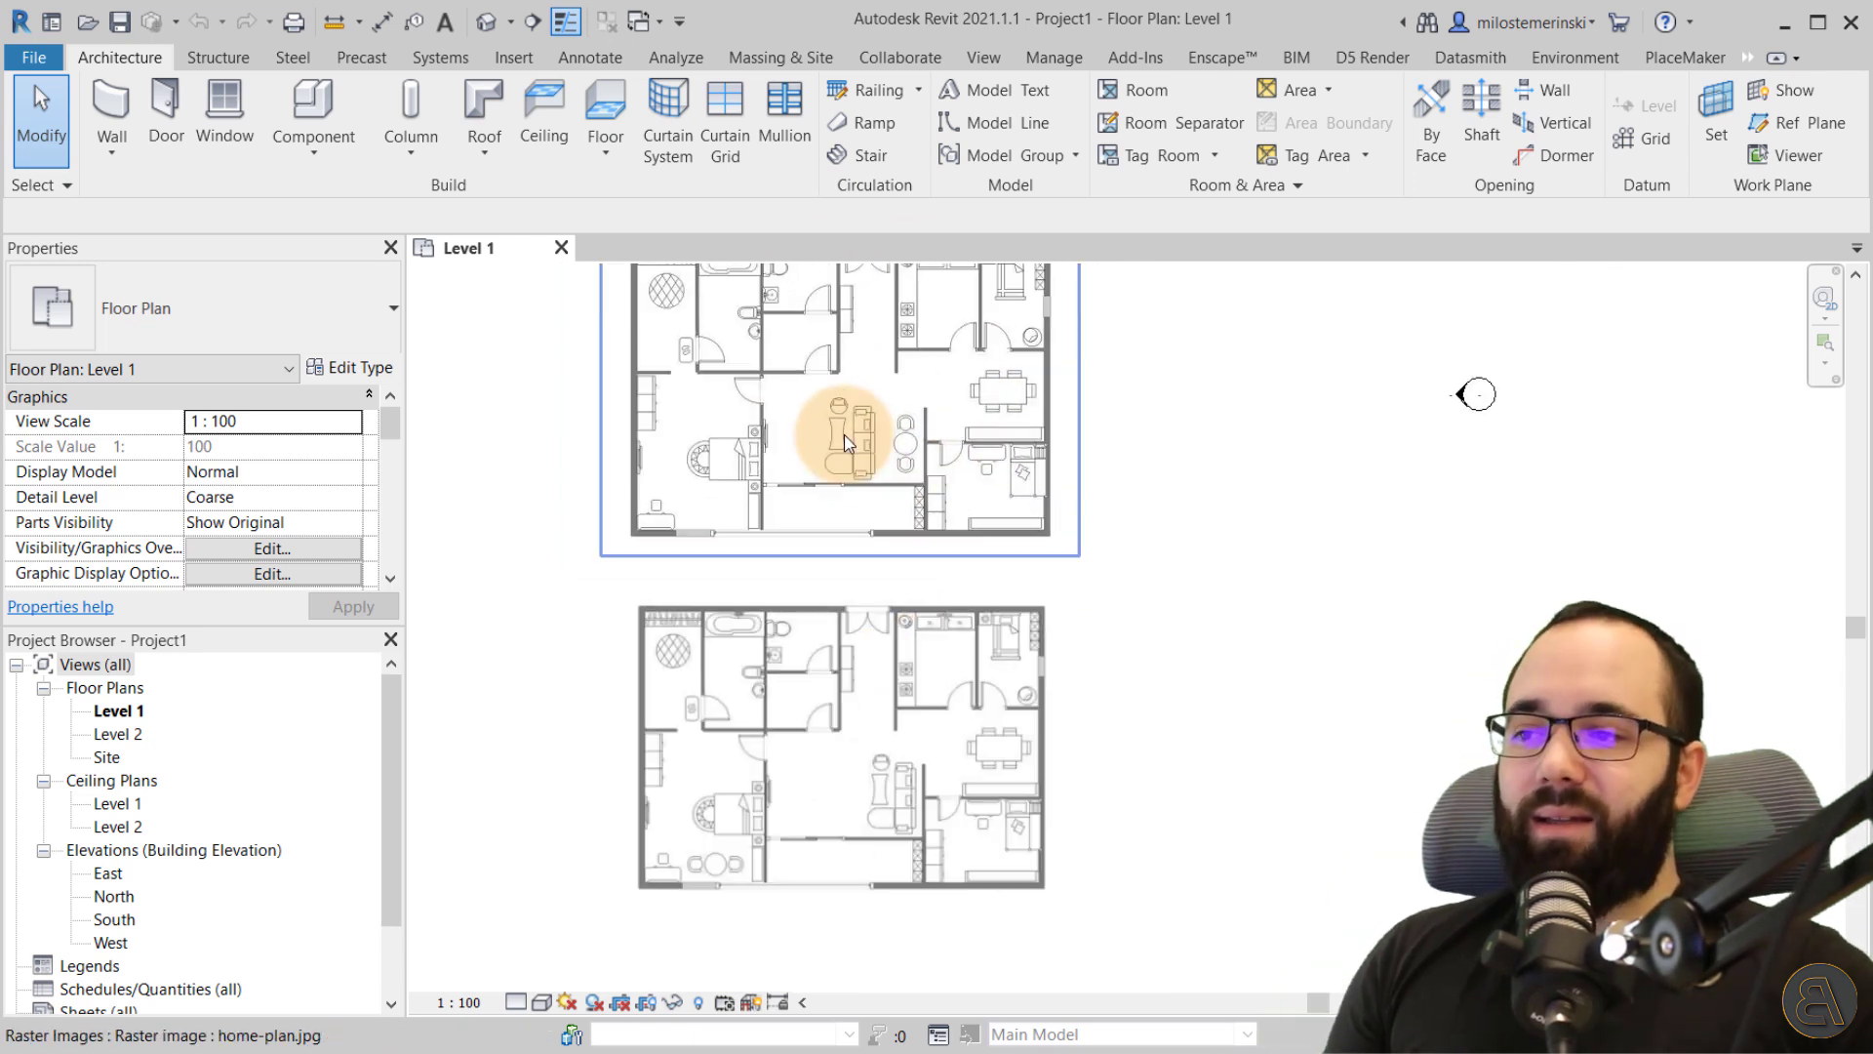
- Reload the imported floor plan image home-plan.jpg (2) in Manage Links and accept the update
click(776, 775)
click(1070, 127)
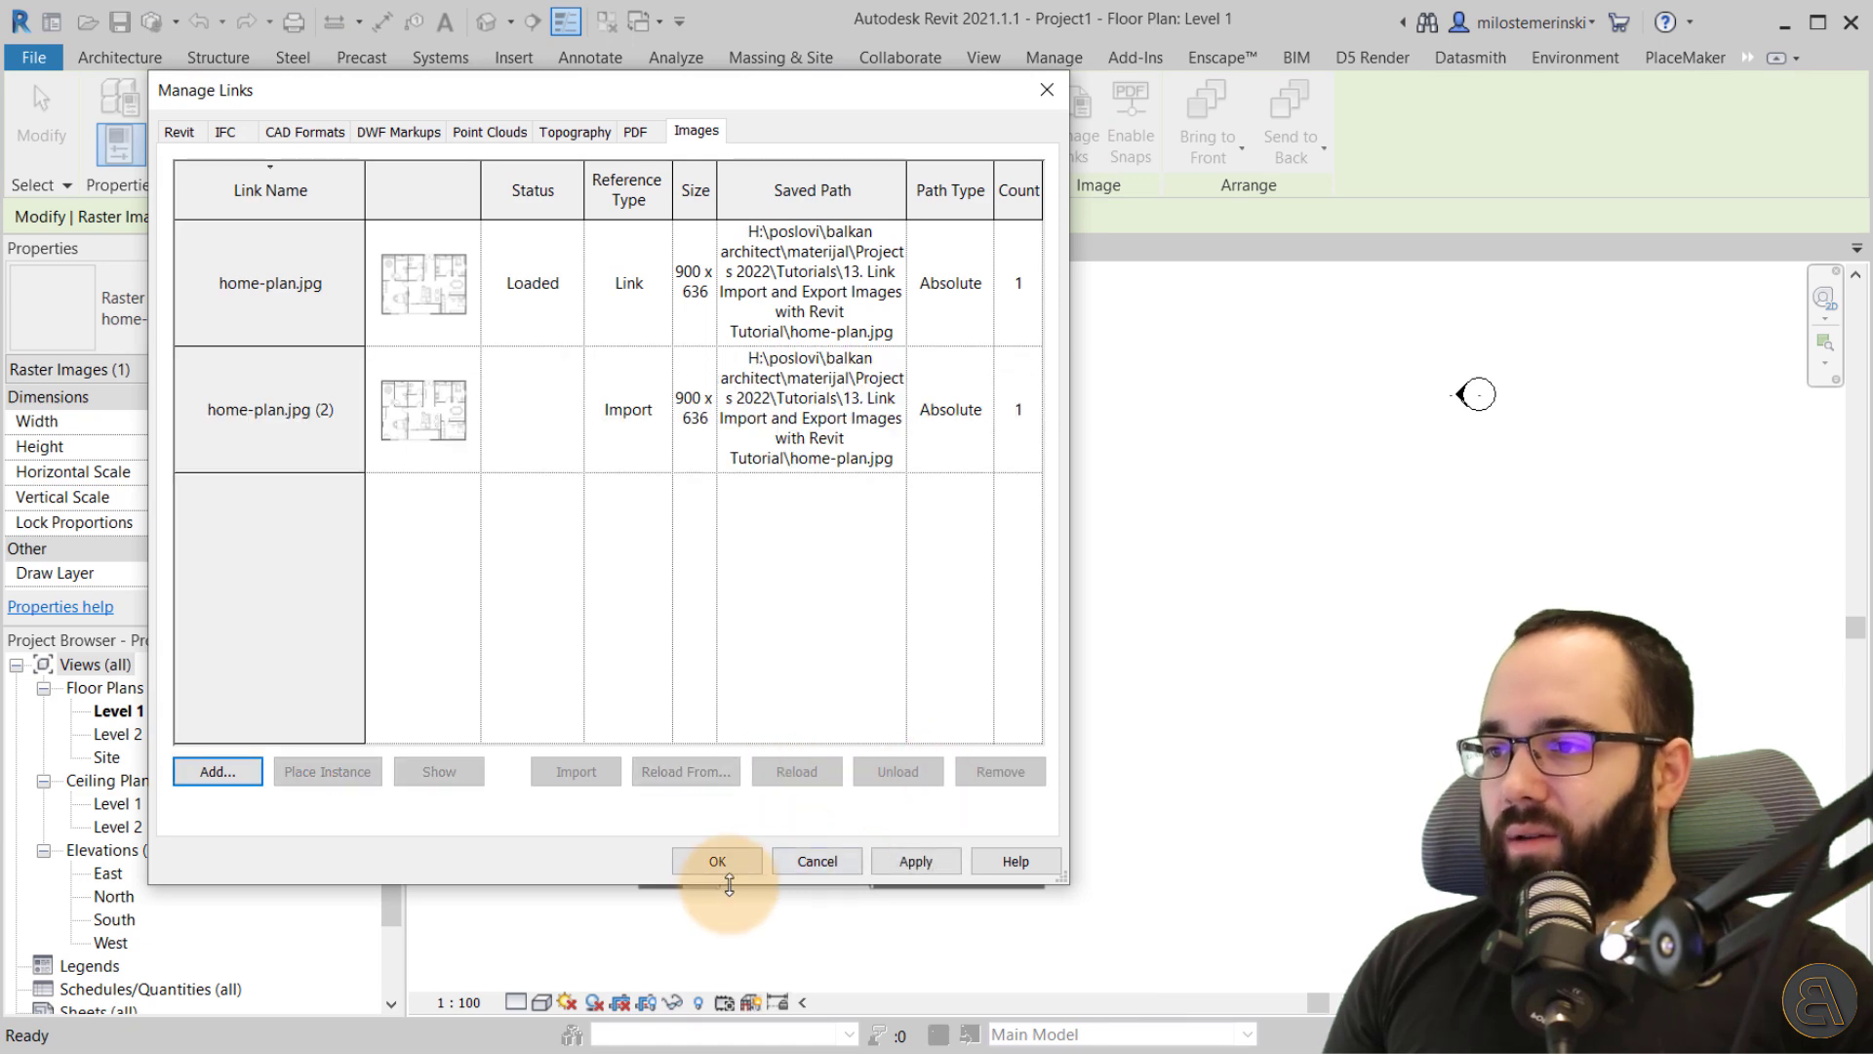
click(722, 860)
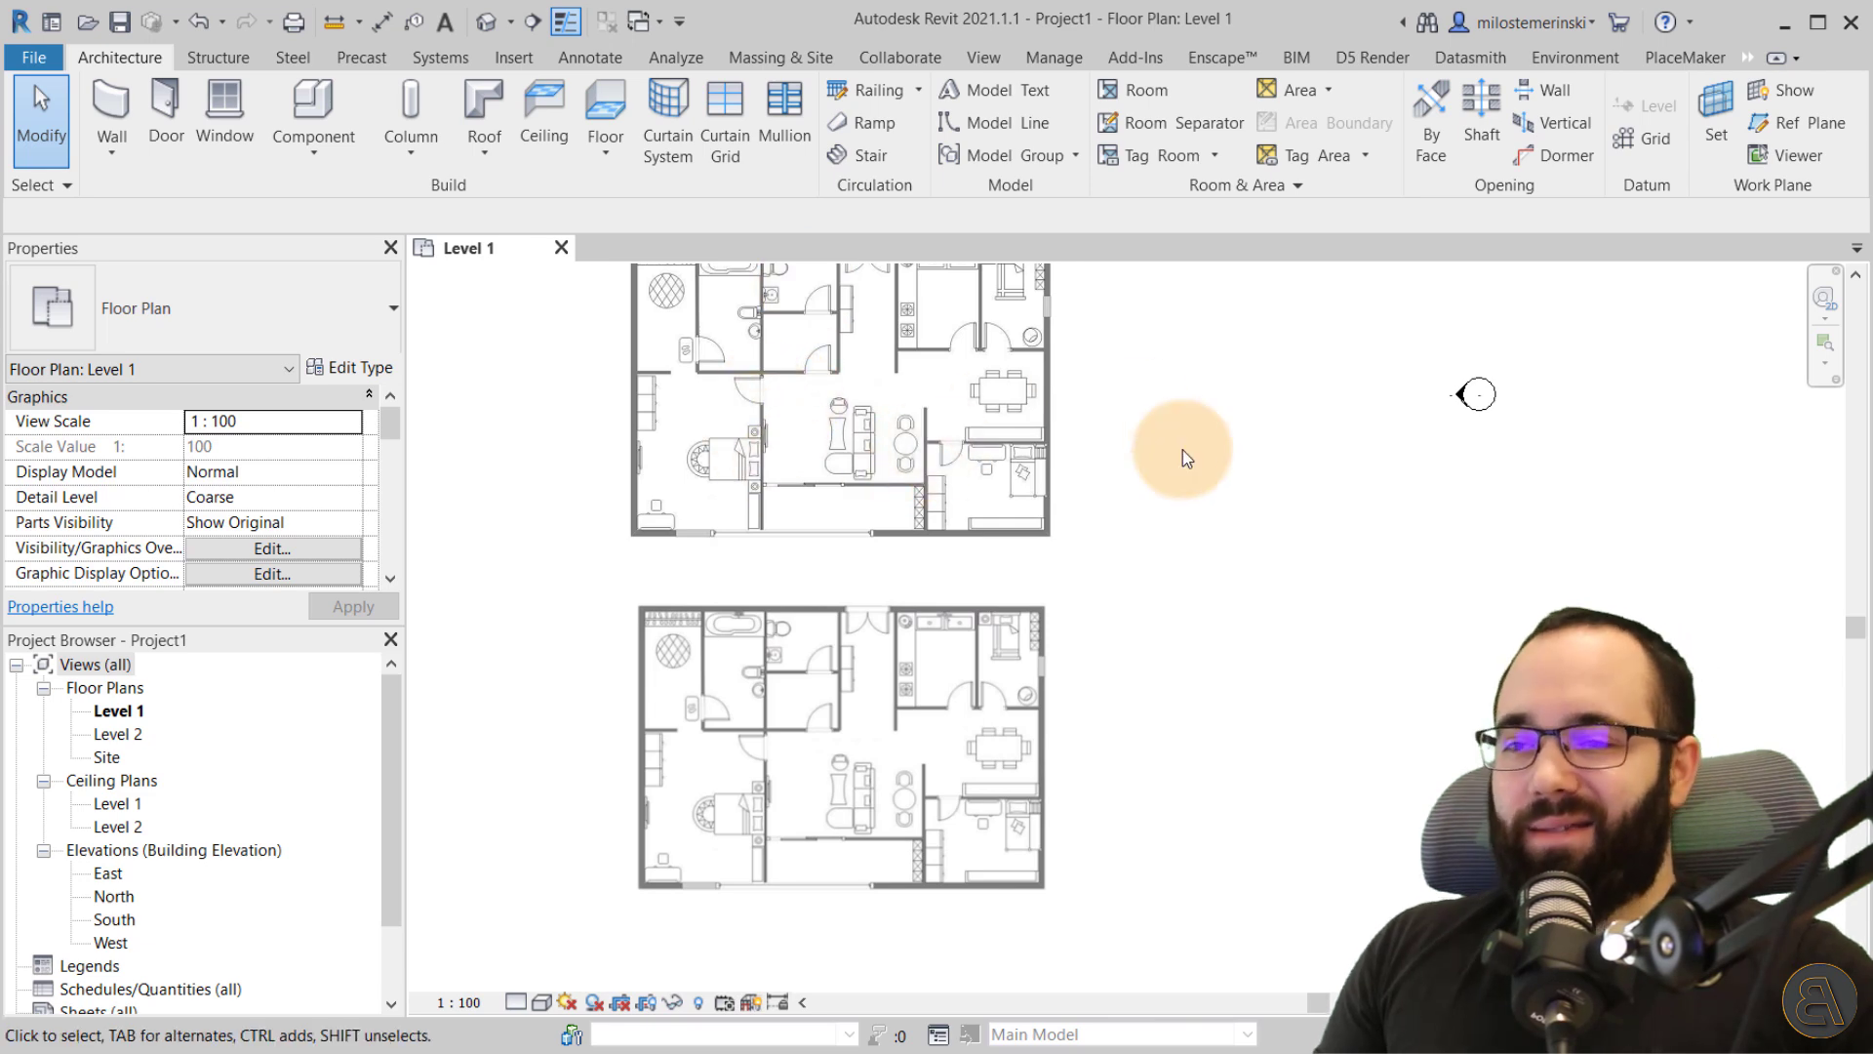
- Delete both the linked and the imported floor plan images from the Level 1 plan
scroll(1162, 463, down, 2)
middle_drag(1030, 524, 1100, 603)
mouse_move(1213, 725)
mouse_down()
mouse_move(987, 598)
mouse_move(1005, 420)
mouse_up()
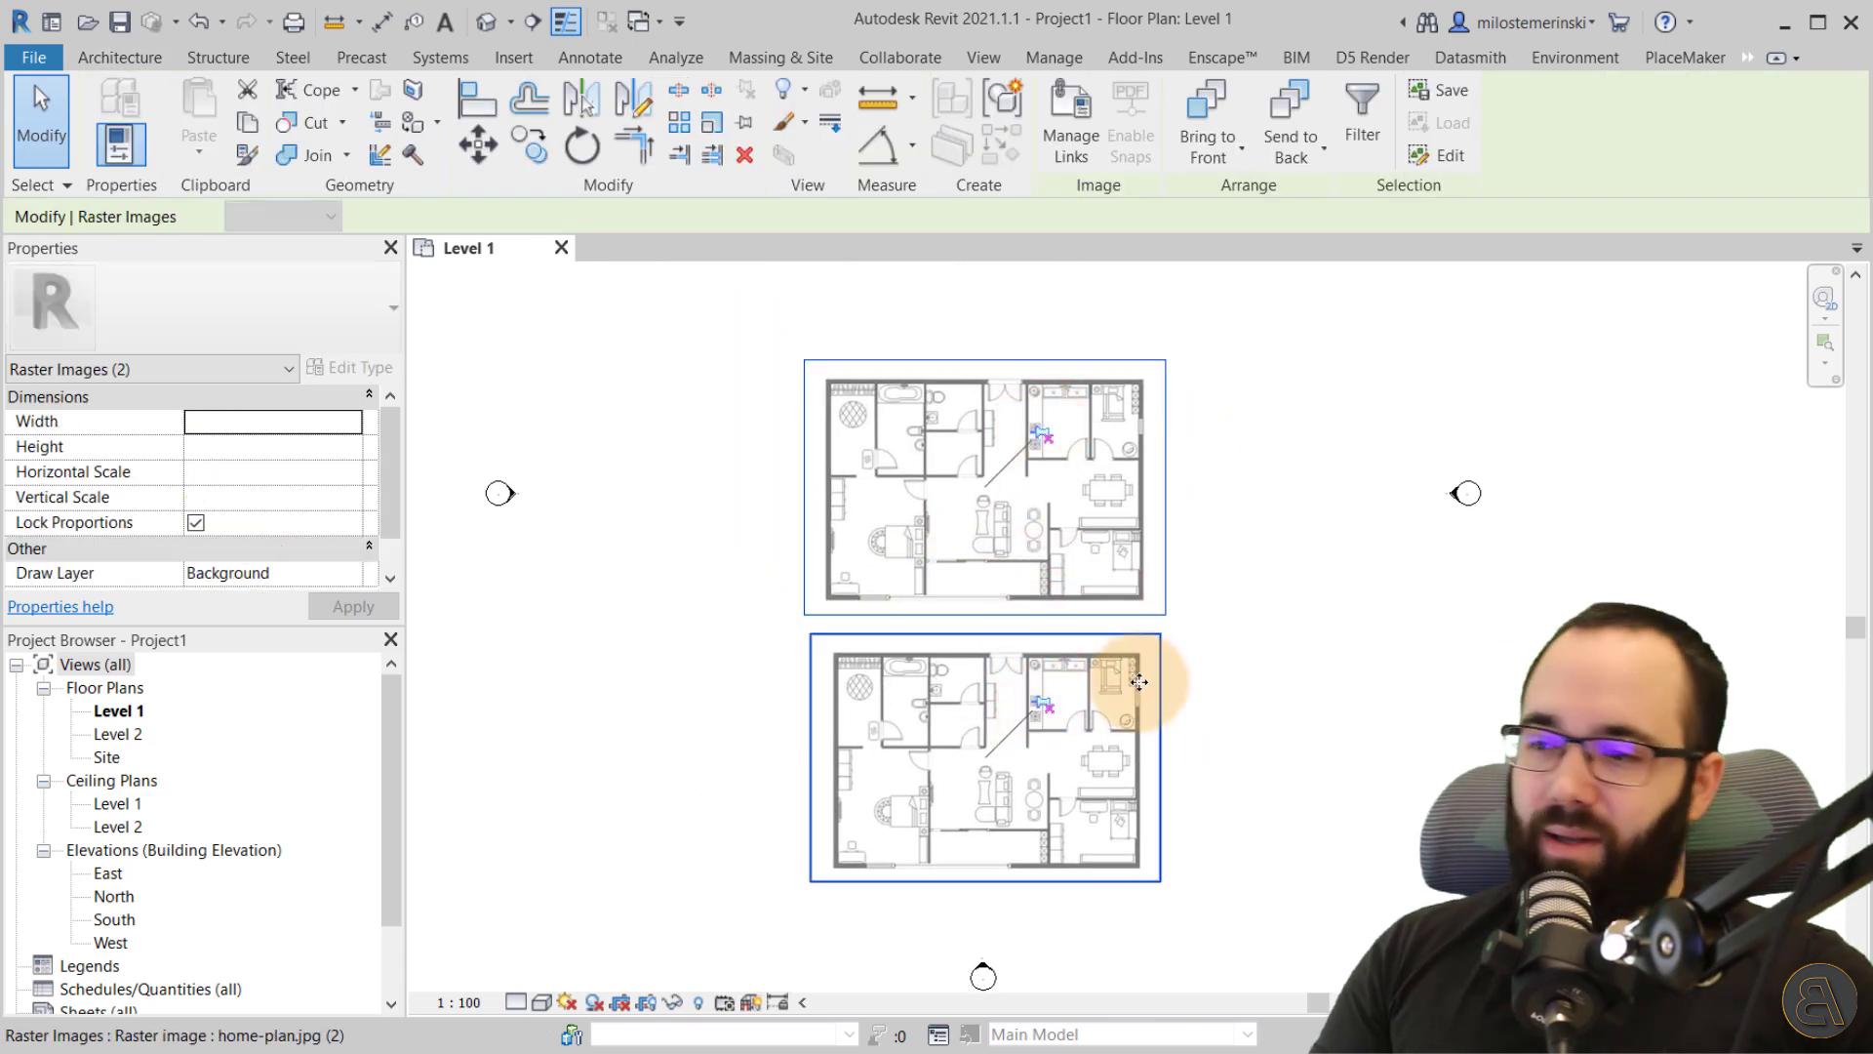
key(Delete)
- Choose another wall type and draw a closed rectangle of walls between the elevation markers on Level 1
click(111, 107)
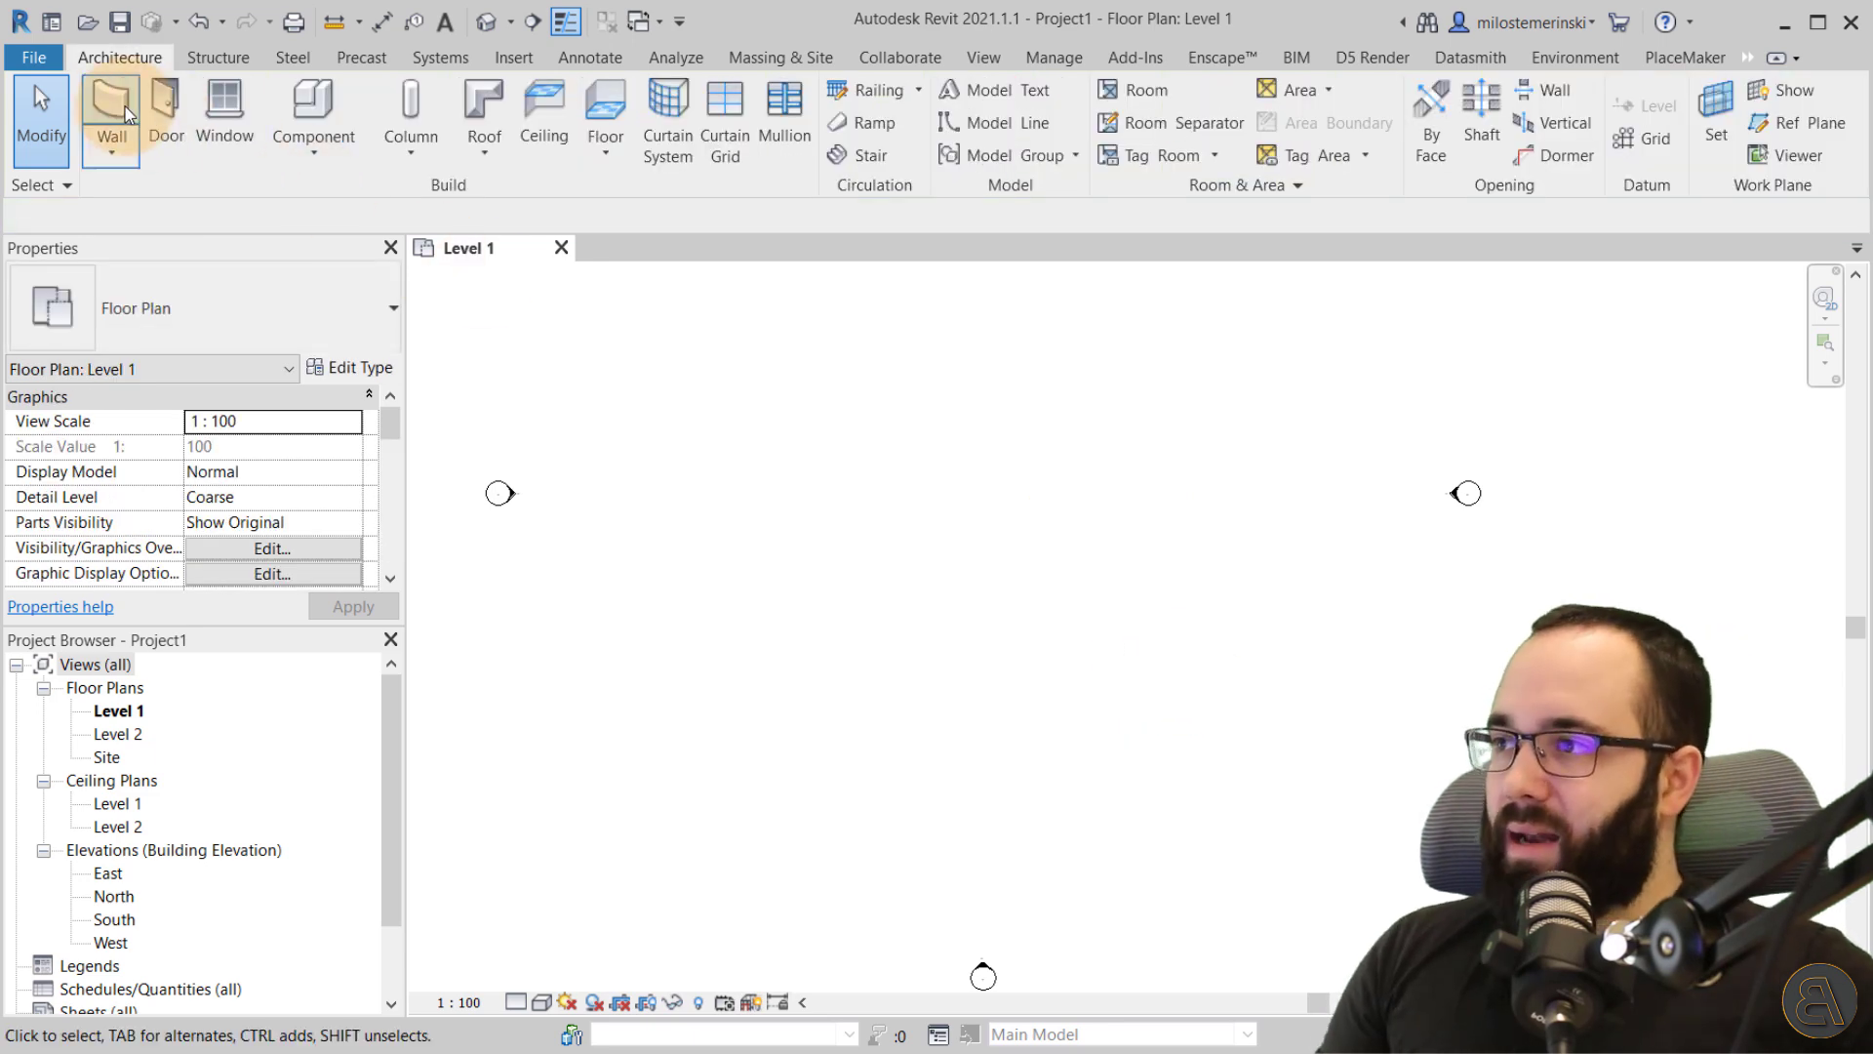
click(1083, 95)
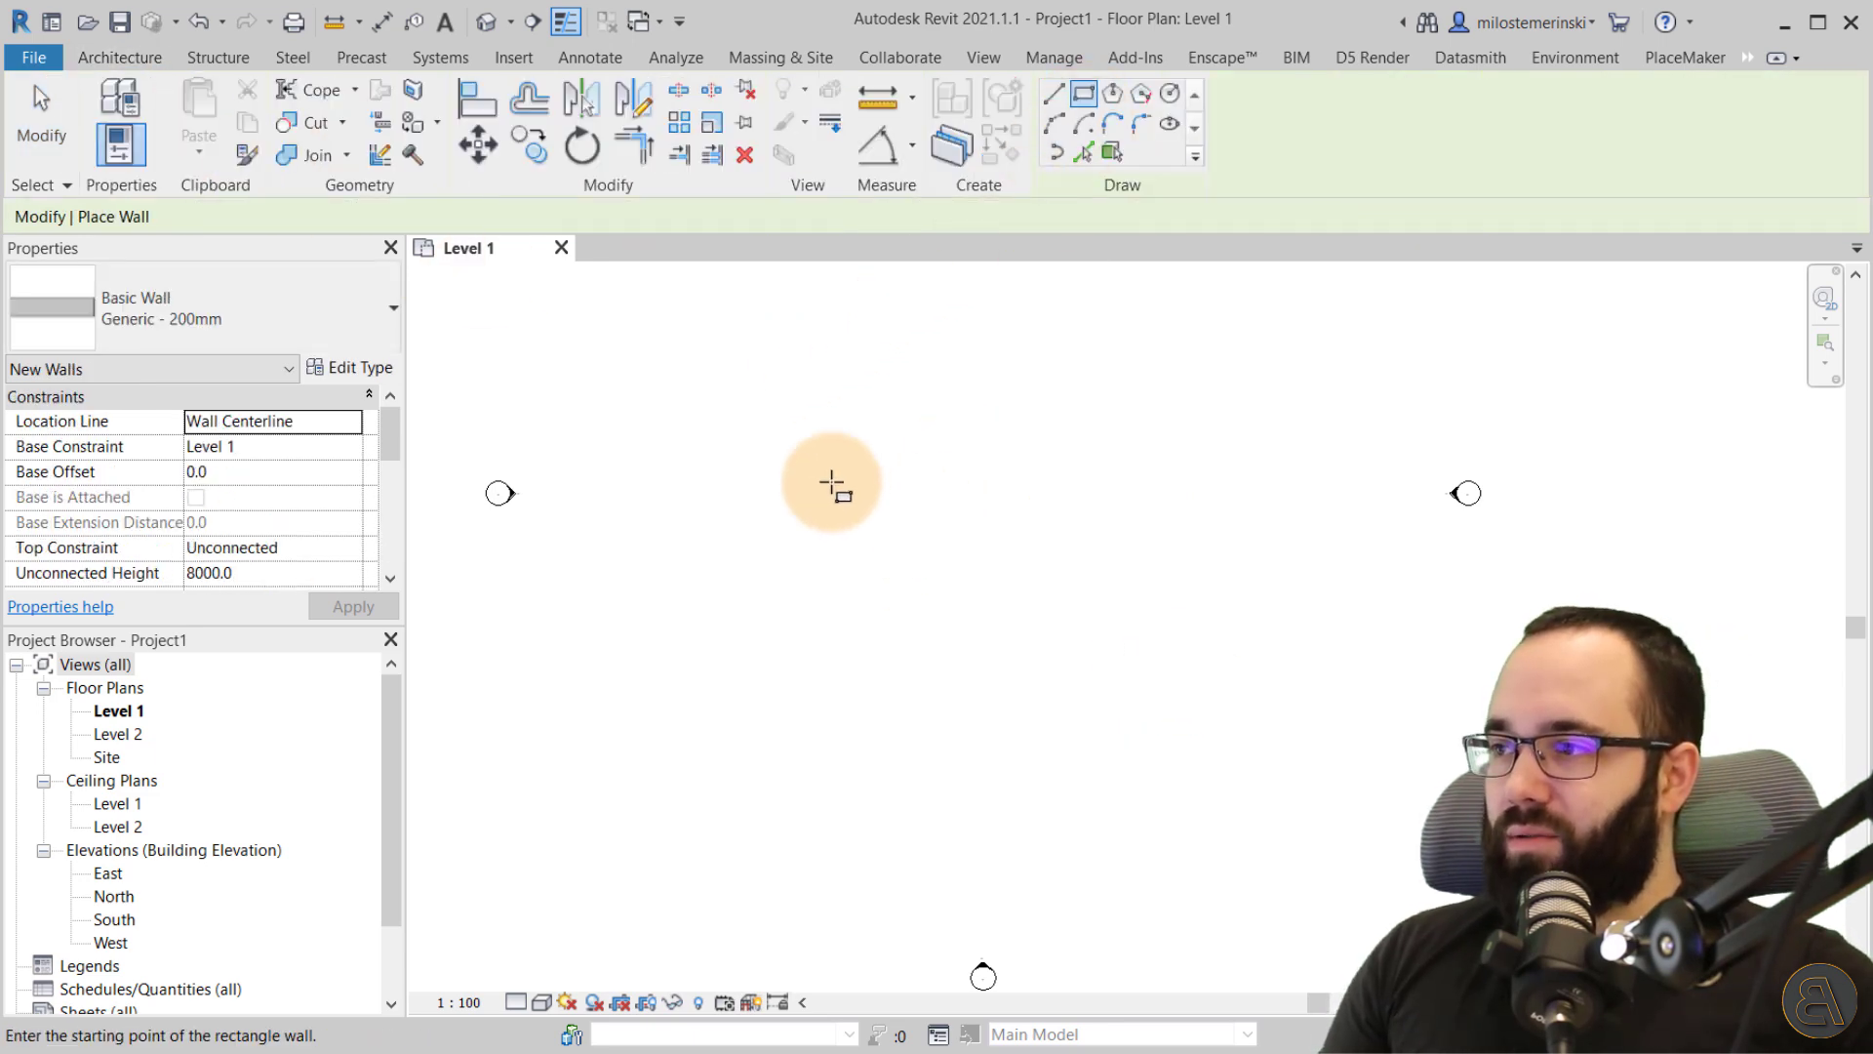
click(322, 314)
click(161, 602)
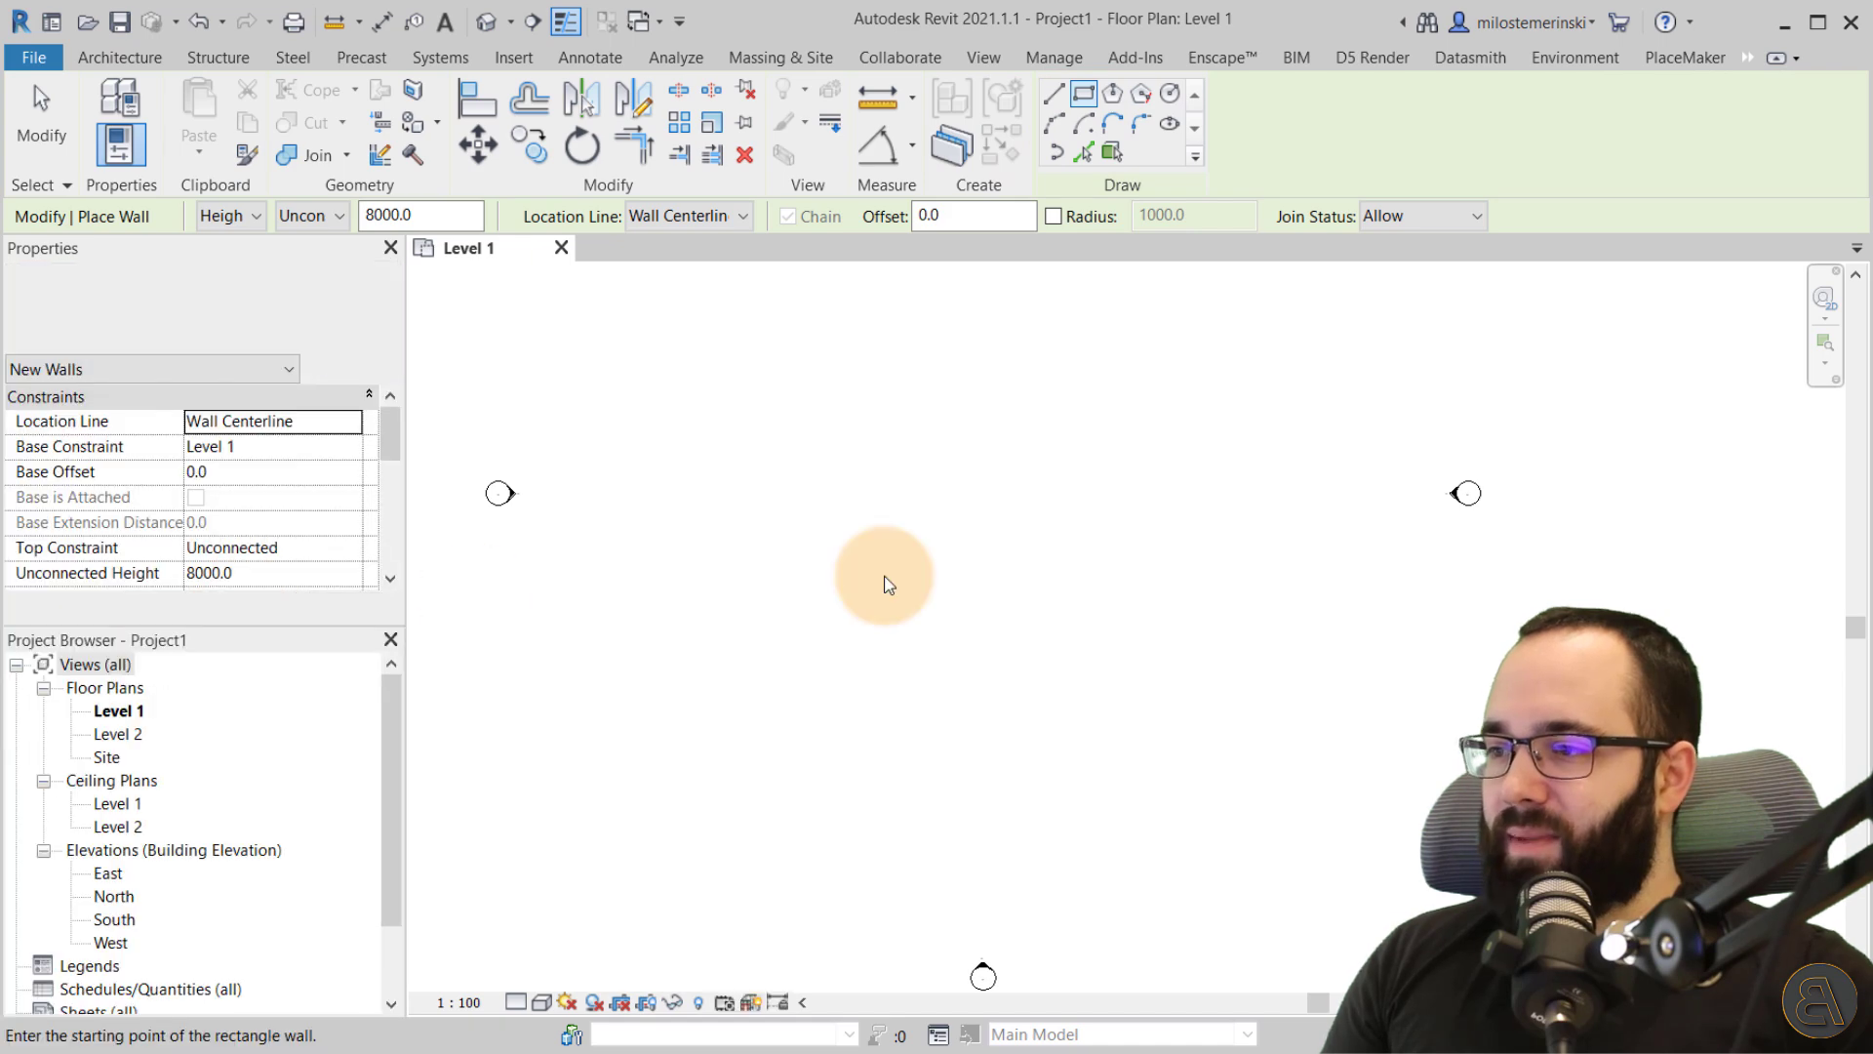
click(906, 399)
click(1119, 575)
key(Escape)
key(Escape)
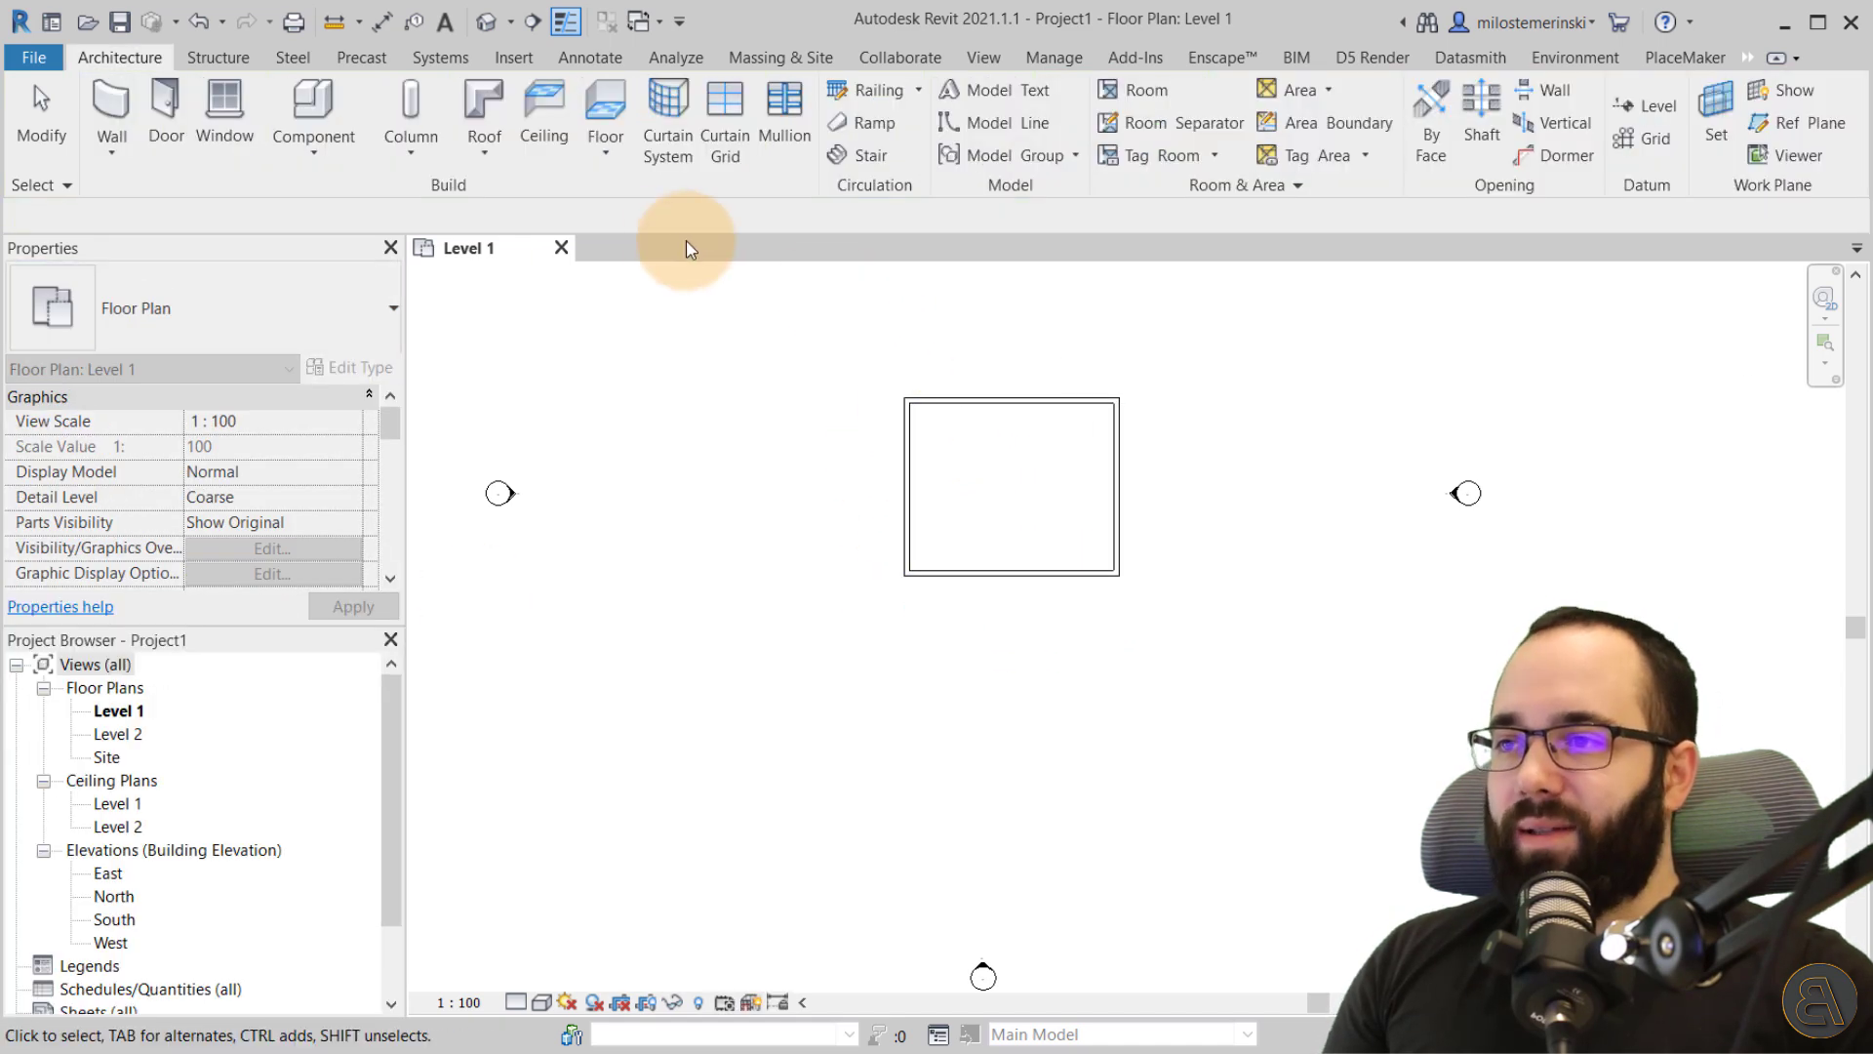
- Open the default 3D view and examine the rectangular wall enclosure from the front corner
click(490, 26)
shift+middle_drag(1079, 615, 1393, 534)
scroll(1191, 732, up, 4)
middle_drag(1159, 837, 1125, 840)
middle_drag(889, 592, 868, 620)
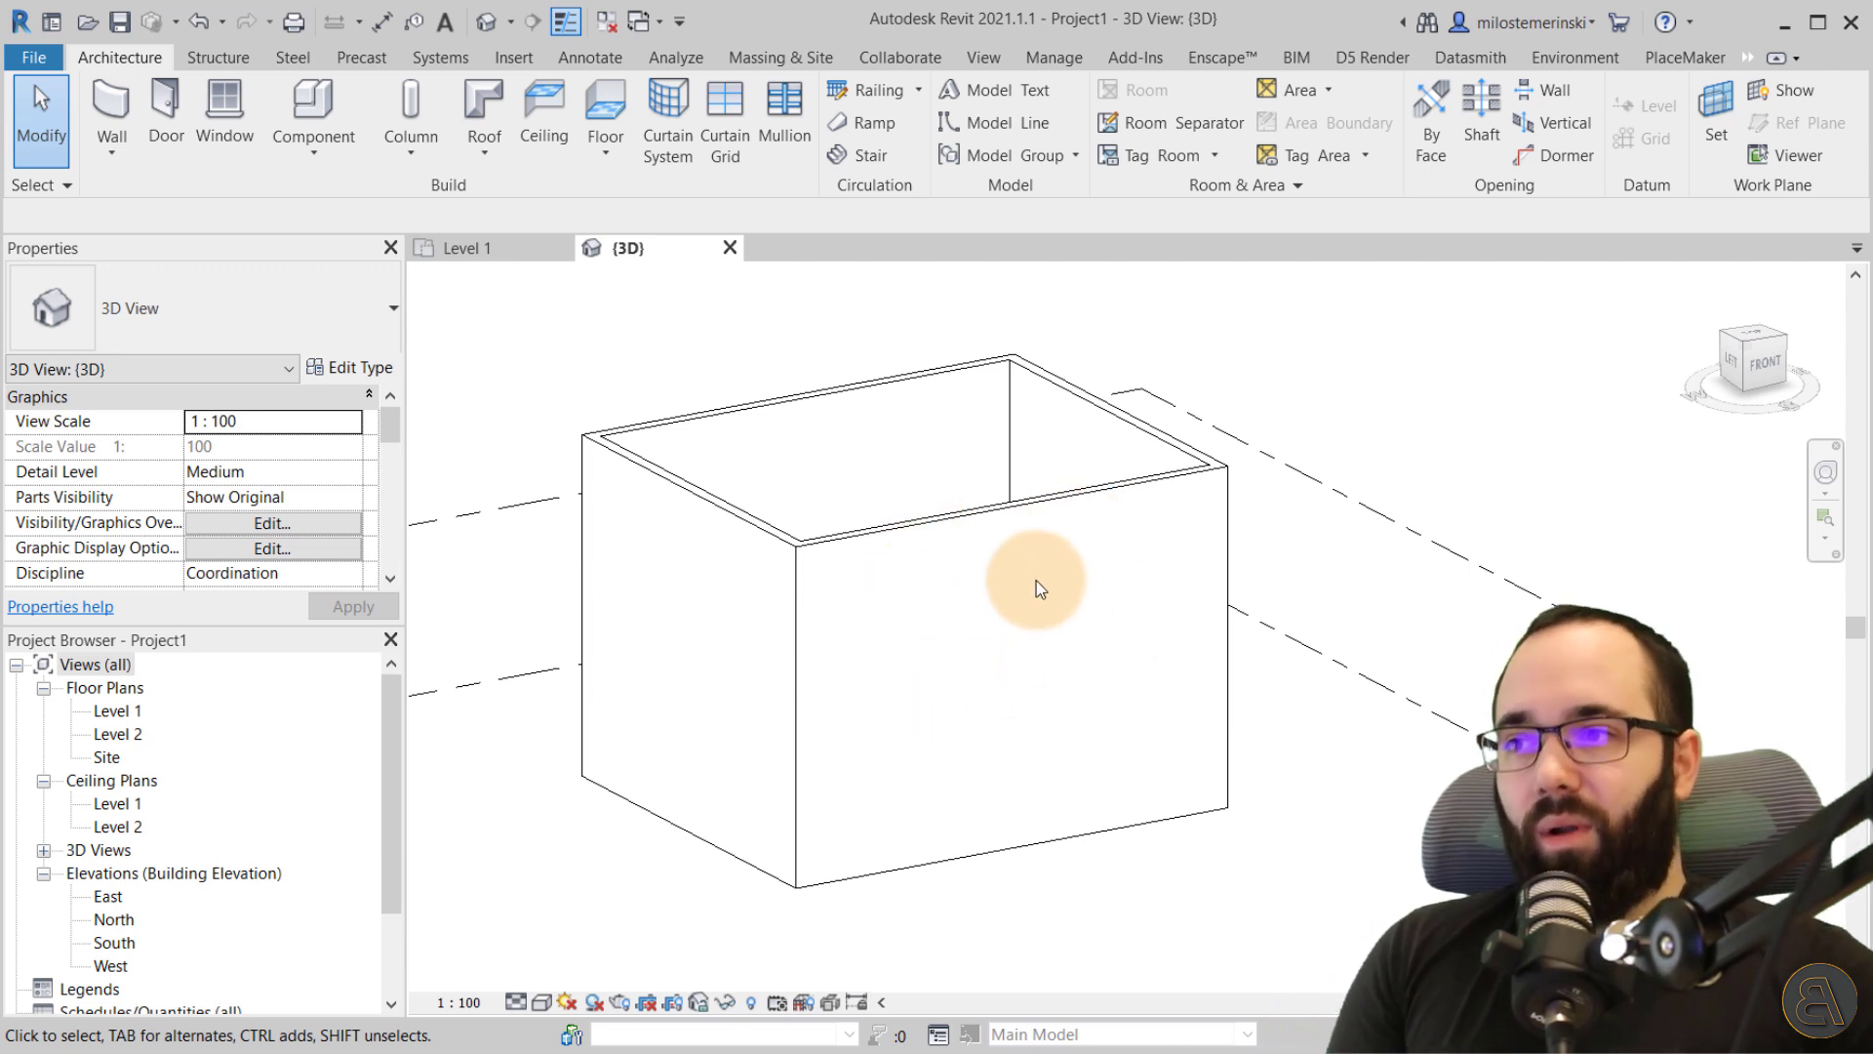
- Import the home-plan image into the Level 1 plan and place it so it partly overlaps the walls
click(521, 249)
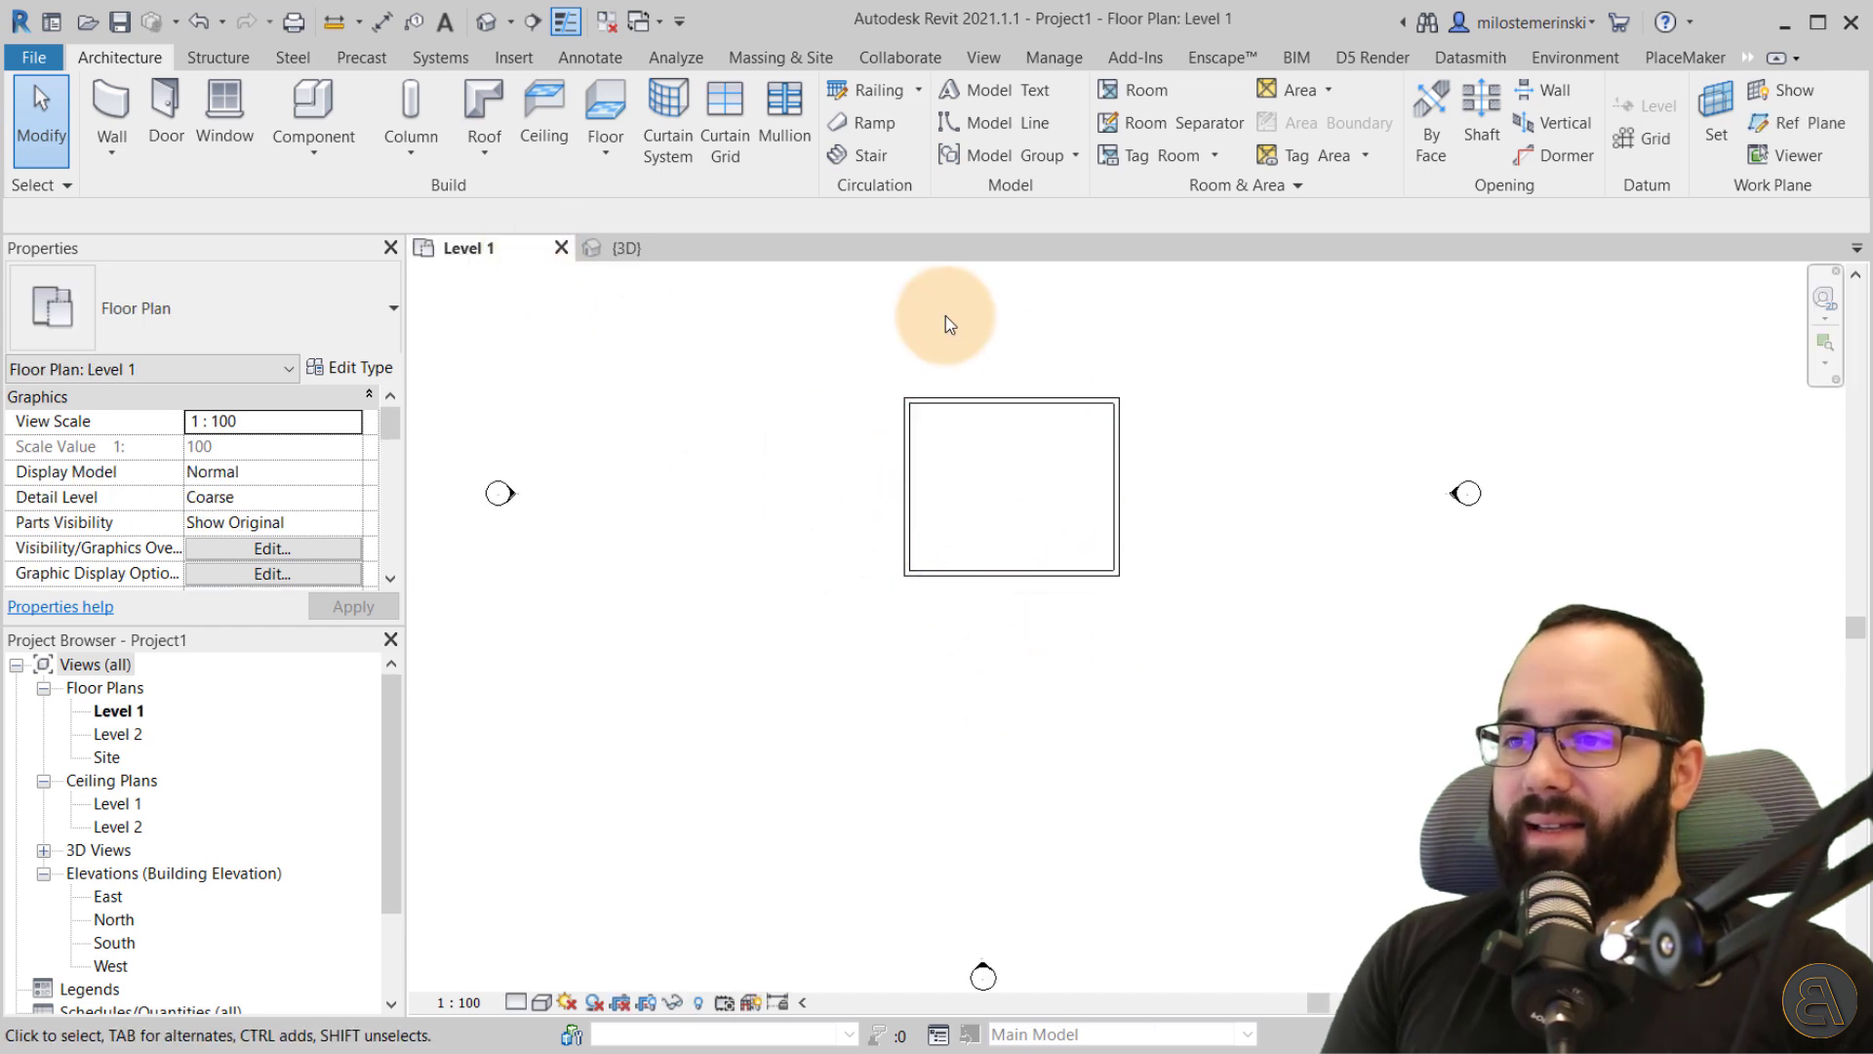
click(517, 61)
click(971, 156)
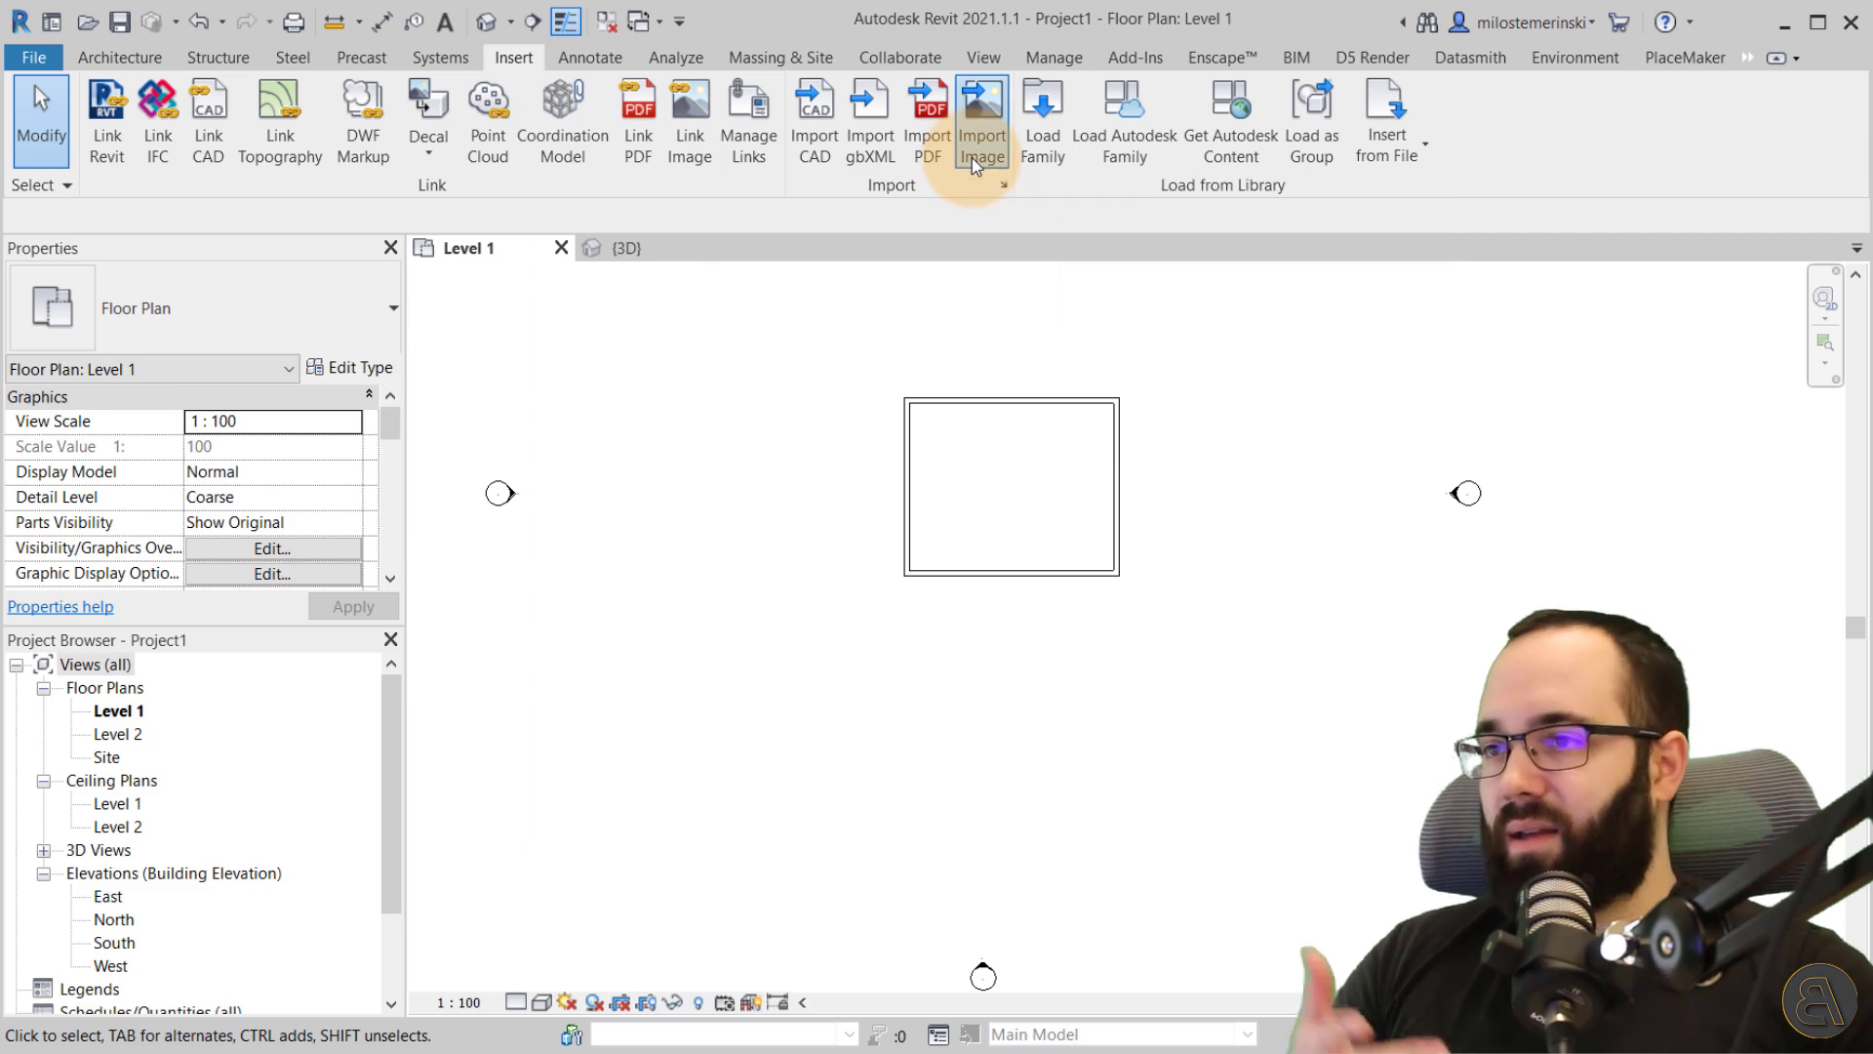
click(683, 322)
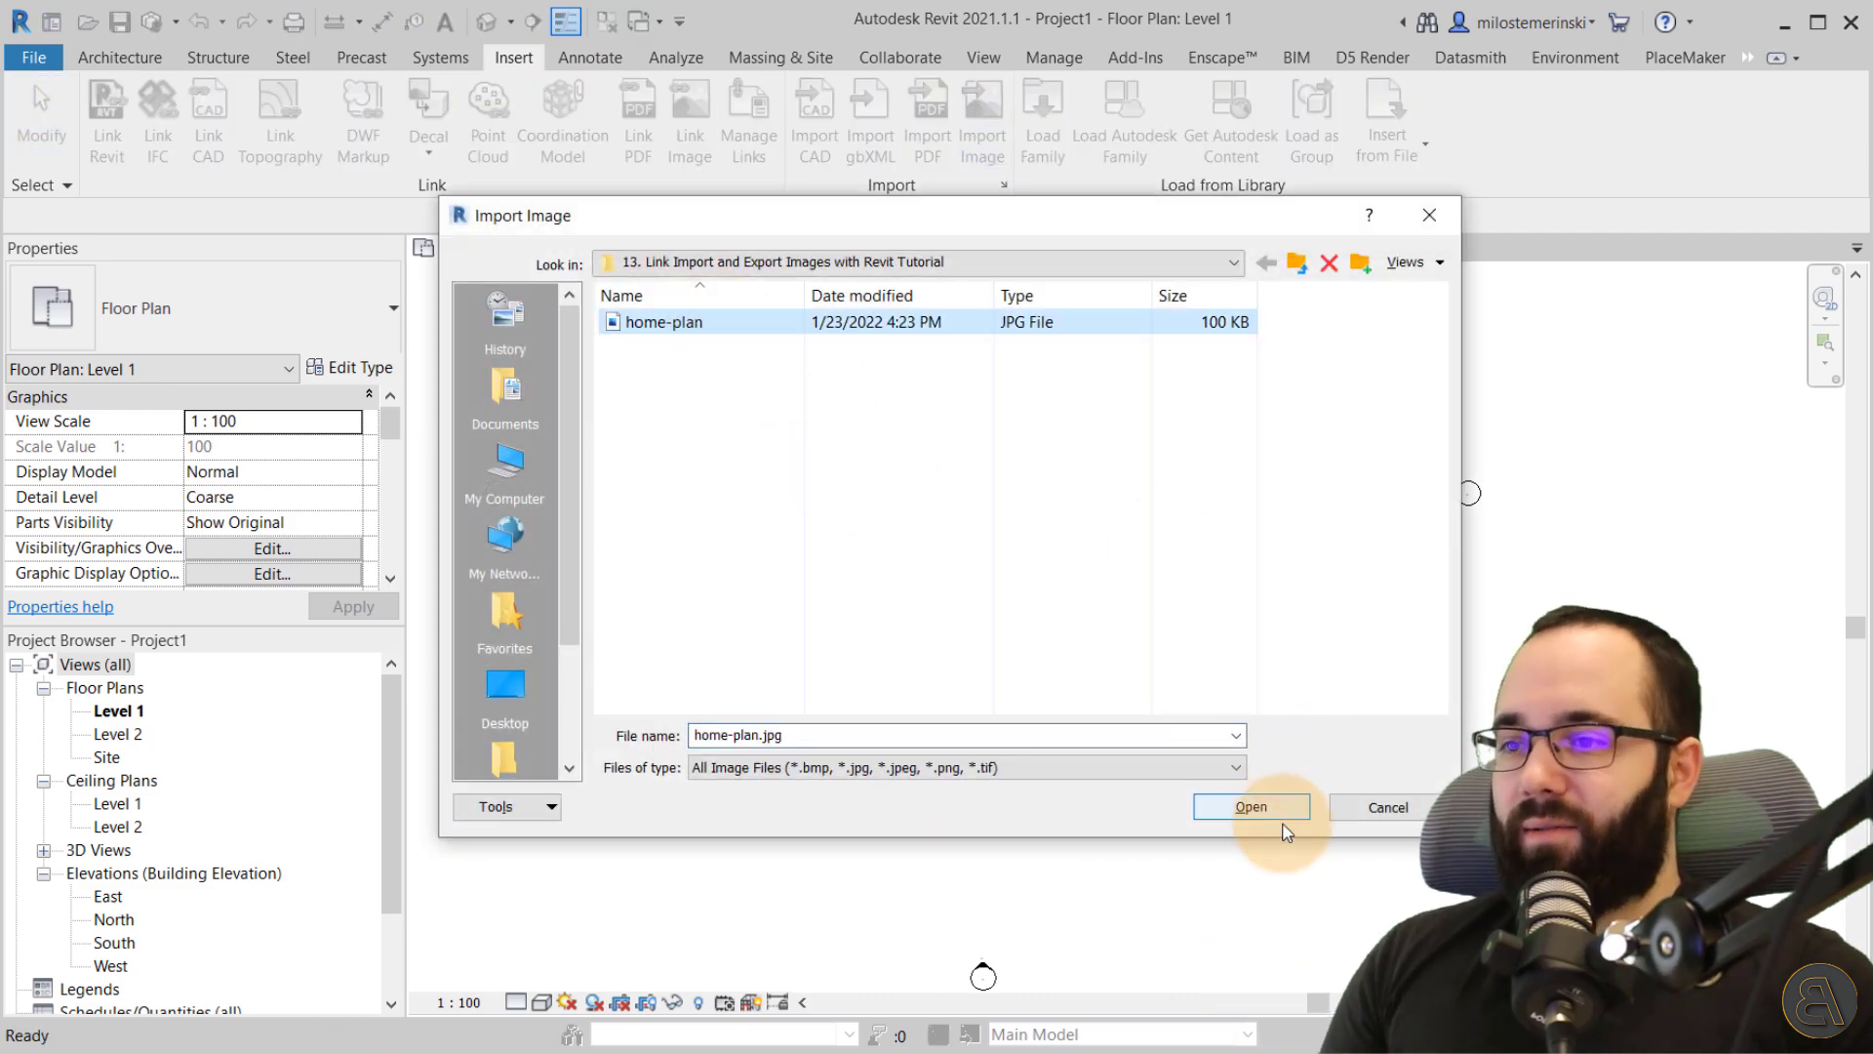
click(1269, 810)
click(771, 705)
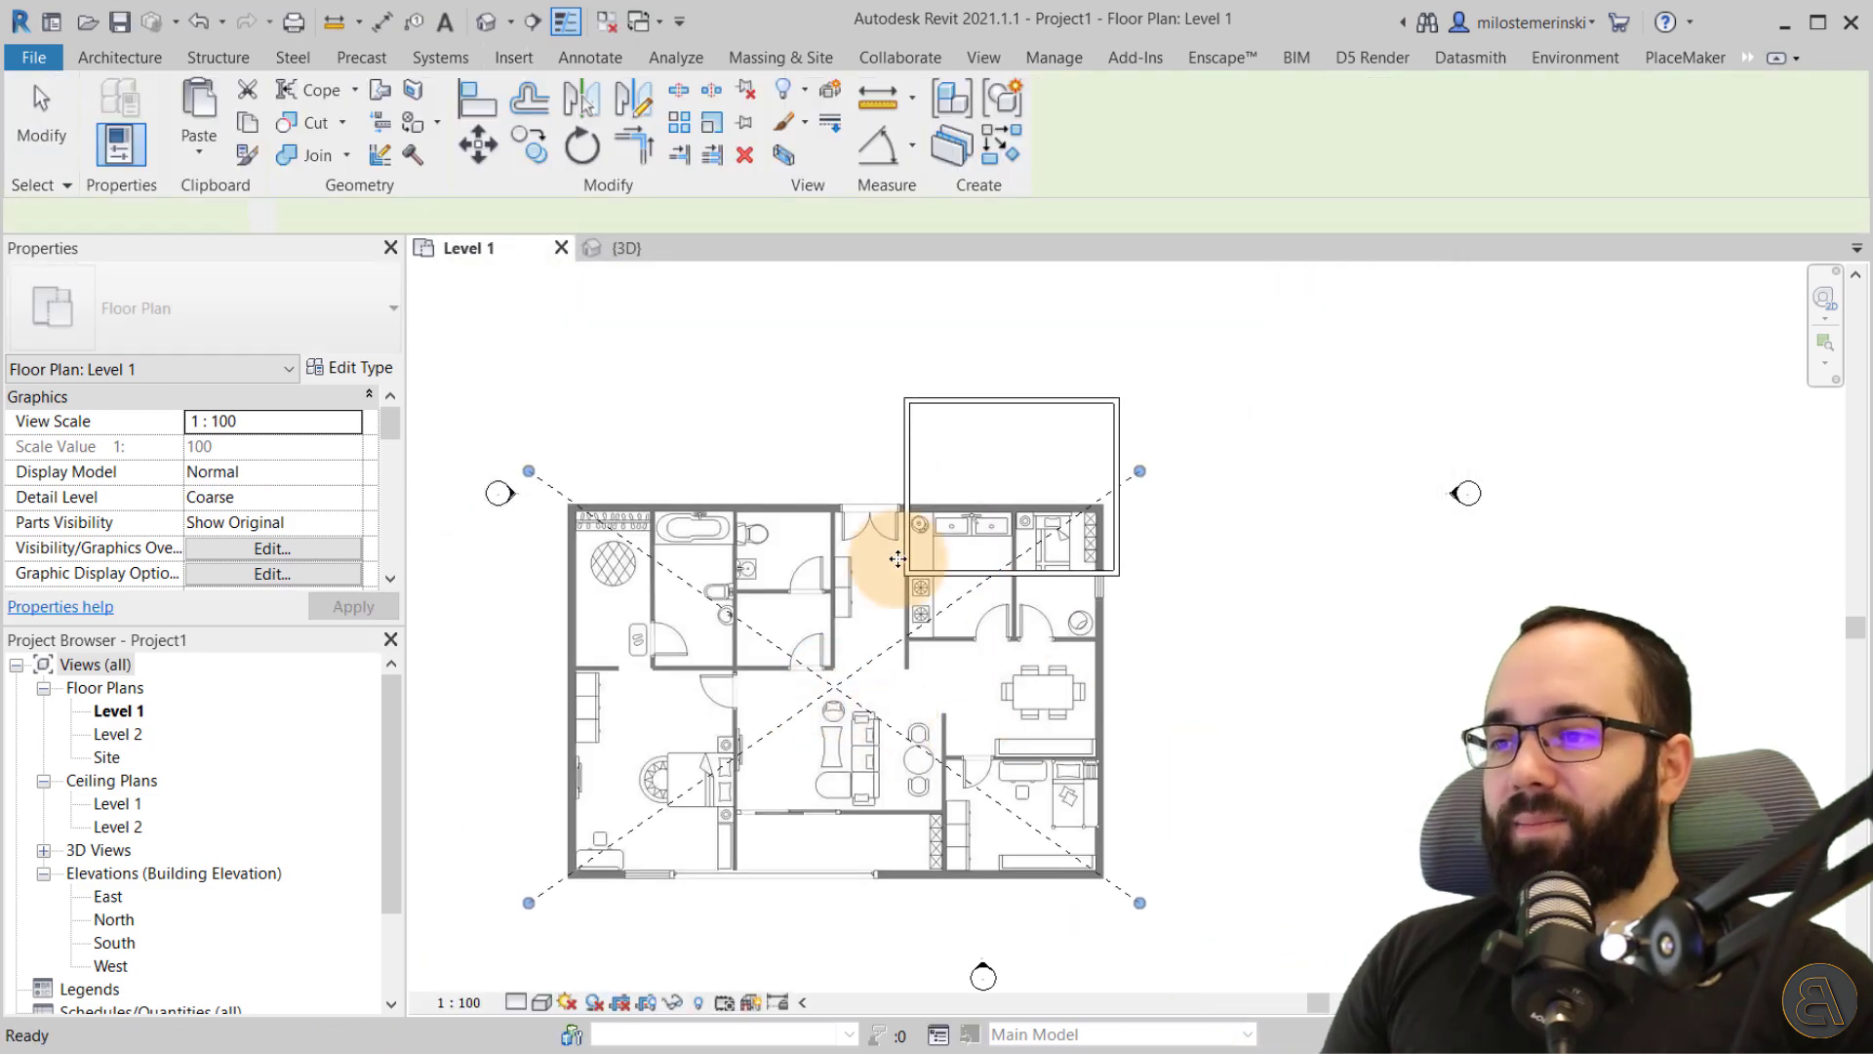
click(697, 395)
- Check the 3D view and the Site plan for the image imported on Level 1
click(617, 250)
shift+middle_drag(765, 322, 1117, 661)
shift+middle_drag(1066, 585, 858, 419)
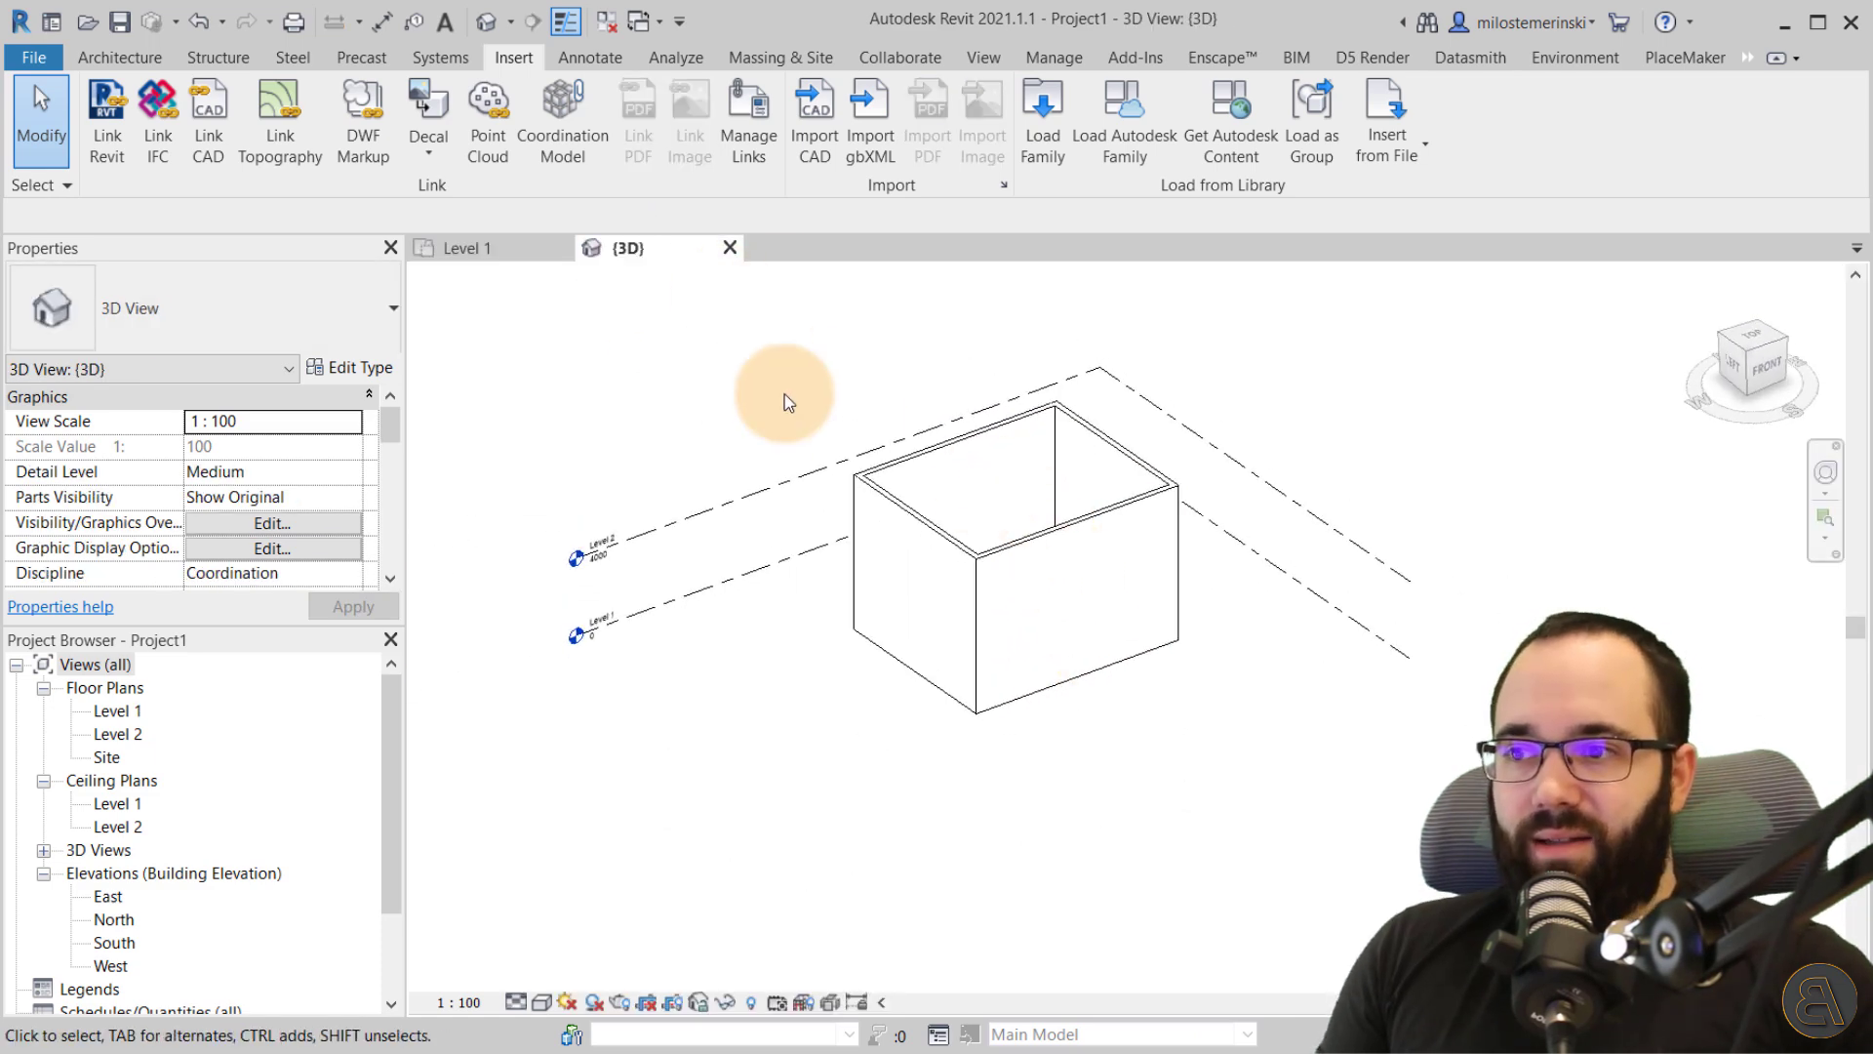
click(469, 248)
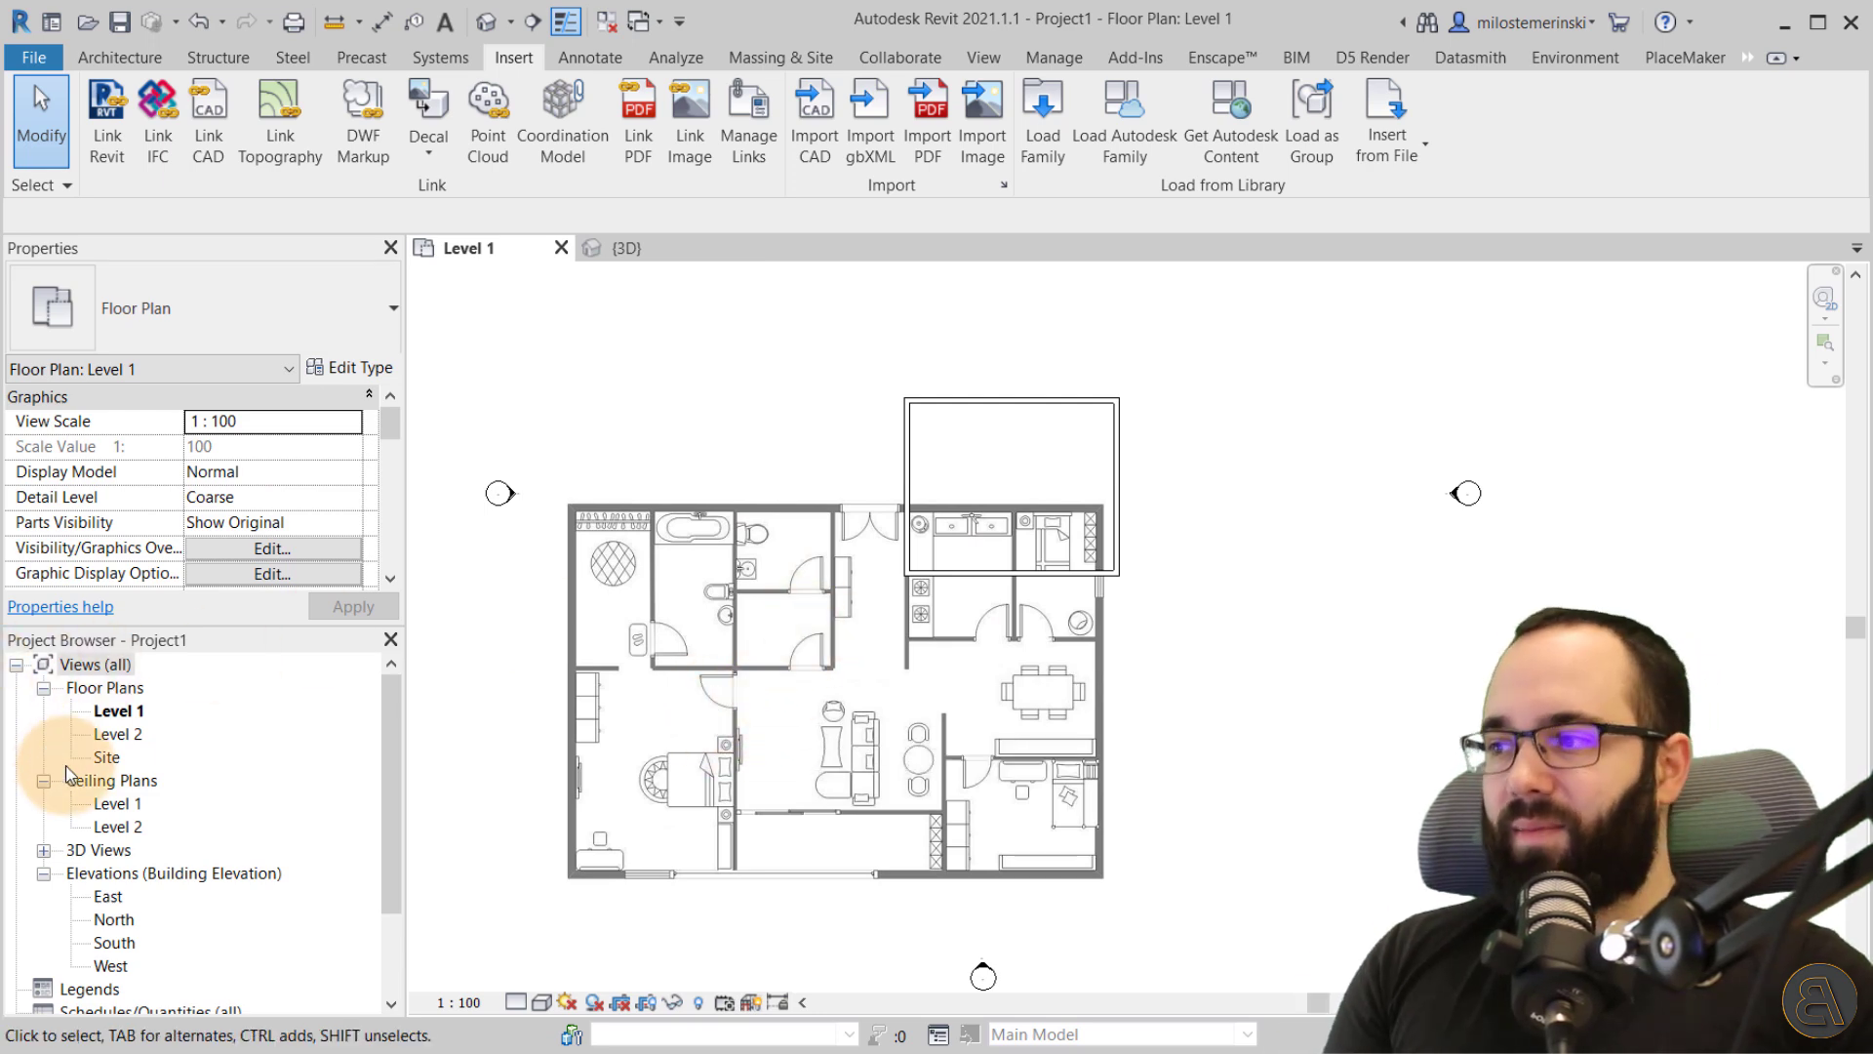
double_click(103, 757)
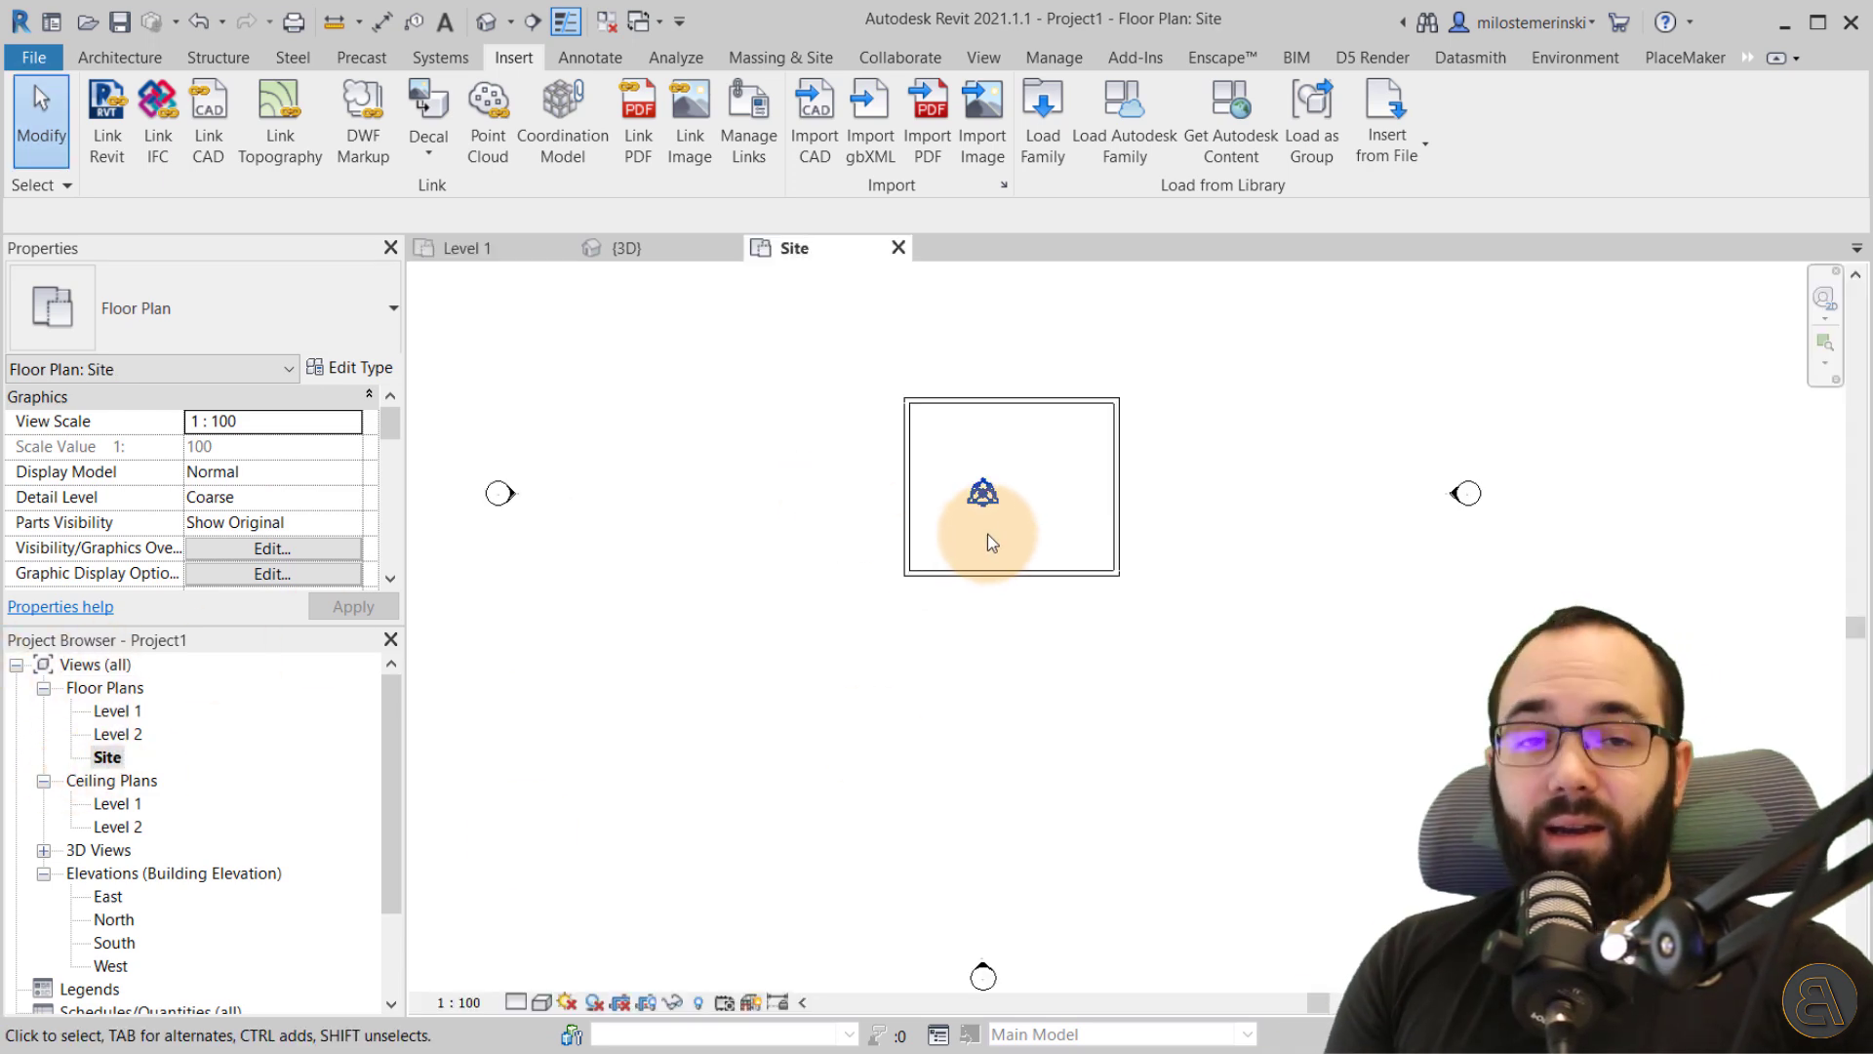
- Return to the 3D view and create a new decal type named "Floor plan image"
click(683, 254)
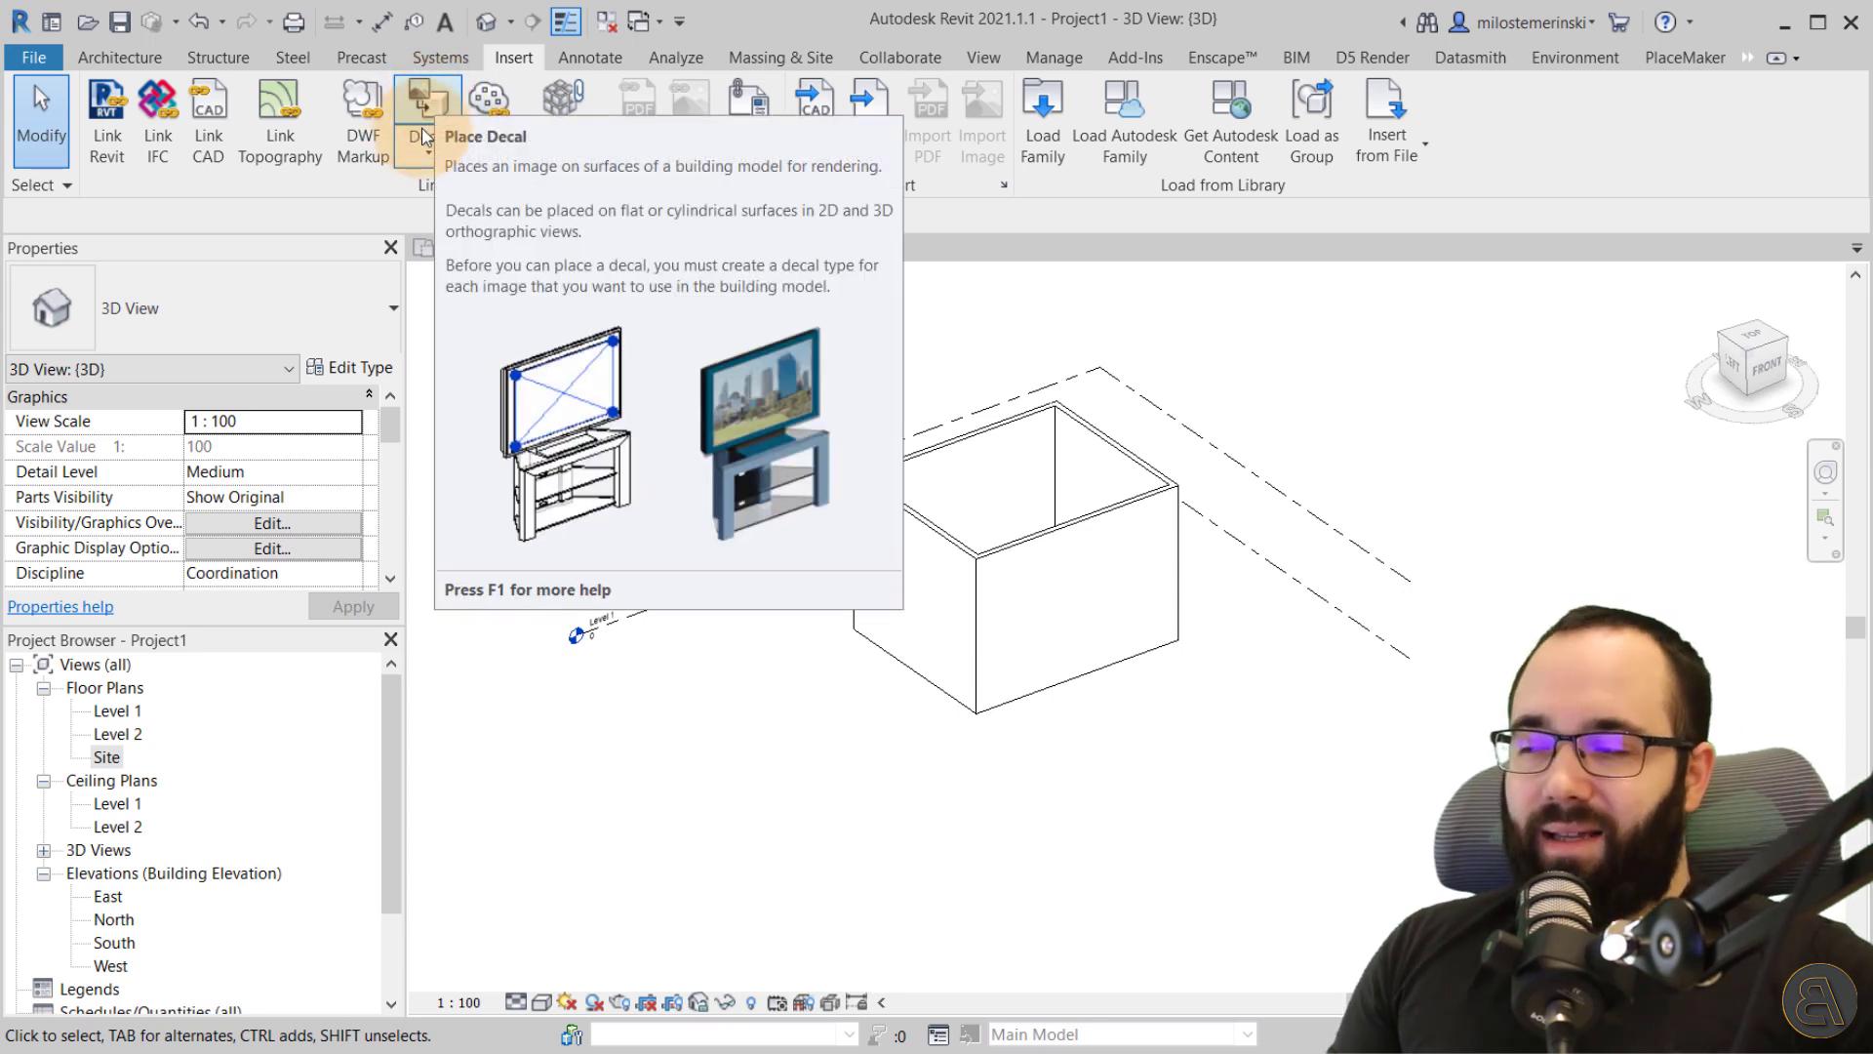
click(419, 115)
drag(496, 270, 532, 164)
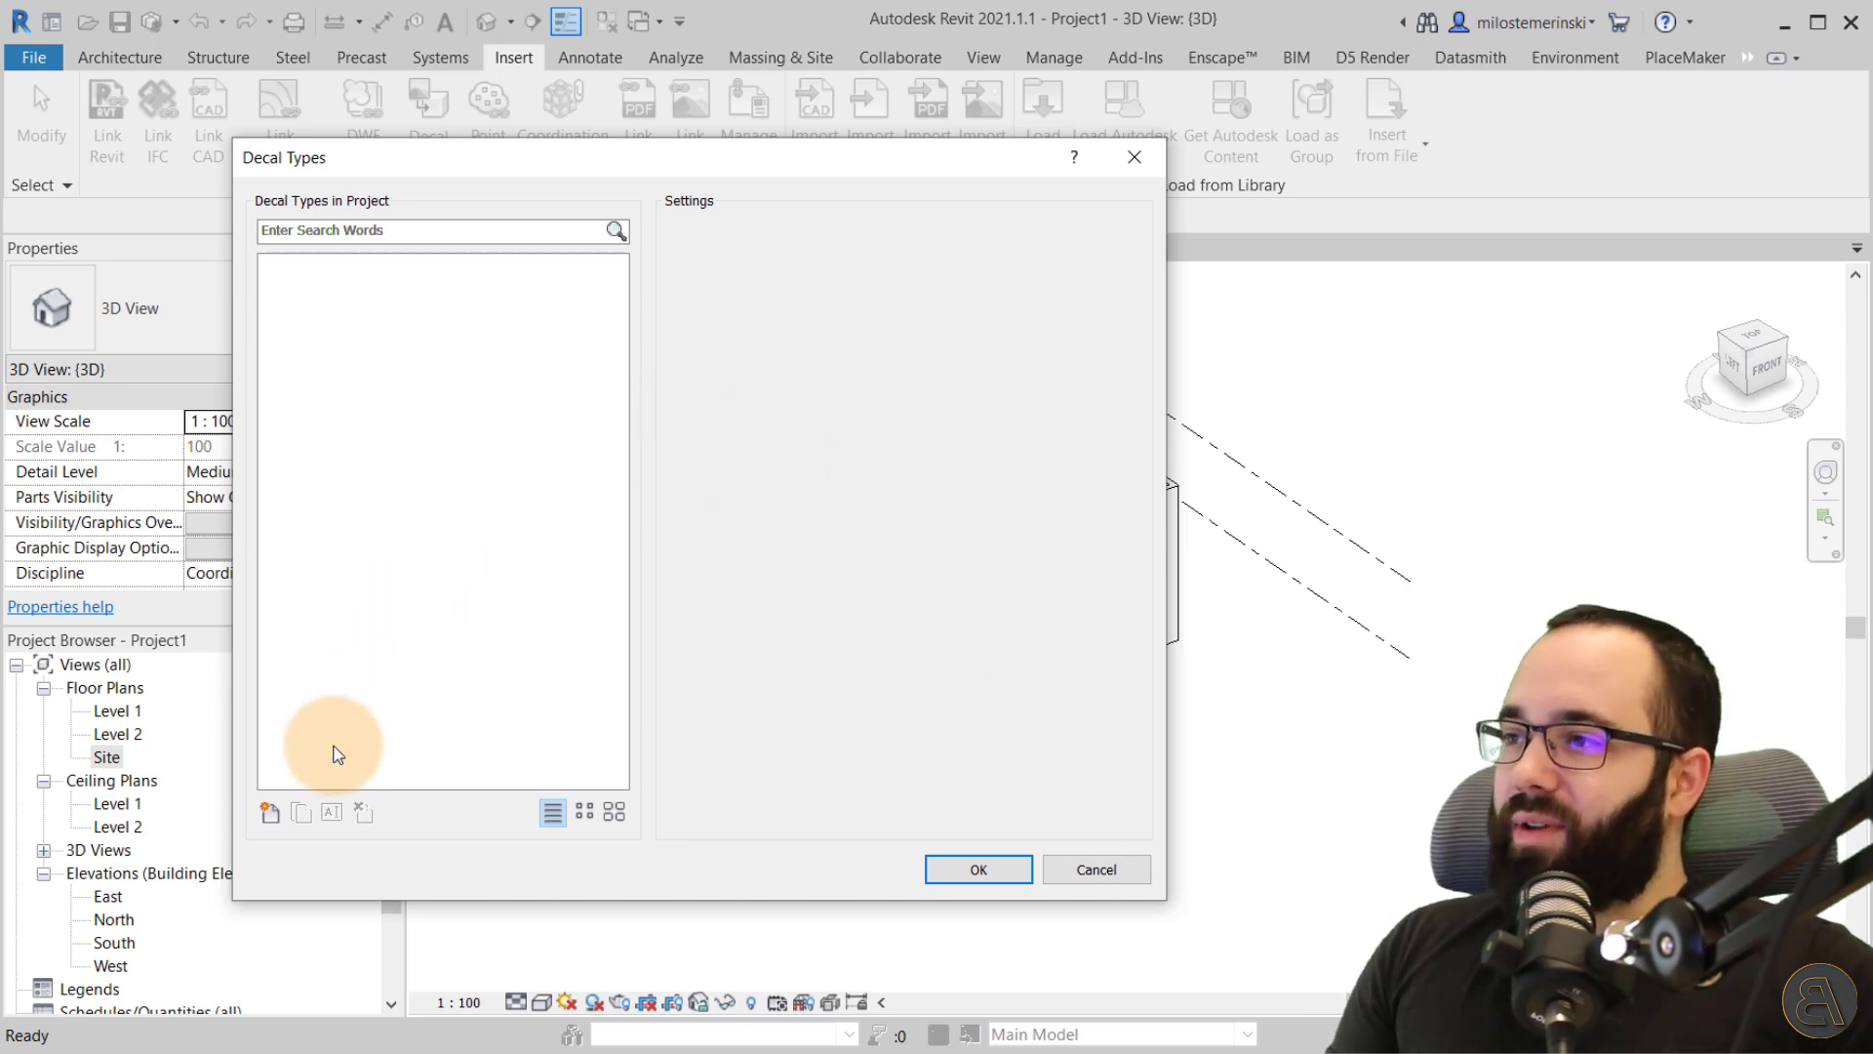
click(269, 814)
text(Floor p)
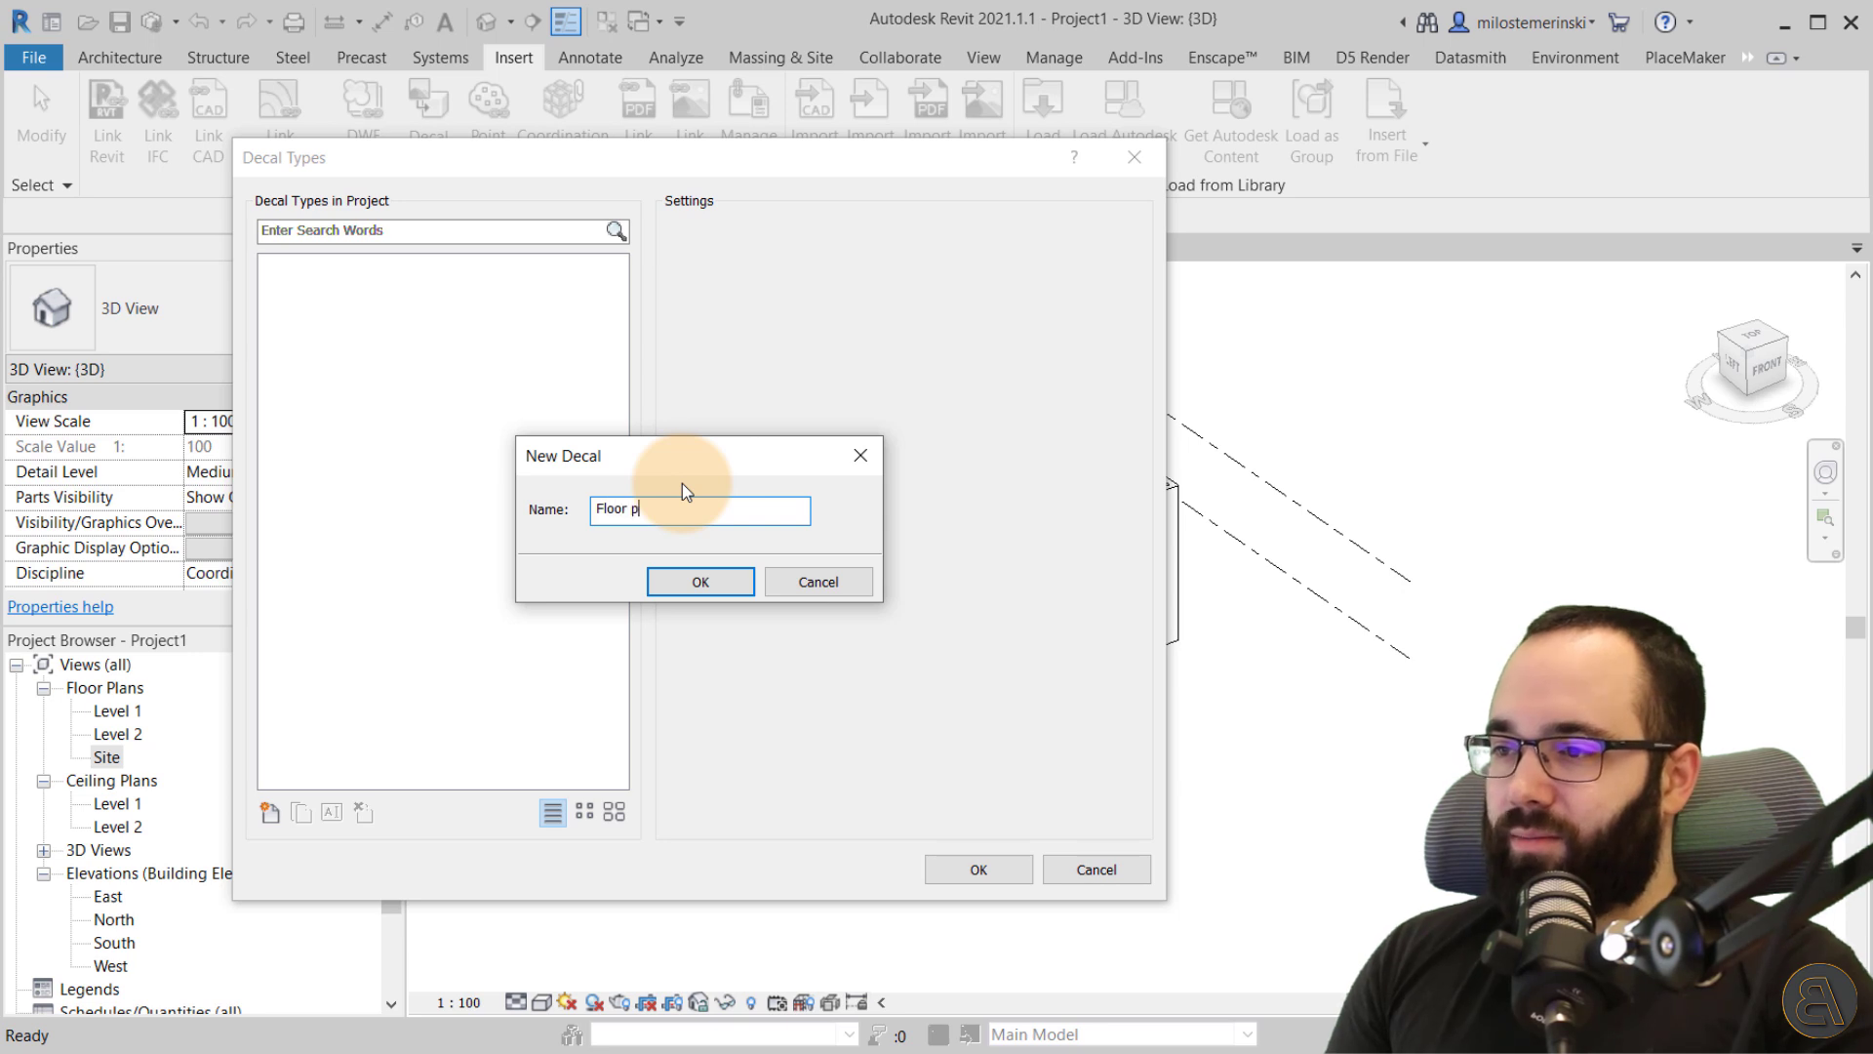
text(lan image)
key(Return)
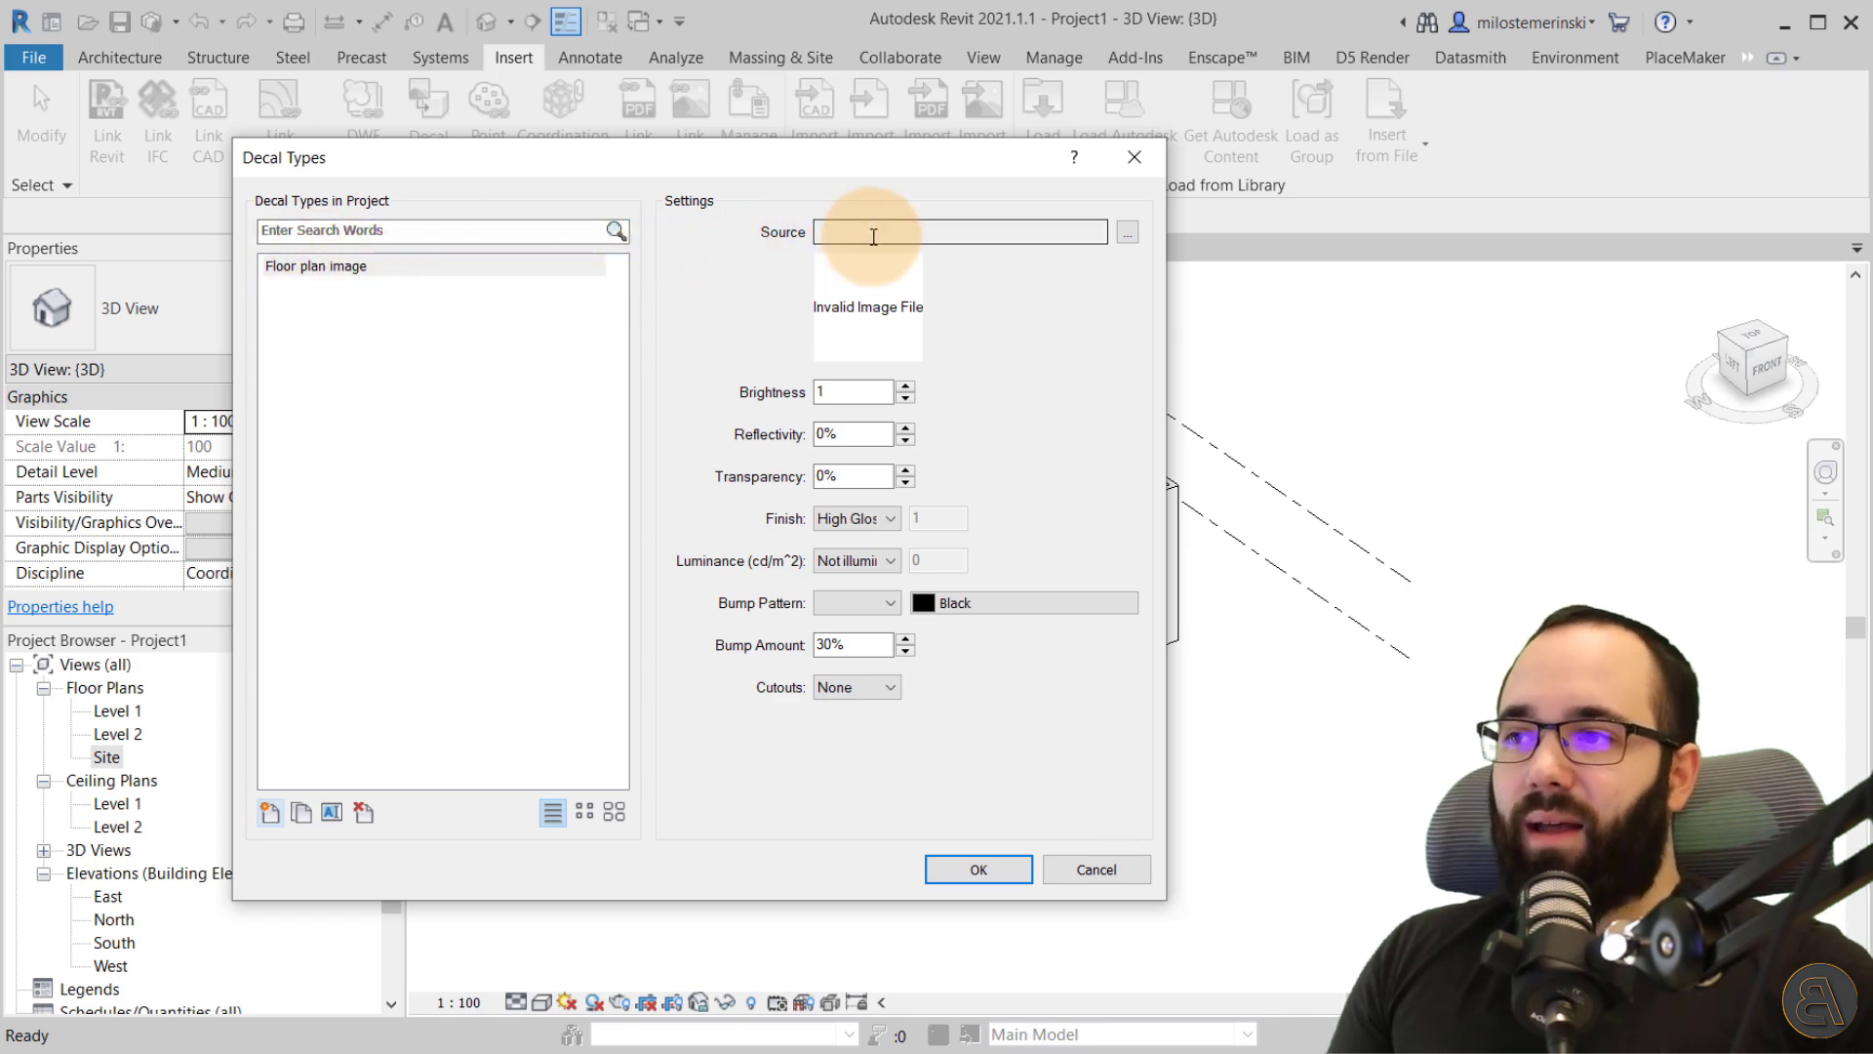
- Load home-plan.jpg from the tutorial folder as the source image of the new decal type
click(1128, 233)
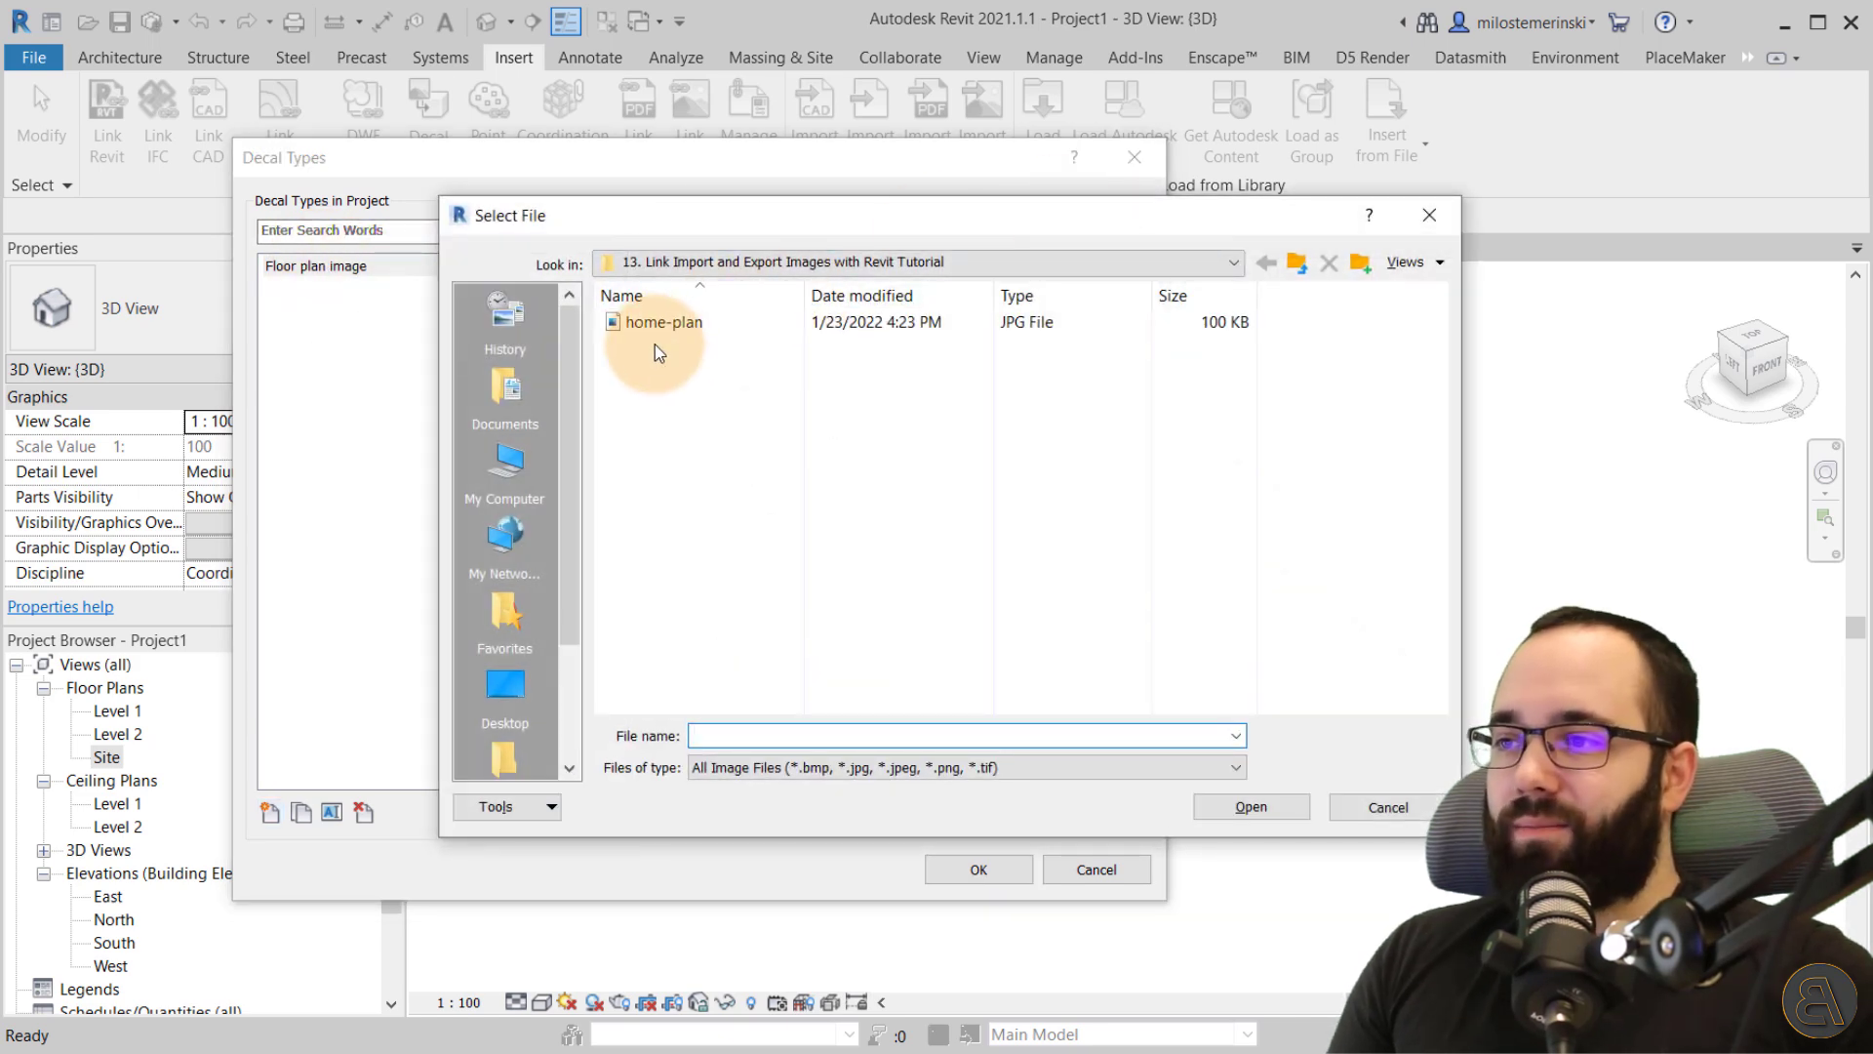
click(662, 324)
click(1239, 816)
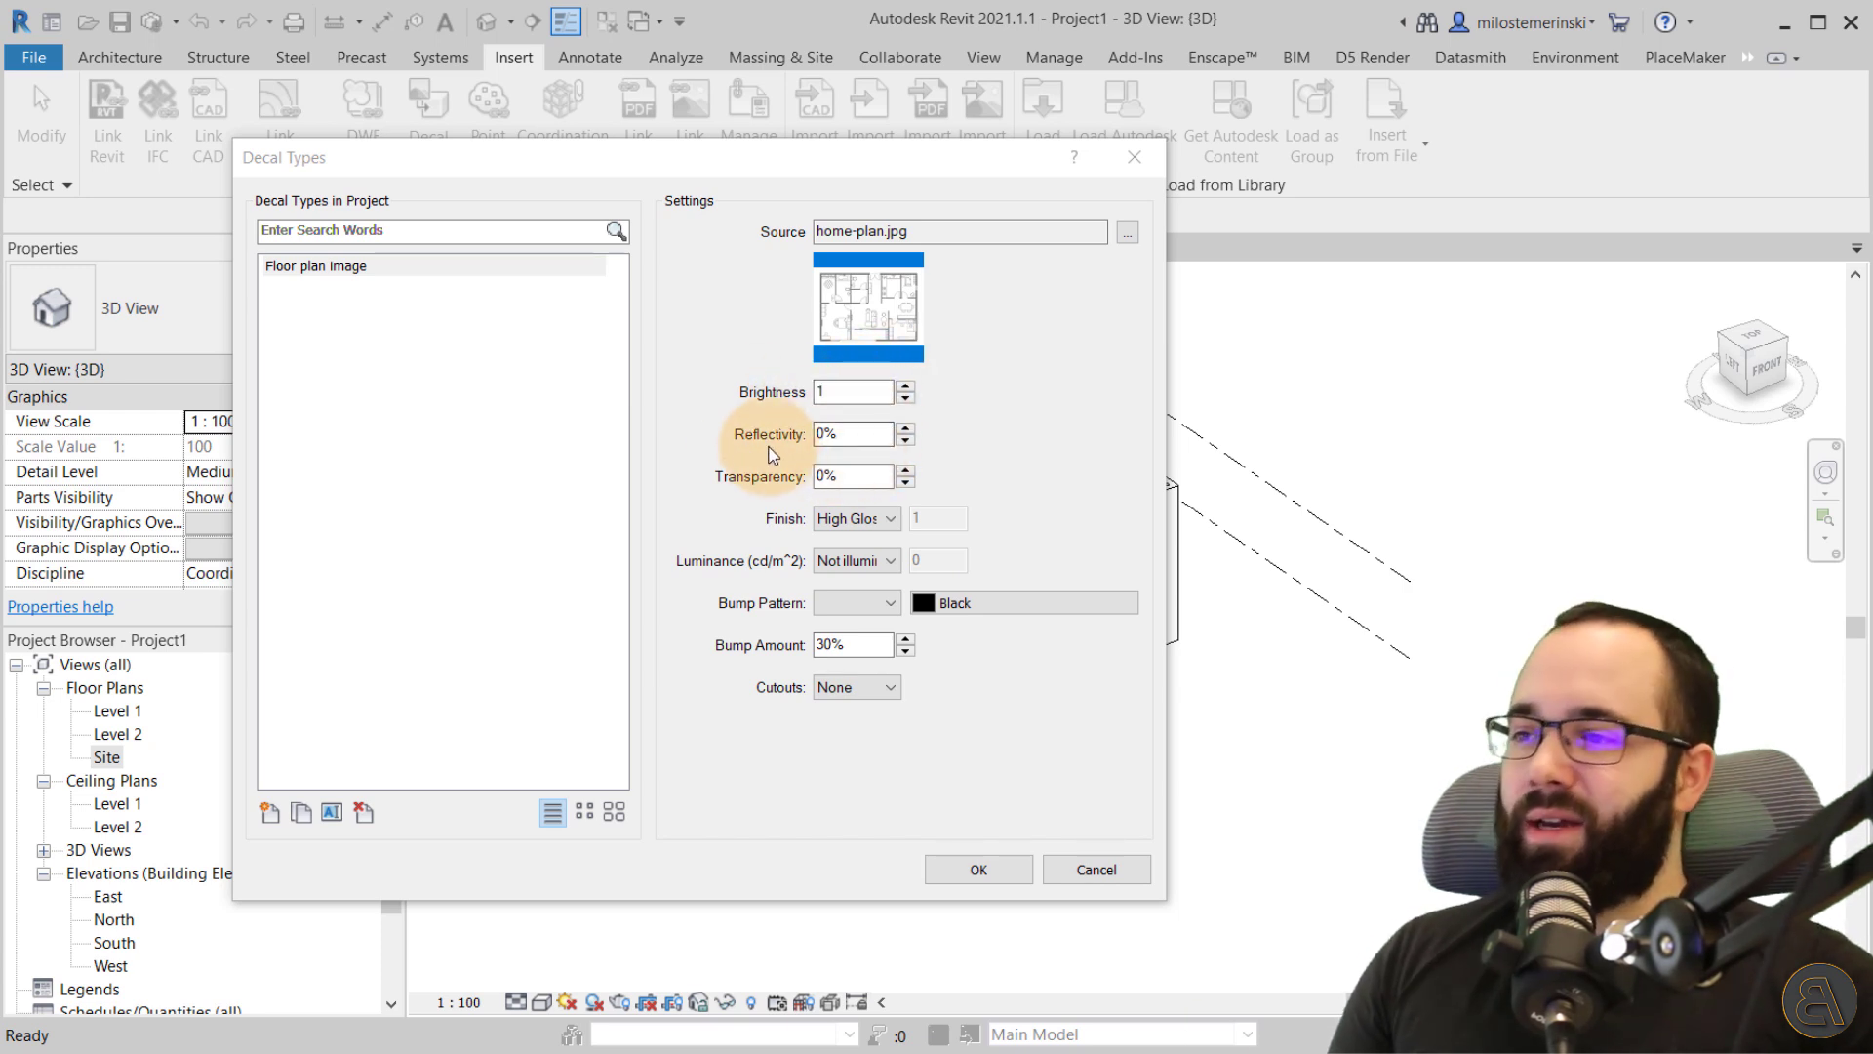
- Set the decal's finish to Matte and keep its luminance at Not illuminated
click(868, 520)
click(845, 541)
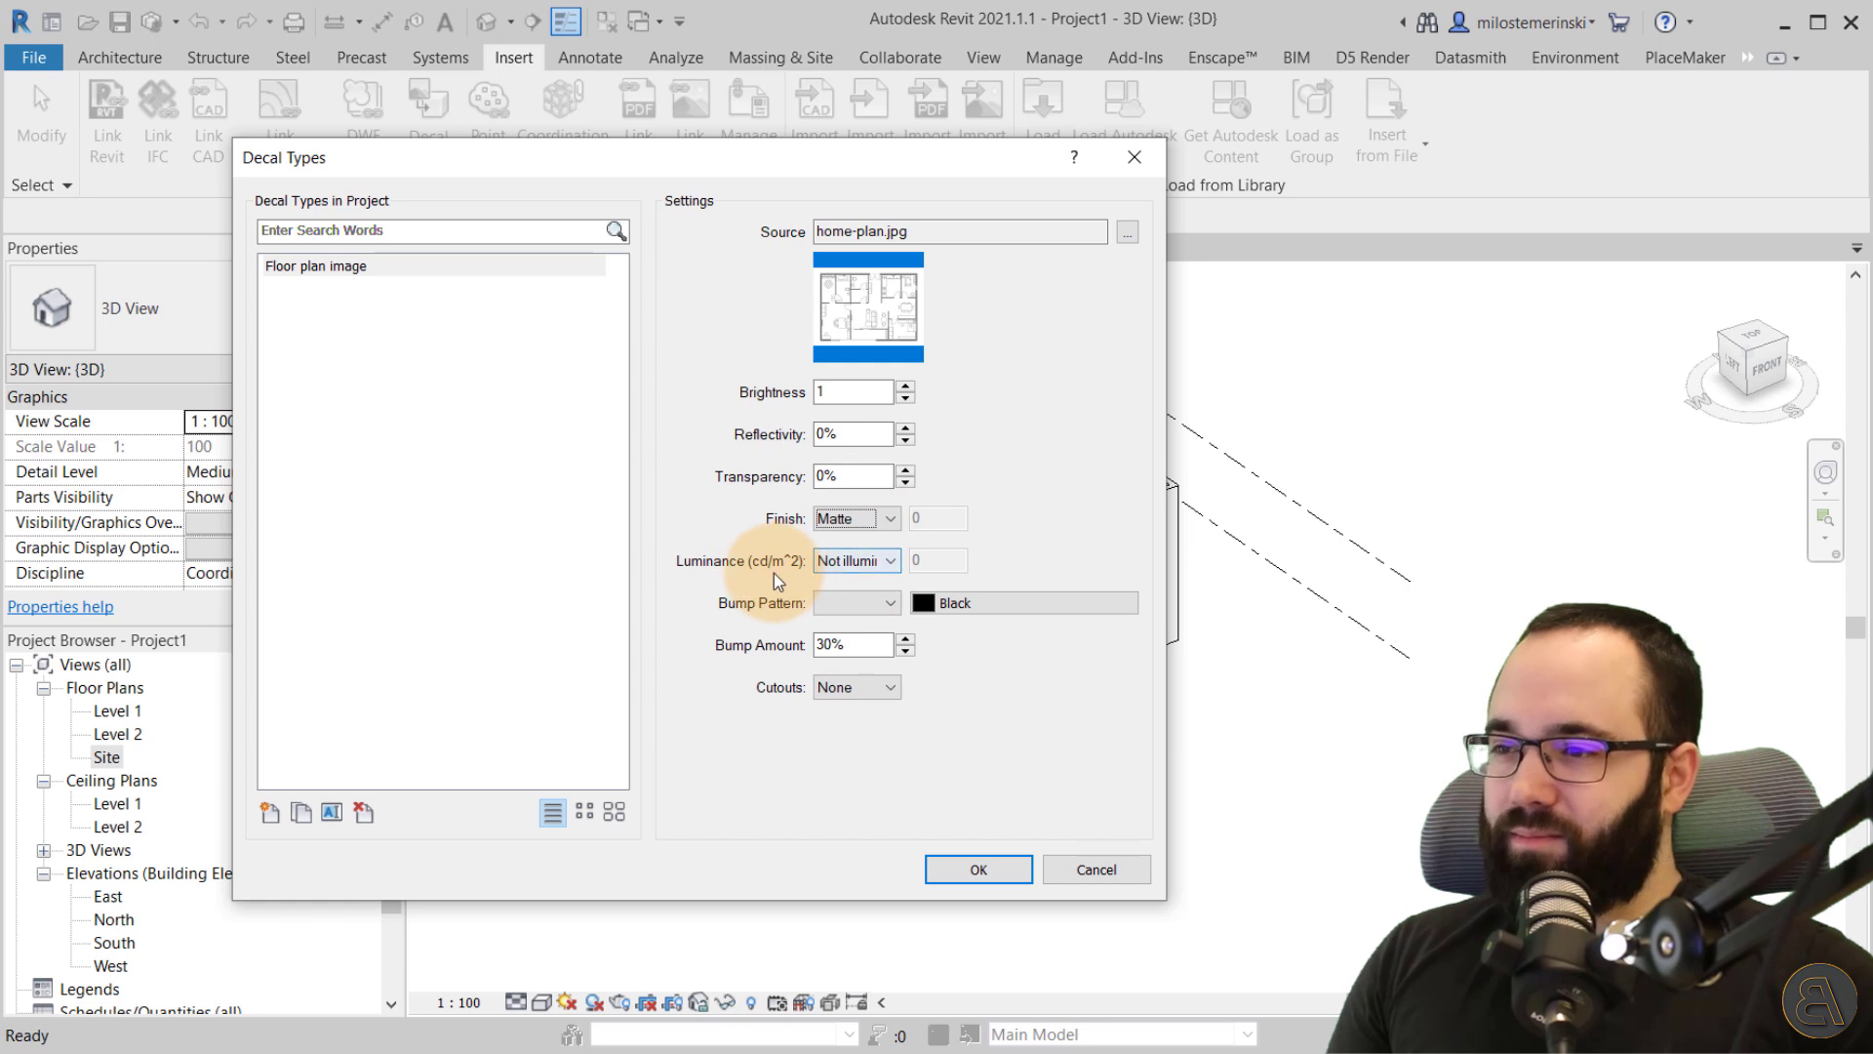
click(864, 564)
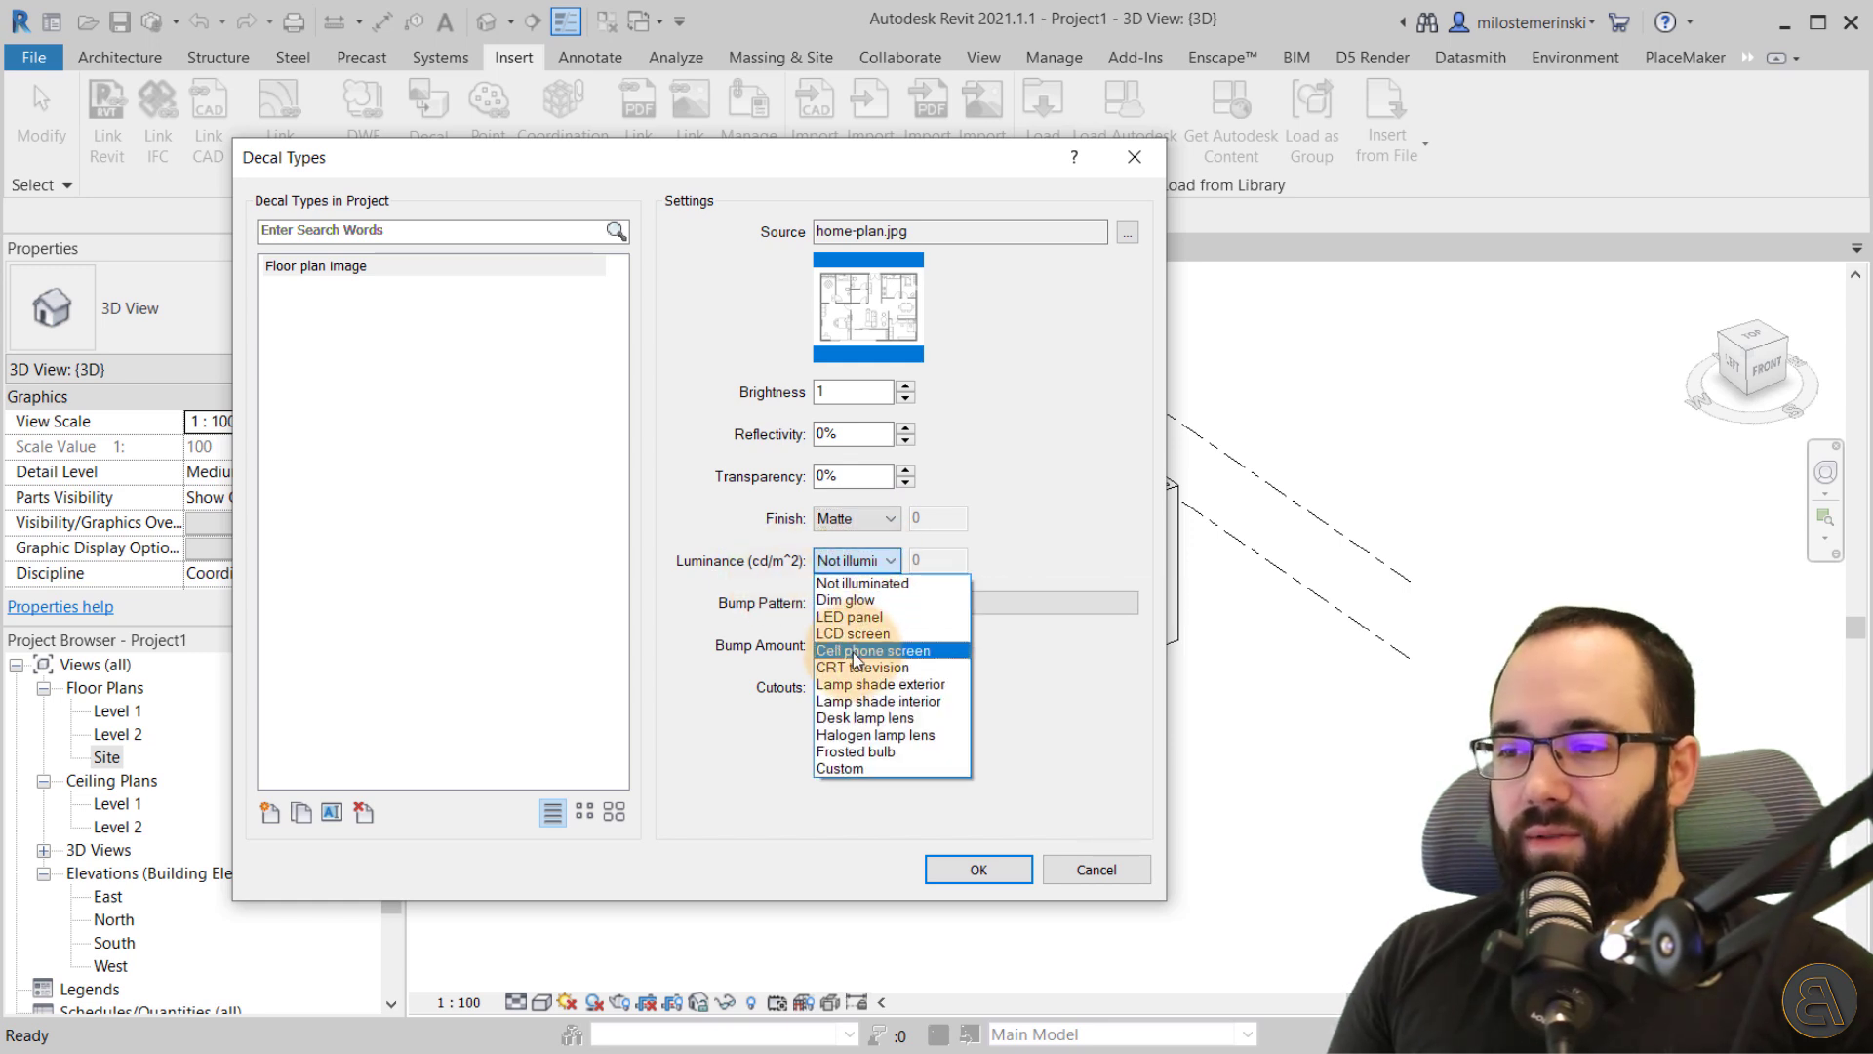
click(854, 577)
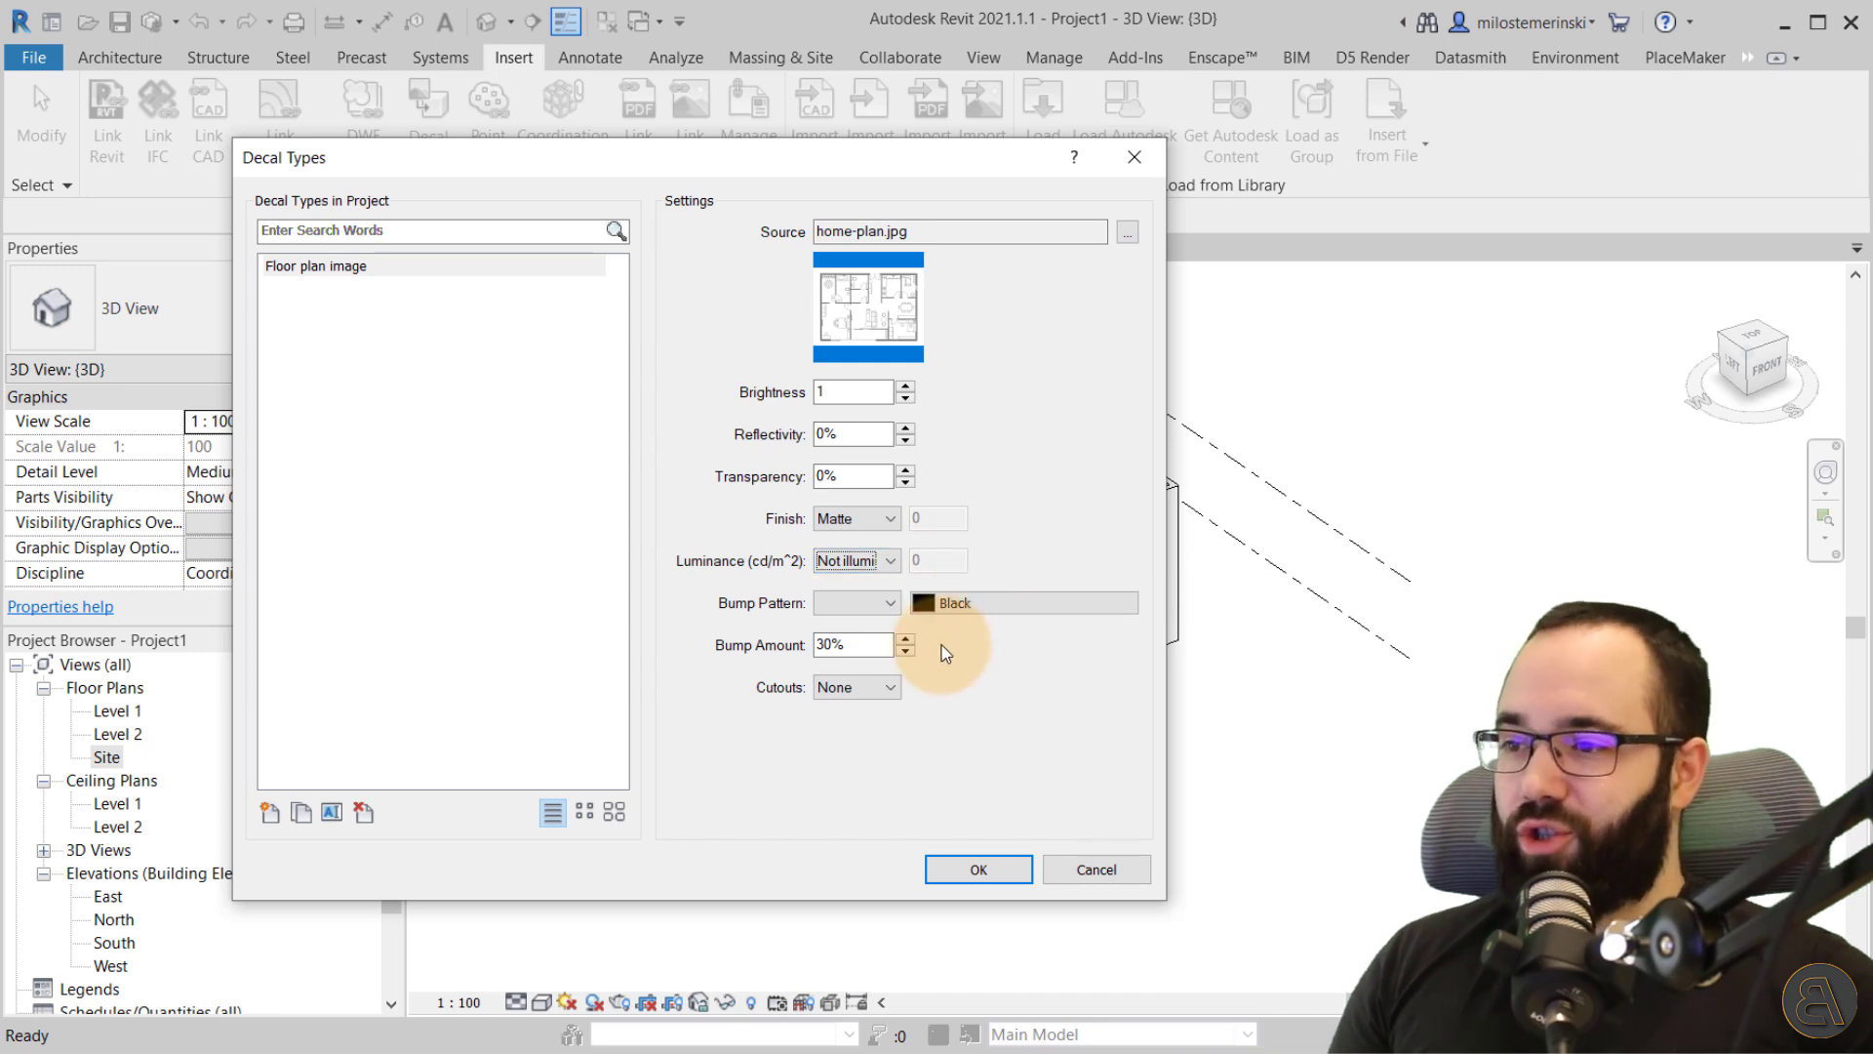
- Go through the decal's bump pattern and cutout options, keep cutouts at None, and accept the decal type
click(858, 604)
click(861, 609)
click(856, 613)
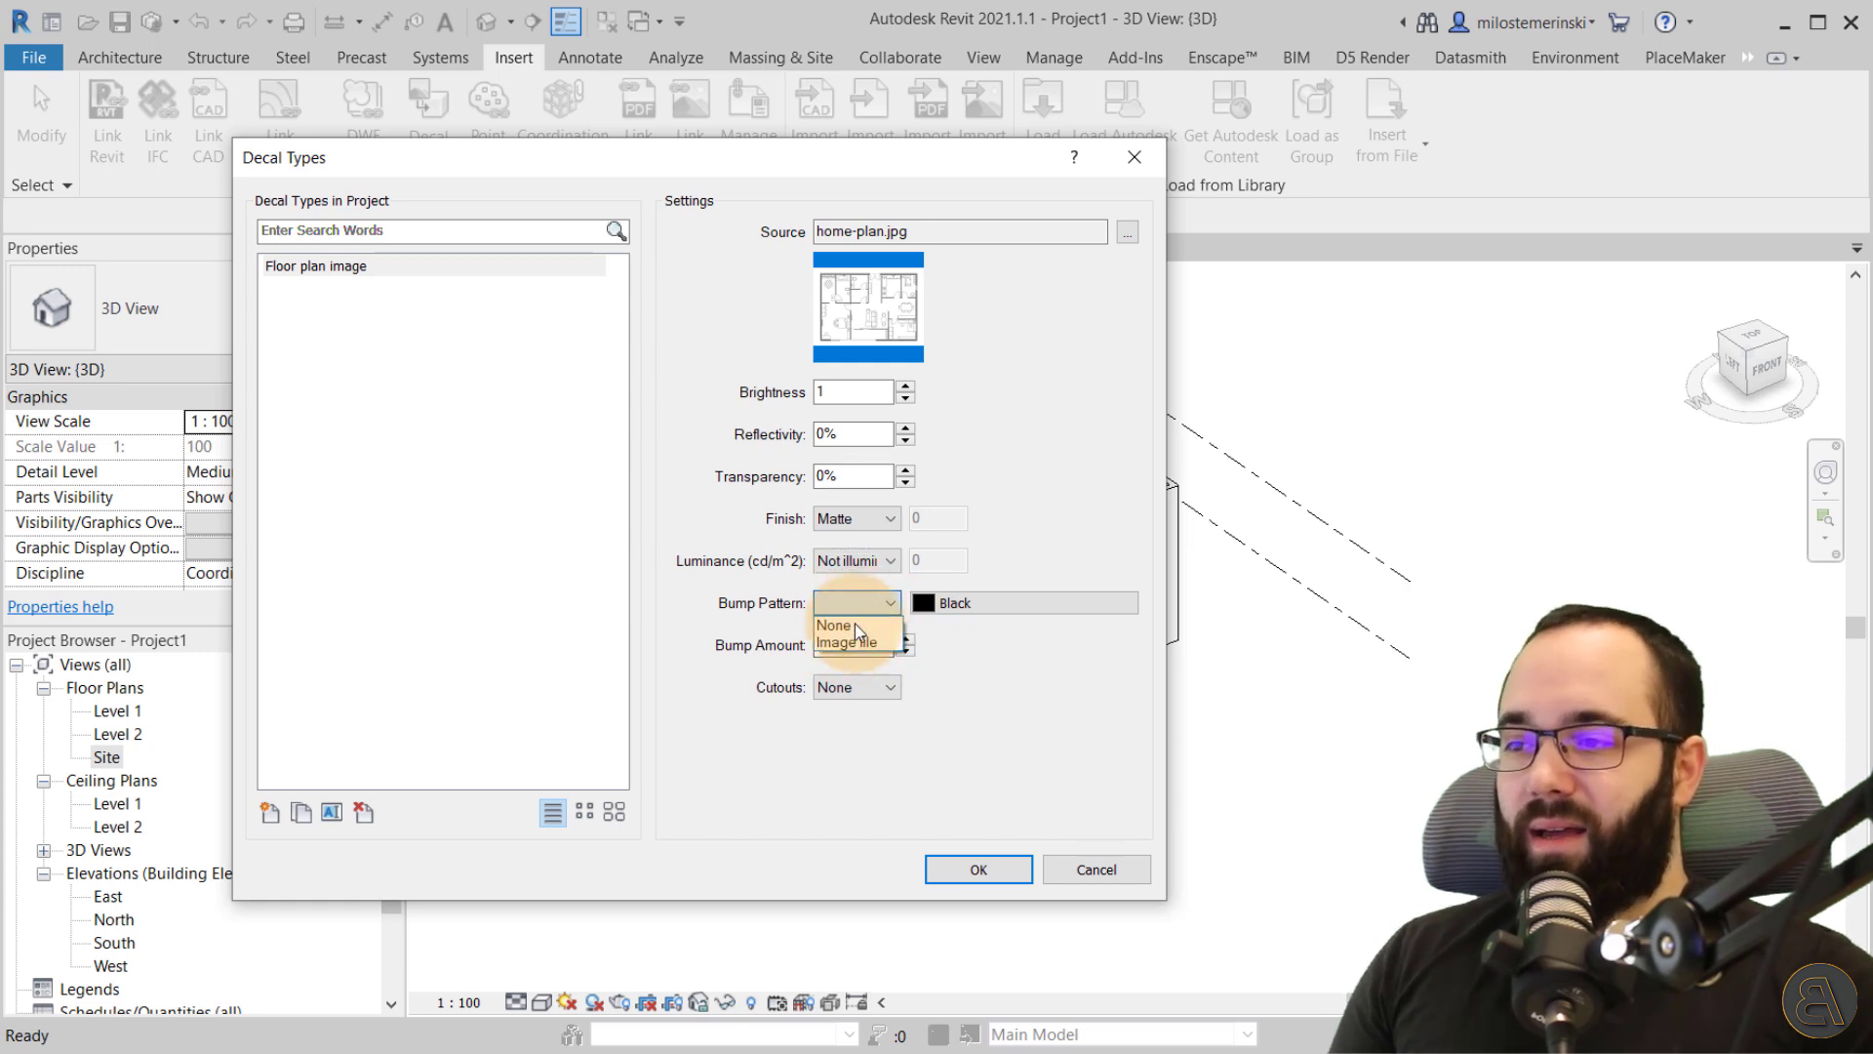
click(852, 624)
click(863, 689)
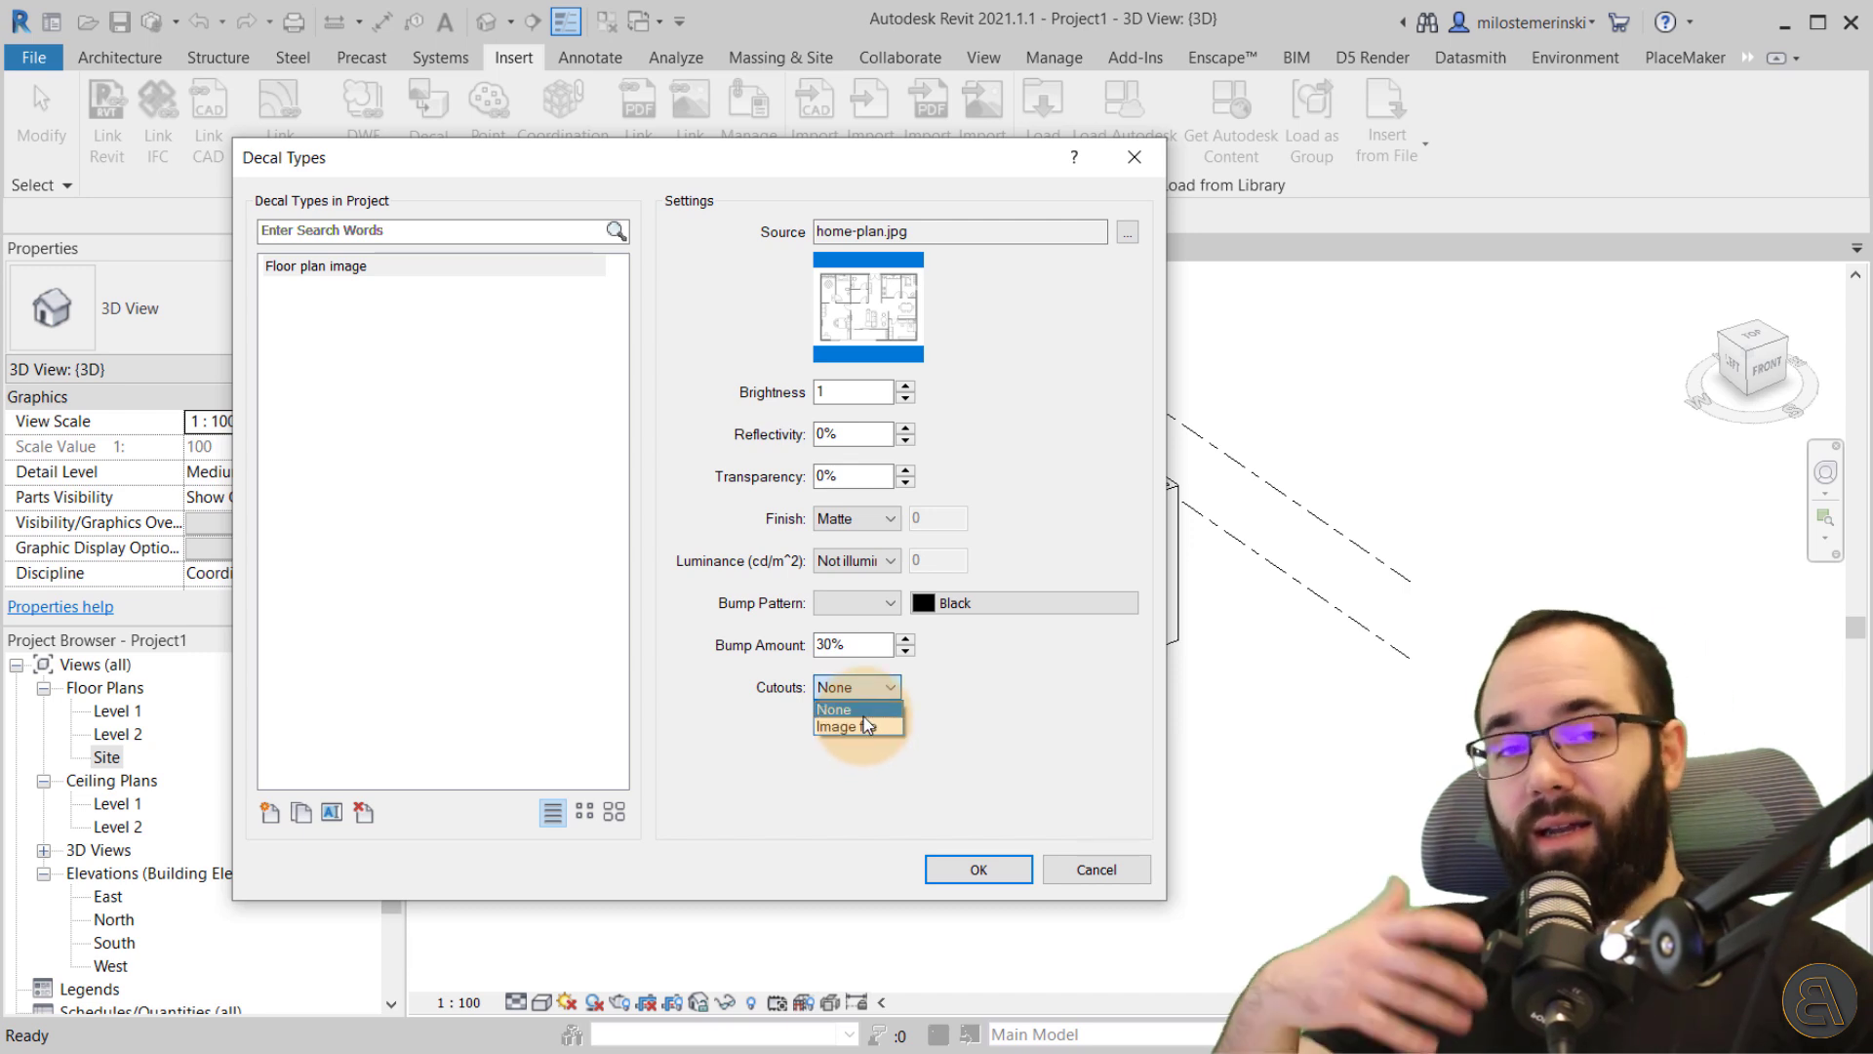
click(869, 678)
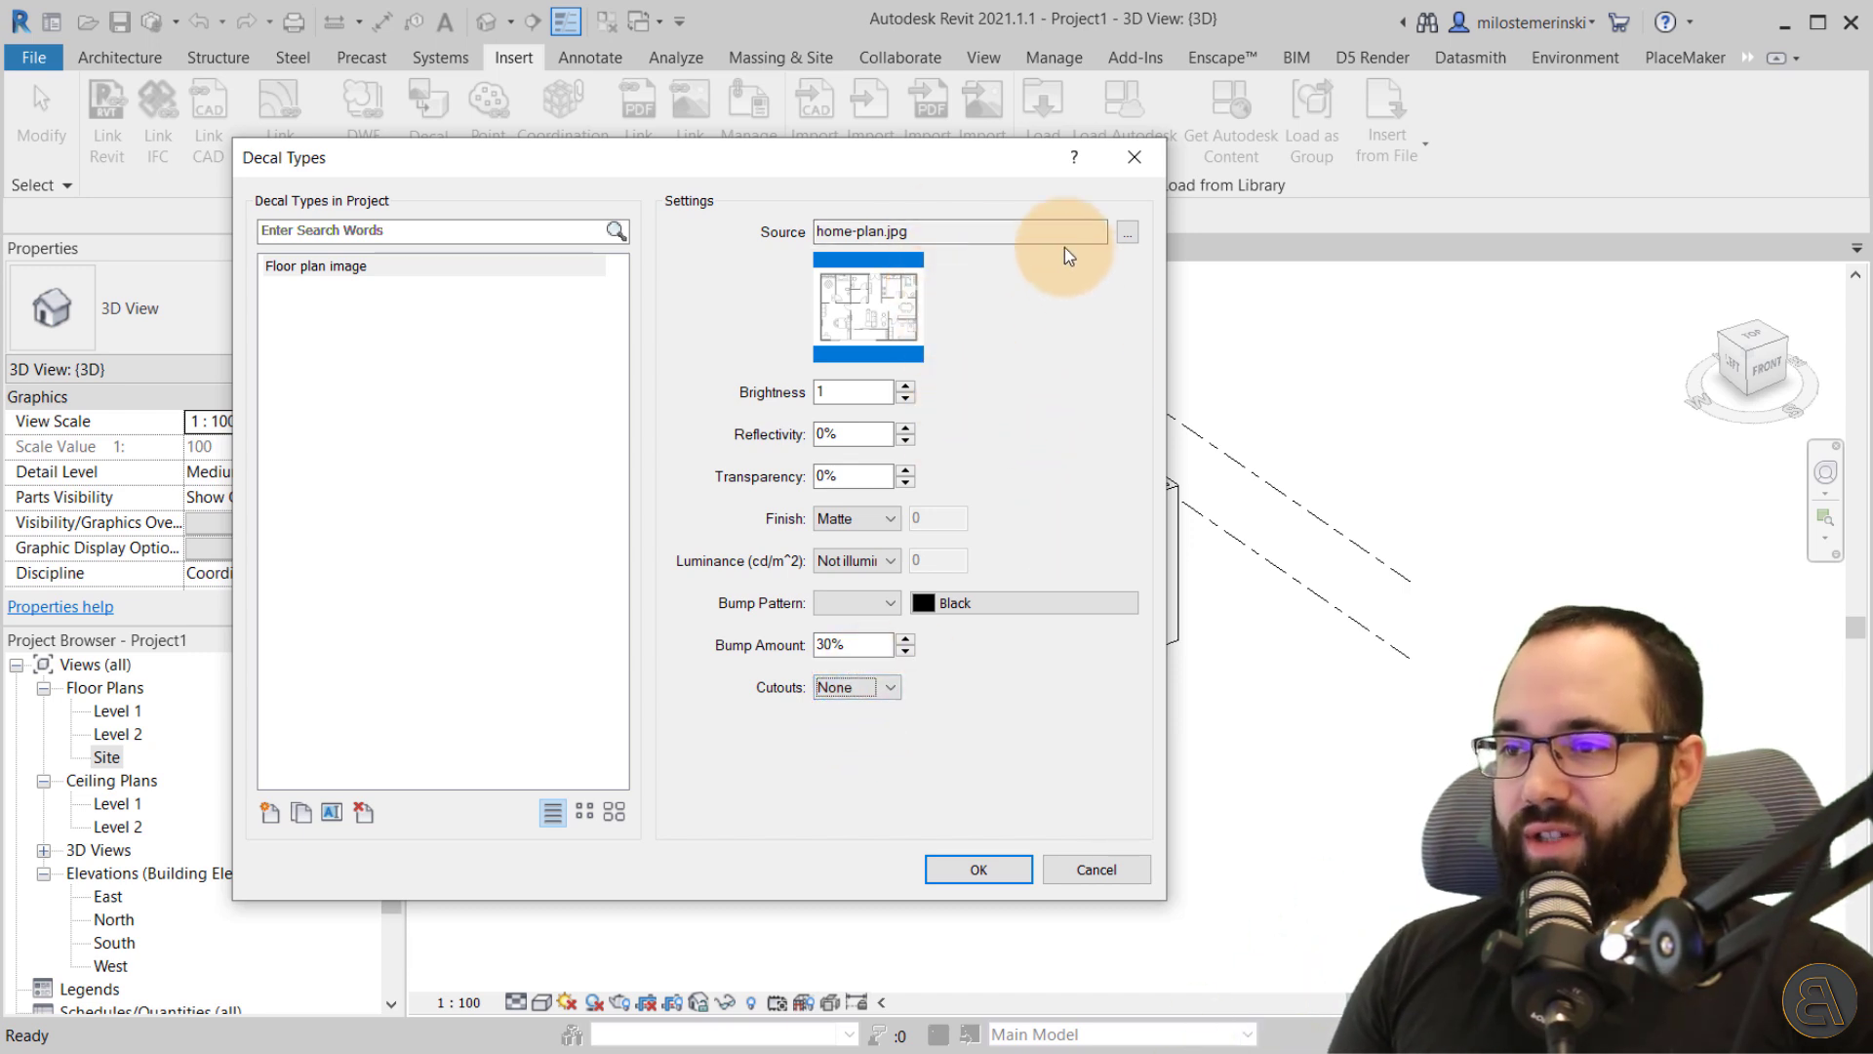
click(976, 872)
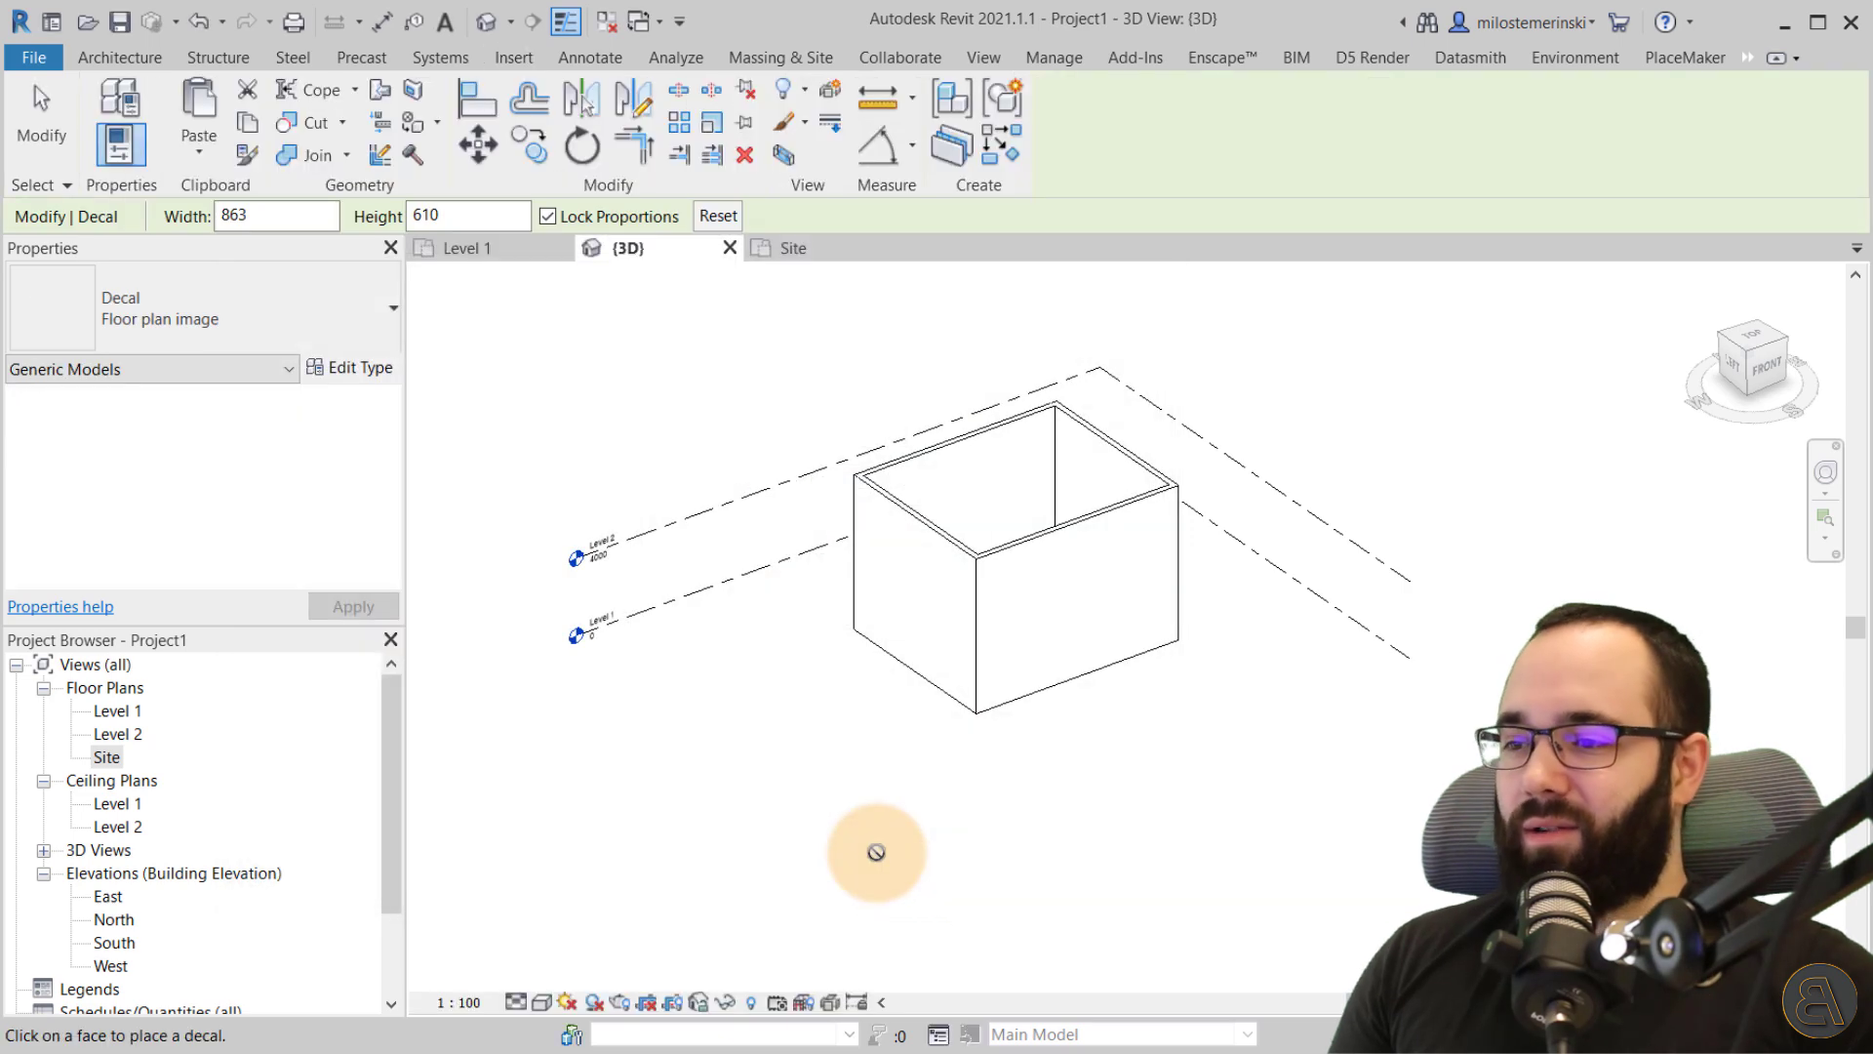
- Place two Floor plan image decals, each 863 by 610 mm, on the front wall face
scroll(1037, 607, up, 3)
click(1014, 602)
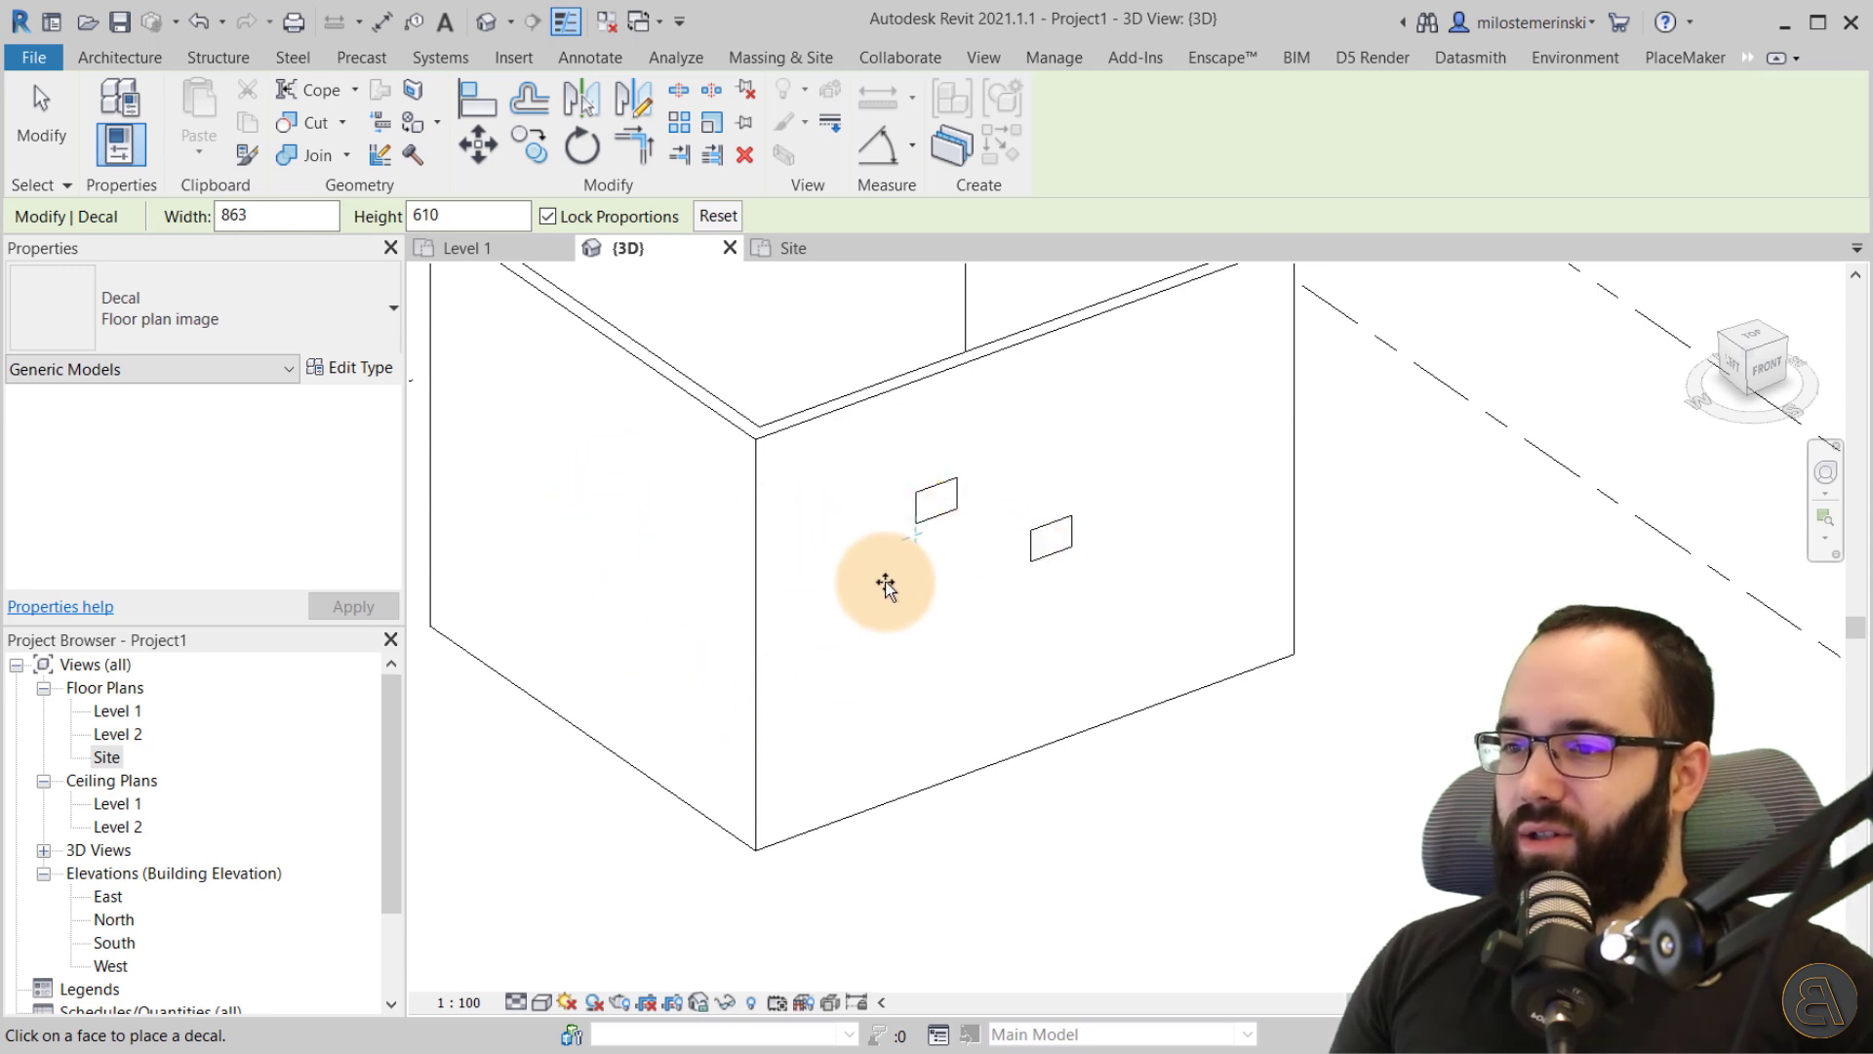
click(43, 117)
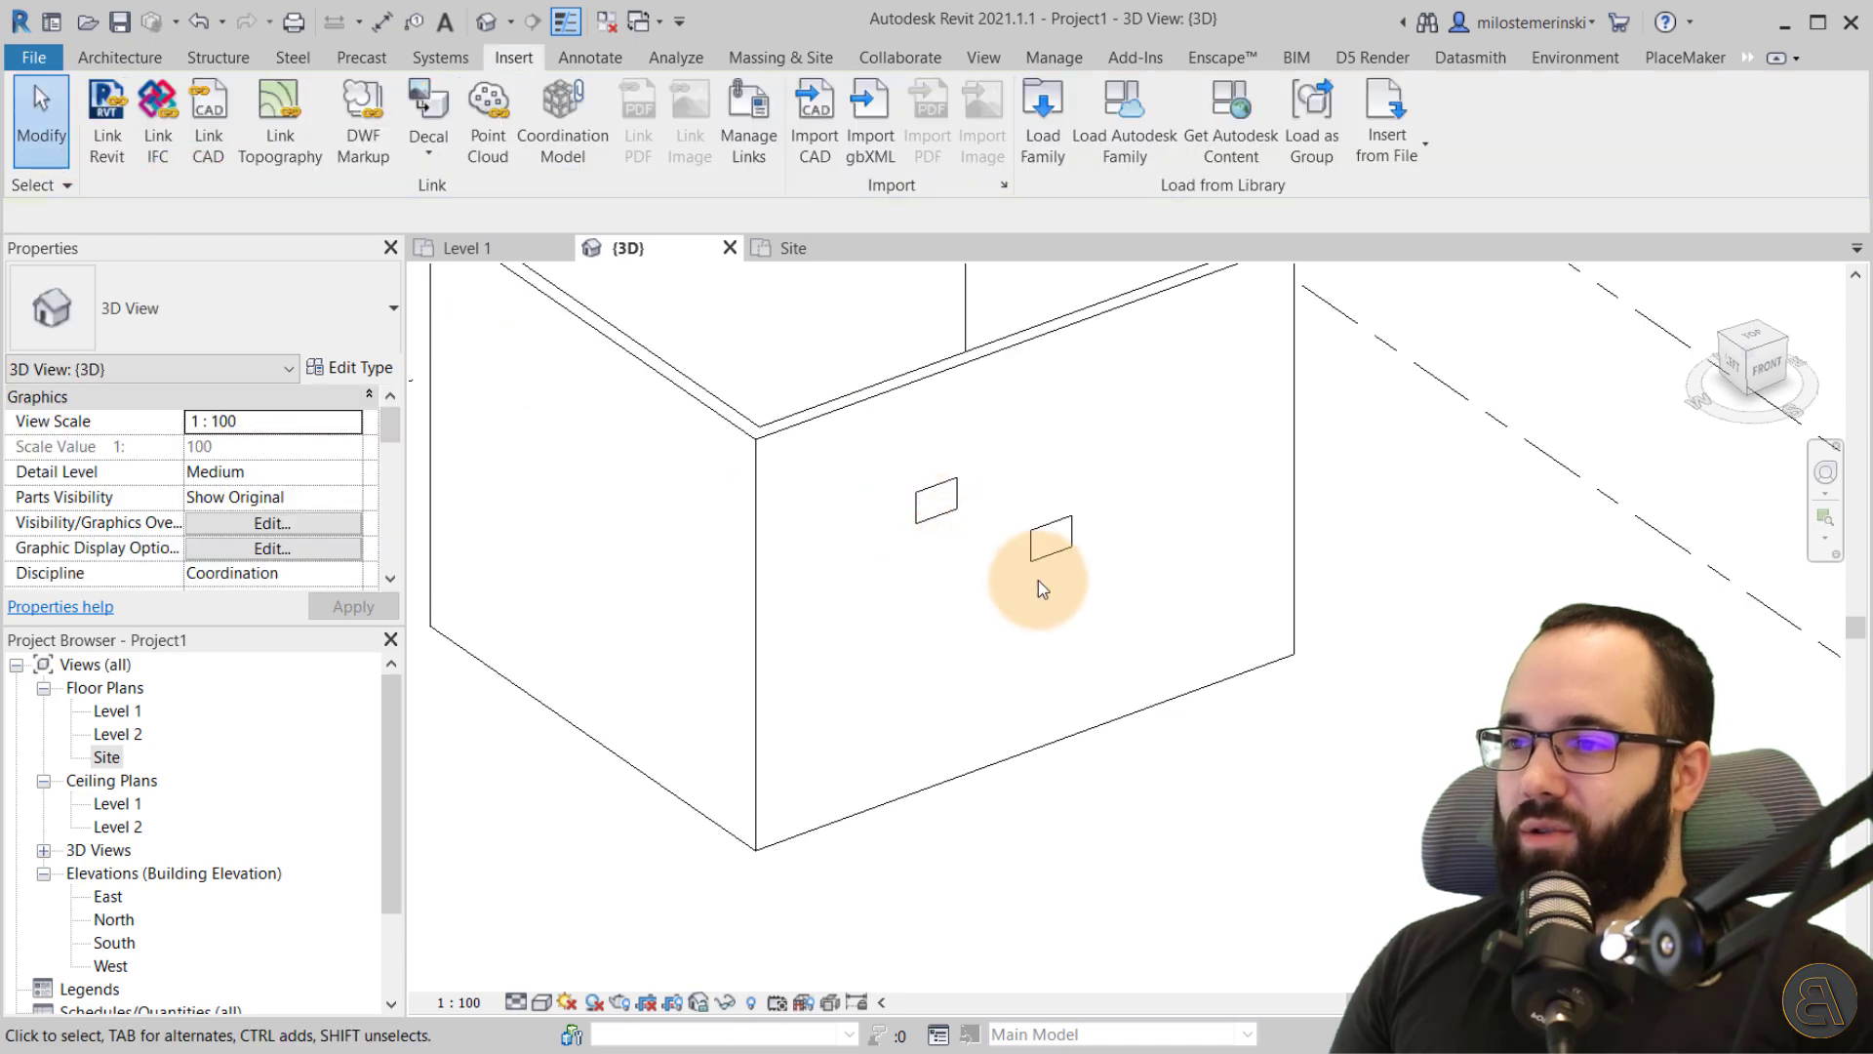
- Examine the two decals on the front wall up close in the current hidden-line display
click(1042, 534)
scroll(1042, 498, up, 3)
click(983, 528)
scroll(981, 522, down, 1)
shift+middle_drag(980, 522, 929, 481)
scroll(875, 448, up, 4)
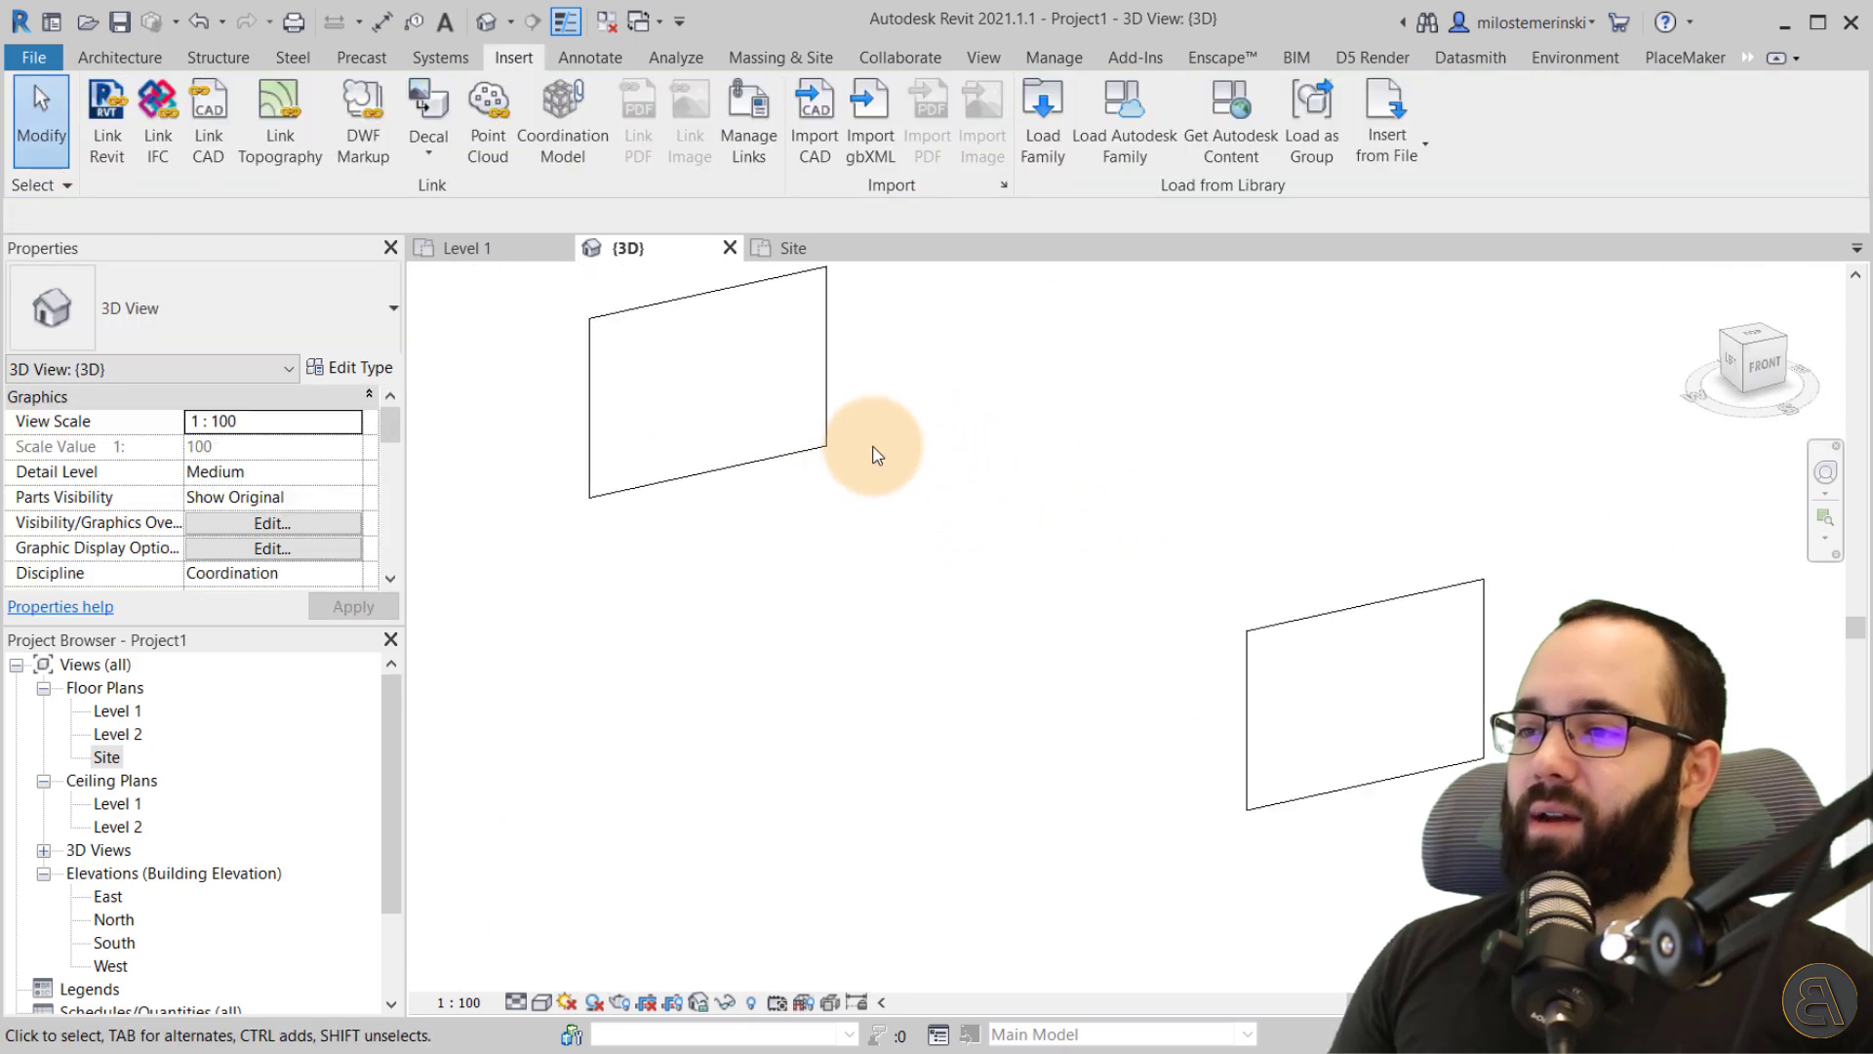
click(825, 432)
scroll(919, 412, down, 3)
scroll(919, 412, down, 2)
- Change the 3D view's visual style to Realistic
click(542, 1002)
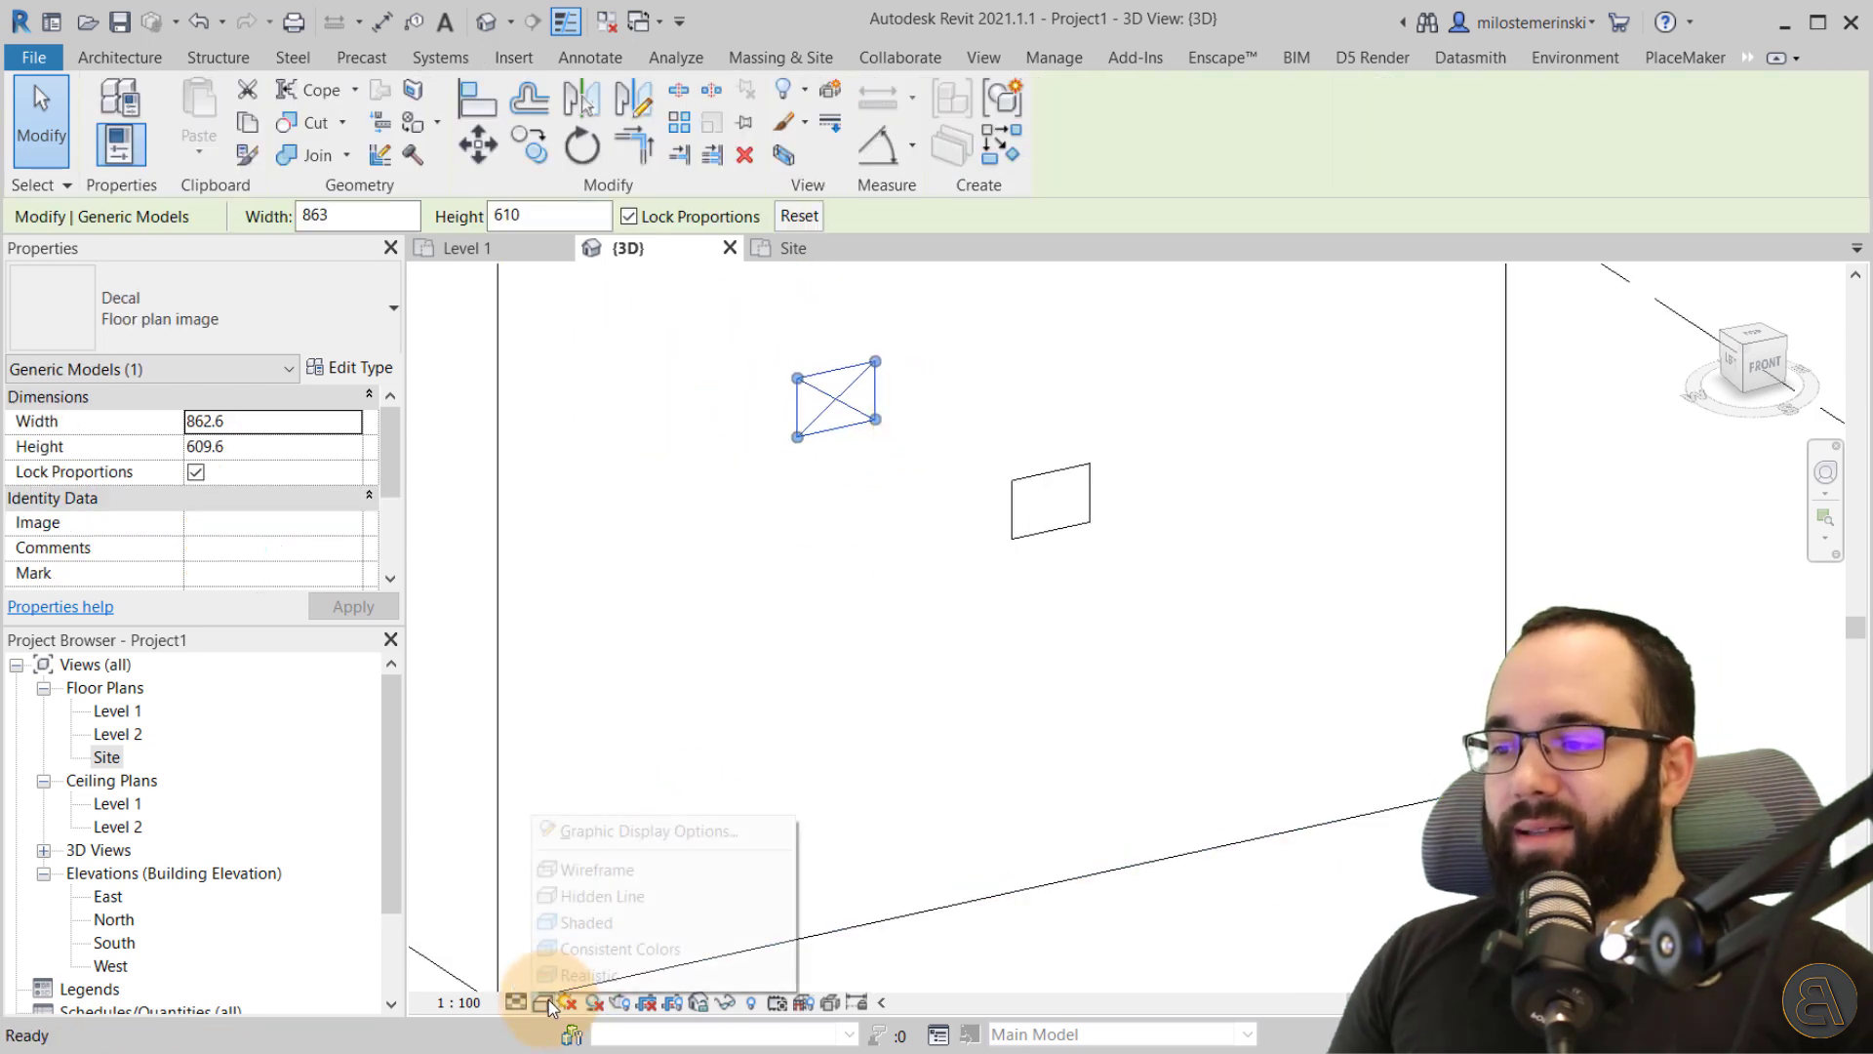
click(625, 975)
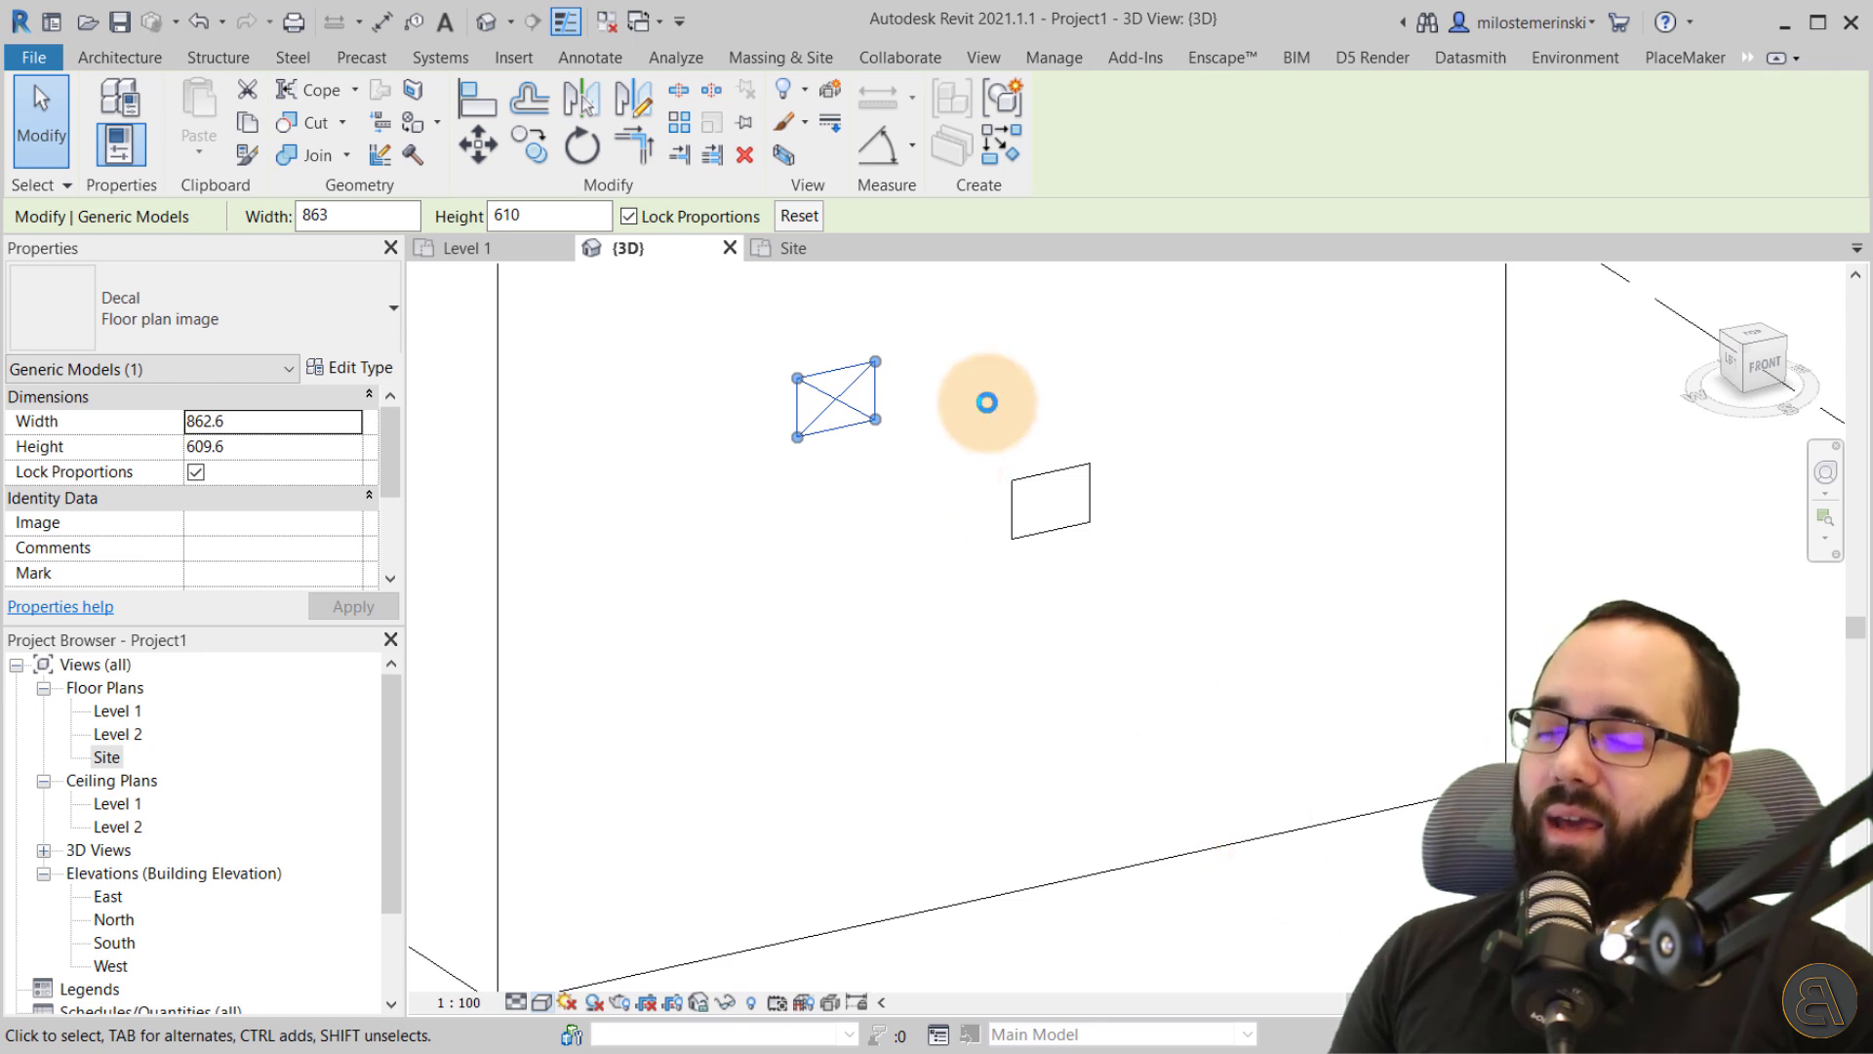
click(942, 431)
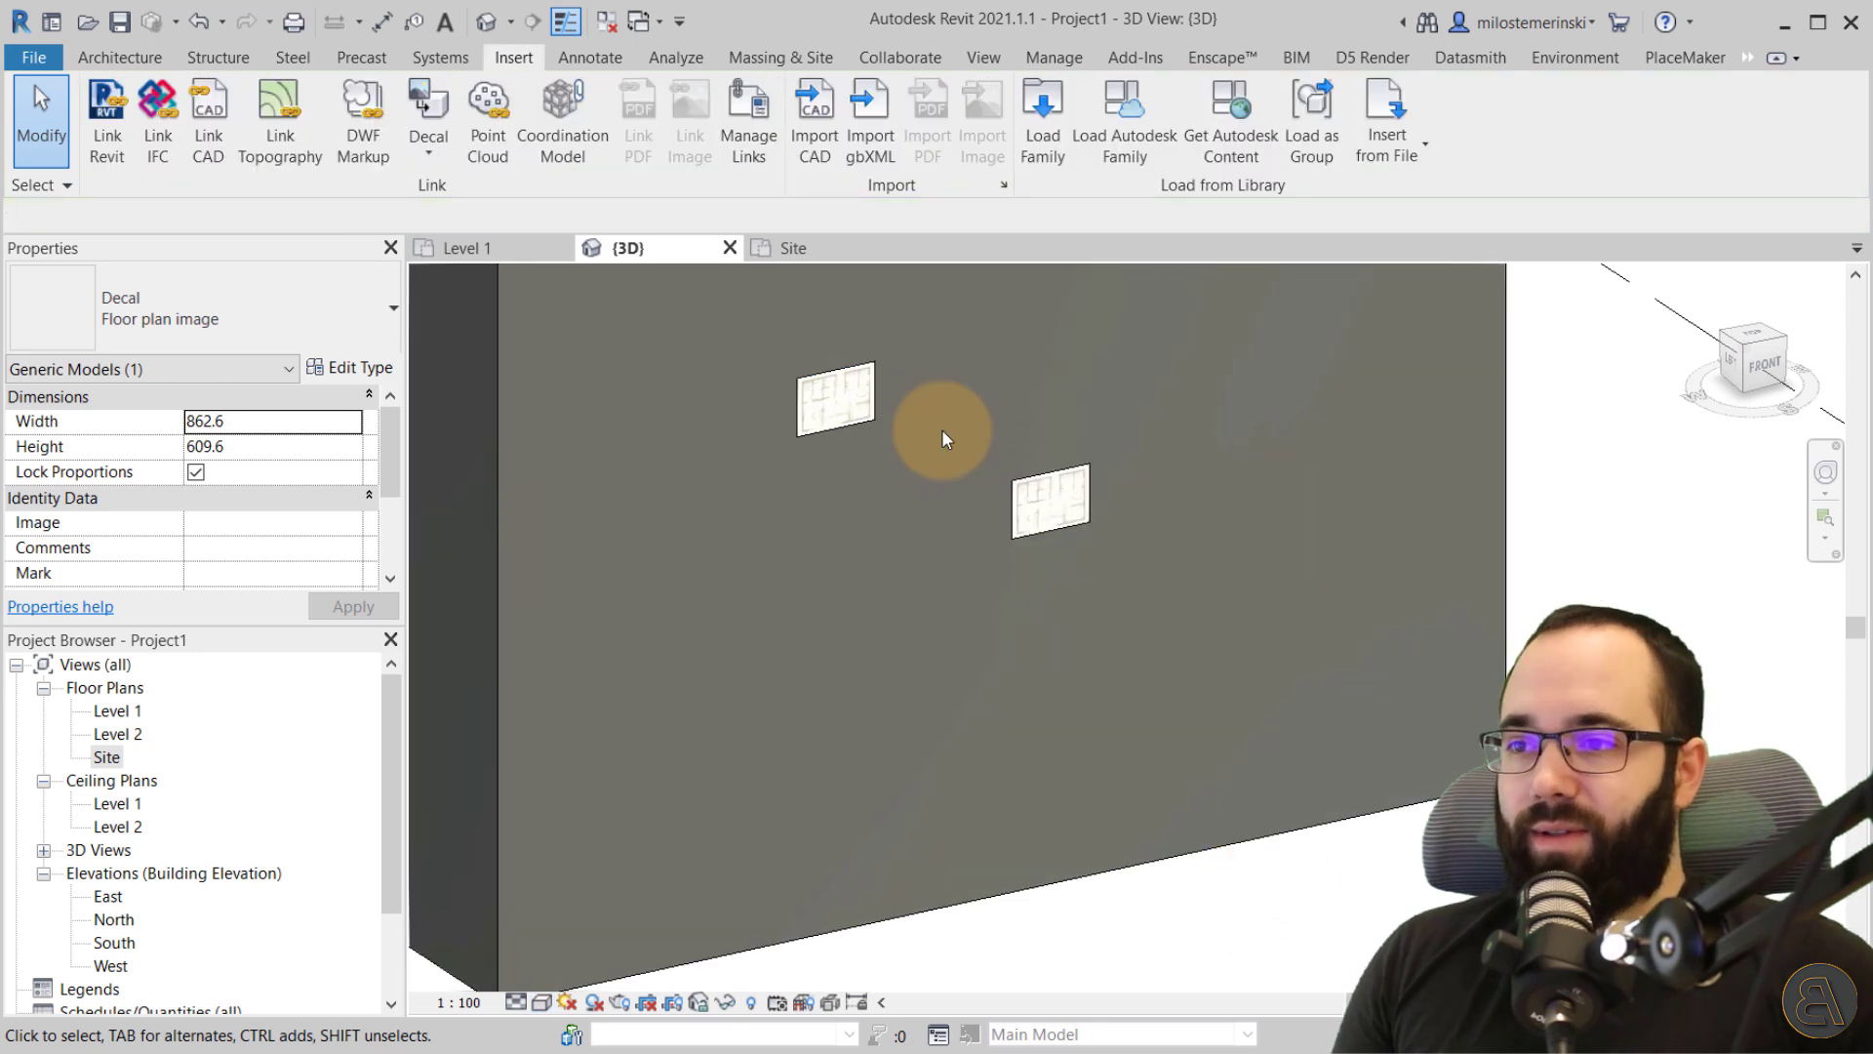
- Enlarge the upper-left decal on the wall by stretching it from its lower-left corner
click(847, 417)
drag(798, 435, 688, 570)
key(Escape)
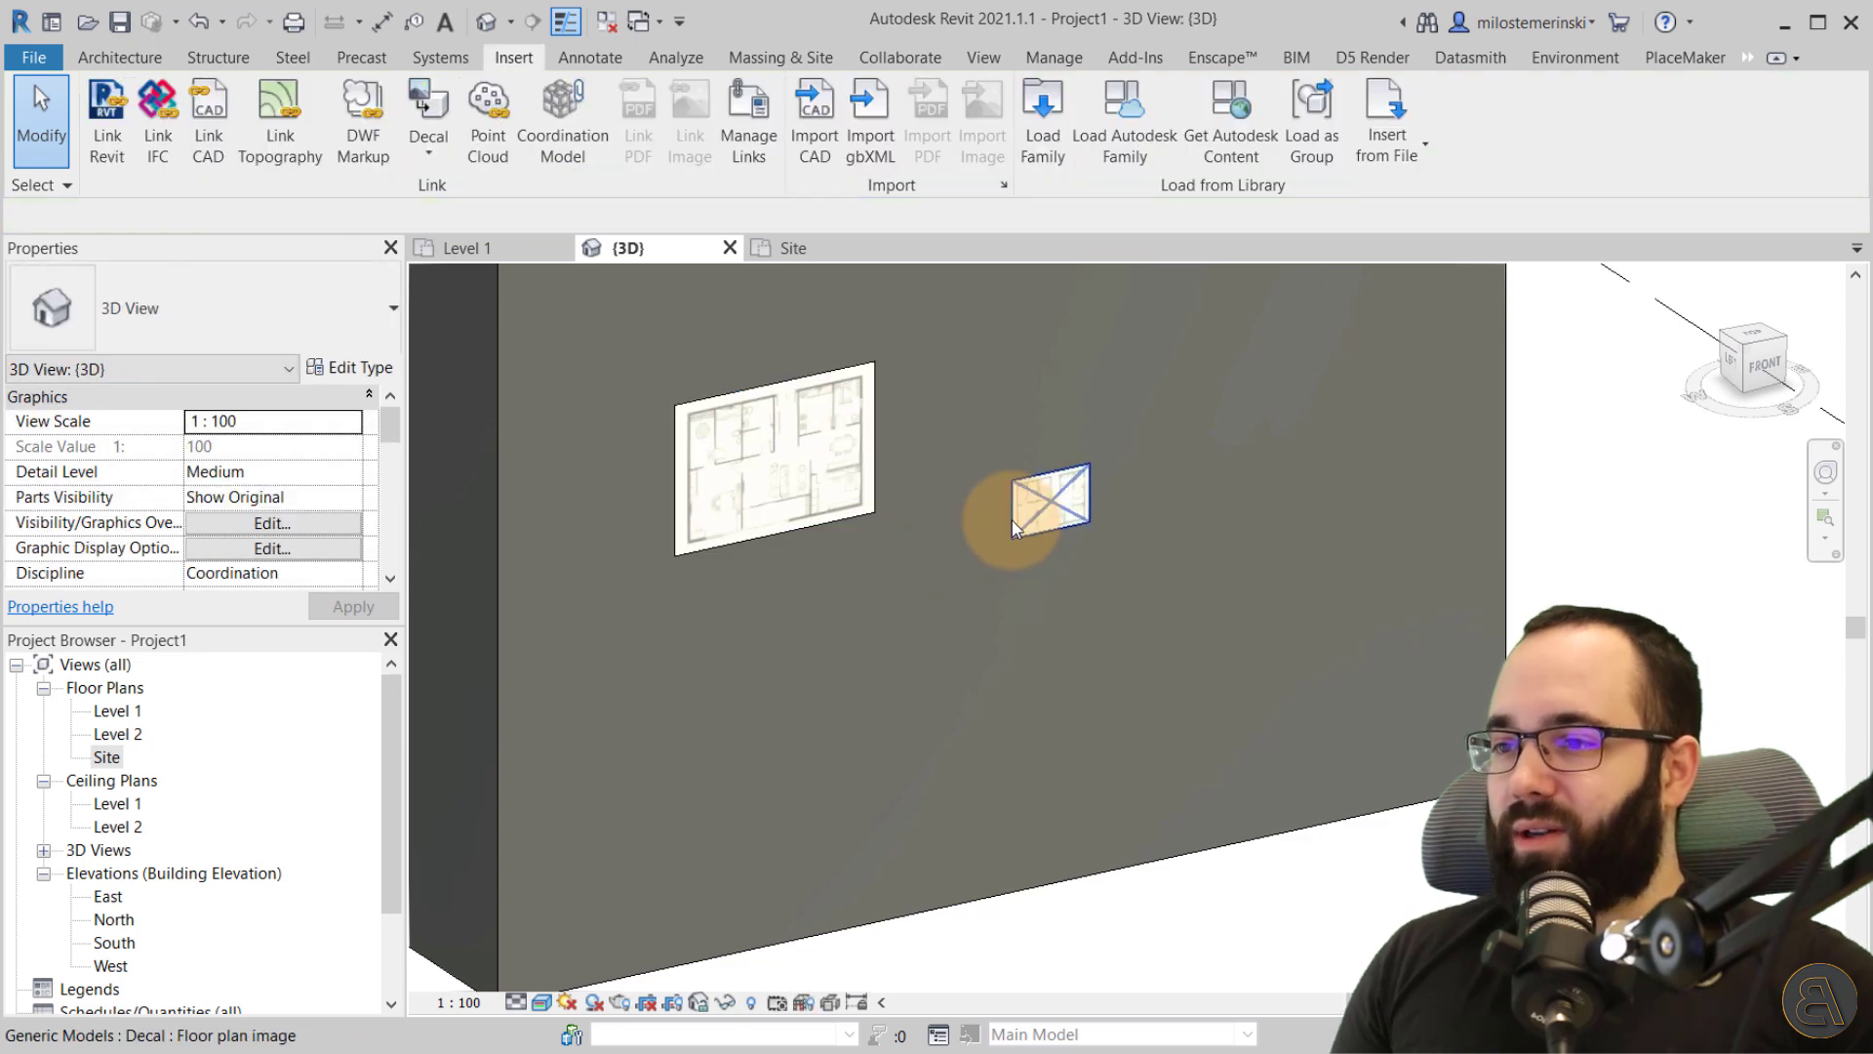
- Enlarge the lower-right decal to about 1708 by 1207 mm and shift it slightly along the wall
click(1014, 517)
drag(1015, 538, 936, 613)
drag(1049, 573, 1118, 581)
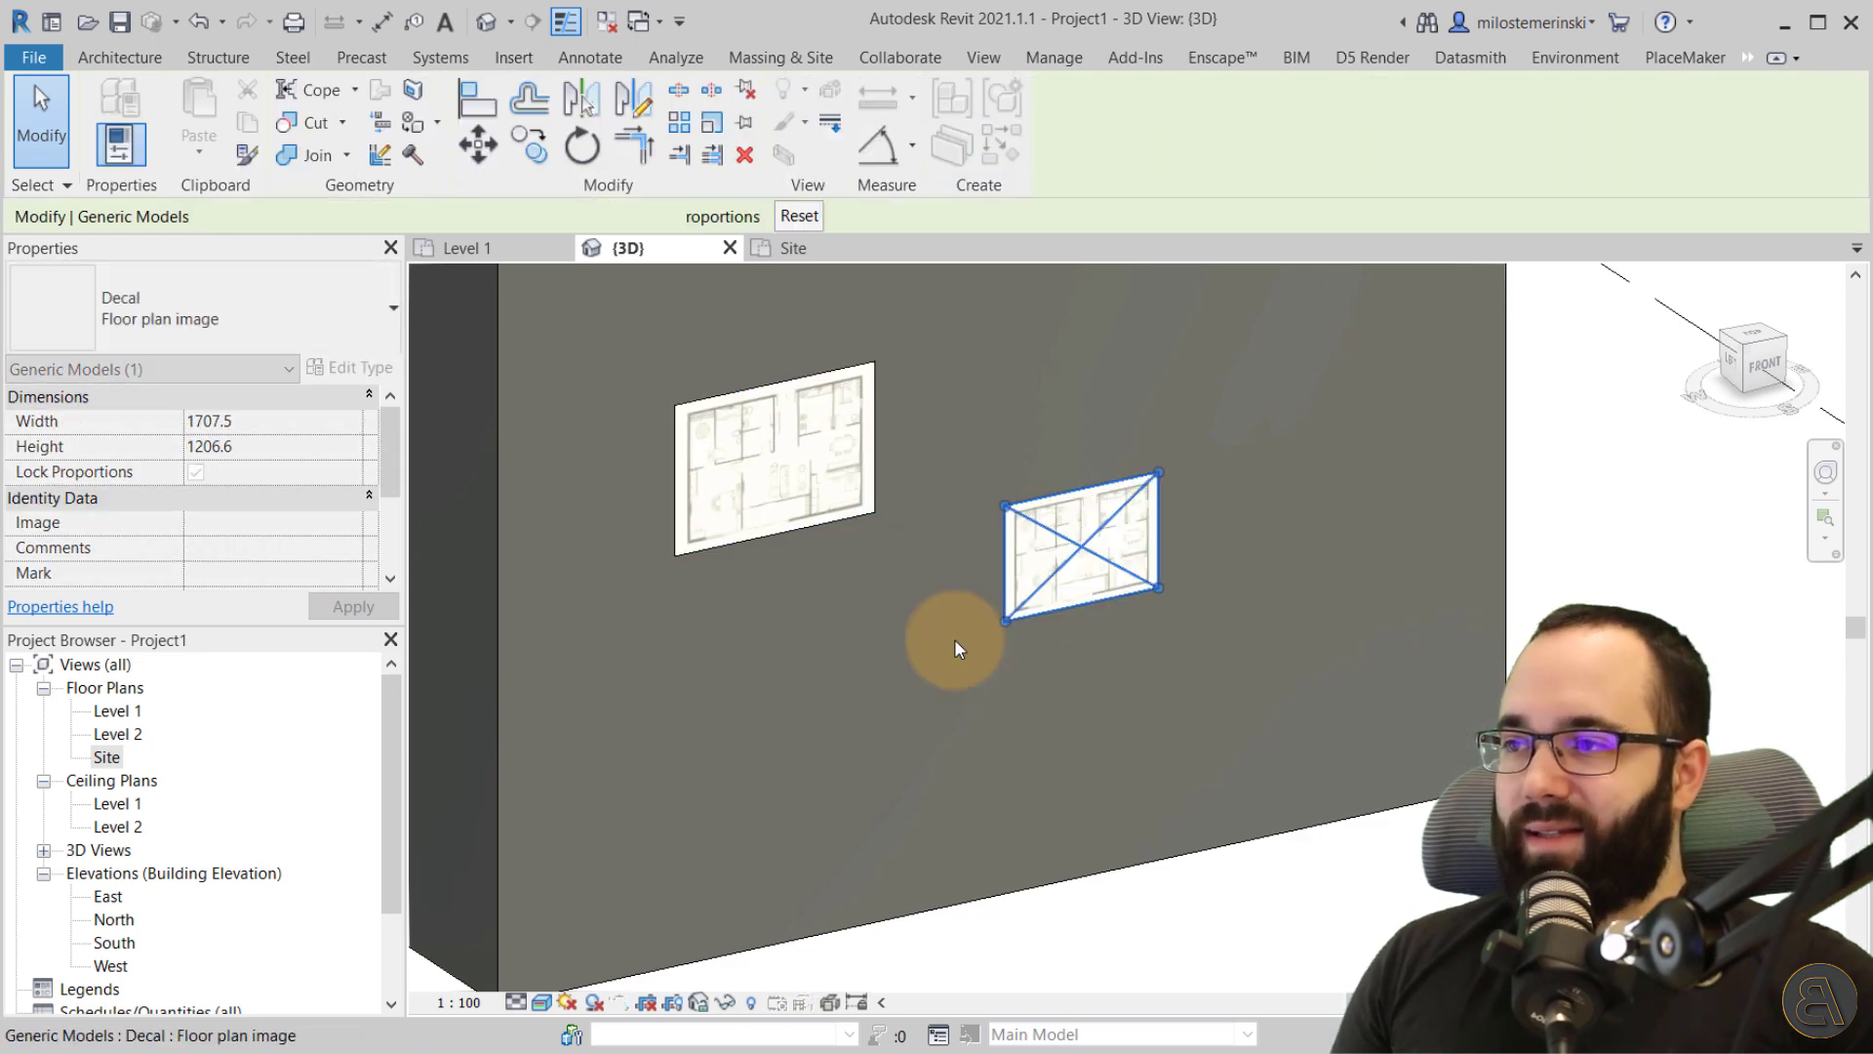
key(Escape)
click(770, 537)
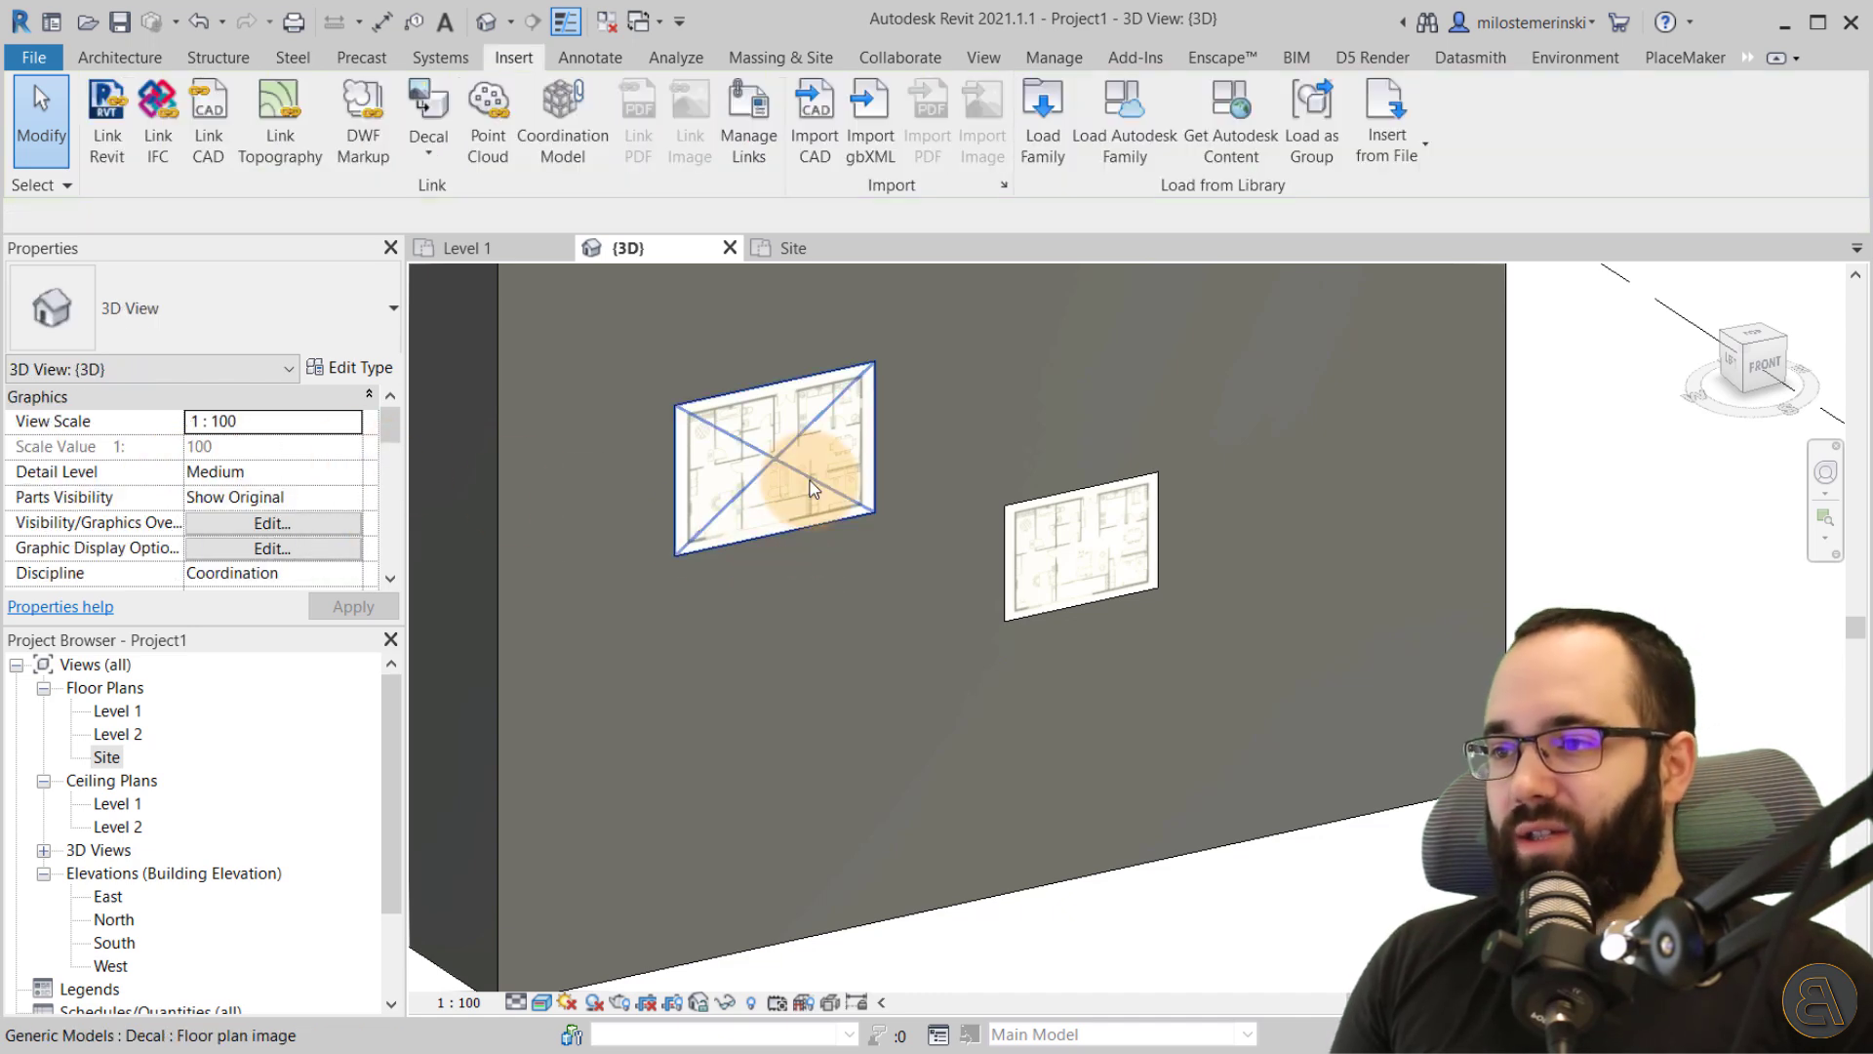
- Review the settings of the Floor plan image decal type, including its brightness, transparency, finish and cutout options
click(816, 472)
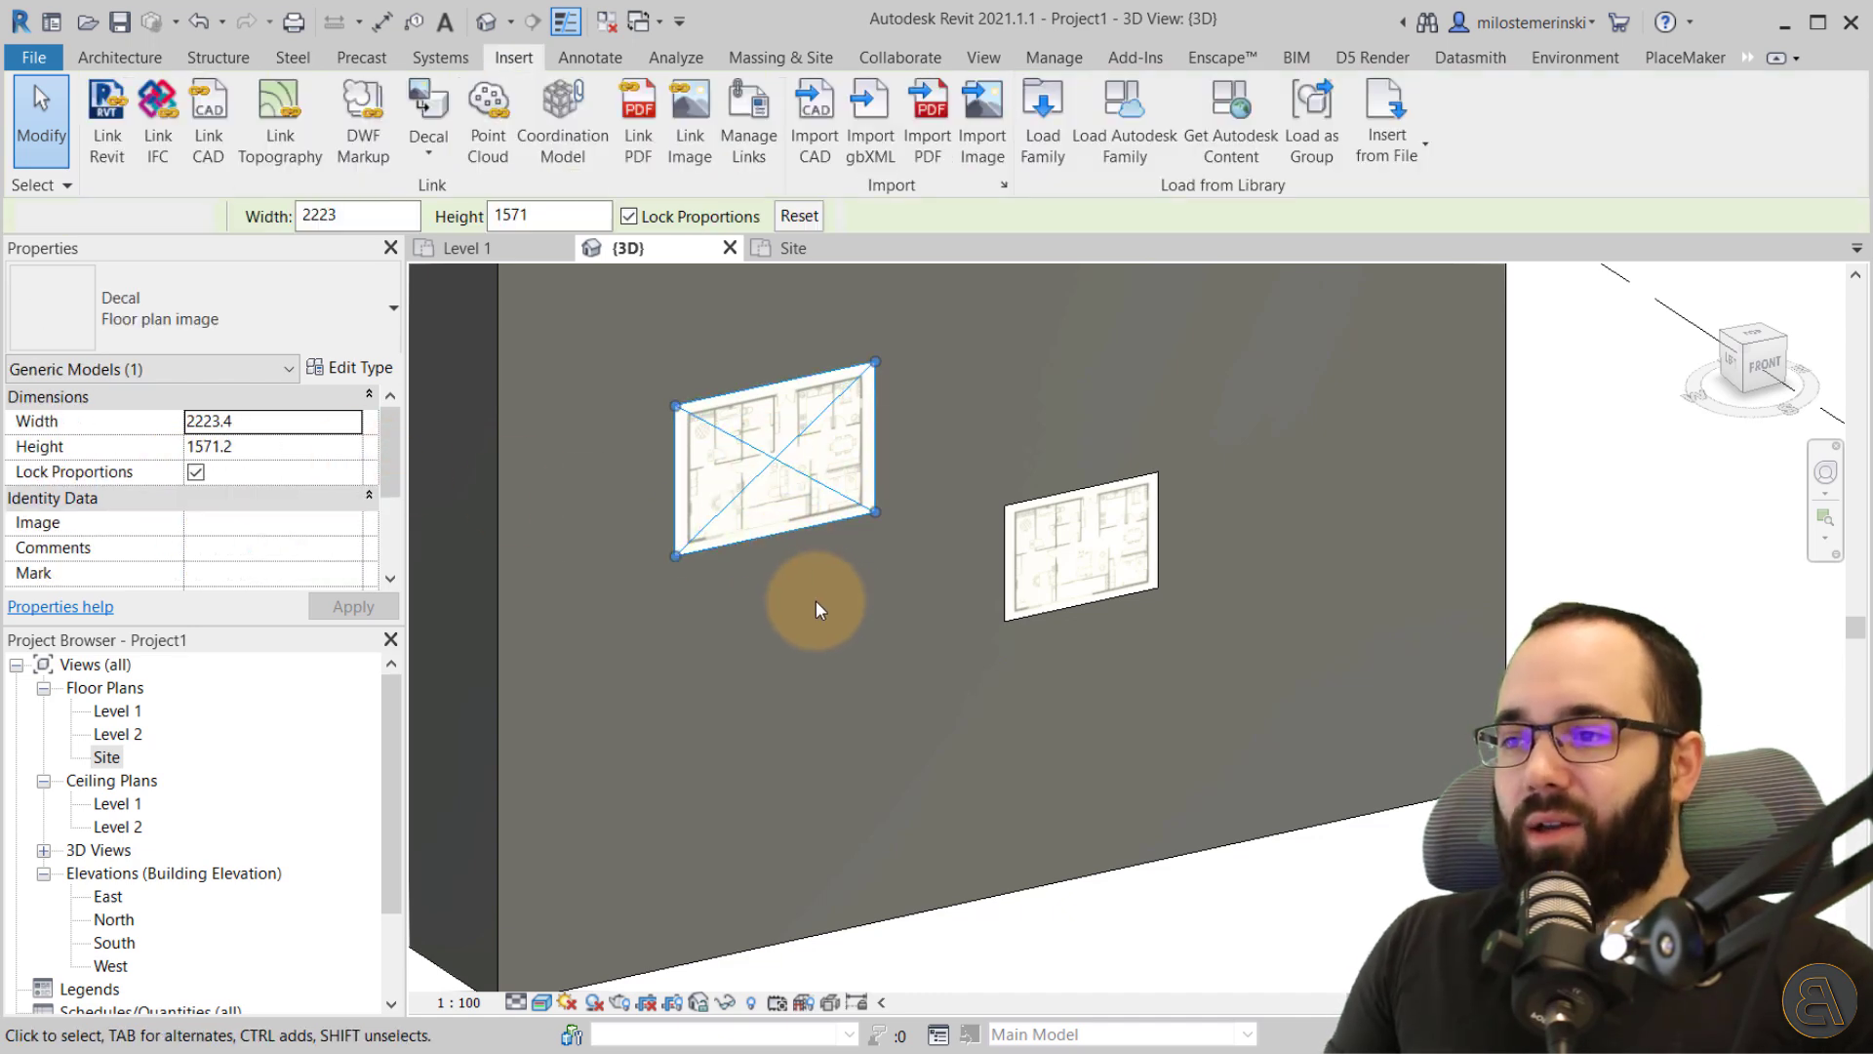
key(Escape)
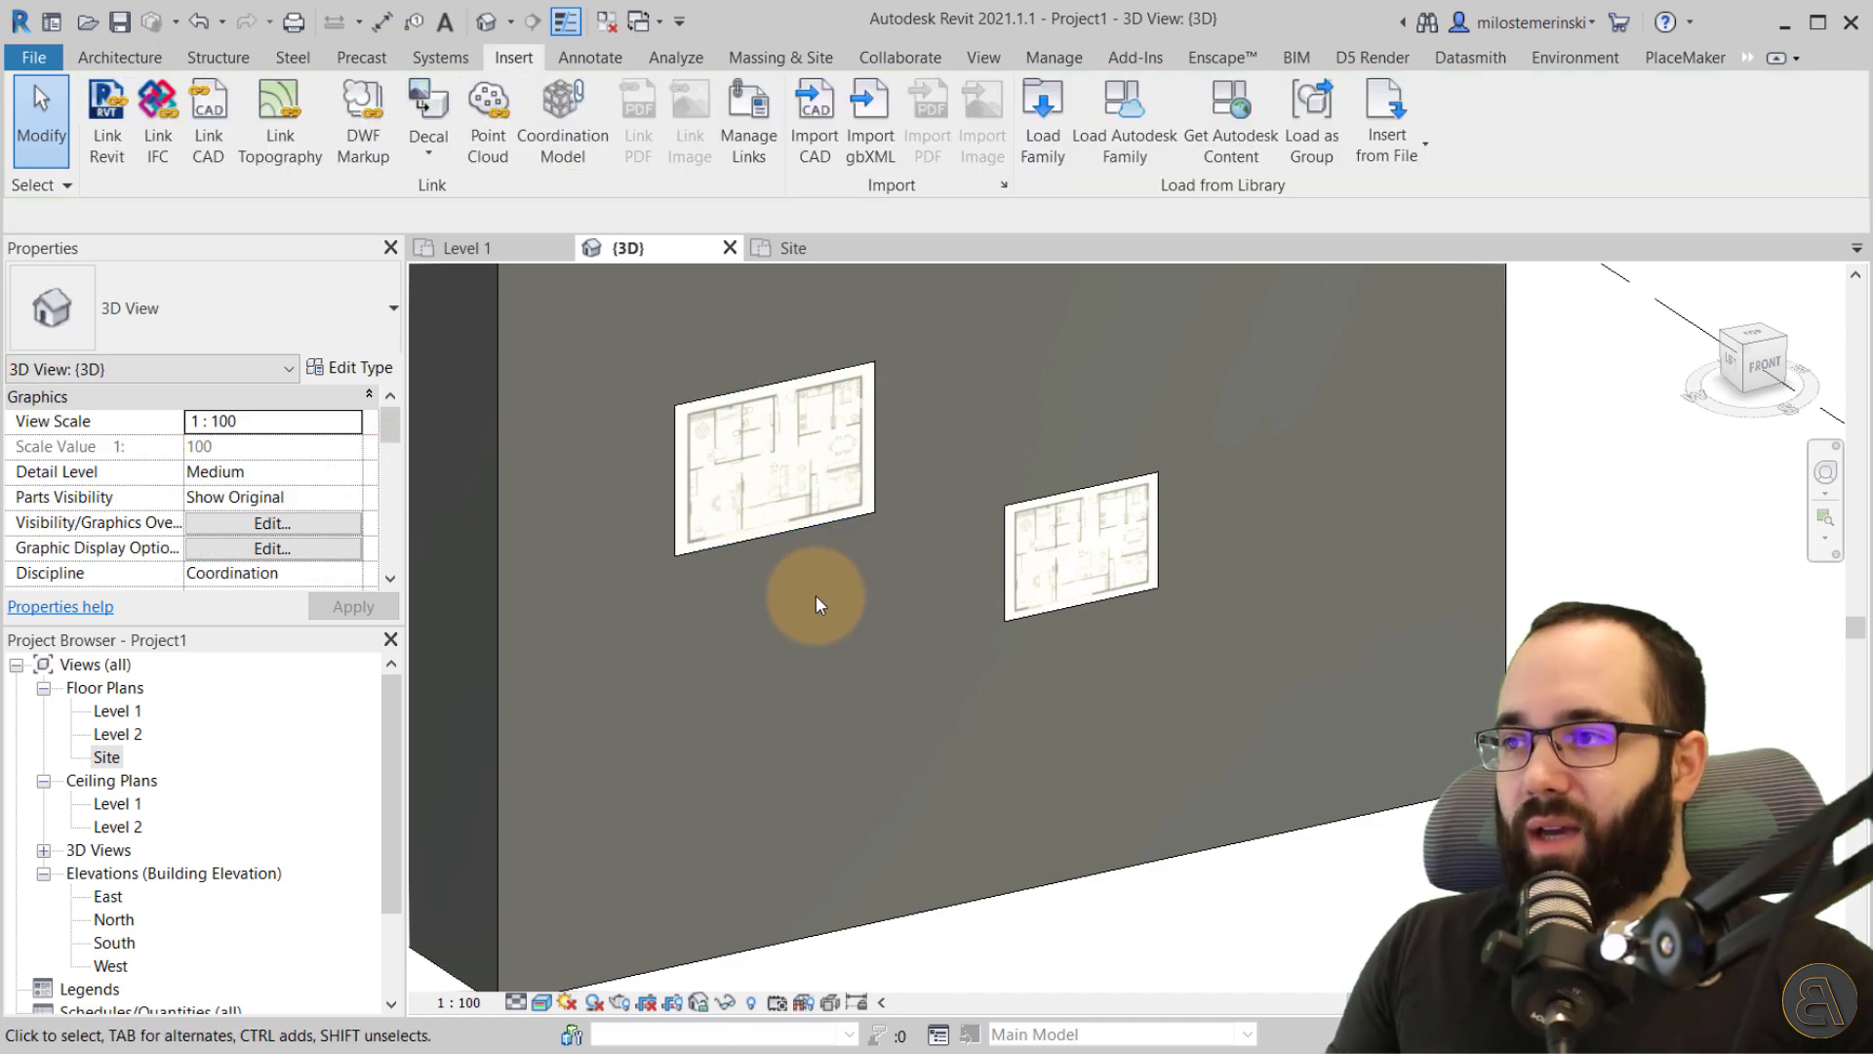
click(429, 152)
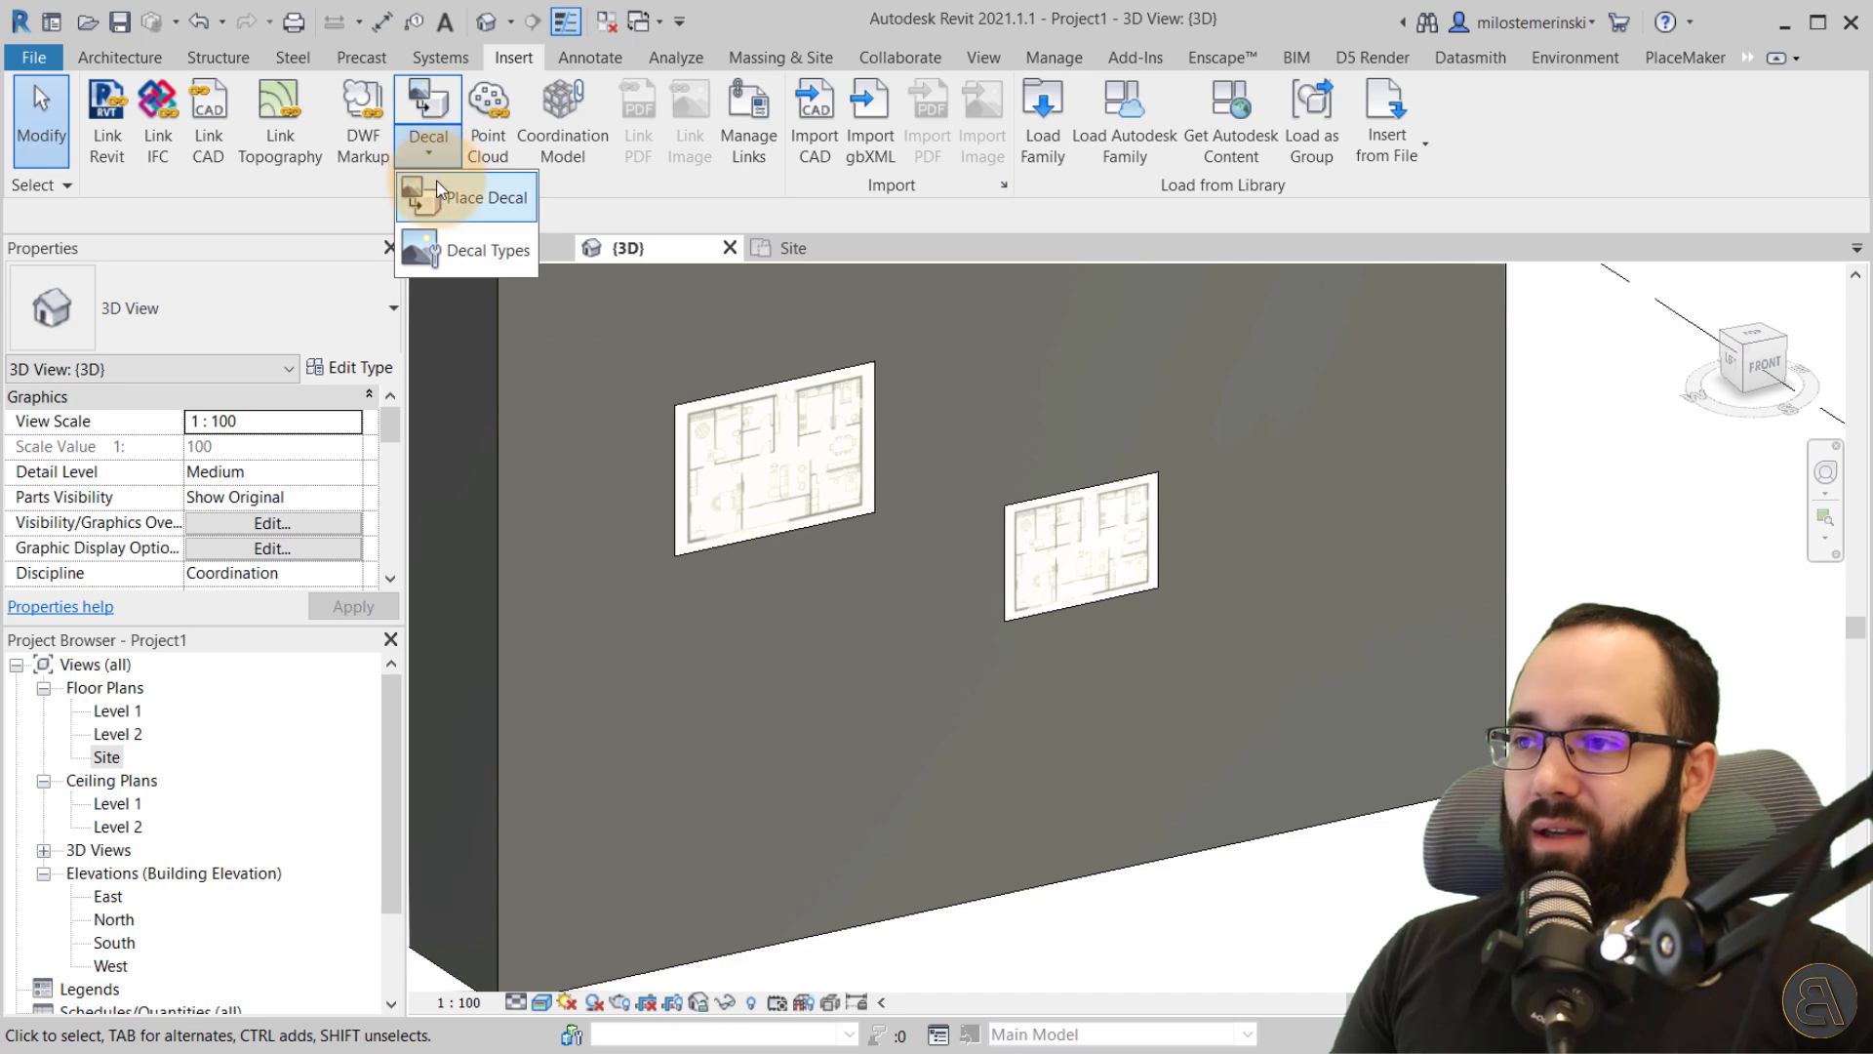
click(447, 260)
drag(569, 160, 582, 150)
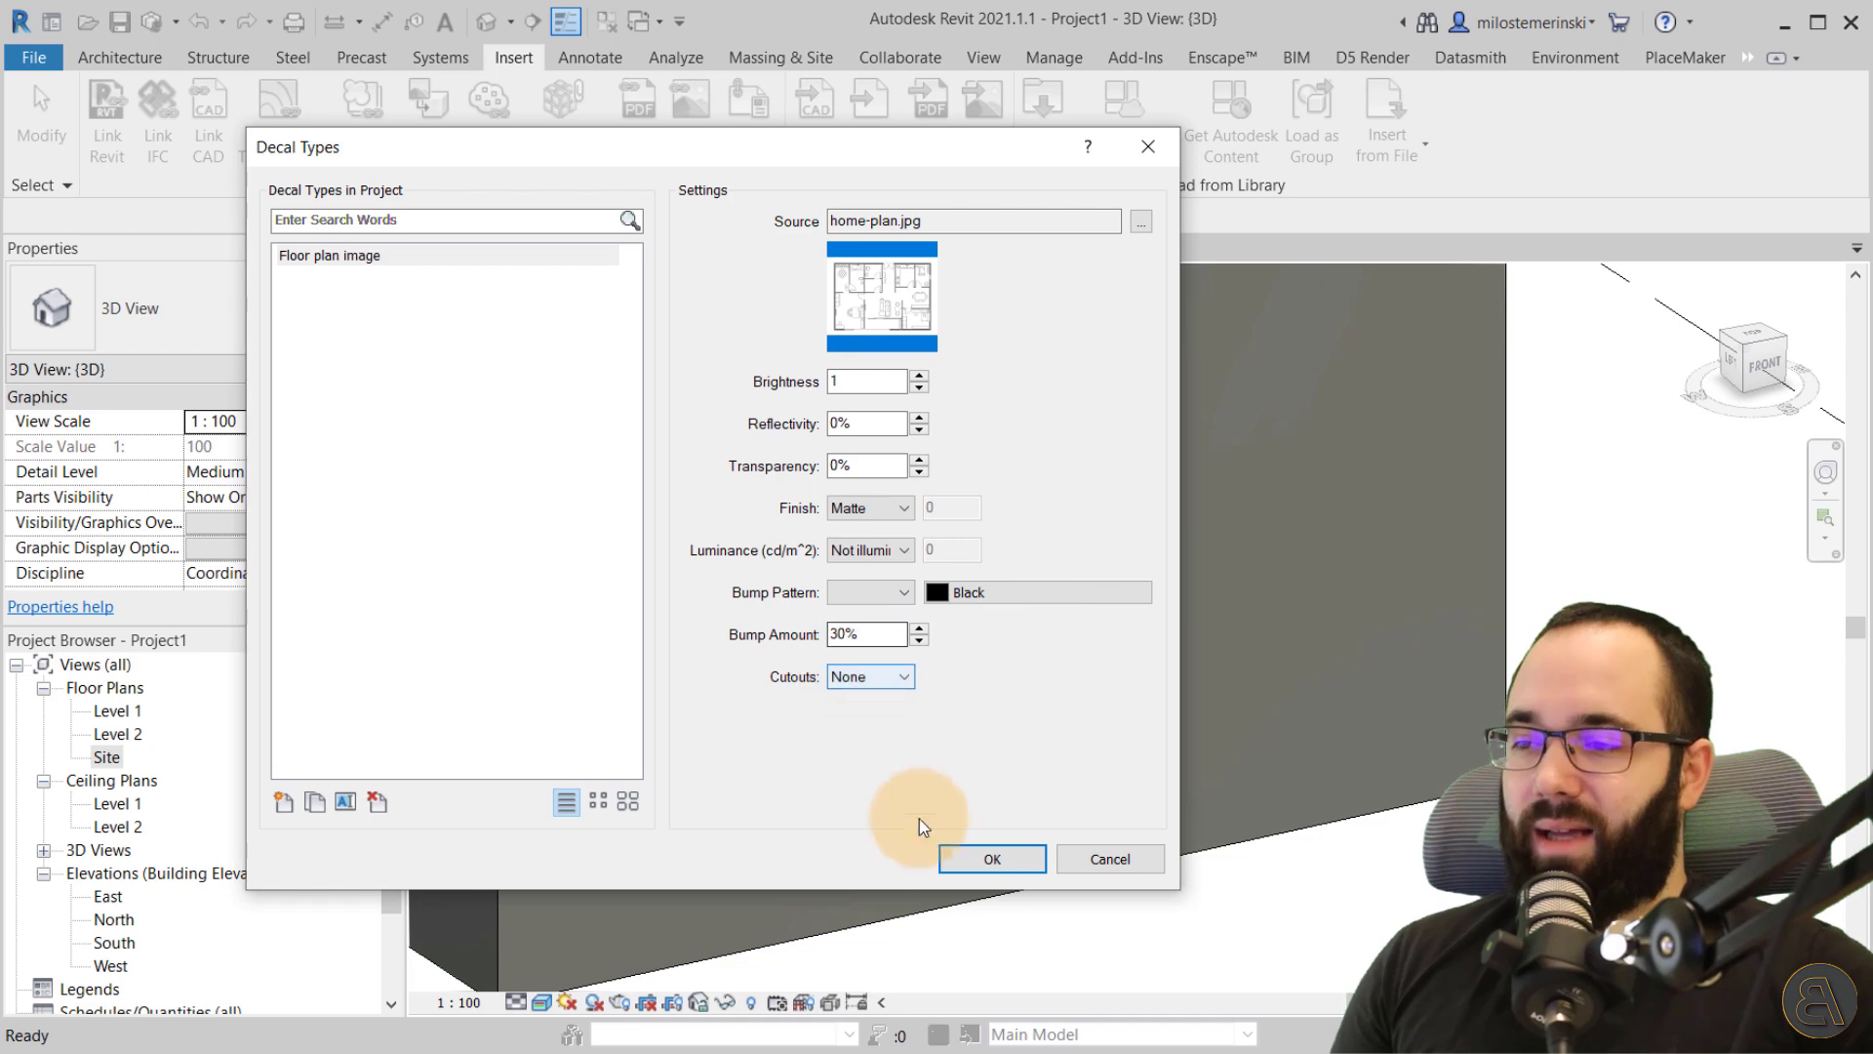
click(994, 855)
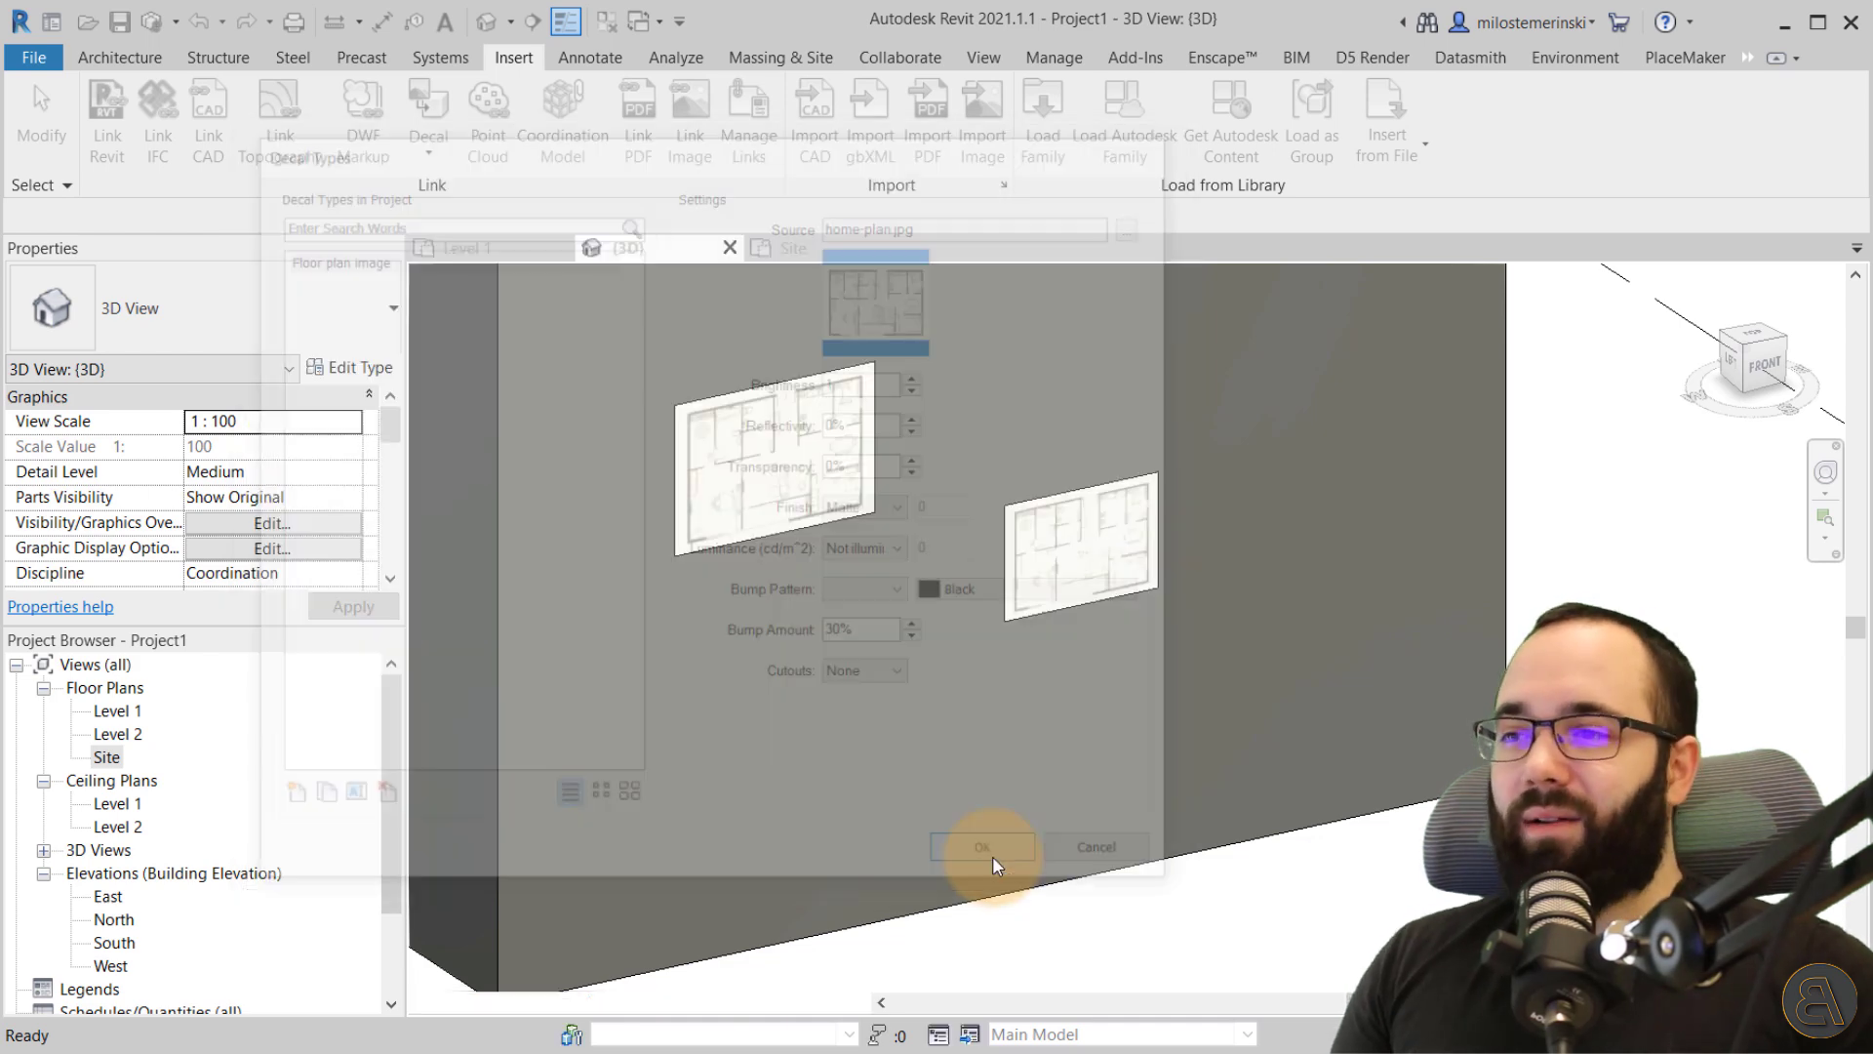
click(758, 480)
key(Escape)
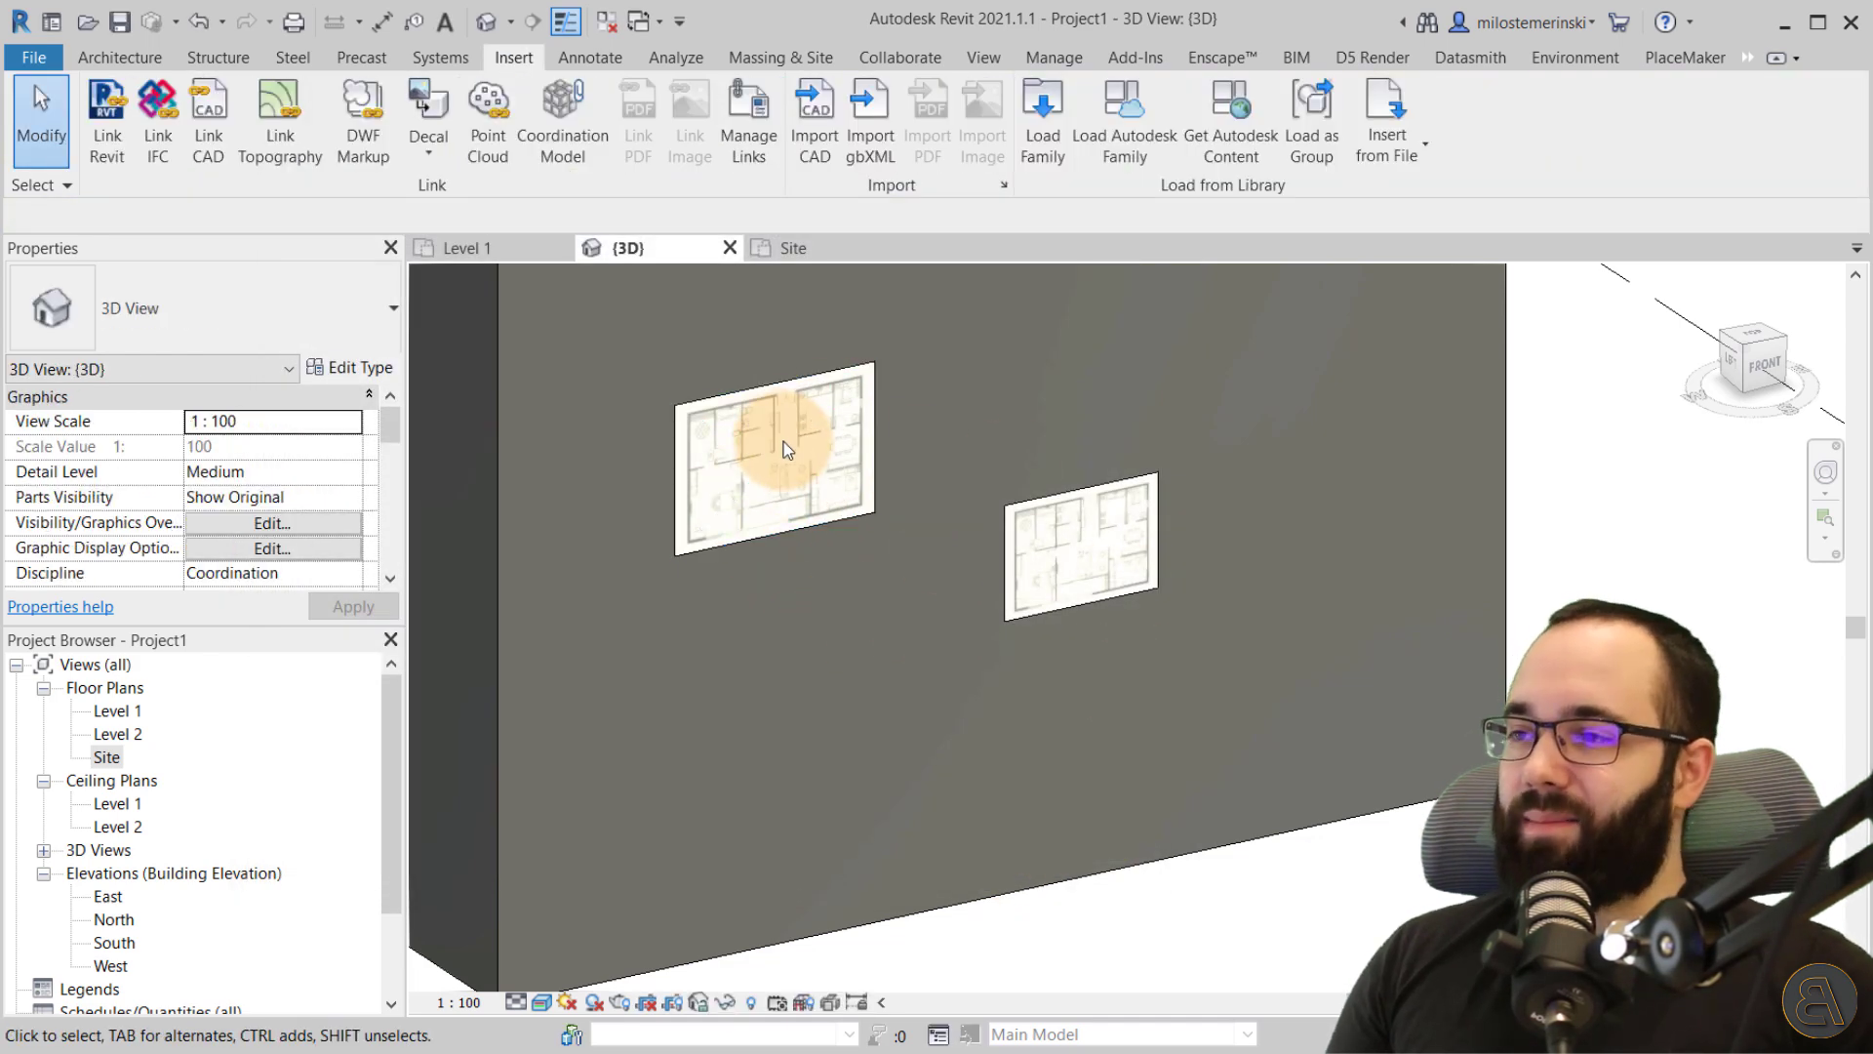
- Open the South elevation and set its visual style to Realistic
scroll(1087, 512, down, 8)
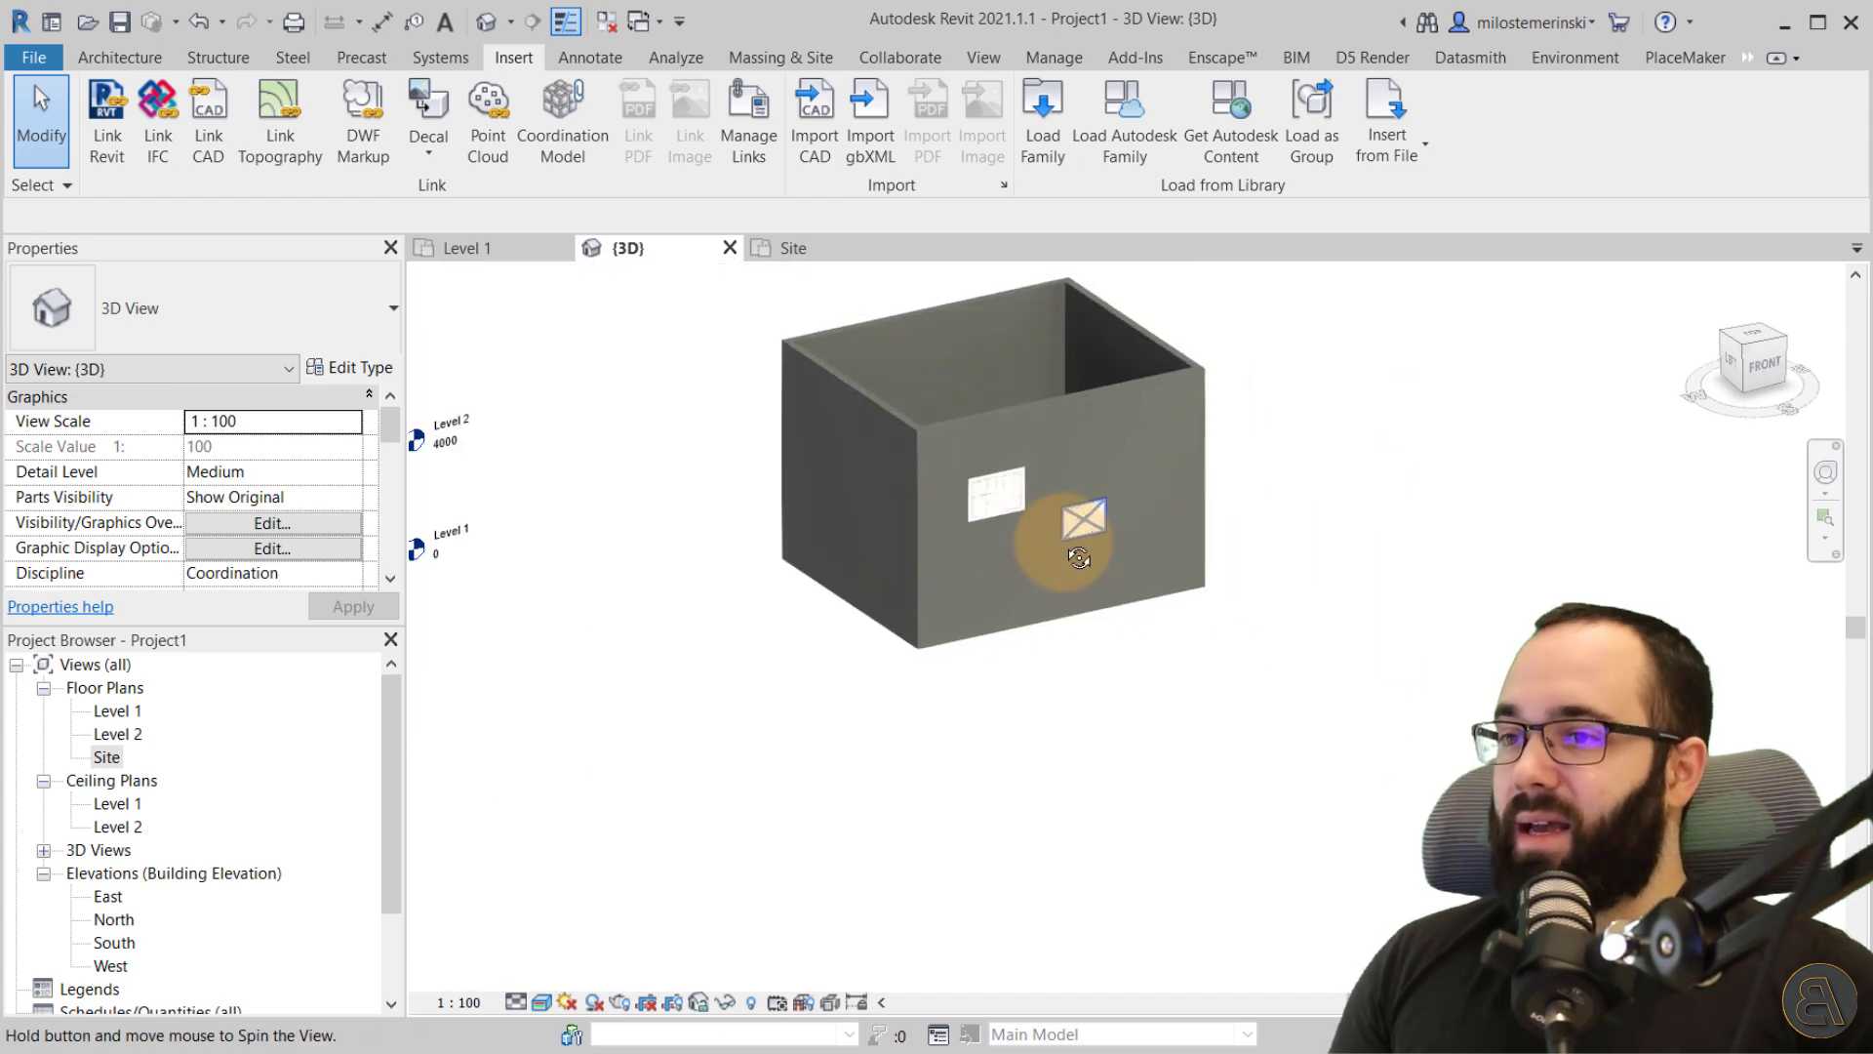
double_click(115, 943)
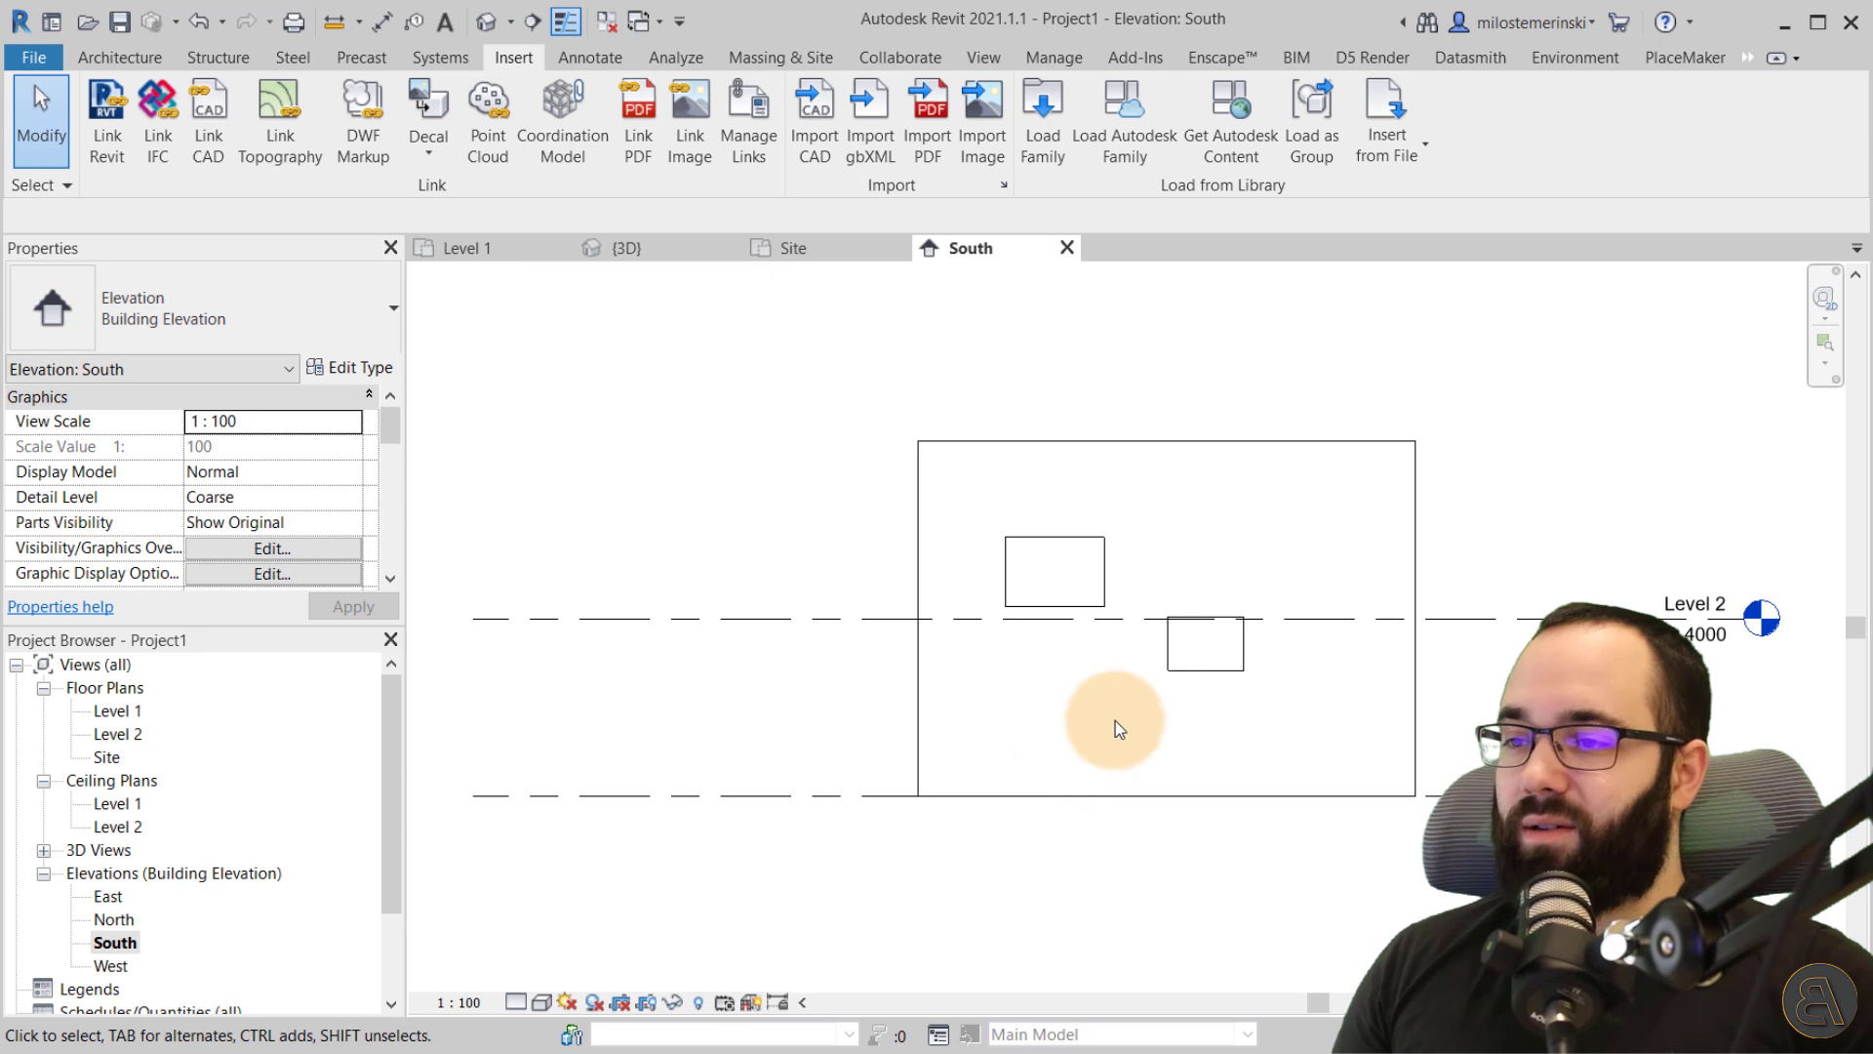
scroll(1066, 753, up, 2)
click(539, 999)
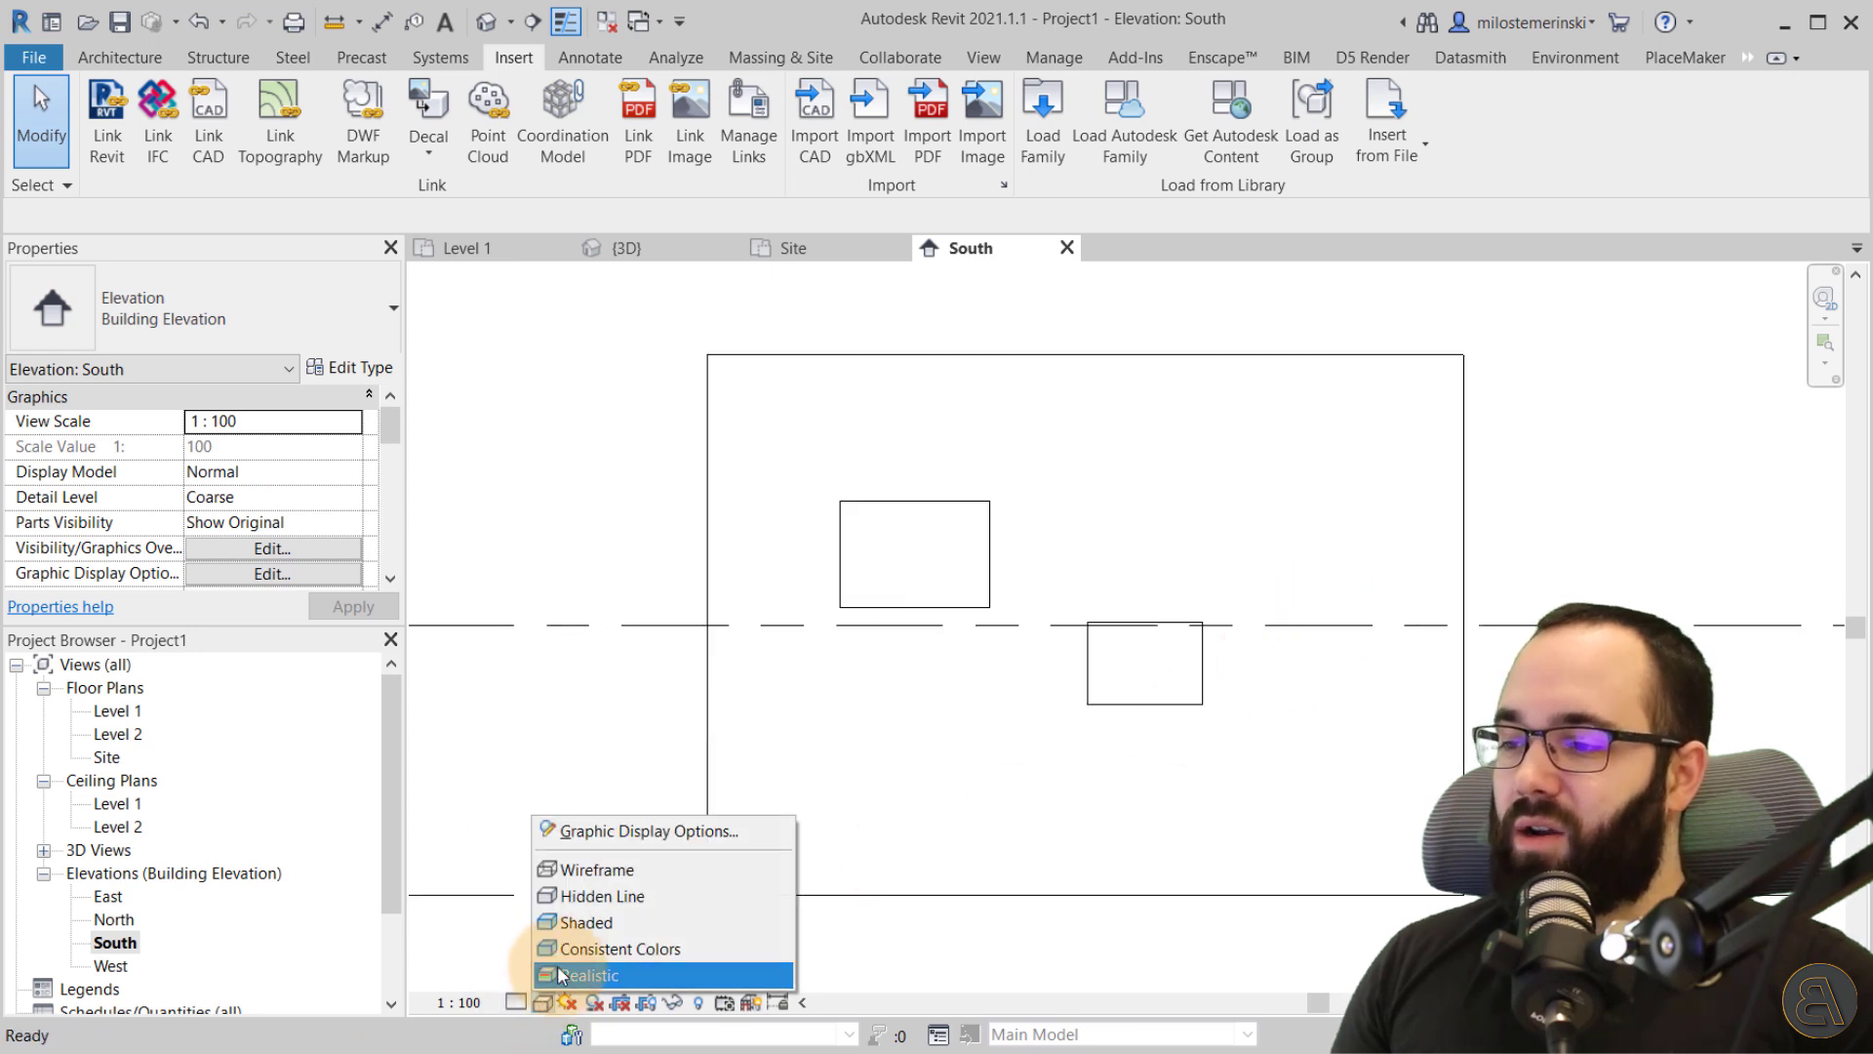
click(605, 970)
click(1158, 677)
click(1034, 740)
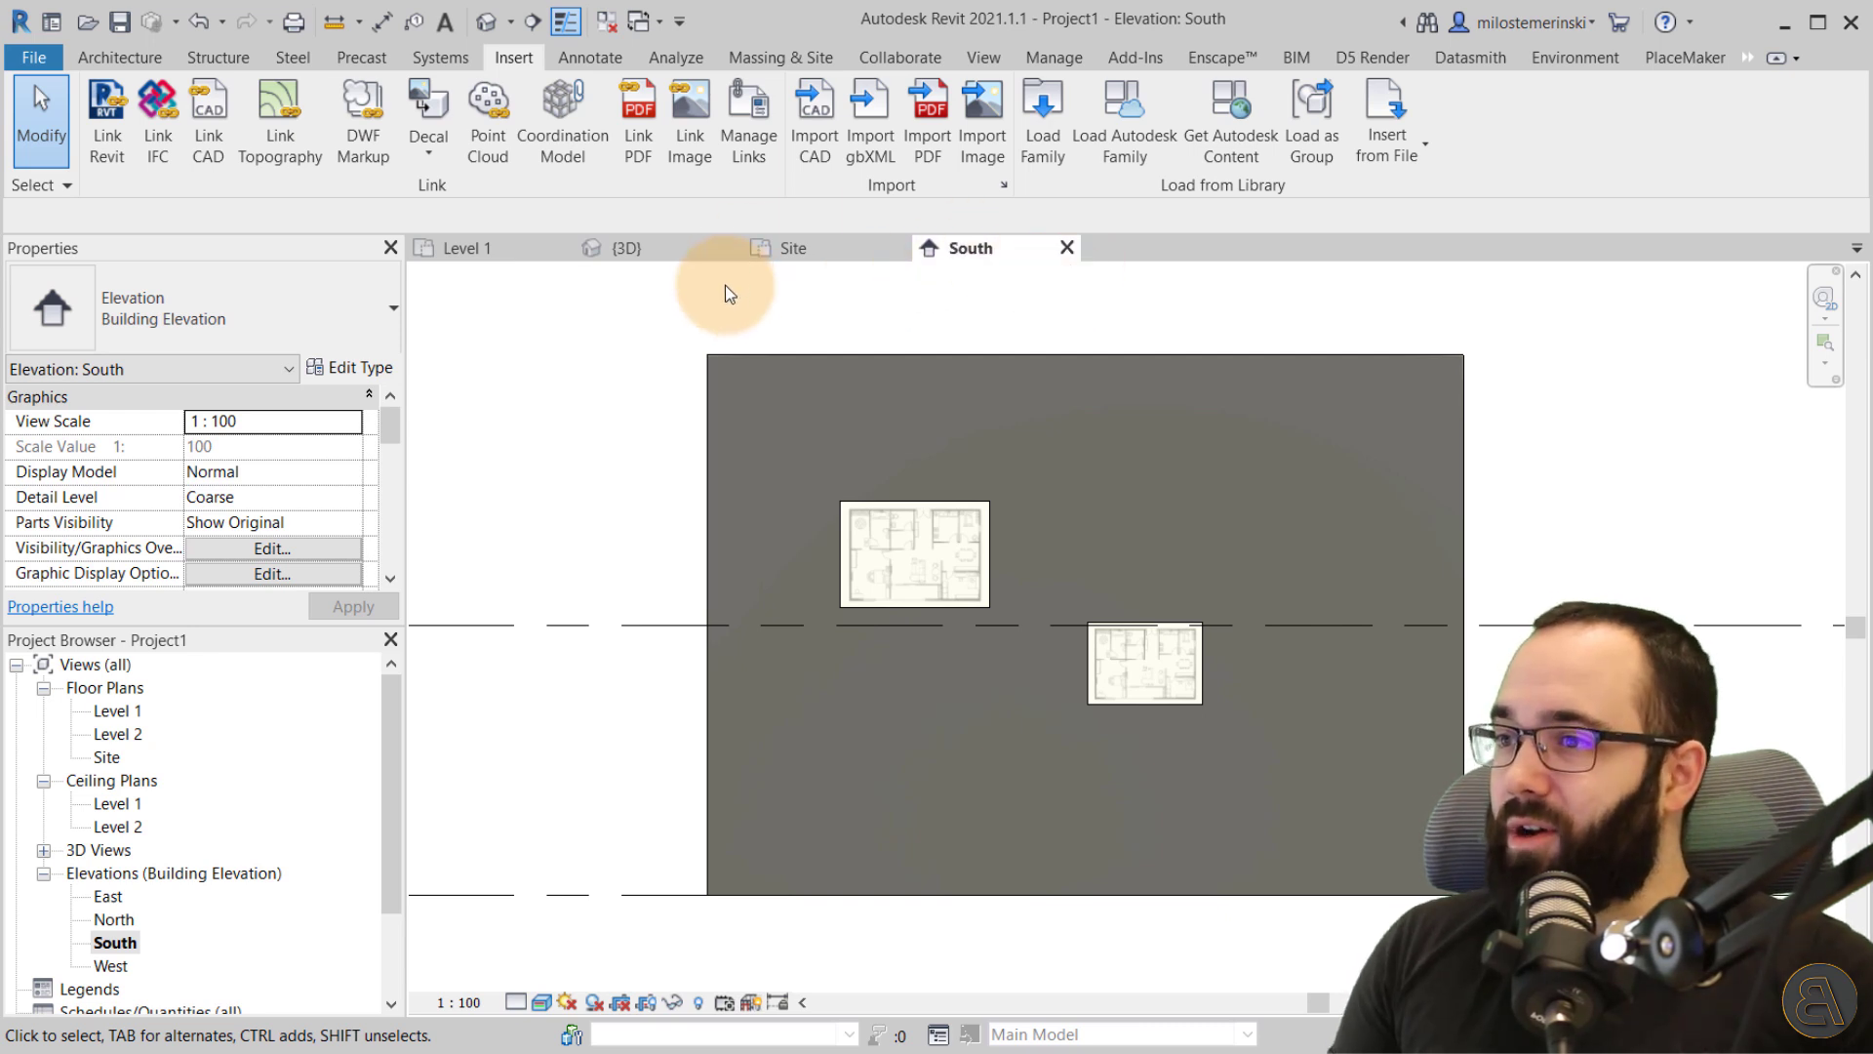
- Return to the 3D view and examine the whole walled box with both decals on its front wall
click(668, 254)
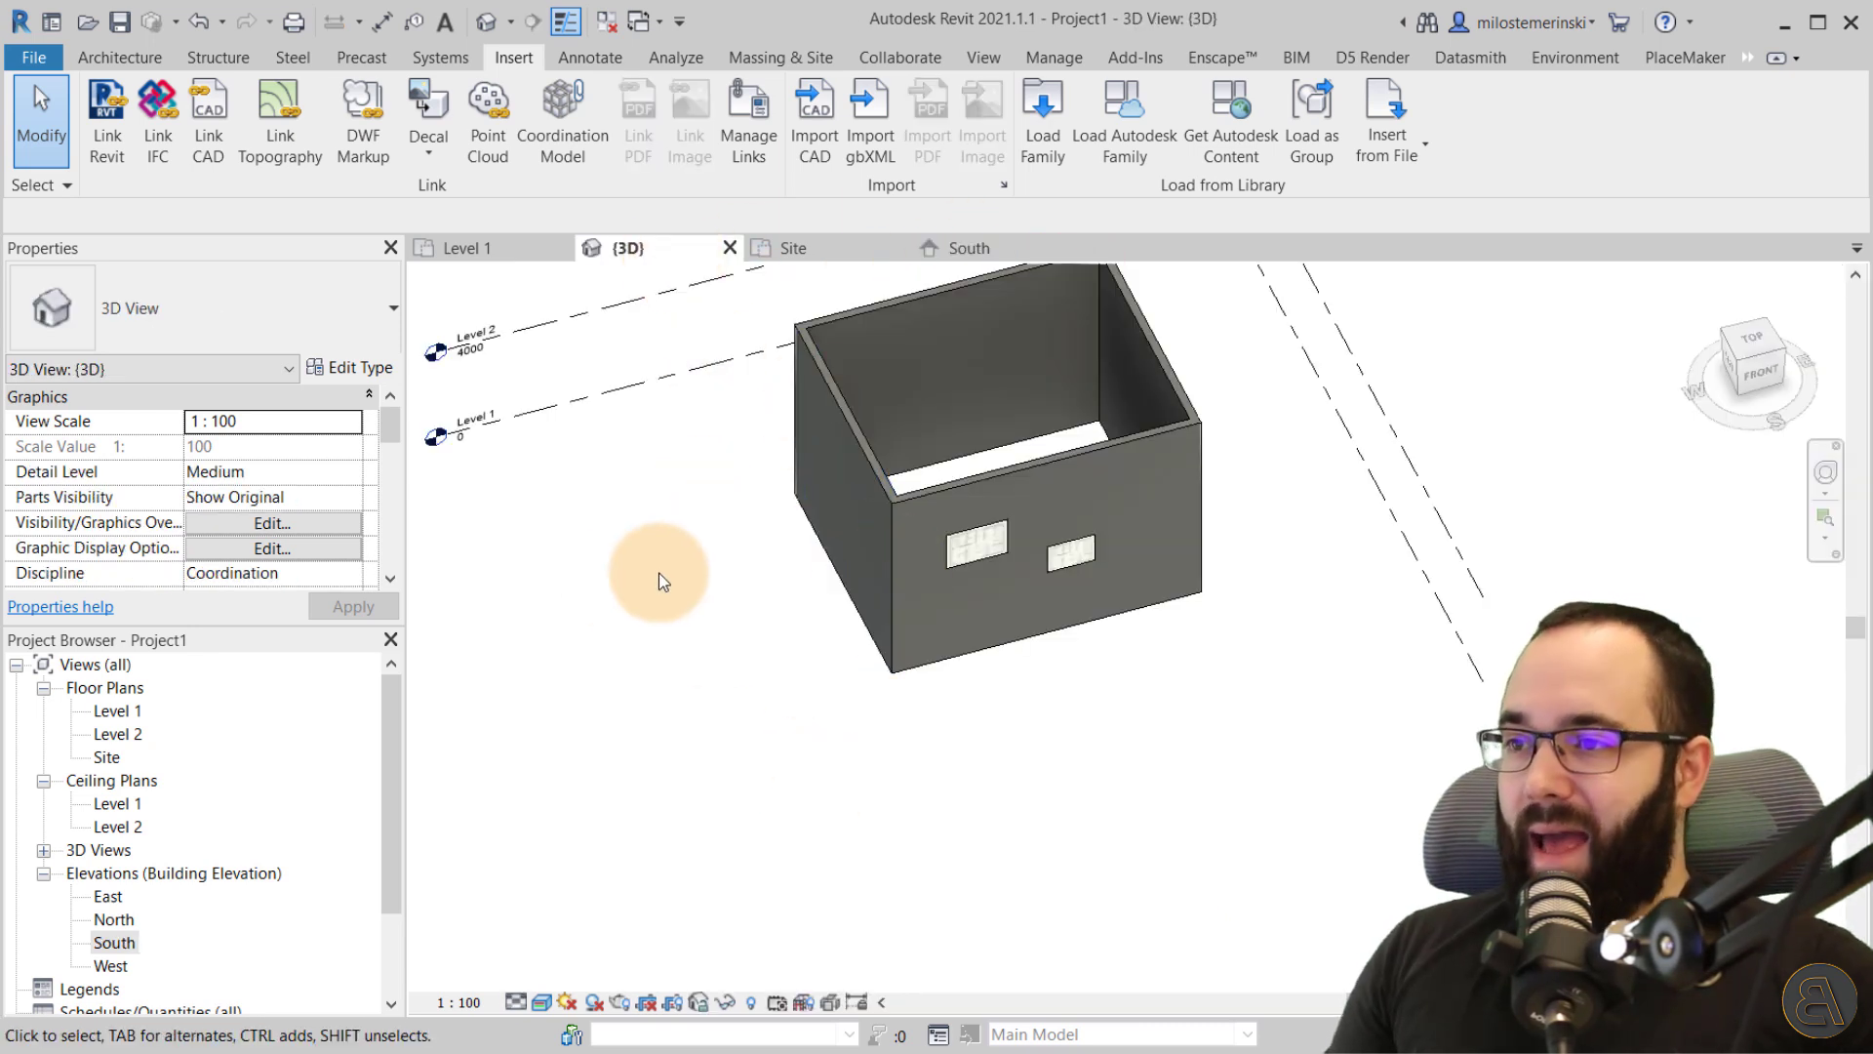
scroll(786, 680, down, 2)
shift+middle_drag(786, 679, 751, 632)
middle_drag(751, 632, 717, 637)
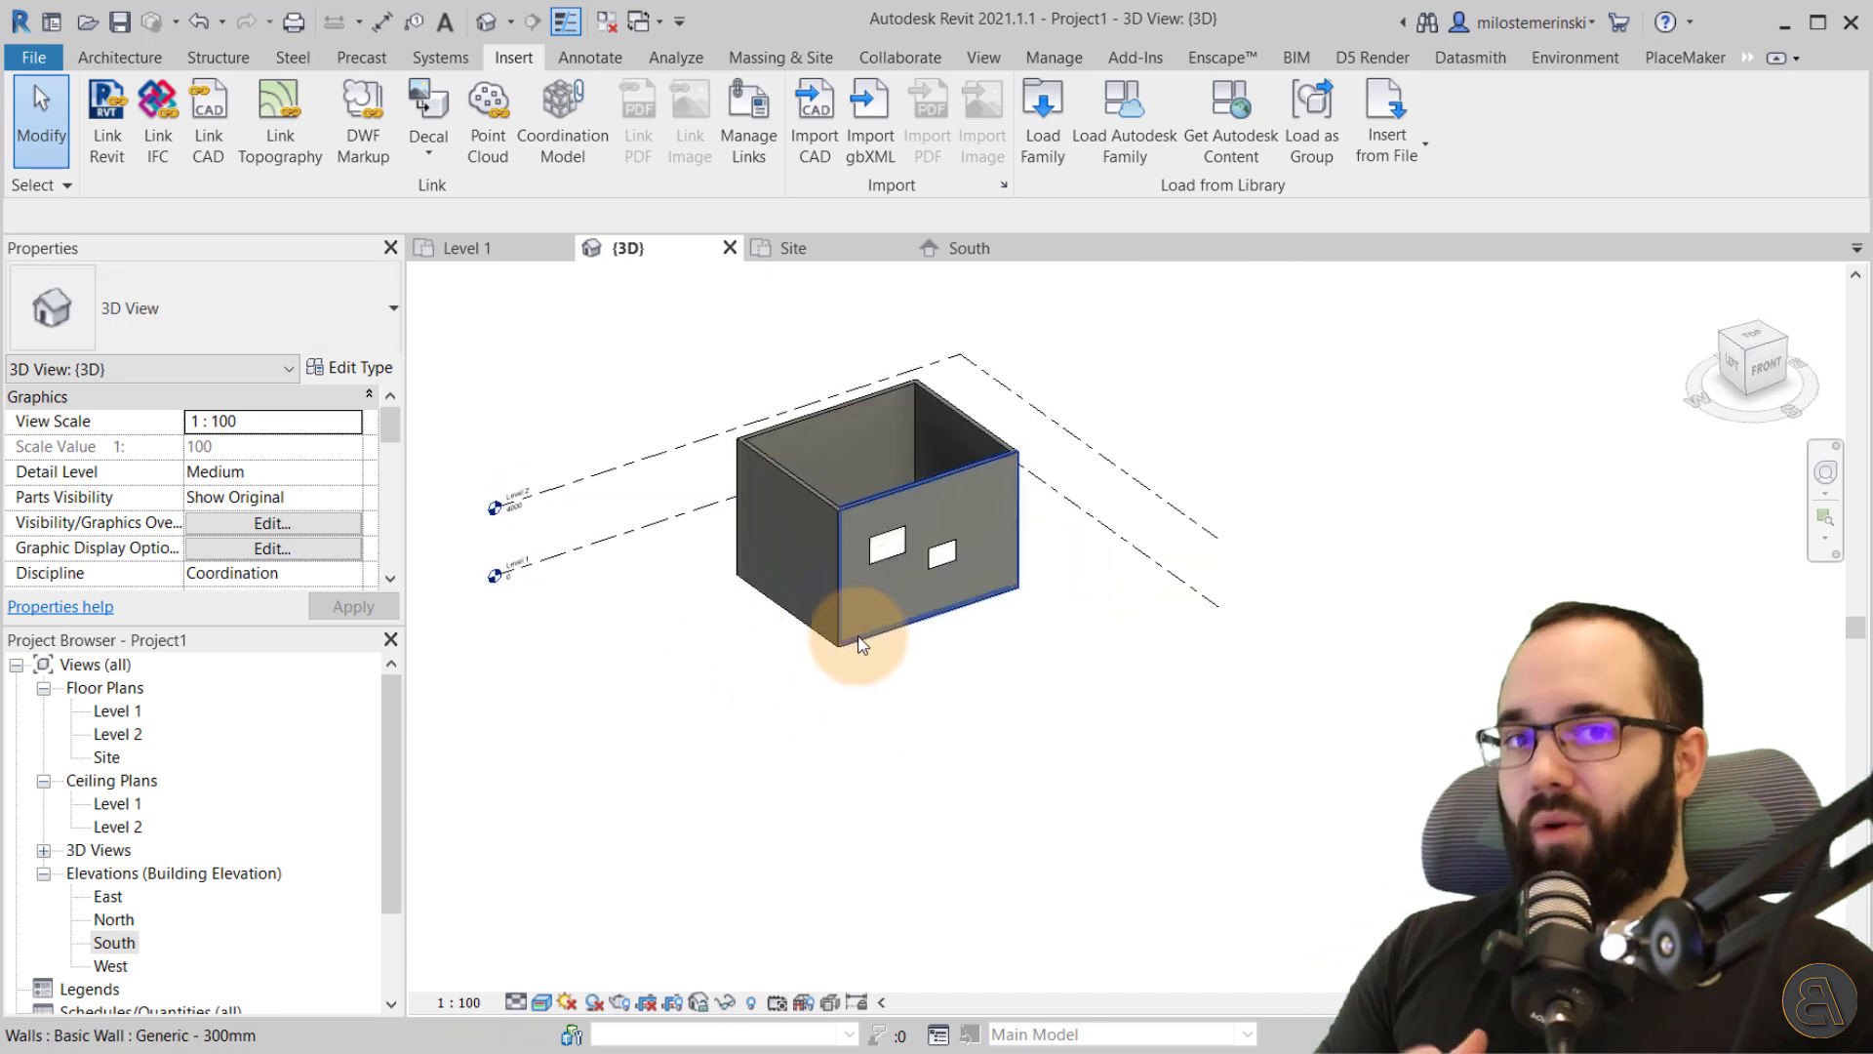
middle_drag(794, 678, 843, 755)
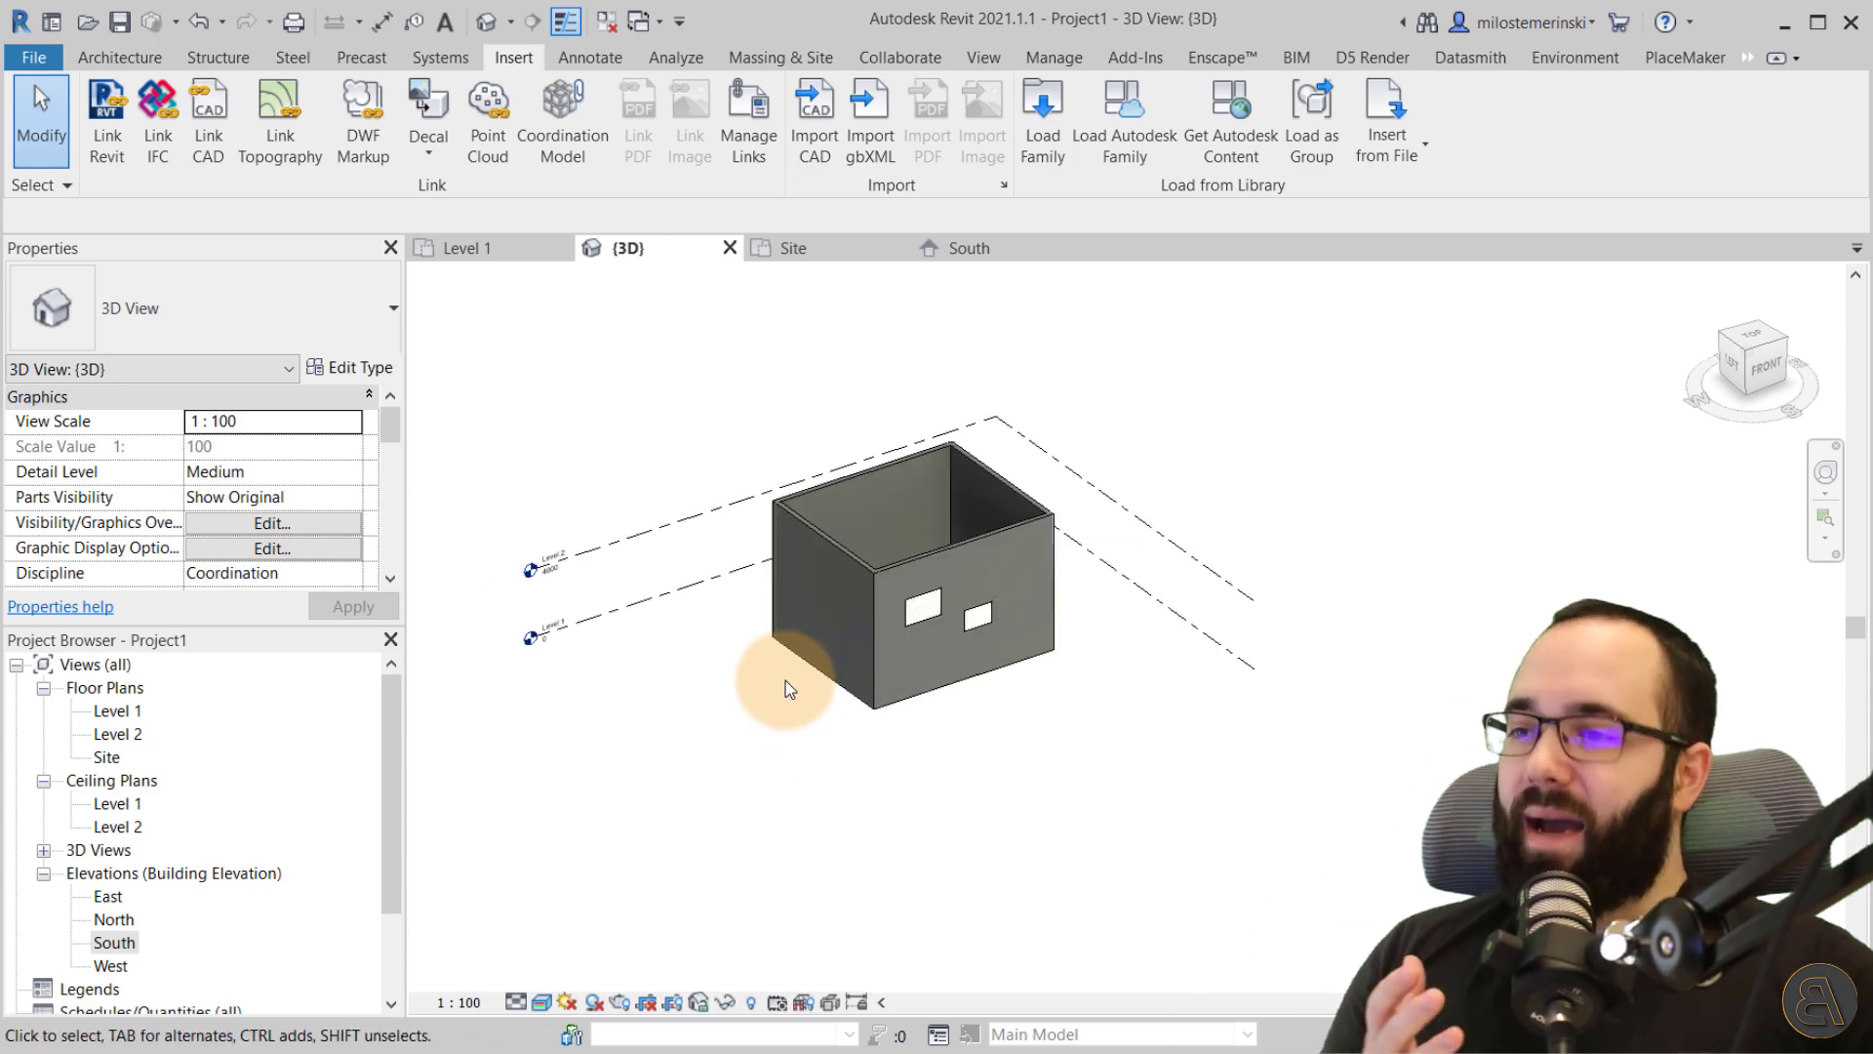
scroll(787, 681, up, 3)
middle_drag(749, 676, 786, 753)
scroll(759, 738, down, 1)
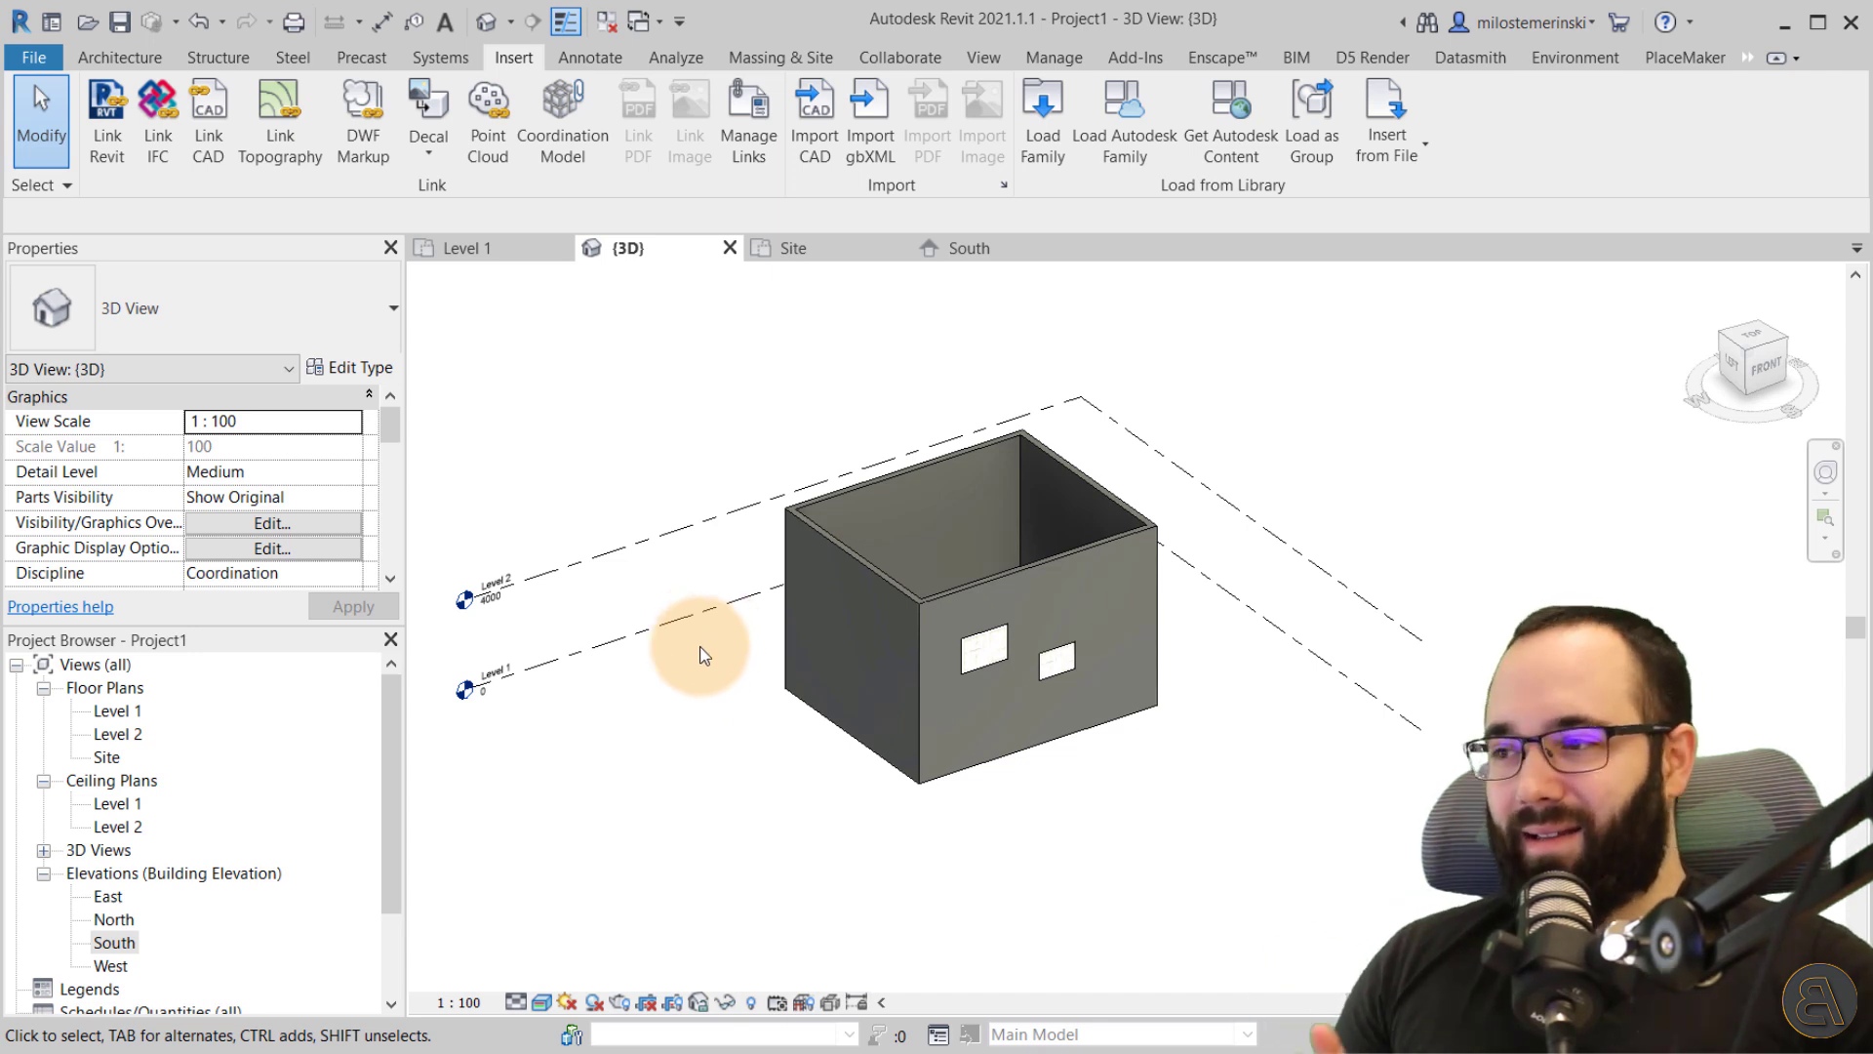
scroll(330, 801, down, 2)
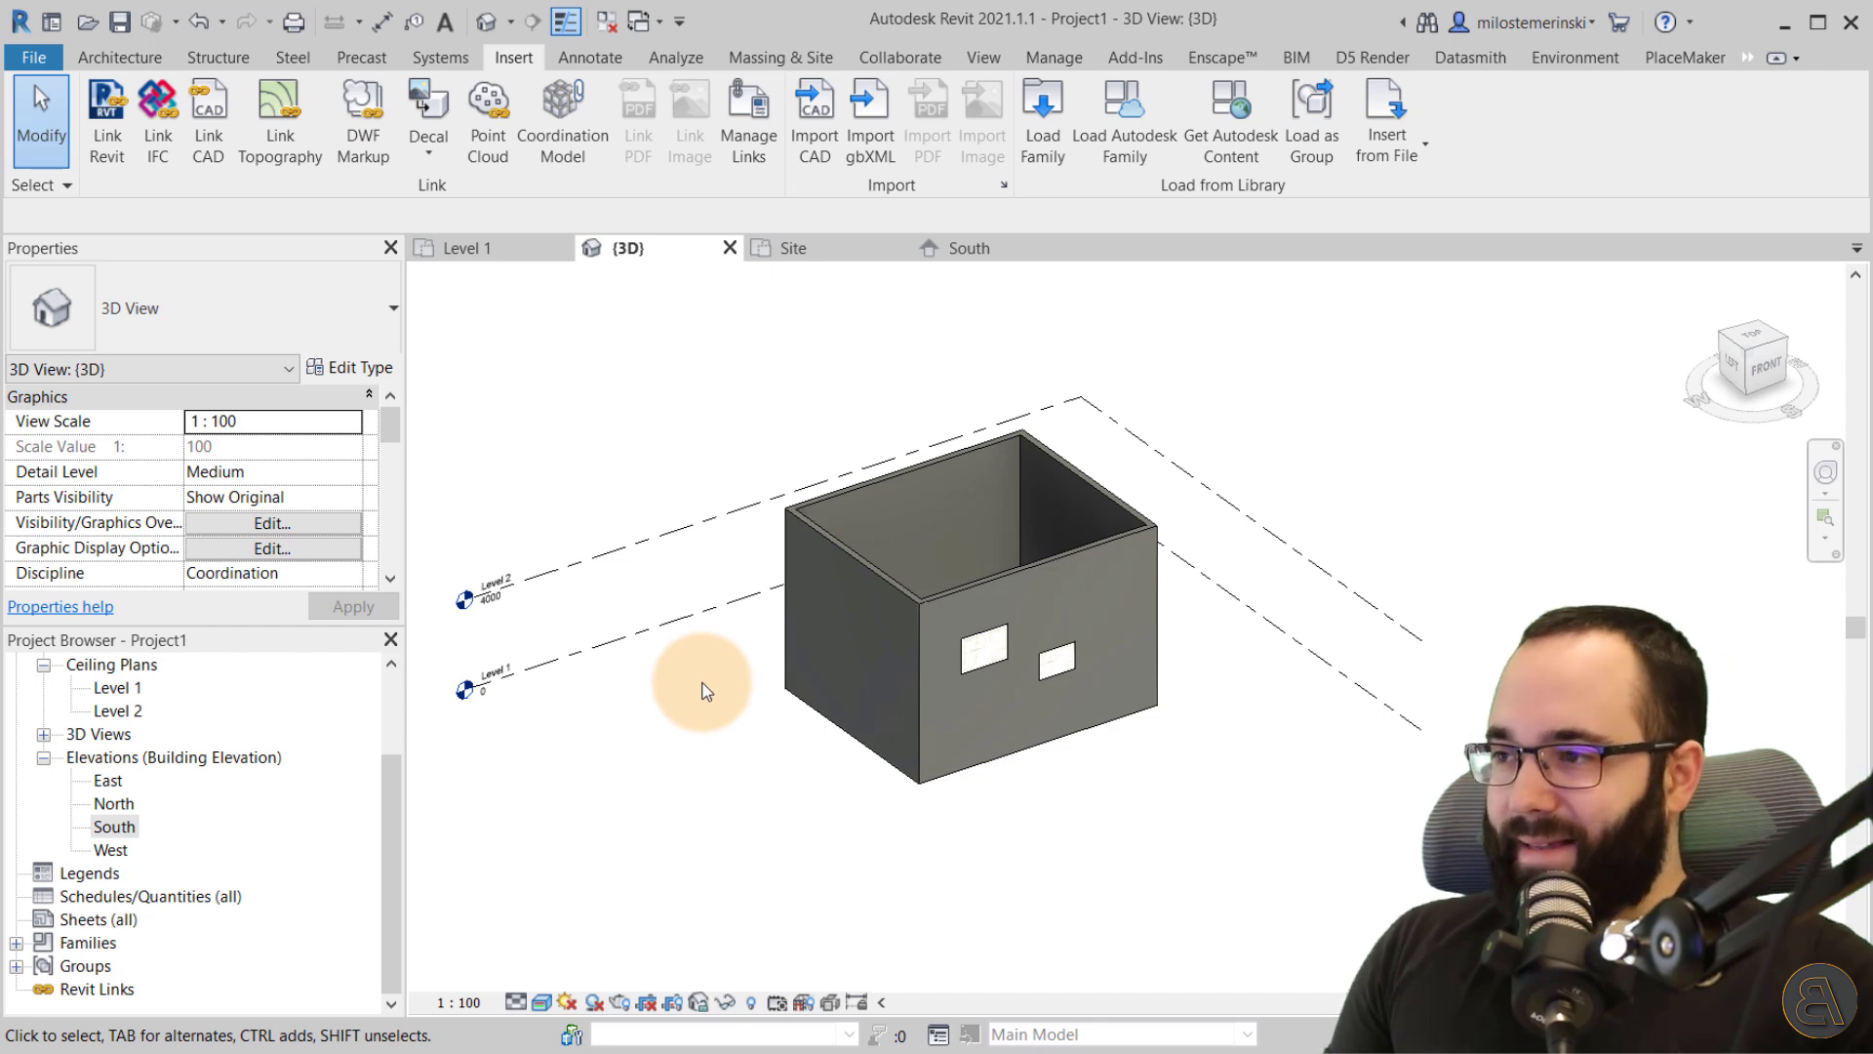
- Turn on Crop View and Crop Region Visible for the 3D view
scroll(210, 469, down, 4)
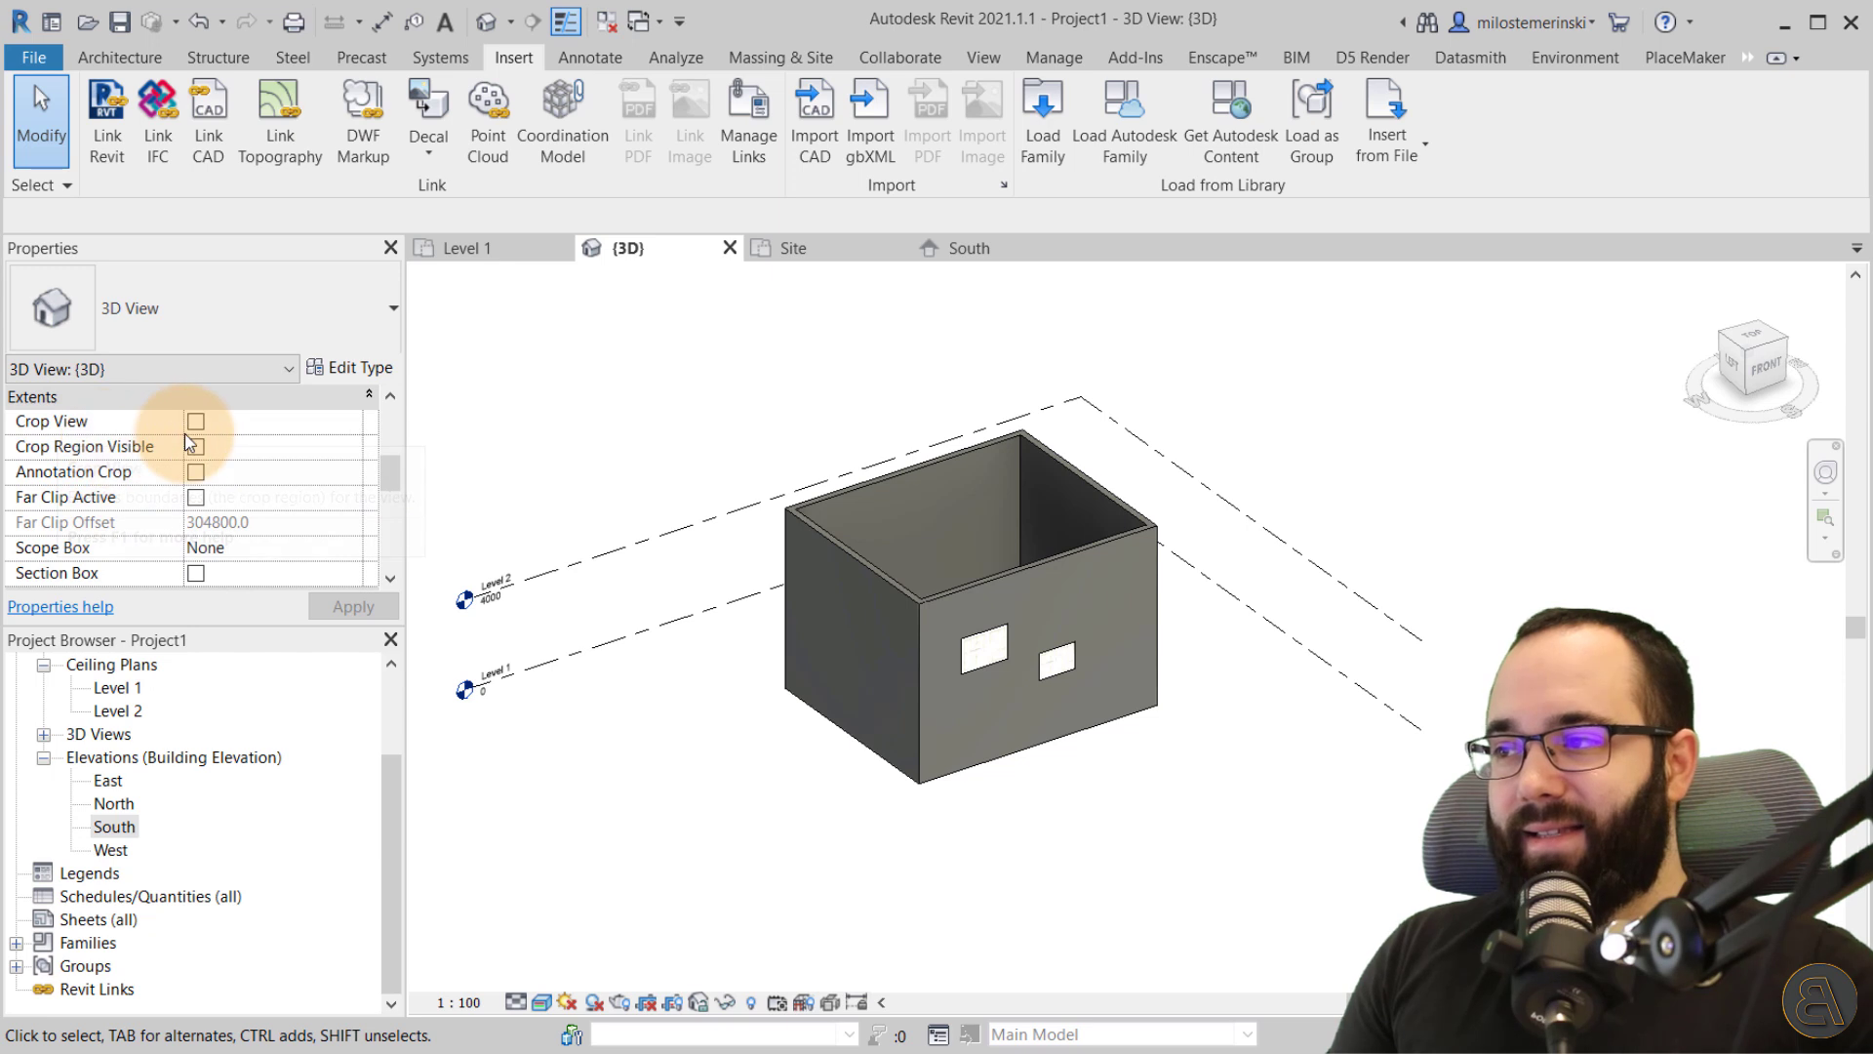
click(195, 421)
click(196, 446)
click(338, 599)
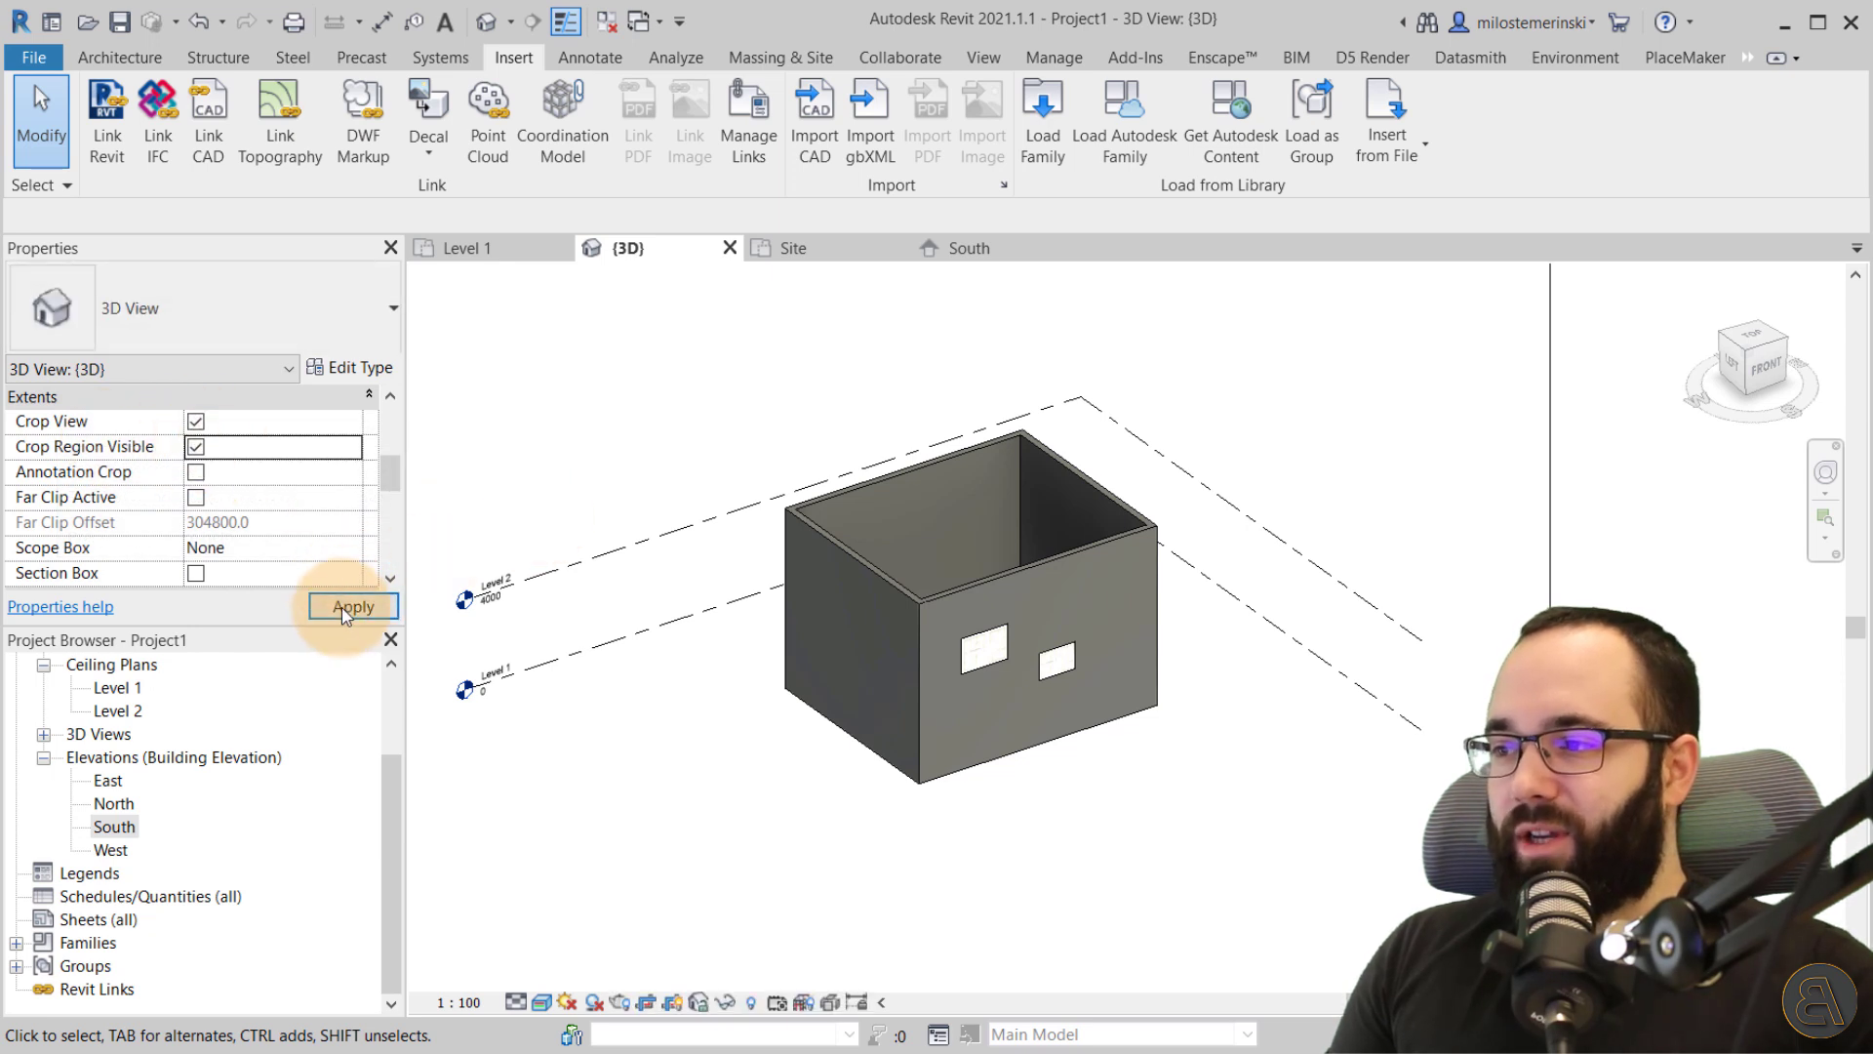
- Tighten all four sides of the 3D view's crop region around the walled box, to about 213 by 177 mm
scroll(1405, 650, down, 3)
click(1229, 473)
drag(1207, 463, 1207, 528)
drag(1208, 808, 1203, 720)
drag(948, 628, 1105, 631)
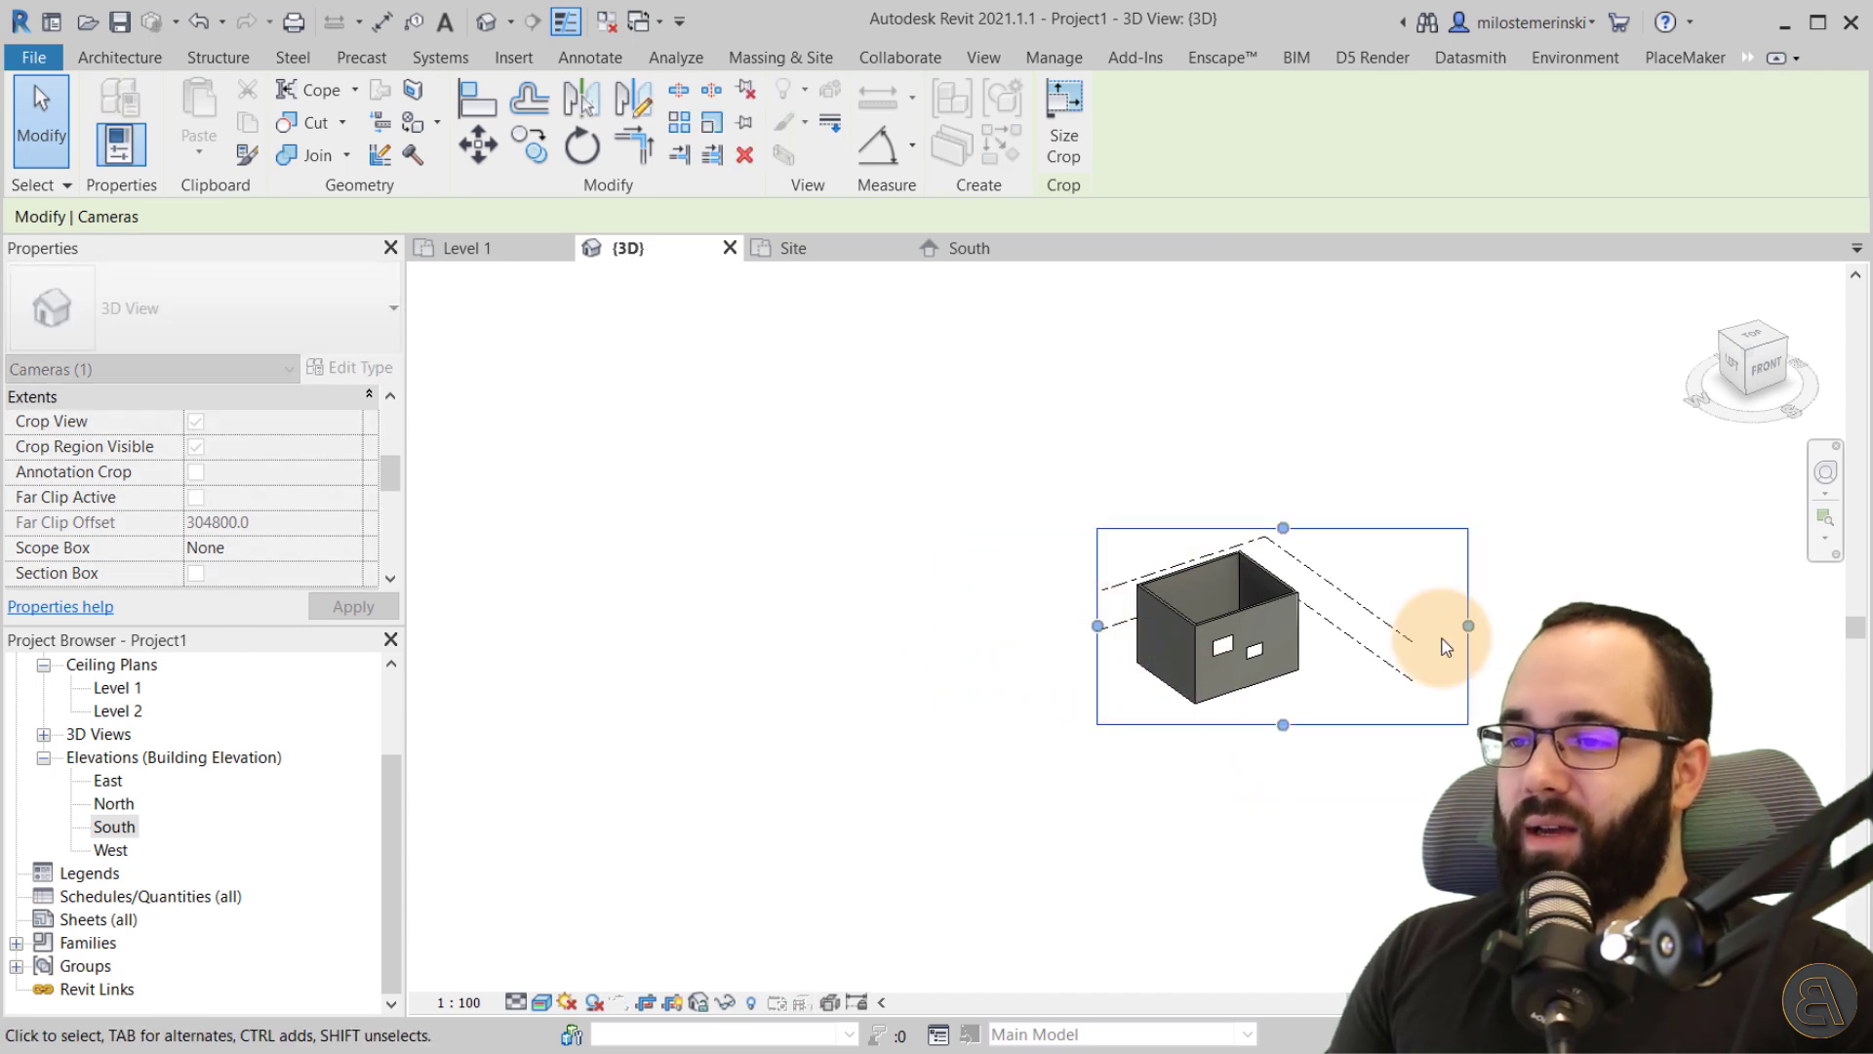
drag(1469, 625, 1350, 628)
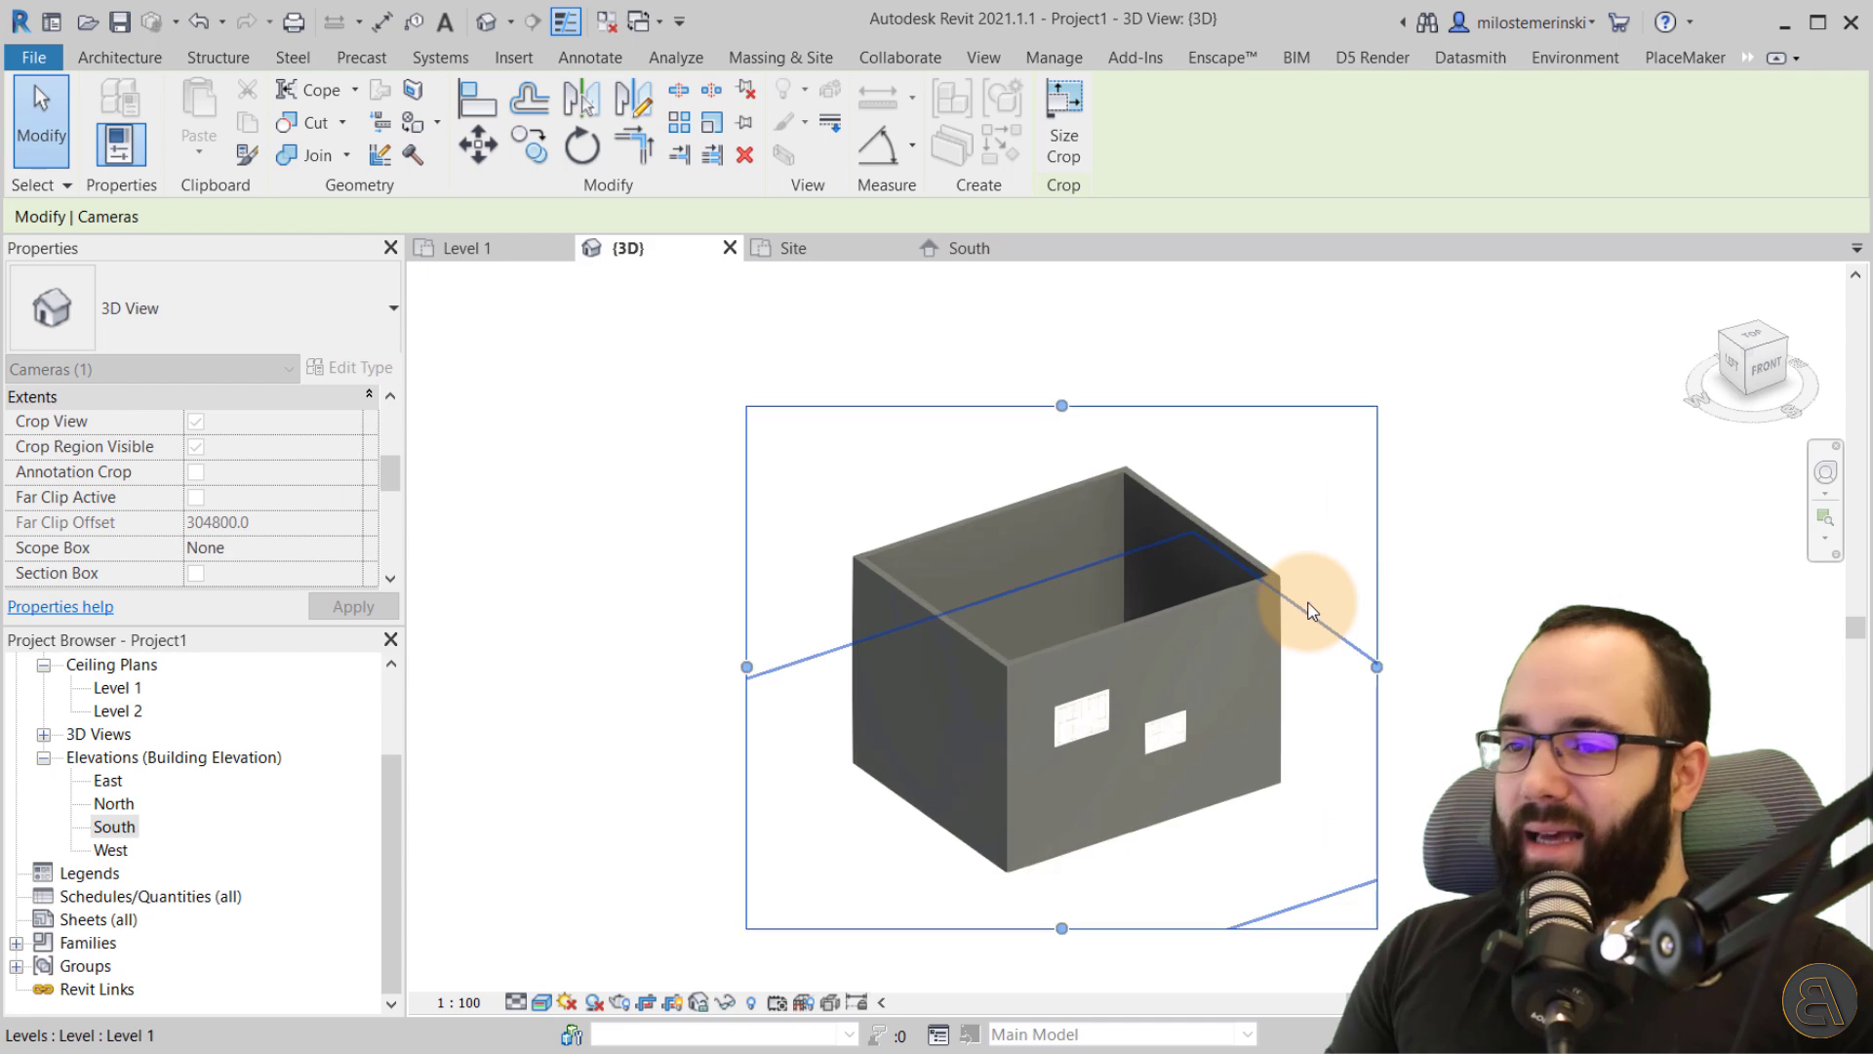
scroll(1296, 646, up, 1)
click(1290, 559)
middle_drag(1291, 559, 1298, 524)
scroll(1298, 478, down, 1)
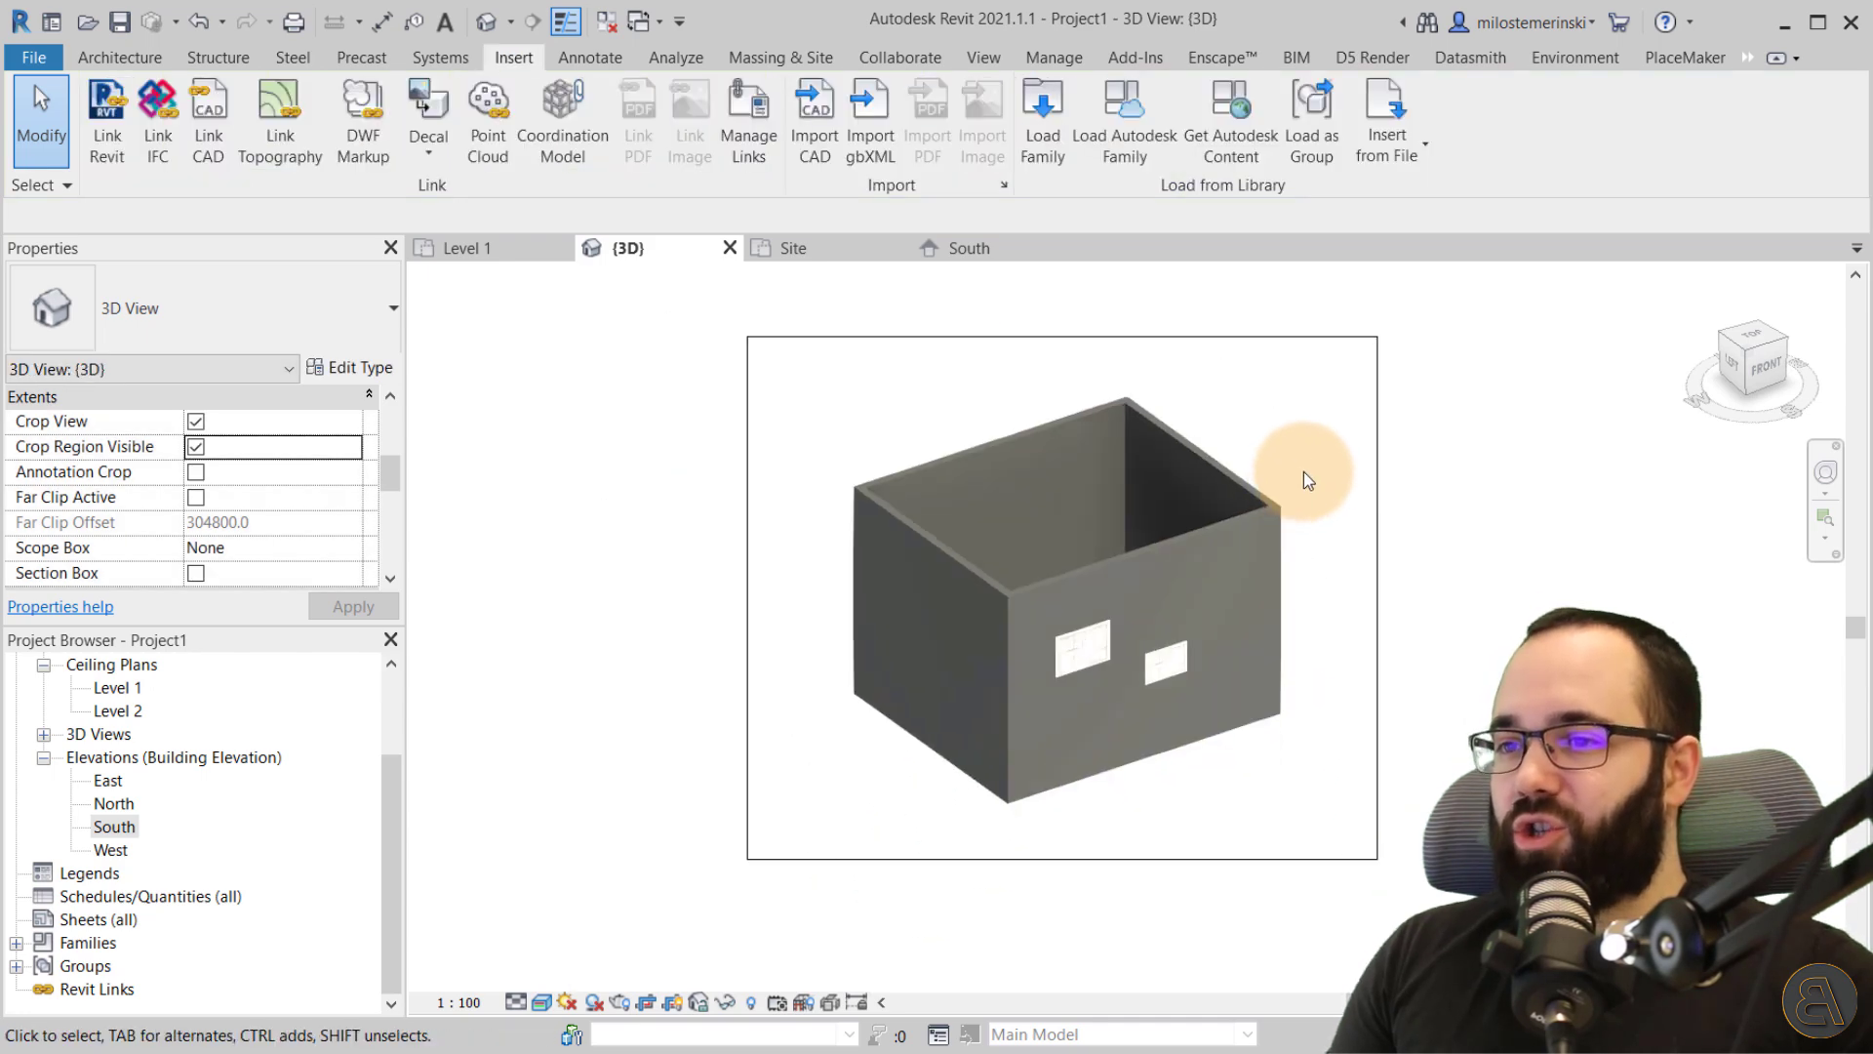
- Try a model crop width of 313 mm for the 3D view's crop region, then discard the change
click(1303, 337)
click(1064, 151)
drag(896, 377, 810, 293)
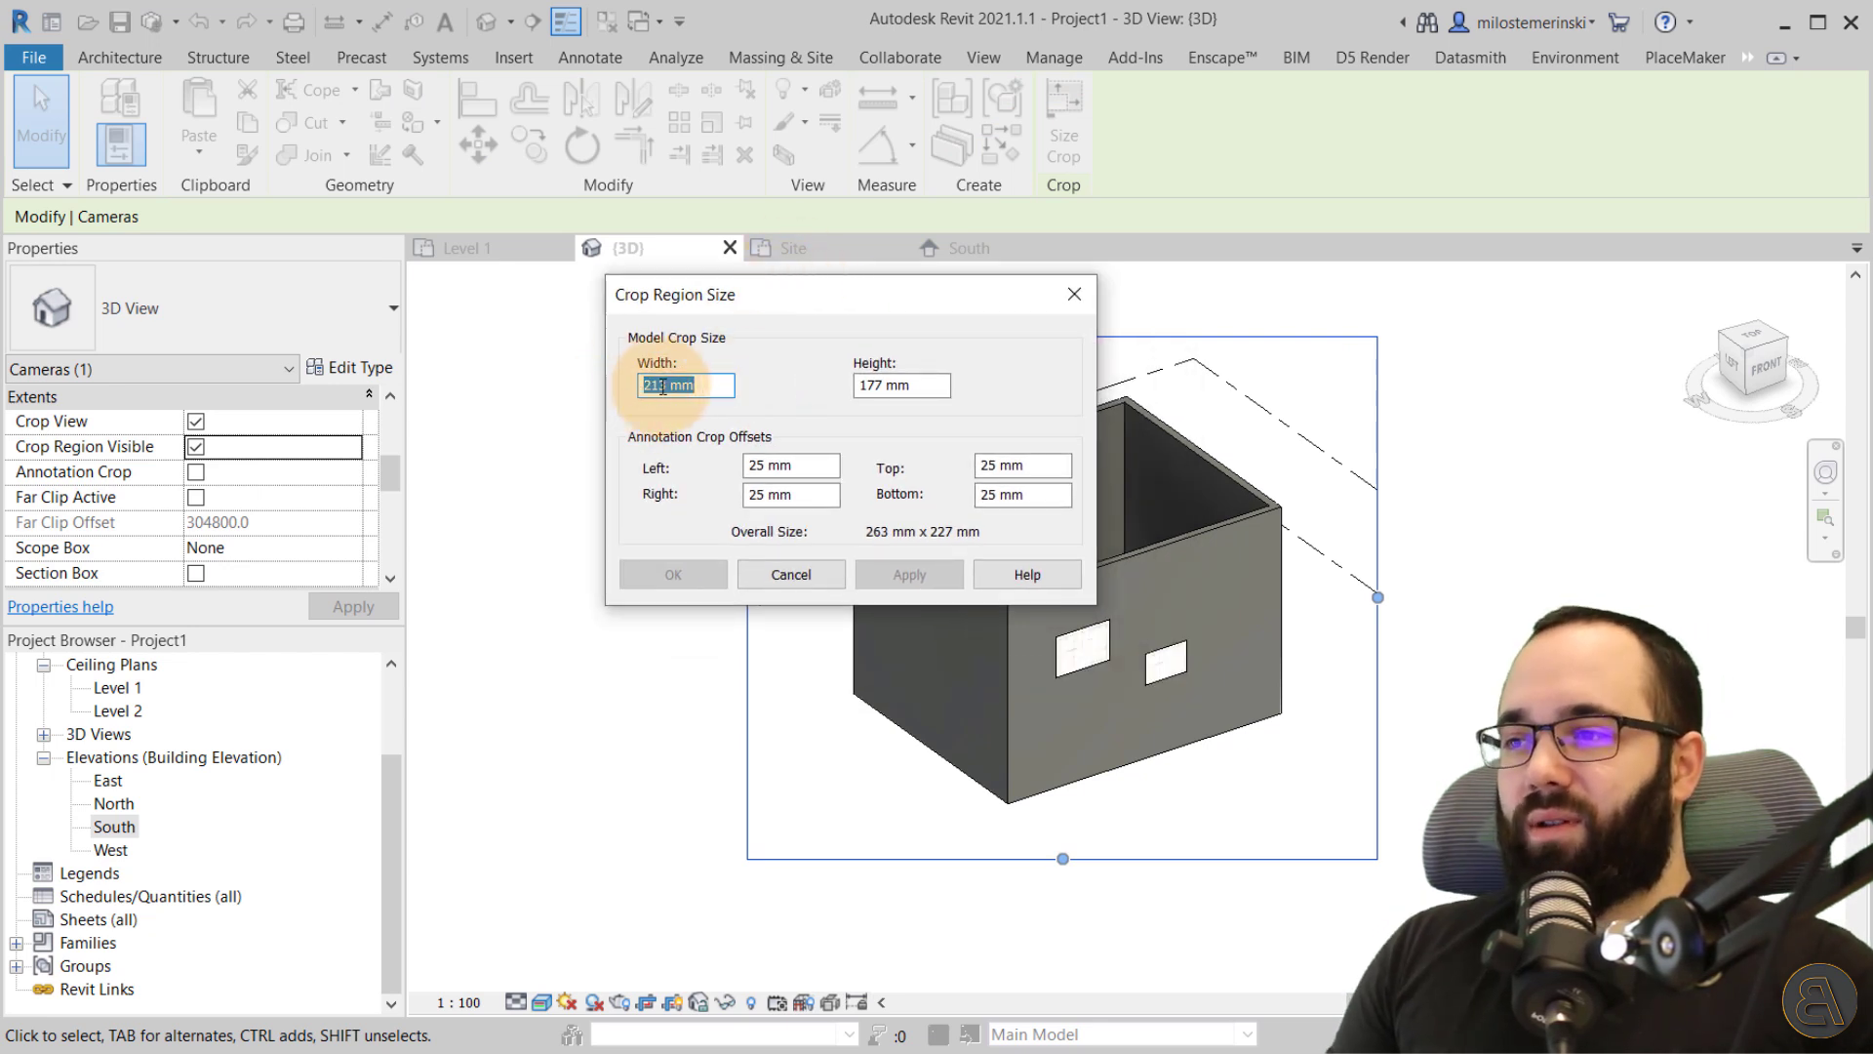
drag(908, 308, 518, 148)
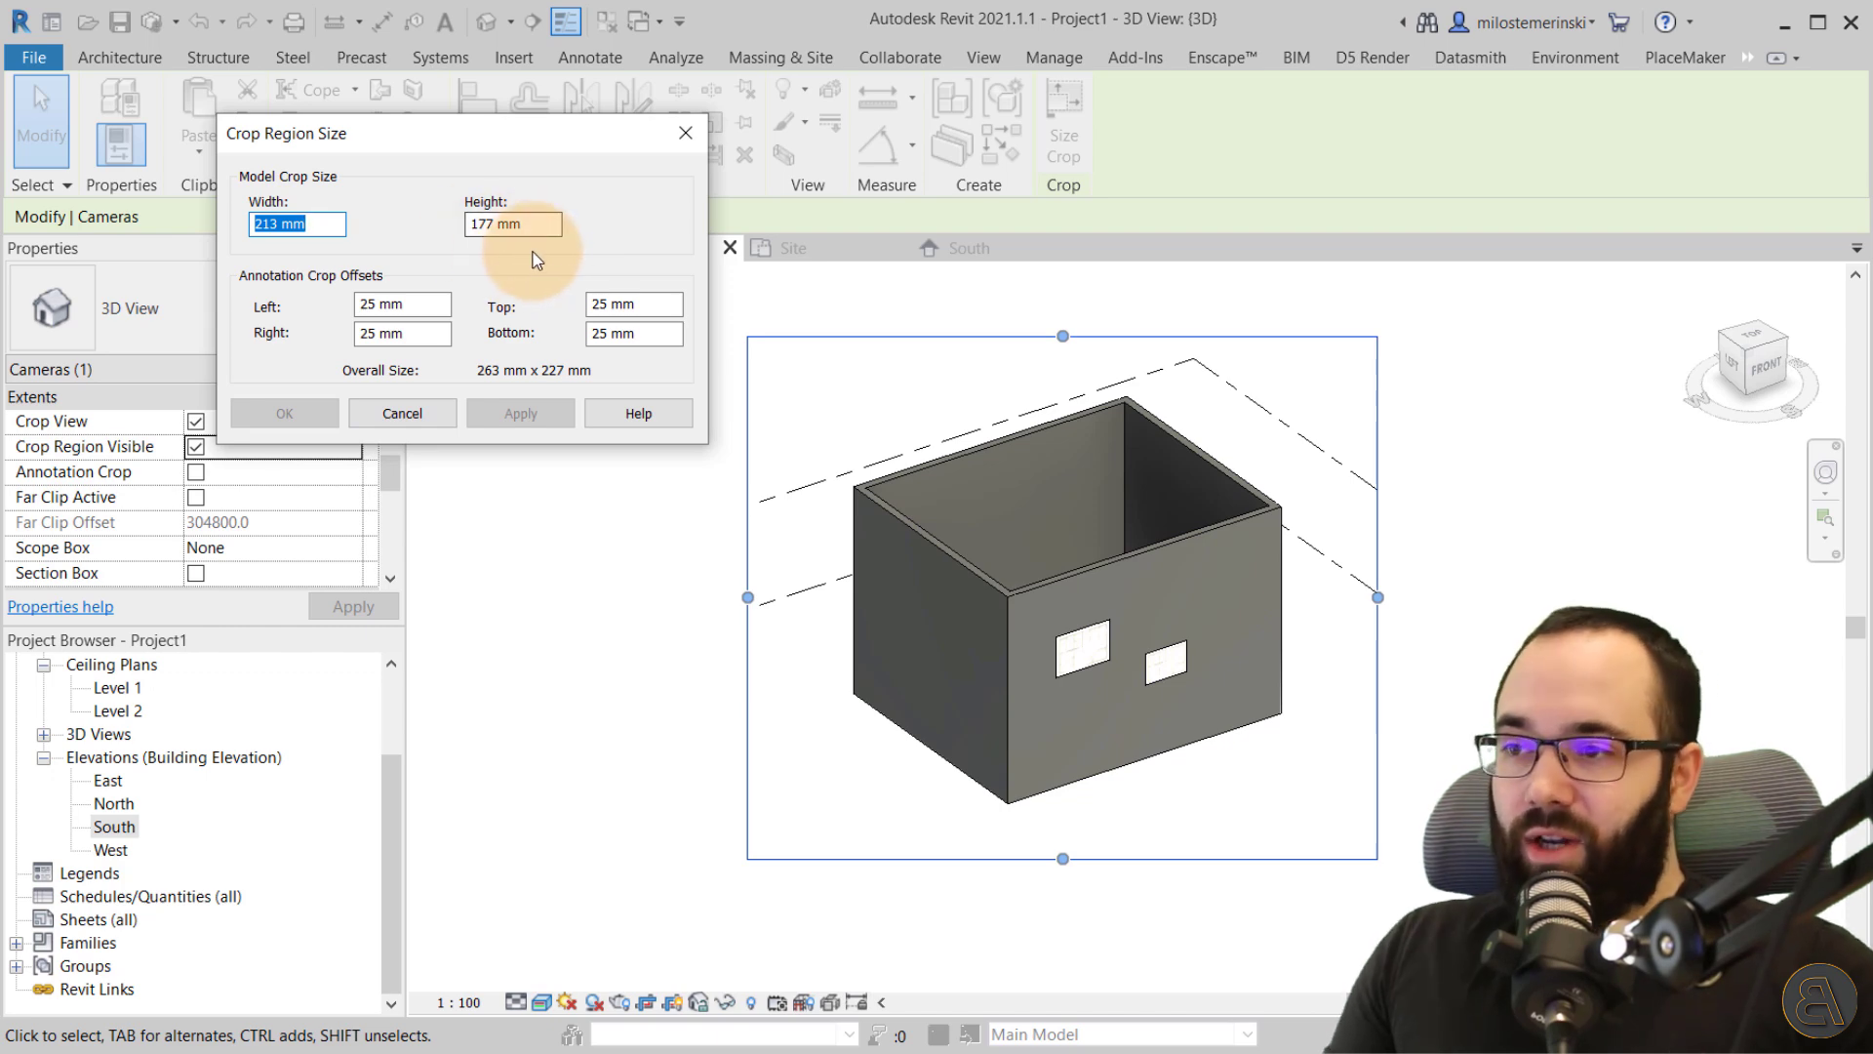
click(274, 225)
click(256, 227)
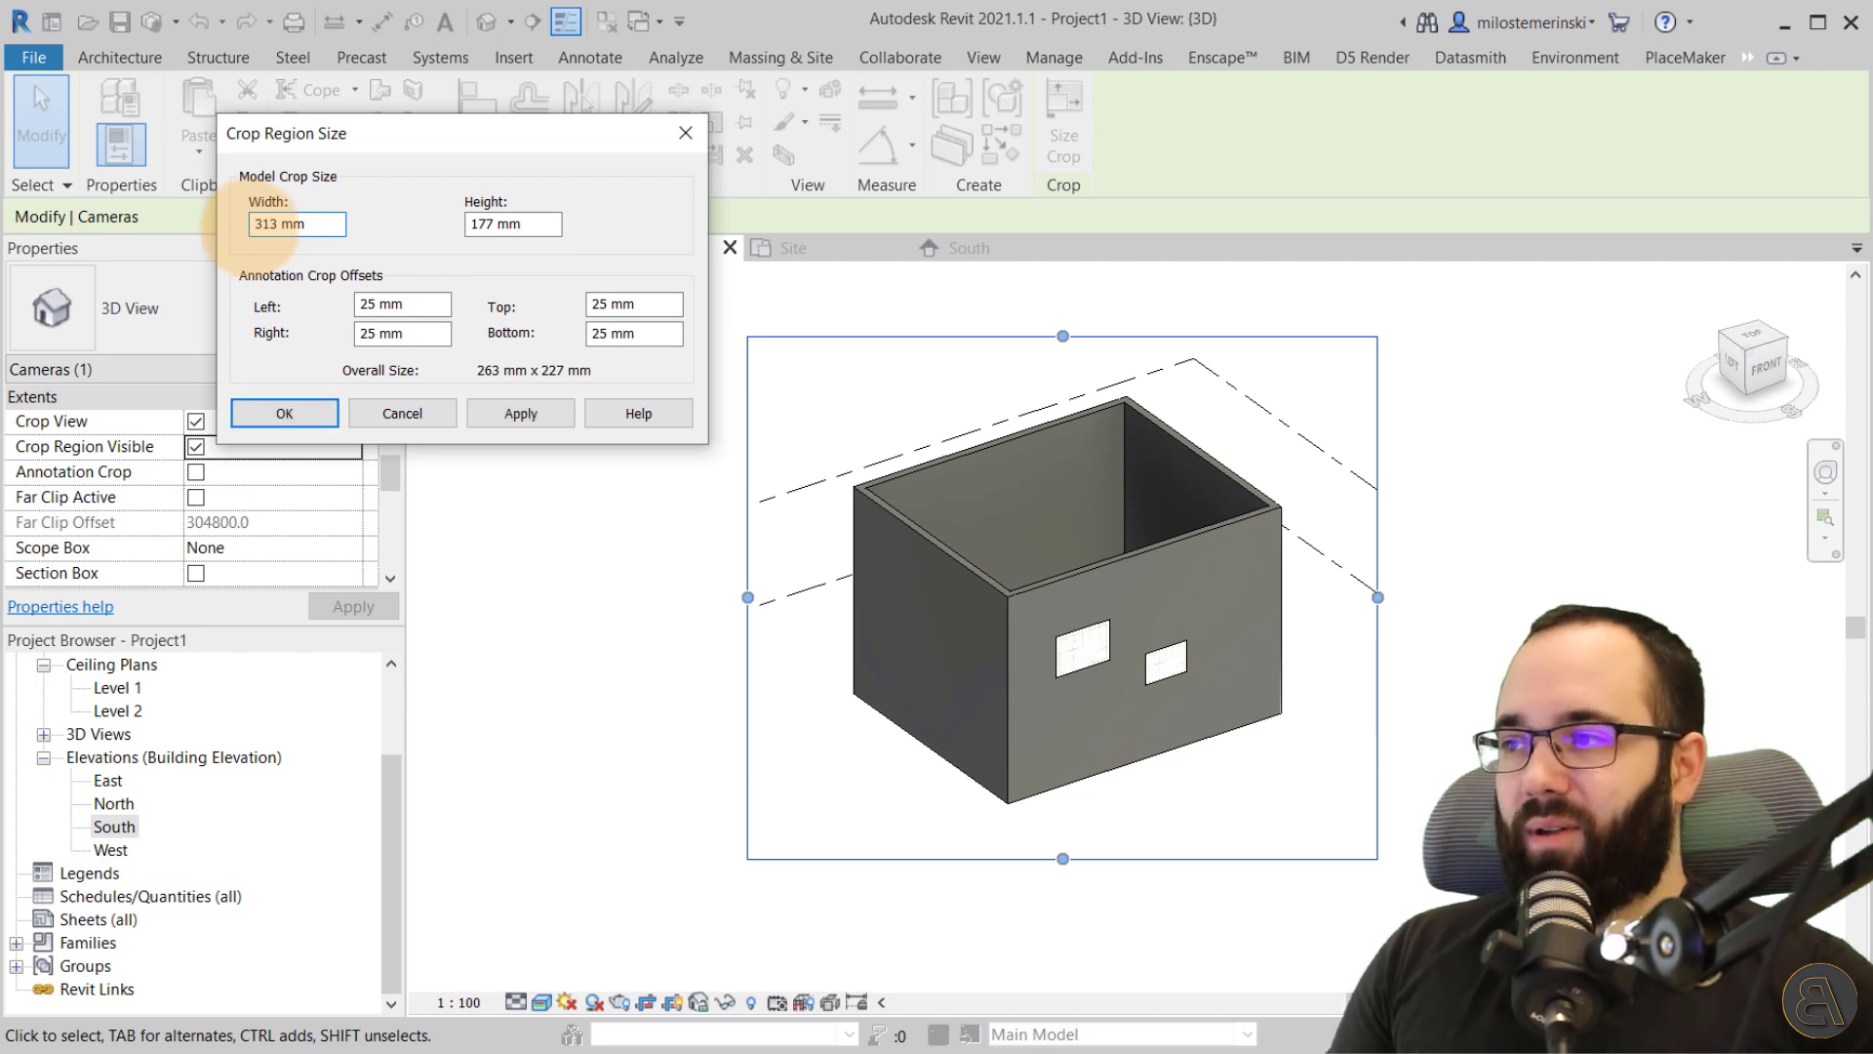
click(494, 412)
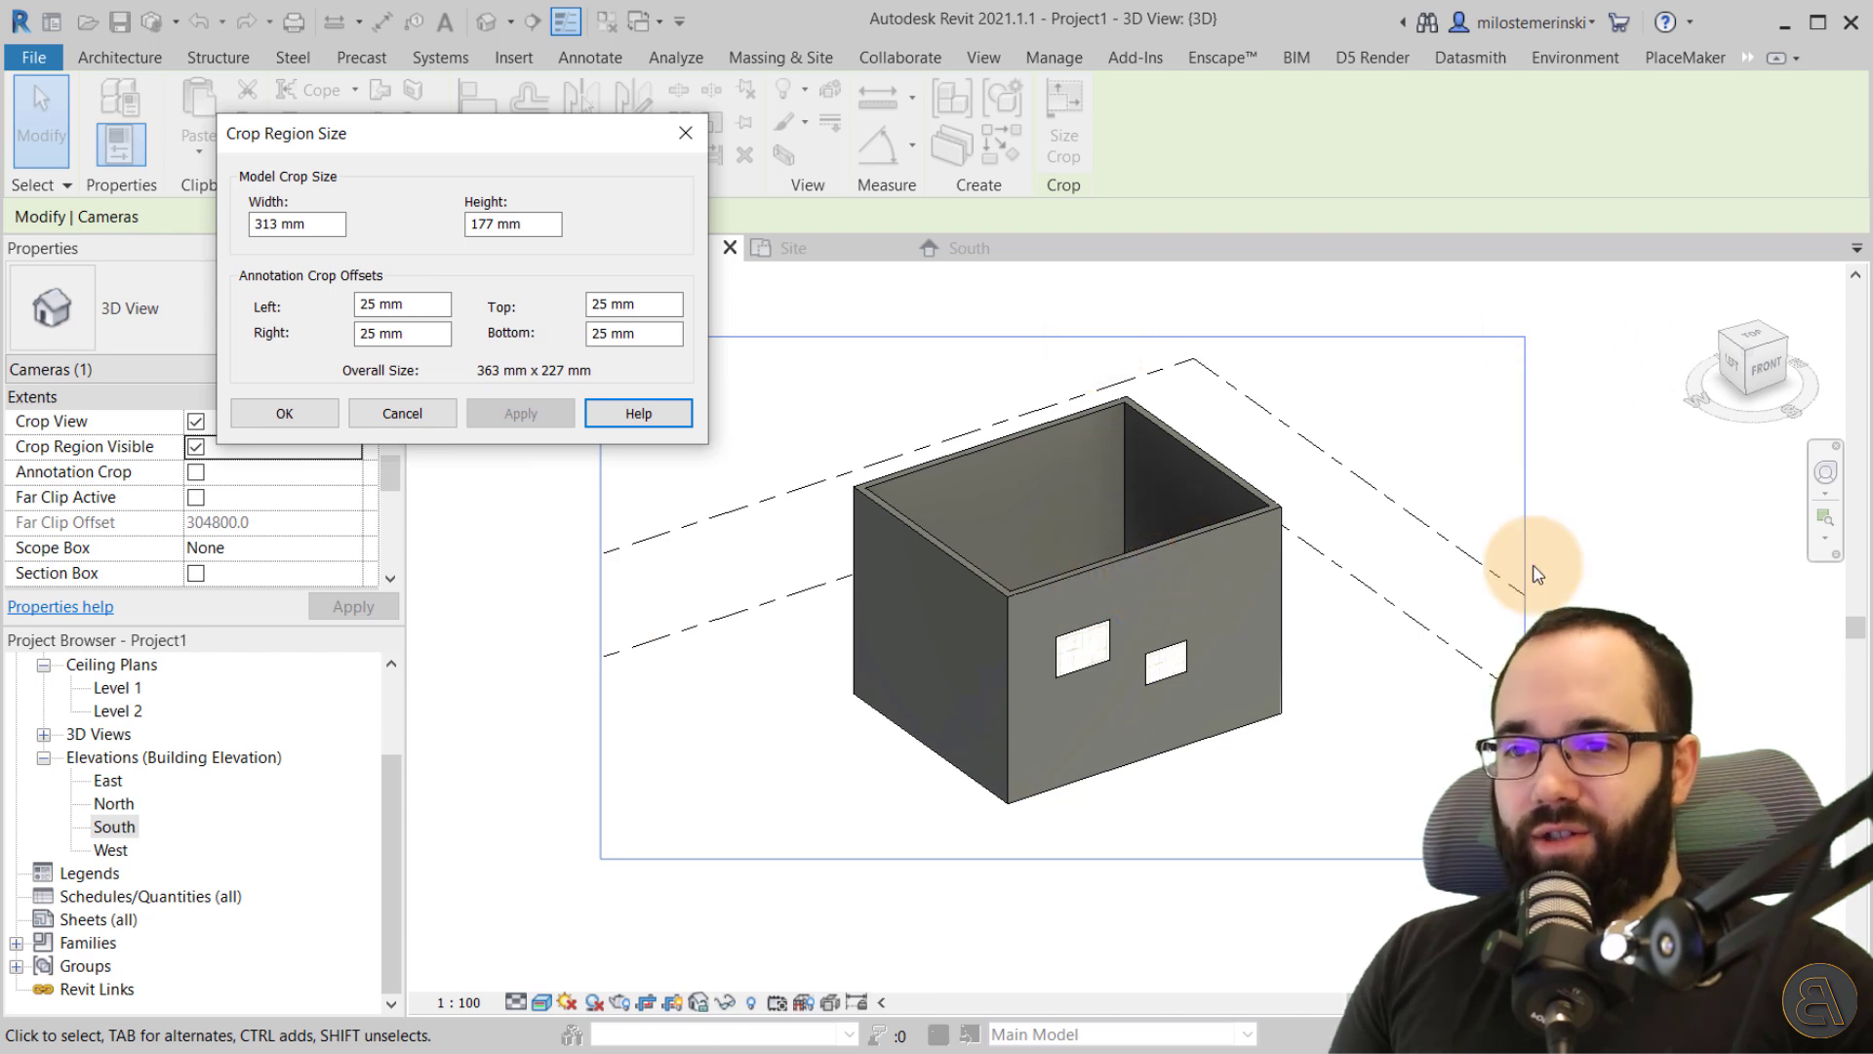
click(414, 413)
click(677, 494)
middle_drag(795, 431, 654, 447)
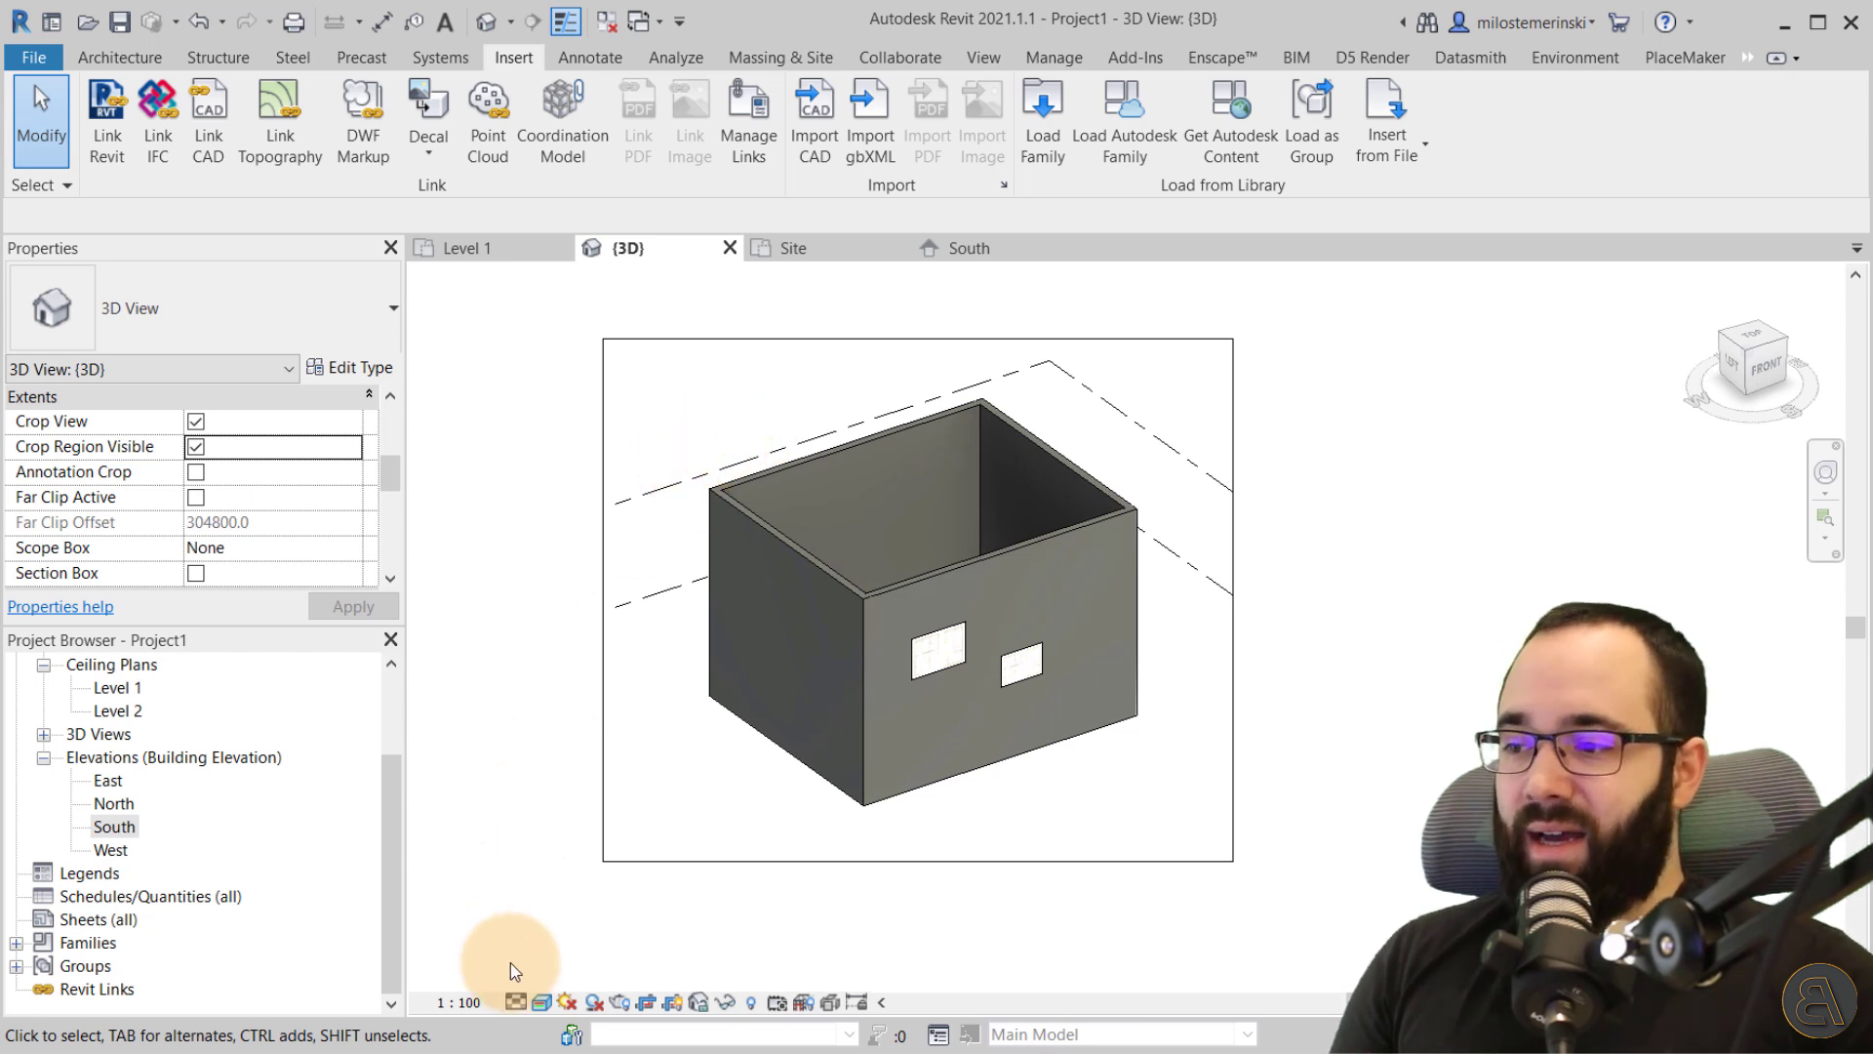
- Set the 3D view's scale to 1:50 and check the resulting crop region size
click(455, 1003)
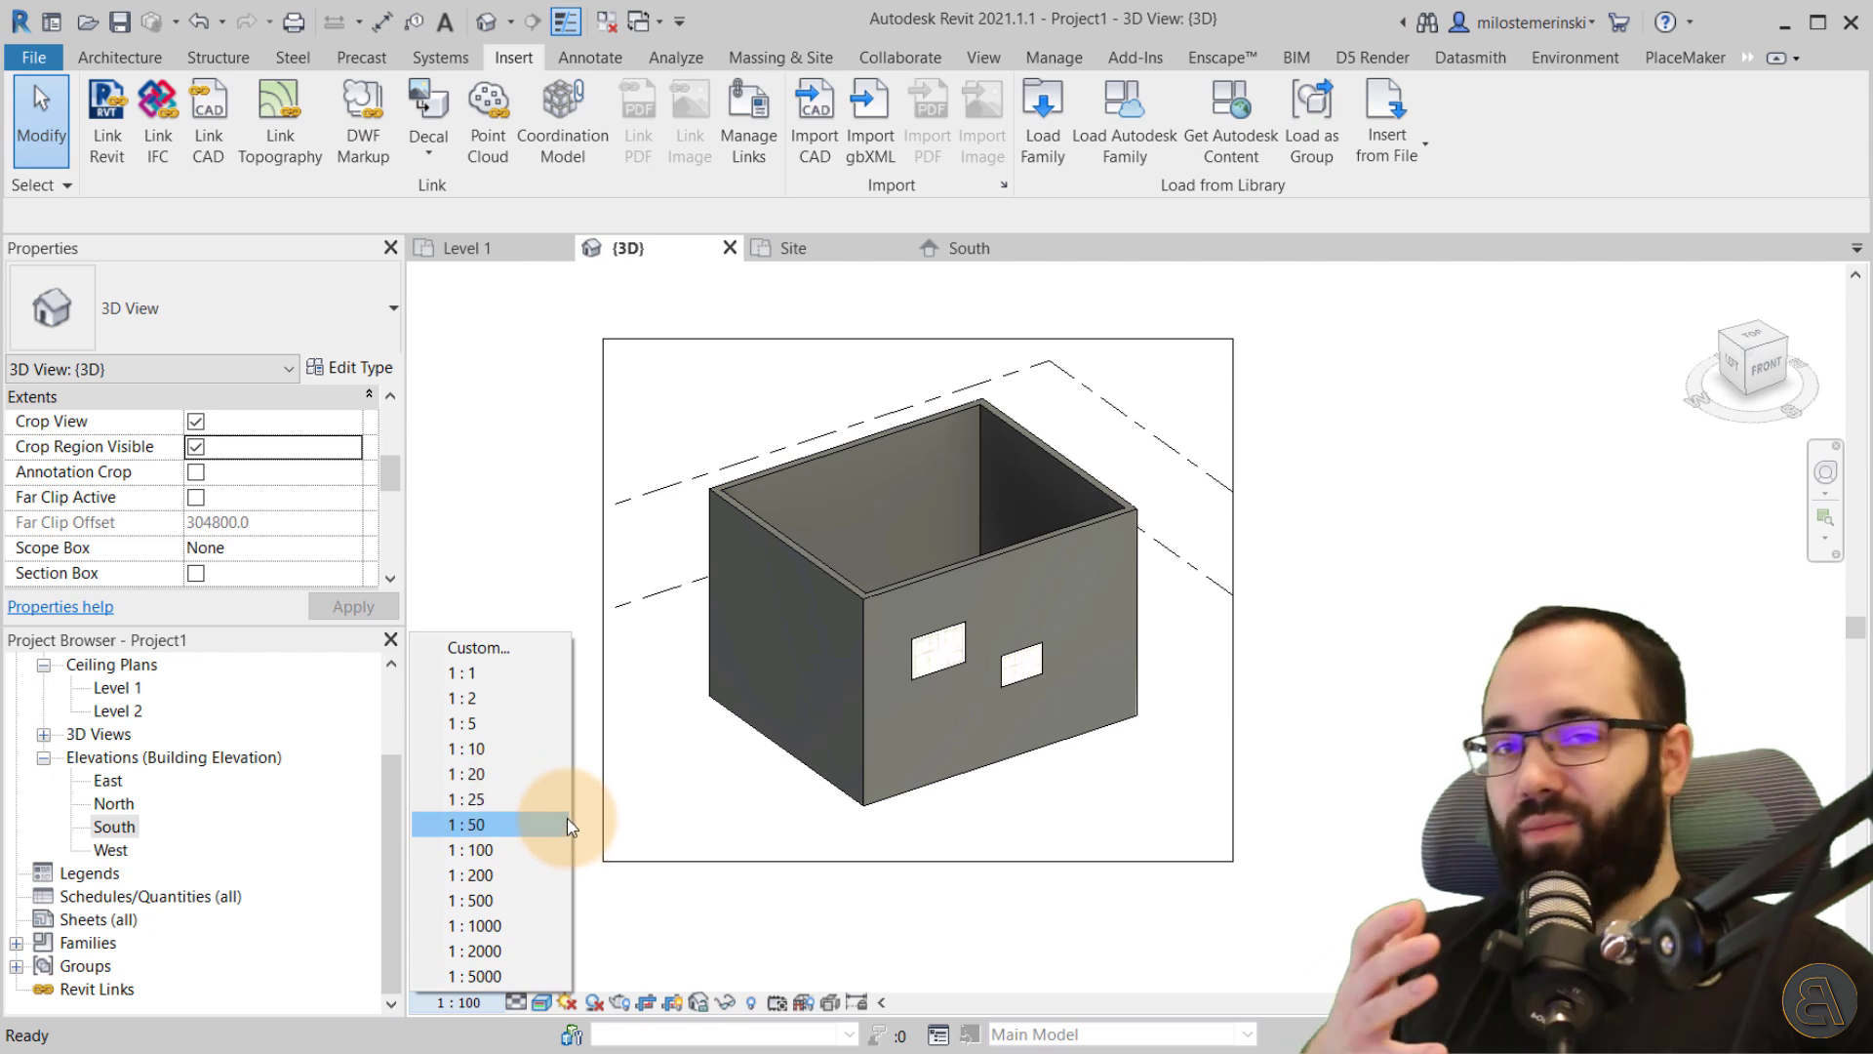
click(510, 824)
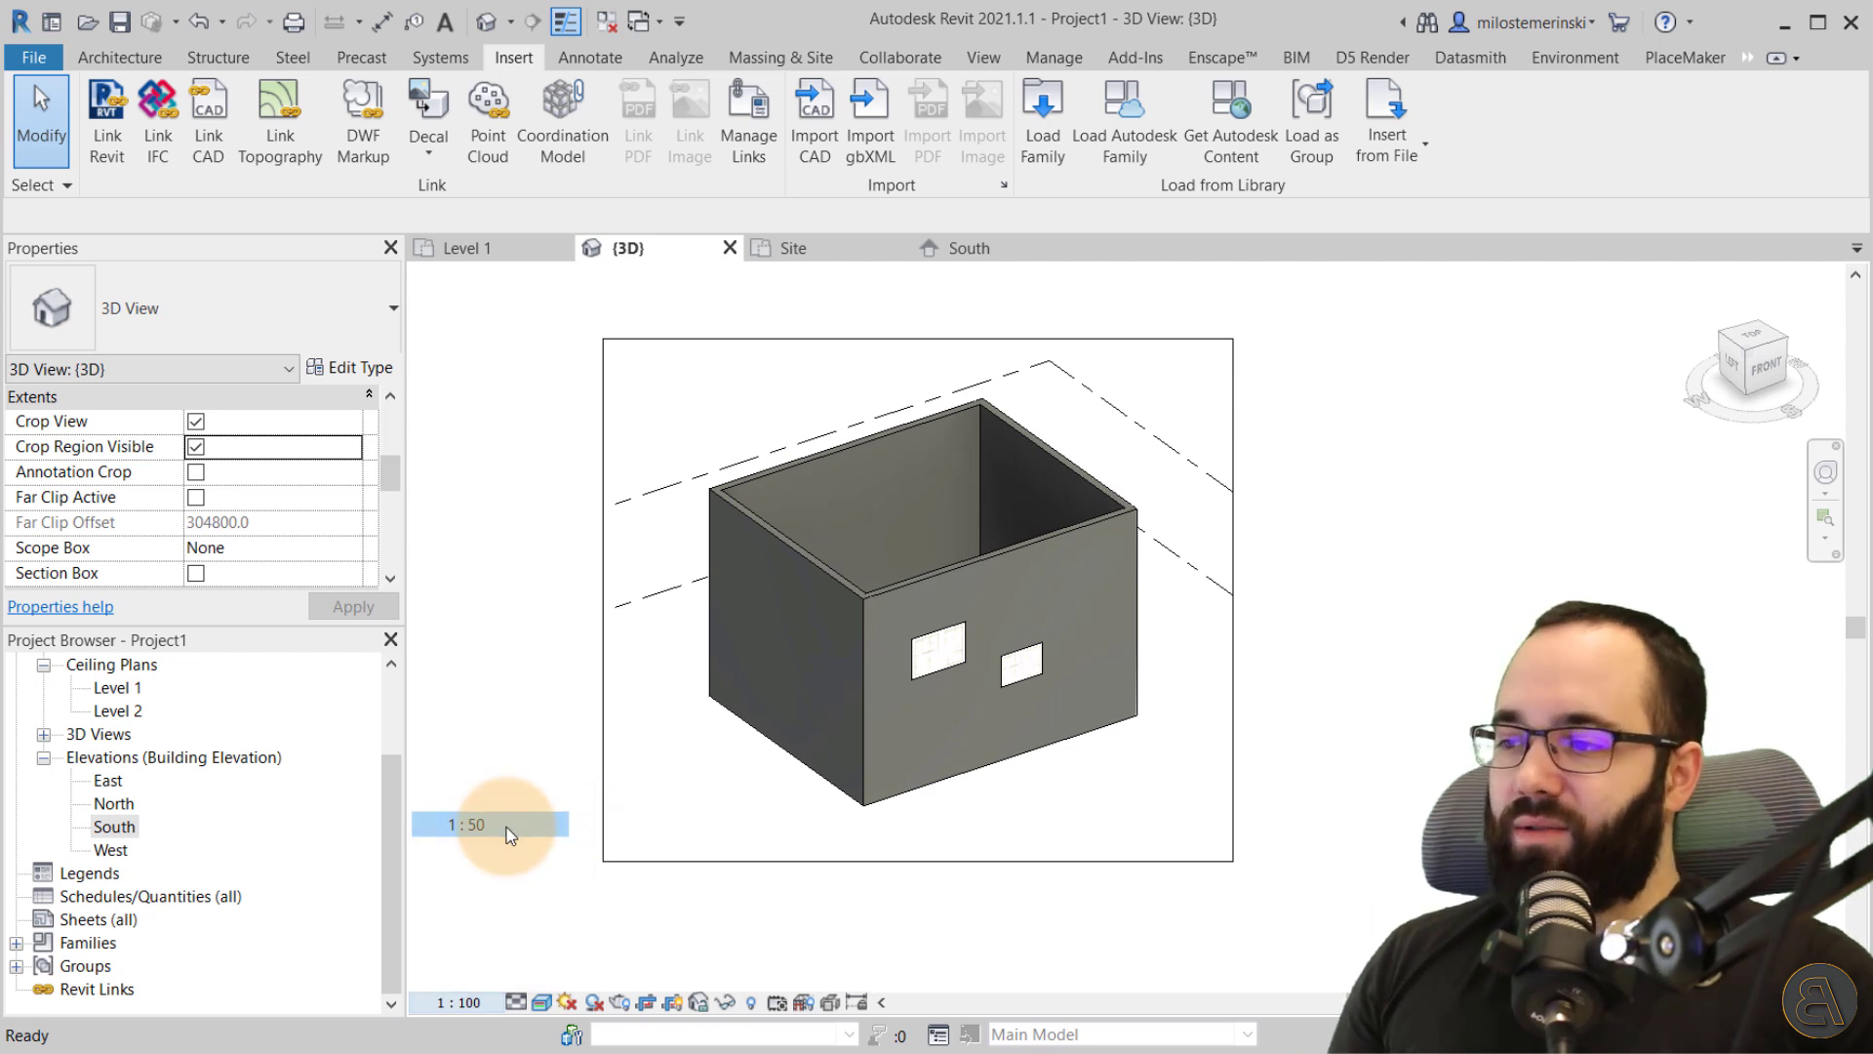
click(605, 778)
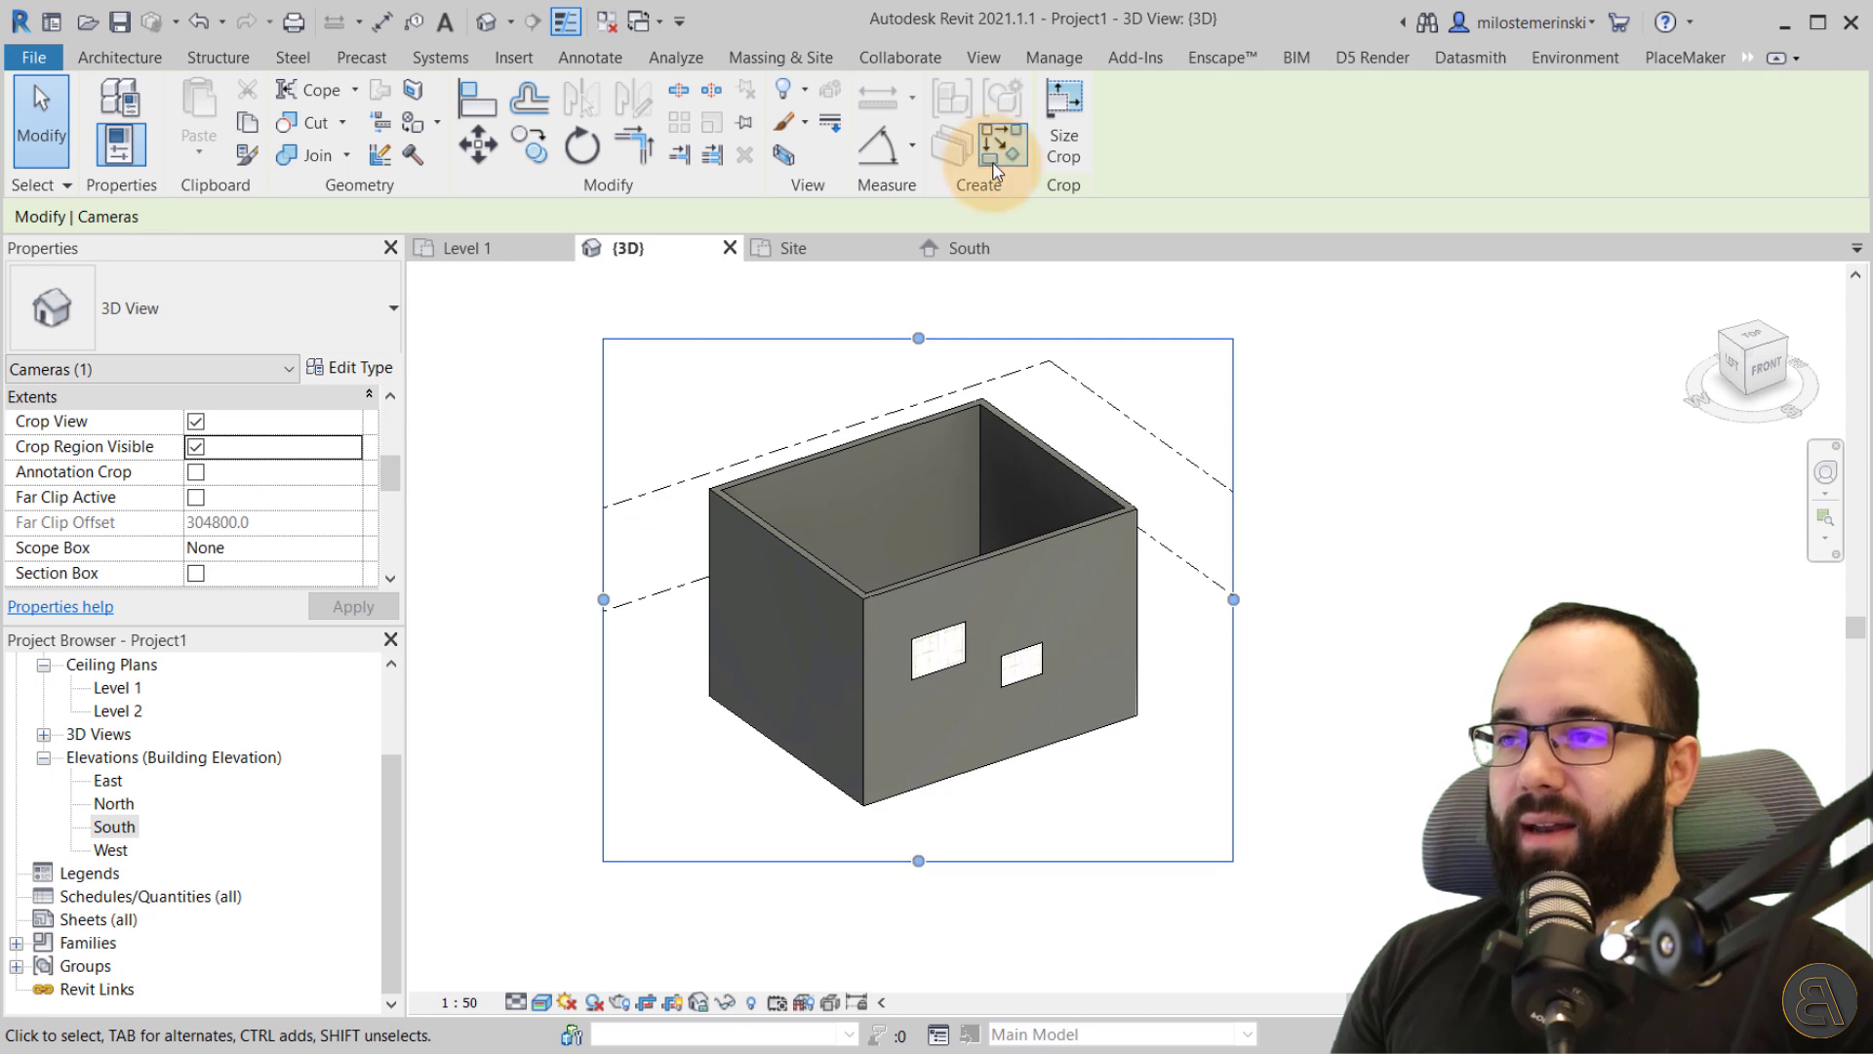
click(1064, 122)
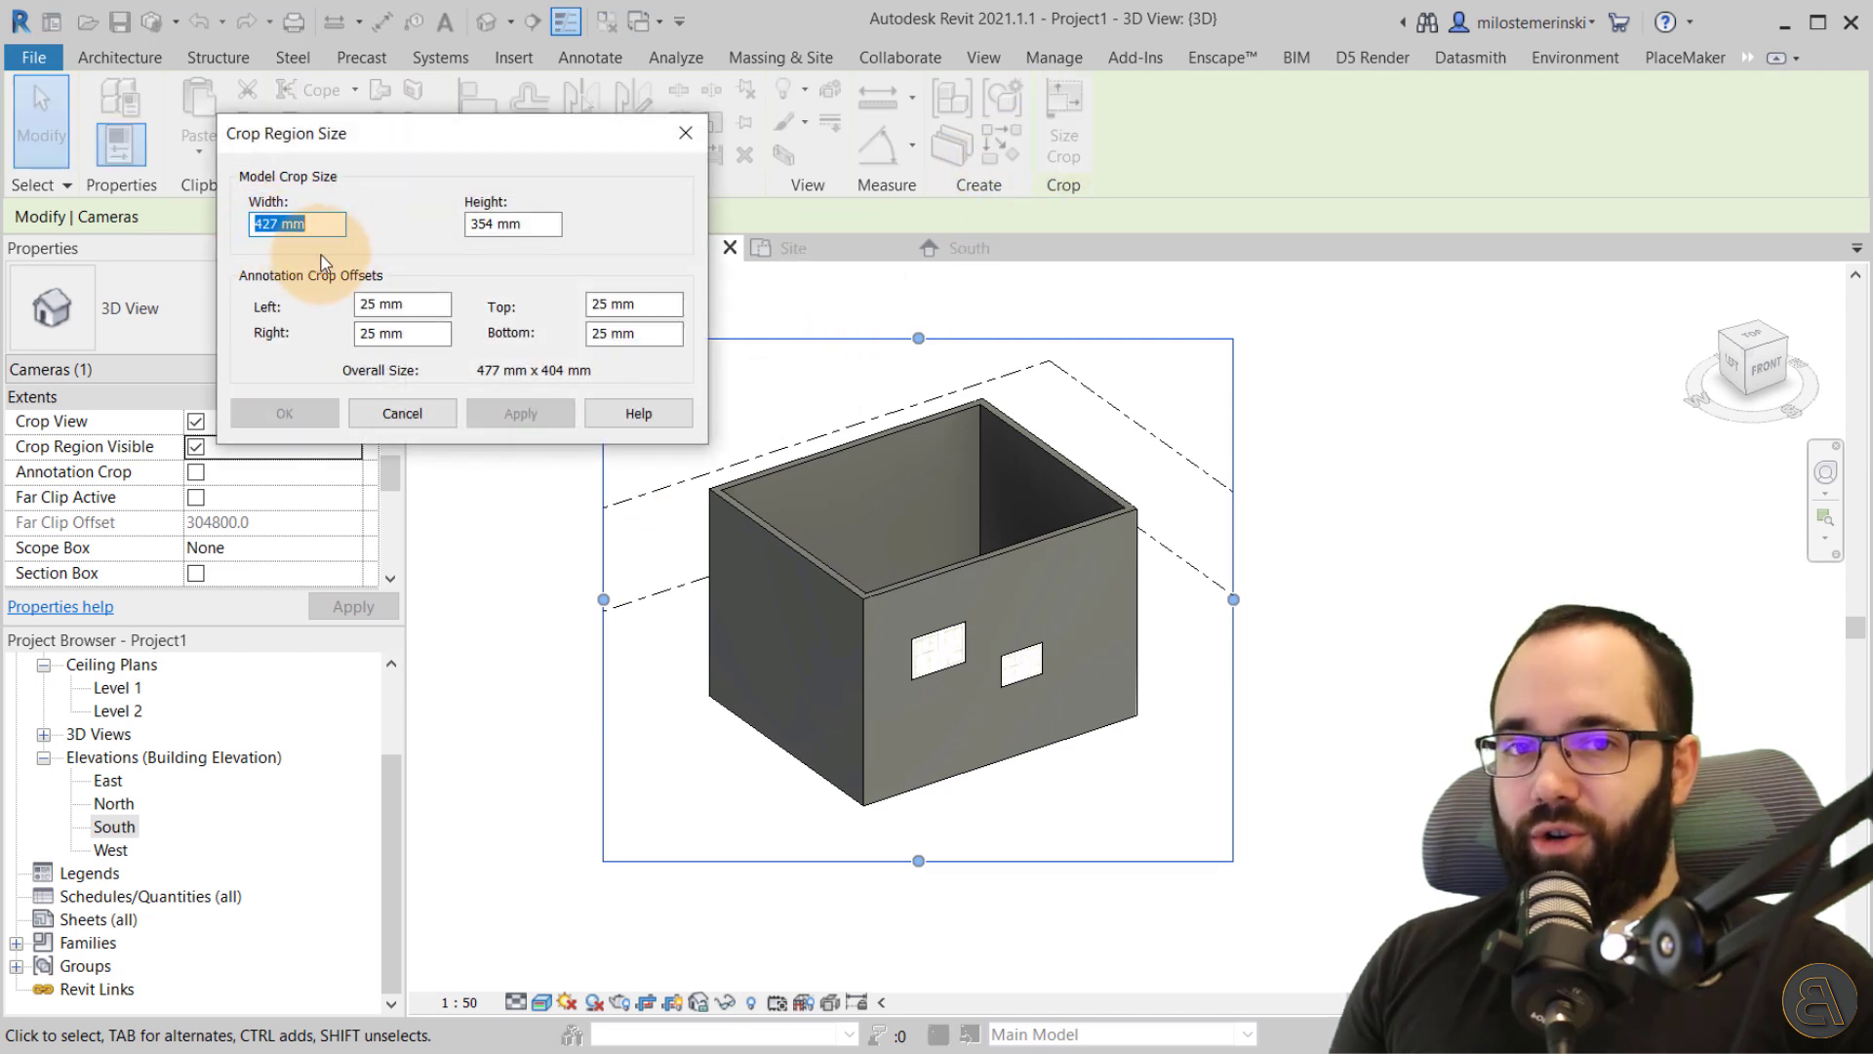
click(404, 414)
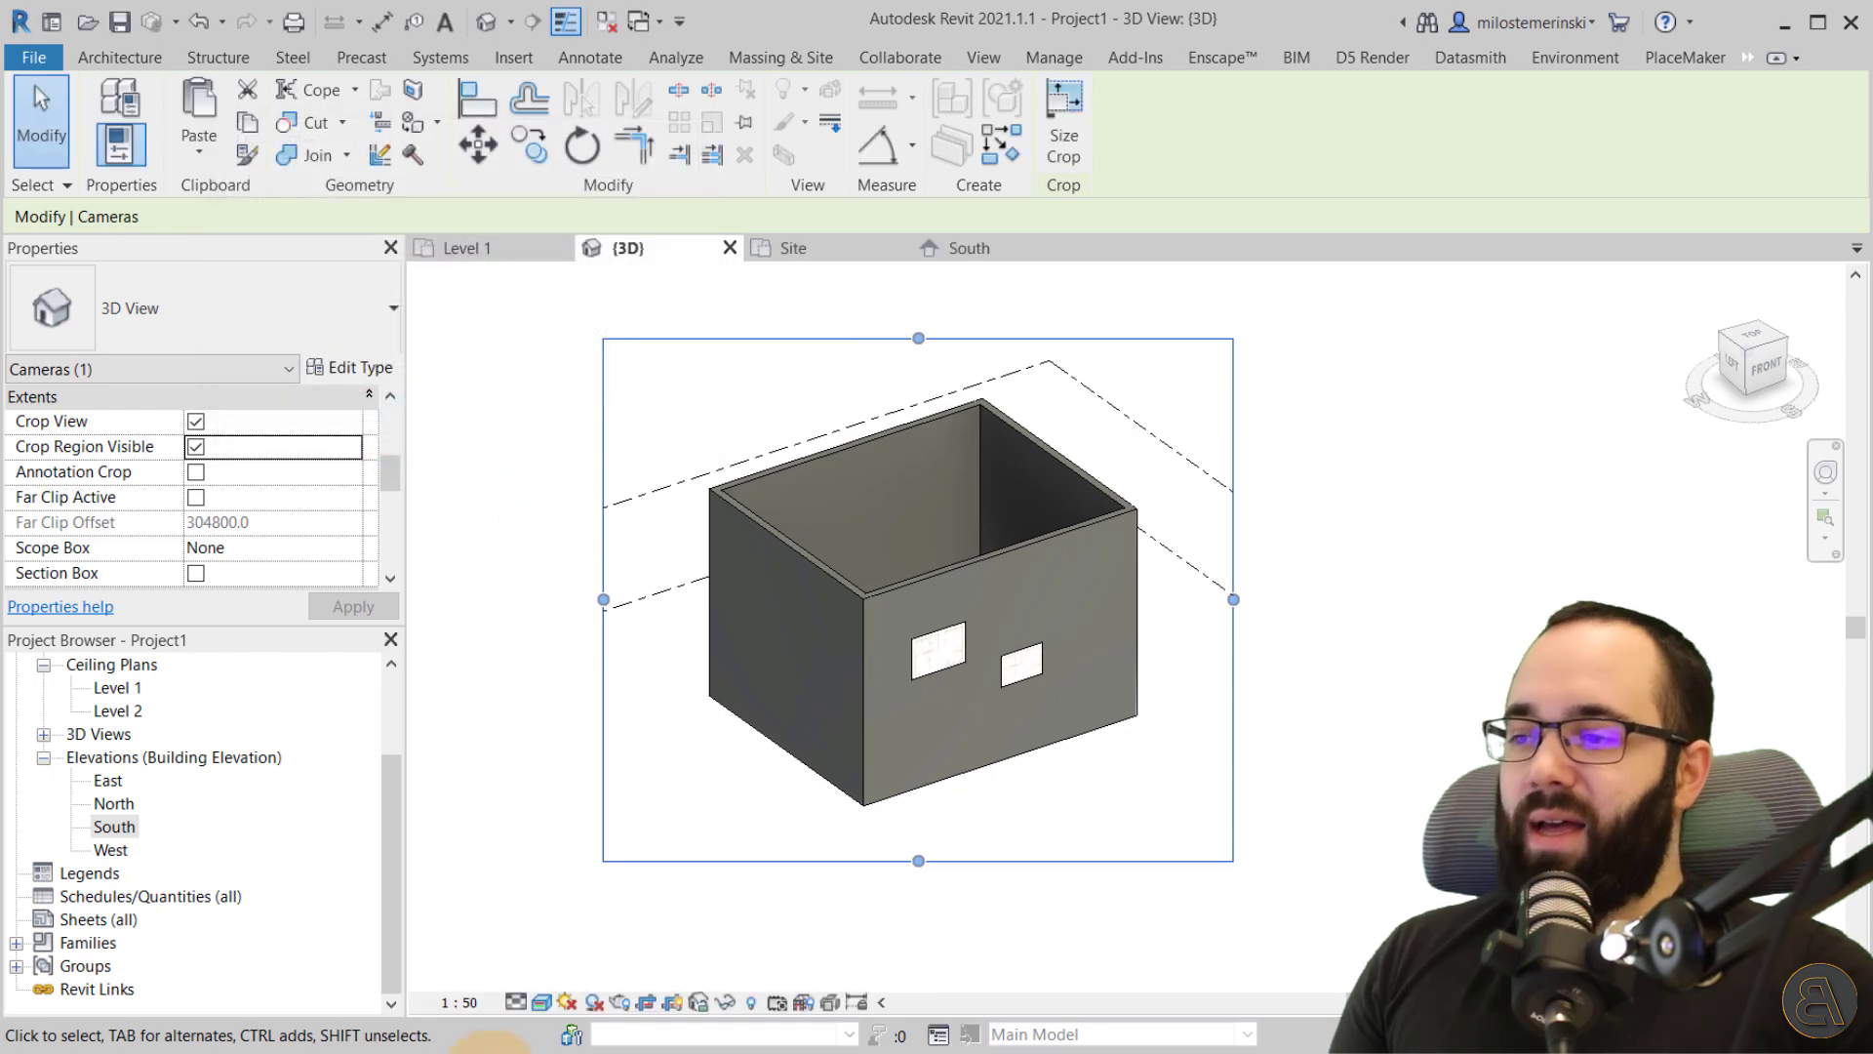
- Return the 3D view's scale to 1:100
click(465, 1005)
click(474, 810)
click(630, 805)
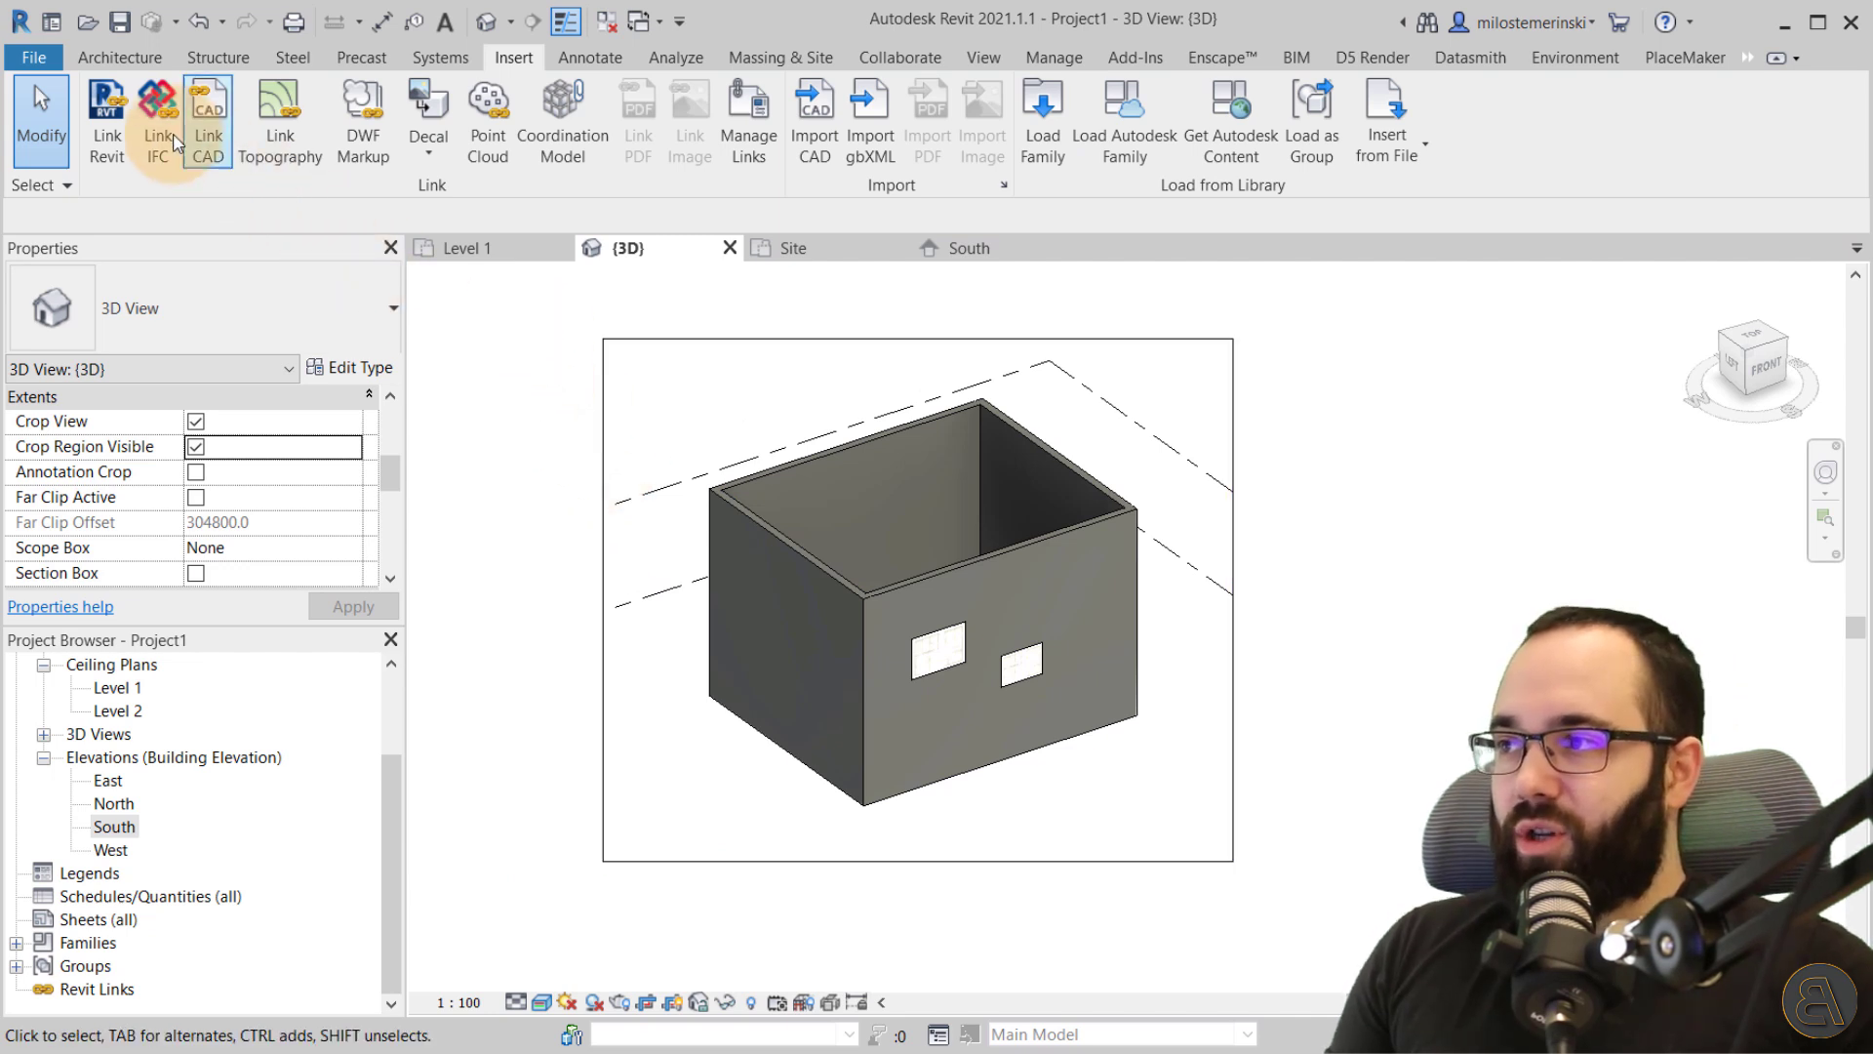
- Start exporting the 3D view as an image, keeping the export settings clear of the model
click(34, 57)
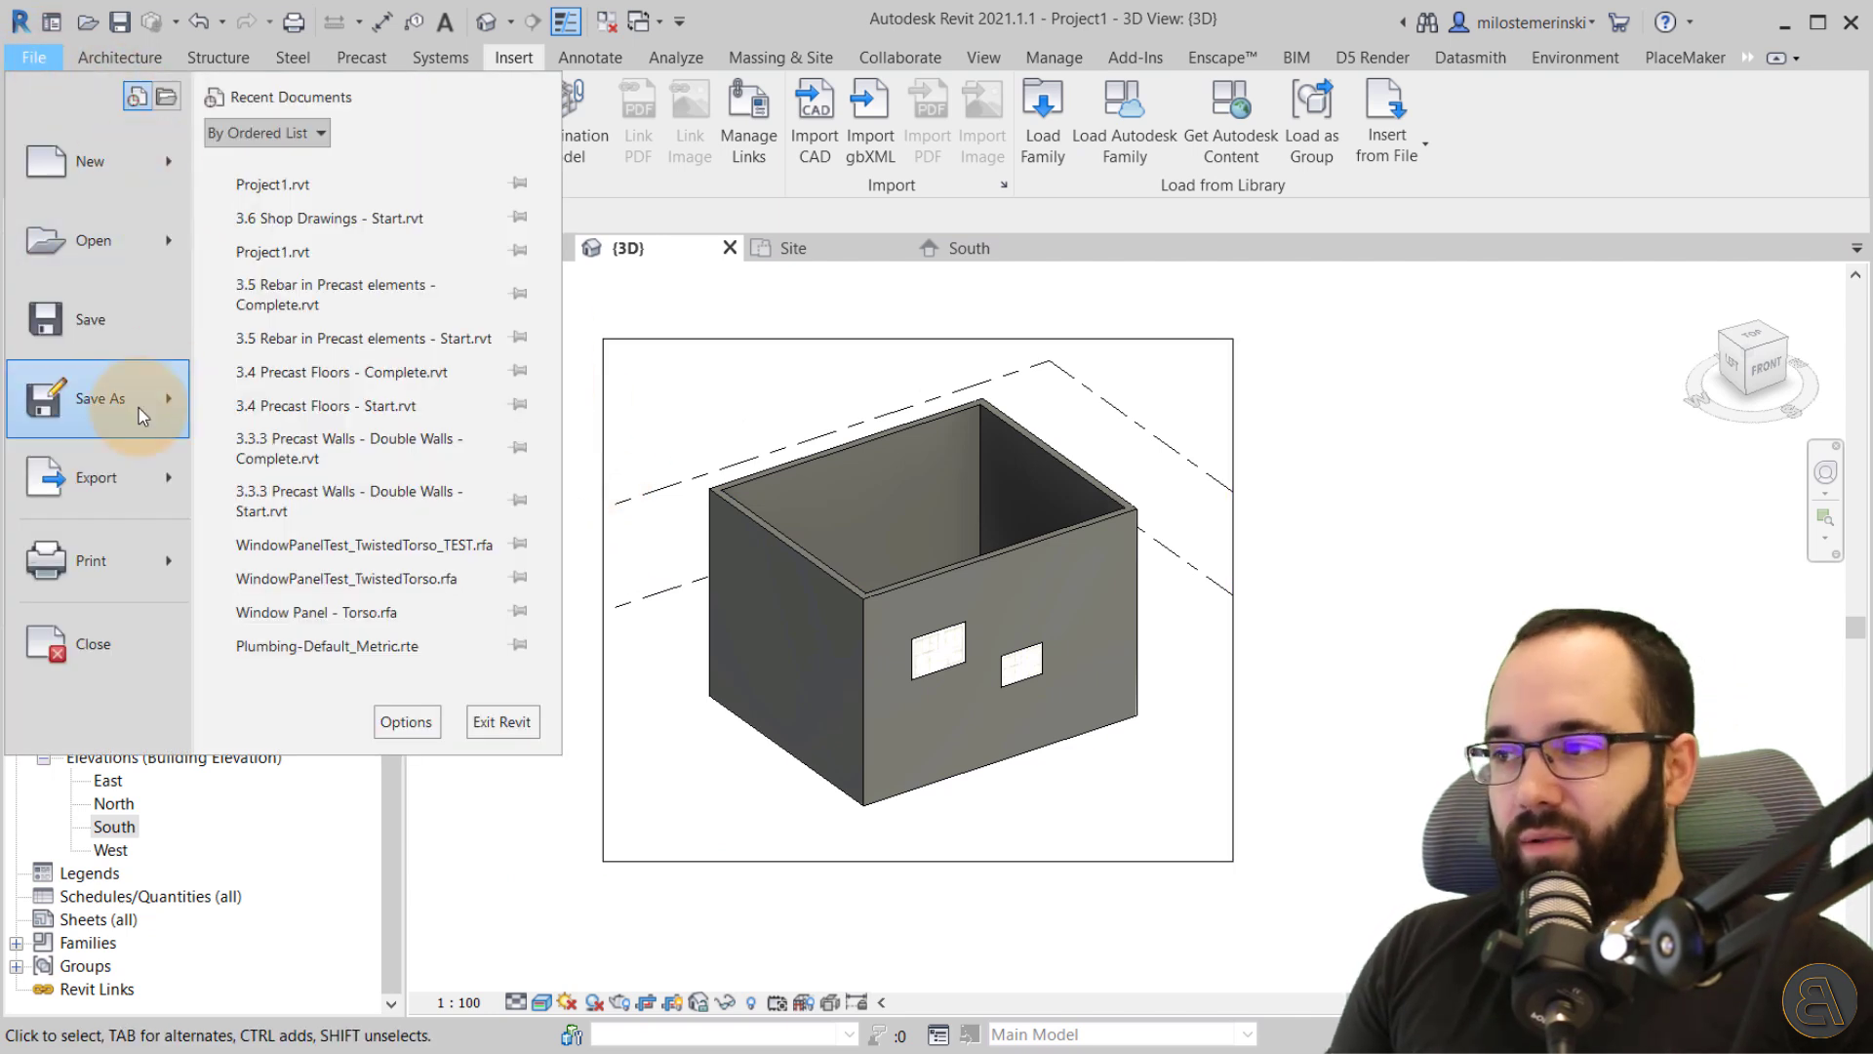
mouse_move(118, 480)
mouse_move(313, 677)
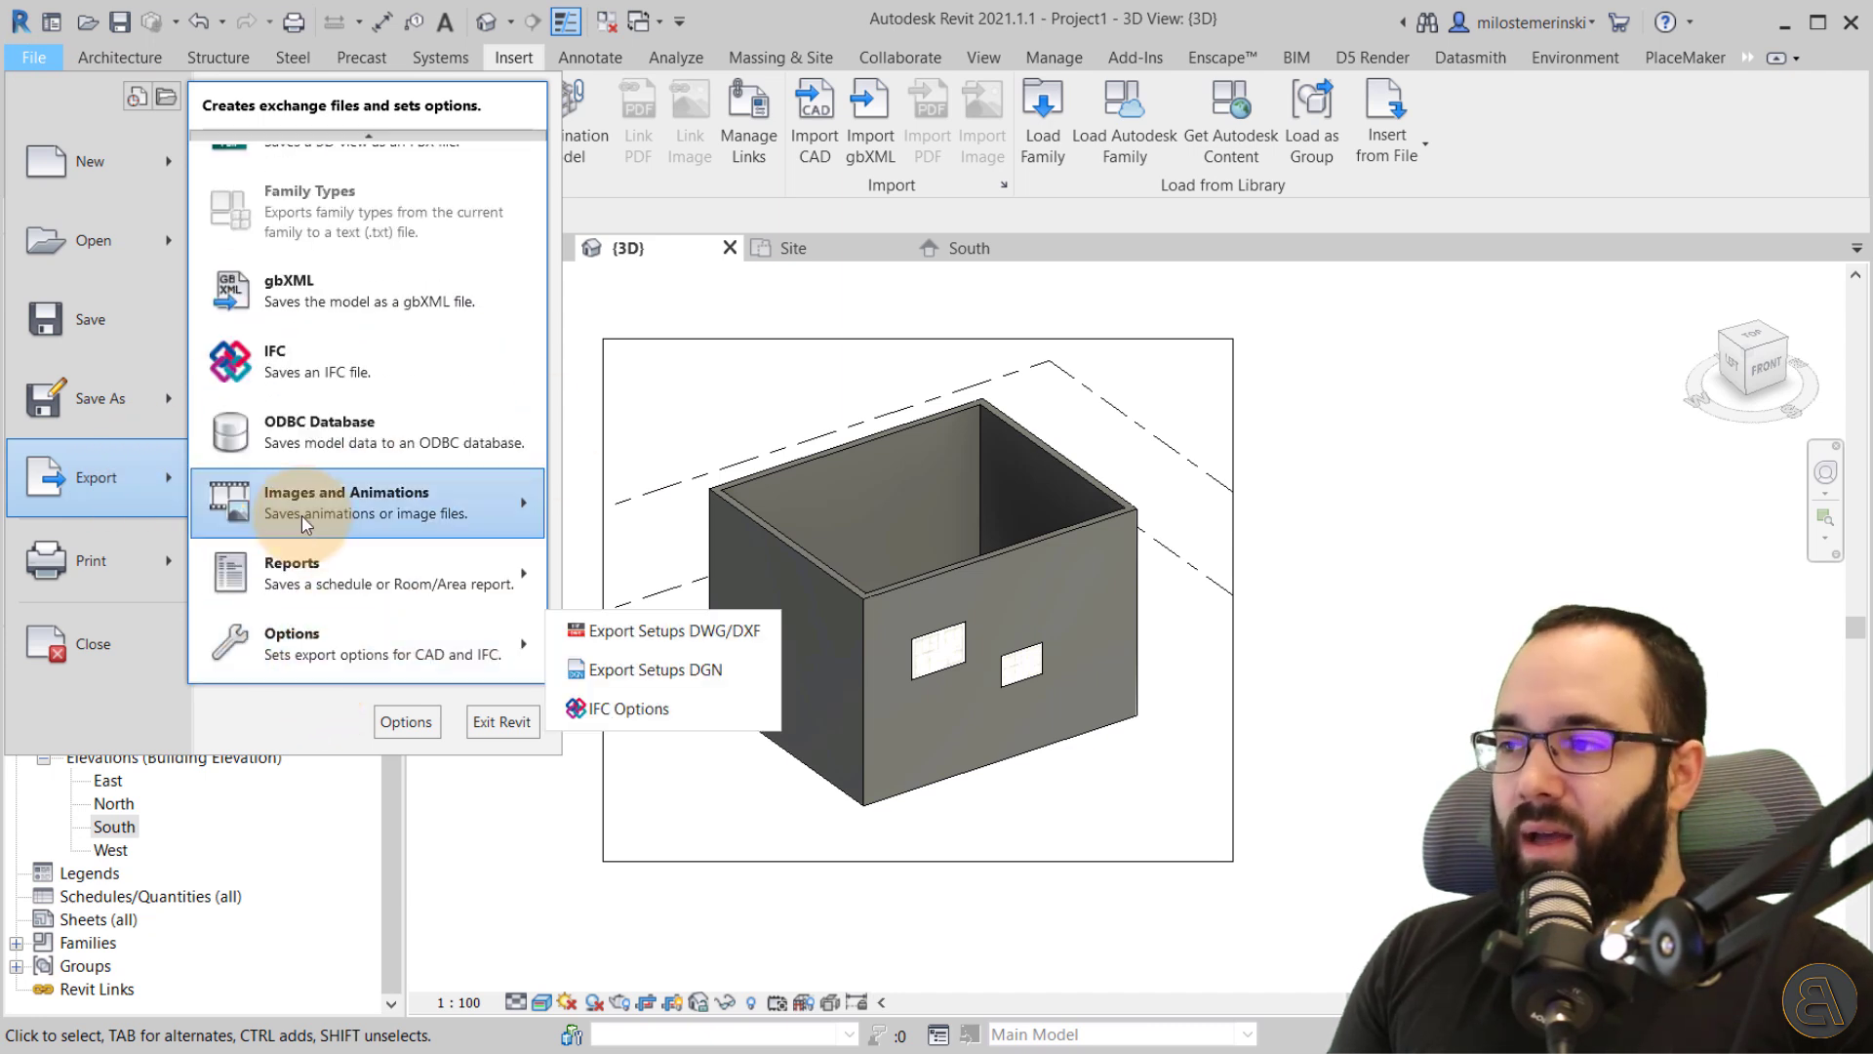
mouse_move(302, 518)
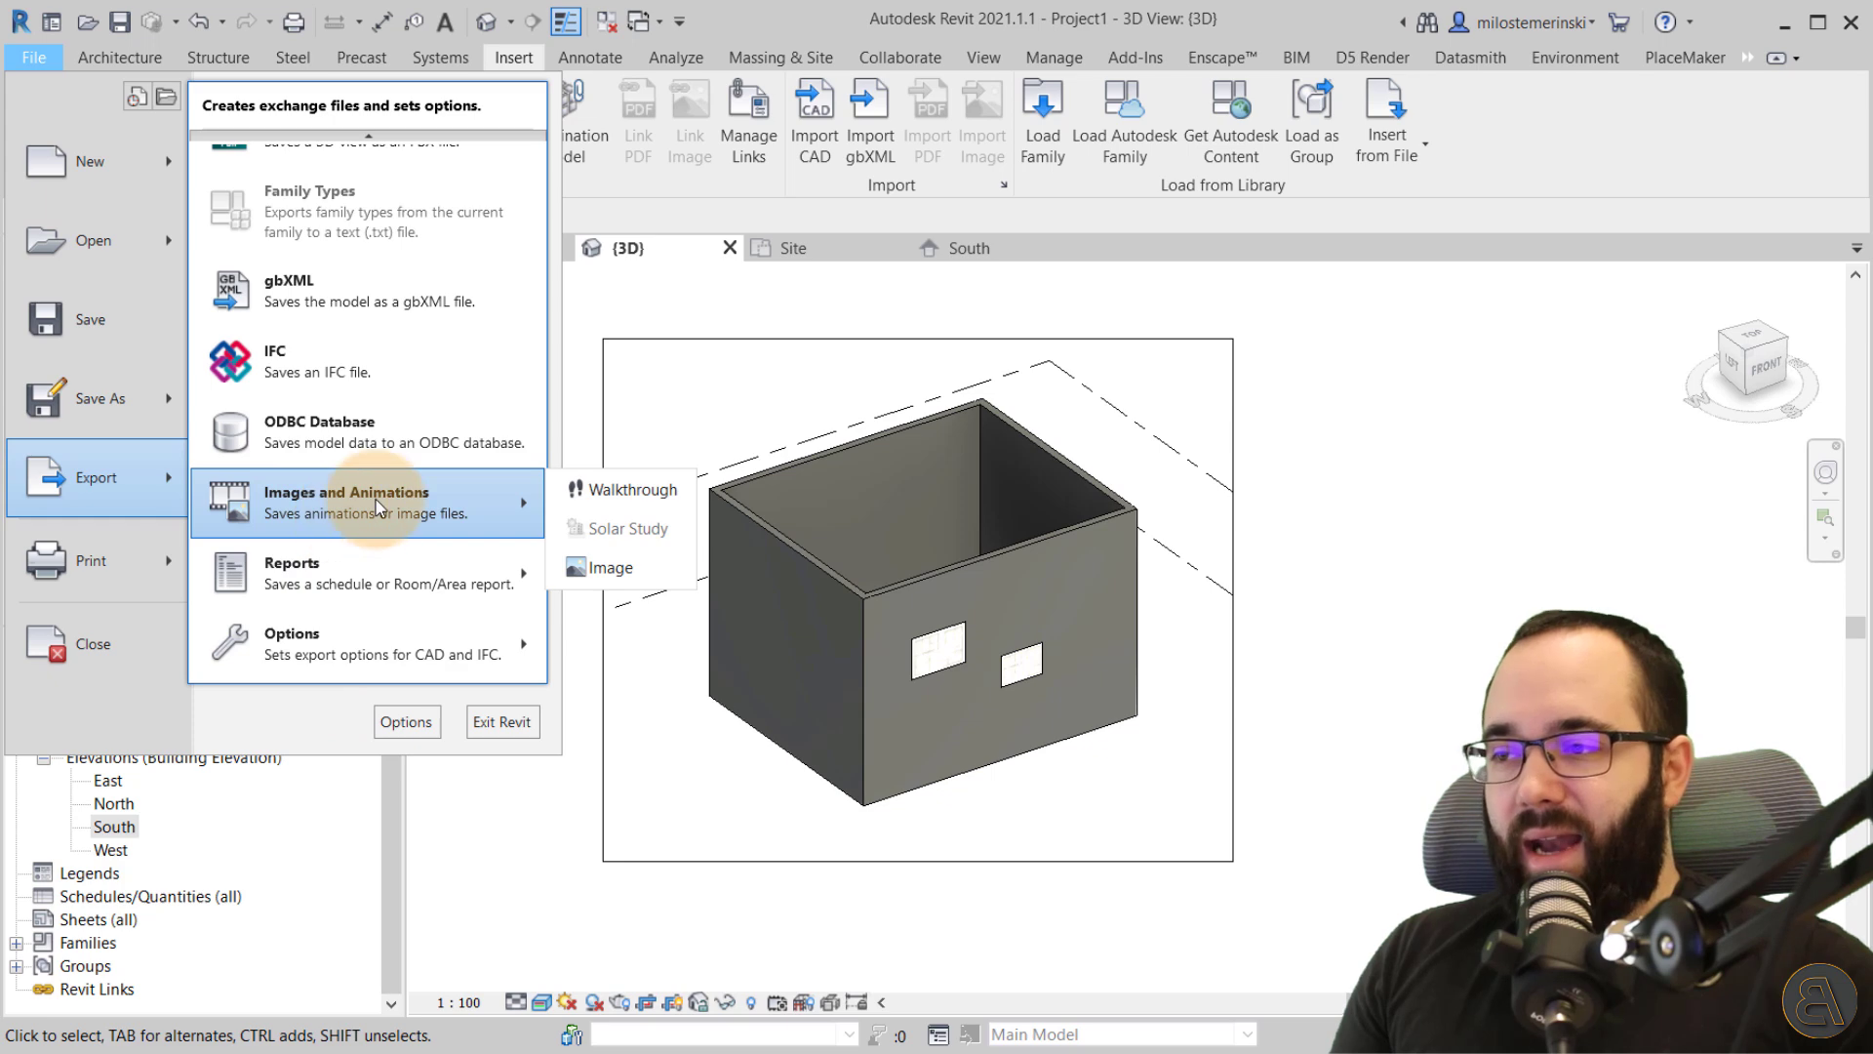
click(597, 568)
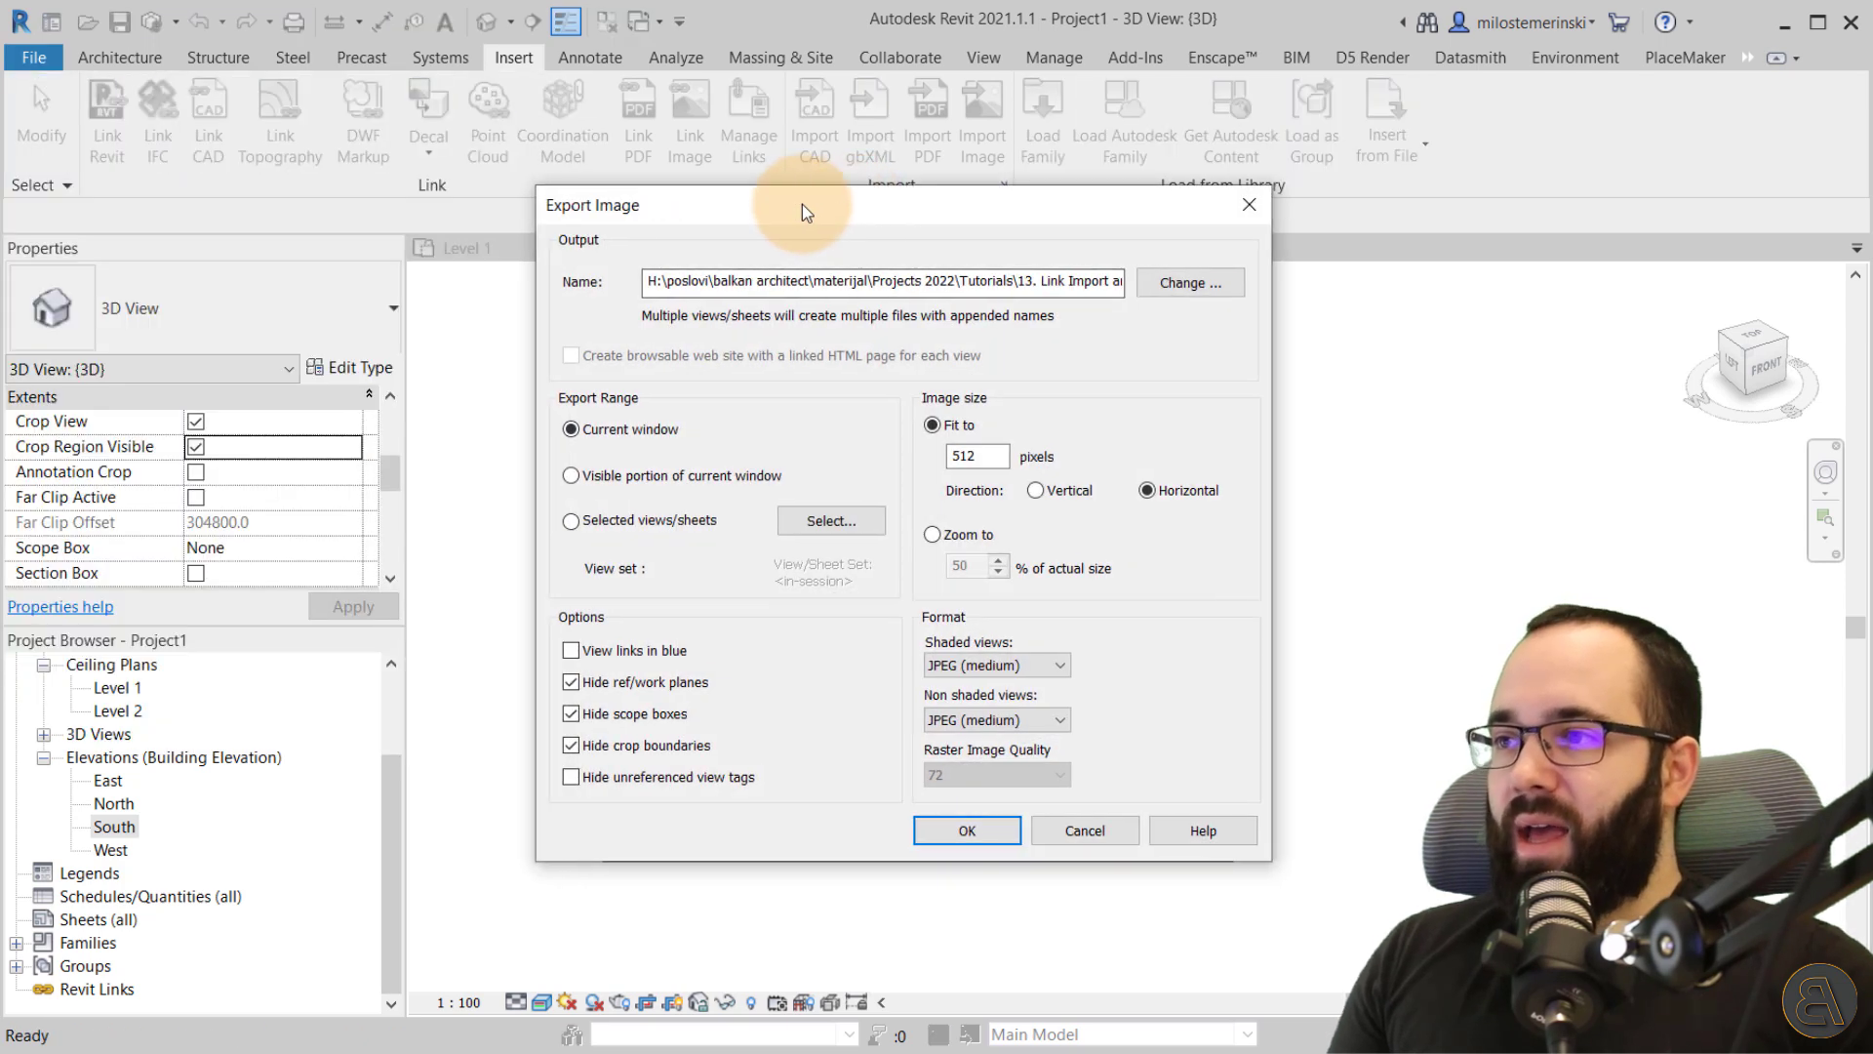
drag(842, 203, 628, 195)
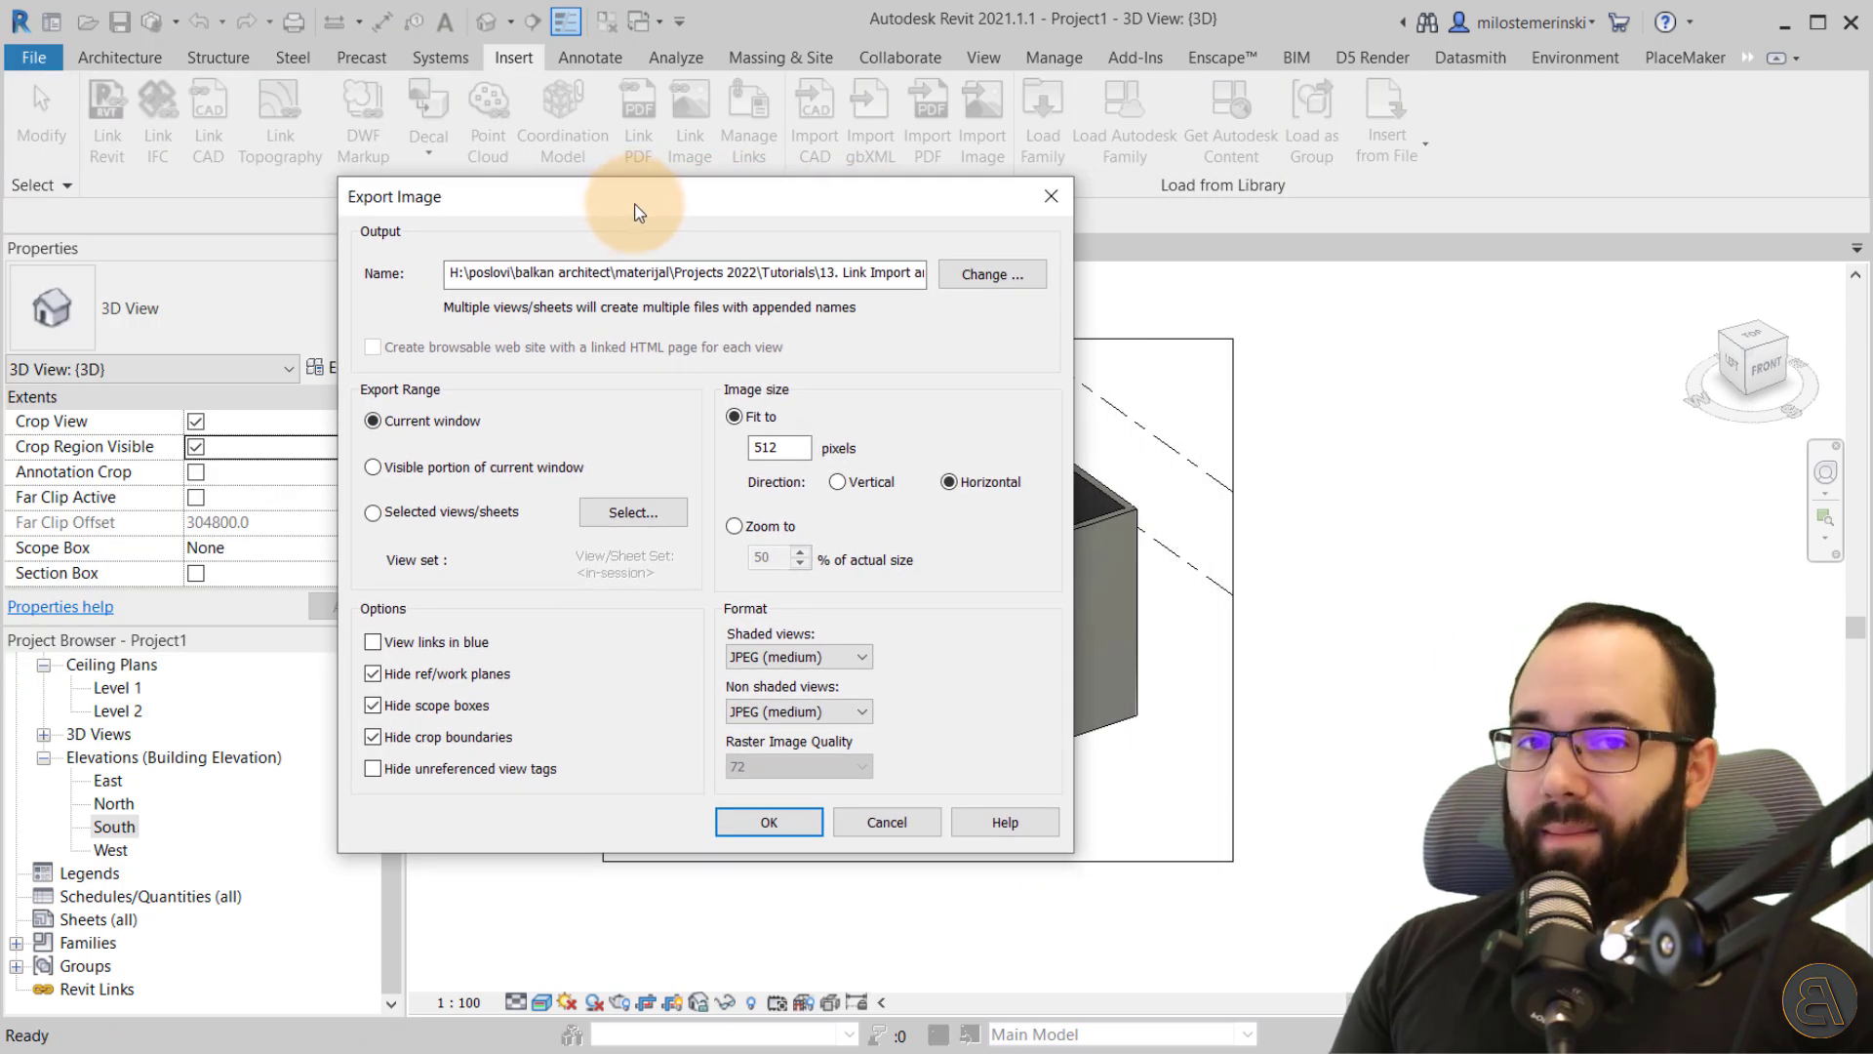
drag(639, 214, 569, 209)
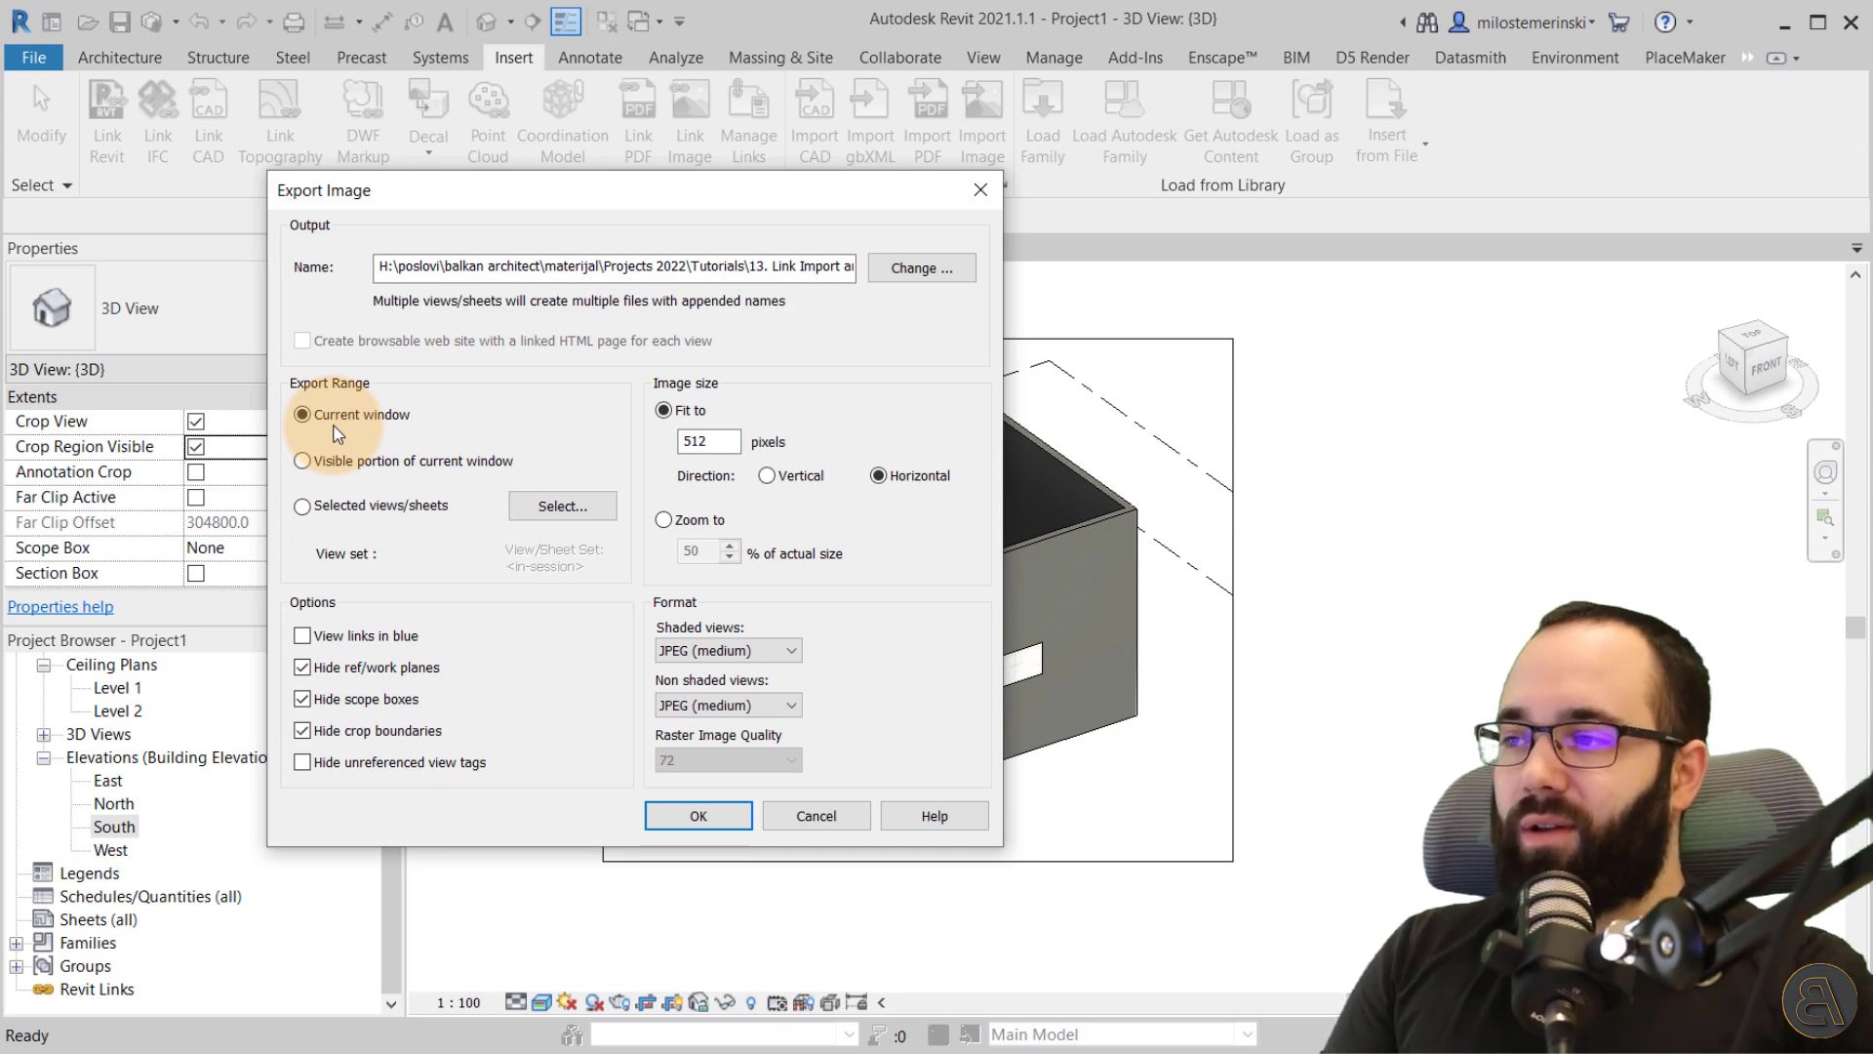
- Try a selected-views export range with Floor Plan: Site, Elevation: West and Elevation: East, then discard it and return to the current window
click(302, 506)
click(563, 506)
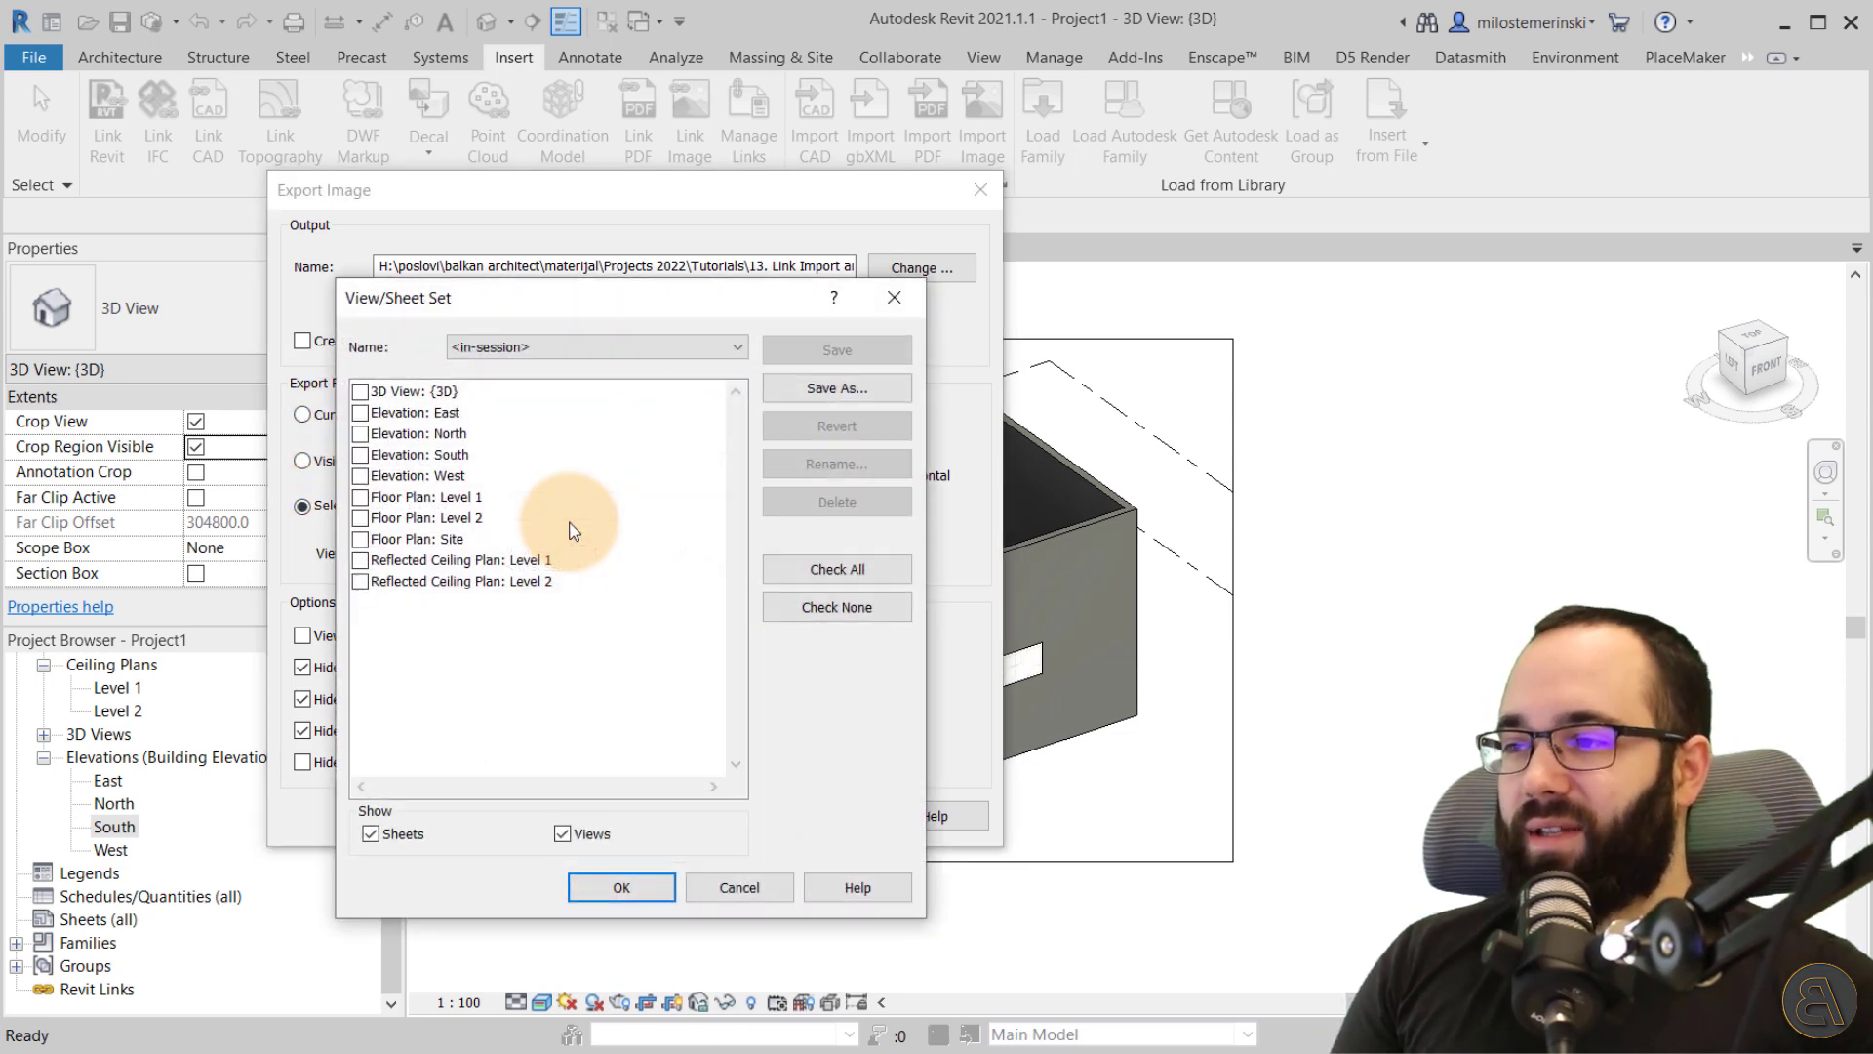
click(360, 539)
click(360, 475)
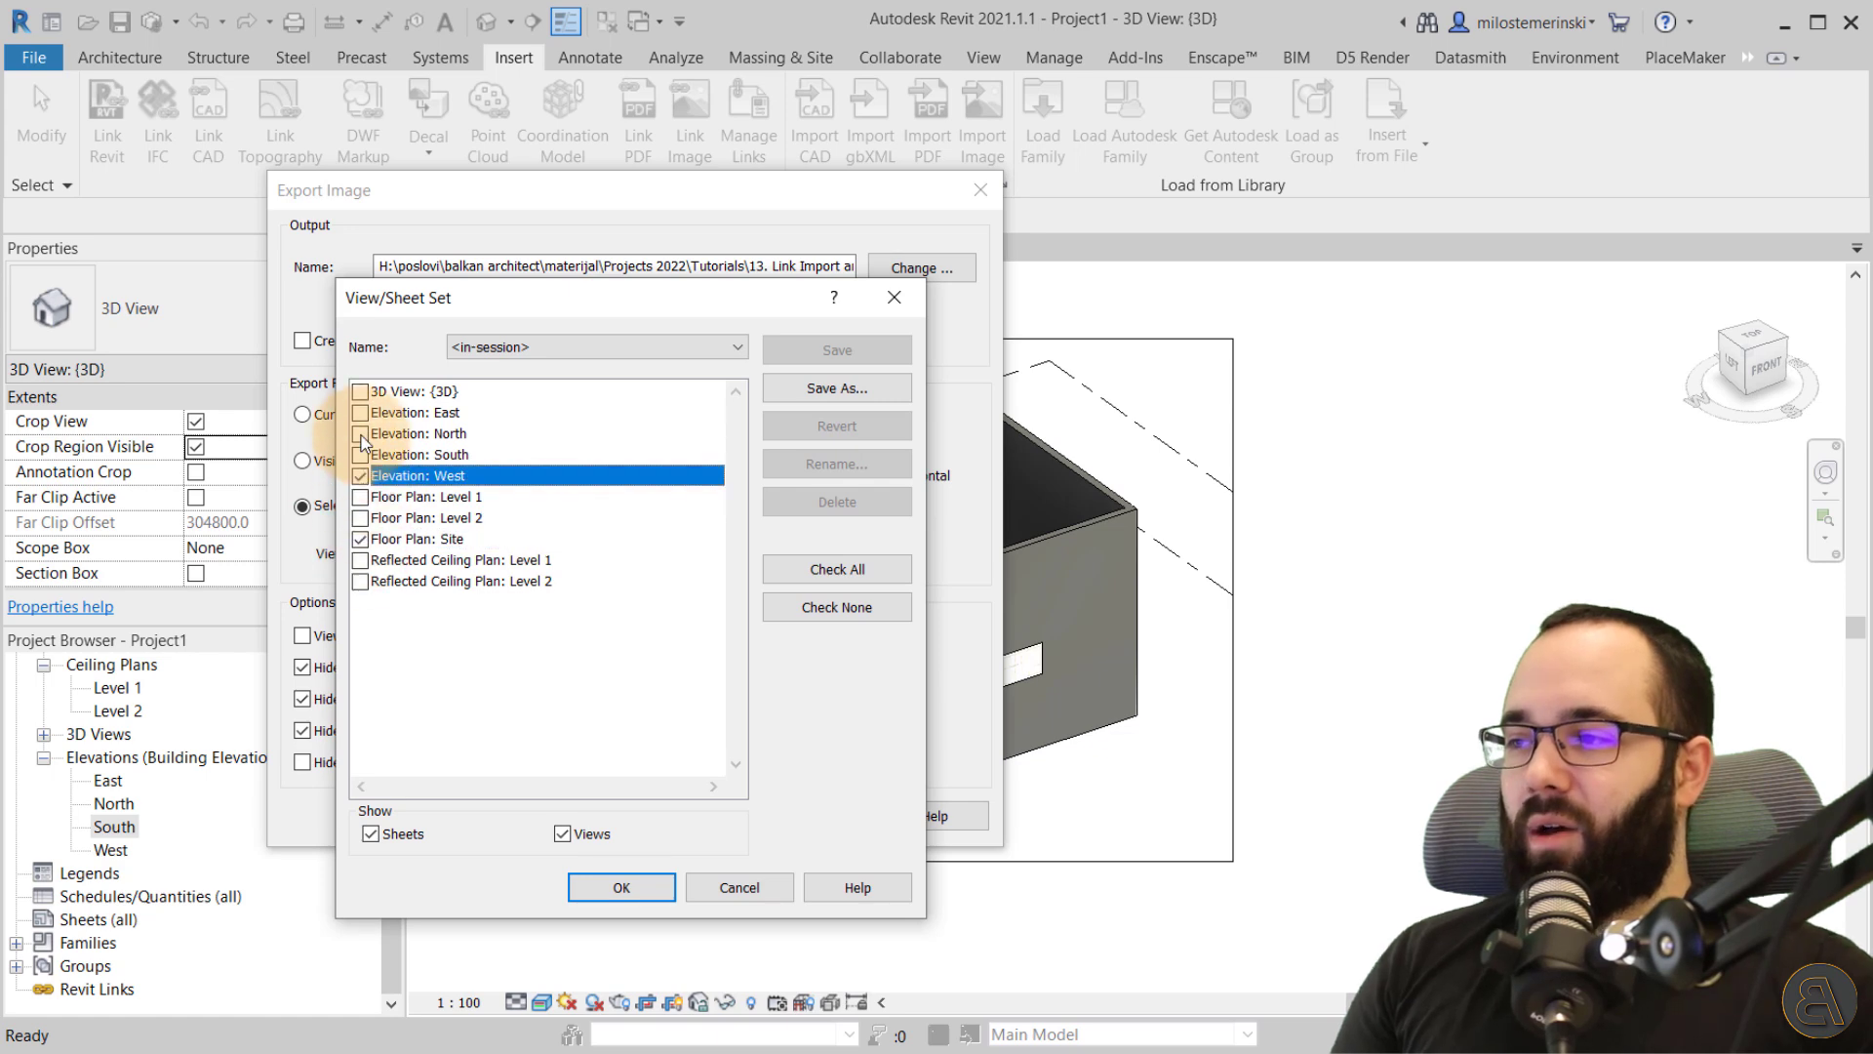
click(360, 412)
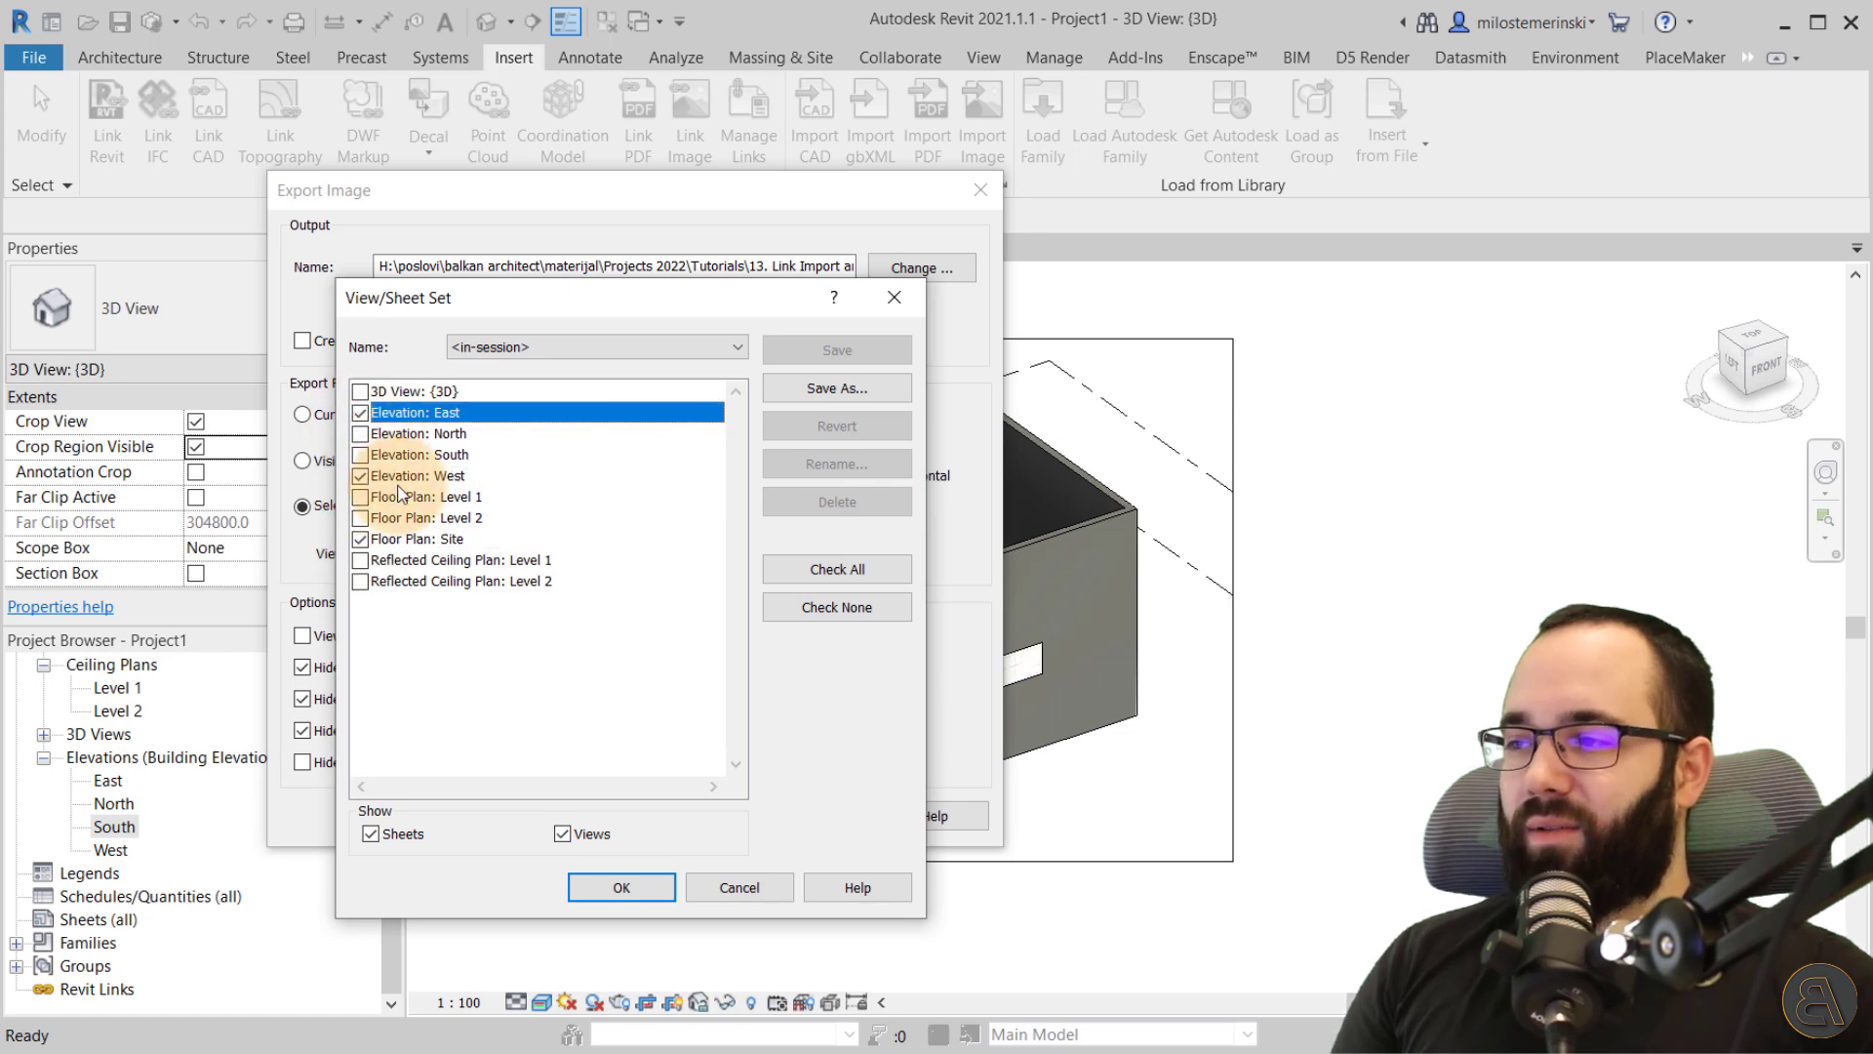
click(740, 898)
click(304, 416)
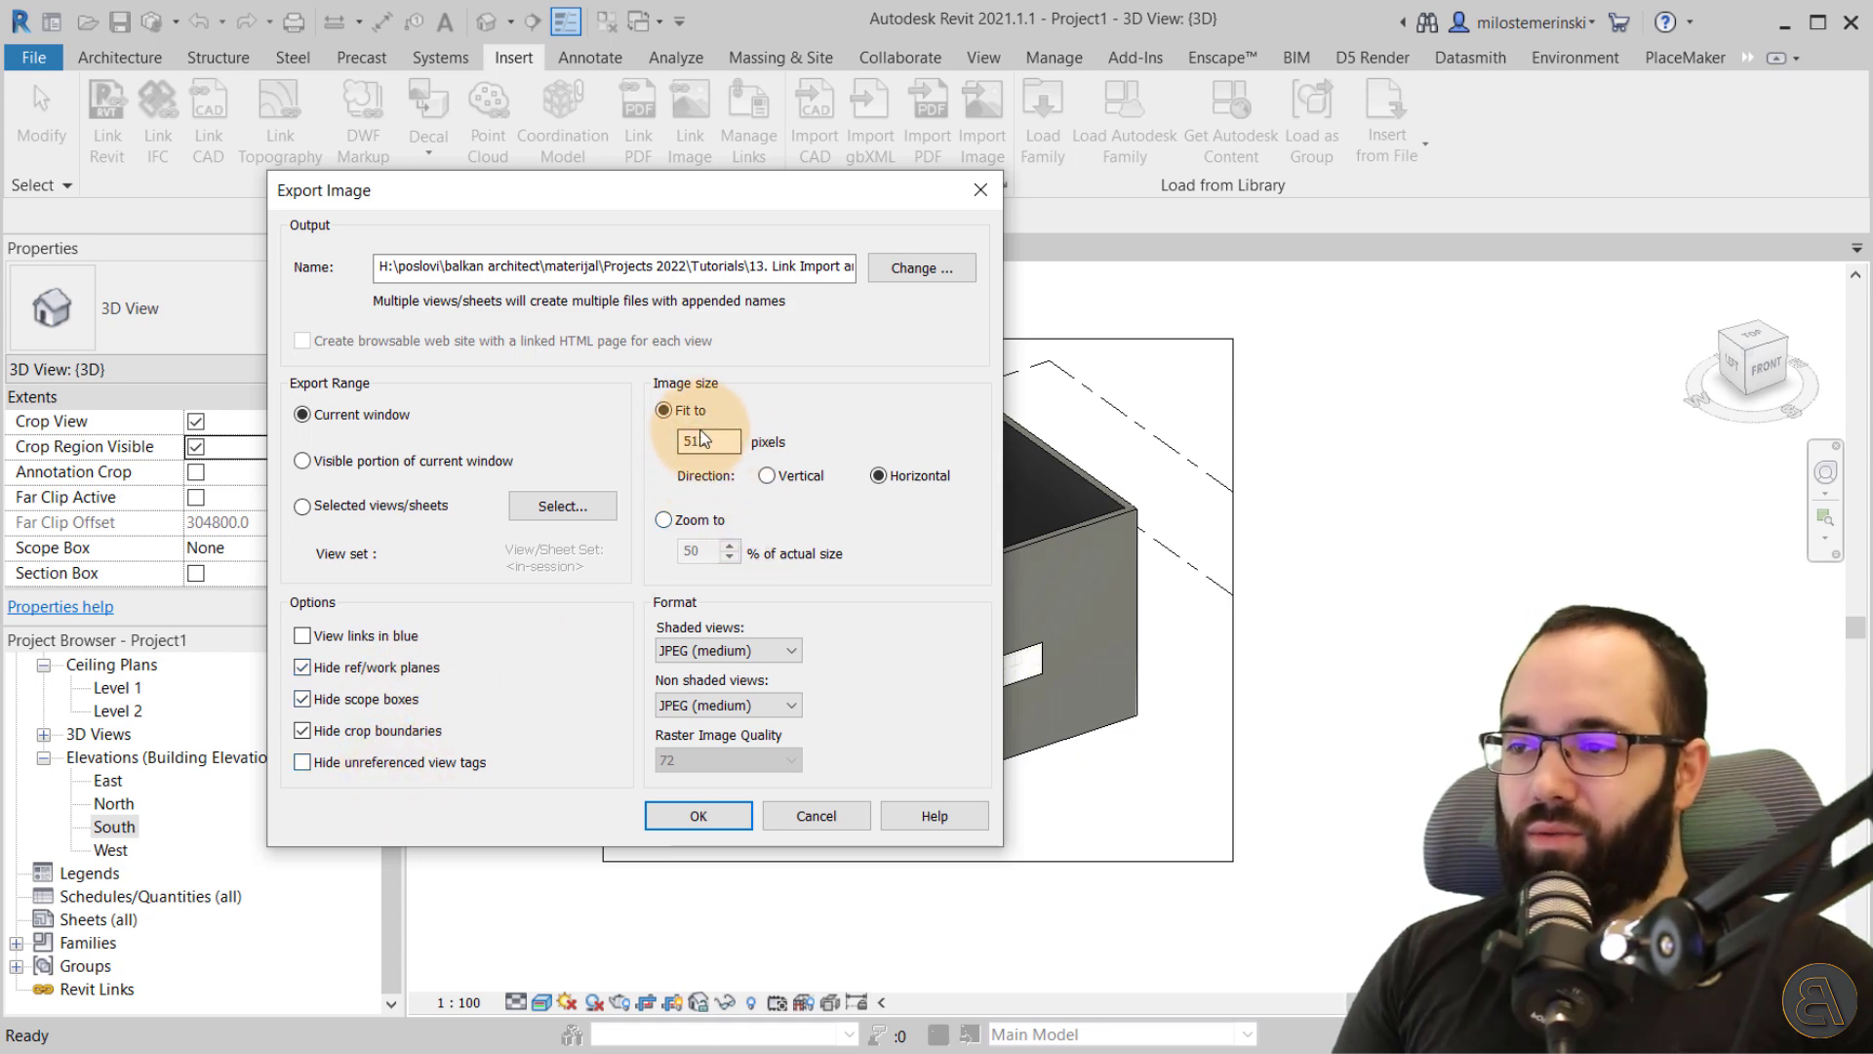
- Export the current 3D view as a JPEG (medium) image zoomed to 100% of actual size with raster image quality 300
click(695, 523)
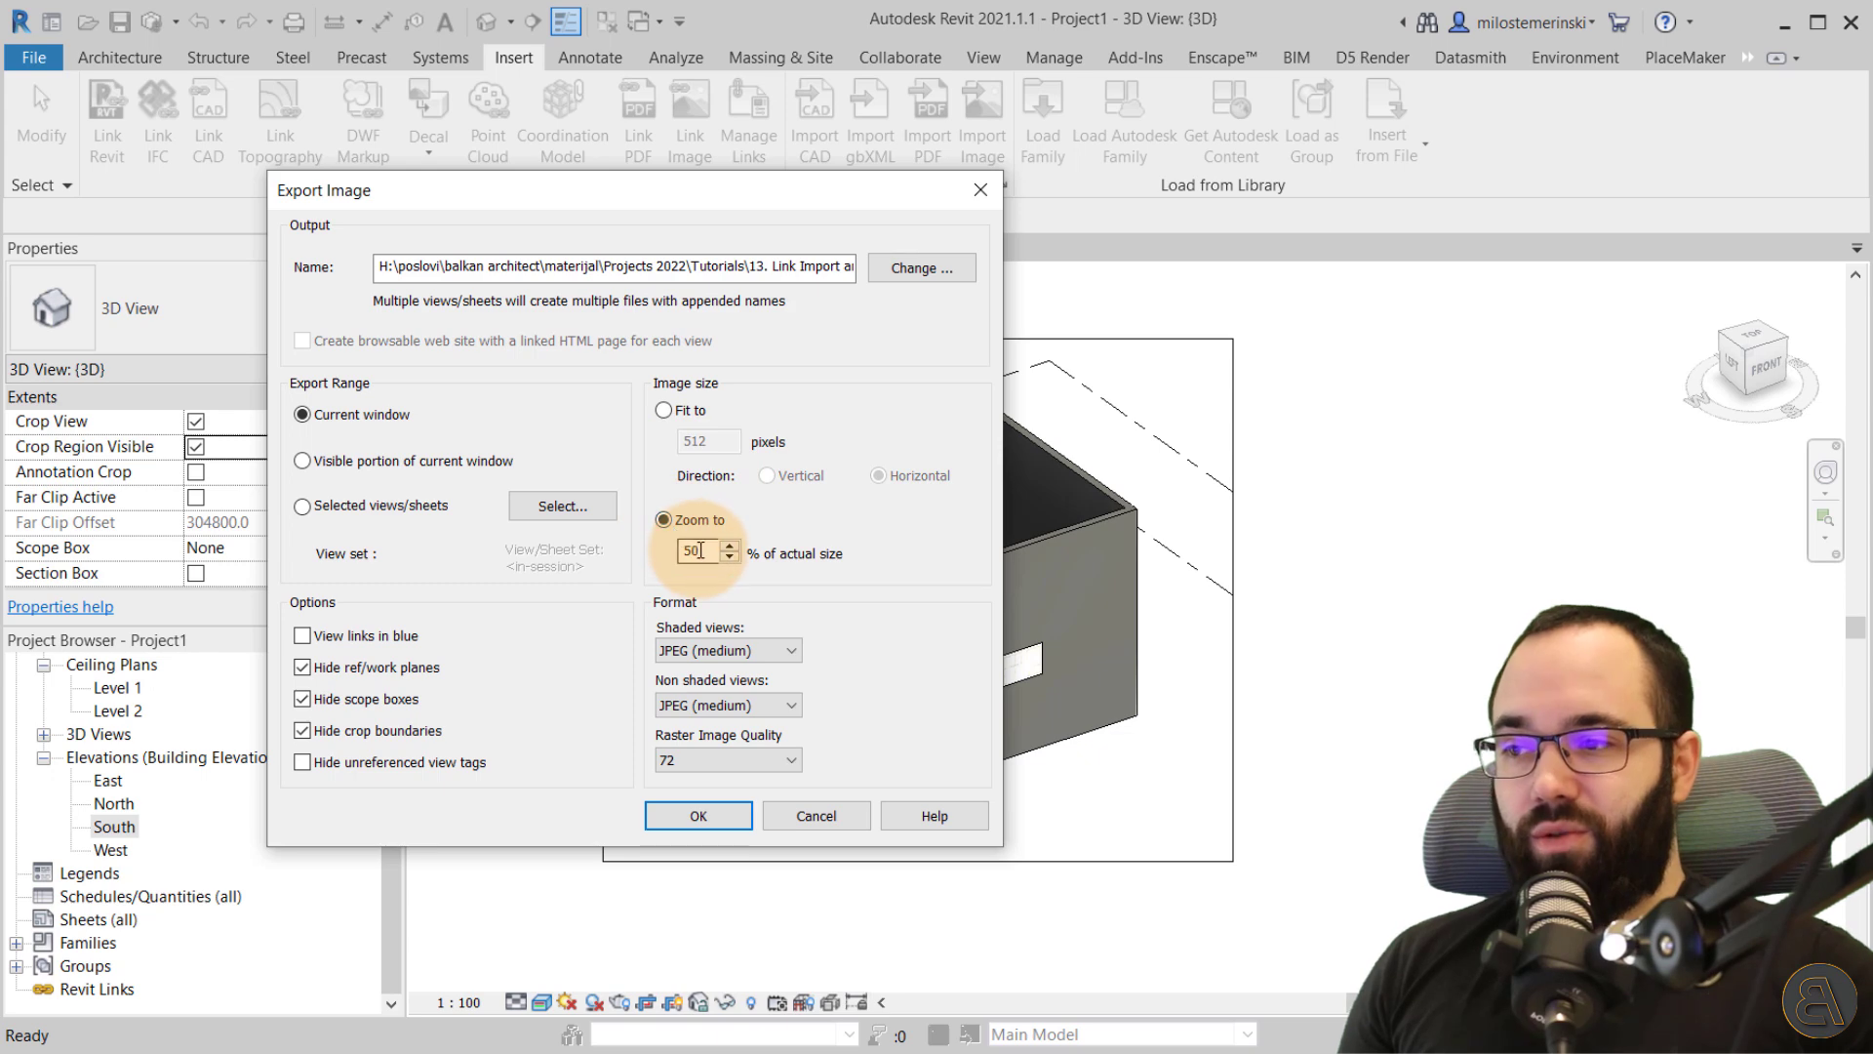
text(1)
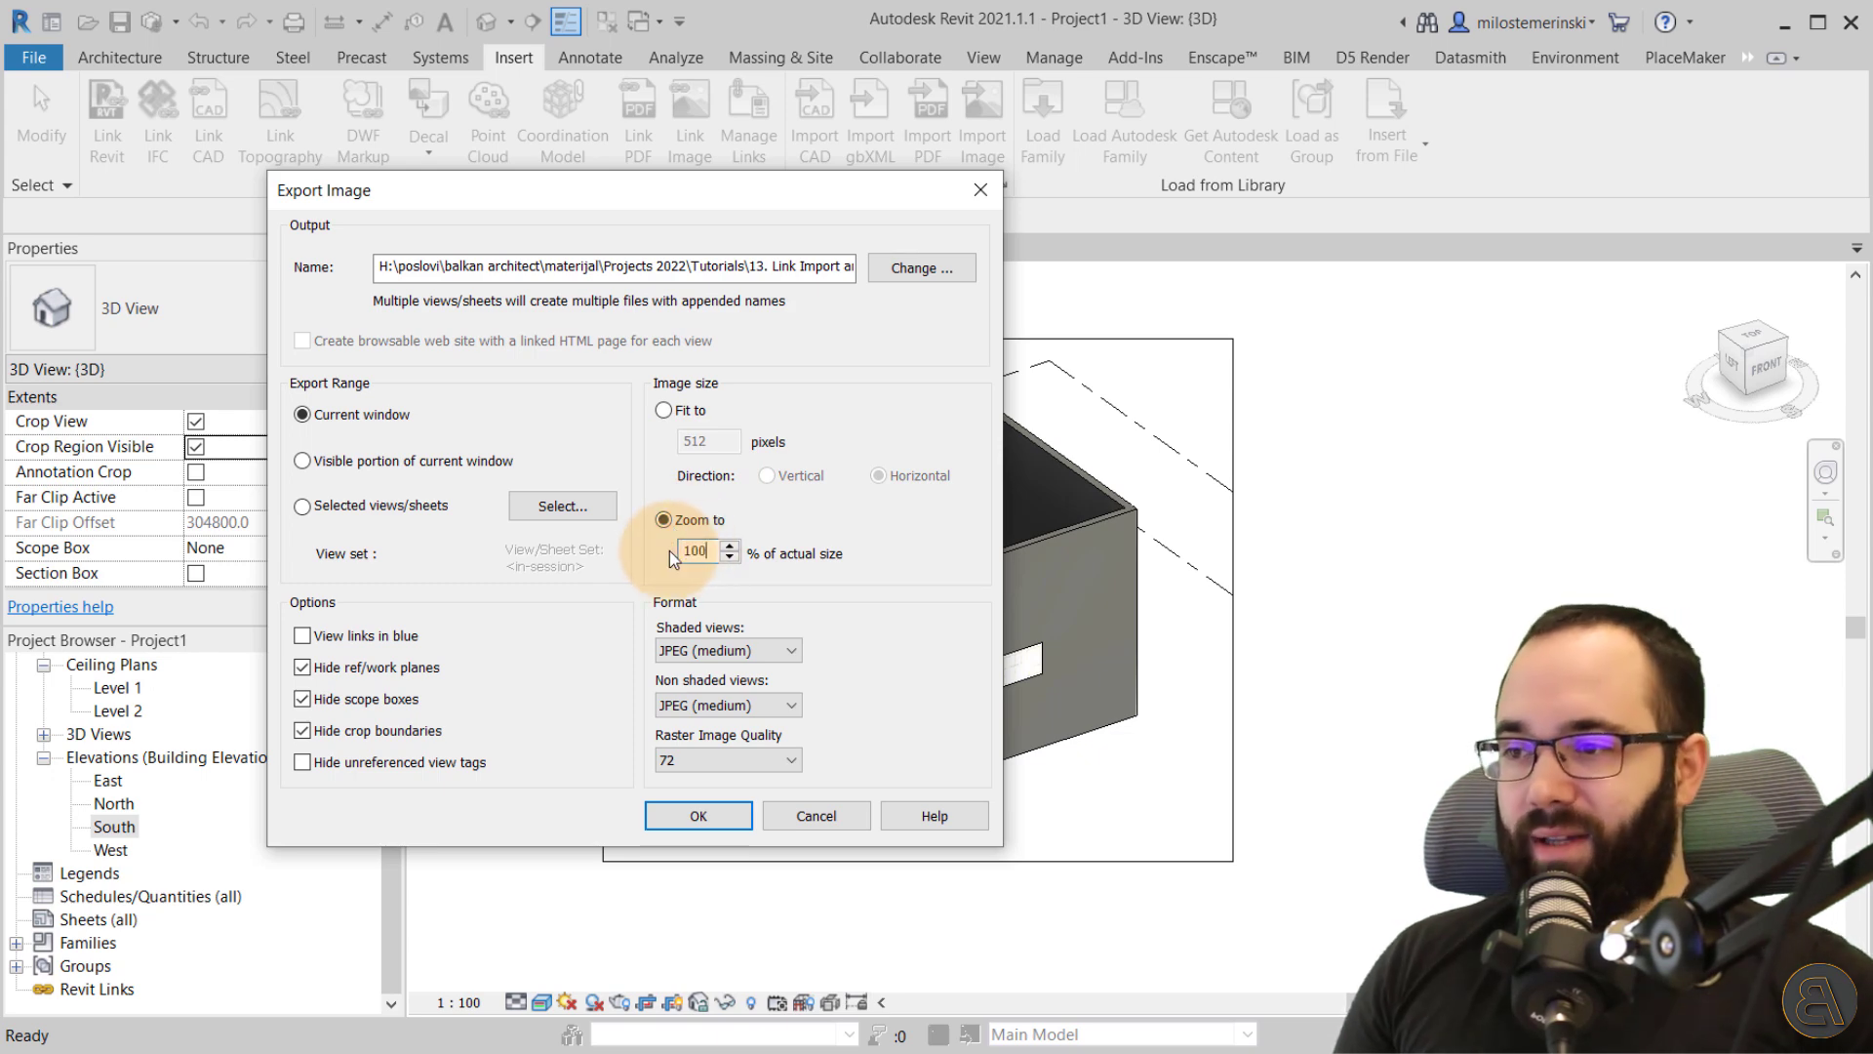
text(00)
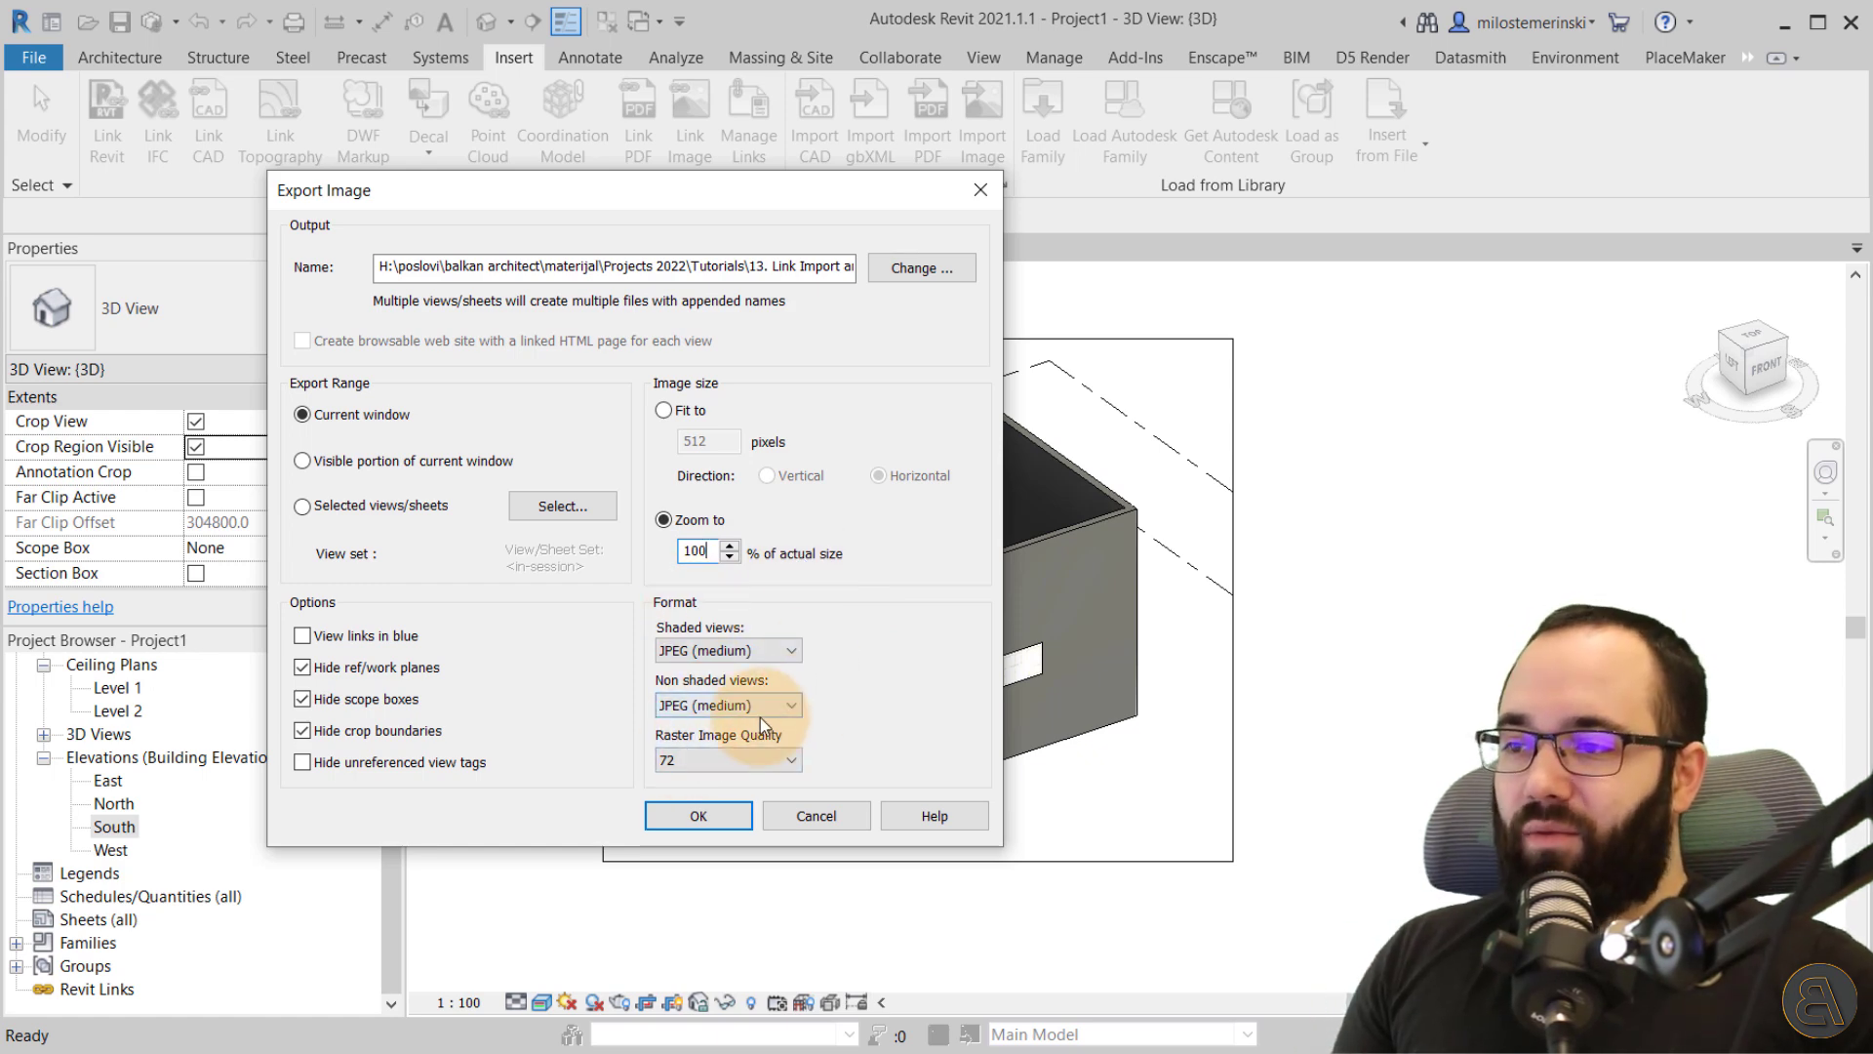
click(699, 653)
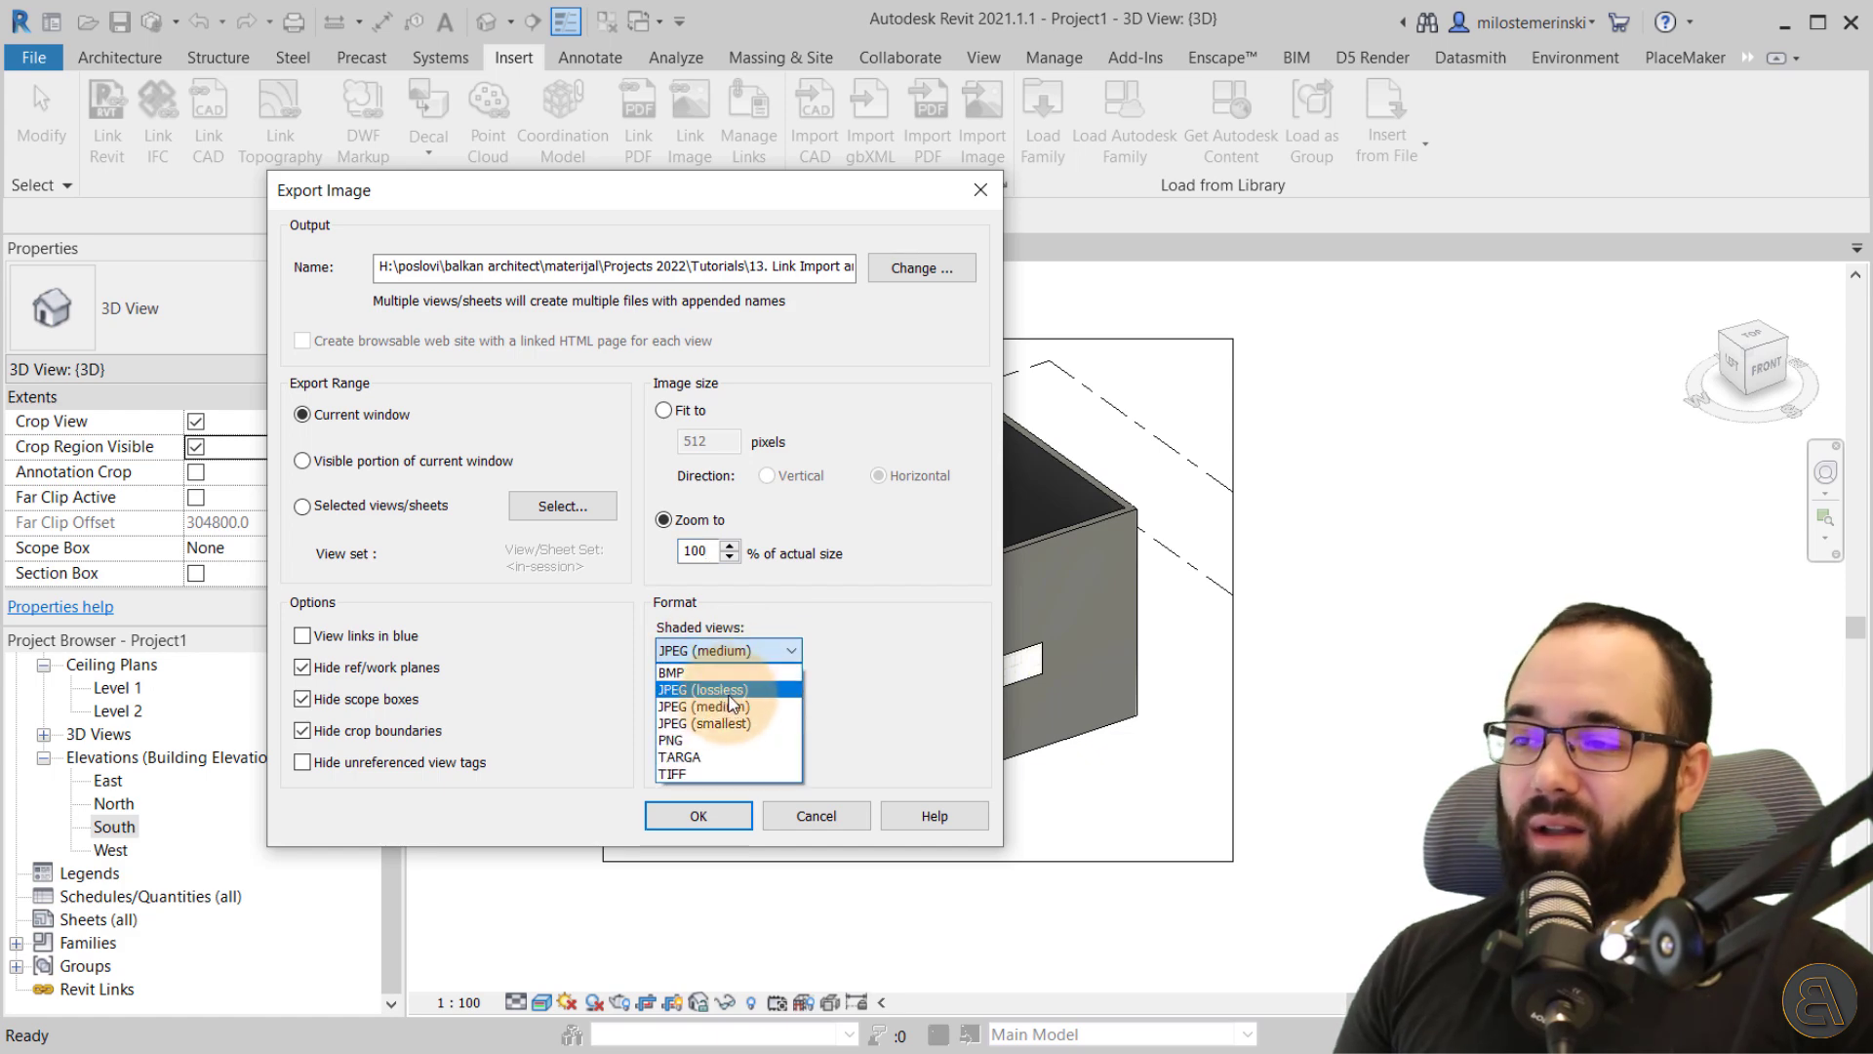
click(757, 654)
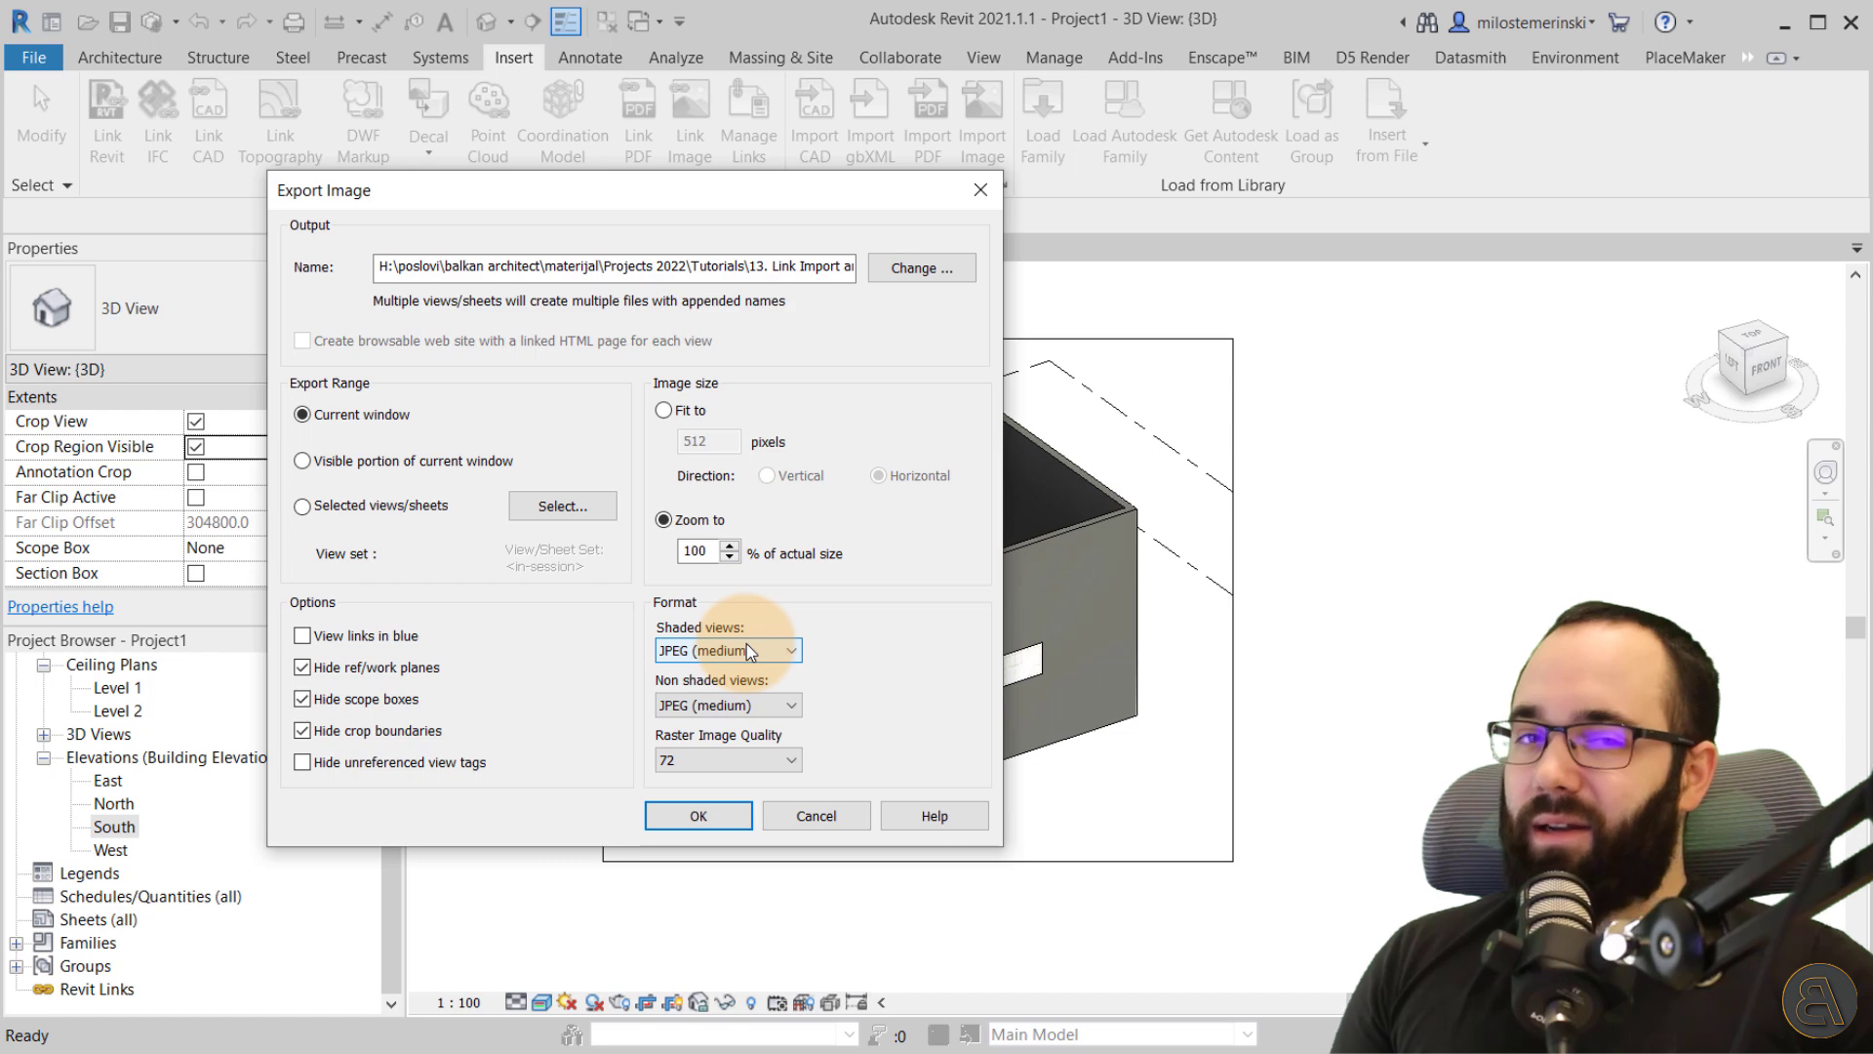
click(732, 759)
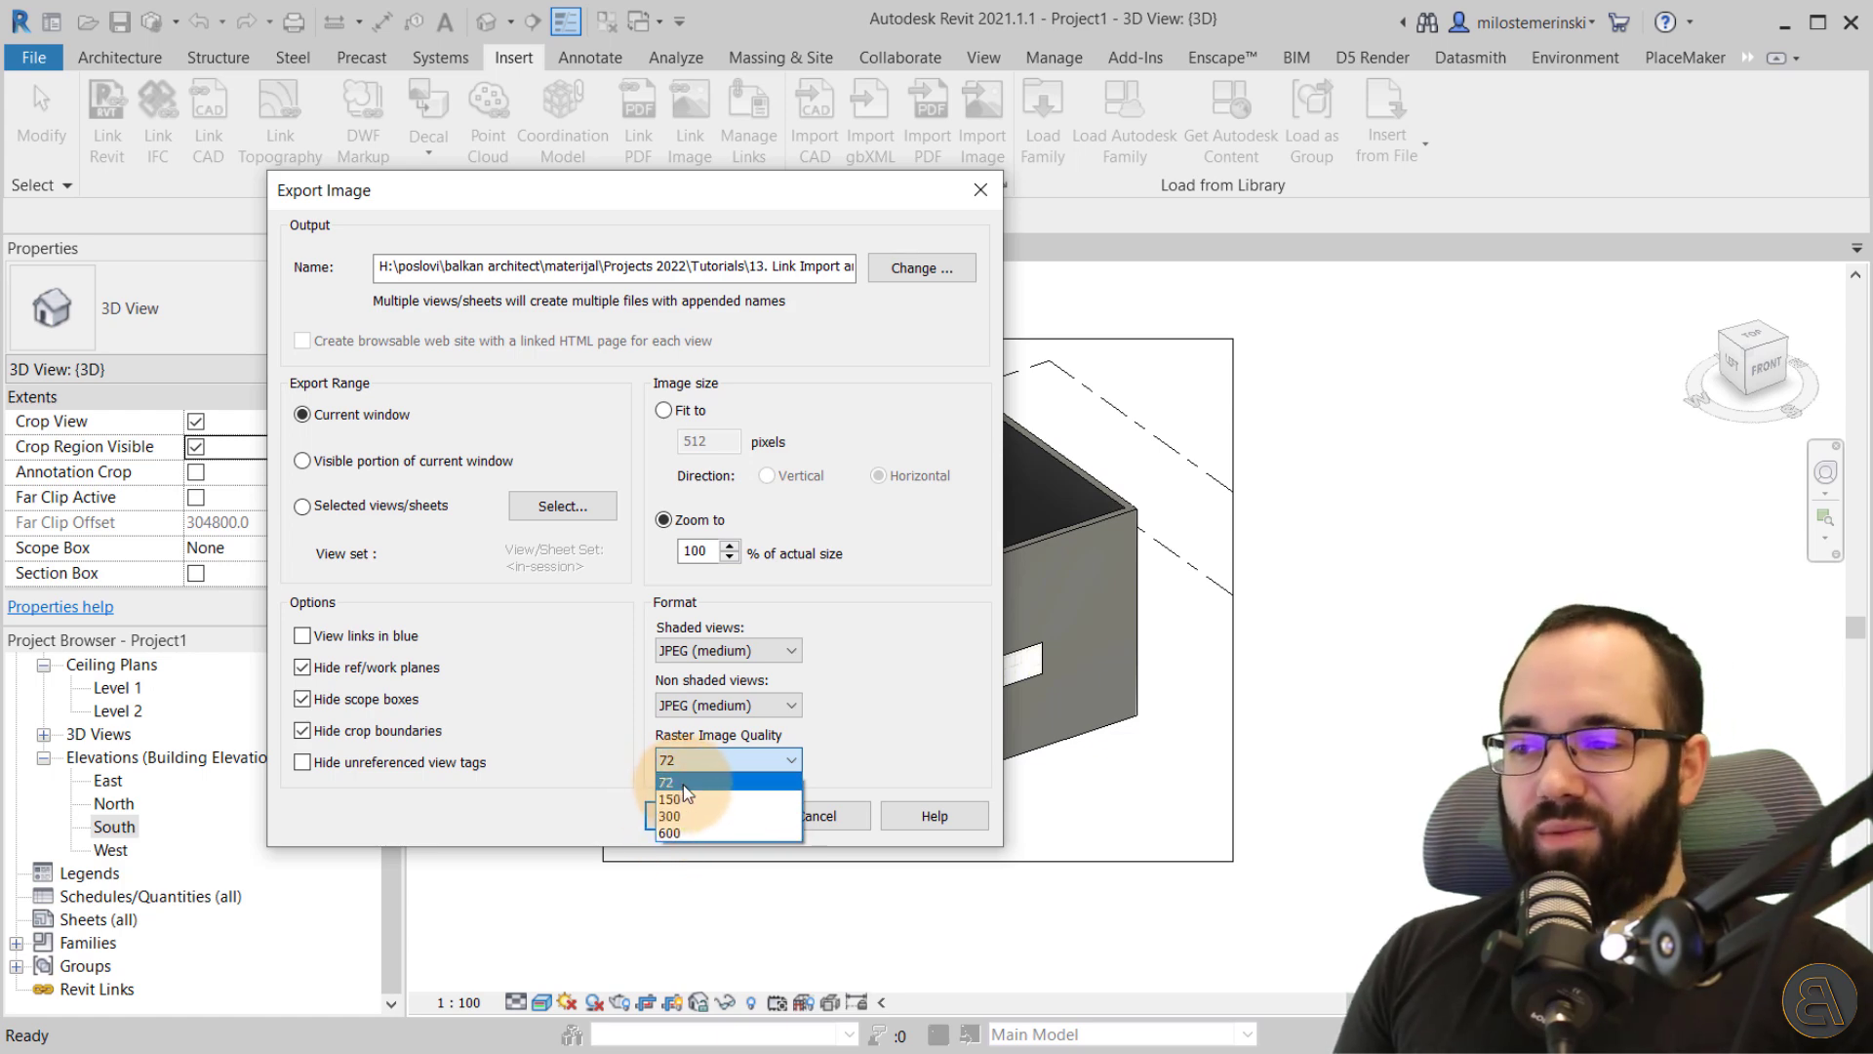
click(686, 816)
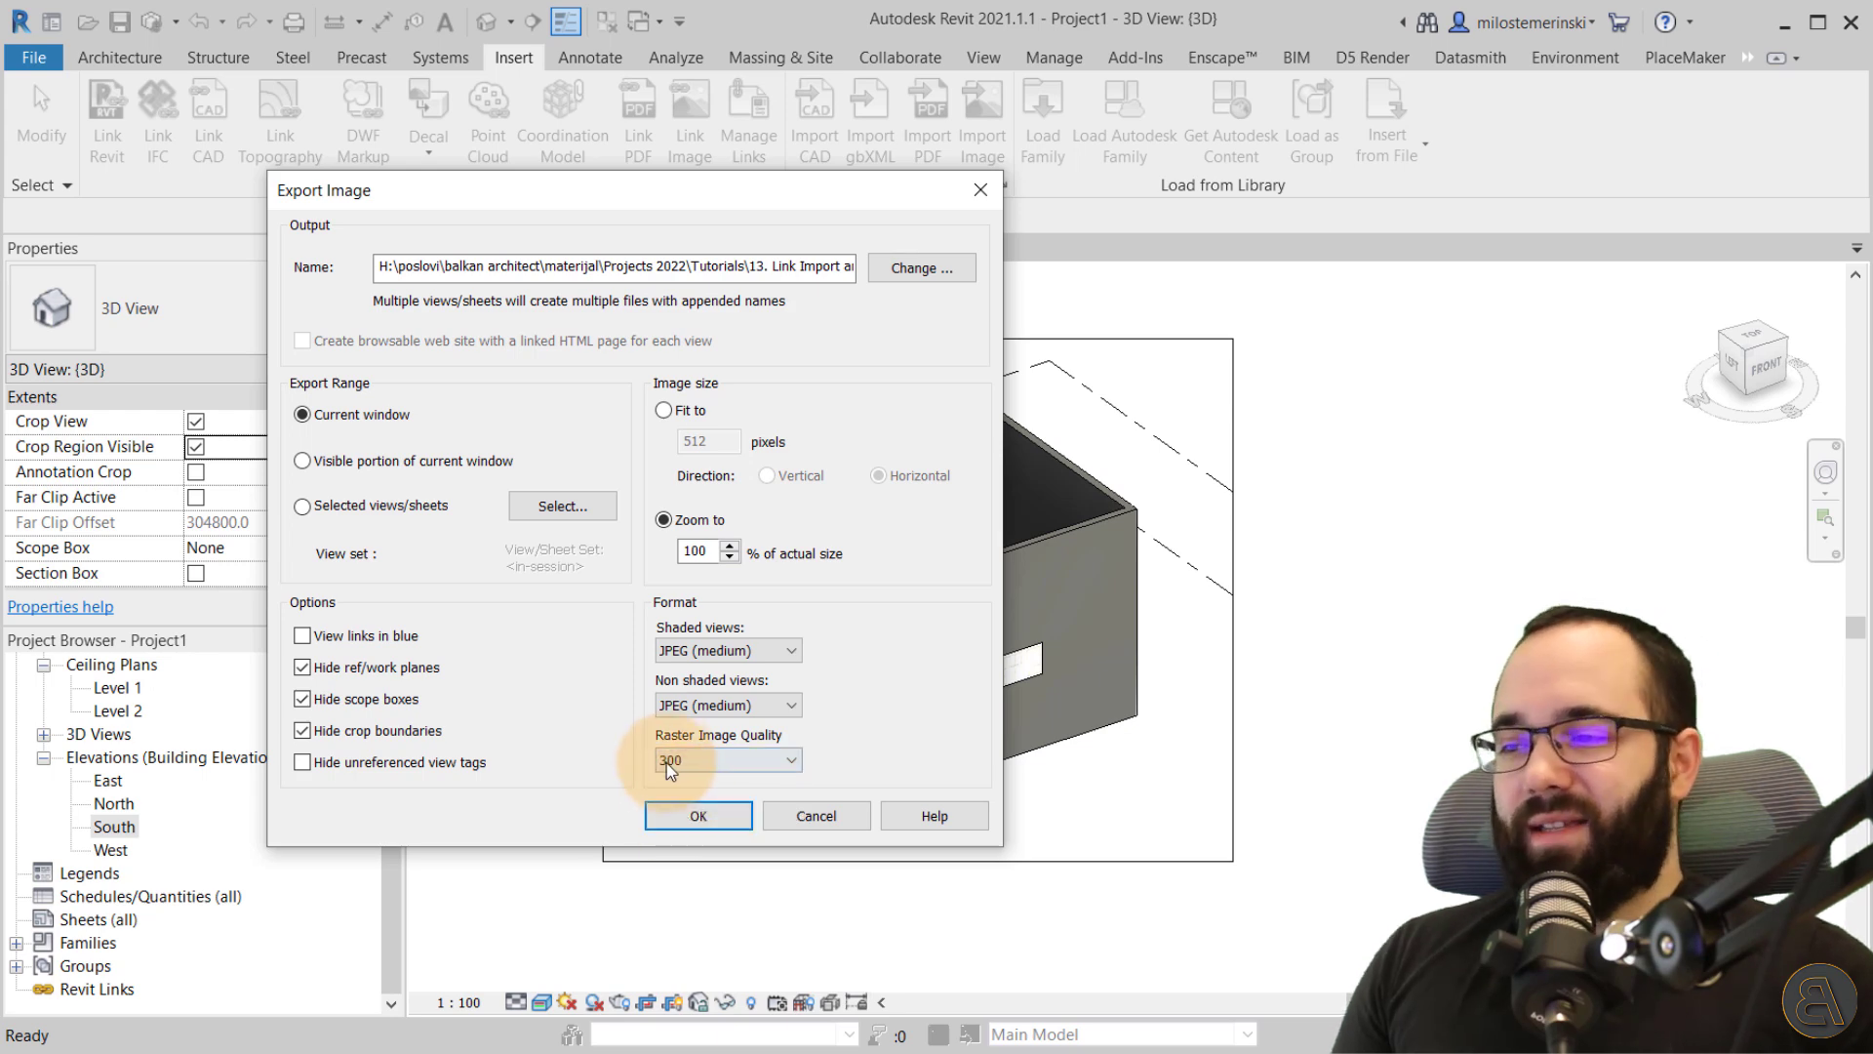
click(817, 816)
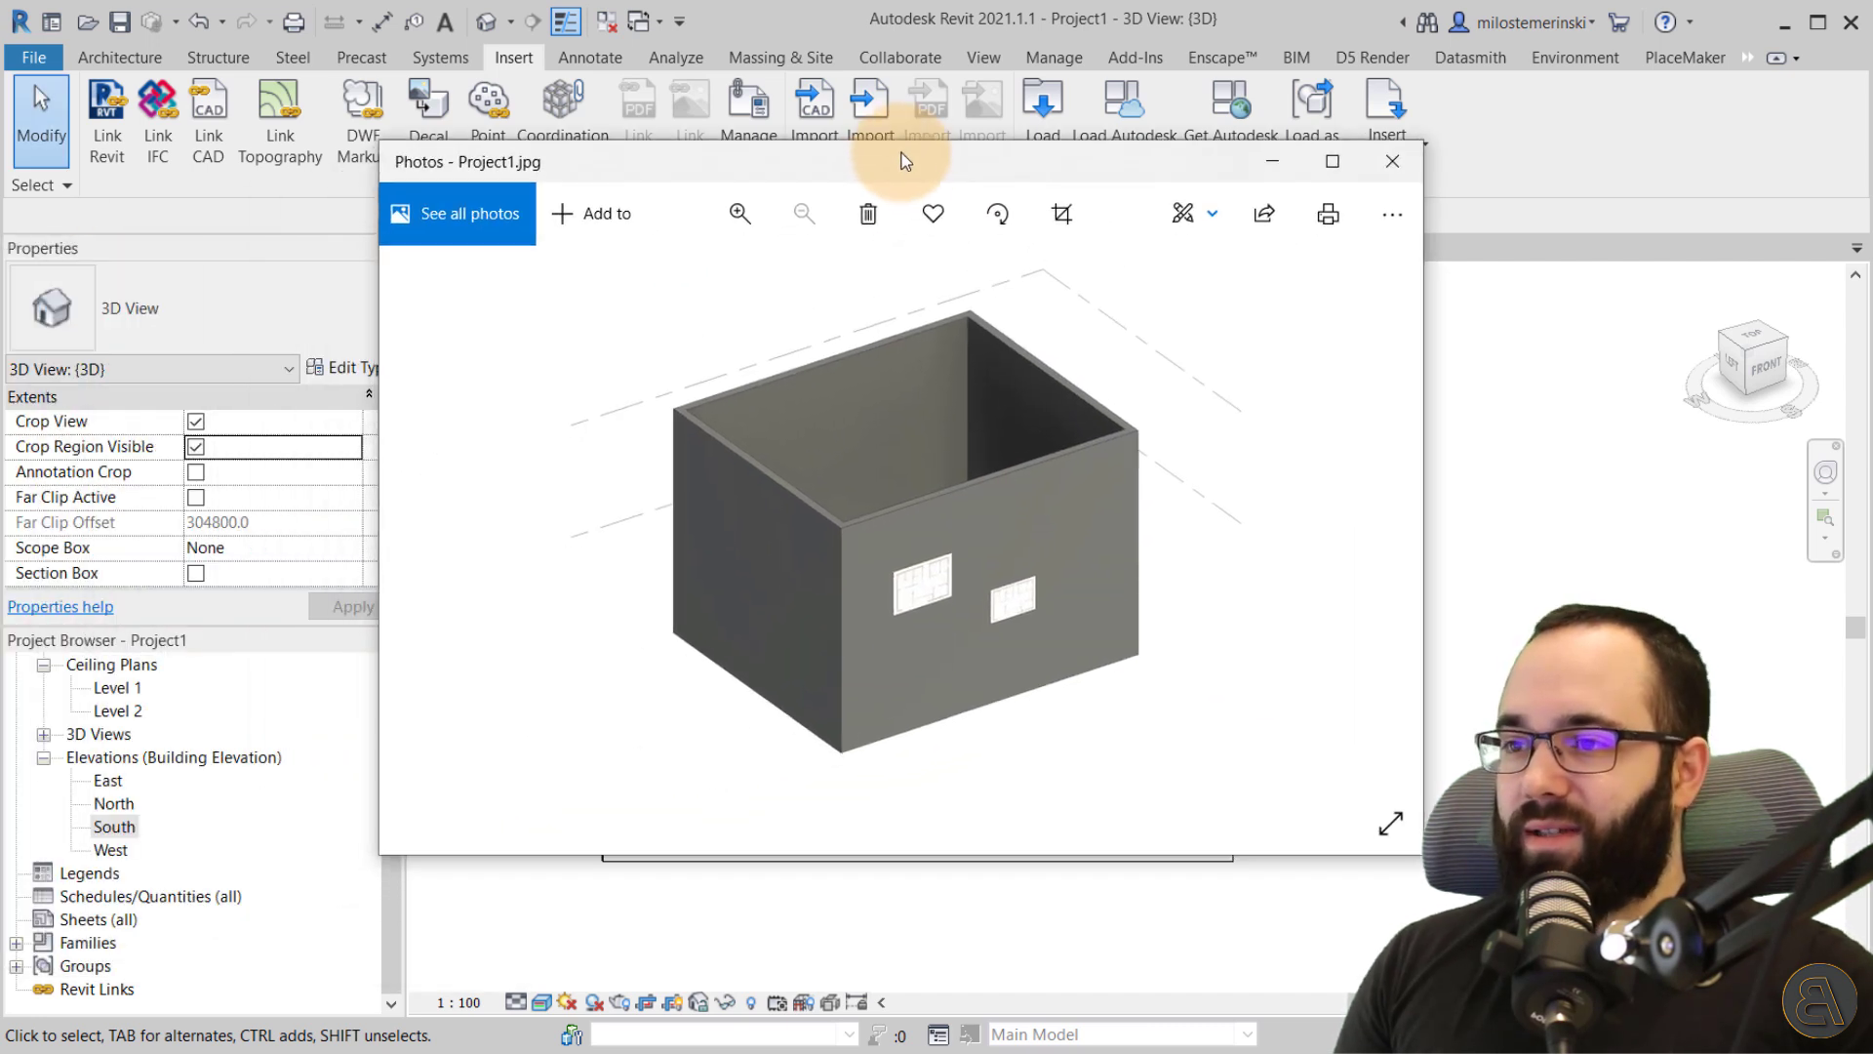
- Inspect the wall decals up close in the exported Project1.jpg in Photos, then close the image
click(737, 213)
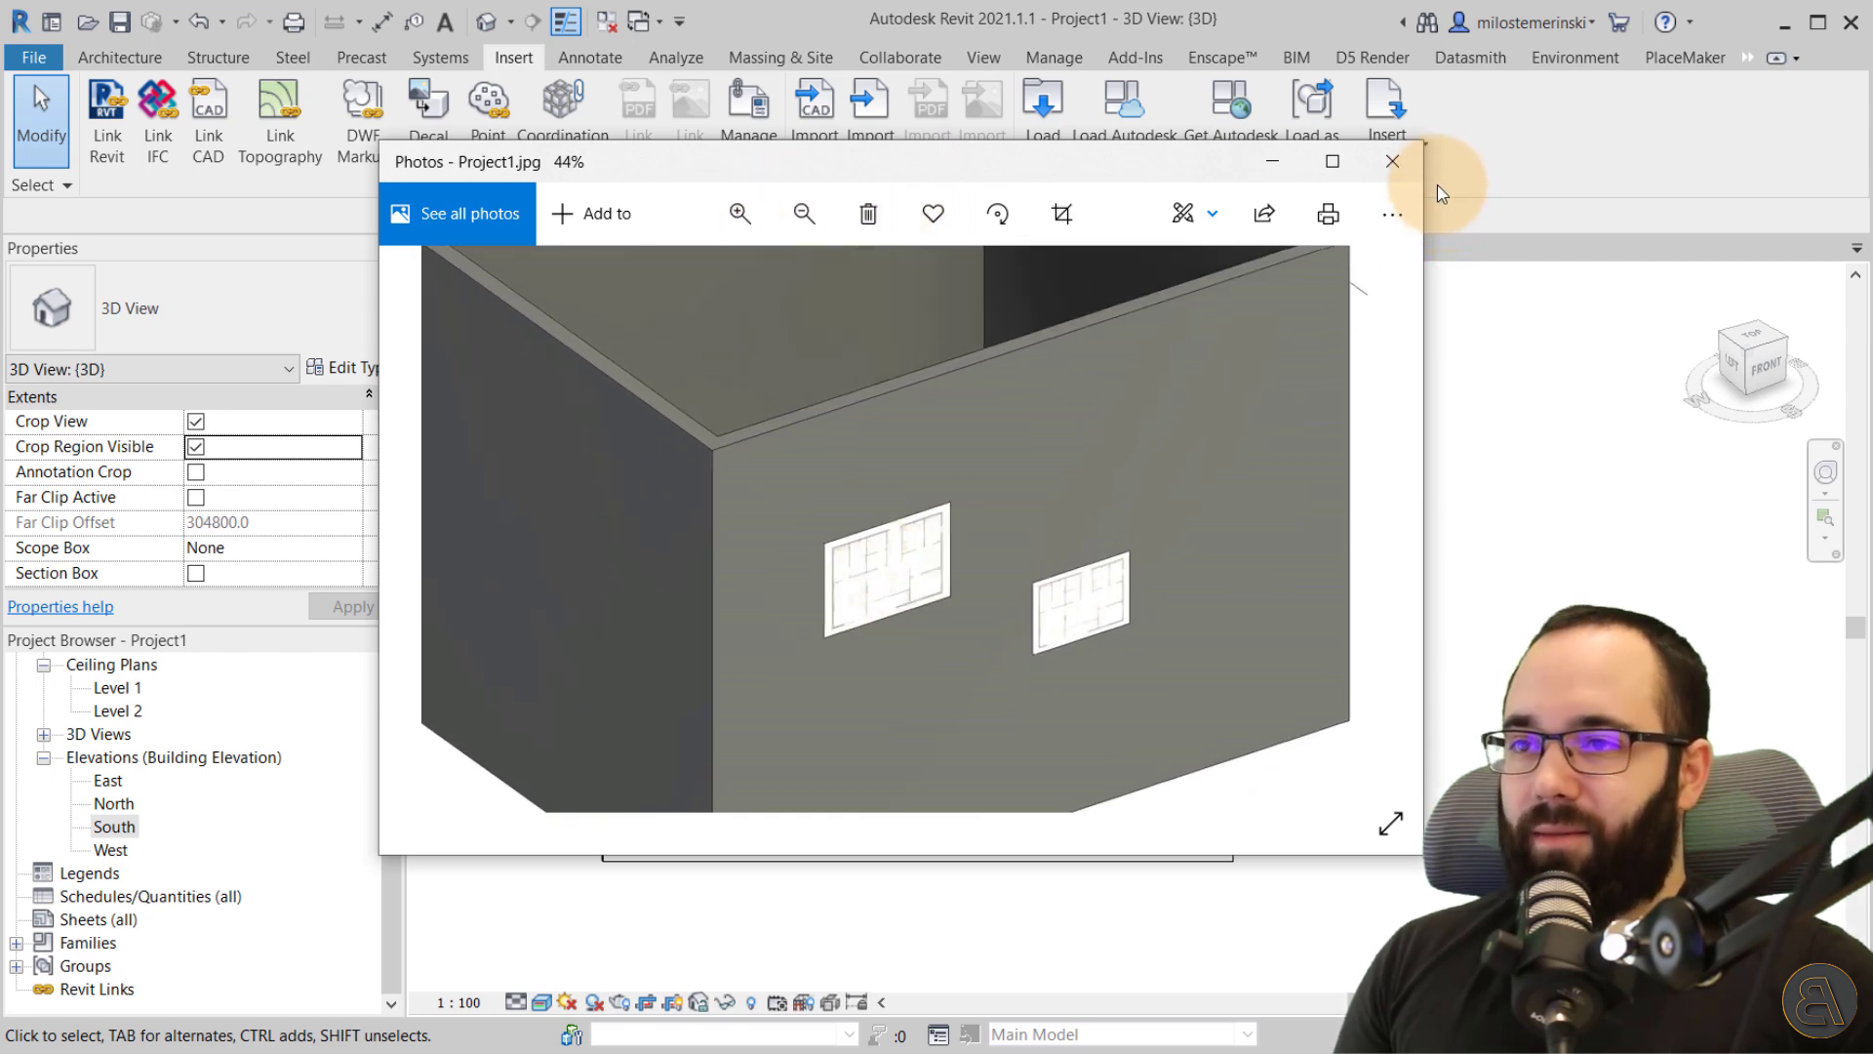
click(1393, 161)
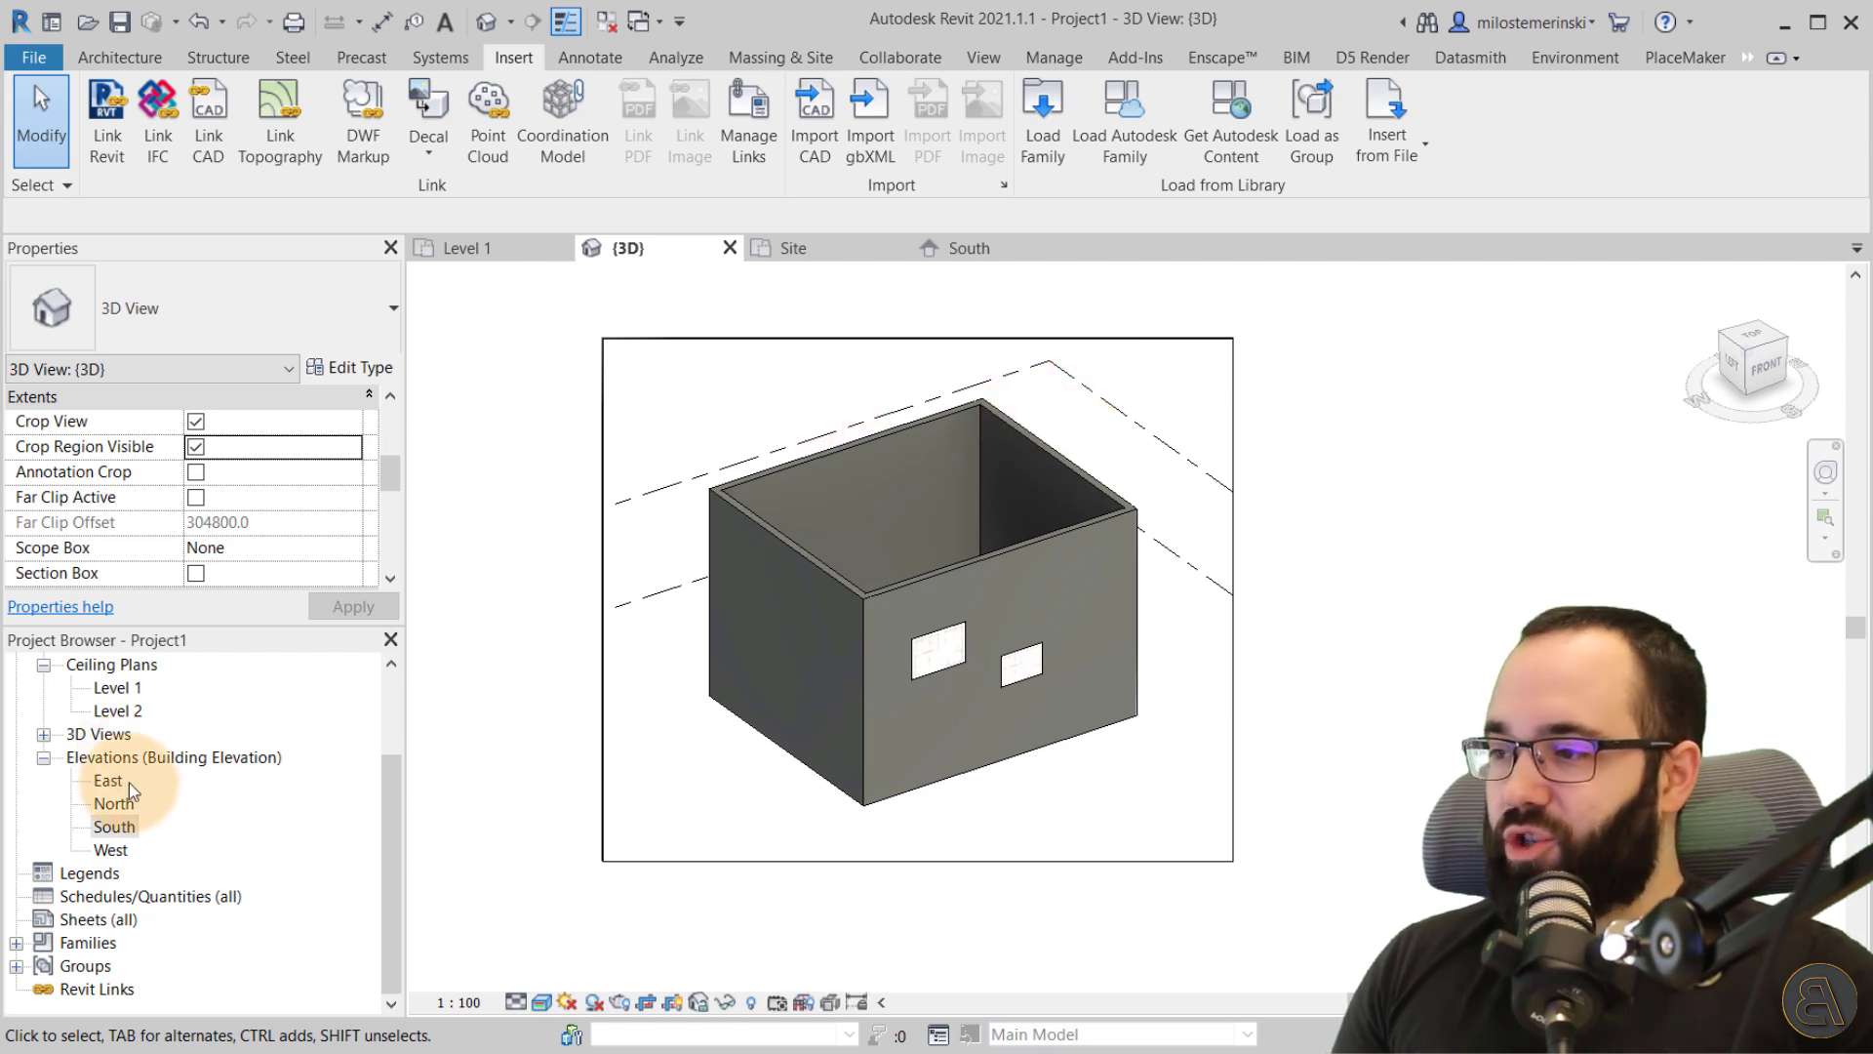
- Create a perspective camera view from the Level 1 floor plan, placed southeast of the walled box and aimed northwest across it
scroll(143, 782, up, 2)
double_click(117, 710)
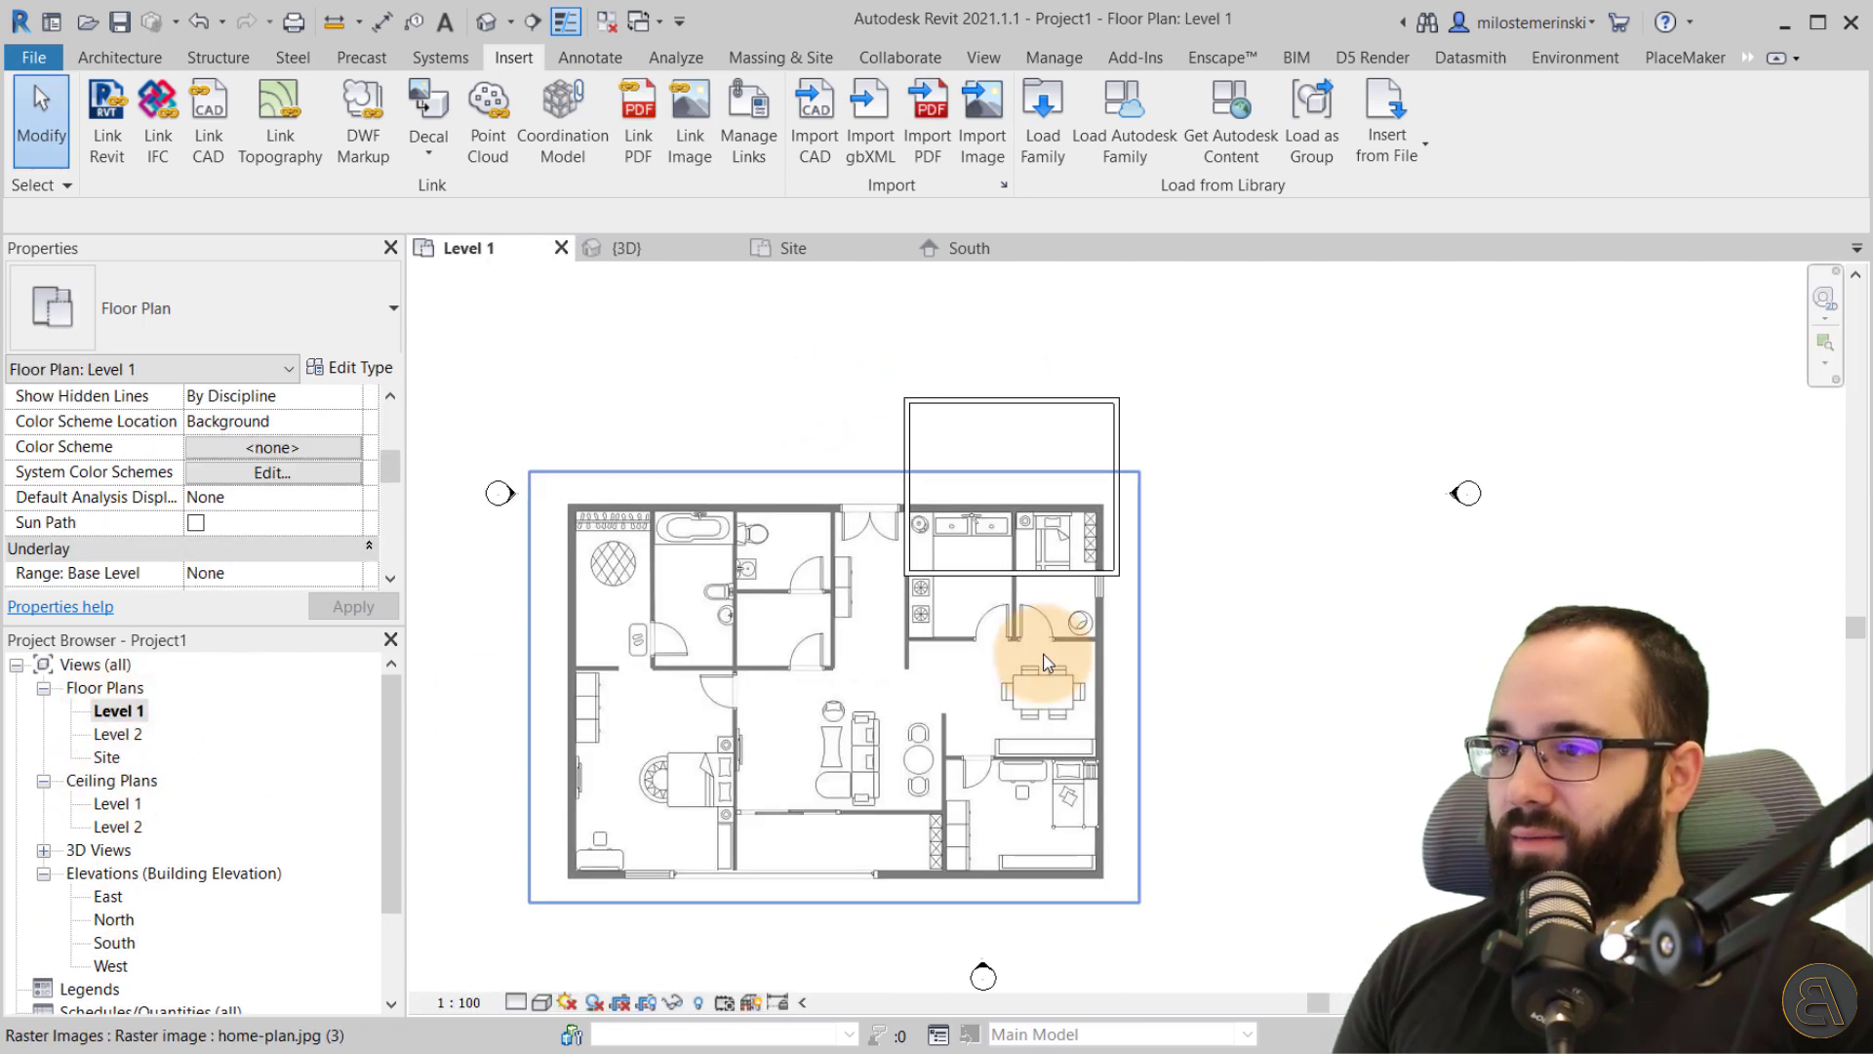
middle_drag(935, 659, 843, 645)
click(511, 22)
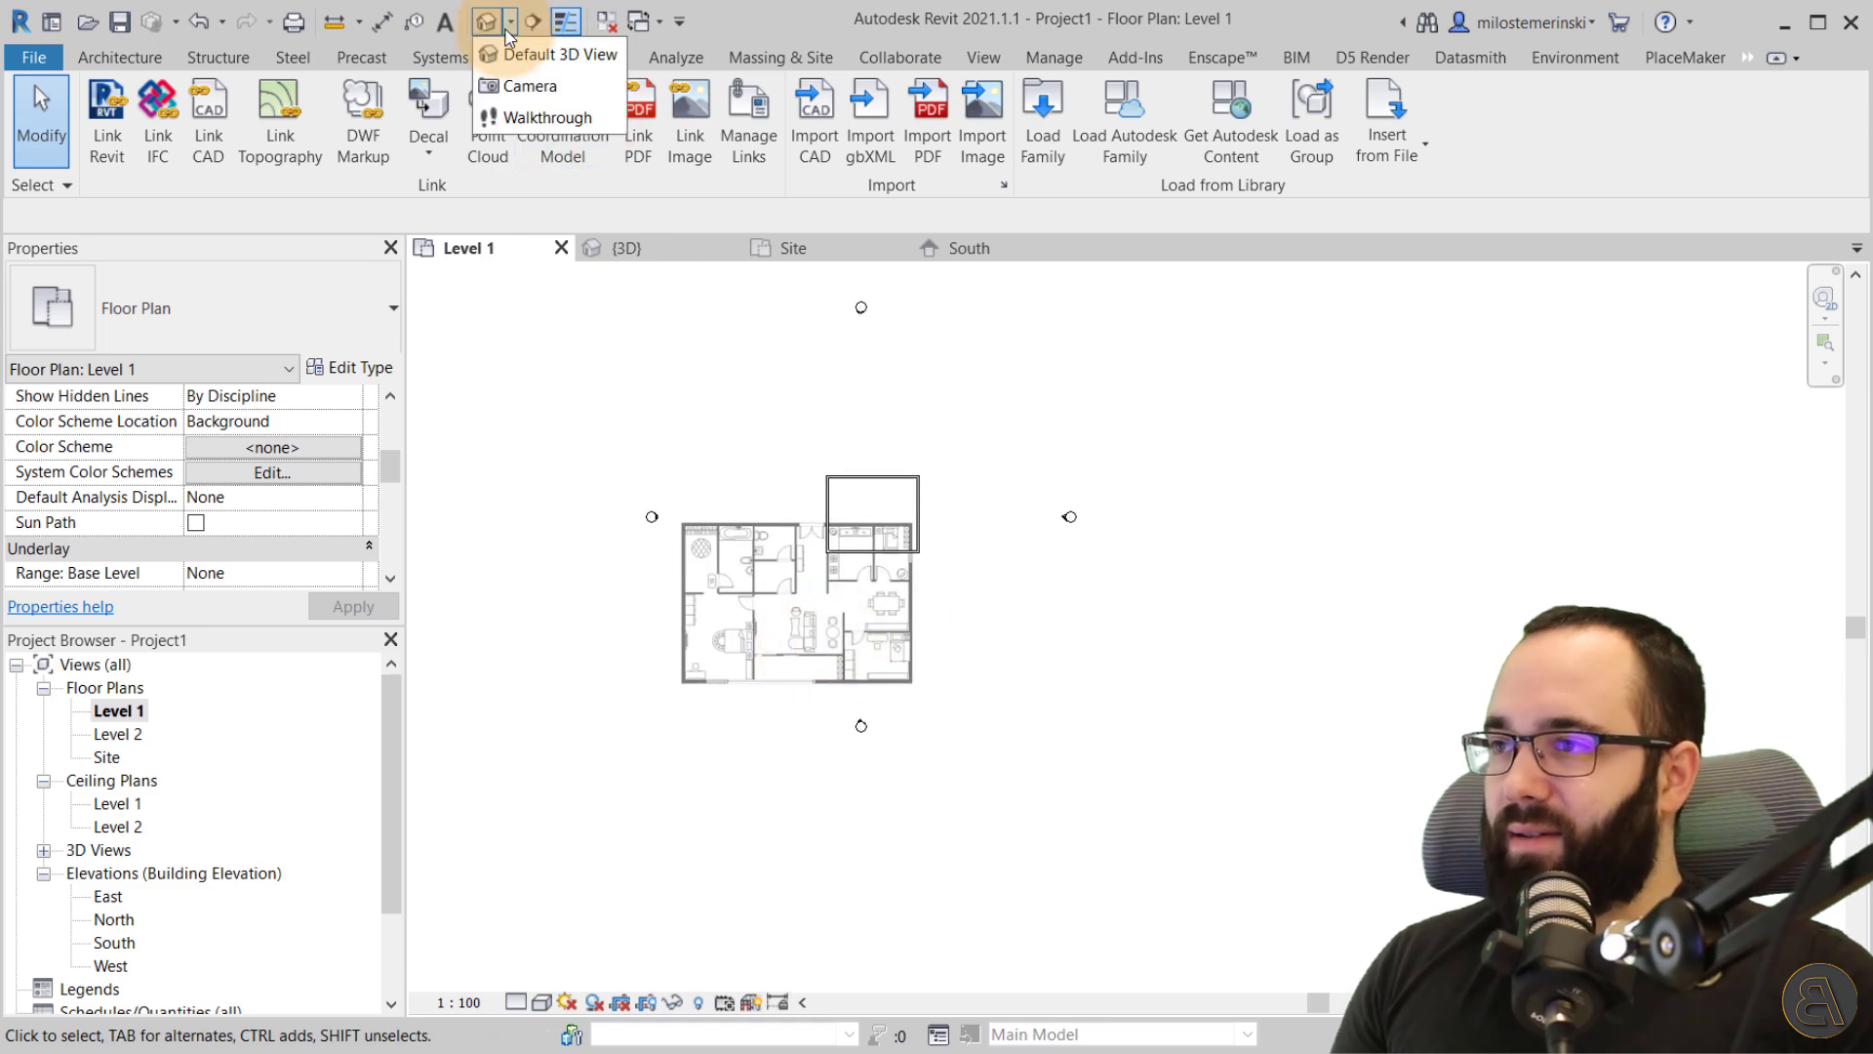
click(527, 87)
click(970, 699)
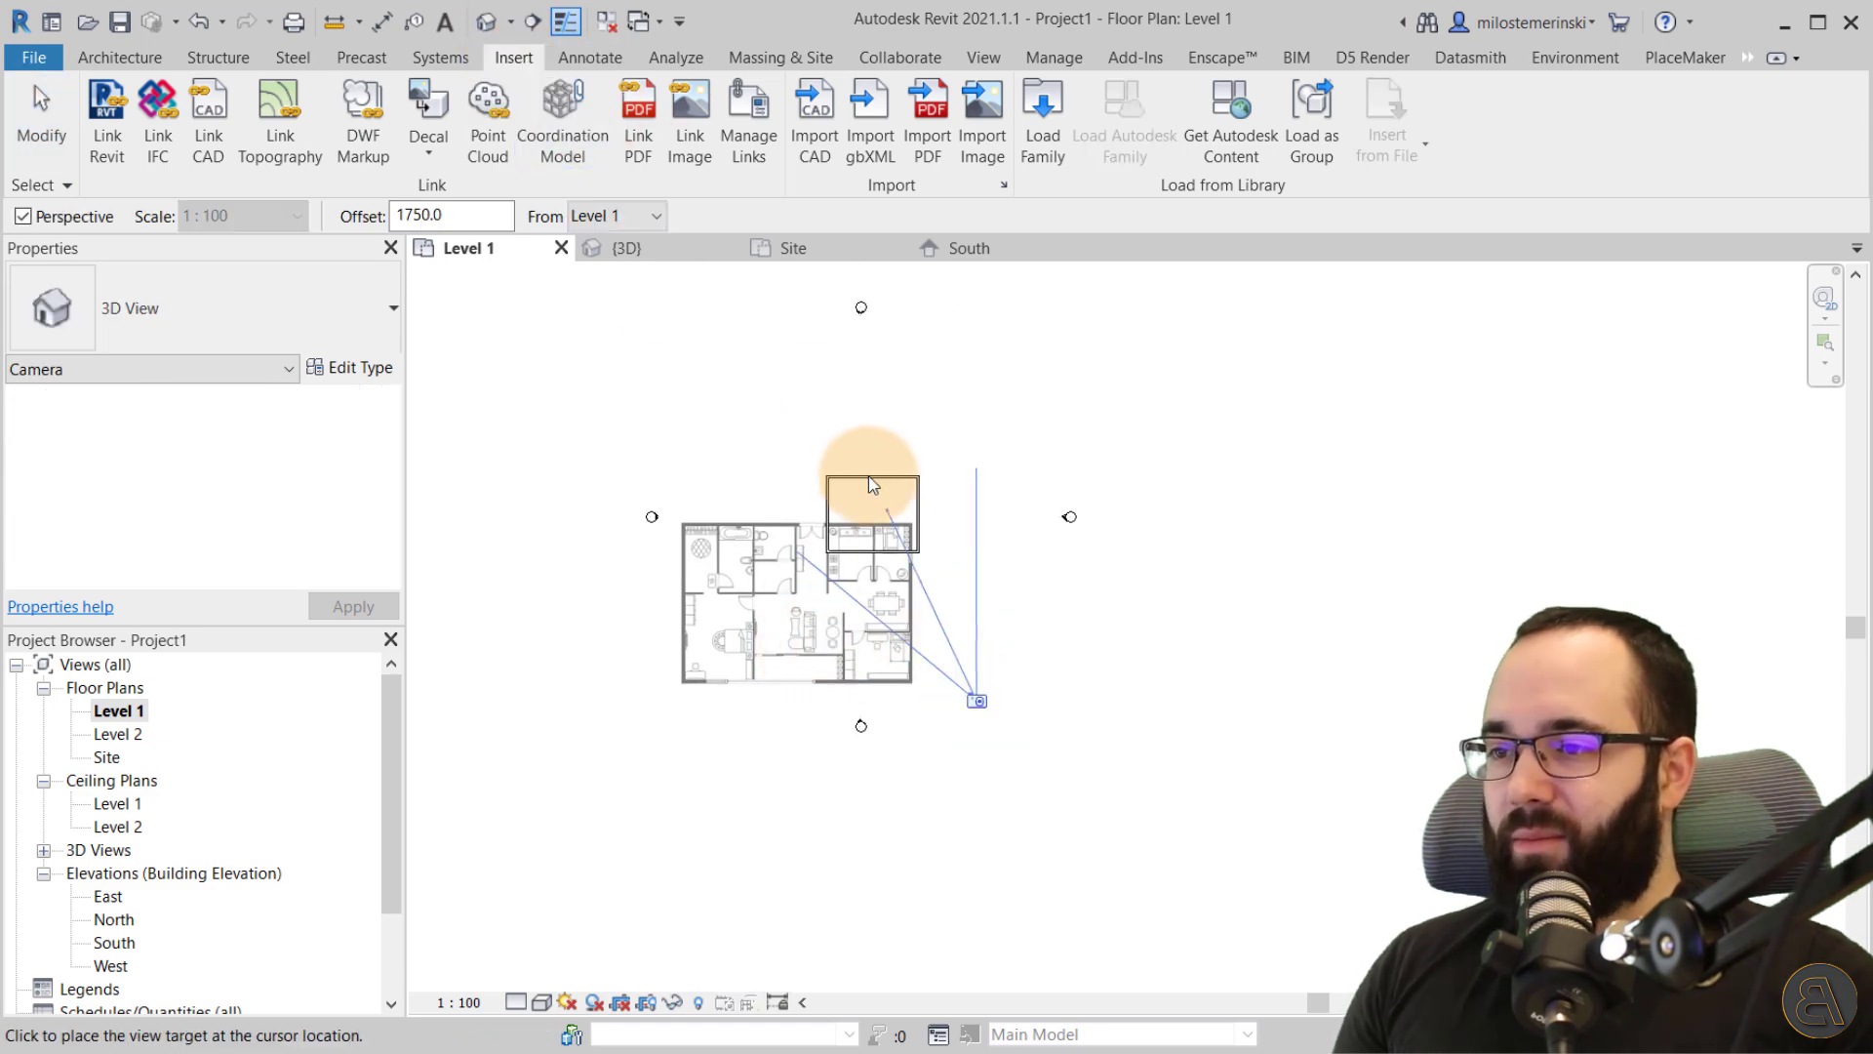
click(807, 451)
key(Escape)
scroll(1047, 530, down, 1)
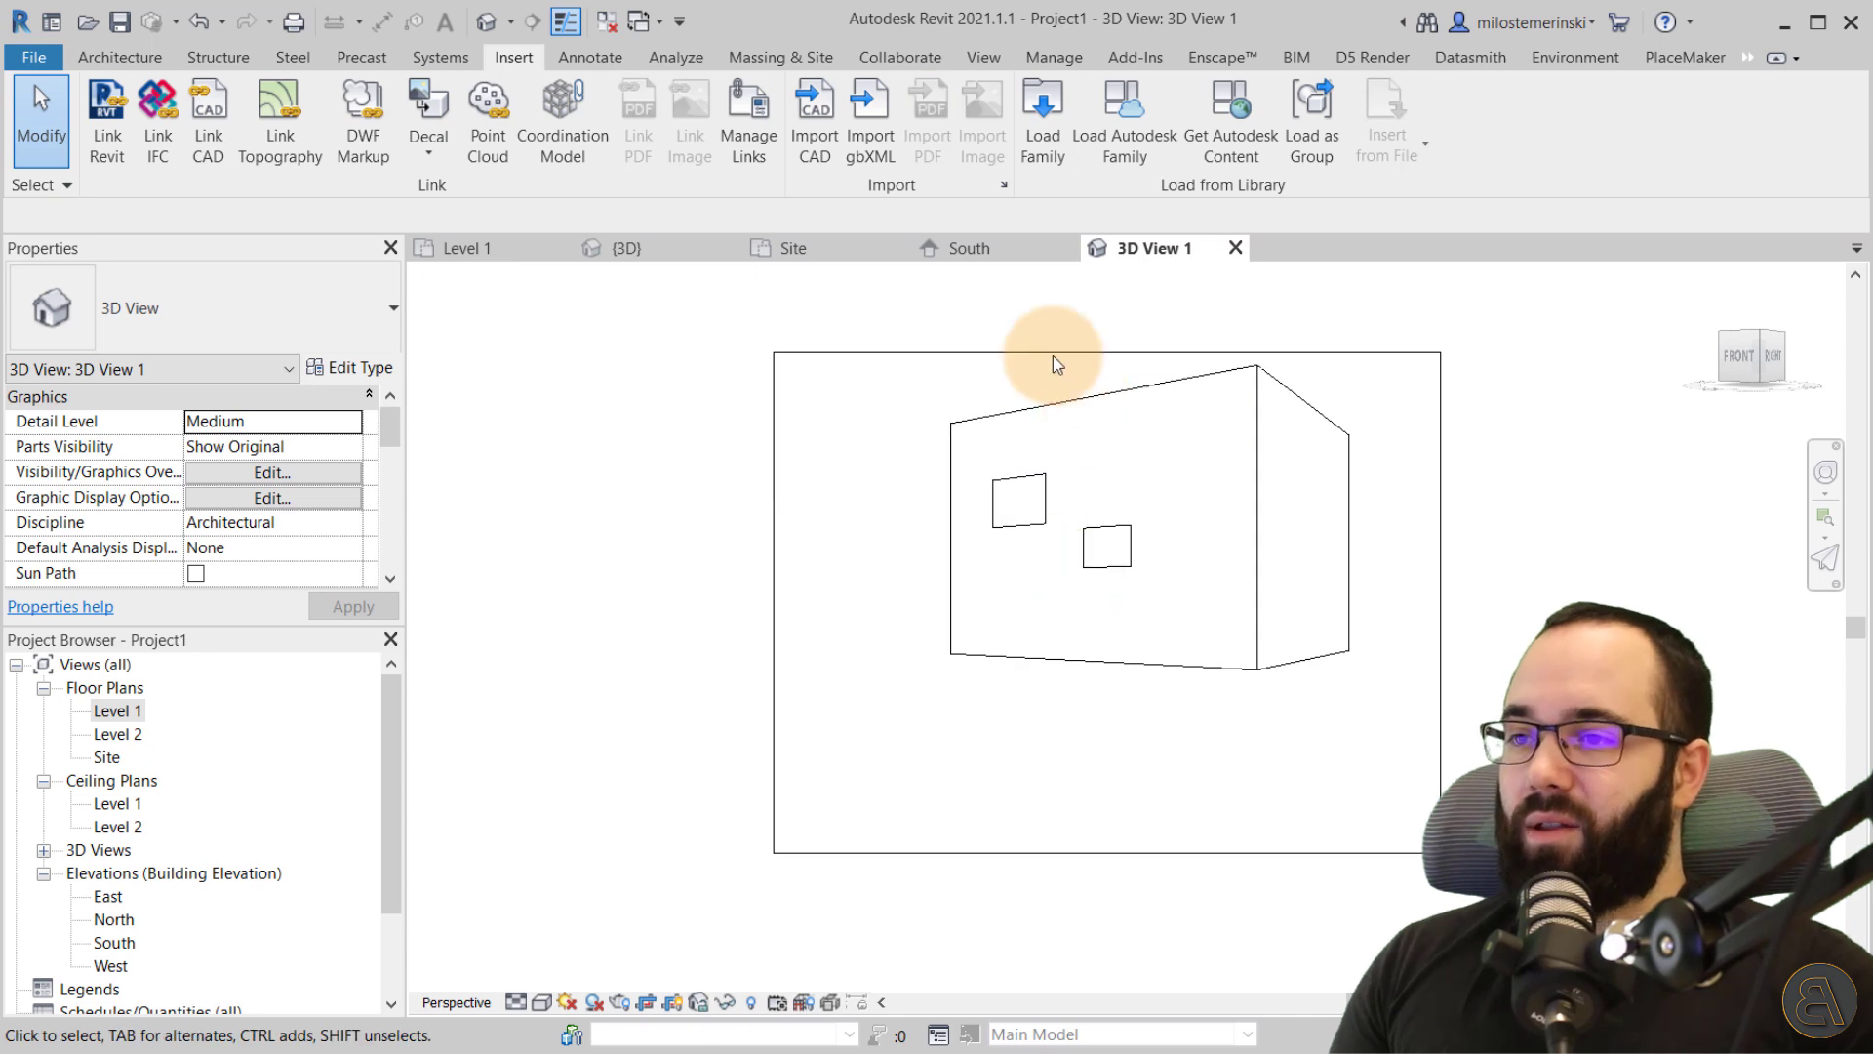
- Re-aim the camera with the steering wheel so the building sits lower in the perspective view's frame
click(1825, 472)
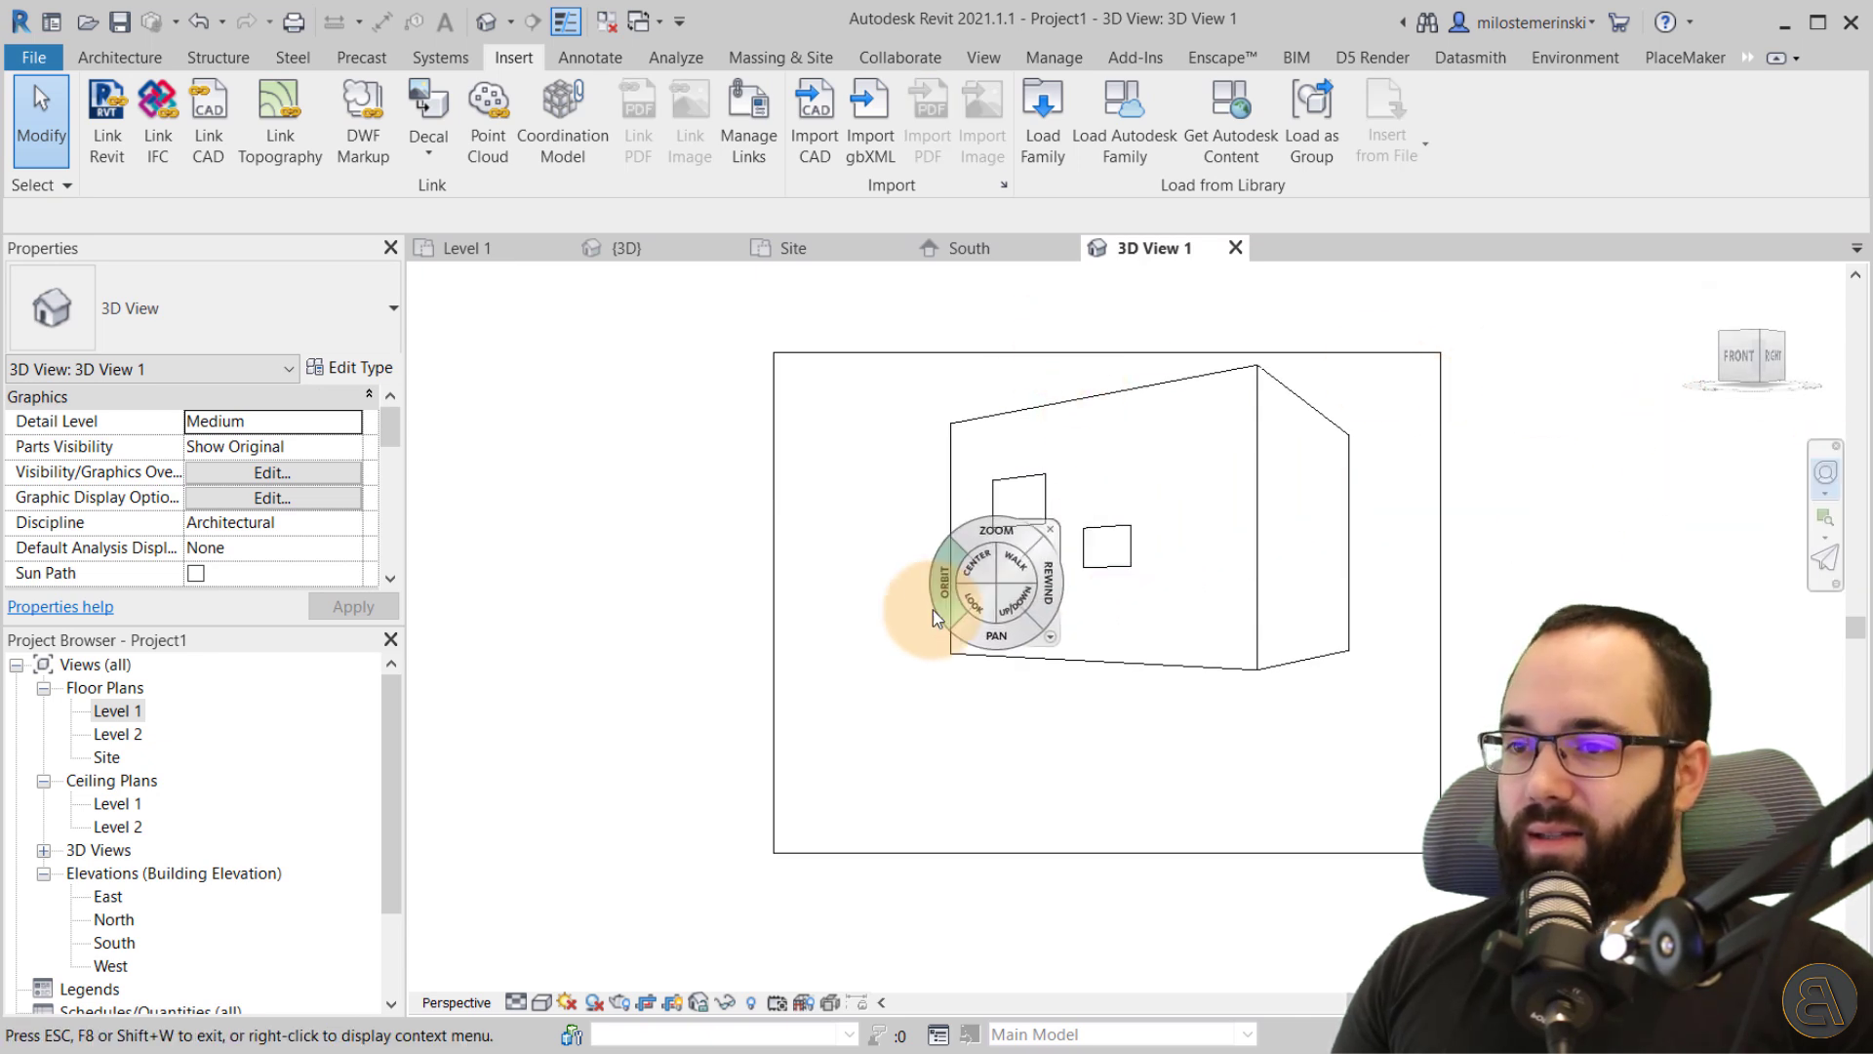
drag(979, 612, 1195, 514)
click(1074, 483)
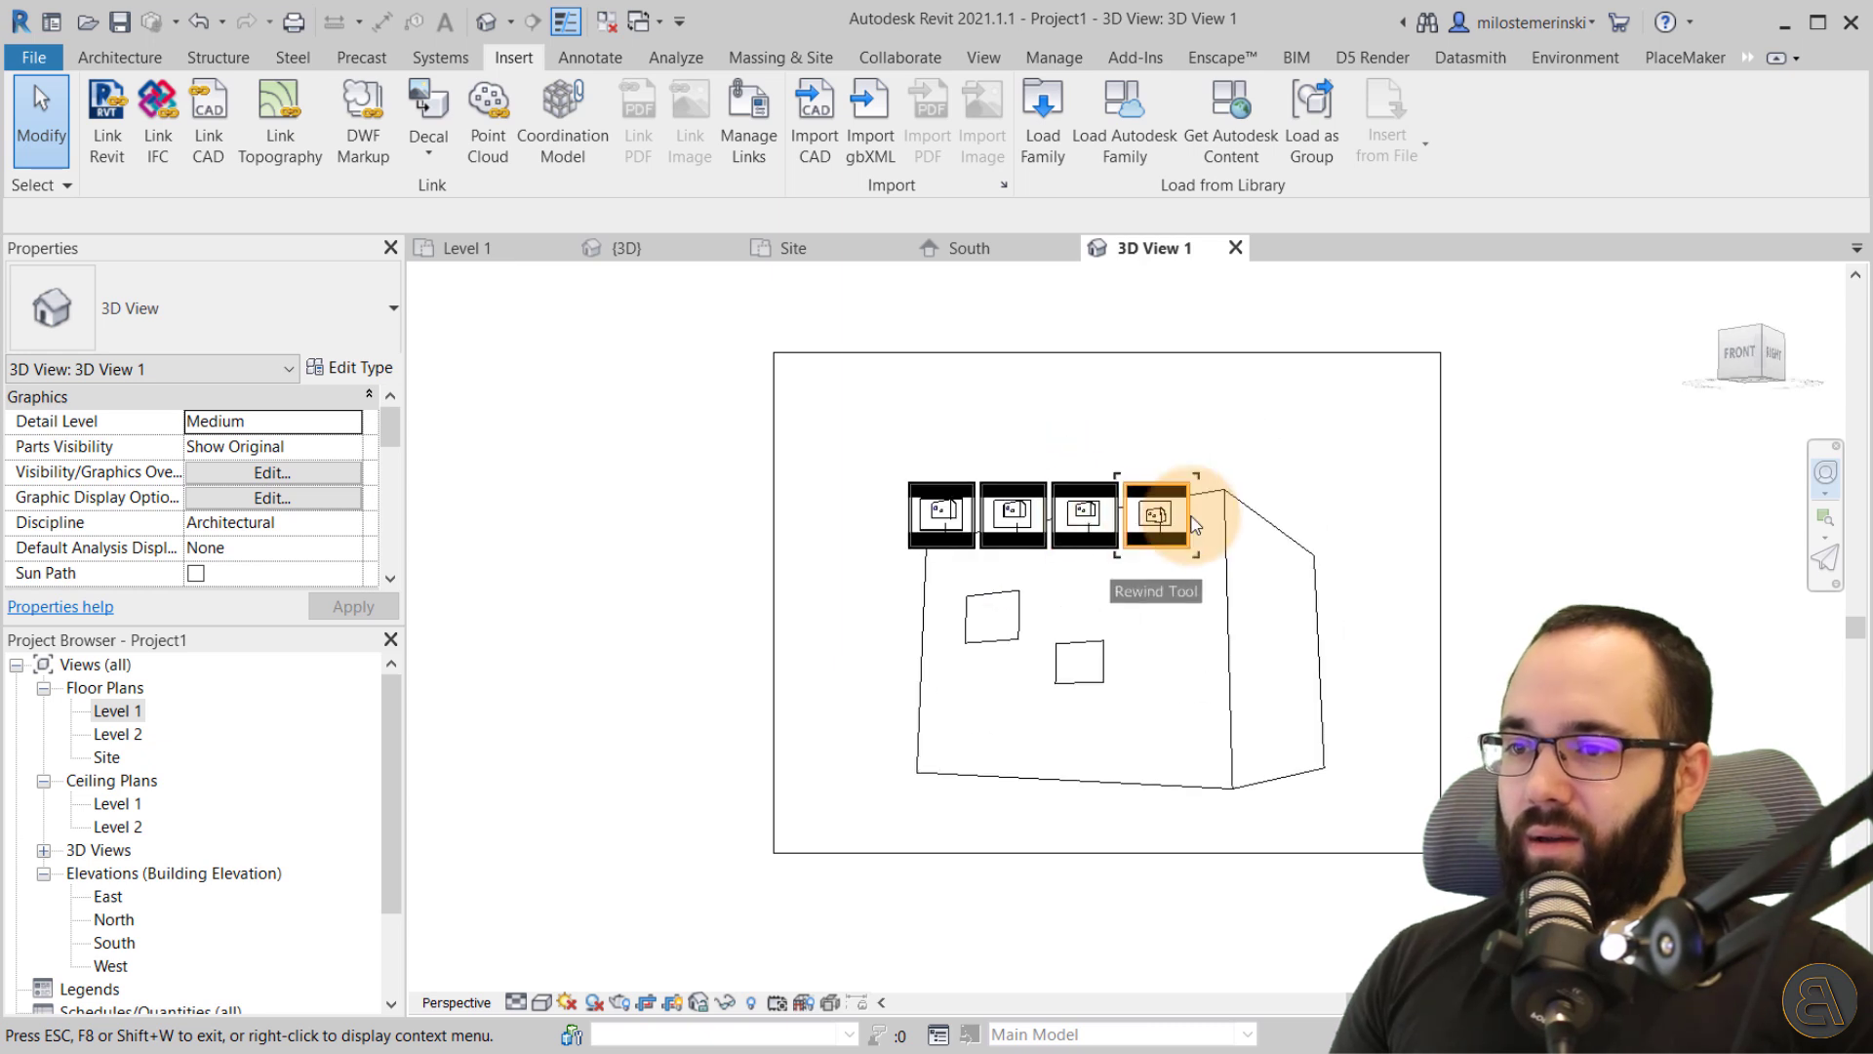
key(Escape)
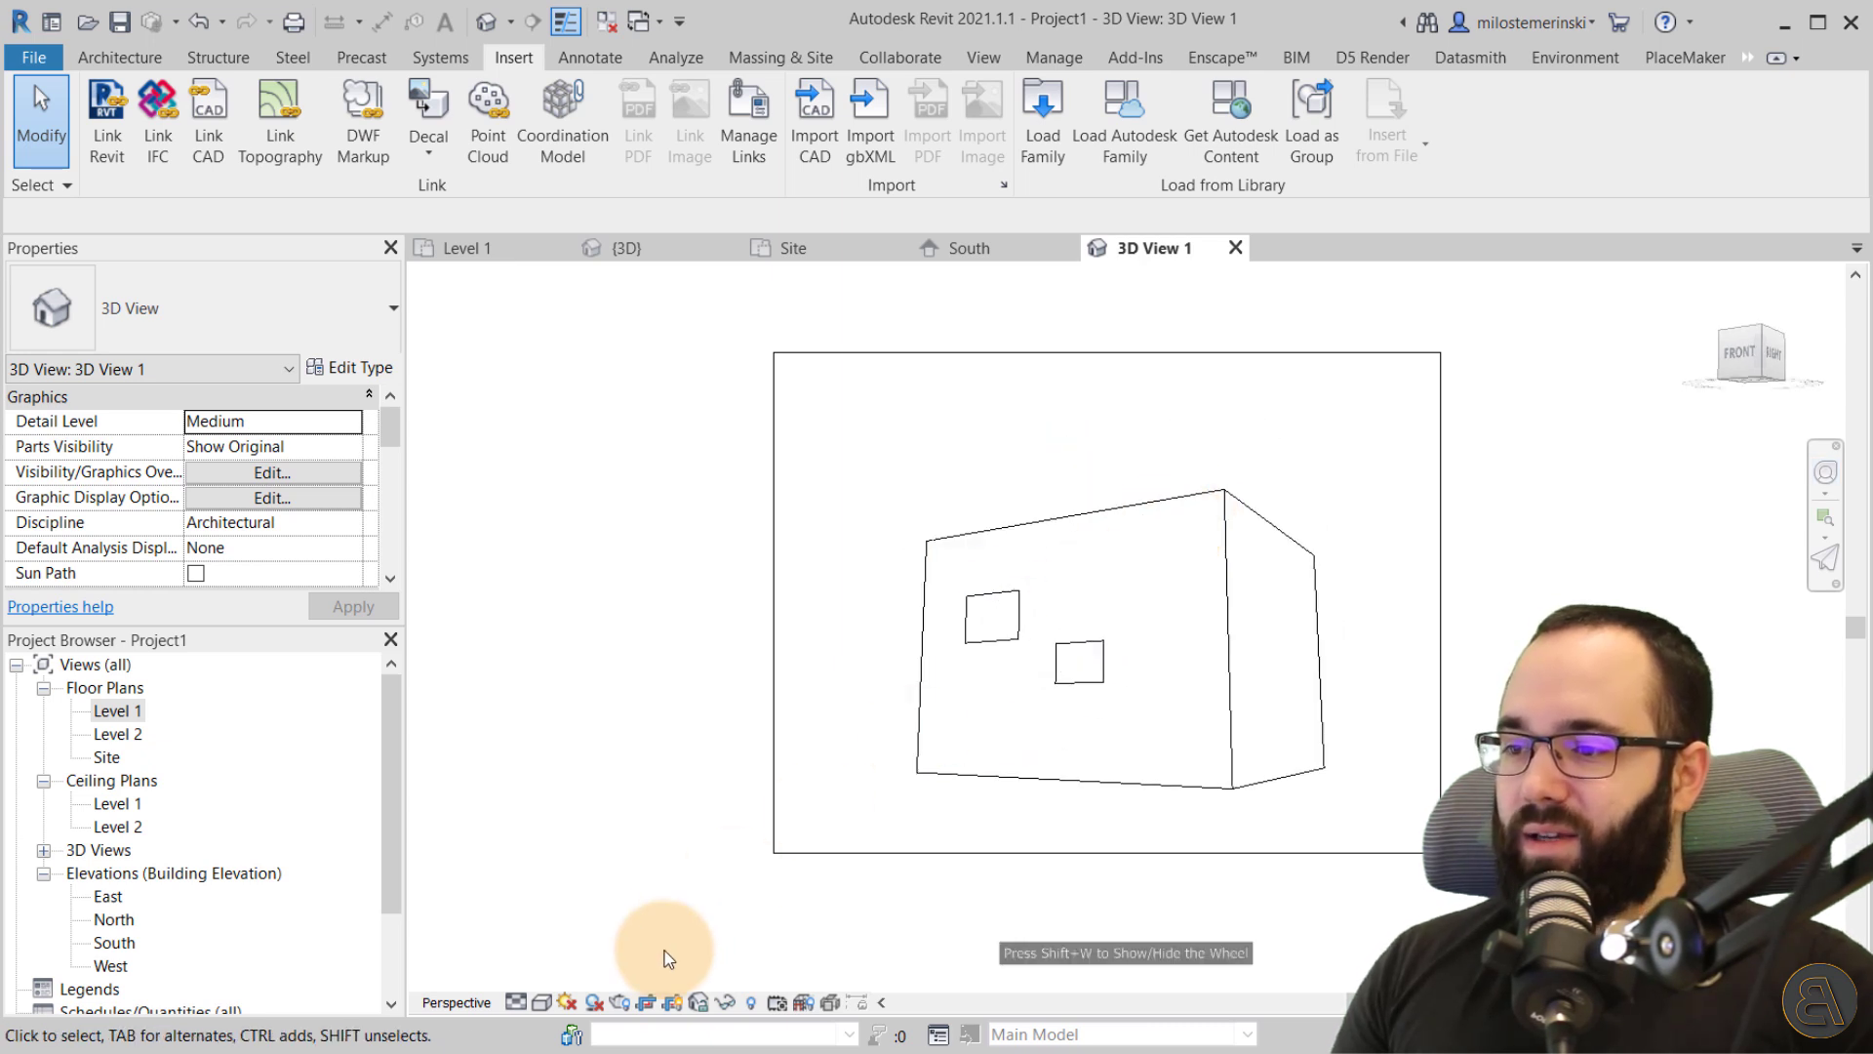
- Turn on shadows in the perspective view and bring the whole crop frame into sight
click(592, 1002)
scroll(1128, 700, up, 3)
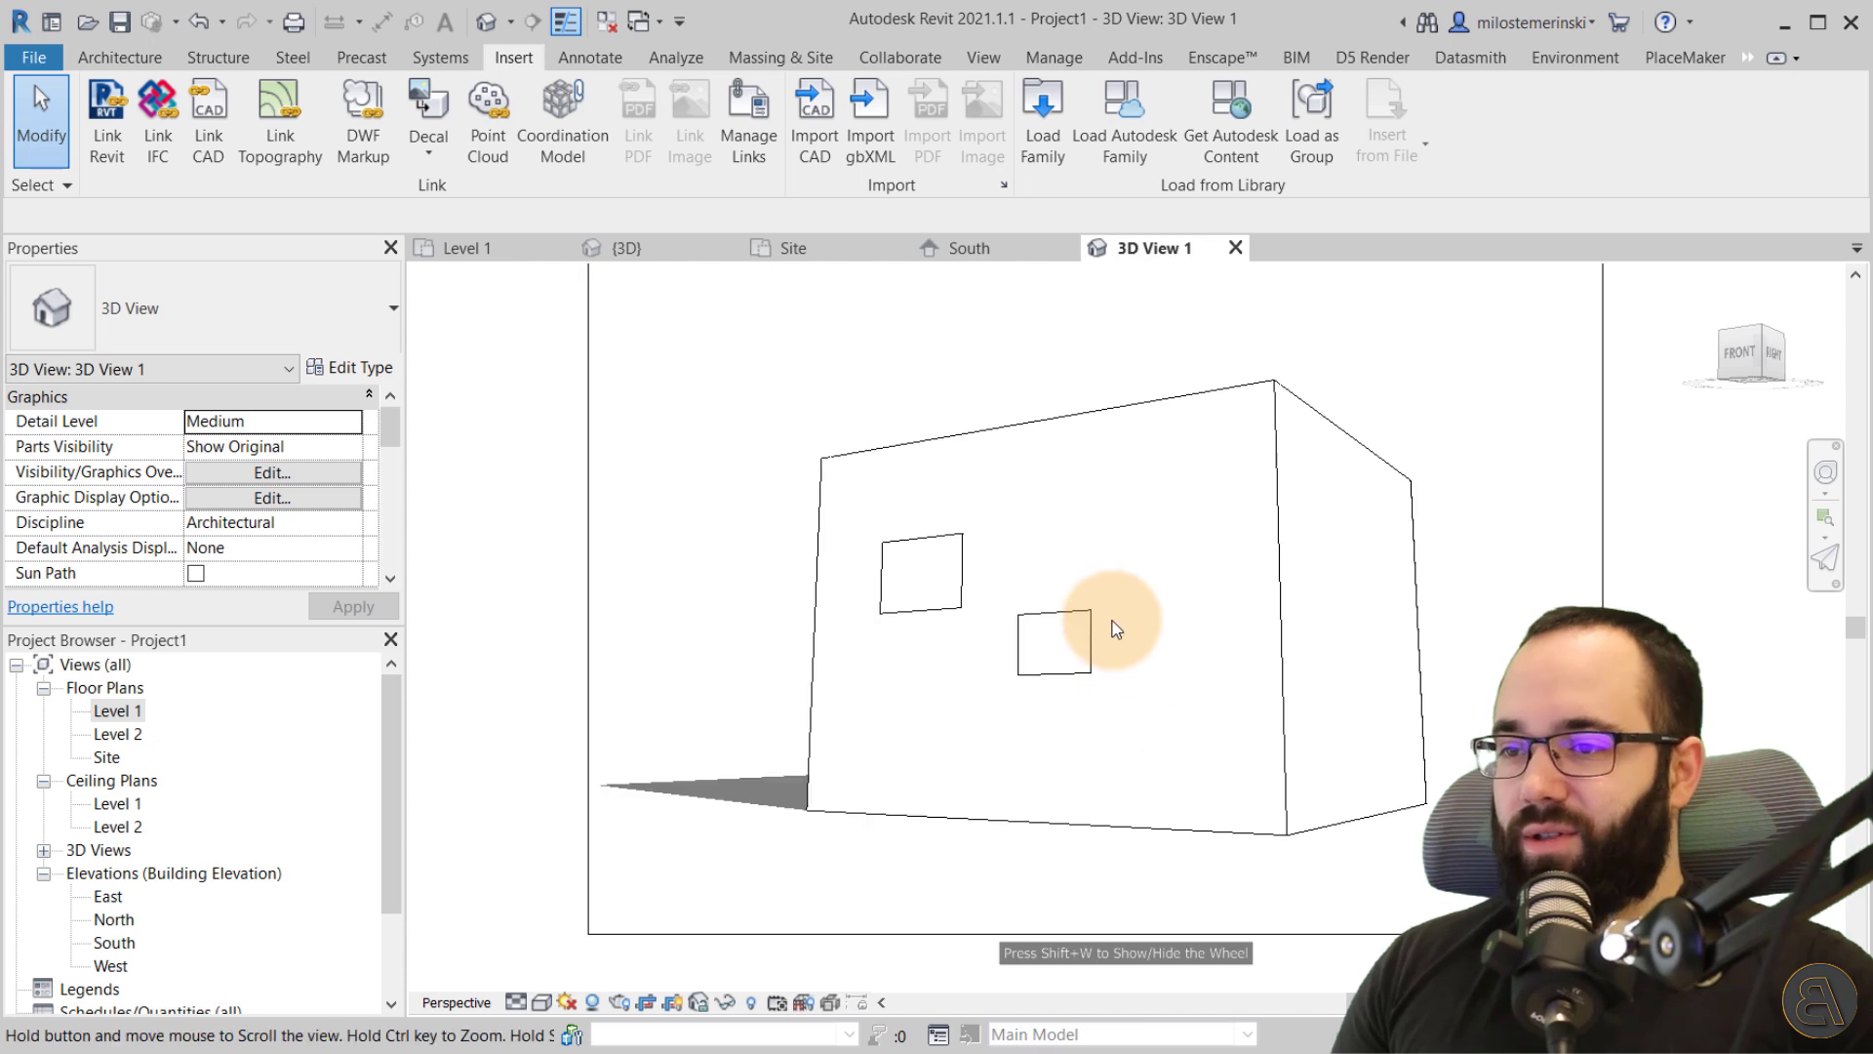
scroll(933, 689, down, 2)
middle_drag(1048, 644, 837, 620)
scroll(876, 617, up, 1)
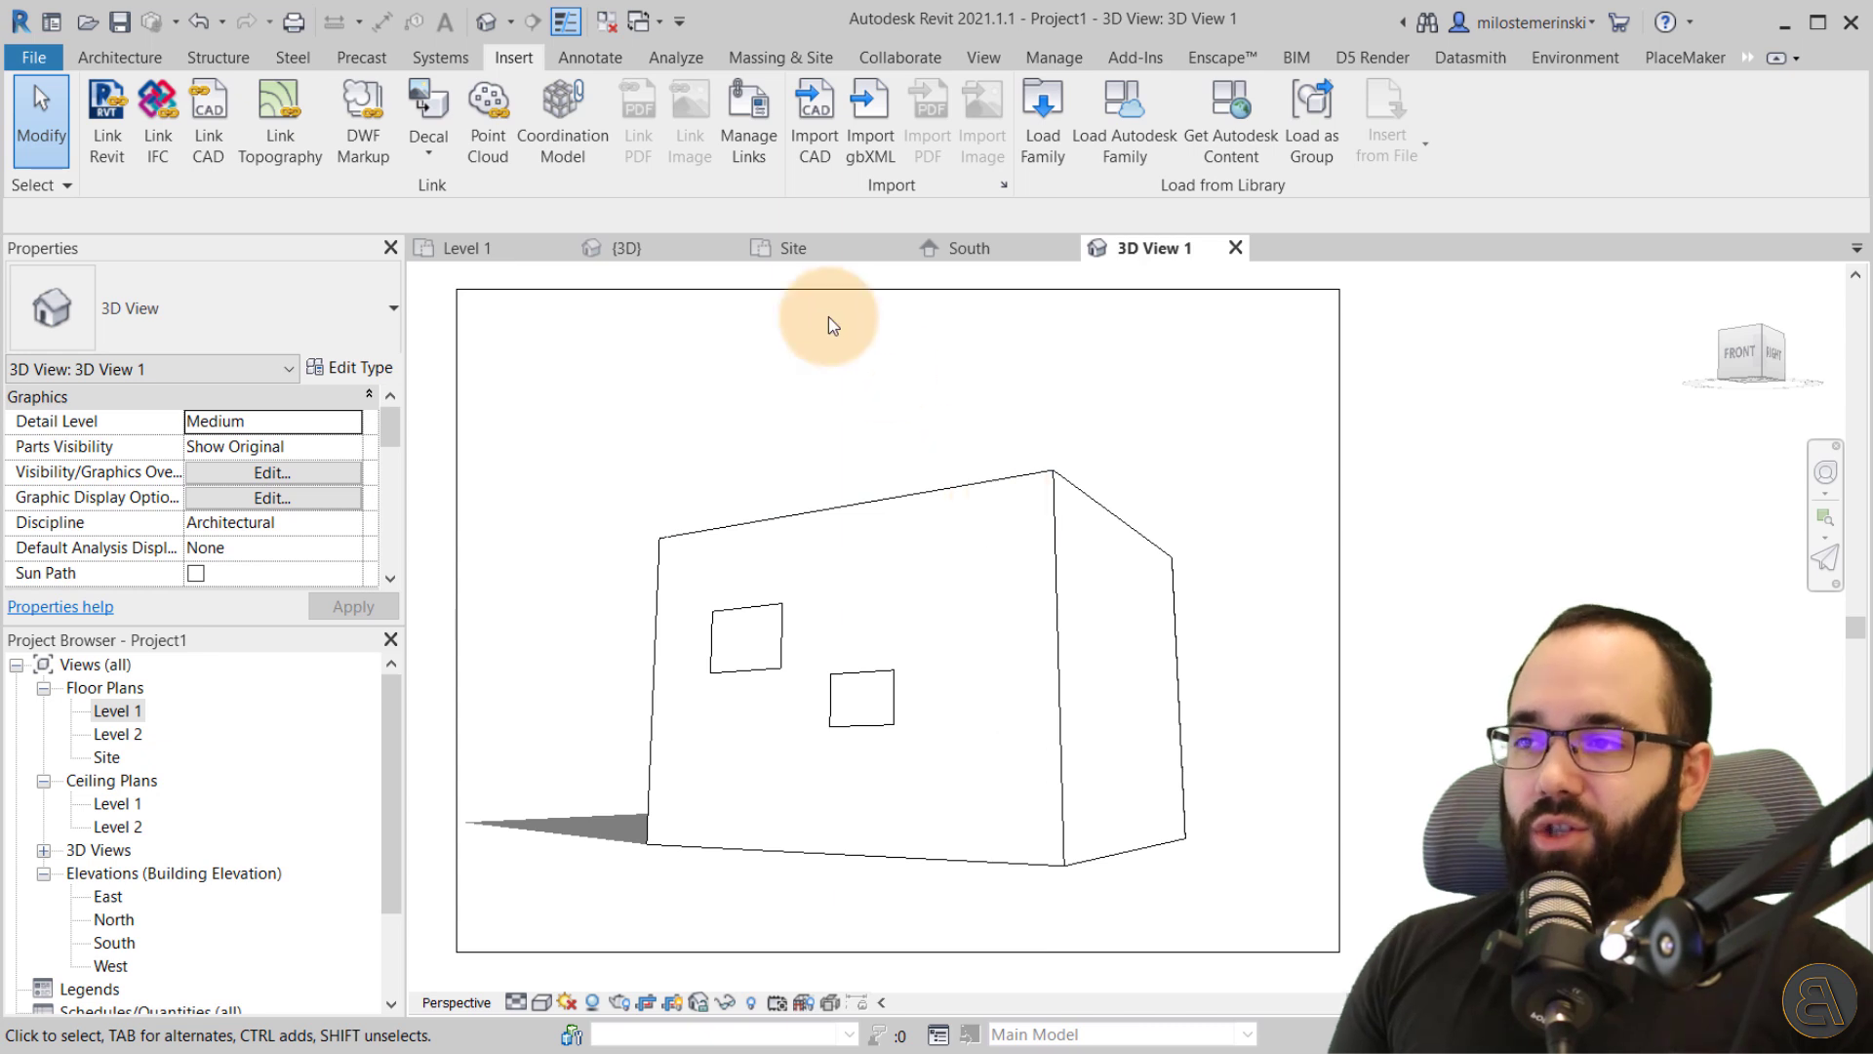
- Scale the perspective view's crop region to a width of 250 mm with locked proportions
click(759, 287)
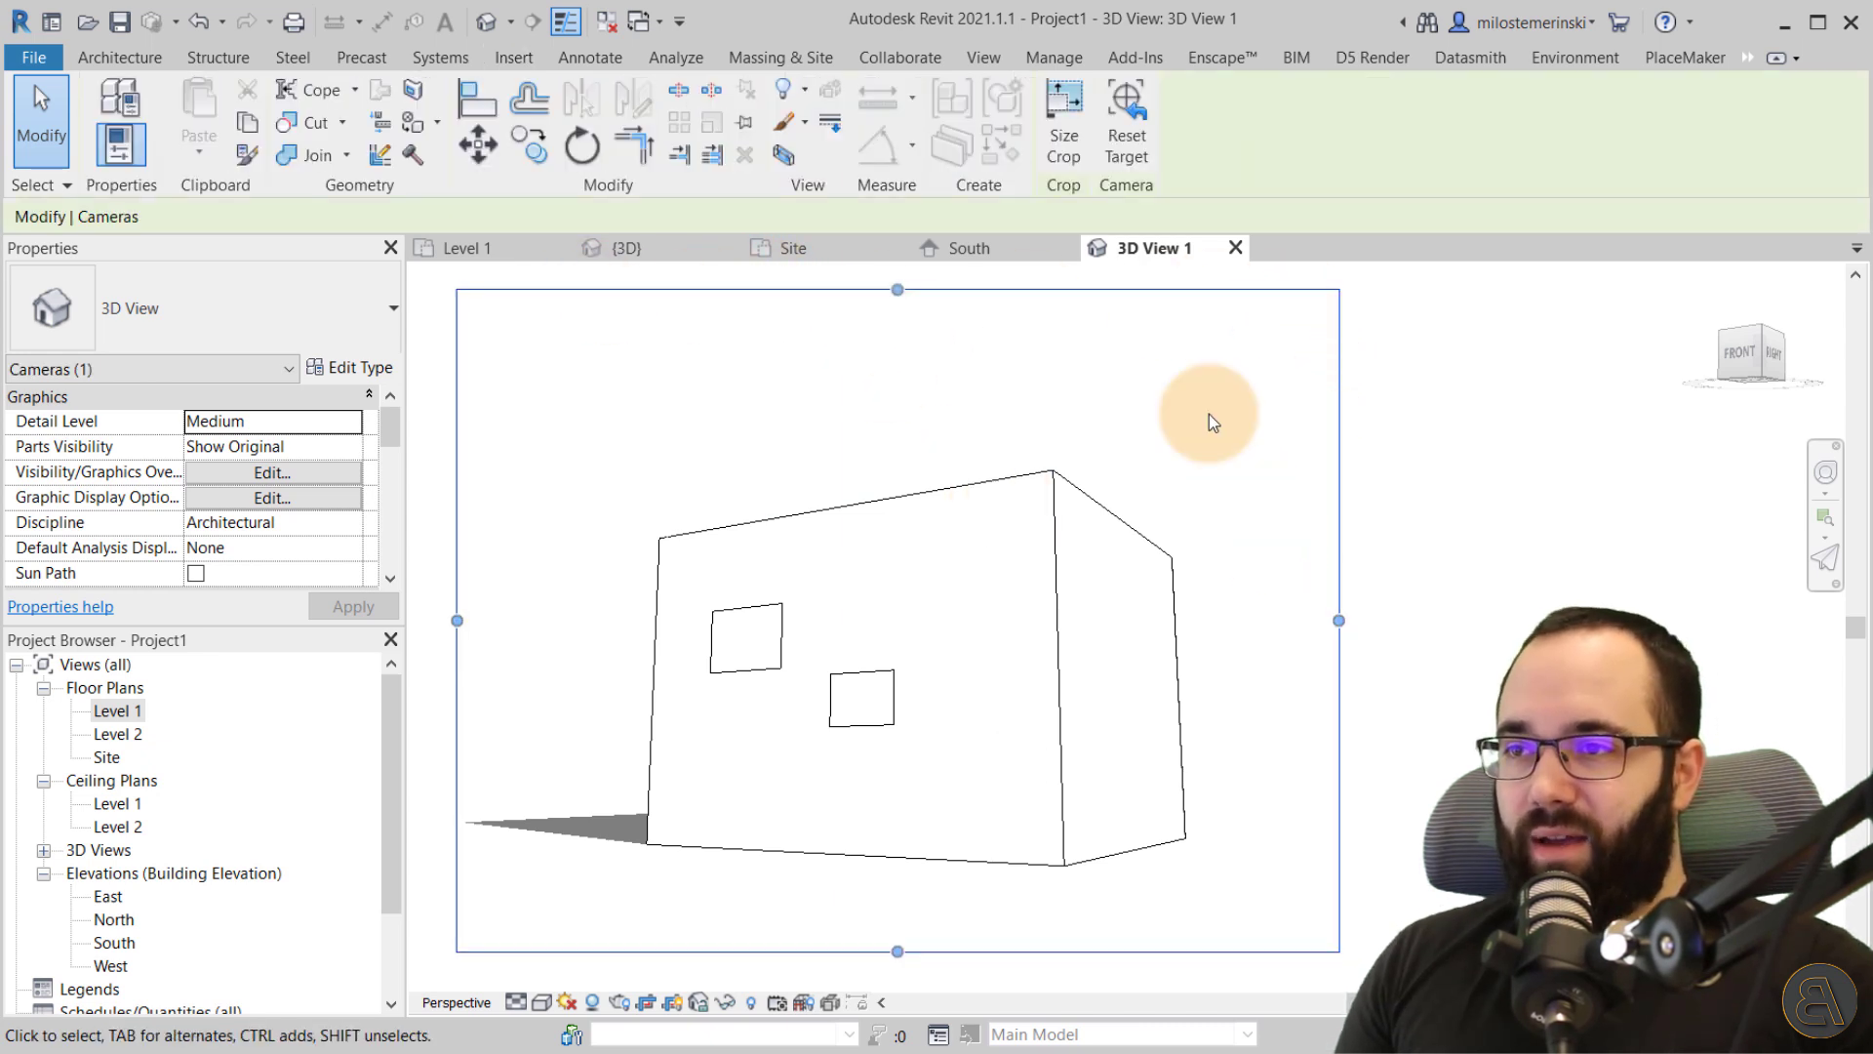
click(1064, 142)
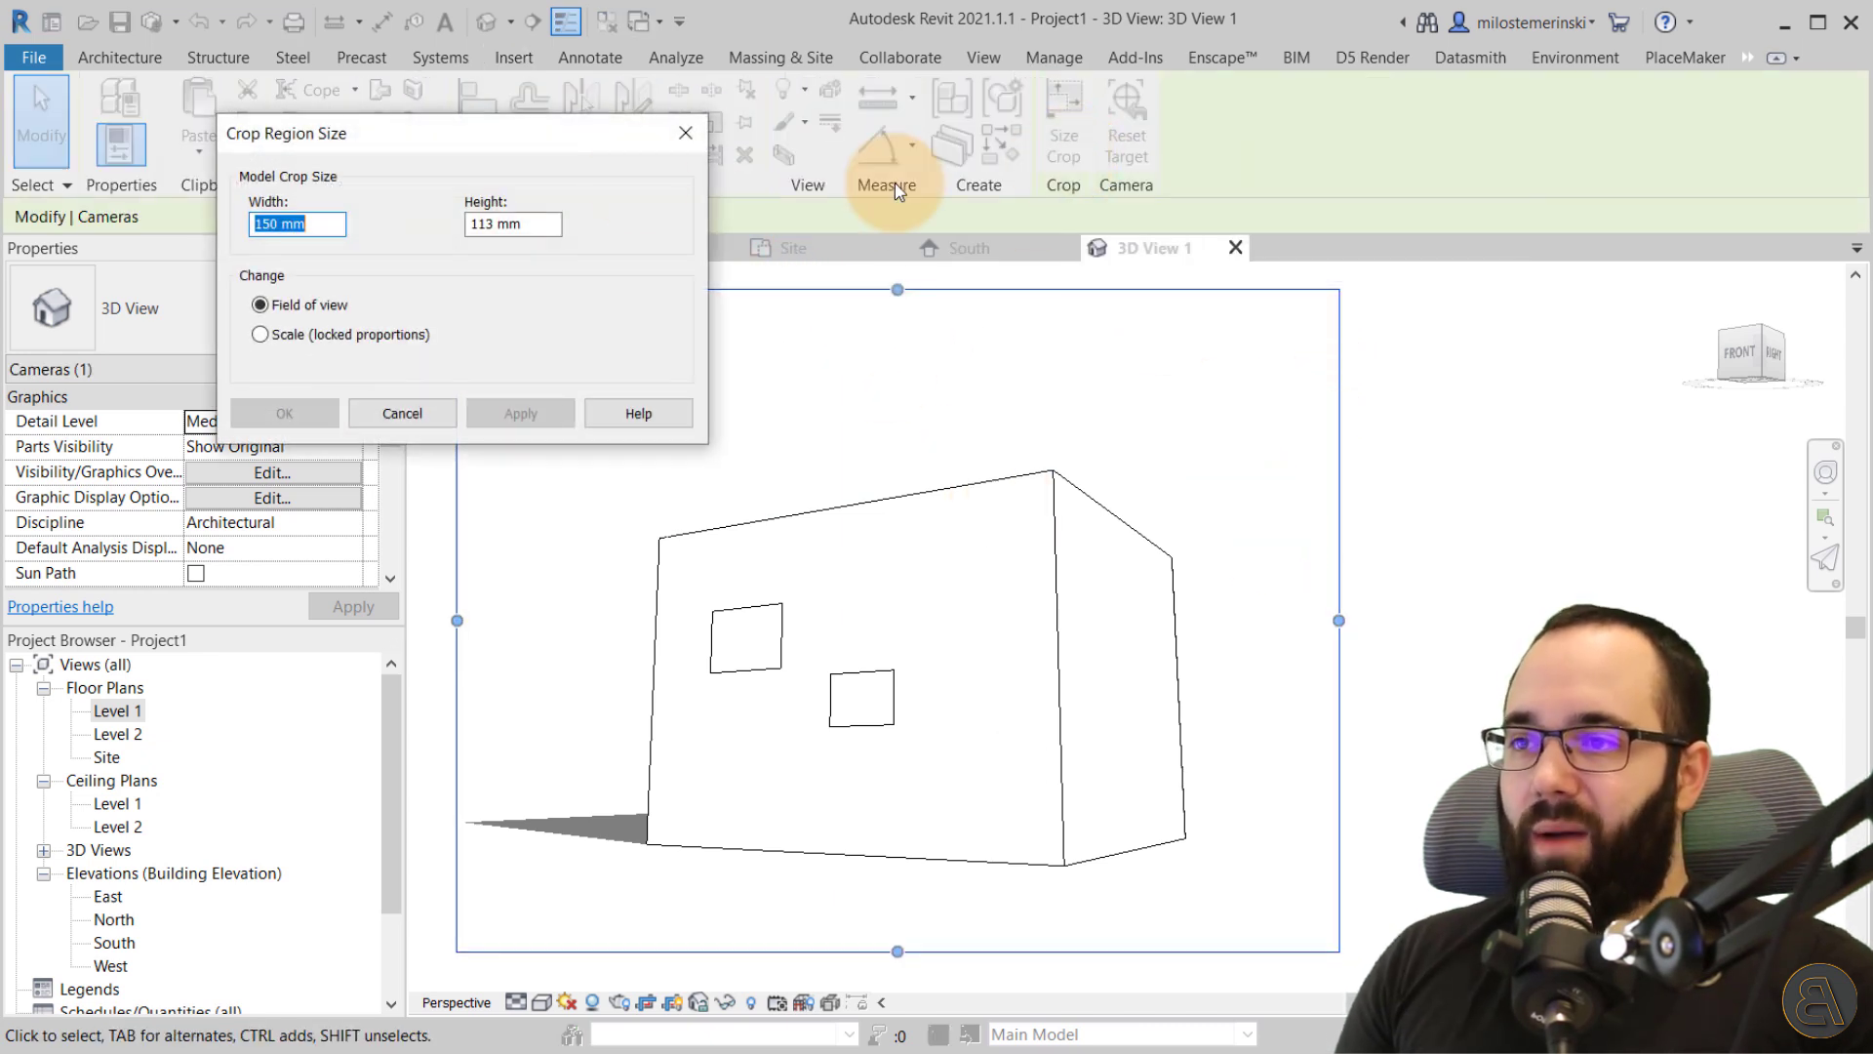
drag(525, 143, 779, 296)
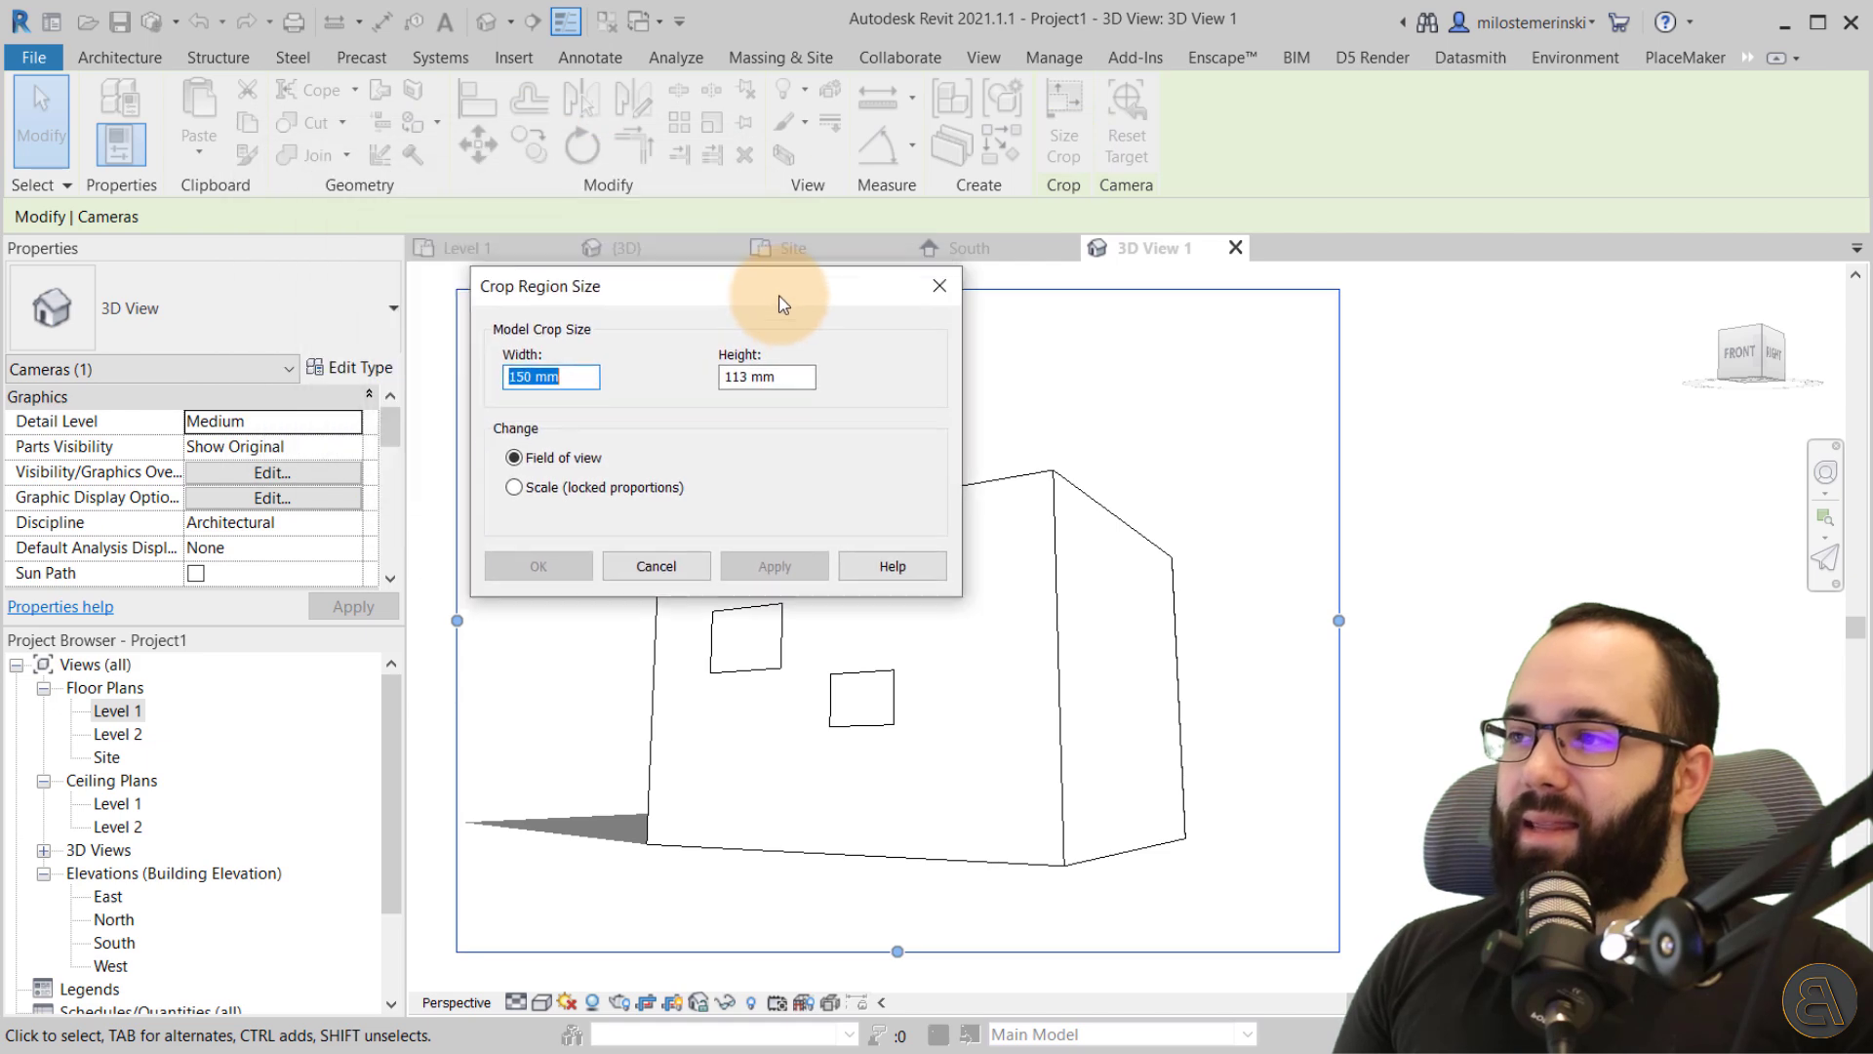
click(516, 486)
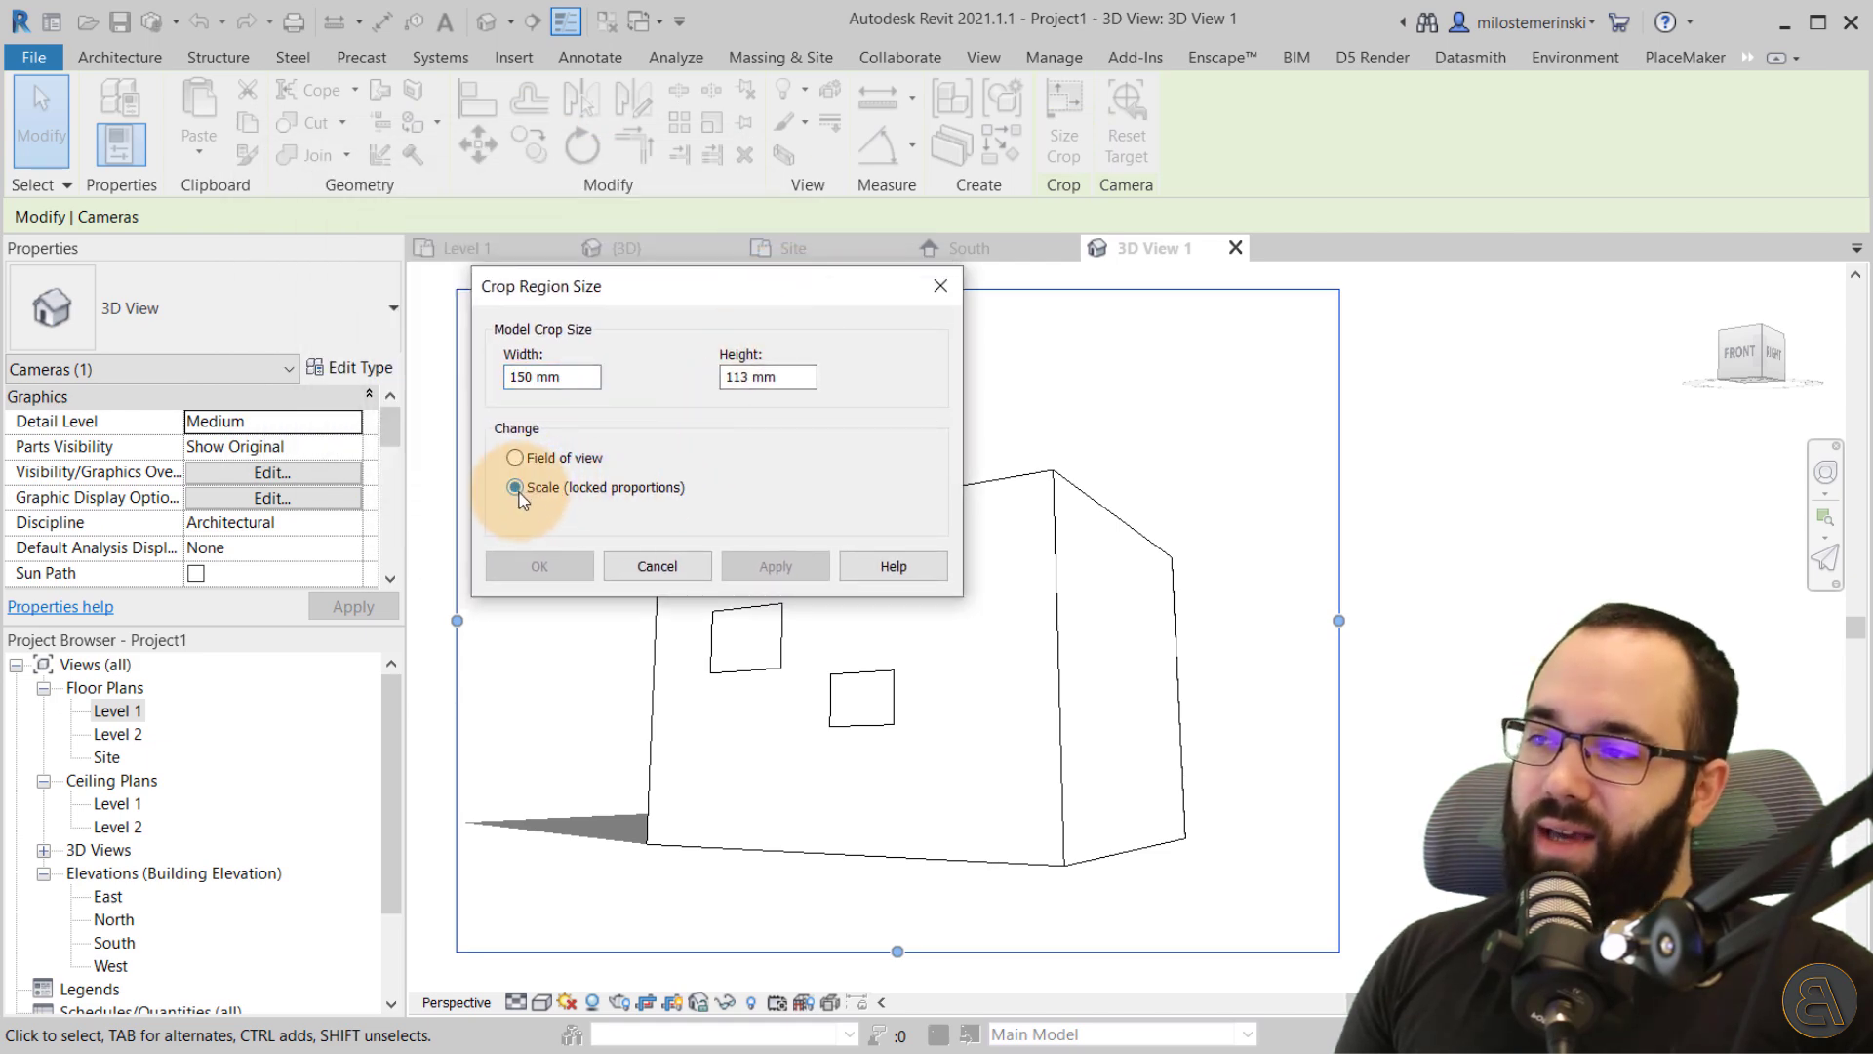
click(509, 377)
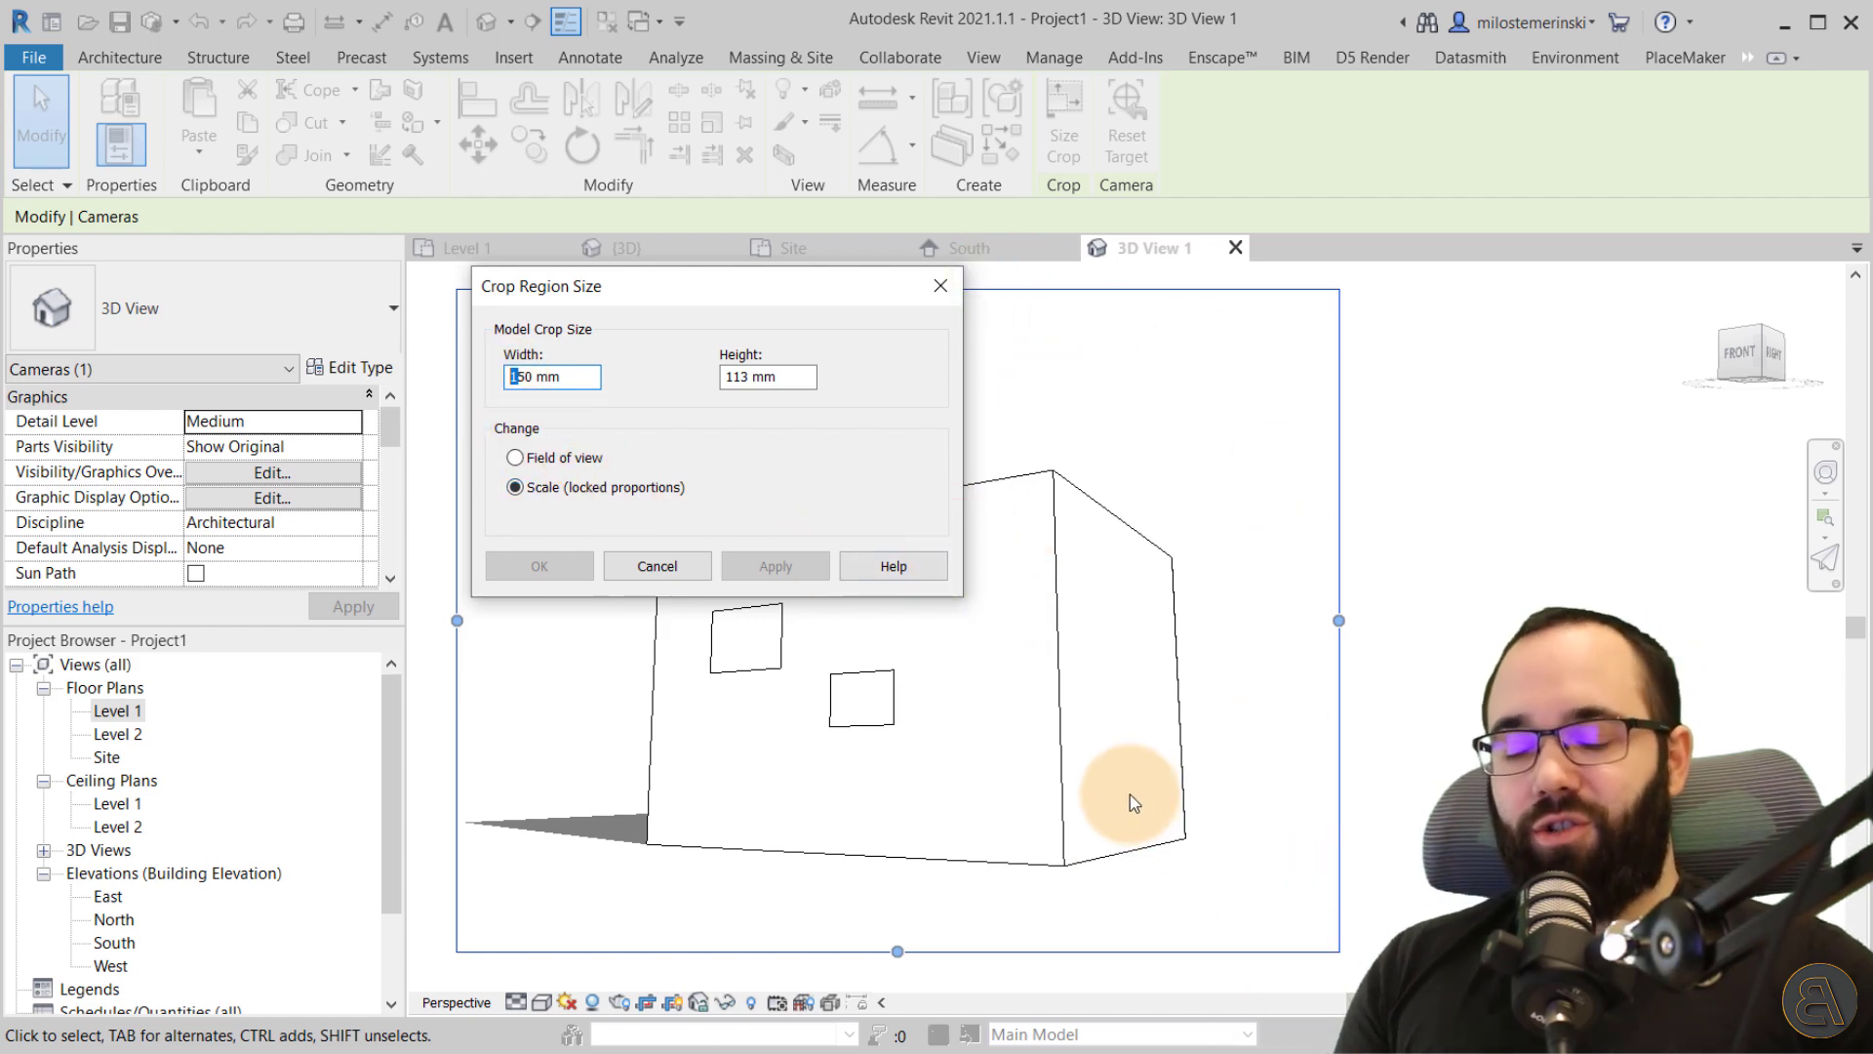
text(2)
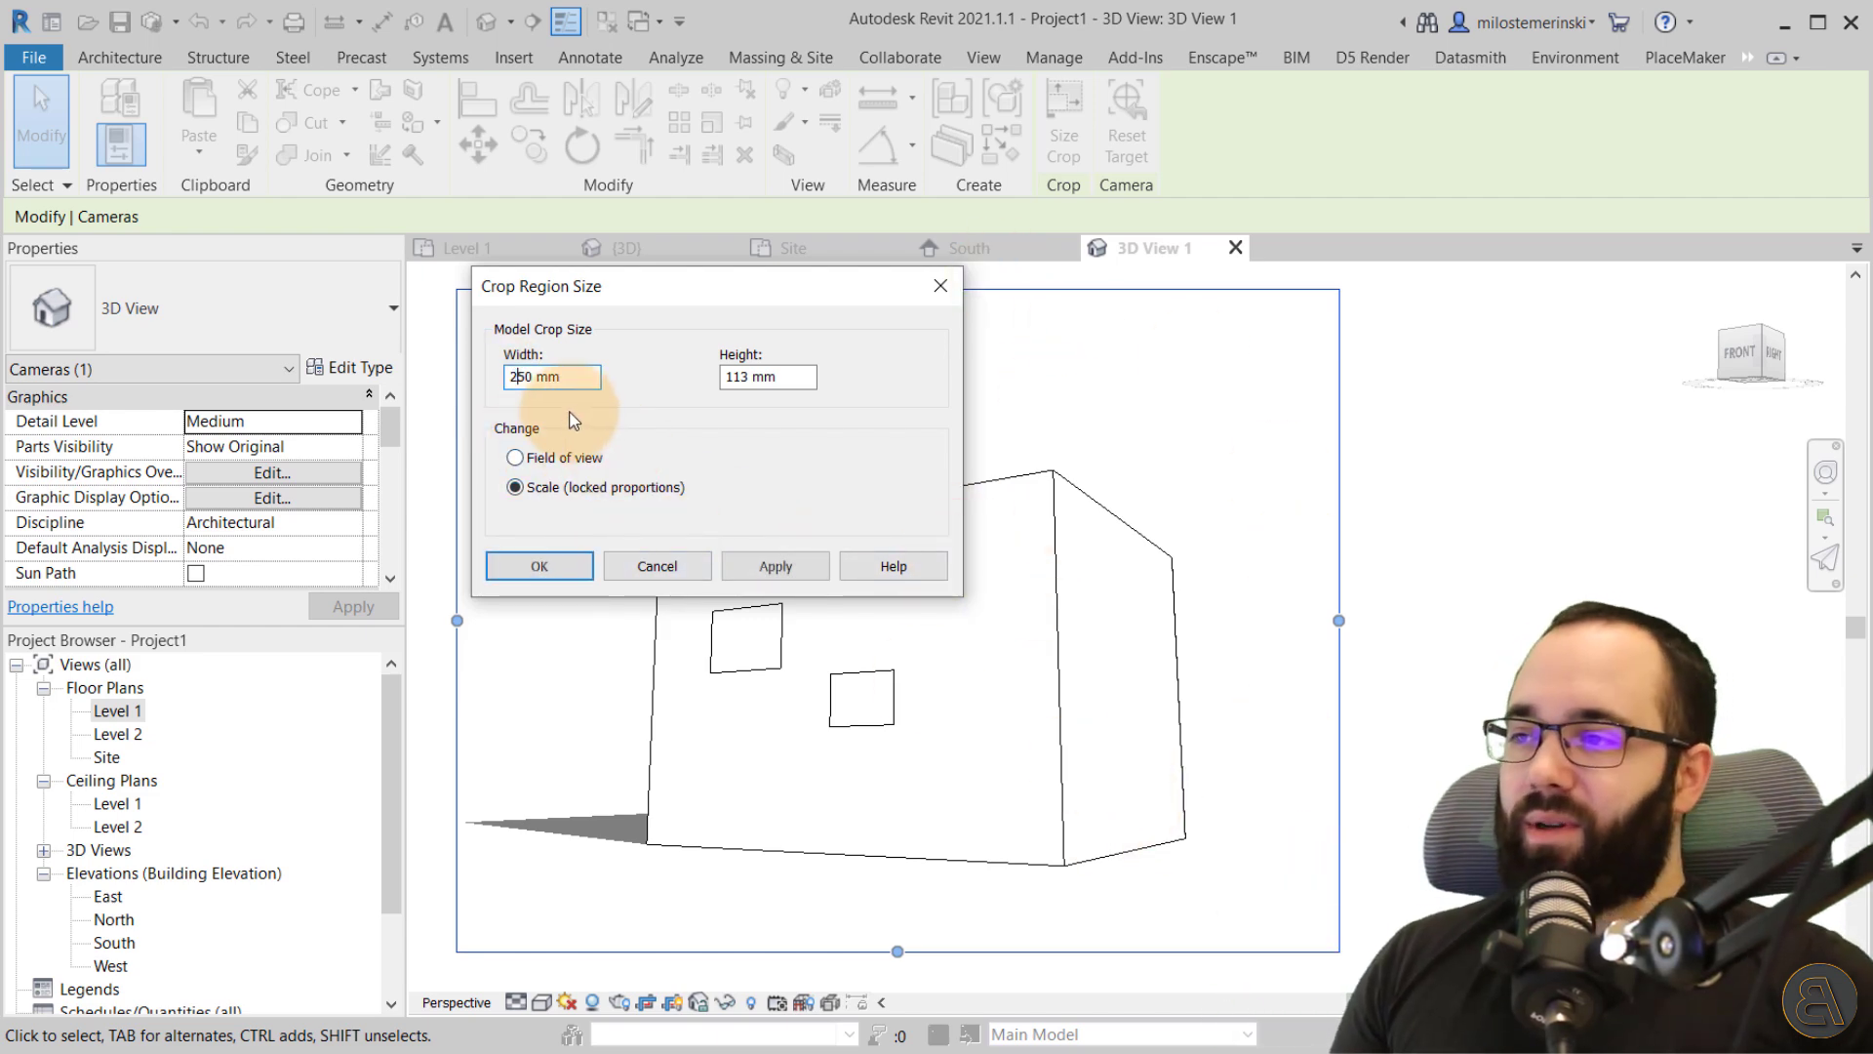
click(761, 568)
click(554, 566)
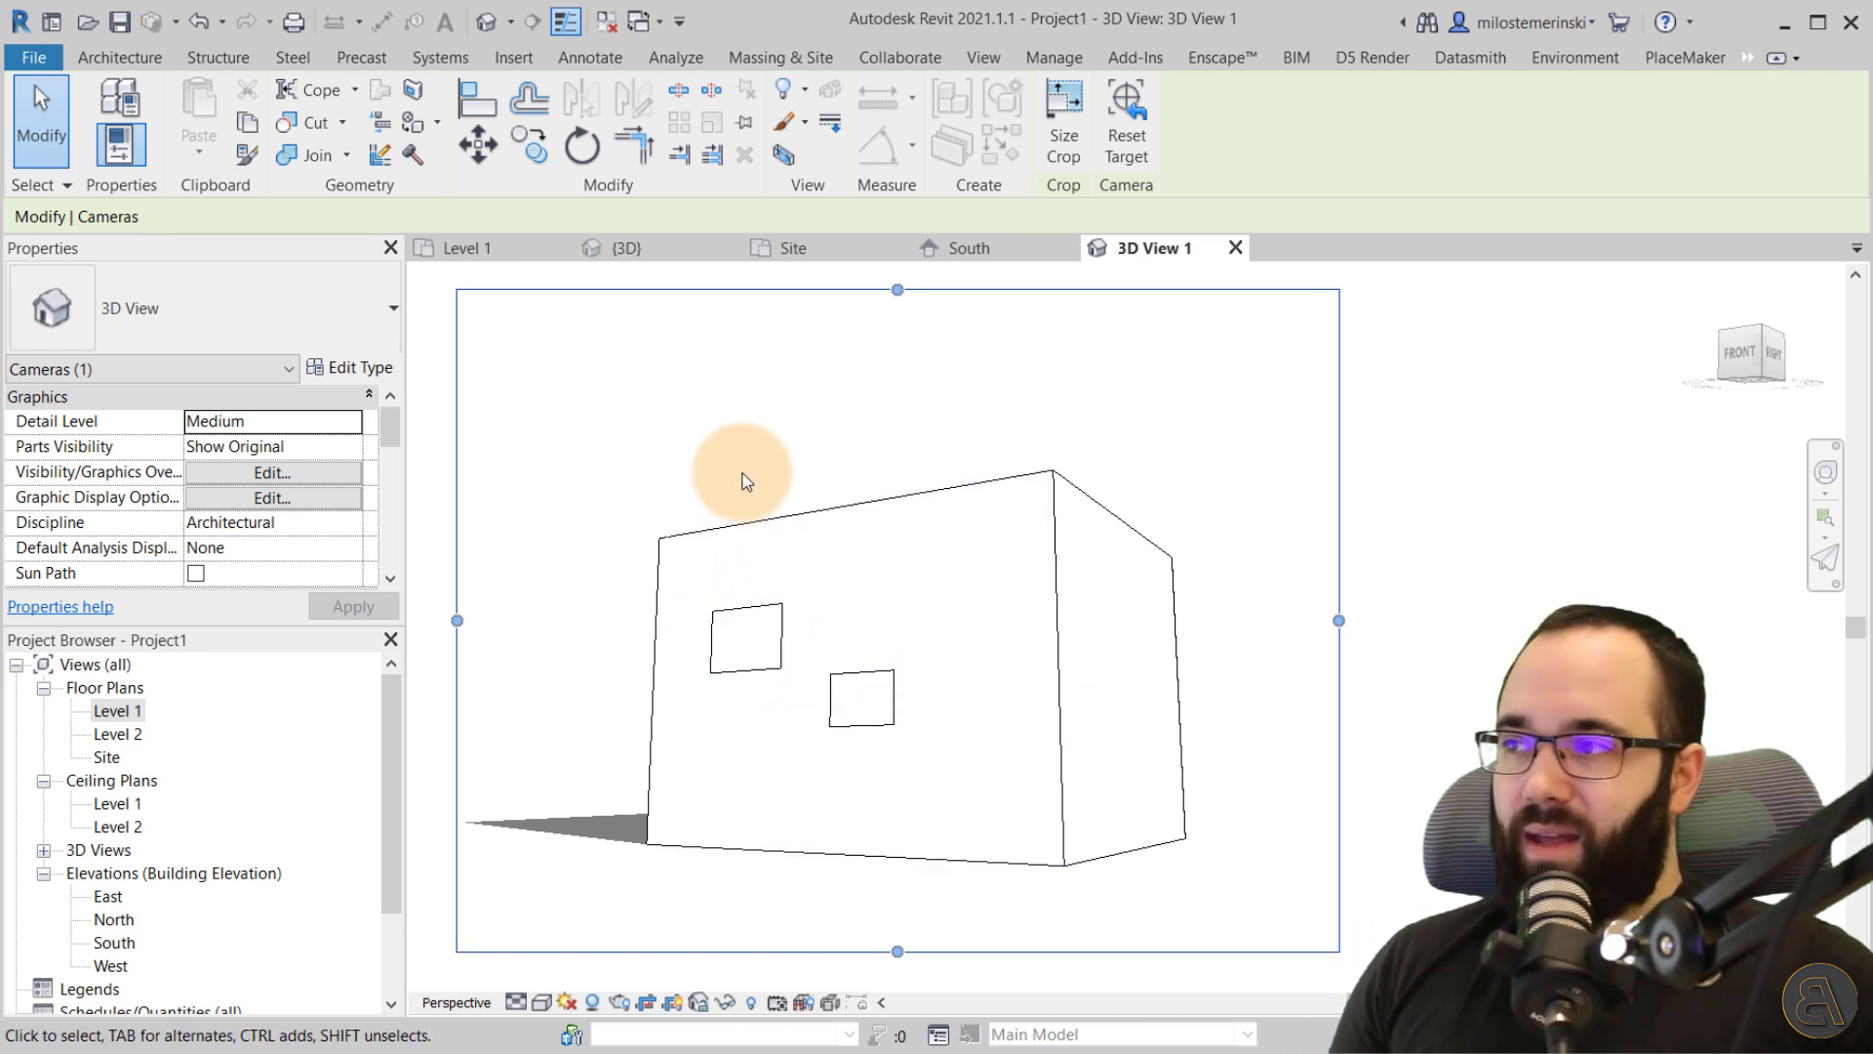
- Review the image export settings for the perspective view, including the zoom-to-actual-size option, and close them without exporting
click(35, 61)
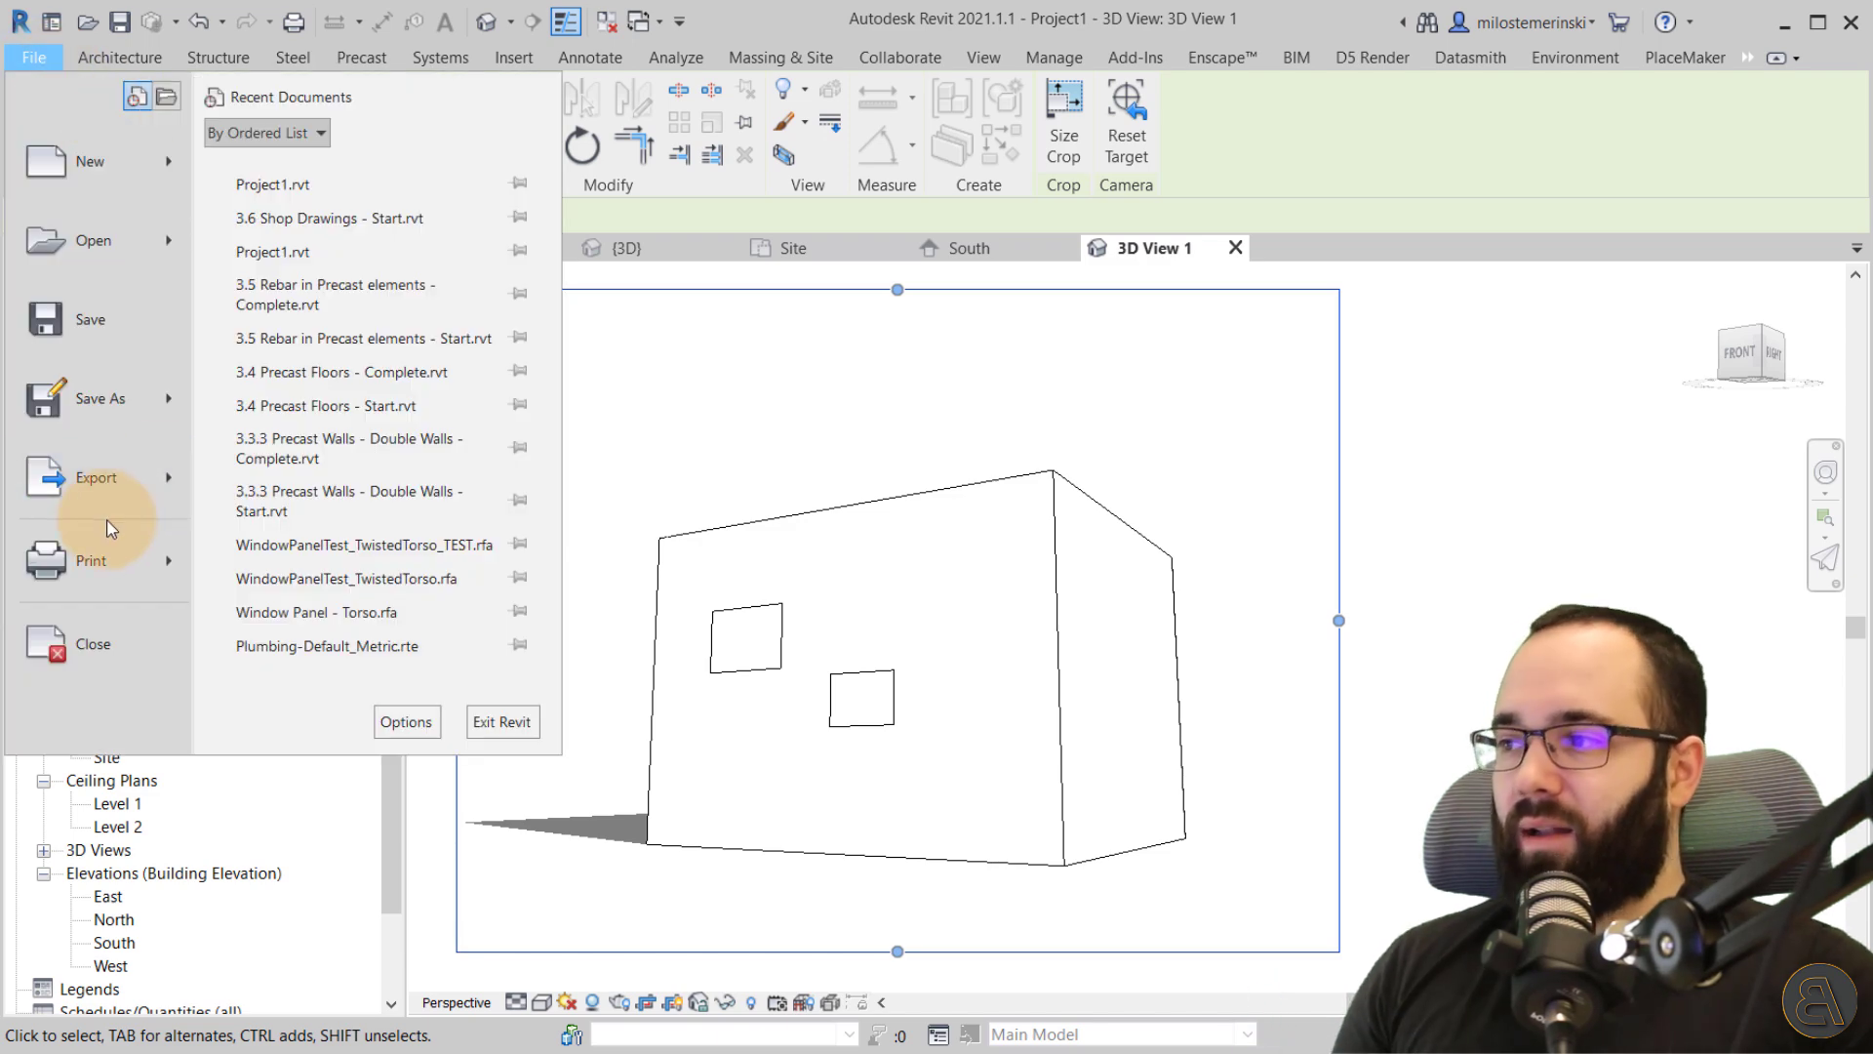
mouse_move(127, 493)
click(325, 681)
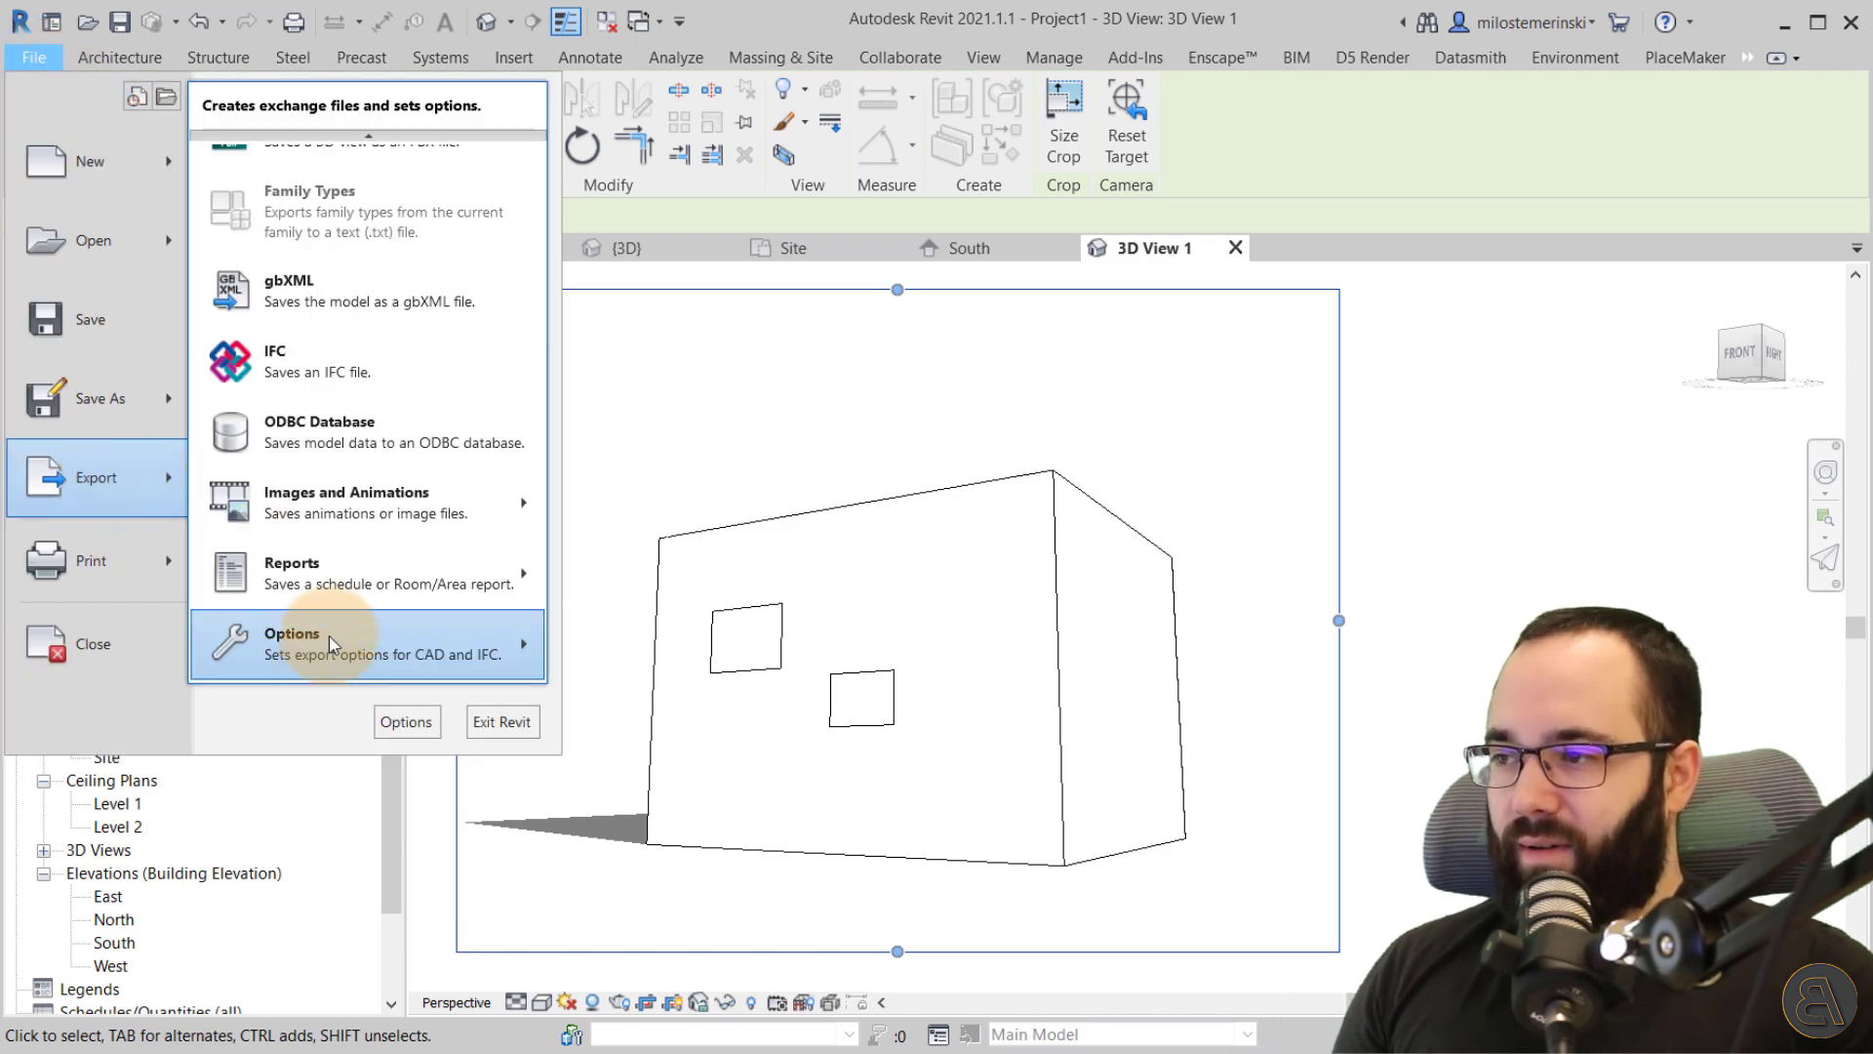
mouse_move(390, 492)
click(585, 574)
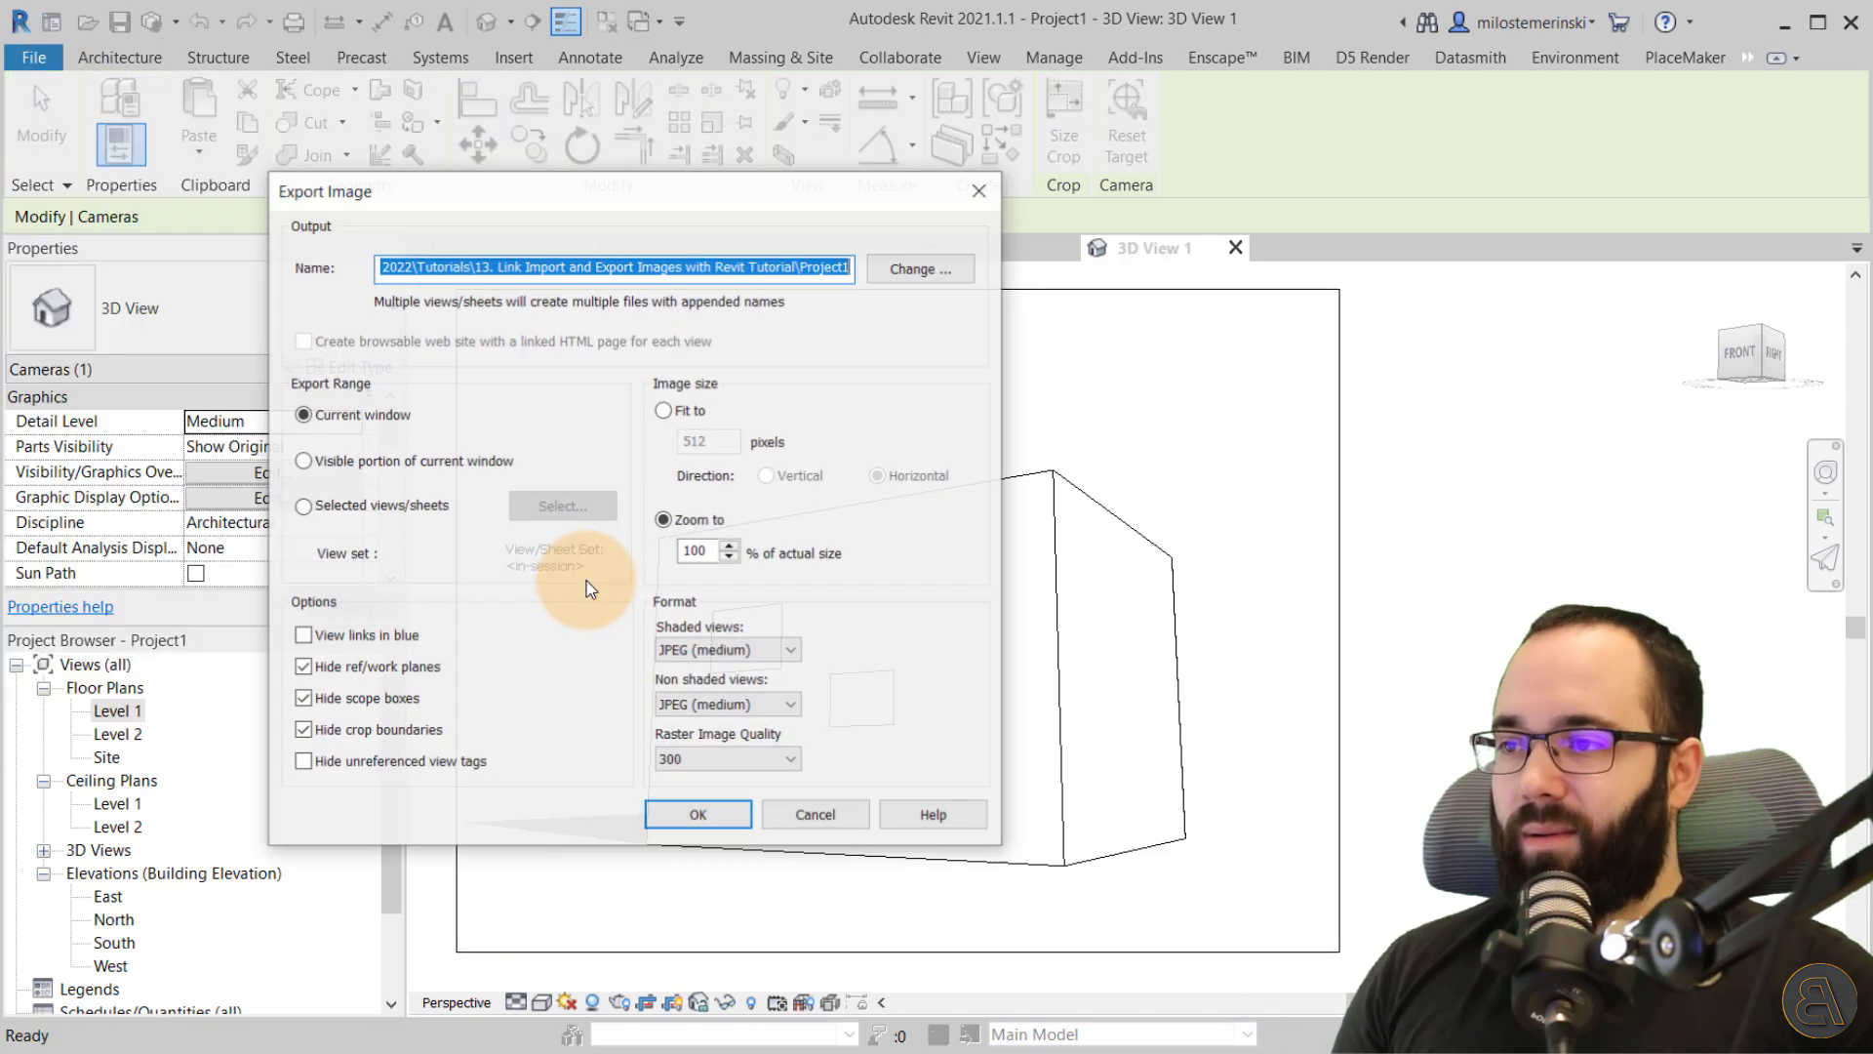
click(683, 521)
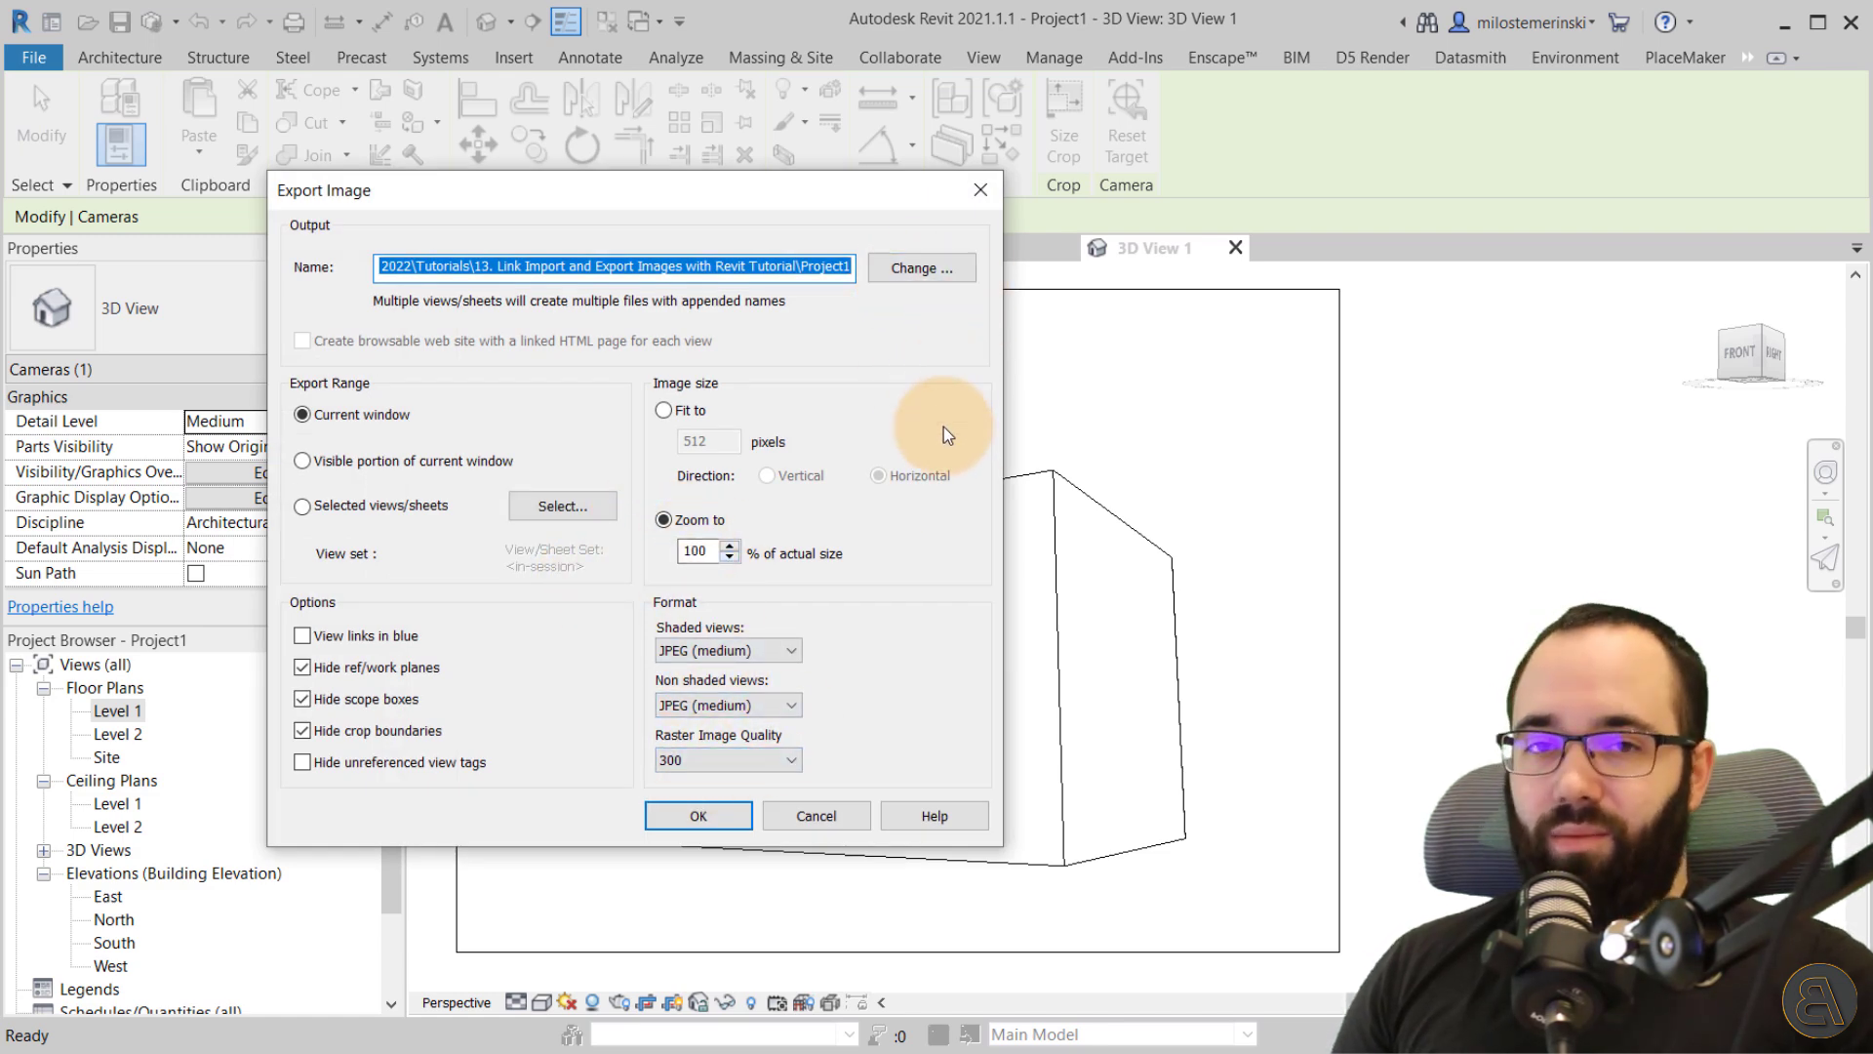
click(841, 820)
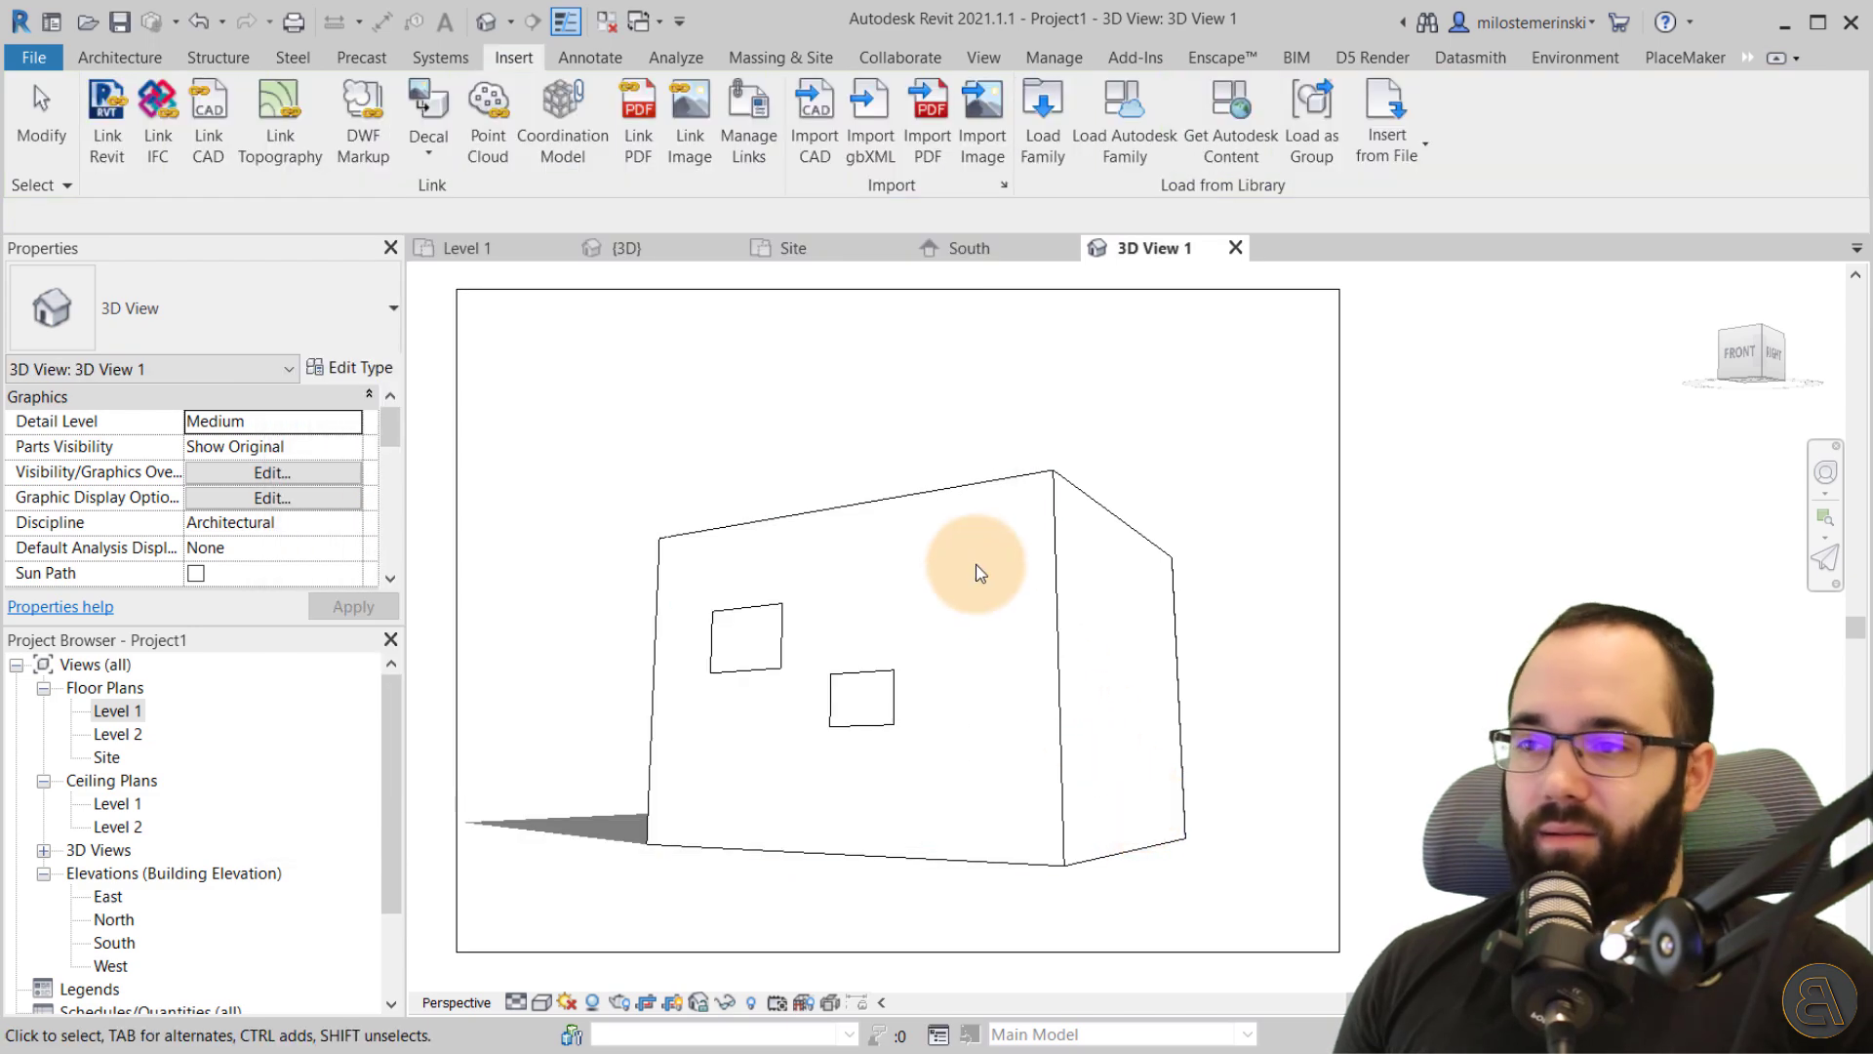
click(858, 481)
click(759, 432)
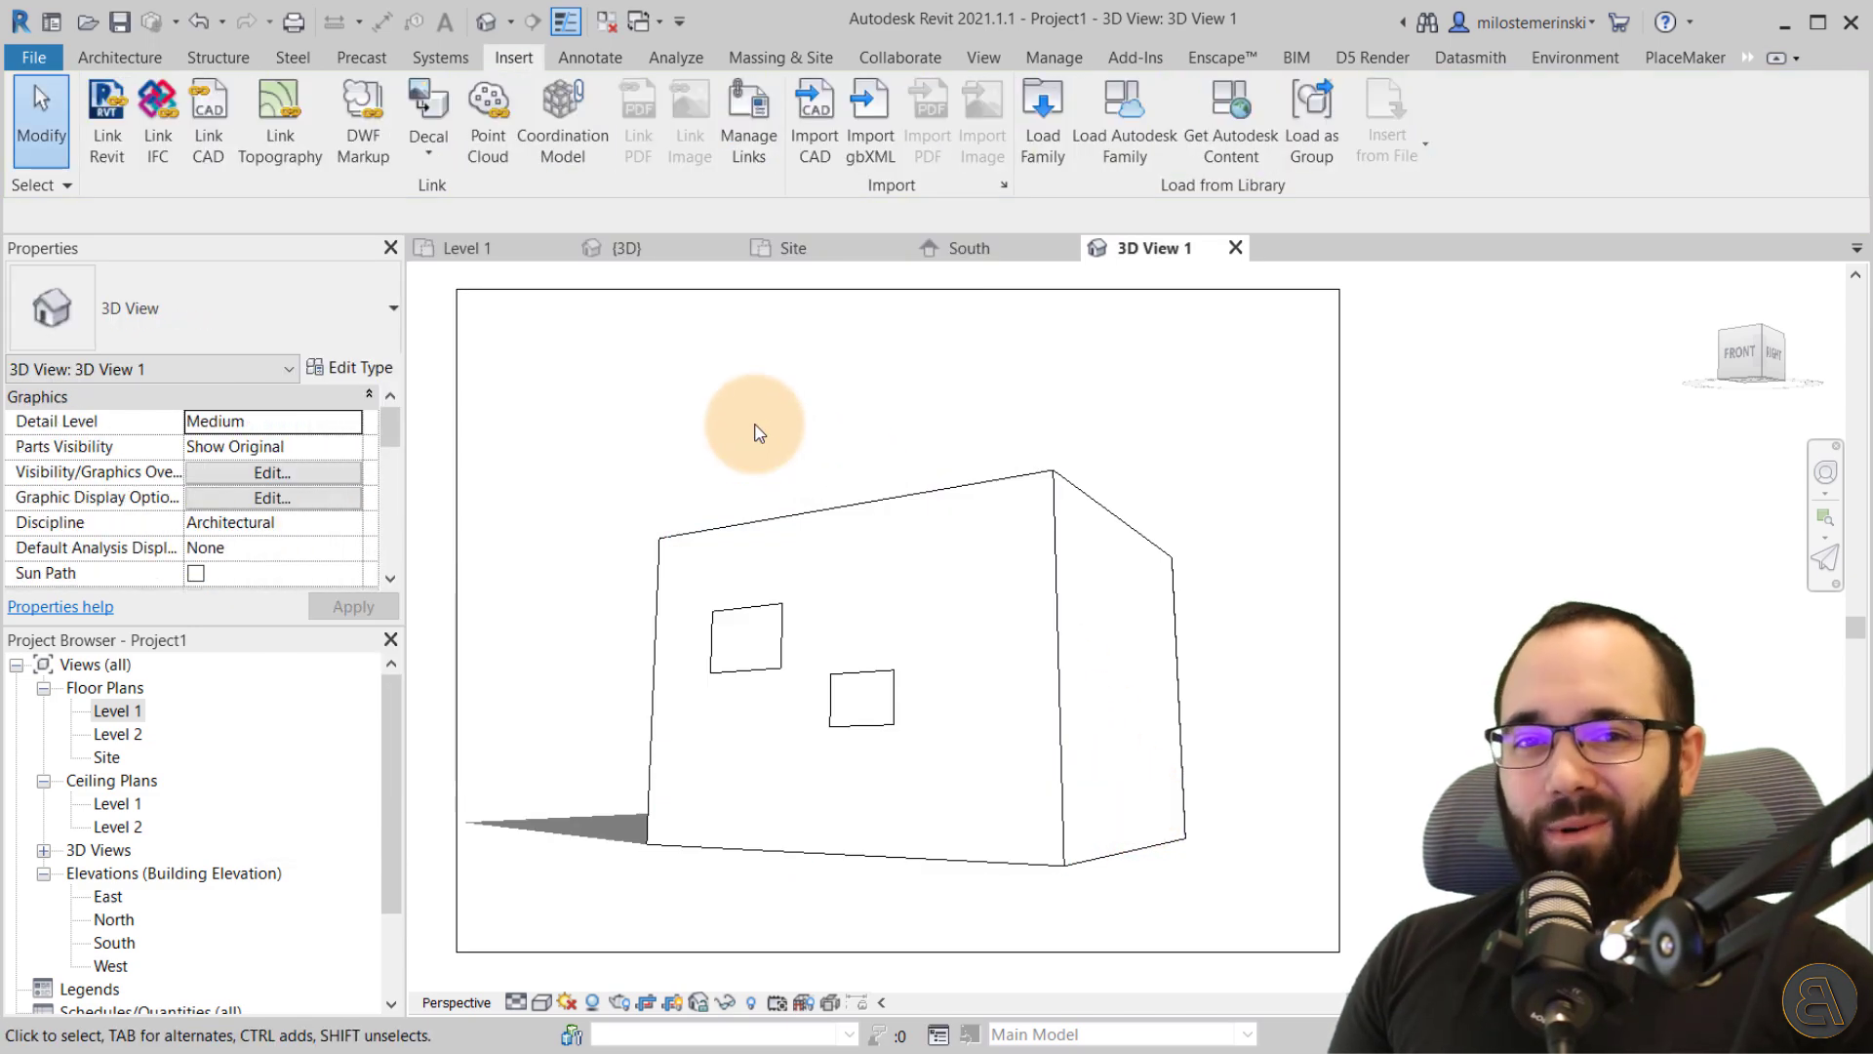